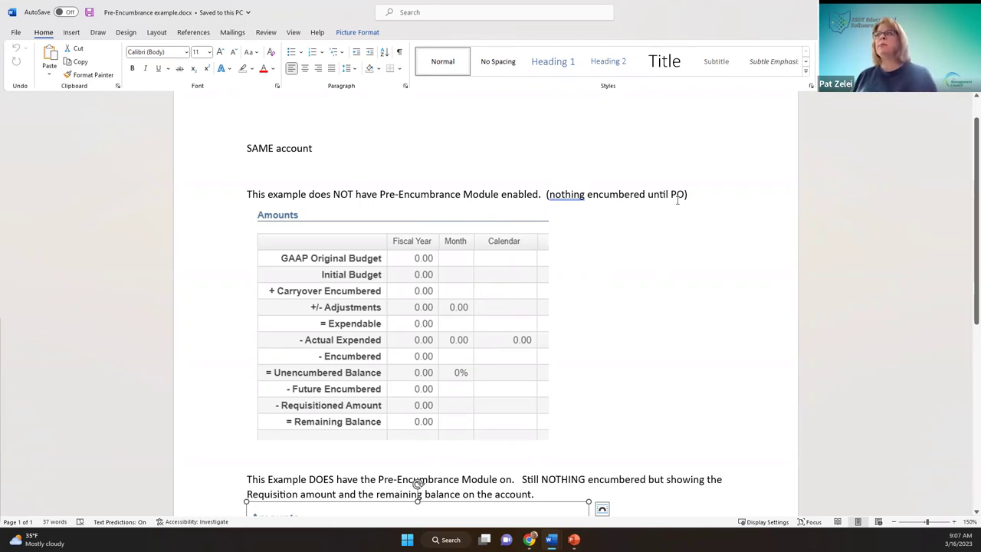
Scroll through the two pre-encumbrance Amounts tables in Word, then return to the Requisitions slide 51.
scroll(600, 320, "down", 2)
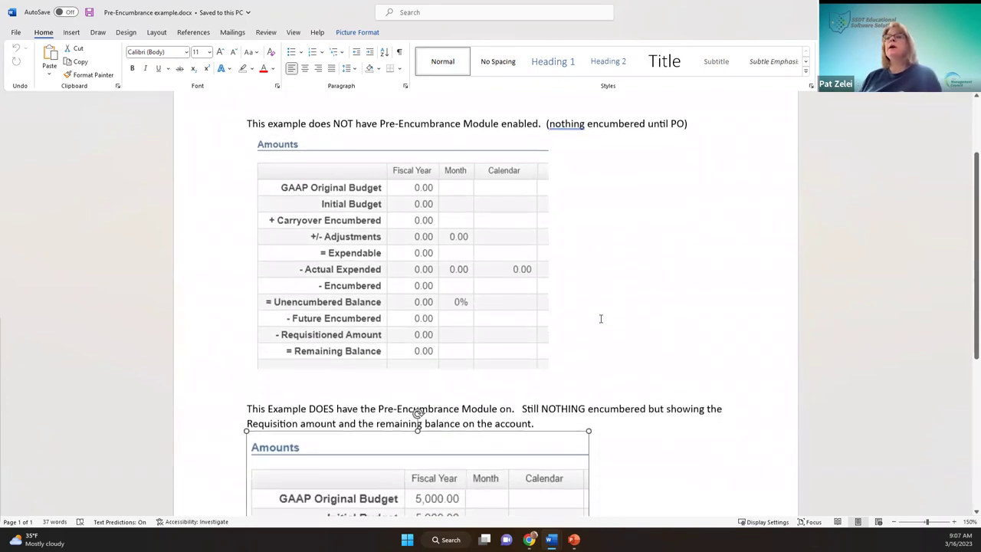
scroll(475, 304, "down", 1)
scroll(636, 351, "down", 1)
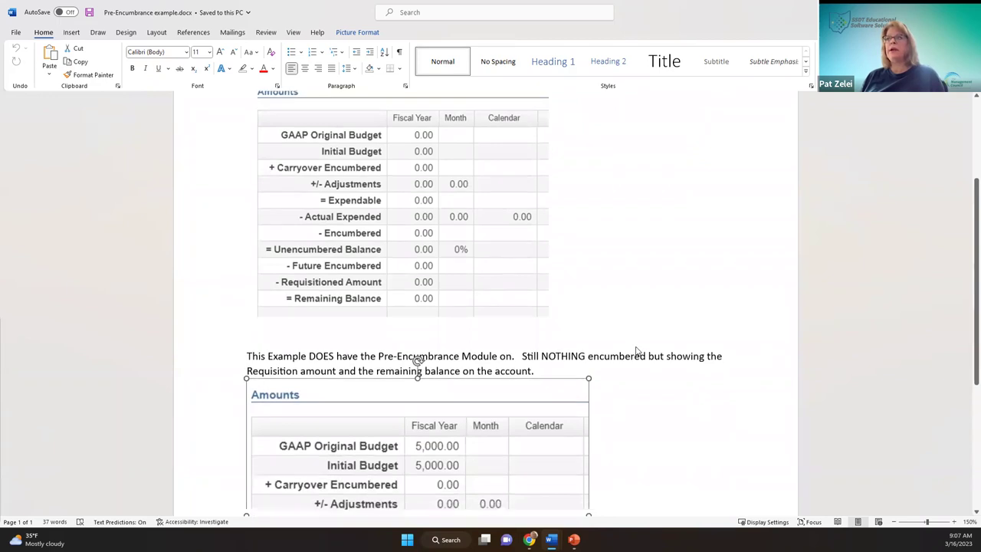
scroll(636, 351, "down", 1)
key("Right")
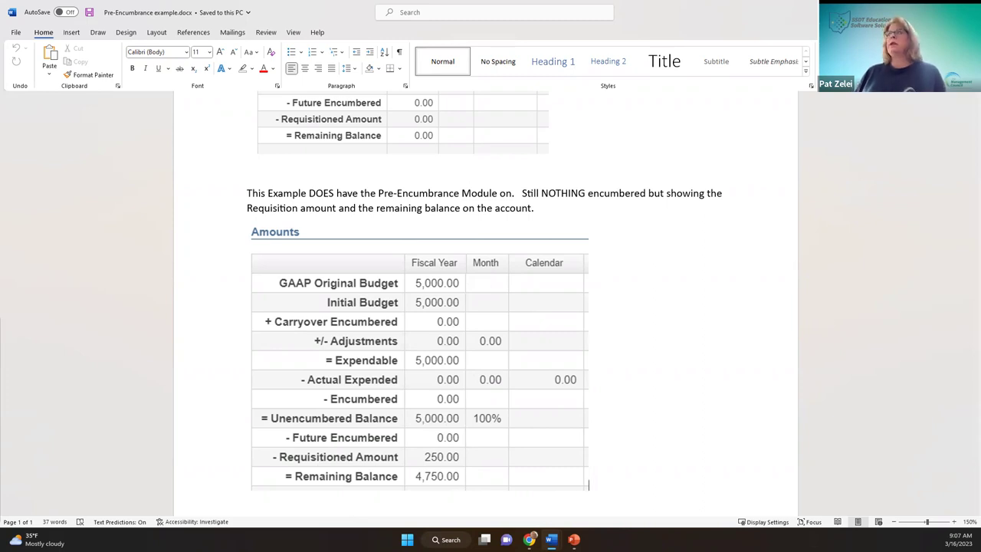
key("alt+Tab")
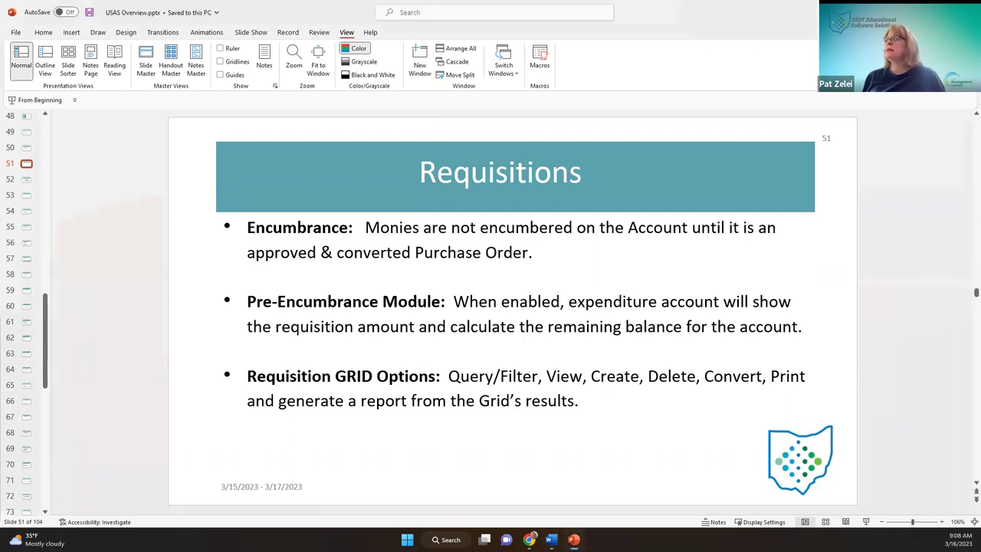
key("alt+Tab")
Log back into the USAS web app from the Session Expired page.
left_click(37, 133)
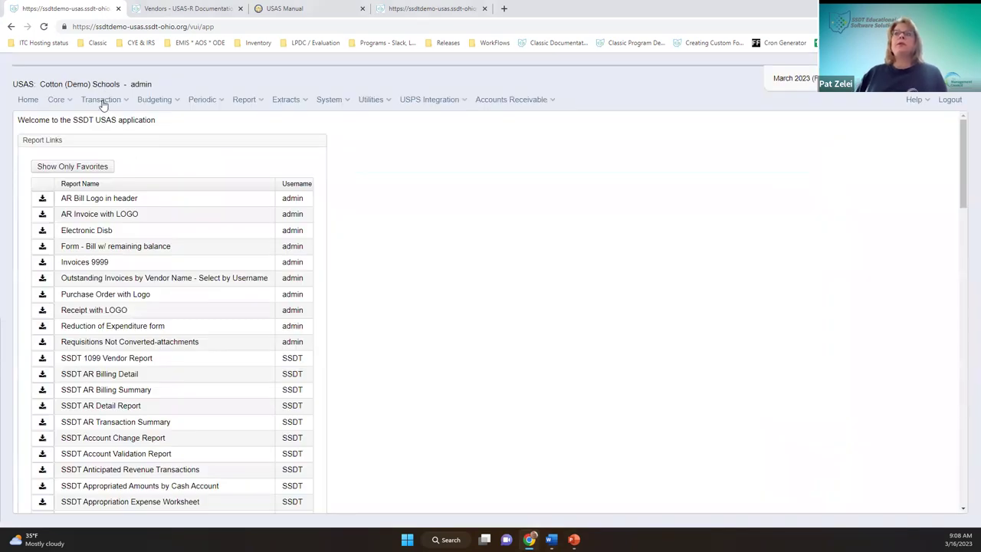
Open Transaction > Requisitions, focus the Requisition # filter, and open Print Options for CAFE0007.
left_click(104, 105)
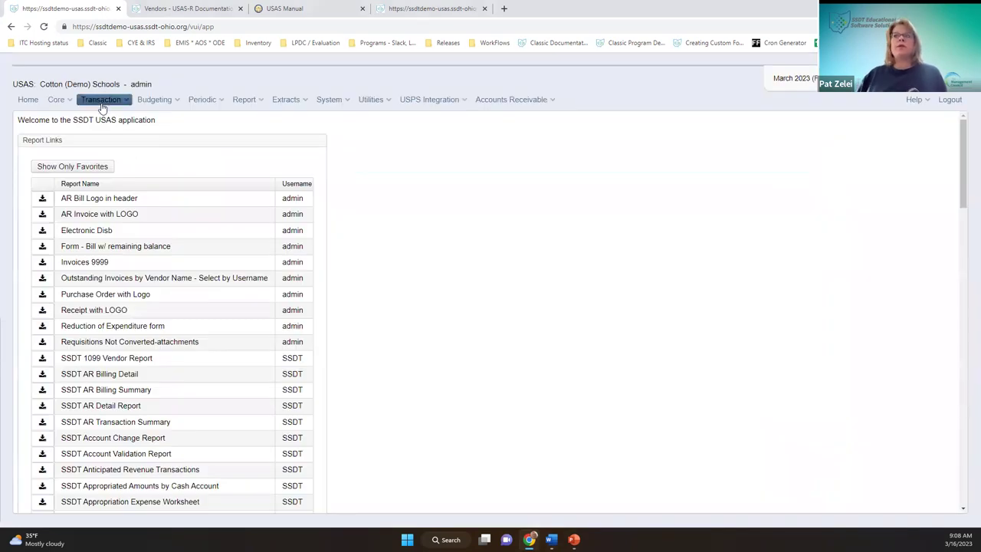
left_click(107, 202)
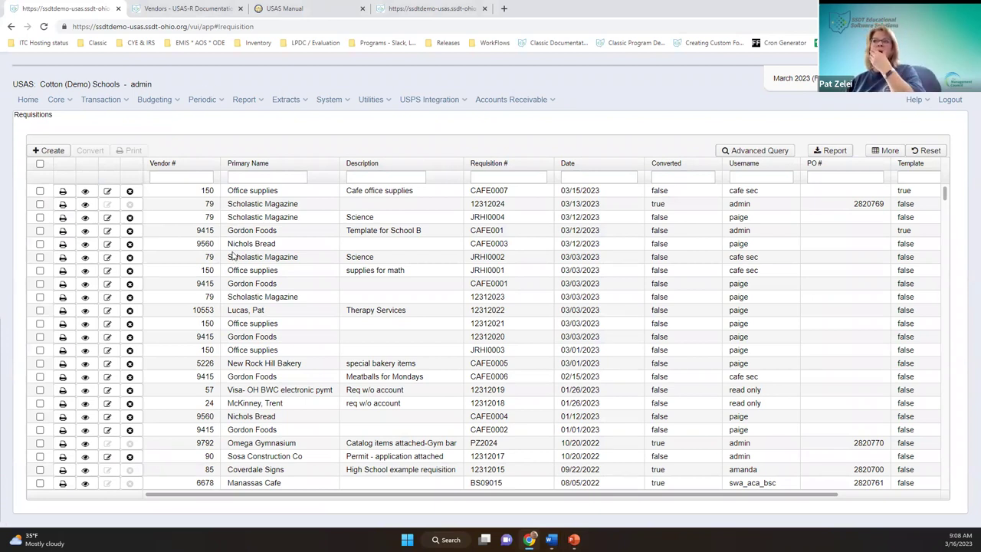
left_click(521, 178)
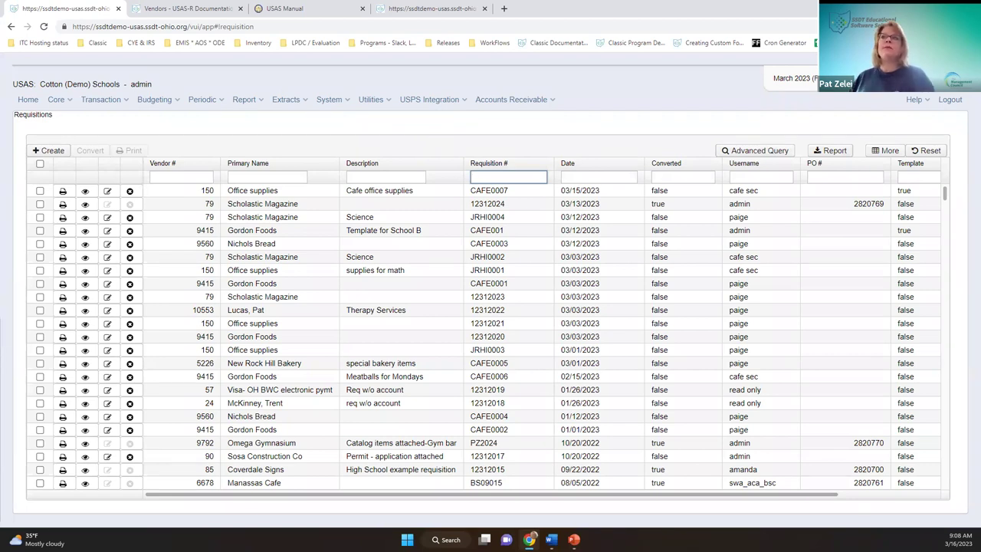
left_click(63, 193)
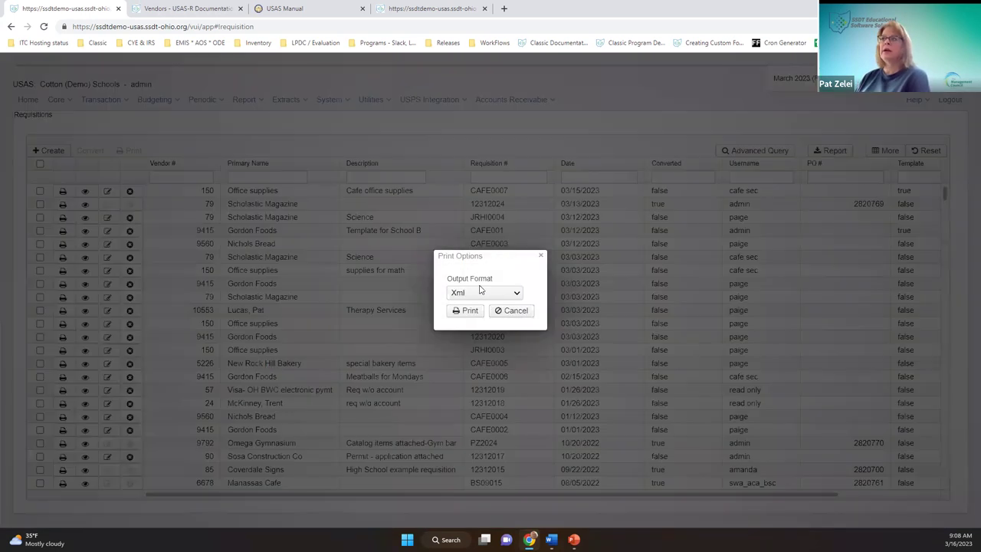
Close Print Options with Xml left as the format, then select and clear all requisitions.
left_click(481, 291)
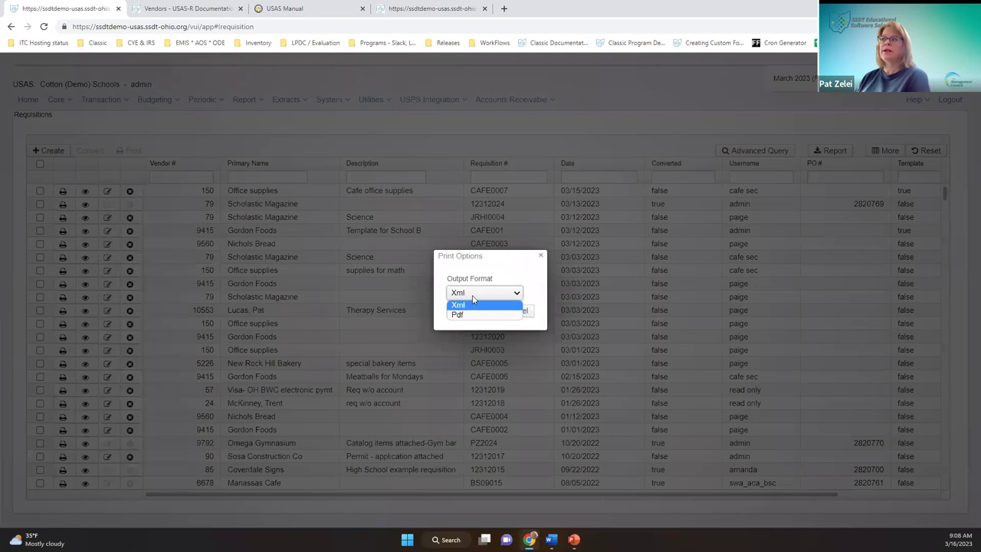
left_click(534, 258)
left_click(534, 258)
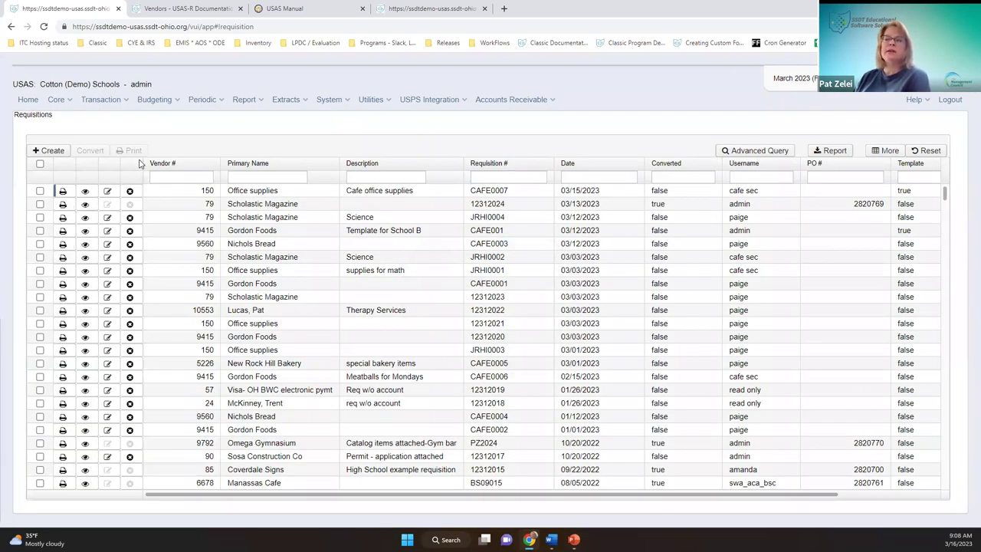
left_click(40, 166)
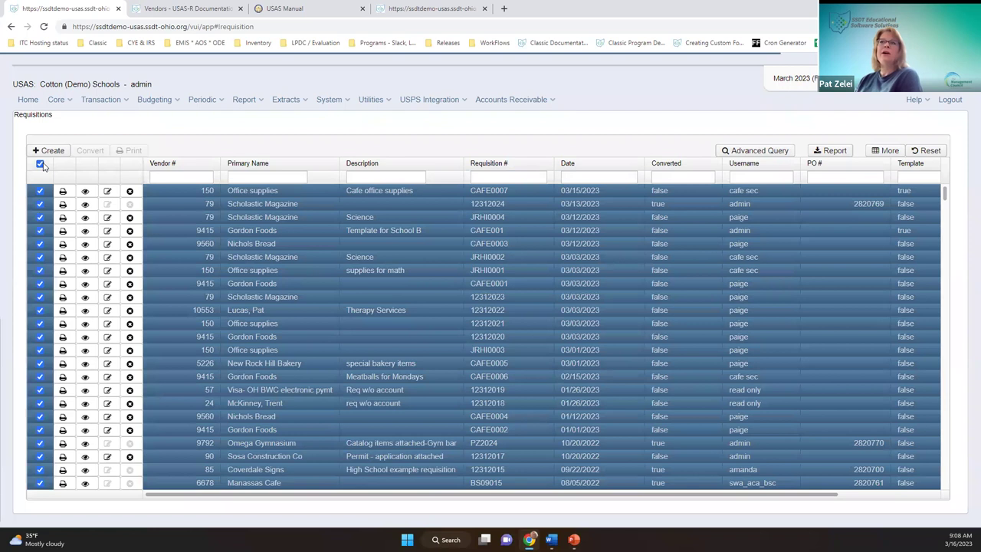
left_click(40, 165)
Check requisitions CAFE0007, 12312024 and JRHI0004 in the grid.
left_click(40, 191)
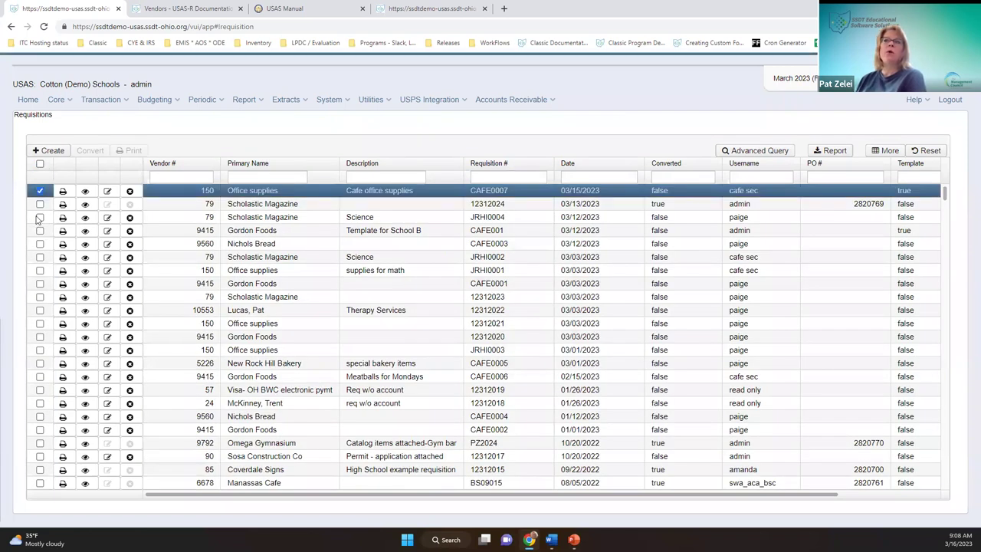
left_click(40, 204)
left_click(40, 218)
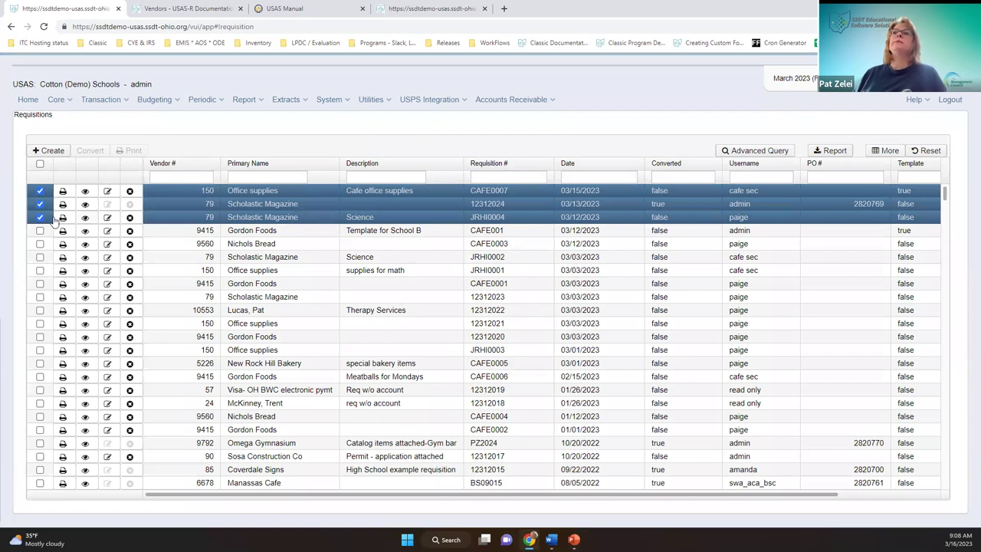
triple_click(64, 181)
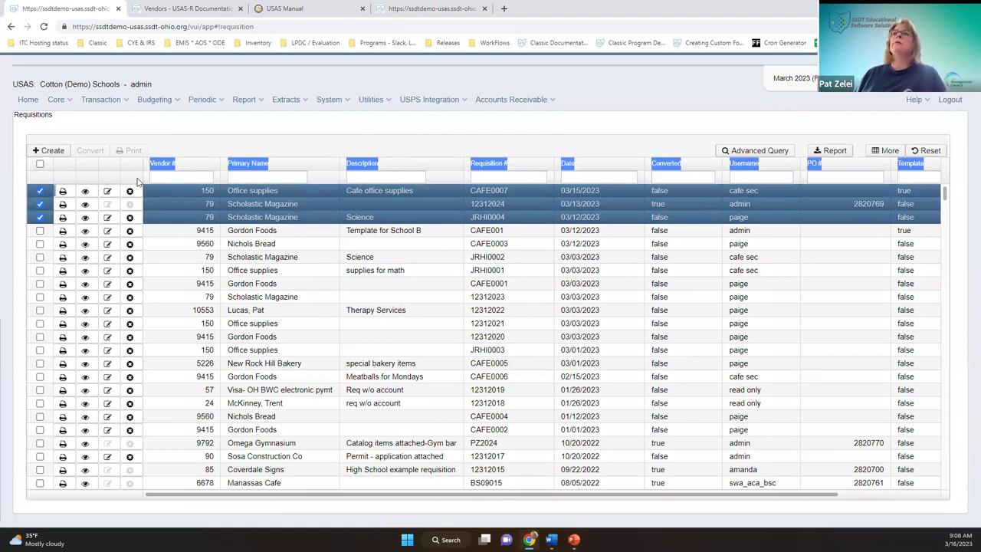
left_click(268, 136)
Uncheck 12312024, CAFE0007 and JRHI0004, then check CAFE0007 again.
left_click(40, 203)
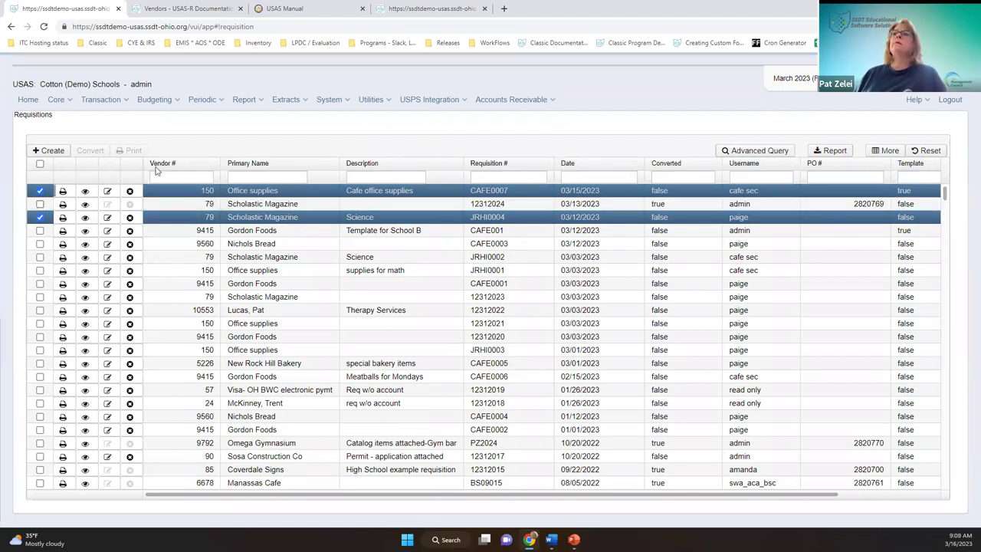
left_click(40, 191)
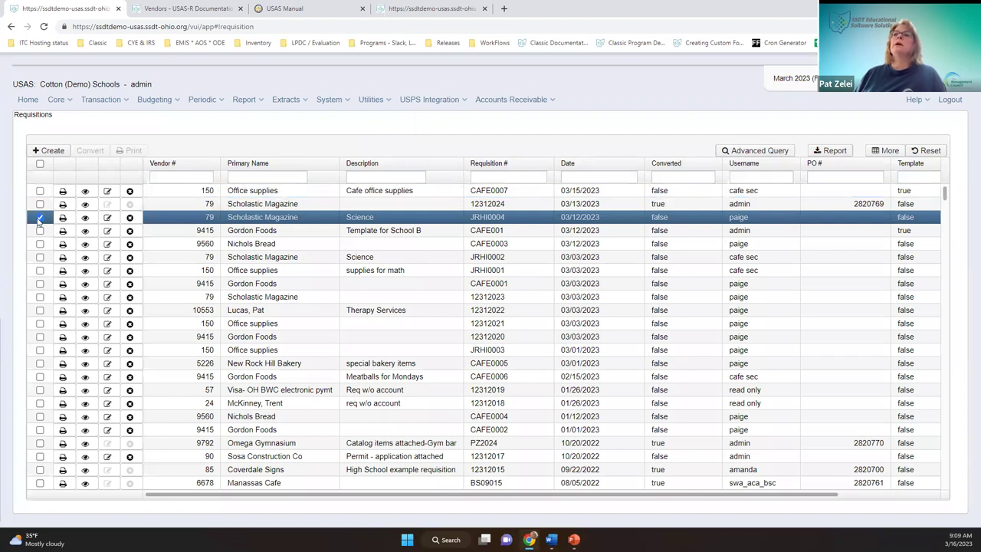
left_click(40, 217)
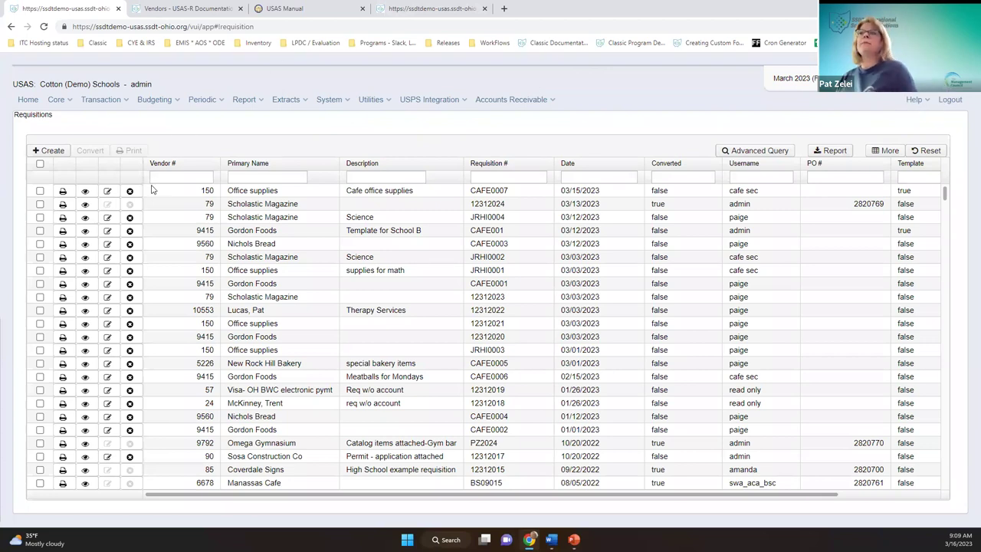
left_click(40, 191)
right_click(45, 199)
left_click(272, 152)
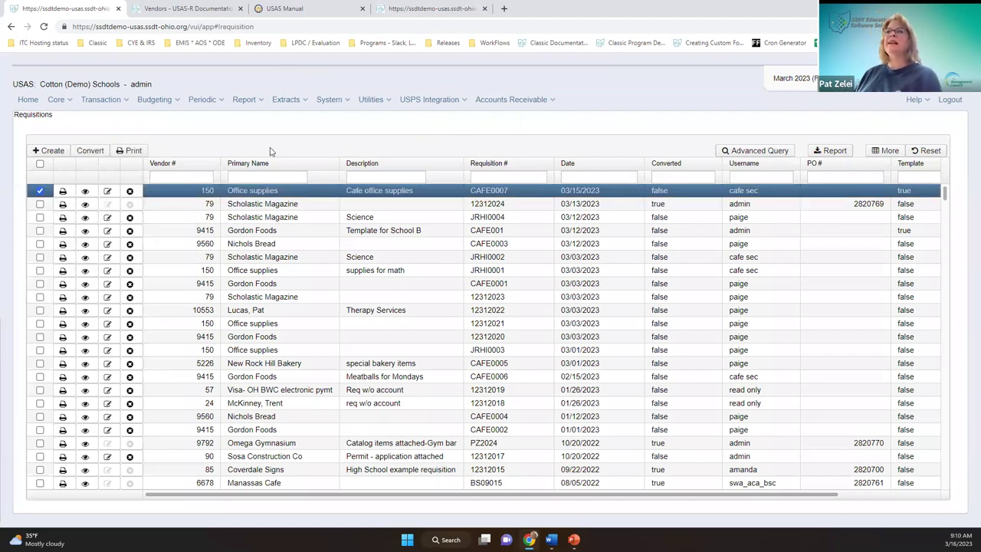
left_click(39, 204)
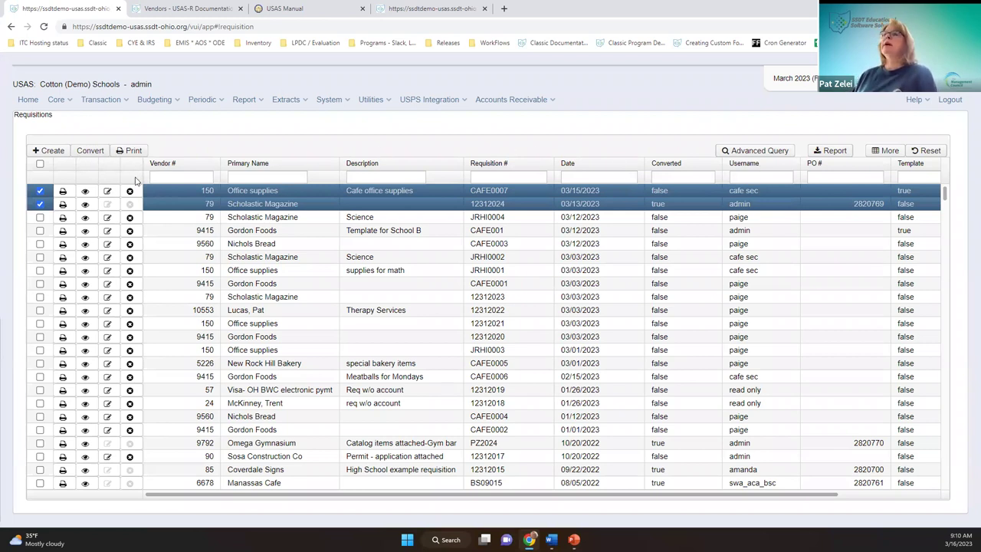
left_click(39, 191)
left_click(40, 203)
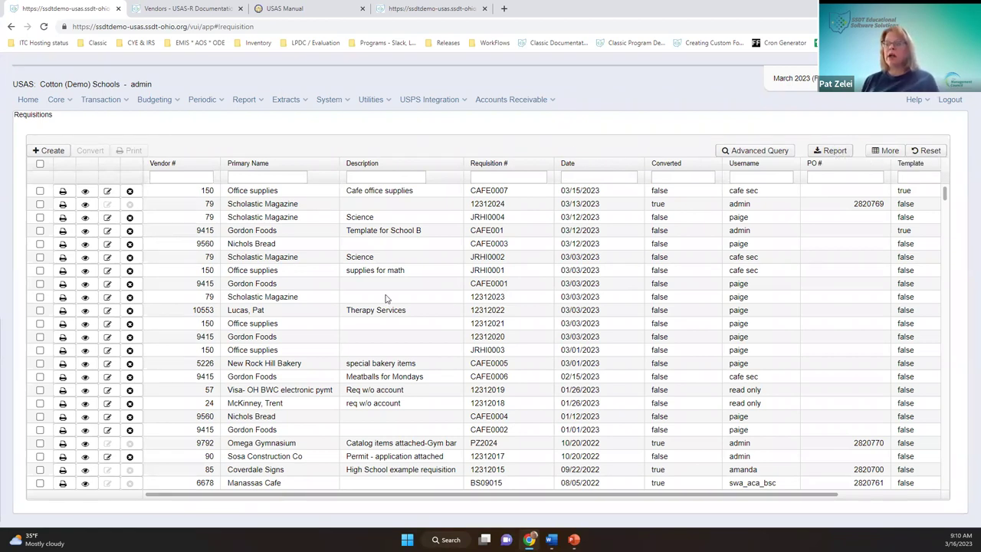
left_click(887, 150)
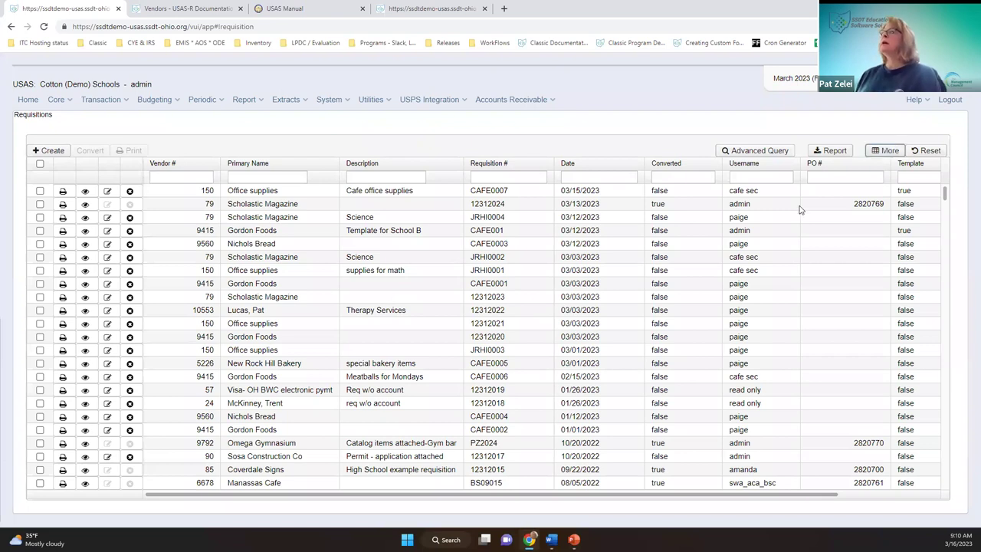
Browse the Column Selection list, close it, and reset the requisitions grid to its default view.
left_click(889, 151)
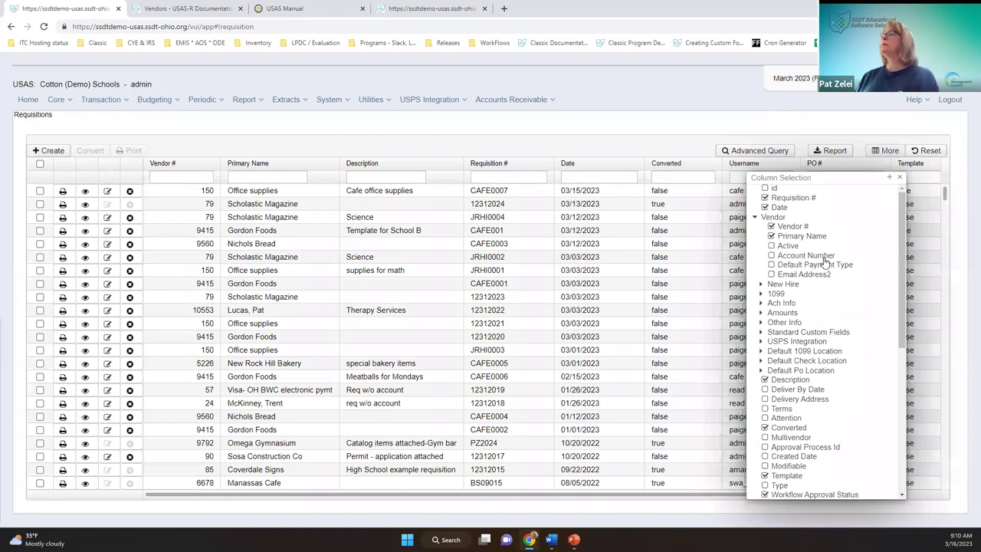
scroll(826, 260, "down", 1)
scroll(828, 276, "down", 1)
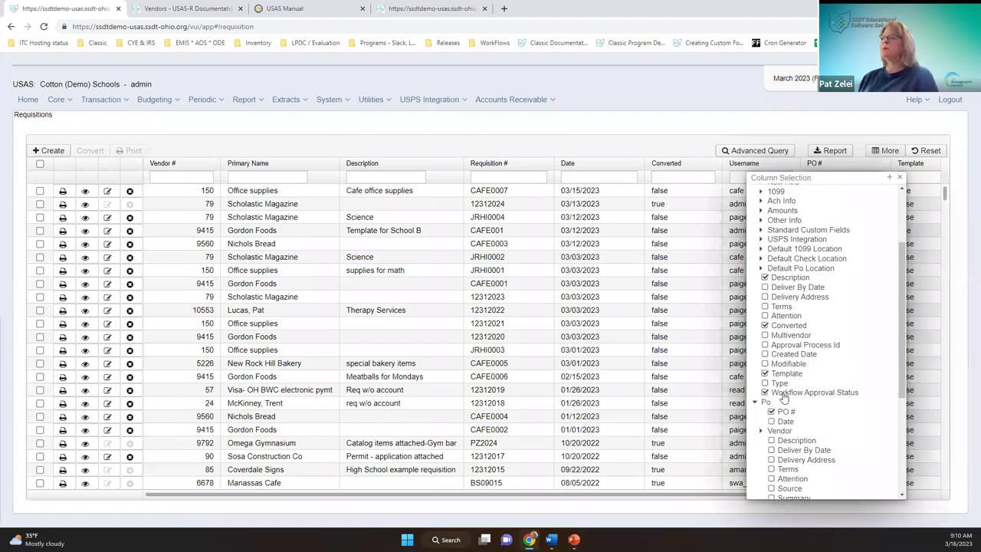
scroll(783, 397, "down", 1)
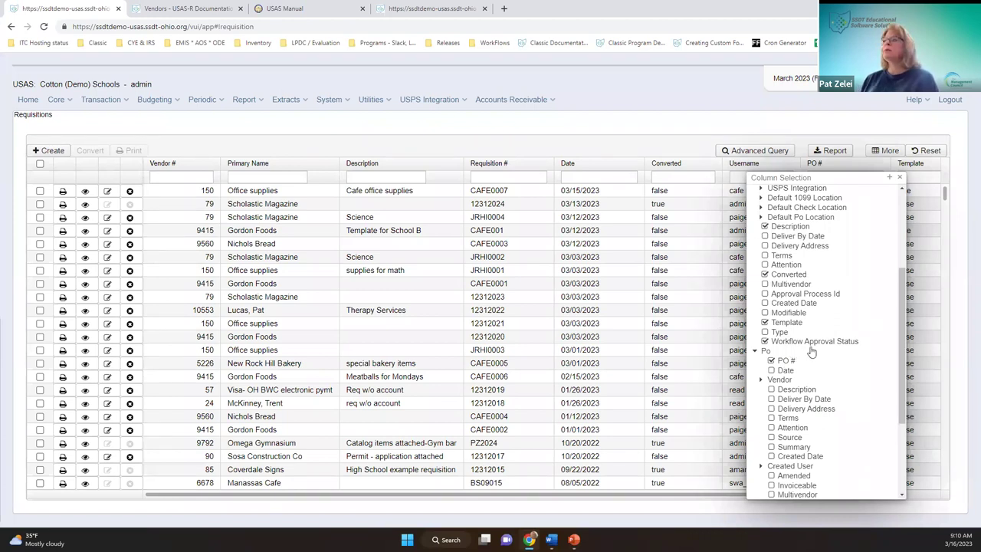
scroll(831, 392, "down", 1)
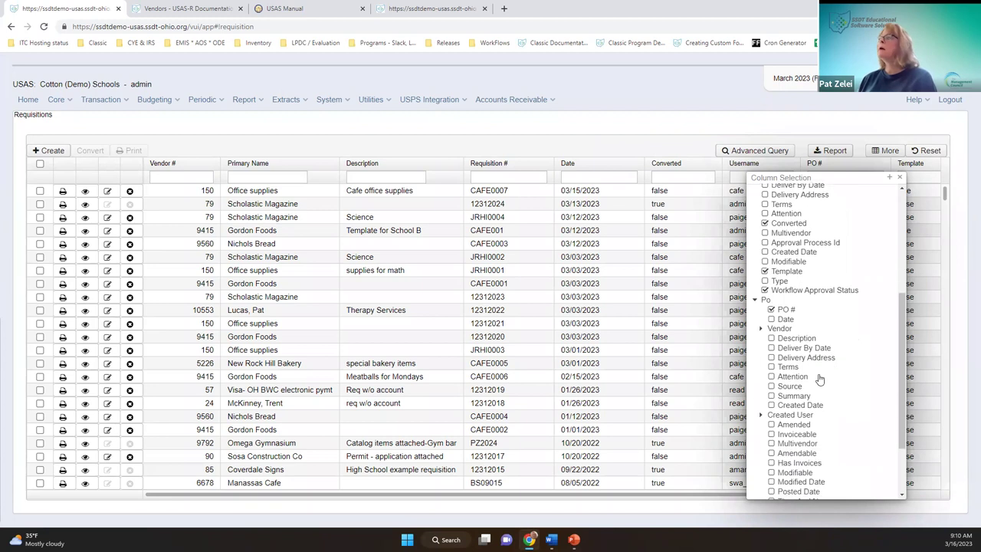
scroll(799, 262, "up", 1)
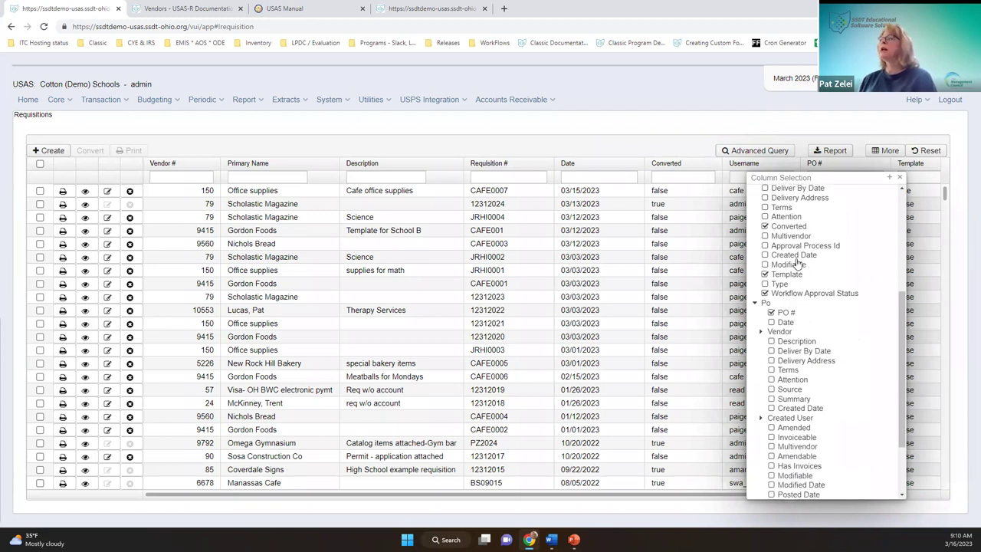
scroll(802, 233, "up", 3)
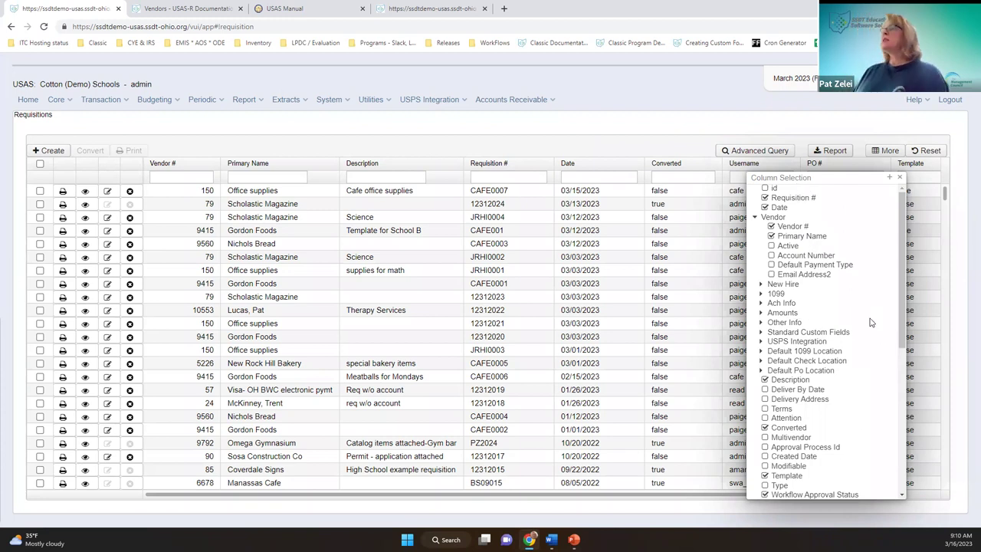
scroll(867, 324, "down", 2)
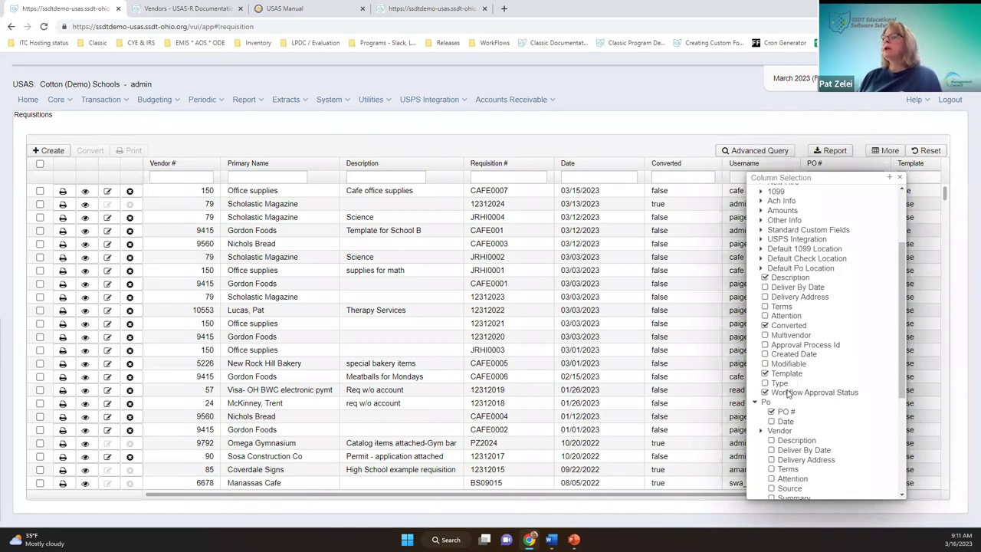
scroll(780, 381, "down", 1)
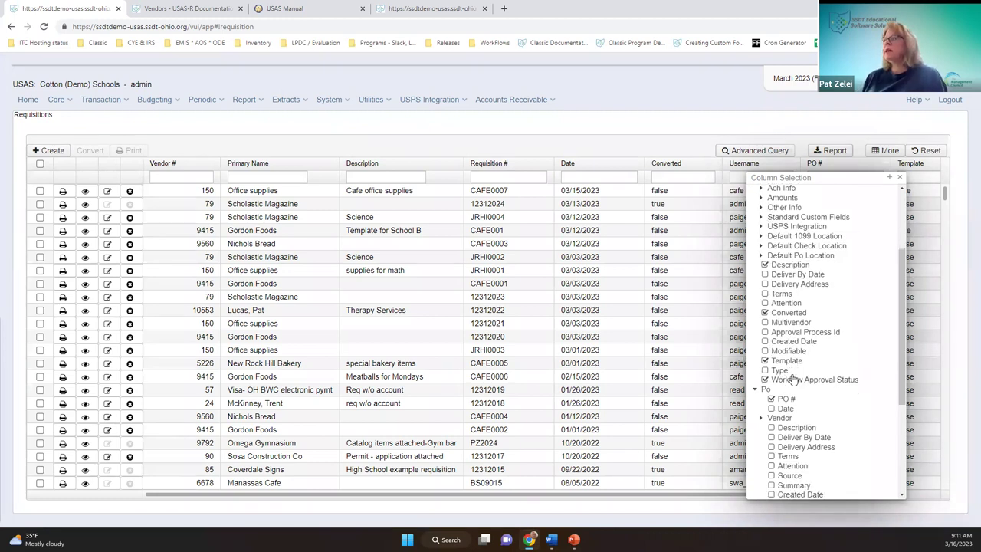
left_click(899, 177)
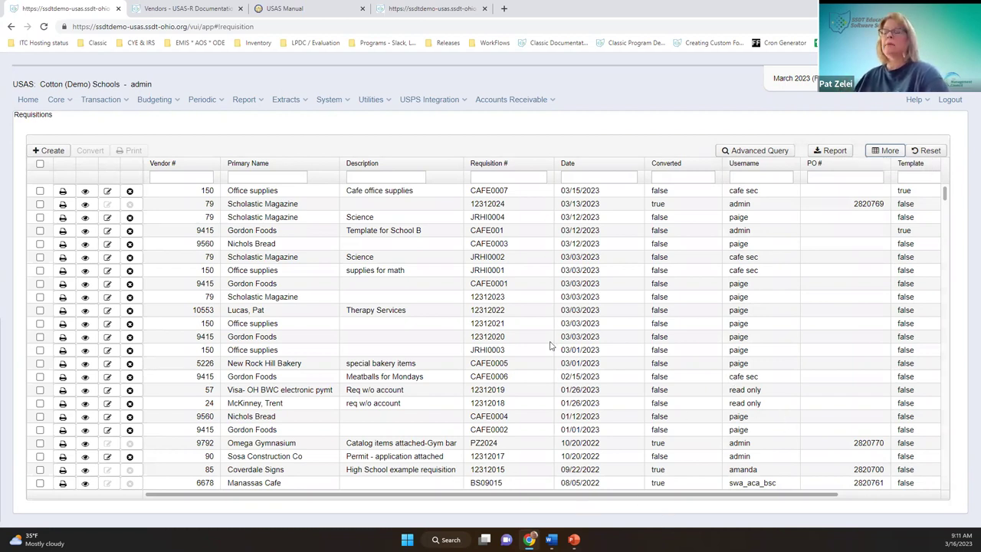
left_click(930, 151)
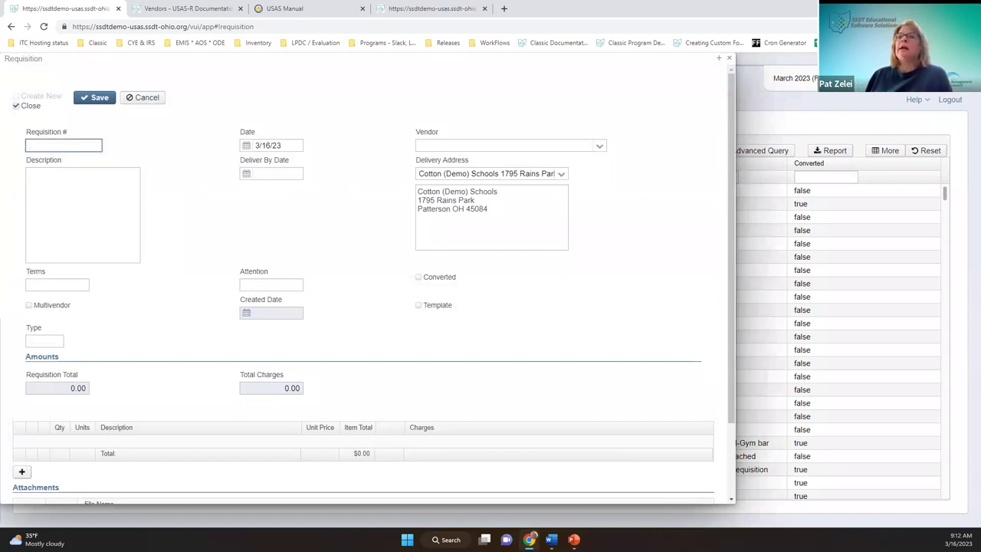
Leave both Close and Create New unchecked on the new requisition form, then focus Requisition #.
left_click_drag(437, 61, 509, 91)
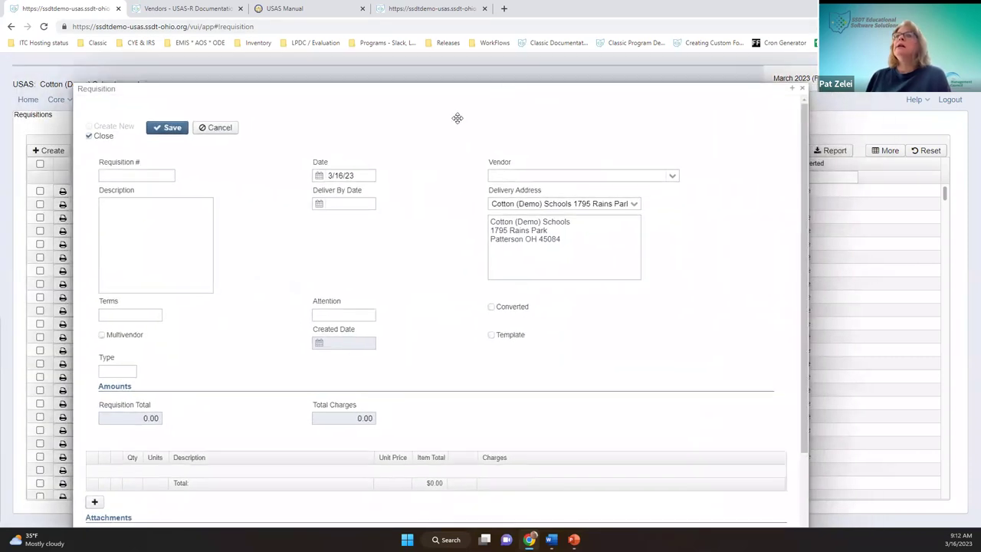
left_click(109, 140)
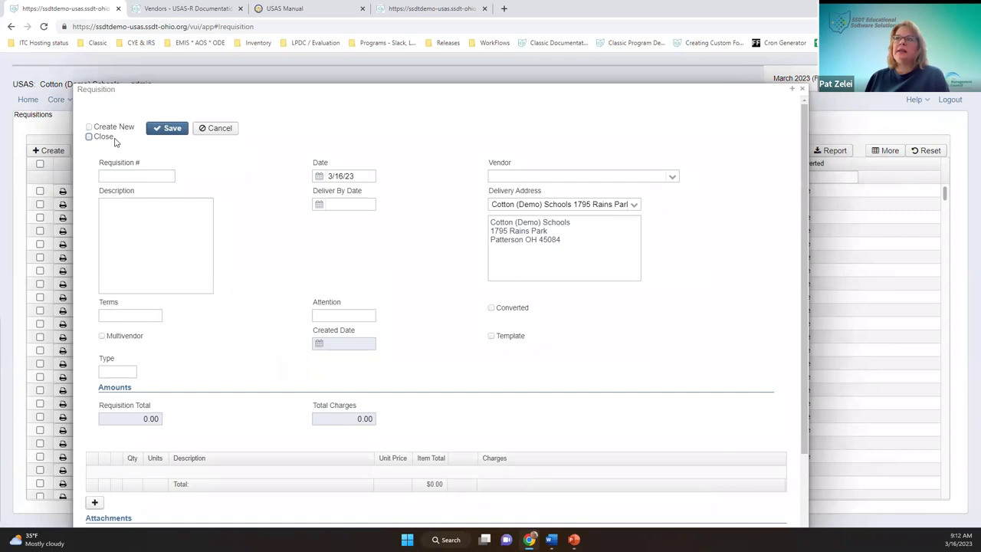
left_click(115, 131)
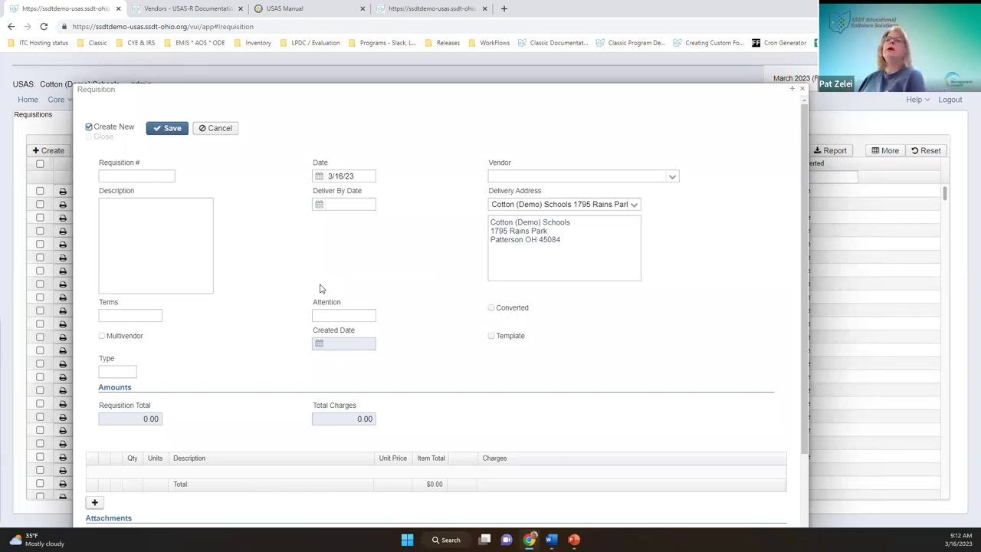
left_click(90, 127)
left_click(101, 137)
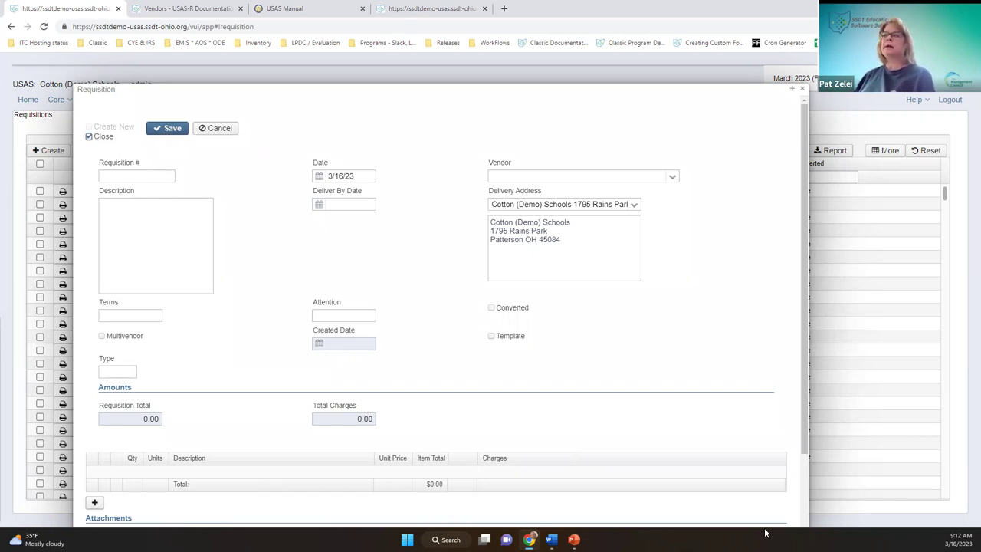
key("space")
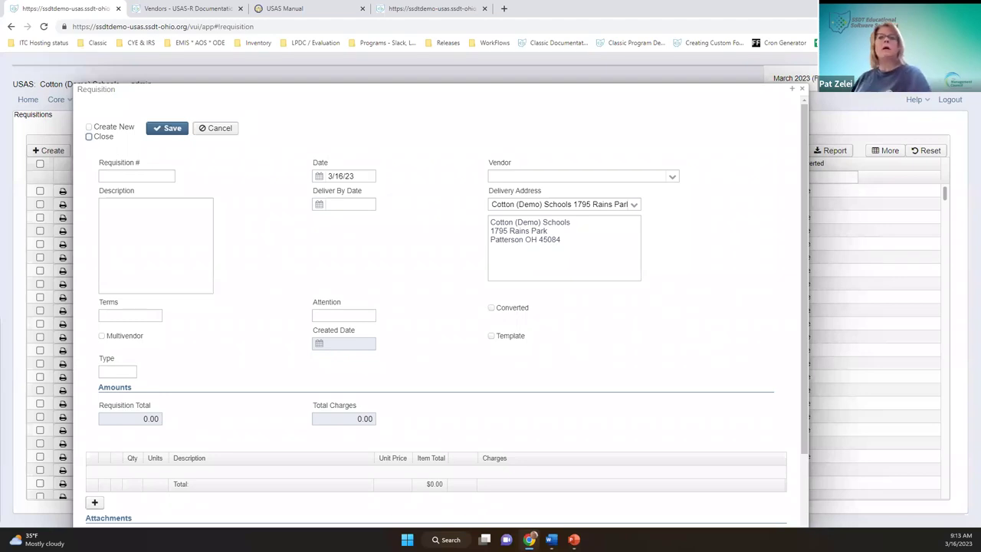
left_click(164, 174)
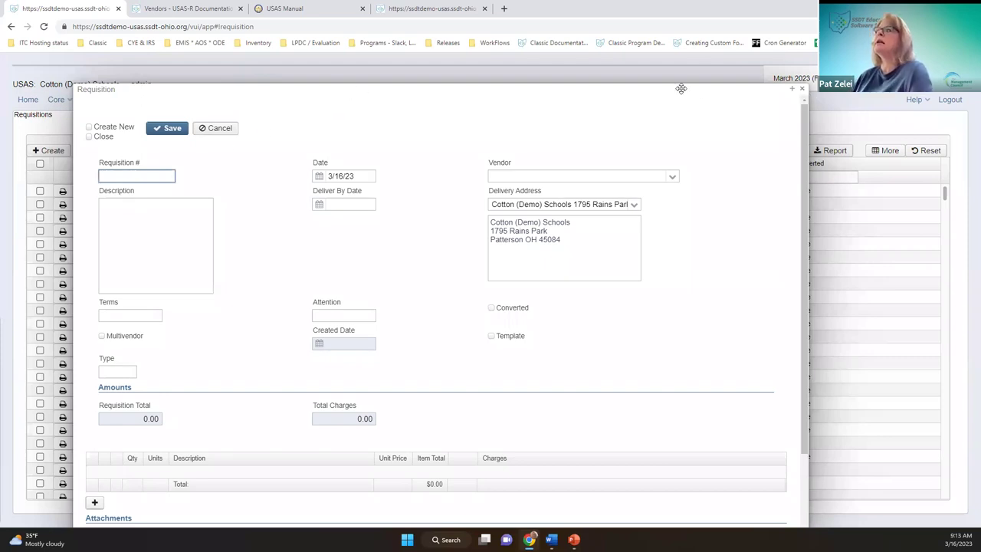
left_click_drag(662, 83, 690, 171)
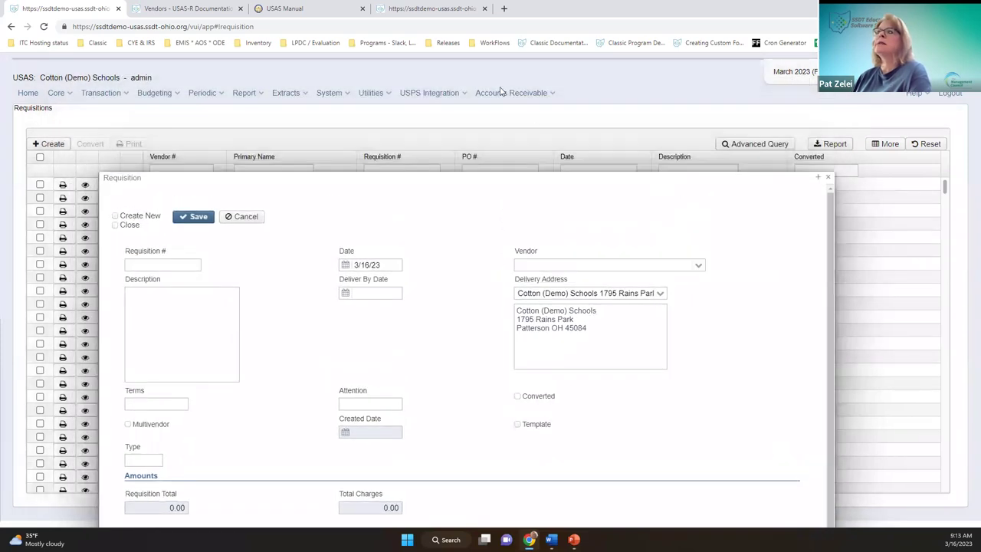
Check Transaction Configuration's Highest Req Number, 99999999, under System > Configuration, then close it.
left_click(330, 93)
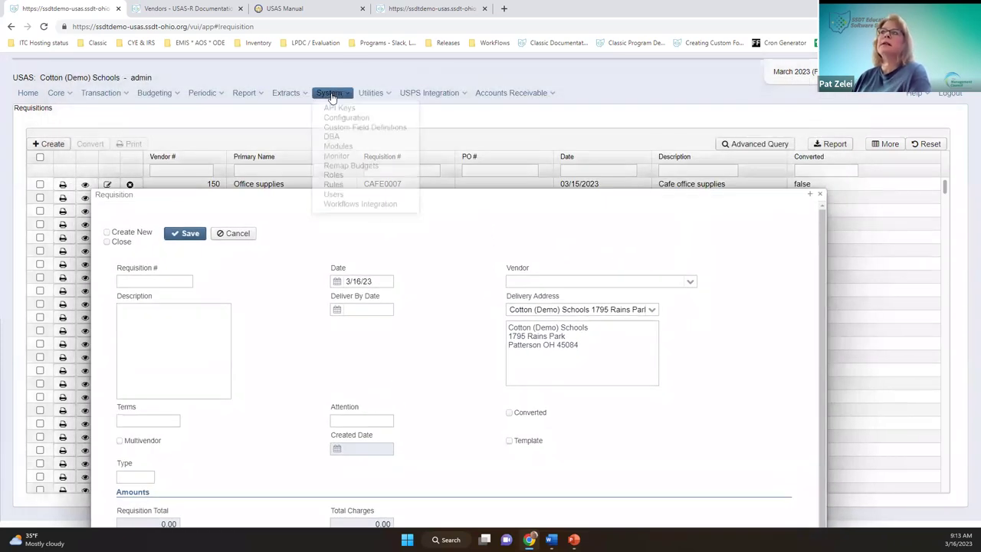
left_click(337, 117)
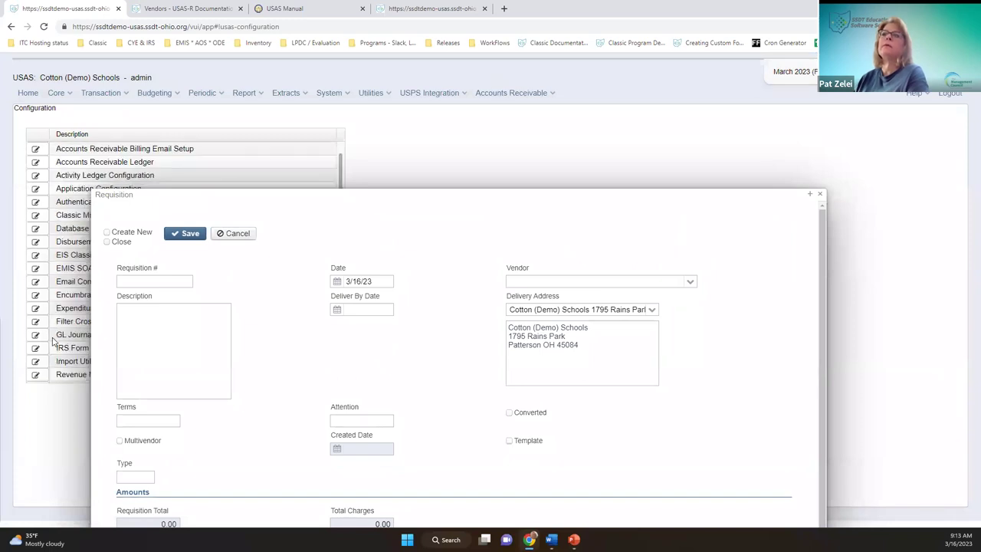
scroll(39, 310, "down", 1)
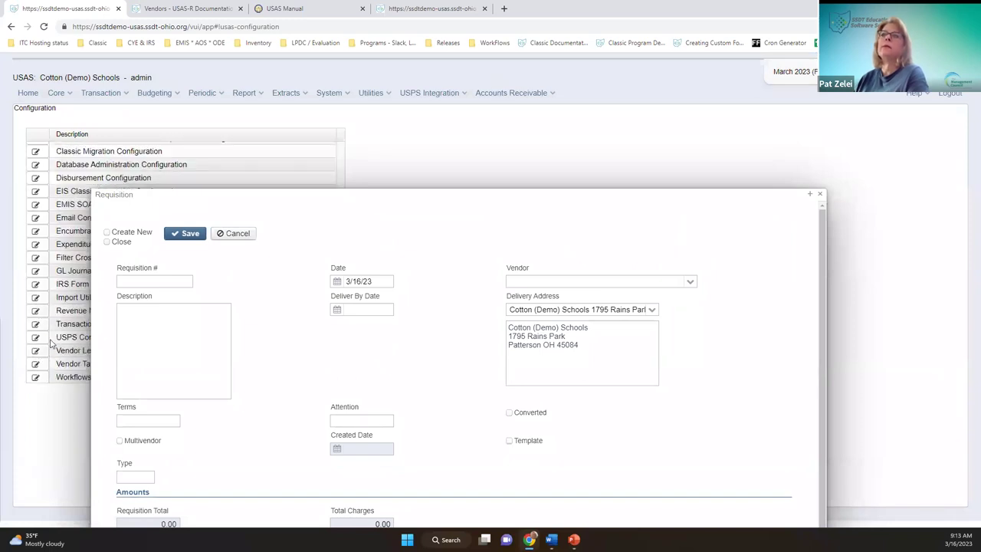
left_click(36, 324)
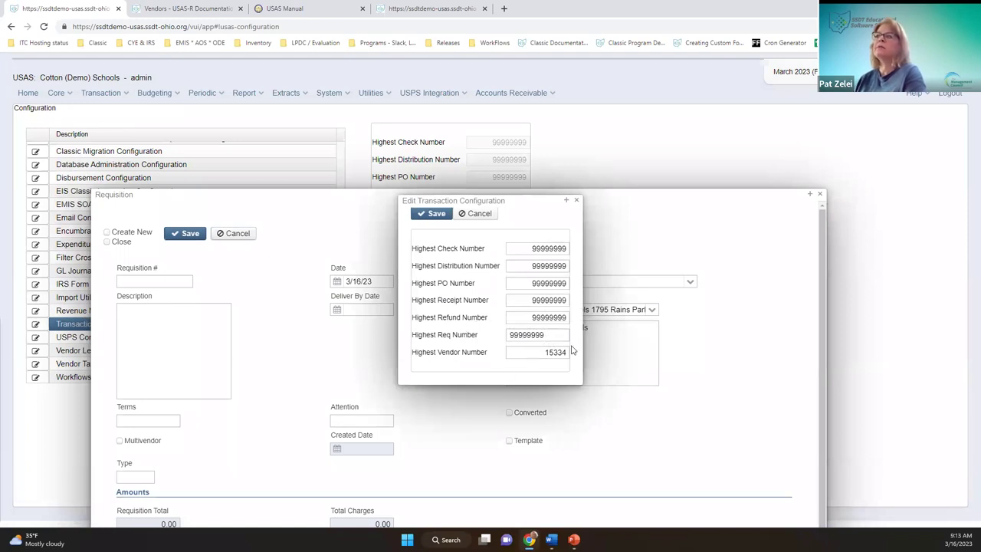
left_click(576, 201)
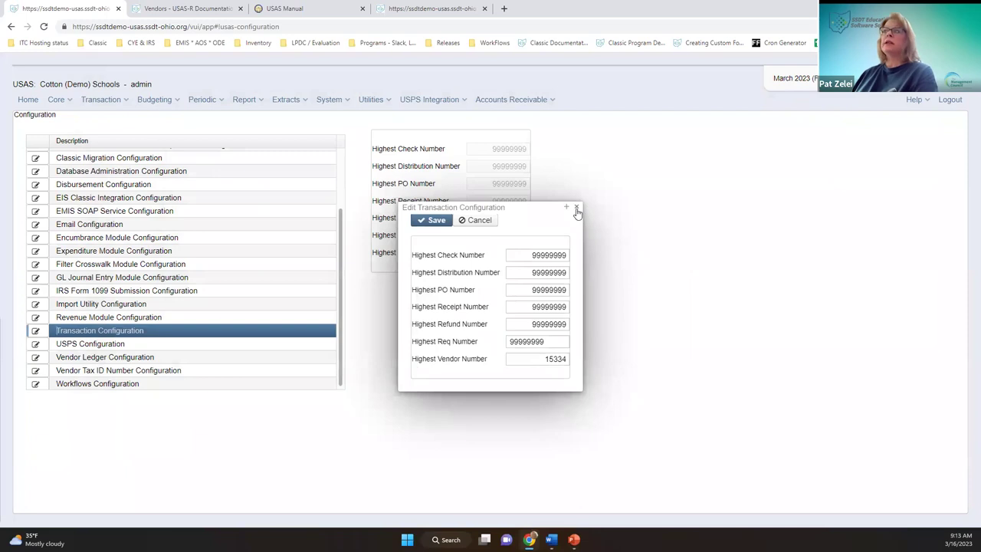
Review the CAFE account filter under Utilities > Account Filters, then go to System > Users.
left_click(576, 207)
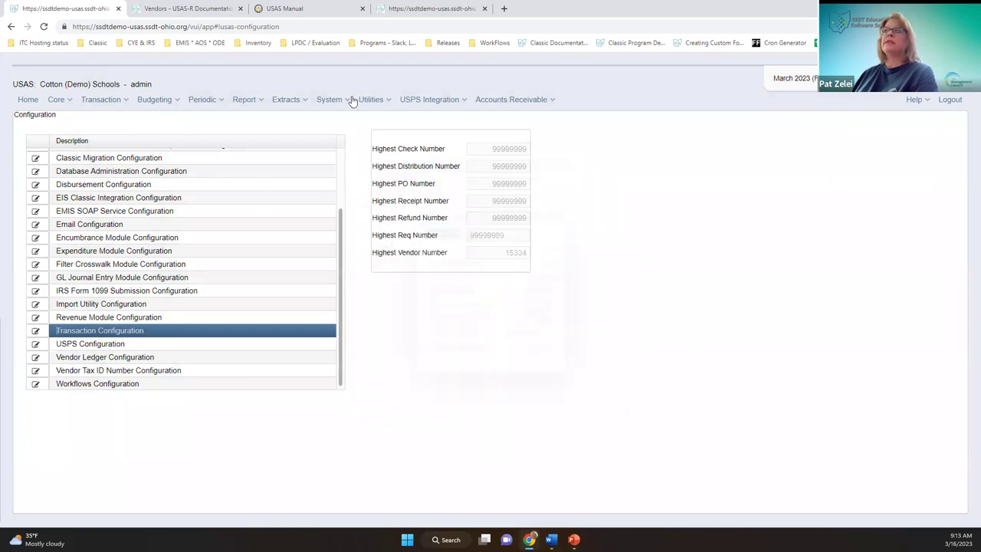
left_click(330, 100)
mouse_move(368, 100)
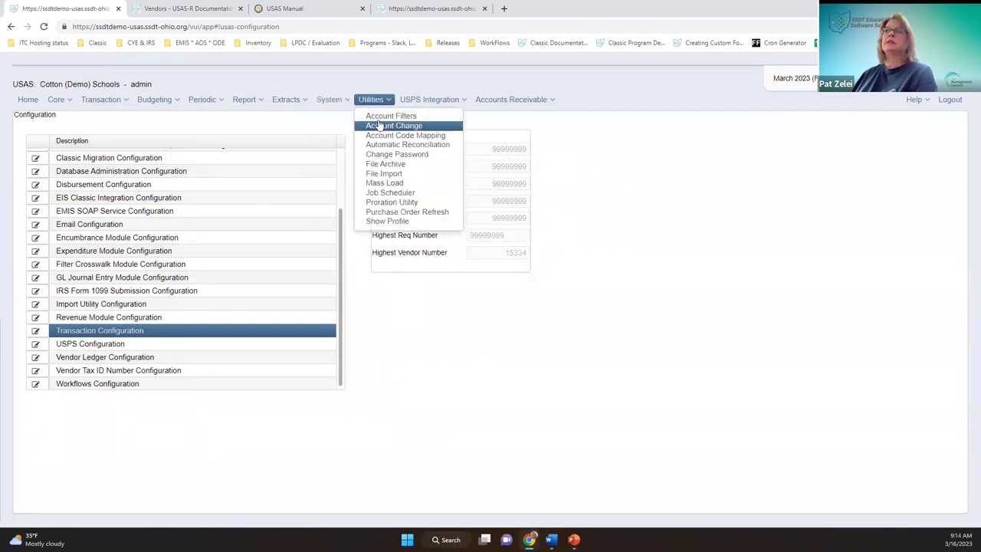
left_click(383, 116)
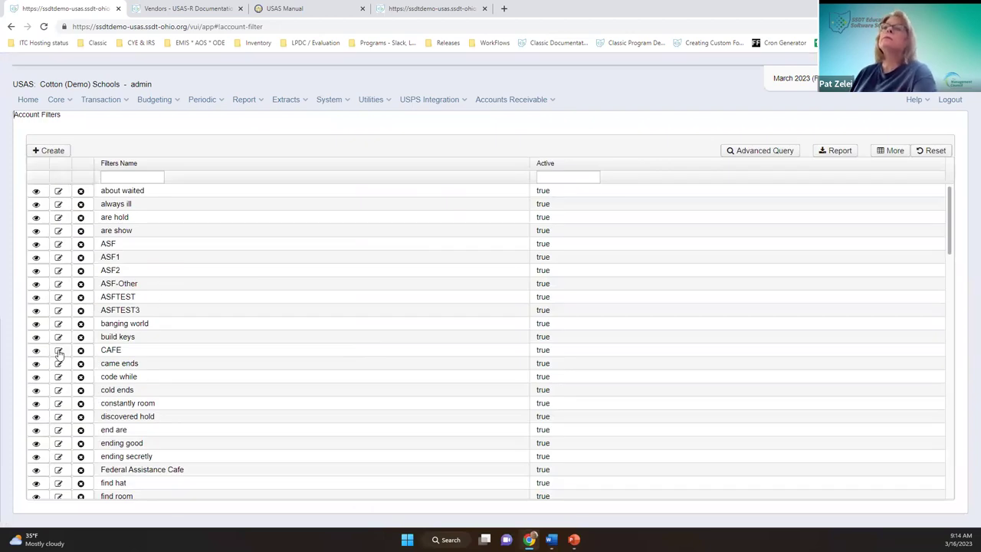
left_click(36, 350)
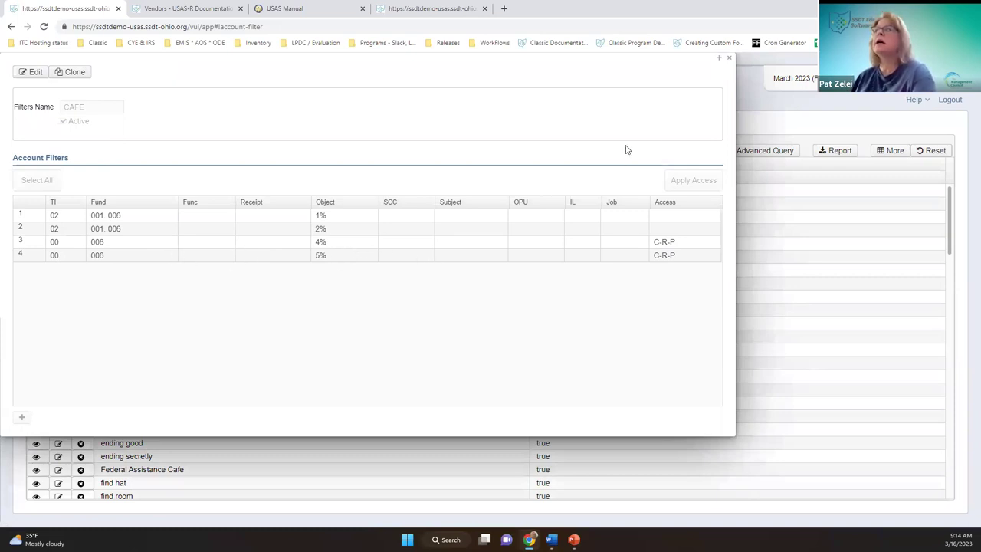
left_click(728, 60)
left_click(332, 100)
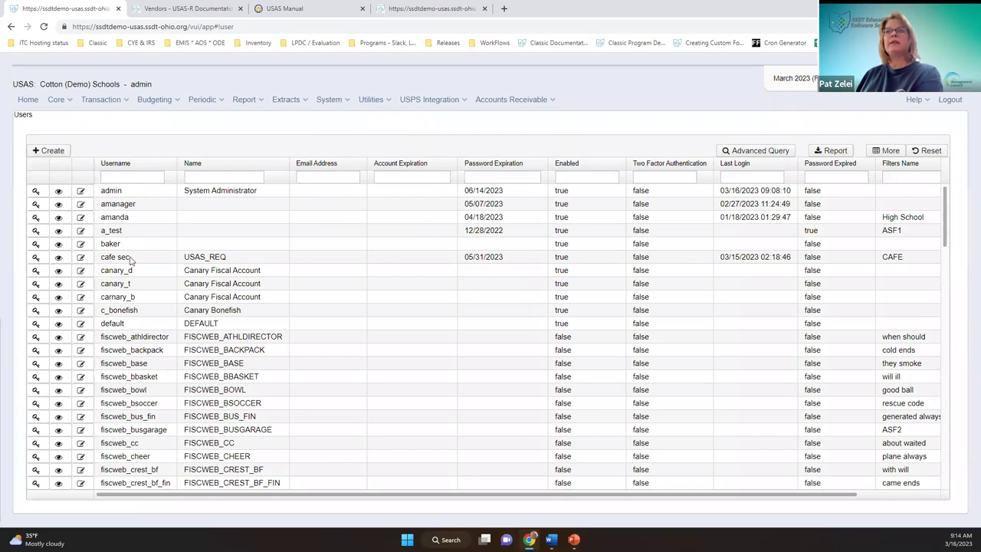
Open the CAFE-filtered user for editing, keeping CAFE as its account filter.
left_click(61, 261)
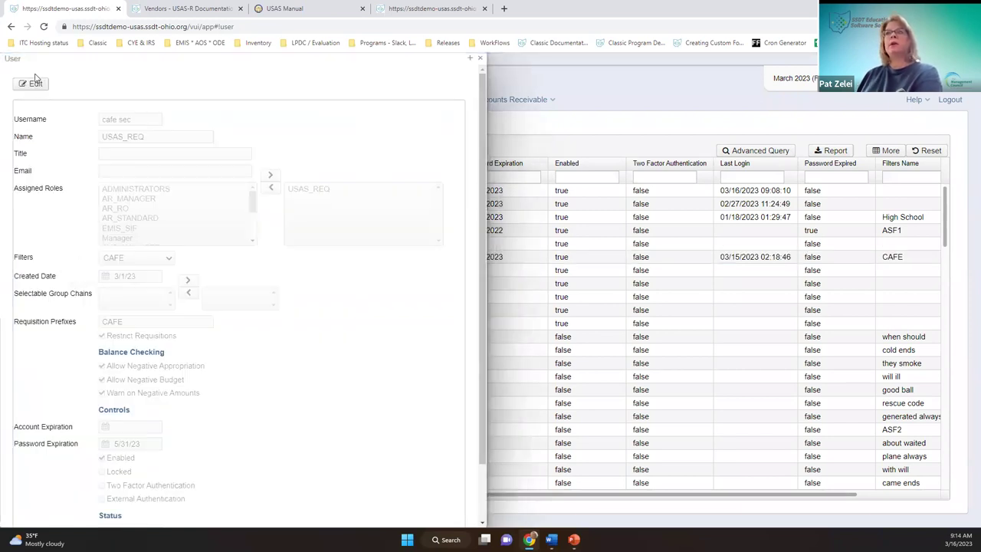
left_click(36, 84)
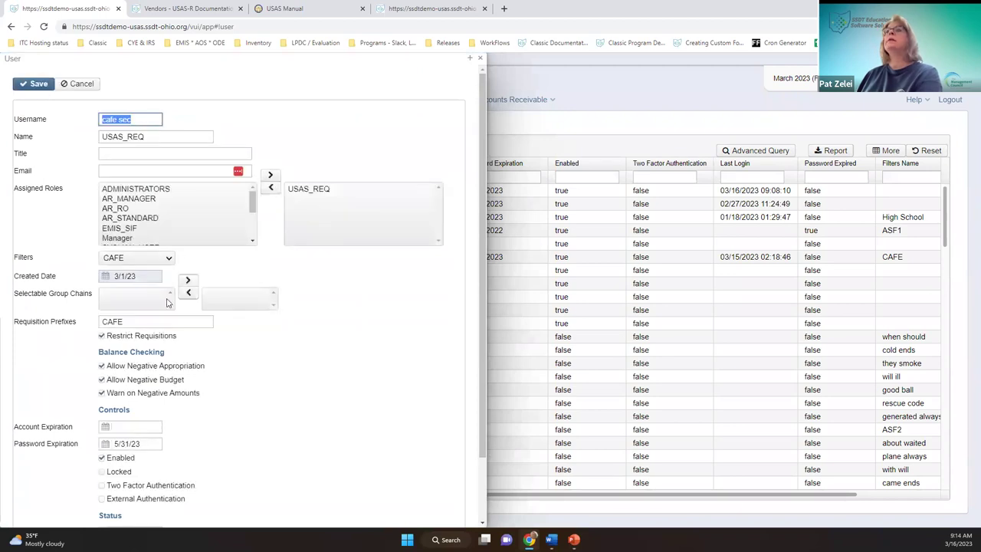
left_click(120, 260)
left_click(120, 261)
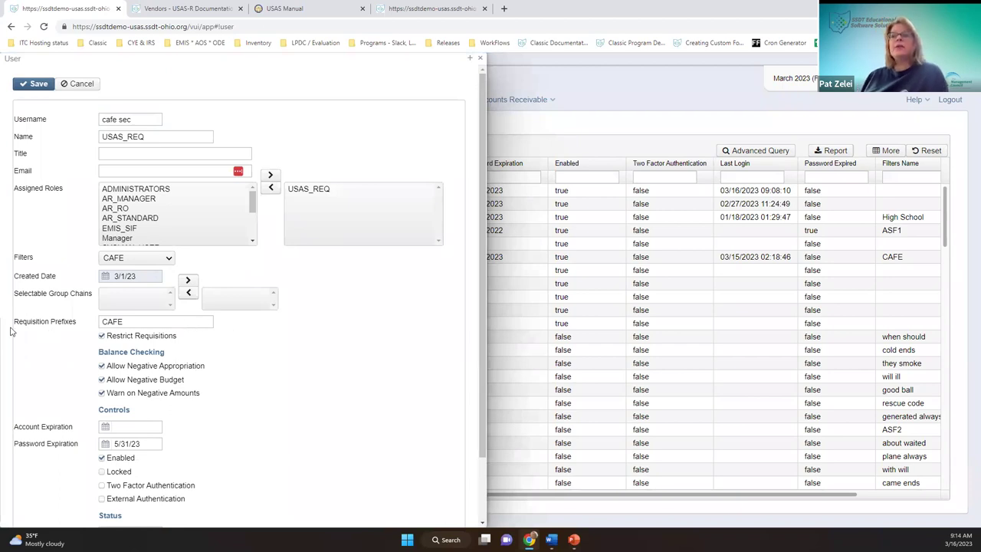
Remove the user's CAFE requisition prefix restriction, close the record, and log out.
left_click(125, 323)
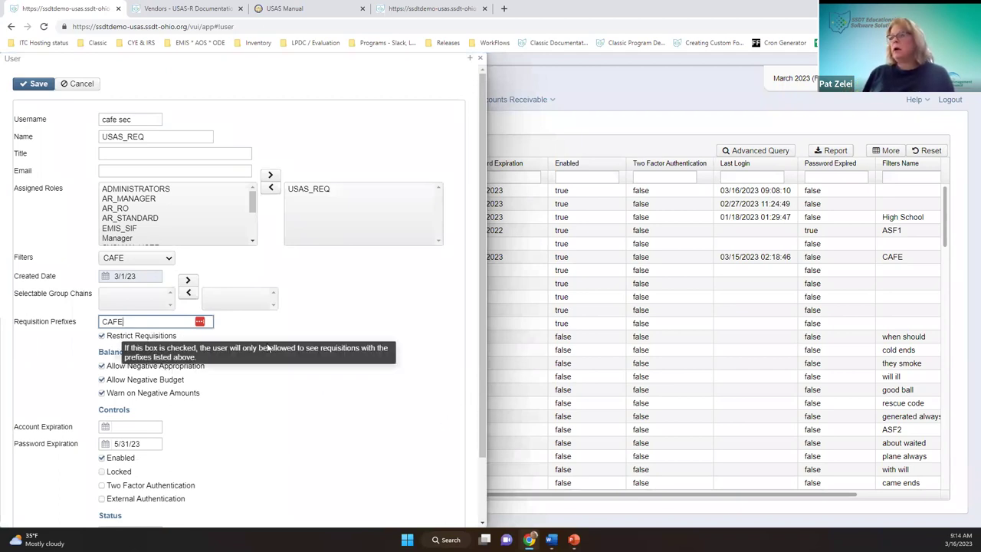
left_click(123, 338)
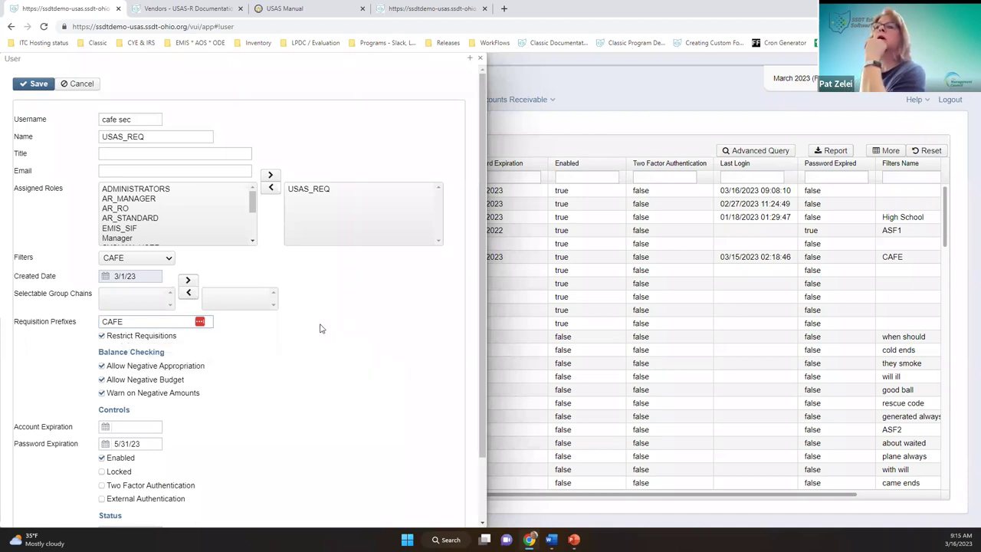
left_click(122, 338)
right_click(124, 338)
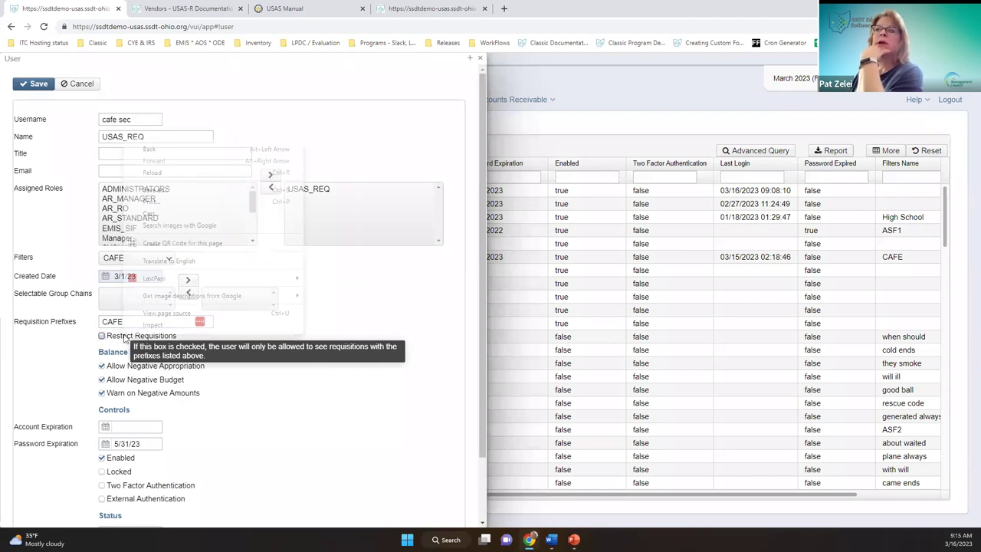
left_click(319, 358)
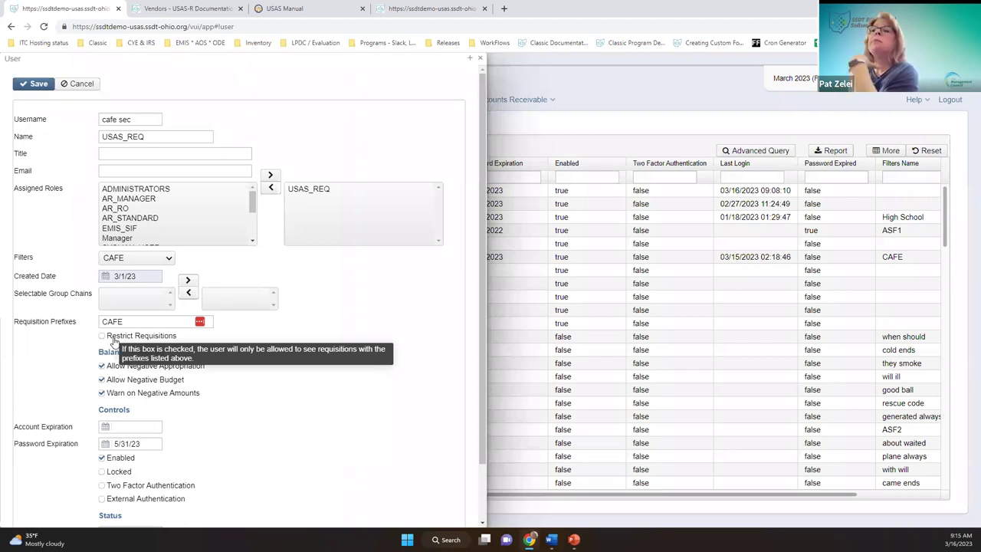
left_click(480, 58)
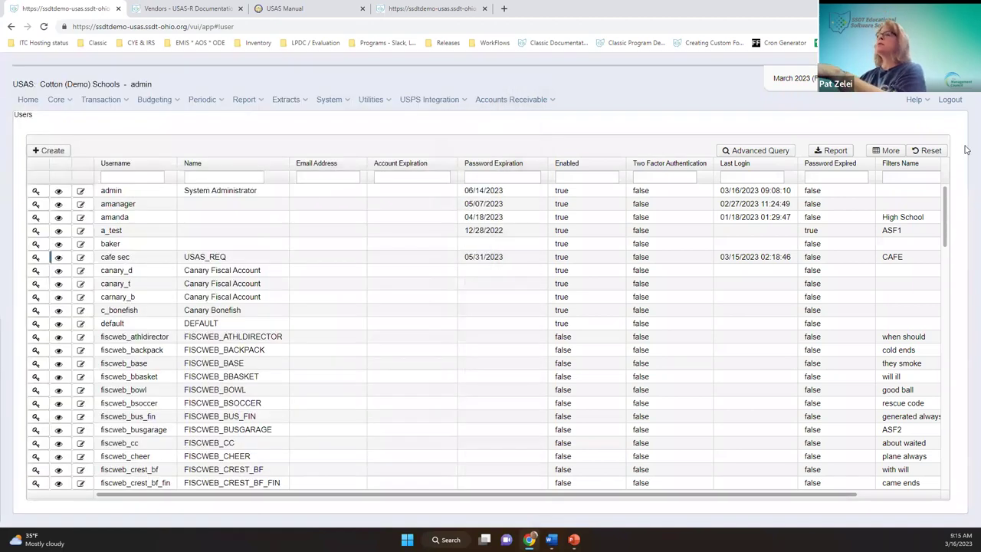
left_click(948, 101)
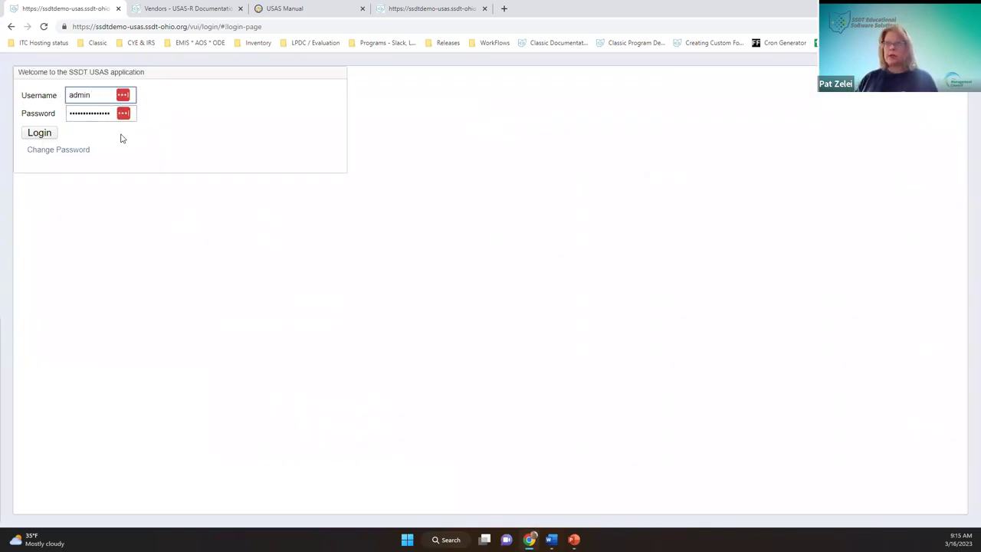
key("BackSpace")
key("BackSpace")
key("BackSpace")
key("BackSpace")
key("BackSpace")
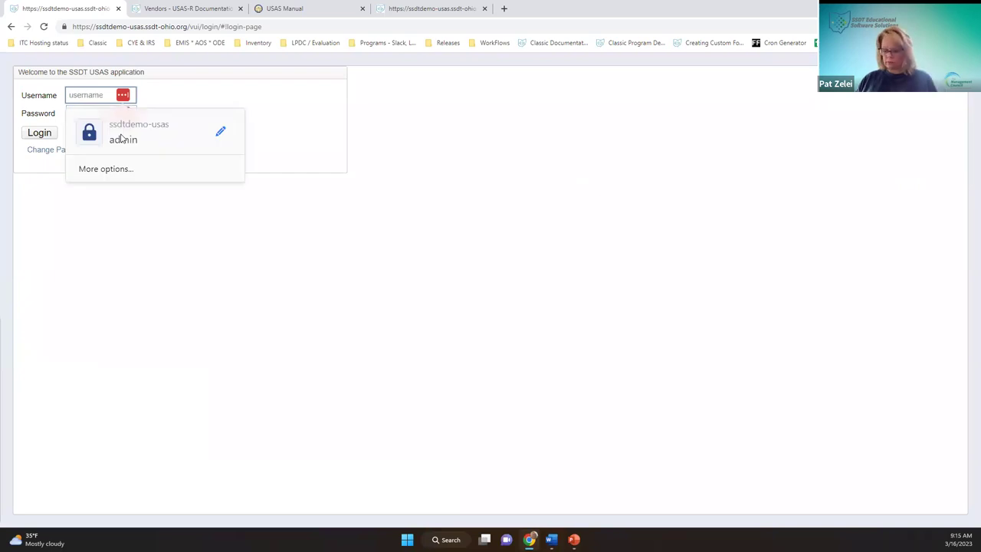
type("cat")
type("e sec")
key("Tab")
type("sur")
key("Return")
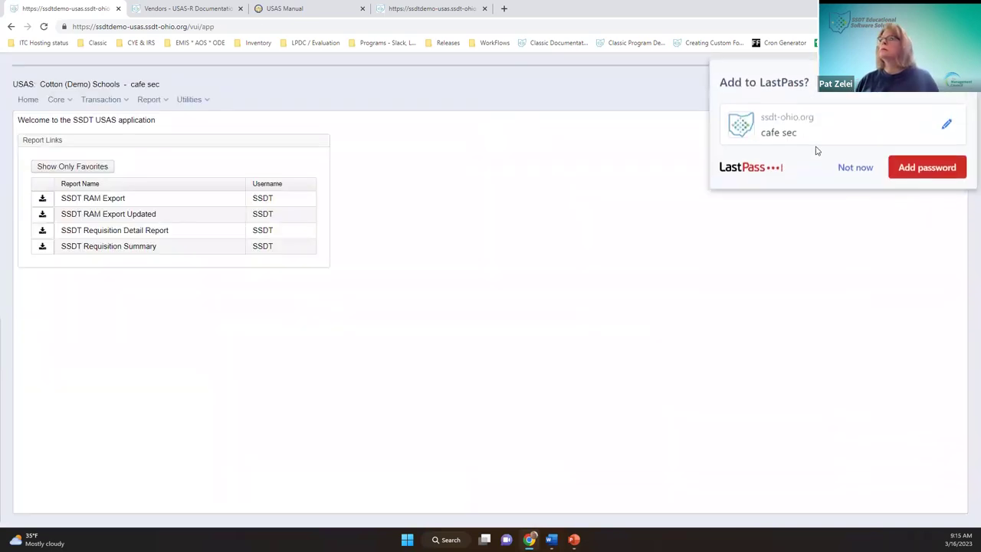
left_click(855, 163)
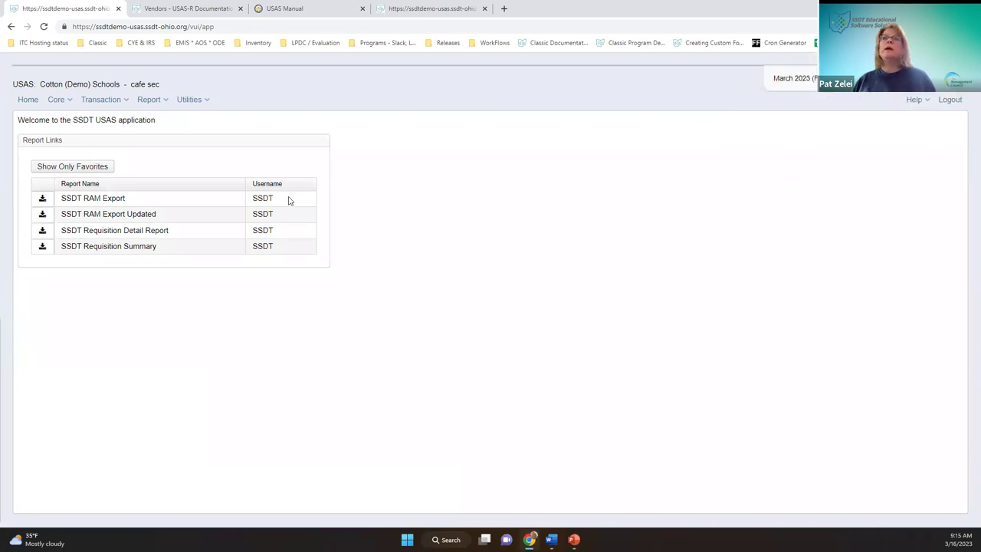
left_click(63, 106)
left_click(62, 122)
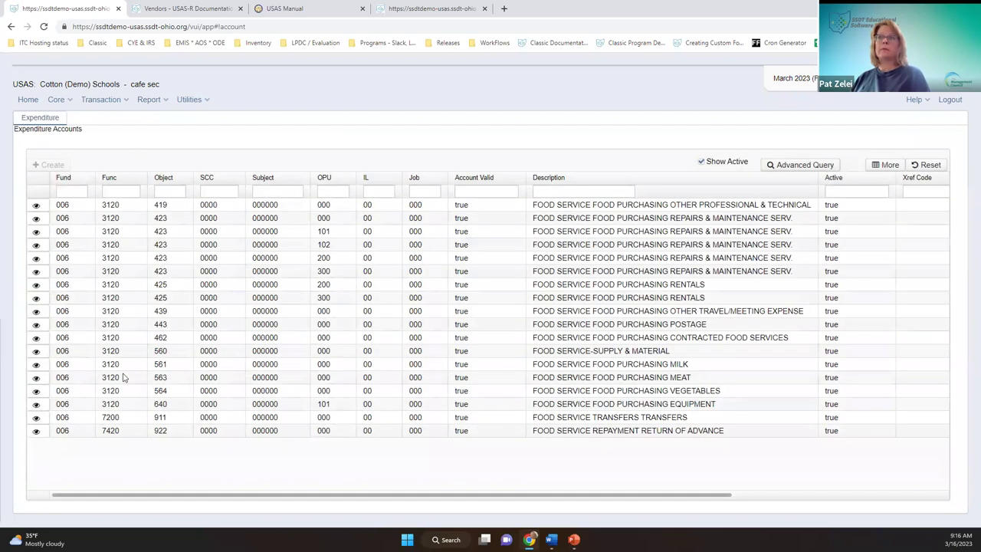
left_click(112, 105)
right_click(105, 117)
left_click(101, 122)
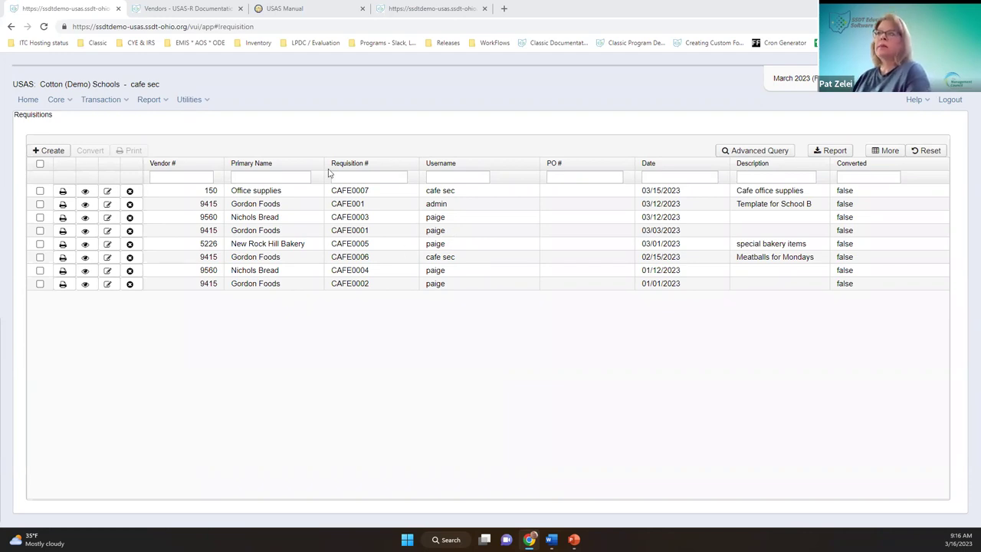
left_click(945, 100)
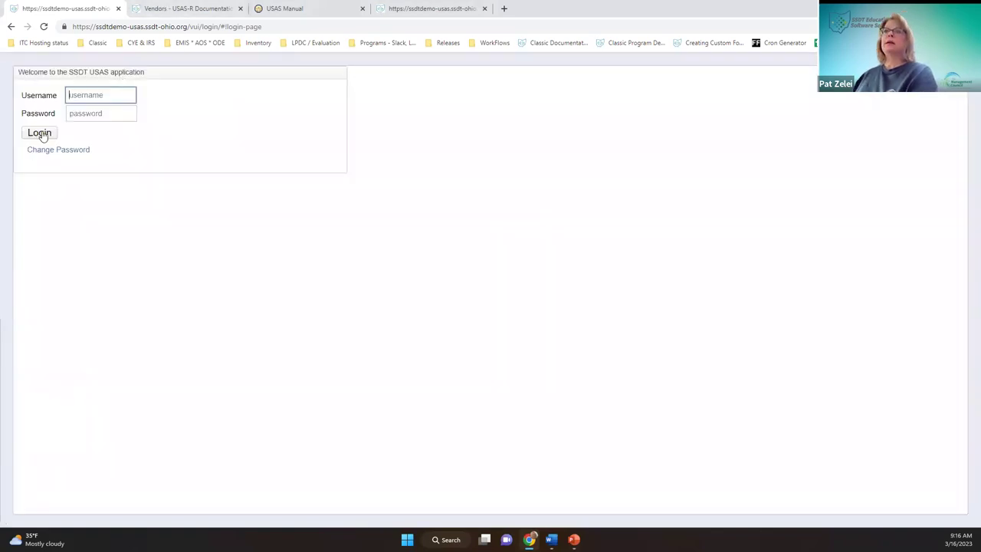
Log in as admin and create a new requisition from Transaction > Requisitions.
left_click(38, 134)
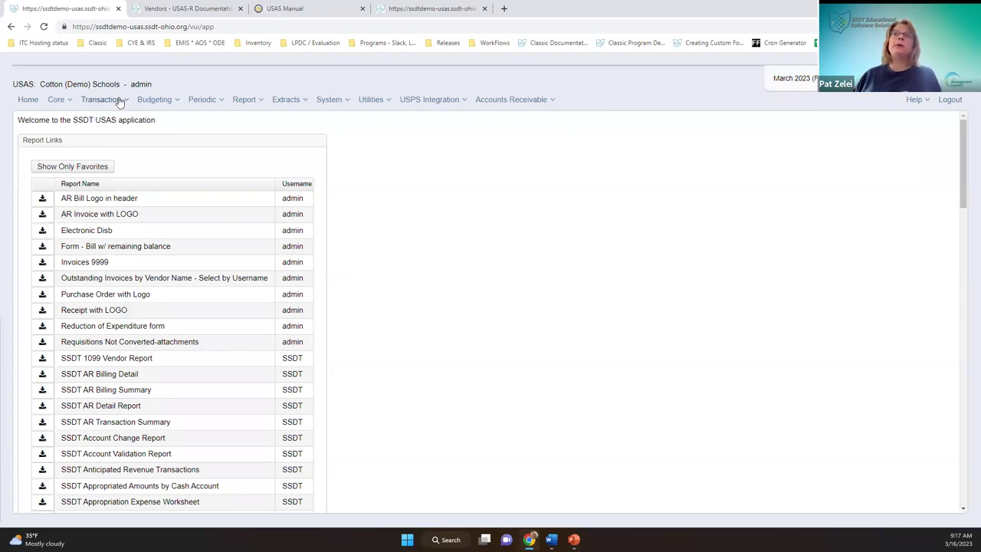
left_click(113, 104)
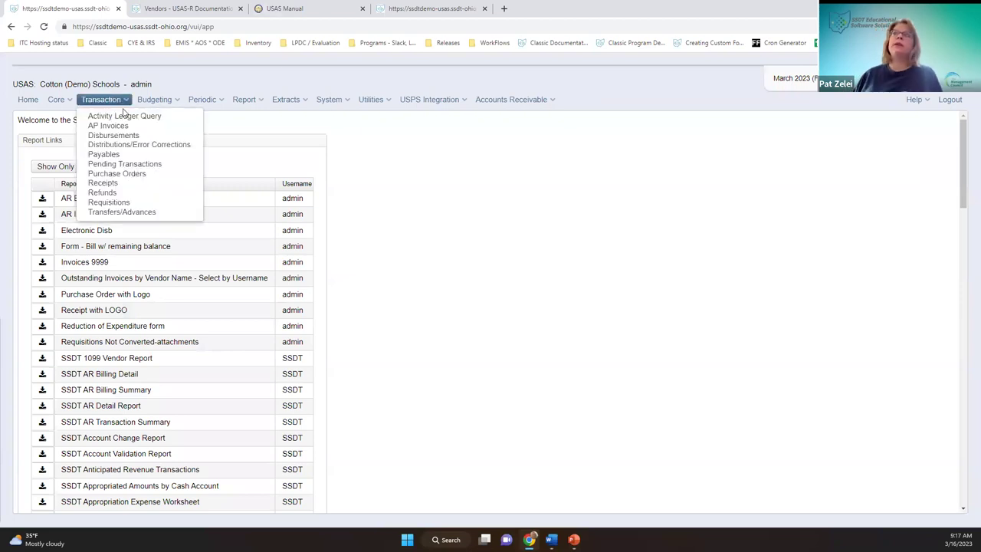
left_click(132, 203)
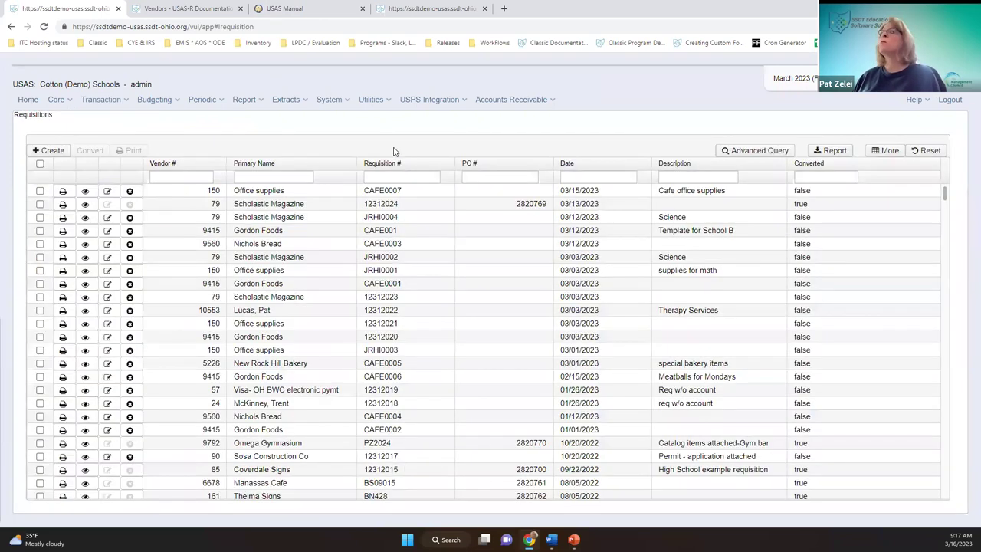
left_click(66, 150)
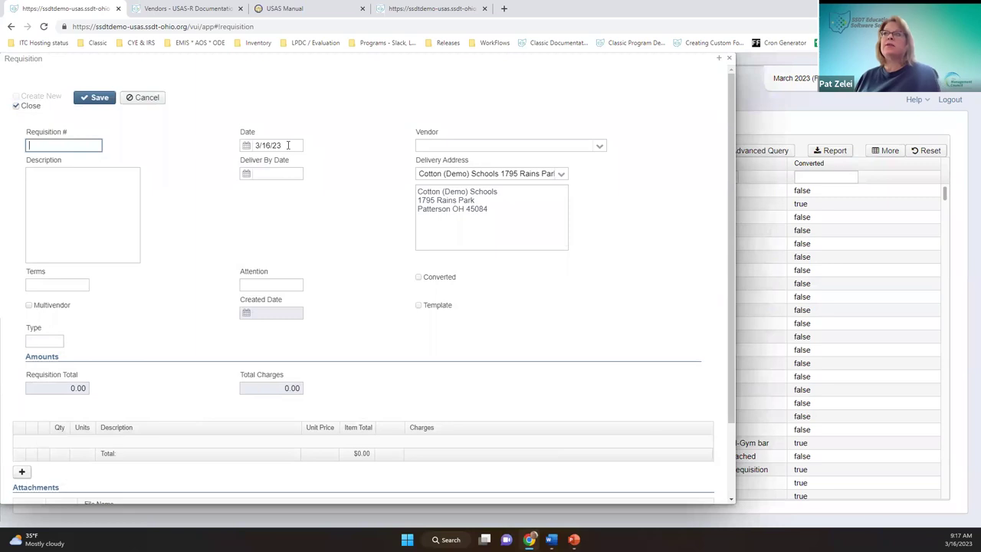
left_click(247, 146)
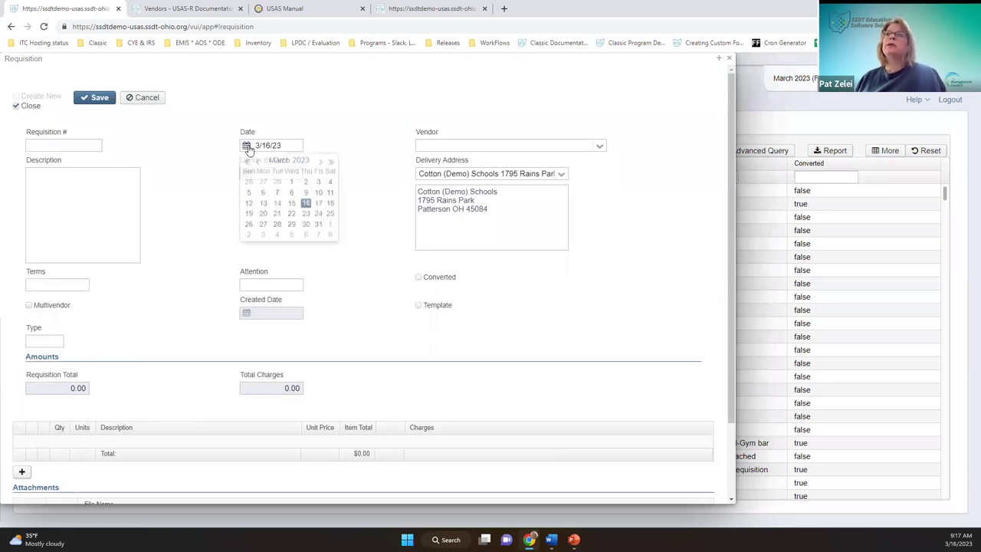
left_click(501, 160)
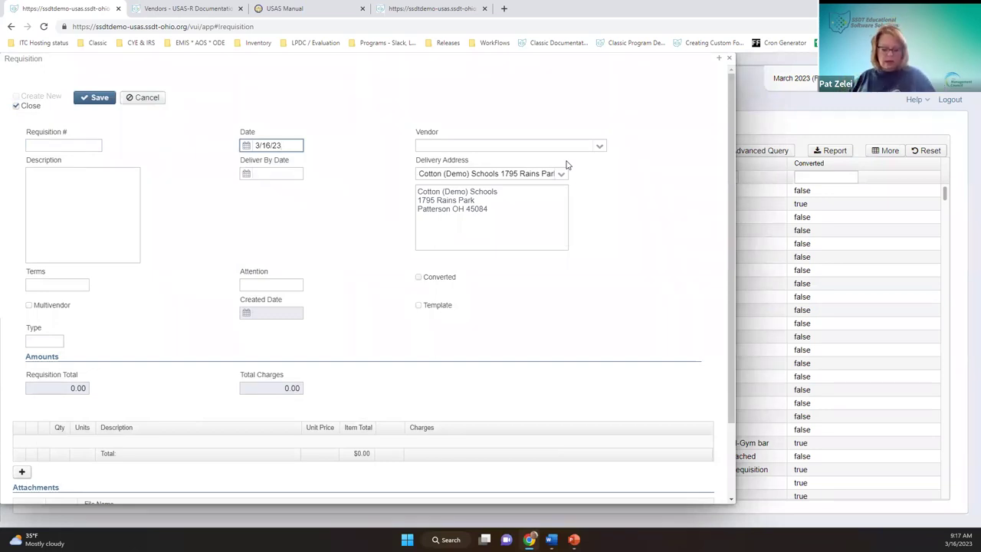
key("Tab")
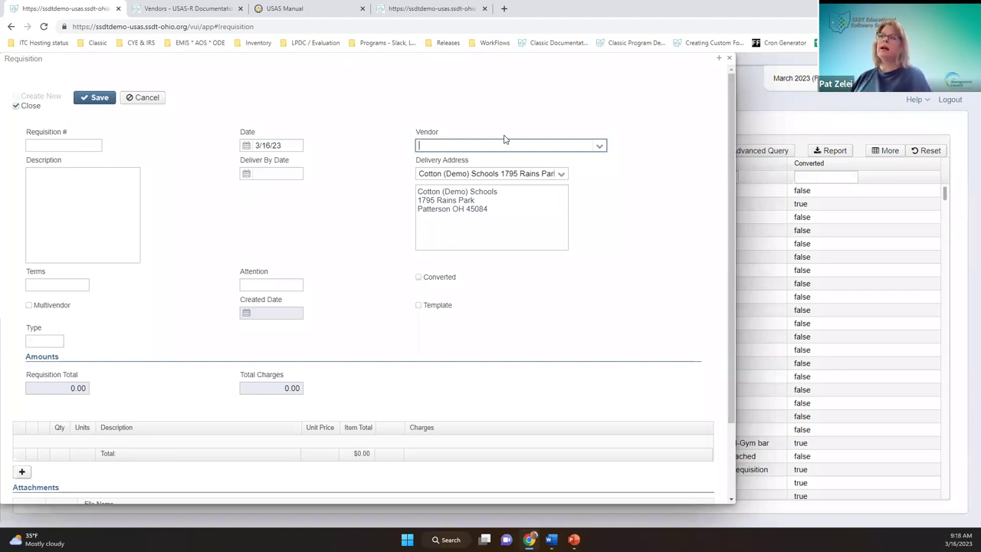
left_click(586, 146)
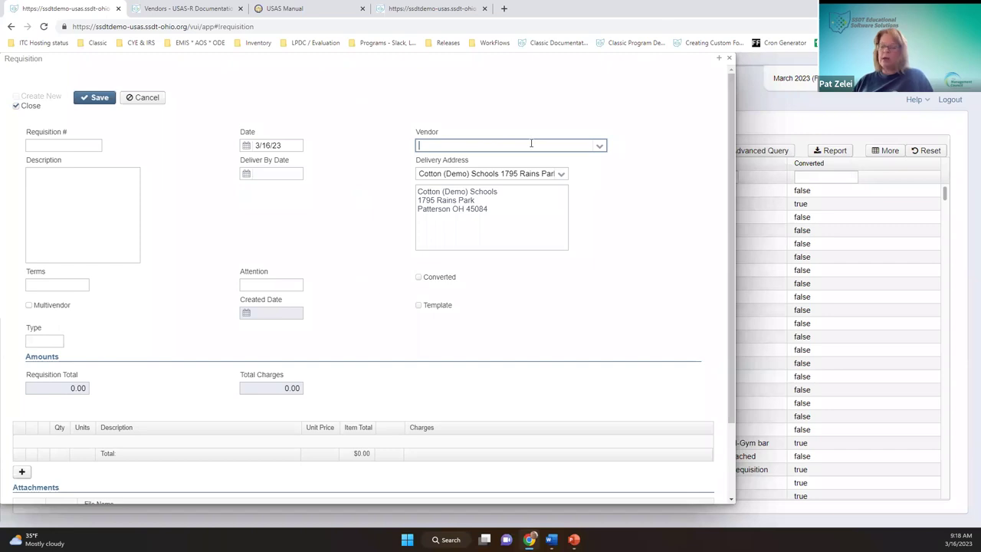
Search vendors with 'bakery%' and select 3433-Lagrange Bakery as the requisition vendor.
type("gord")
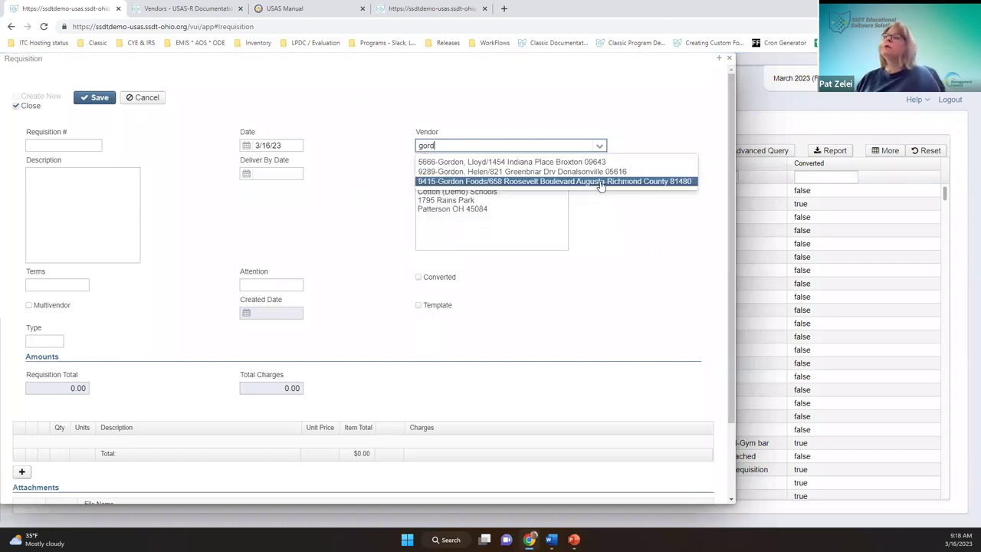
key("BackSpace")
key("BackSpace")
key("BackSpace")
key("BackSpace")
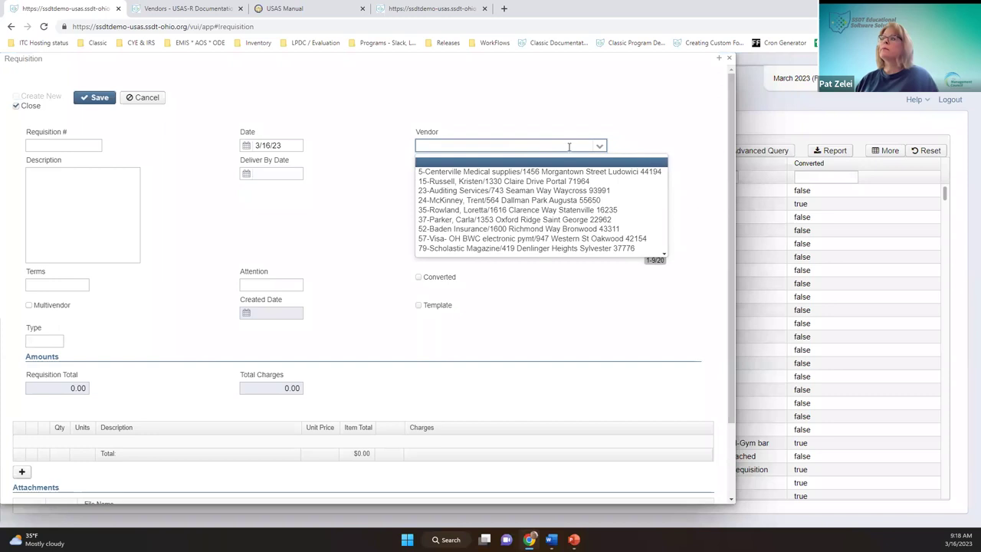
left_click(600, 147)
left_click(601, 147)
key("Down")
key("Down")
key("Down")
key("Down")
key("Down")
key("Down")
key("Down")
key("Down")
key("Down")
key("Down")
key("Down")
key("Down")
key("Down")
key("Down")
key("Down")
key("Down")
key("Down")
key("Down")
key("Down")
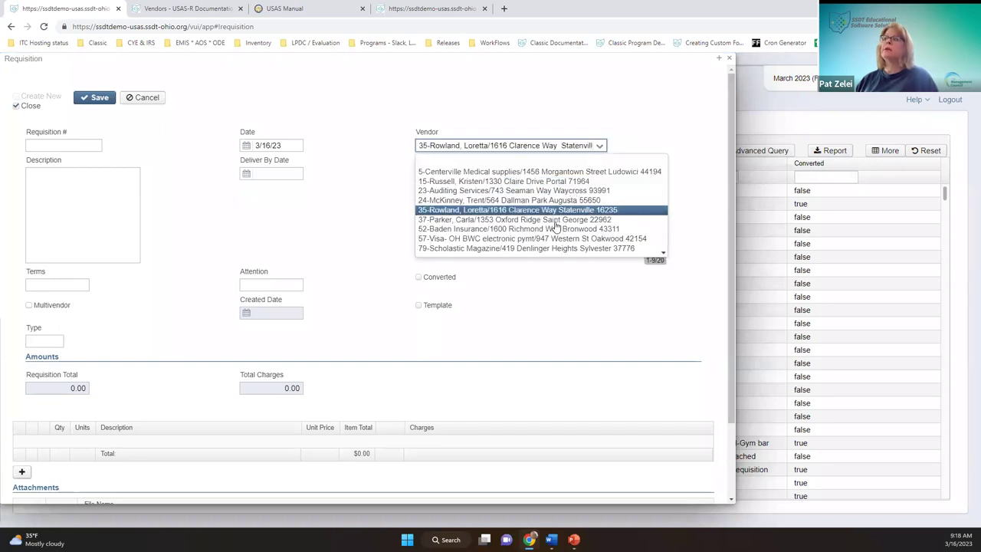
key("Page_Up")
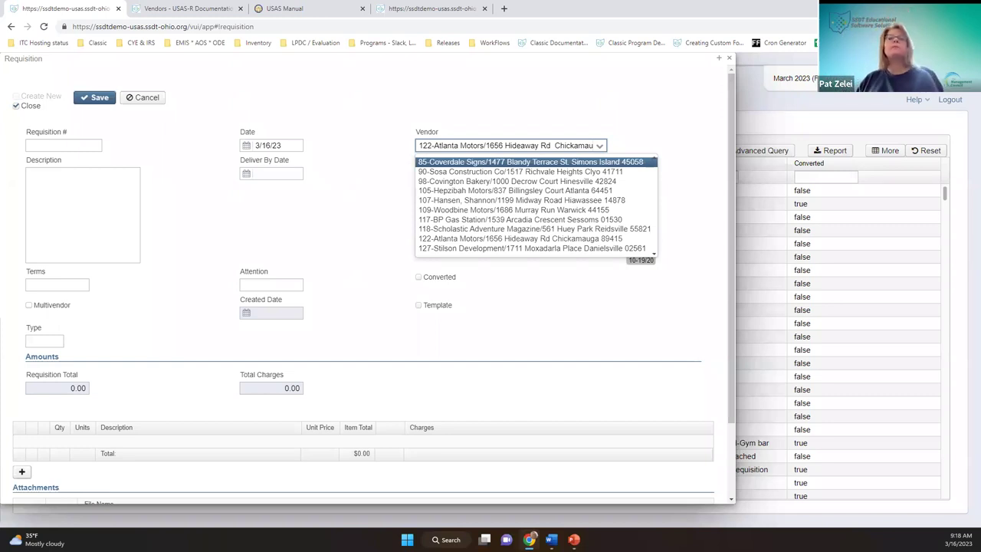
left_click(601, 147)
left_click(597, 147)
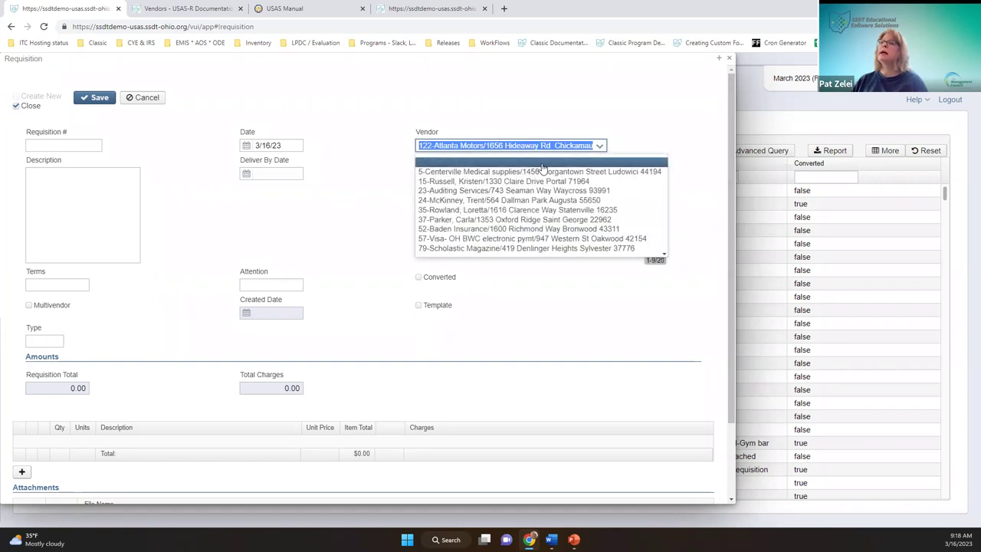
left_click(541, 163)
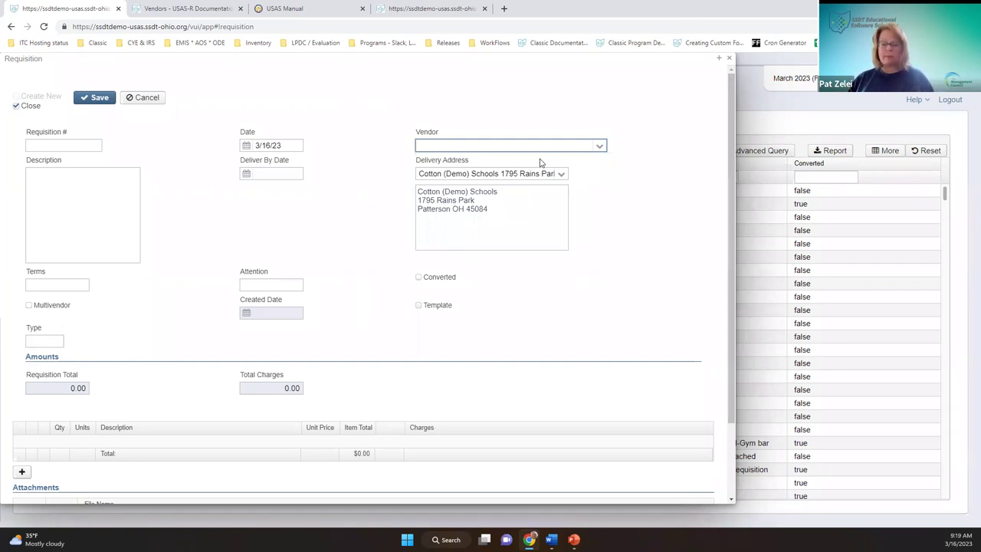
type("%")
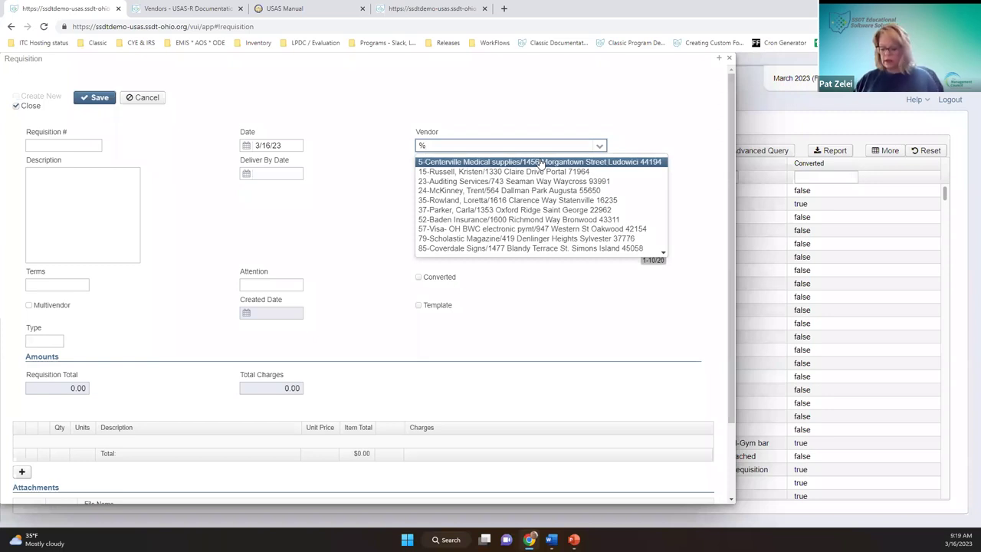
type("bakery%")
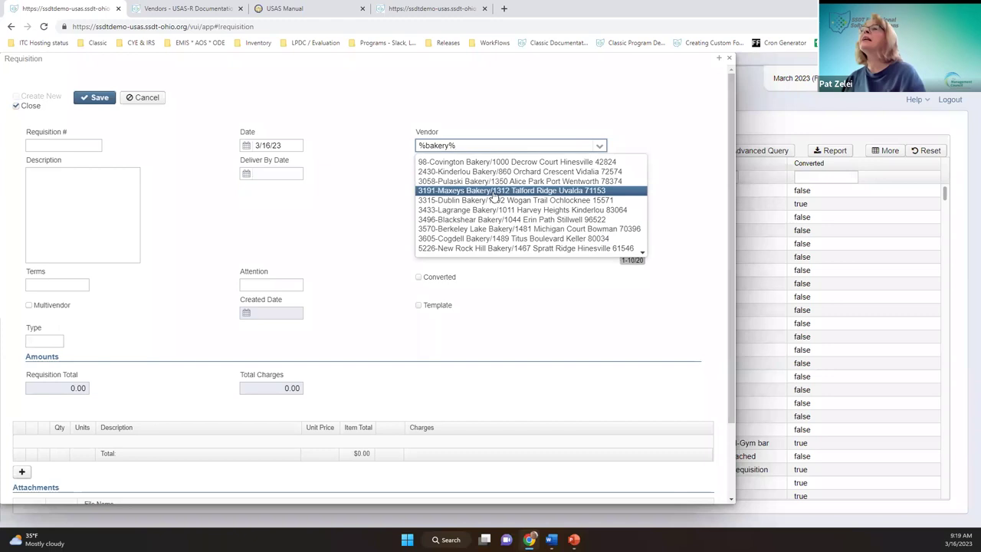
left_click(464, 212)
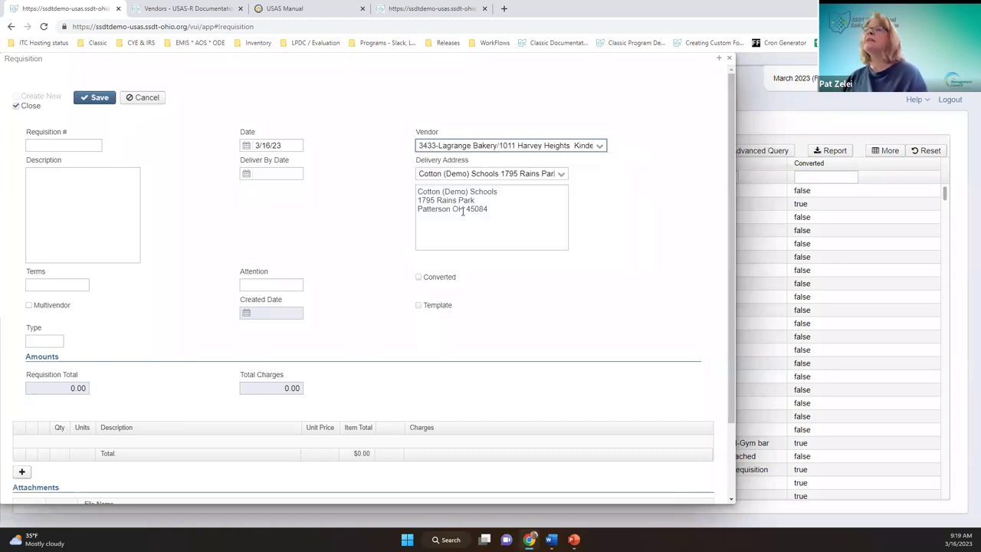
Move the requisition form aside and go to the Core records to look up vendors.
left_click(126, 200)
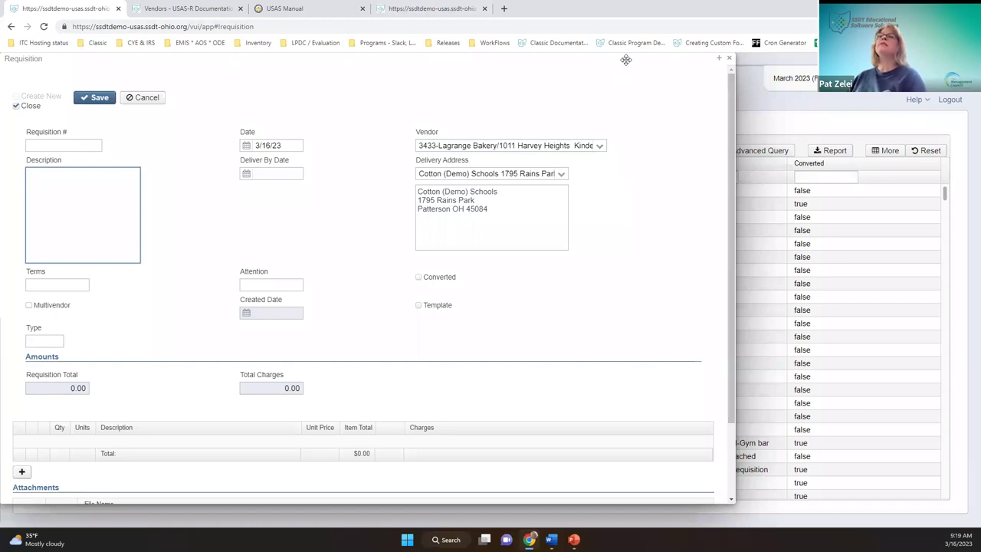
left_click_drag(625, 59, 774, 107)
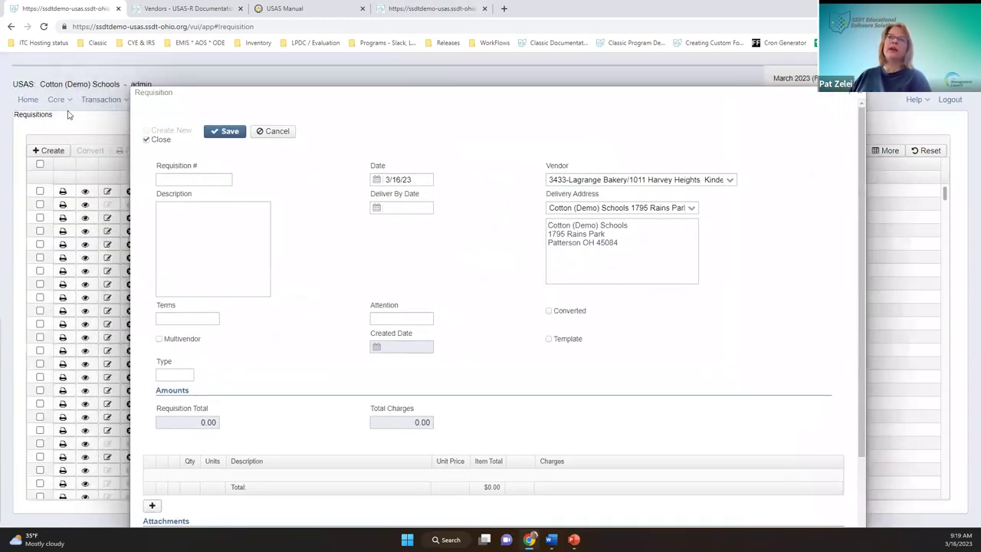
left_click(57, 99)
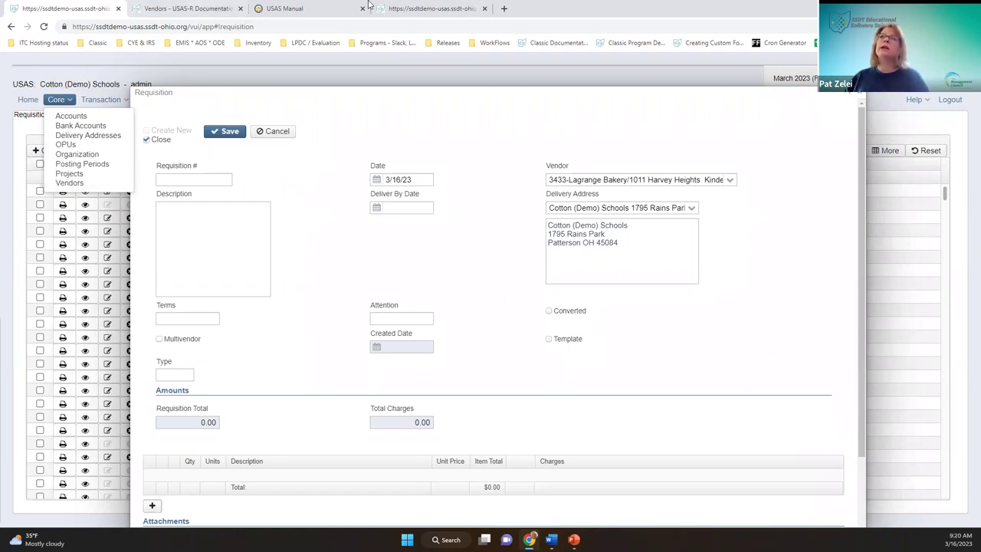
In a new tab, open the SSDT Public Wiki's USAS-R Documentation > Core > Vendors page.
left_click(499, 7)
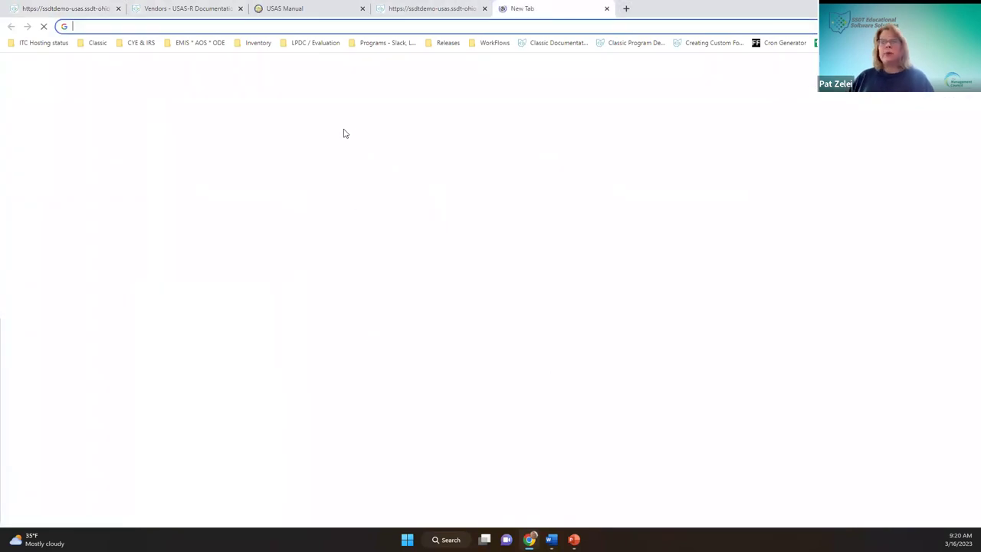
left_click(424, 280)
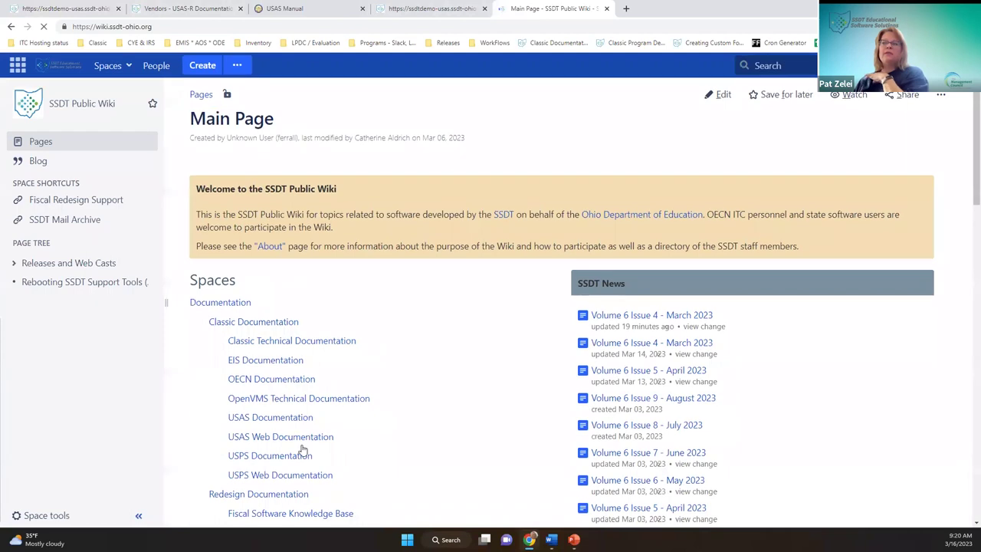
scroll(295, 458, "down", 2)
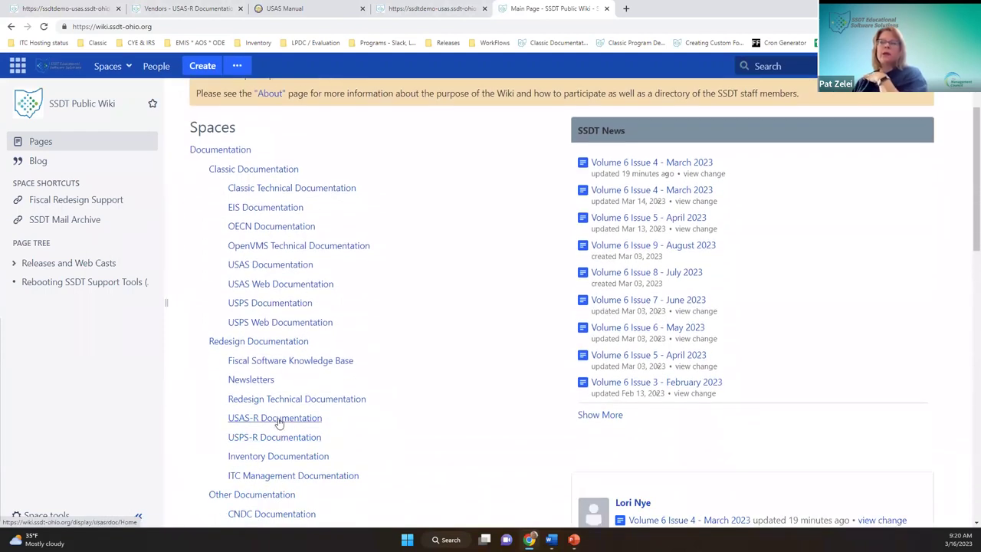
left_click(274, 418)
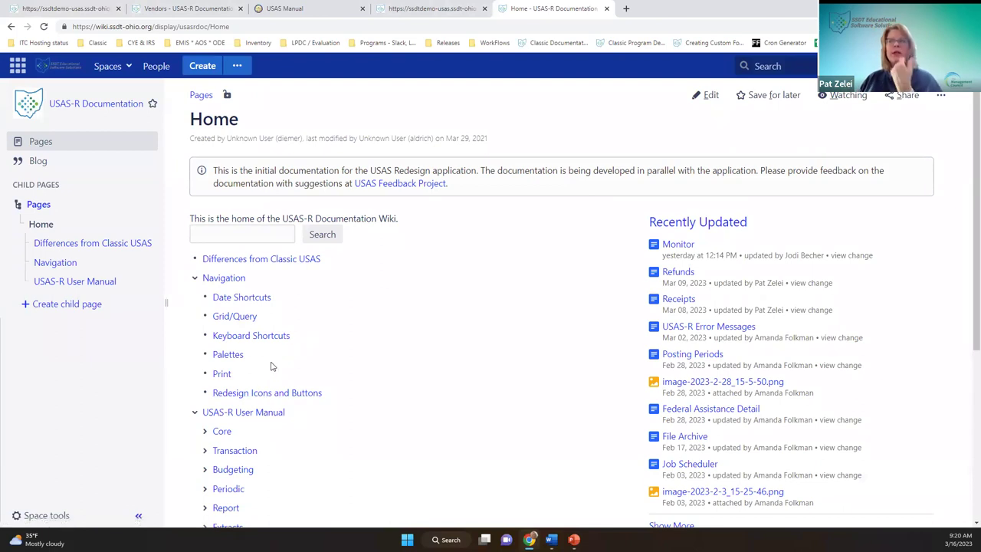
left_click(218, 432)
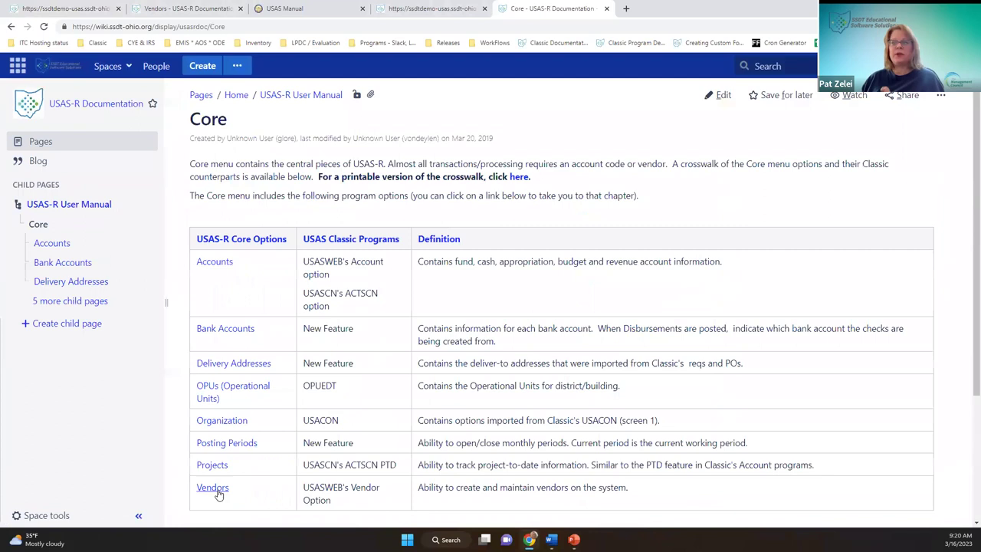
left_click(217, 493)
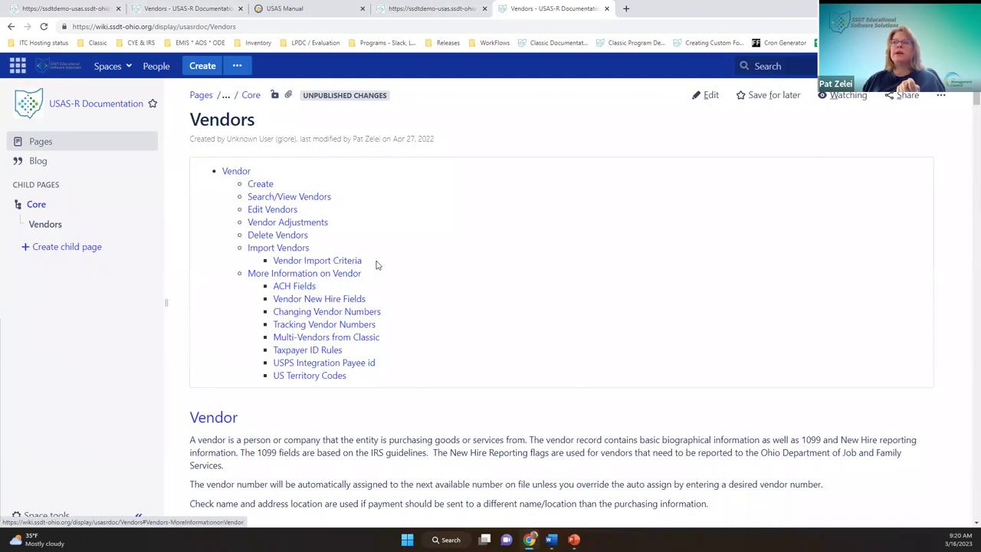
Open the Vendors page in a separate tab, view it, then return to the requisition.
right_click(363, 265)
left_click(419, 223)
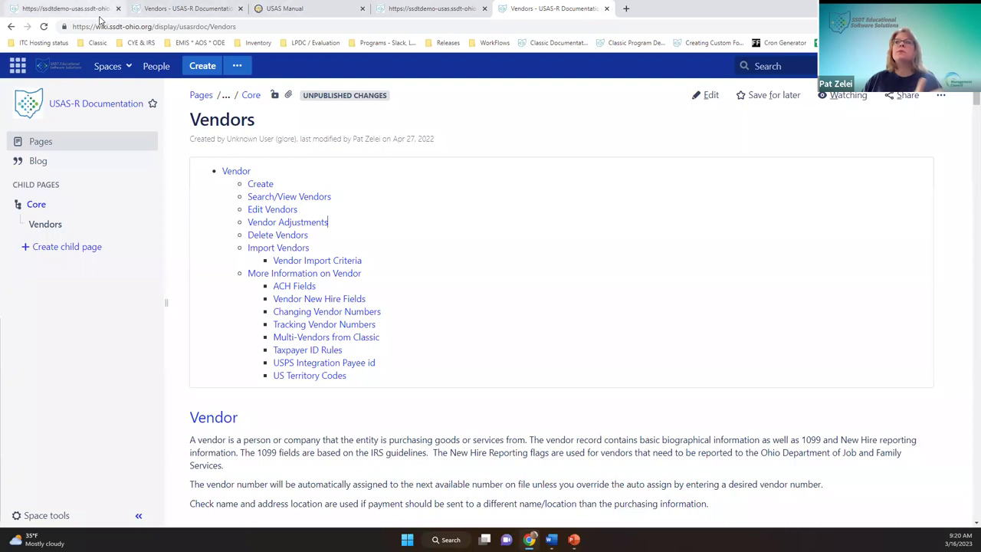
left_click(190, 8)
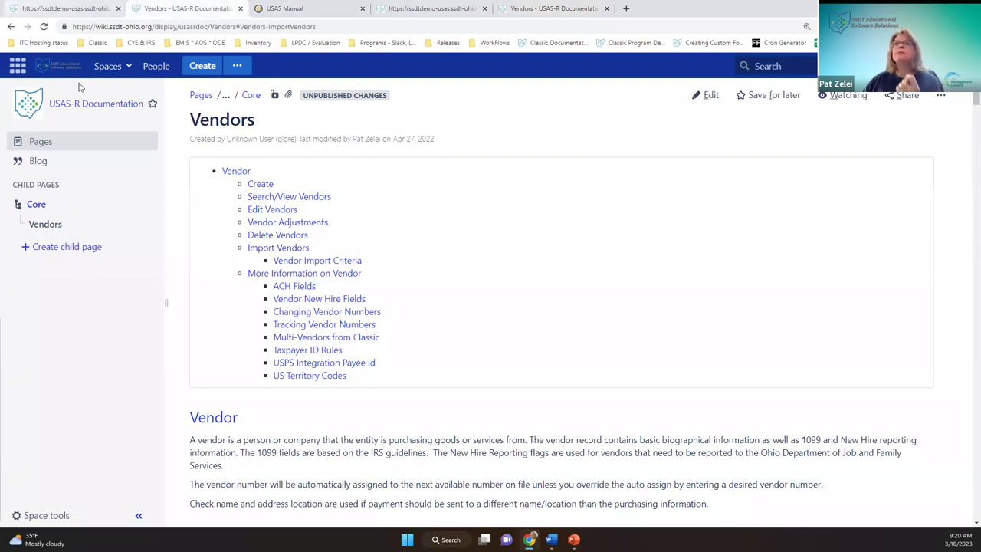
left_click(43, 8)
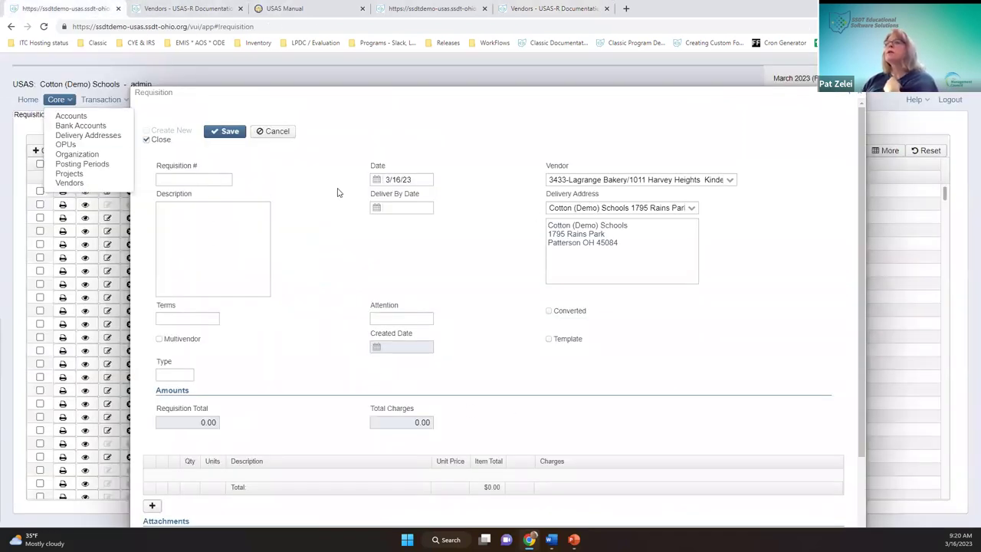
Enter 'for training purposes' as the description and move on to the deliver-by date.
left_click(205, 212)
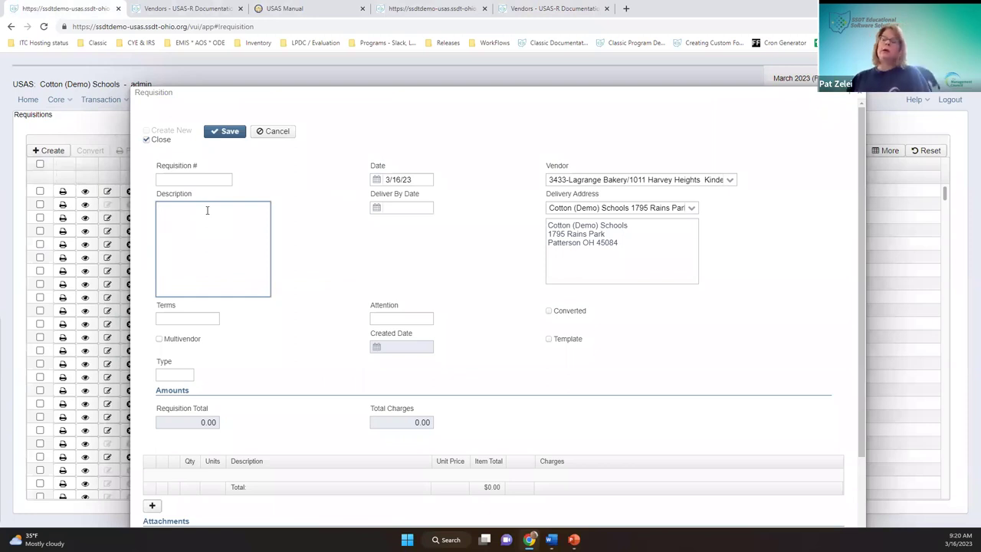
type("for traini")
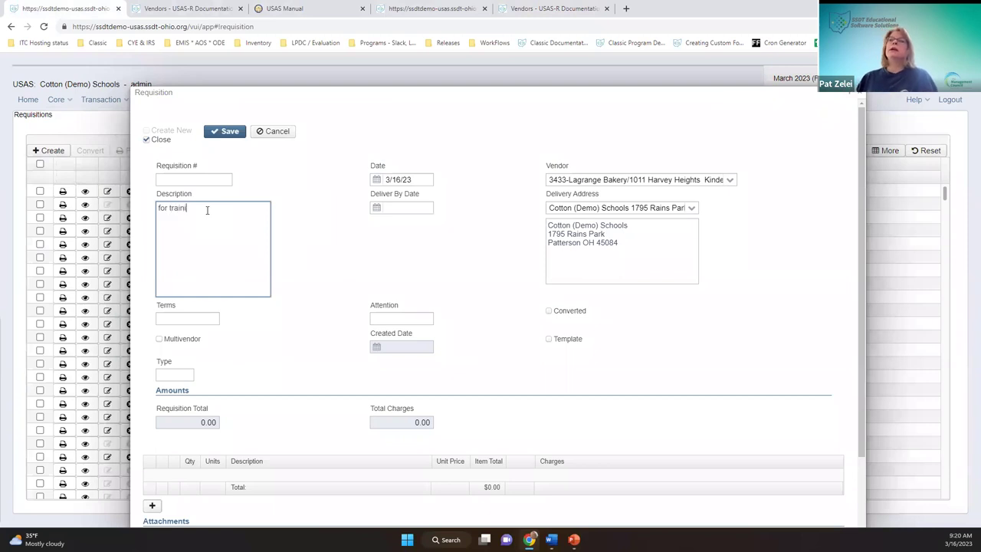
type("ng purposes")
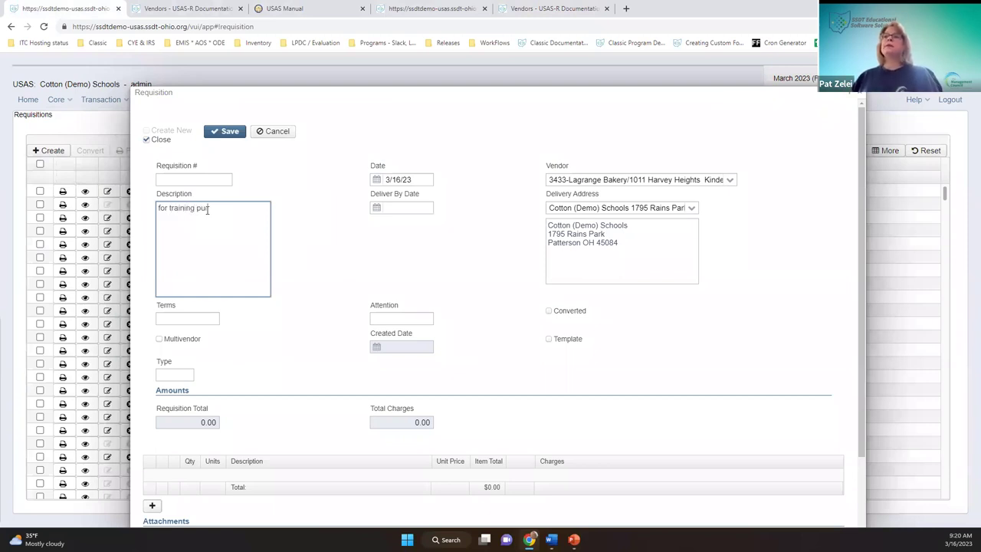
key("Tab")
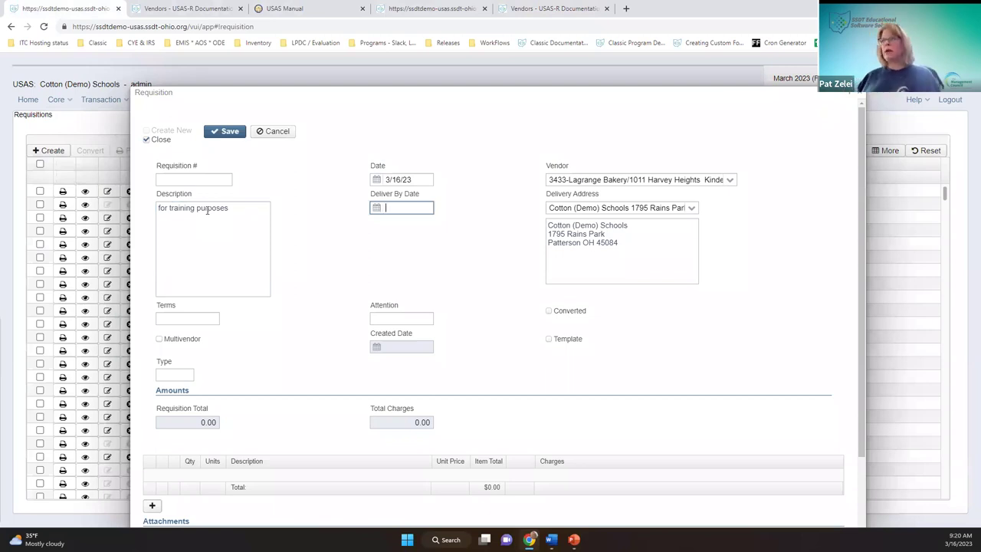
left_click(377, 208)
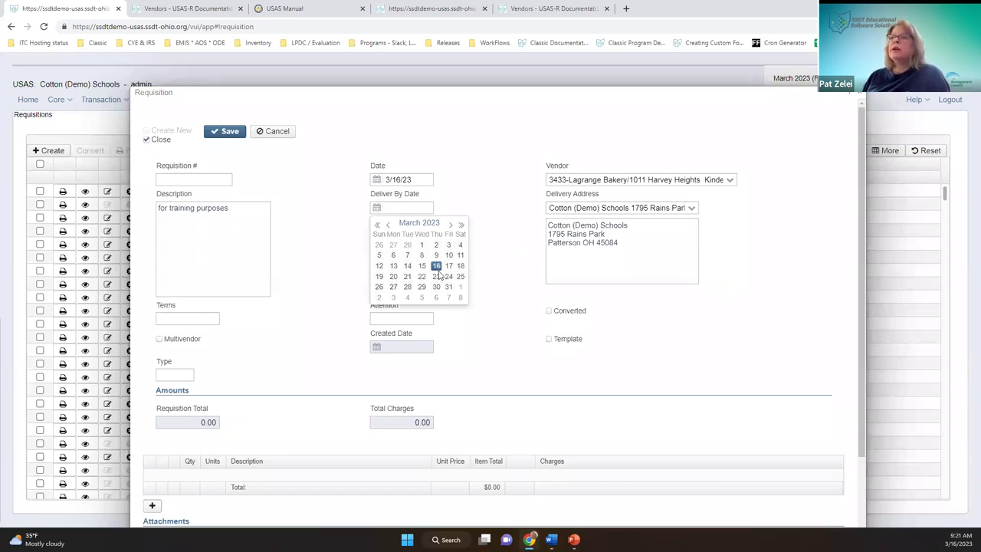
left_click(484, 219)
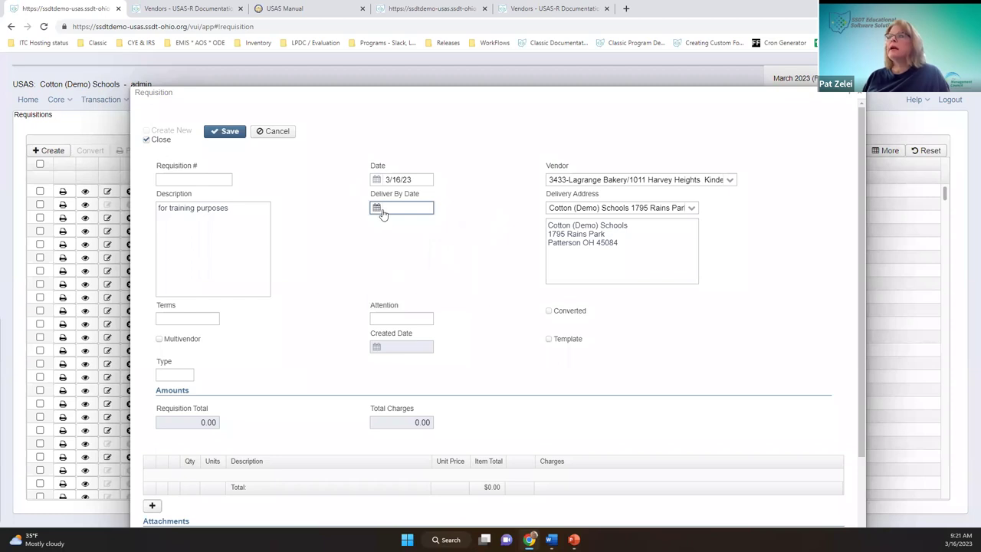
left_click(692, 209)
right_click(693, 212)
left_click(691, 208)
left_click(691, 208)
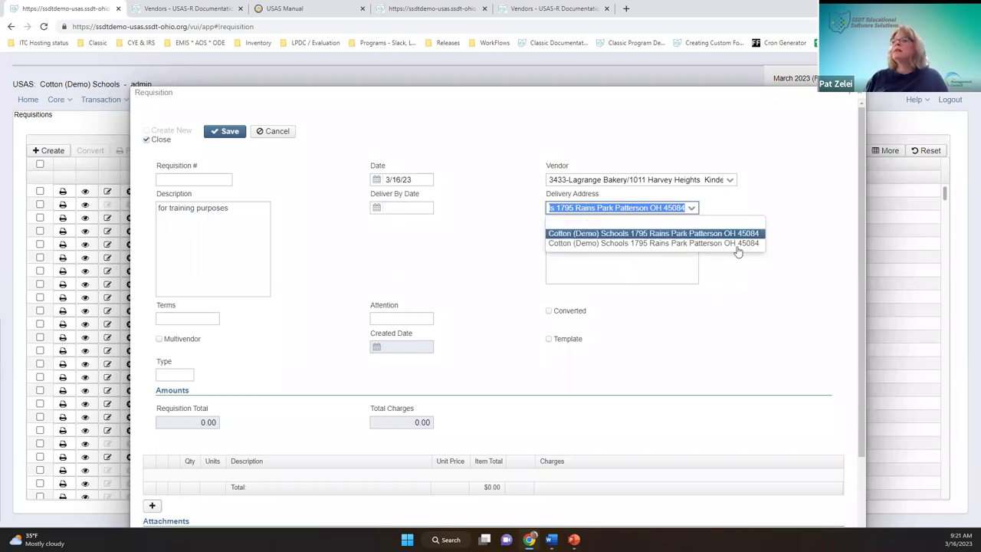
left_click(64, 100)
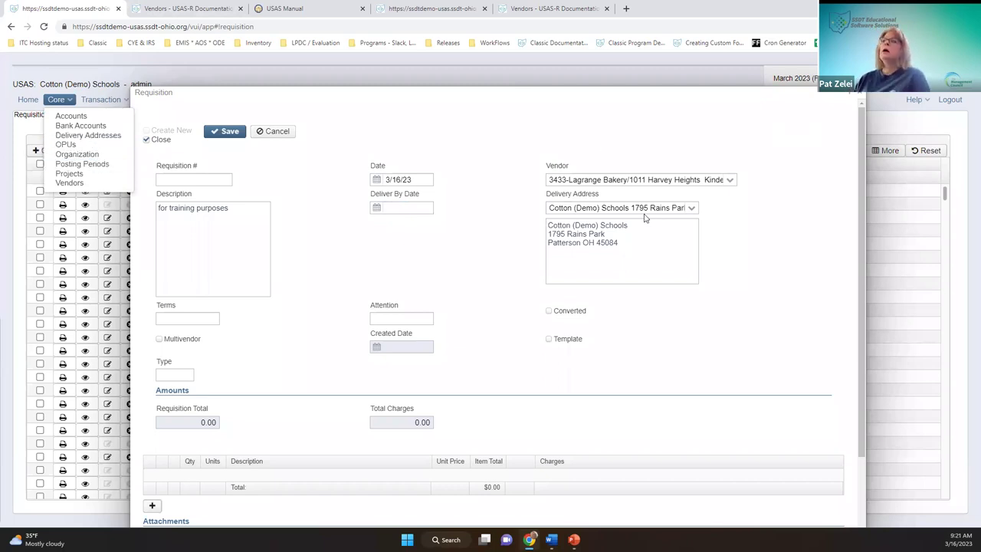
left_click(691, 207)
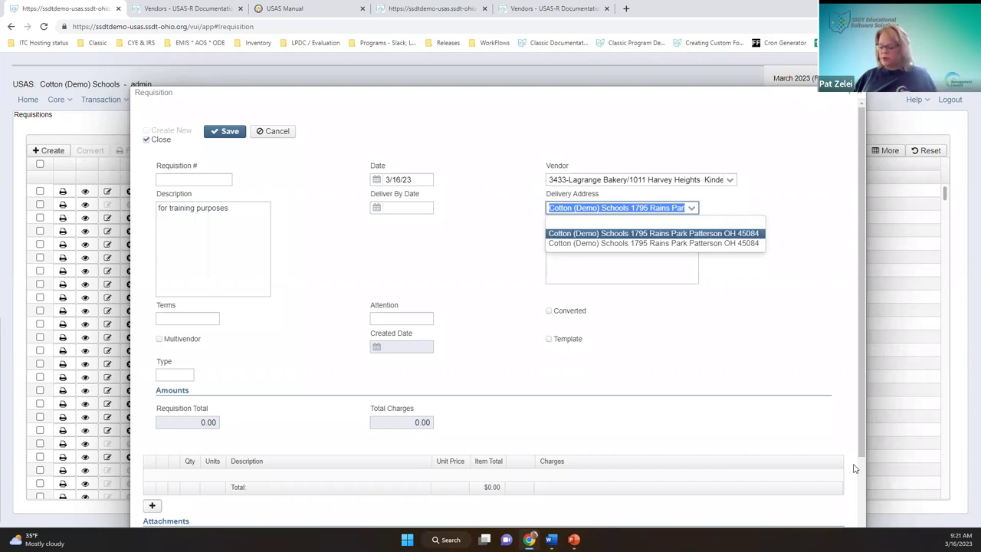
key("BackSpace")
type("sfuiofi")
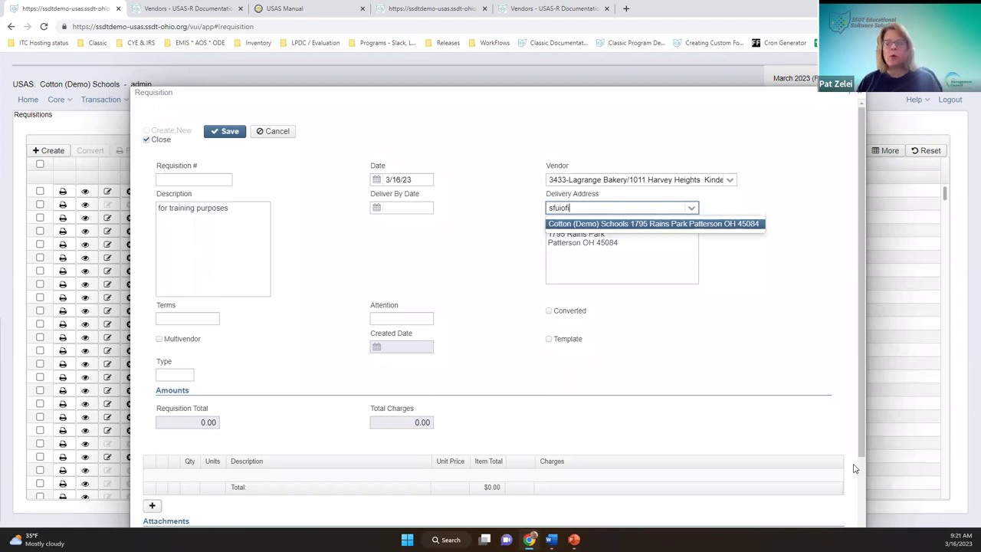
key("BackSpace")
key("BackSpace")
key("BackSpace")
key("BackSpace")
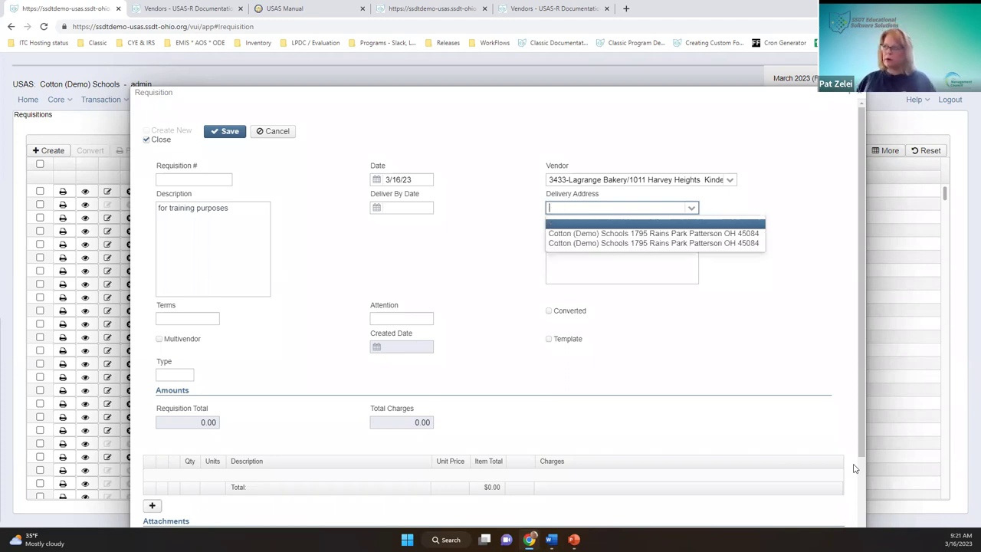
left_click(692, 207)
left_click(692, 206)
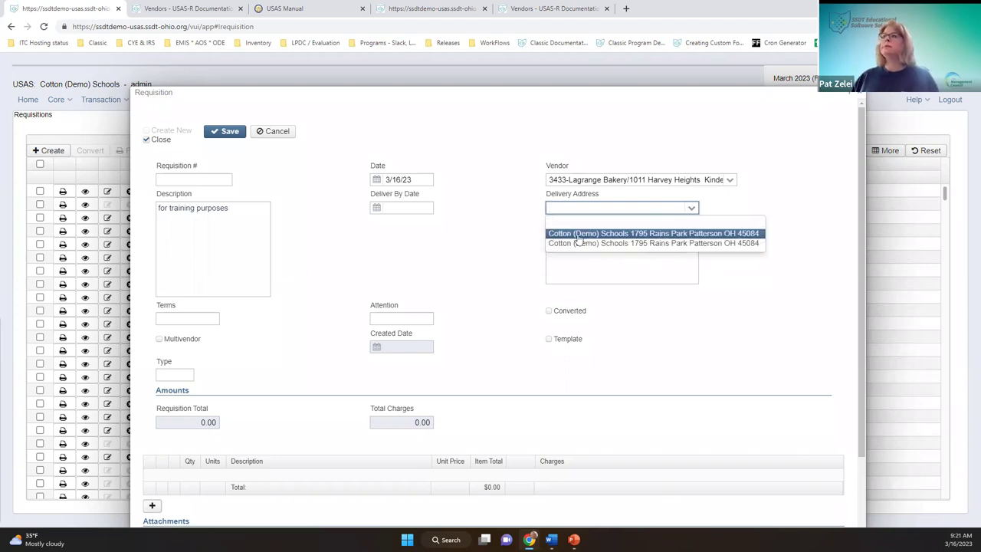
right_click(635, 246)
left_click(556, 243)
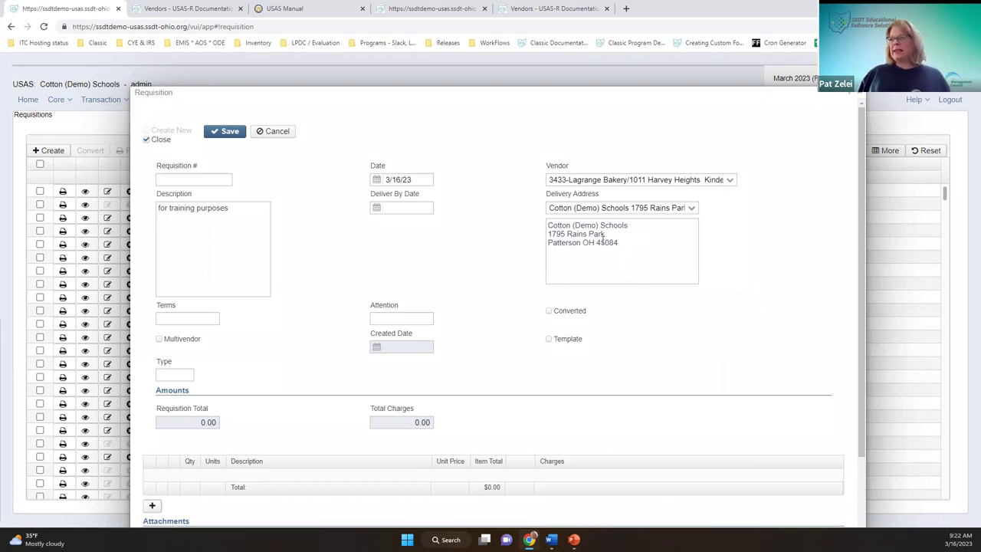
left_click(691, 208)
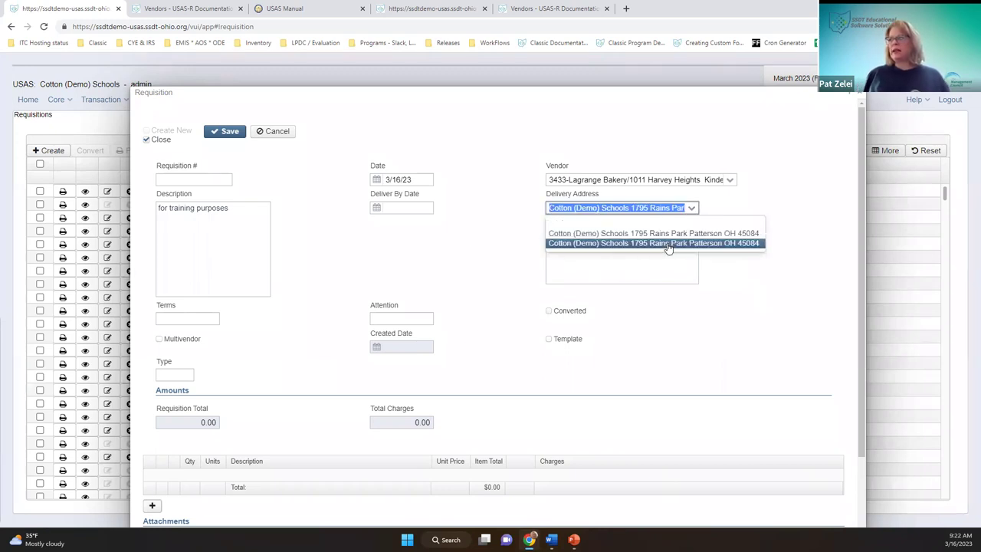
left_click(666, 243)
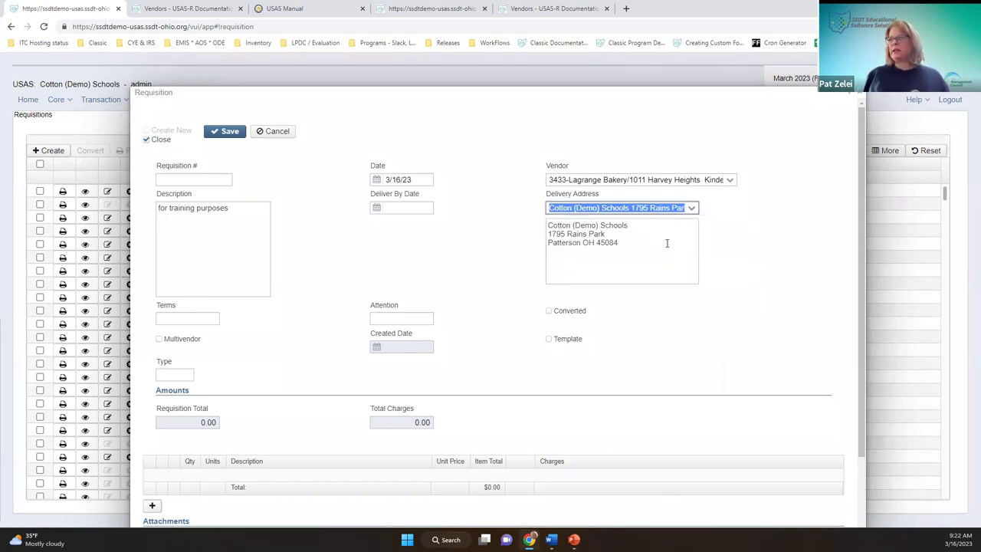
left_click(203, 319)
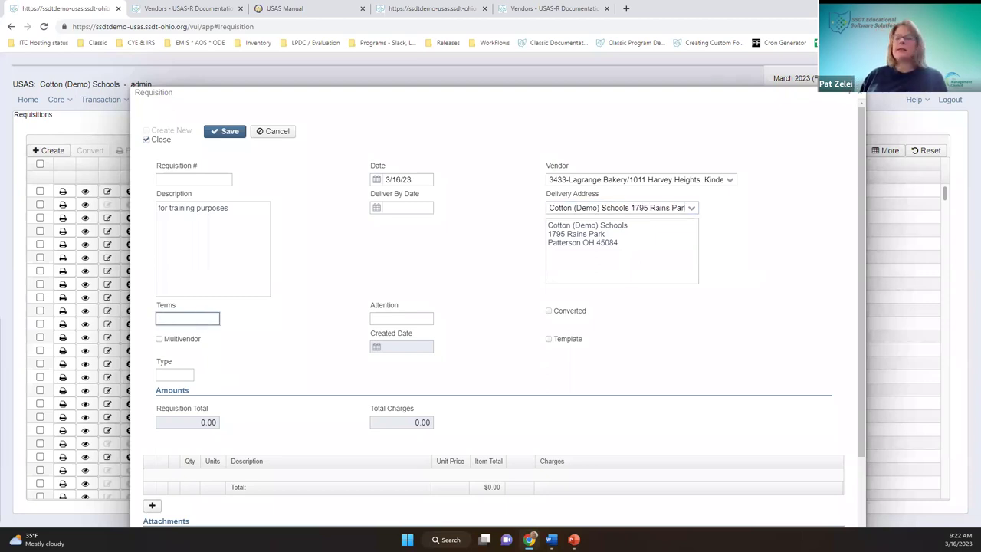
right_click(302, 334)
left_click(234, 319)
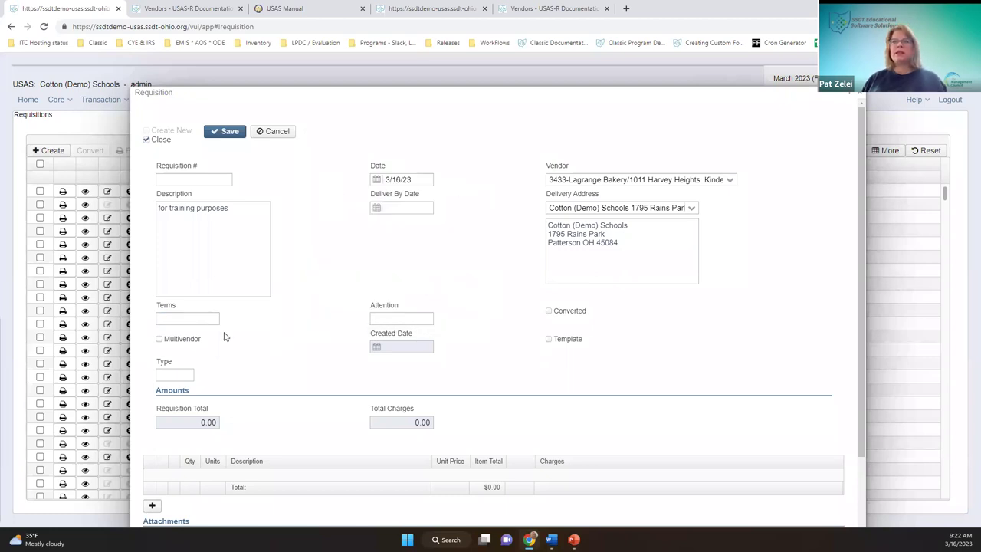
left_click(426, 319)
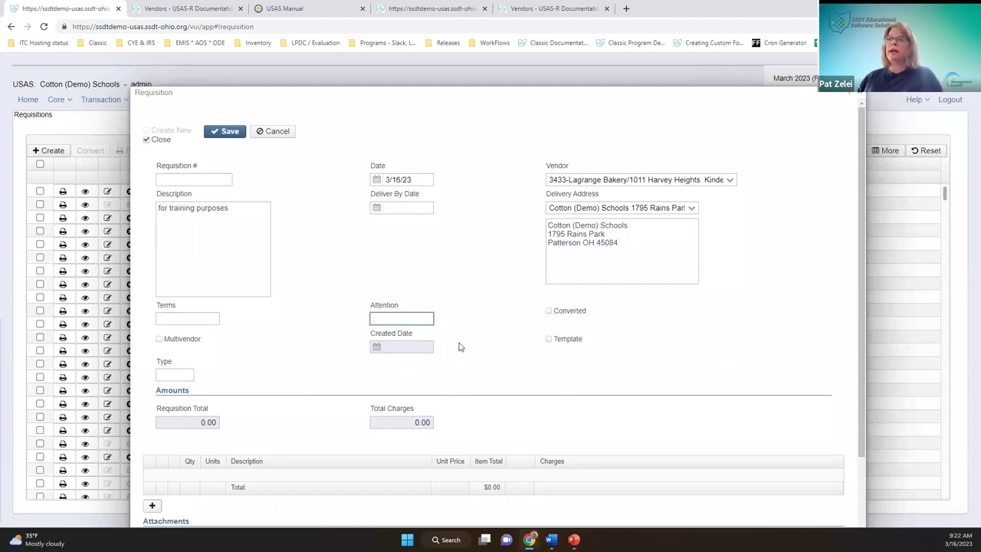
left_click(402, 346)
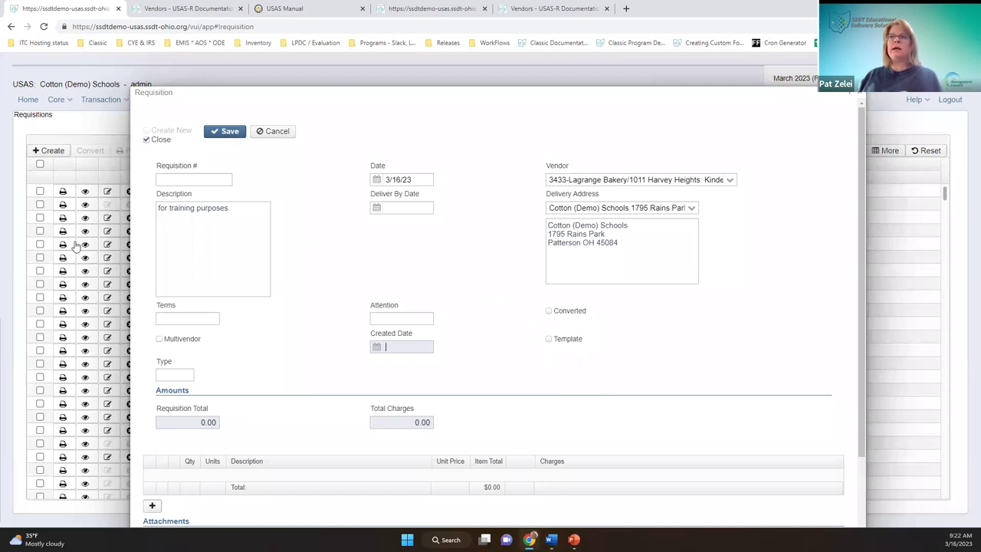
scroll(536, 122, "down", 1)
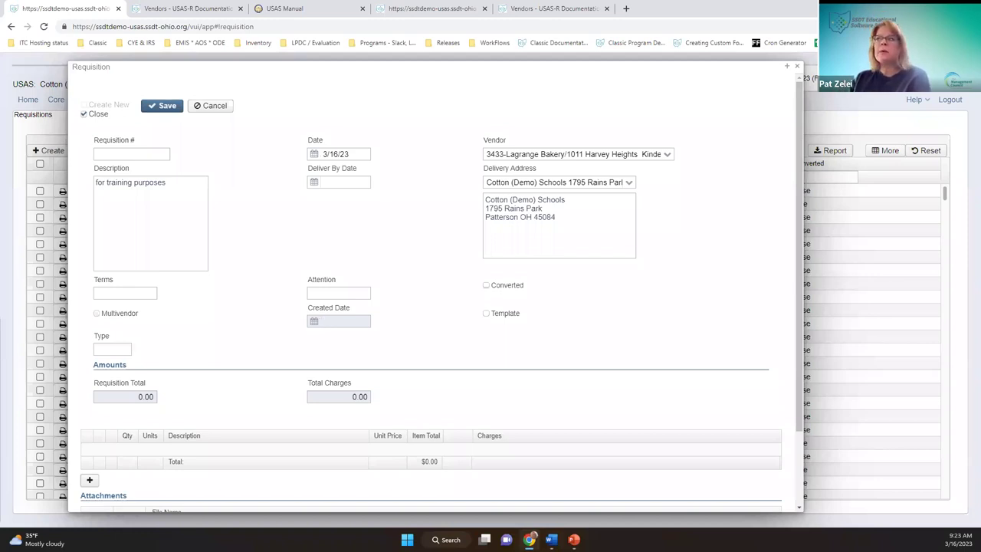
Flag the requisition as a template and leave its Type field empty.
left_click(486, 313)
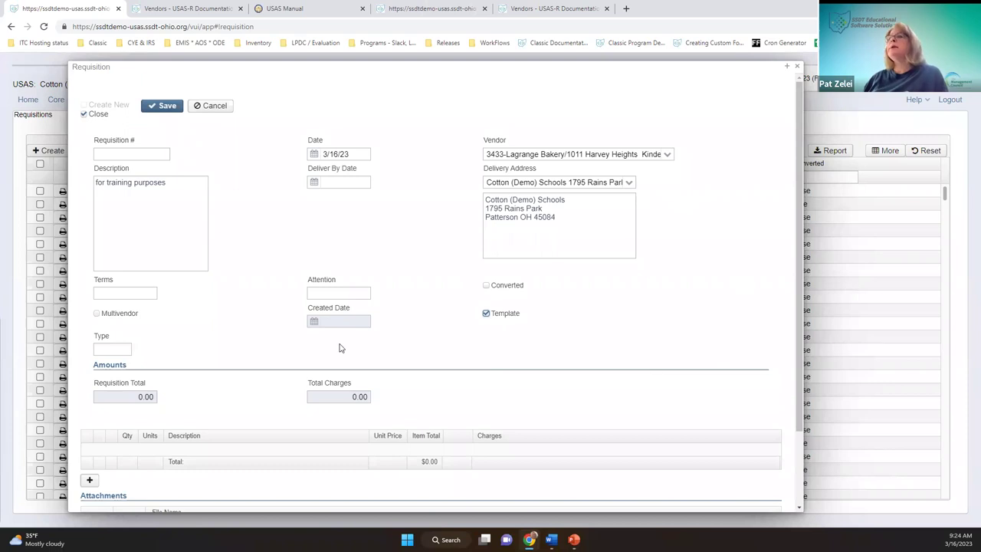
left_click(95, 349)
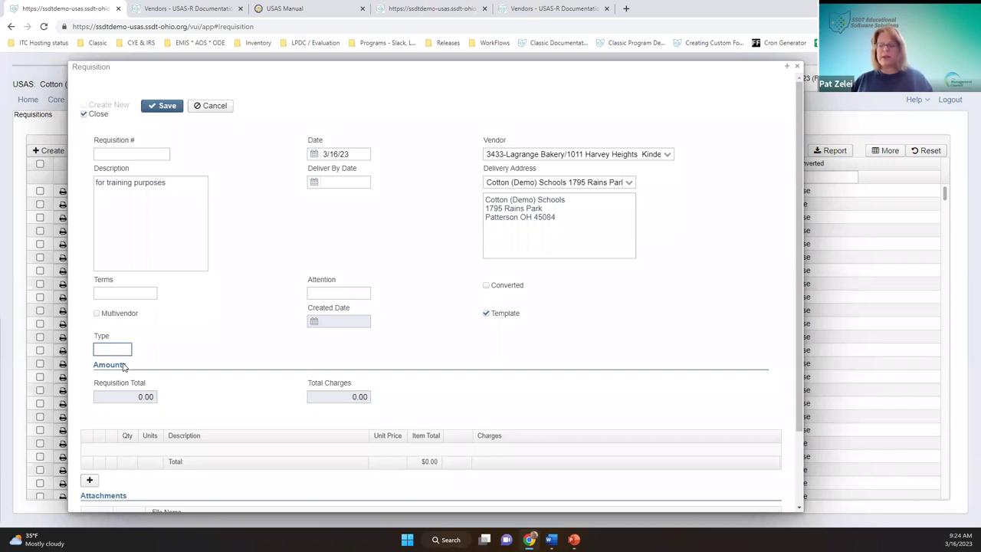
type("cafe")
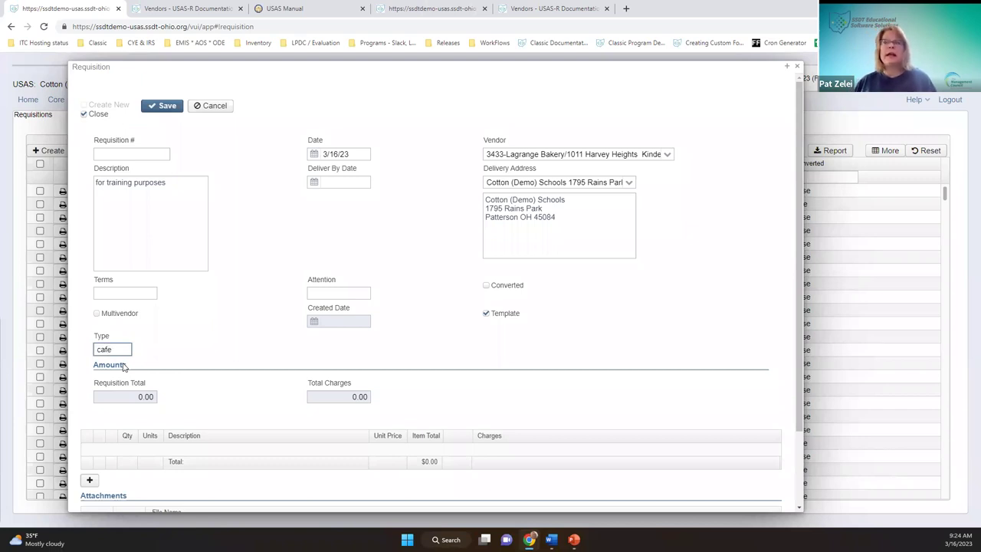
key("BackSpace")
key("BackSpace")
key("BackSpace")
Add the first item line with a quantity of 1.
scroll(358, 347, "down", 1)
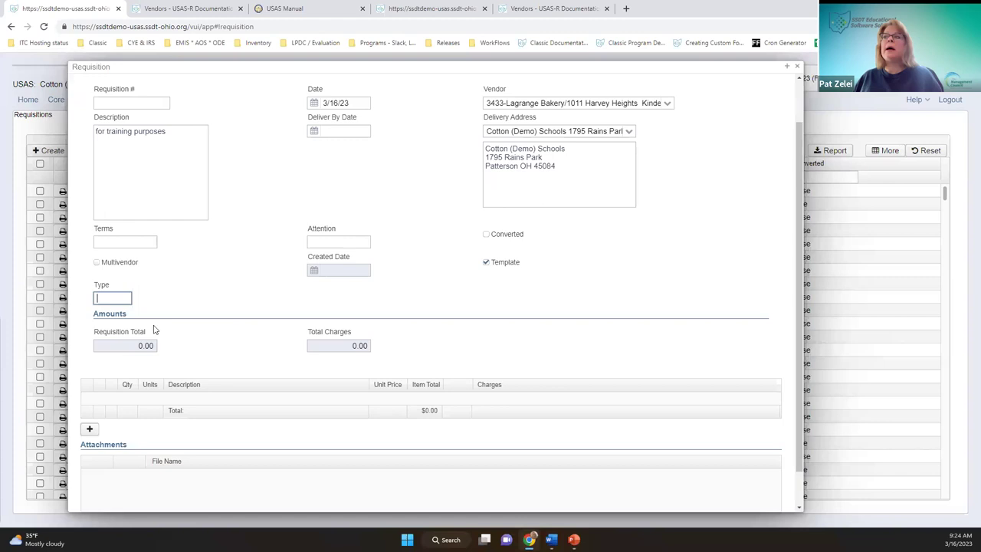
left_click(125, 344)
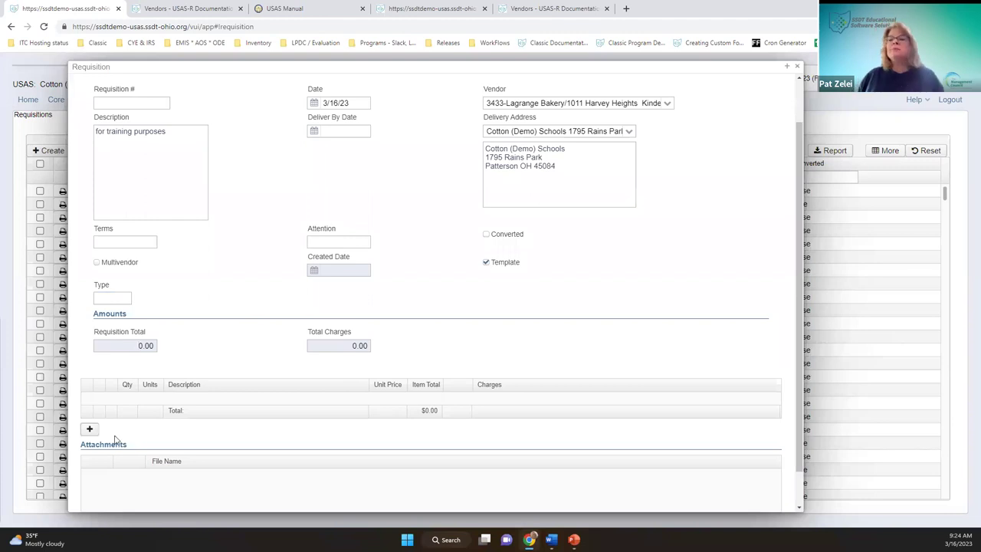
scroll(214, 390, "down", 1)
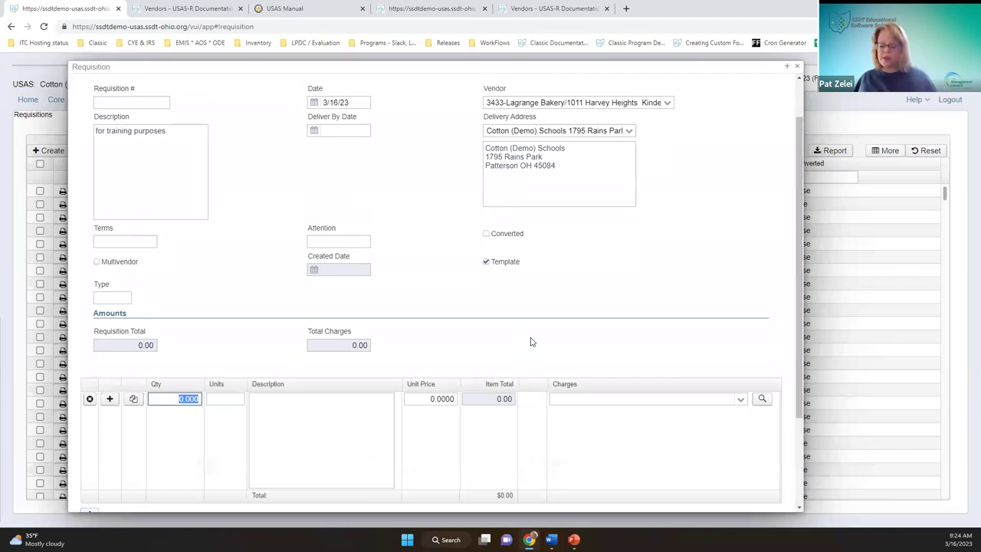
type("1")
key("Tab")
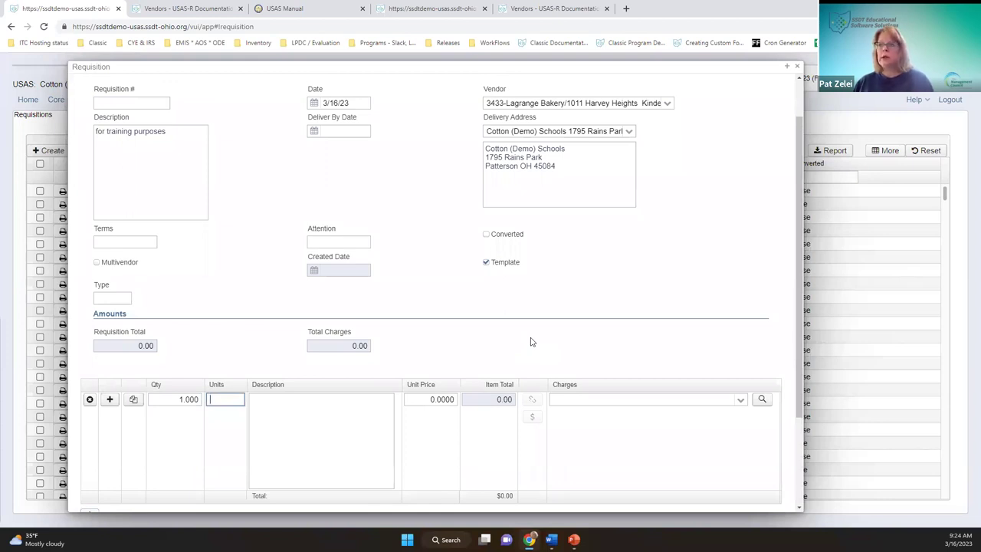
Describe the item as 'shredder' with unit price 1000, giving a 1,000.00 line total.
key("Tab")
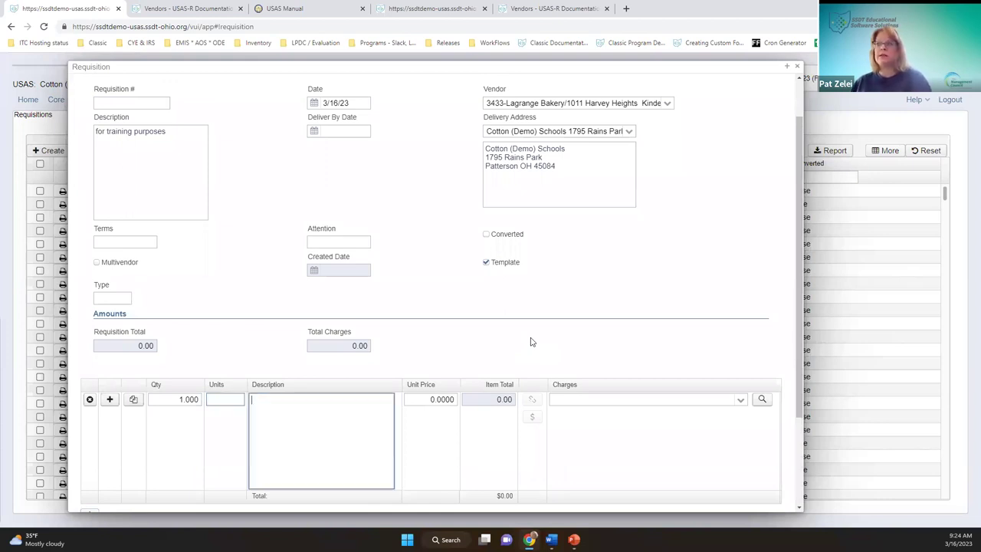
type("per")
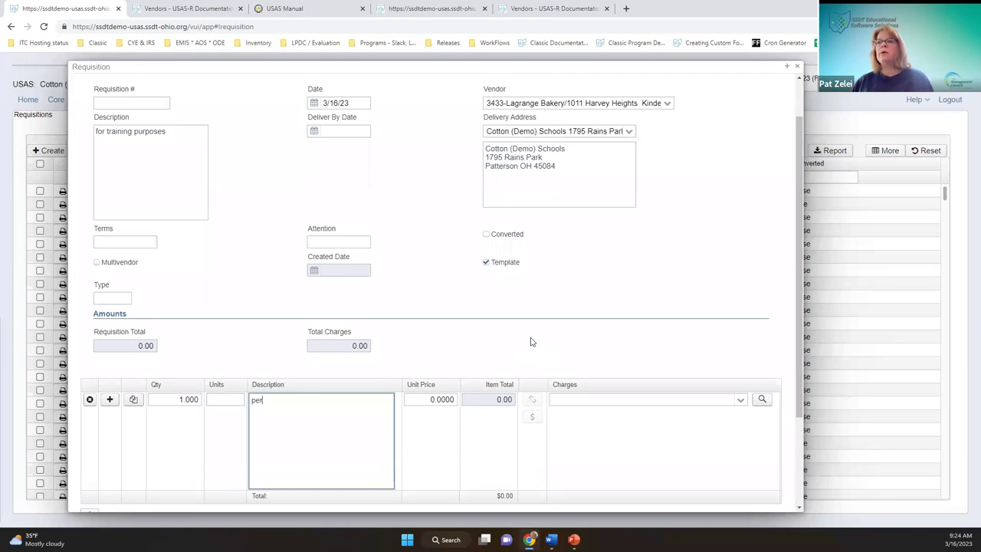
type("pp")
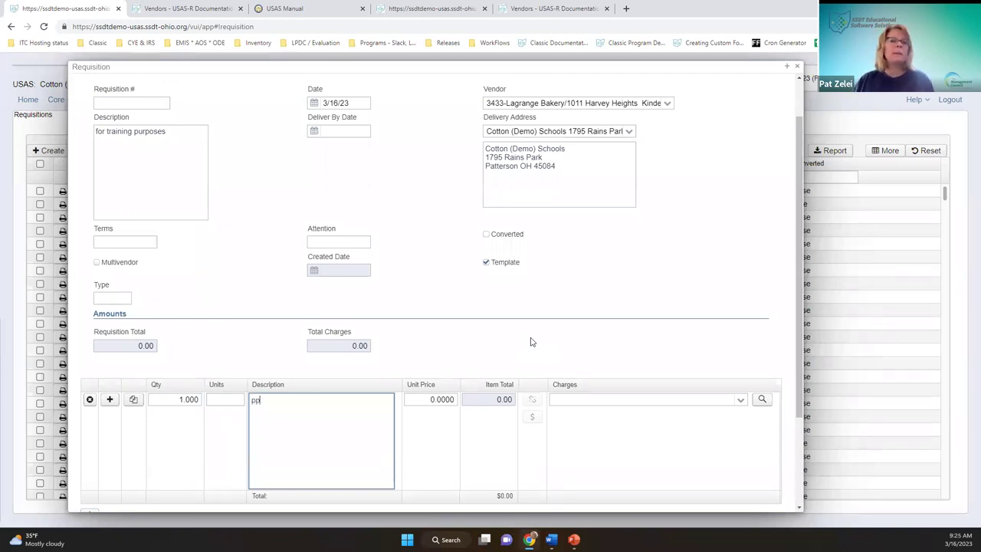
key("BackSpace")
key("BackSpace")
type("shredder")
key("Tab")
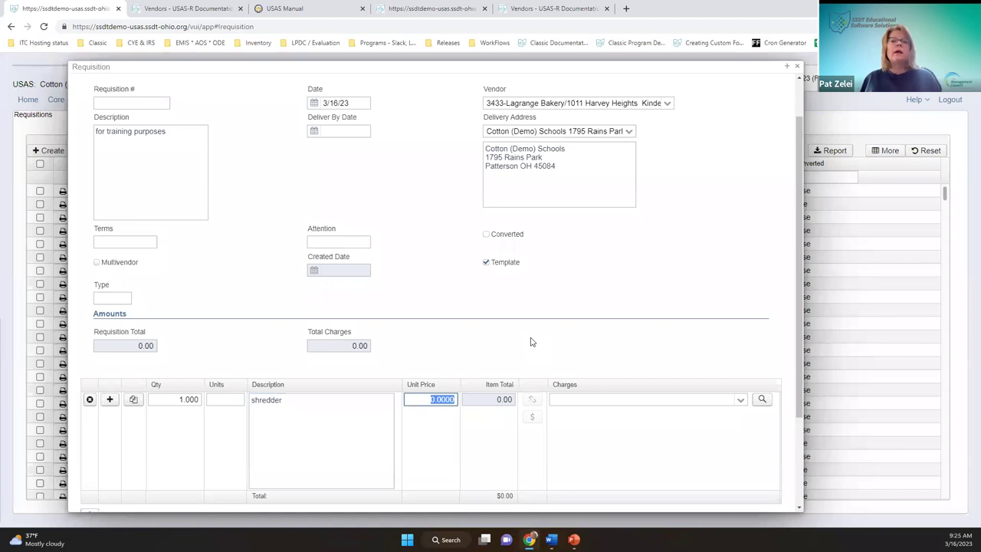
type("1000")
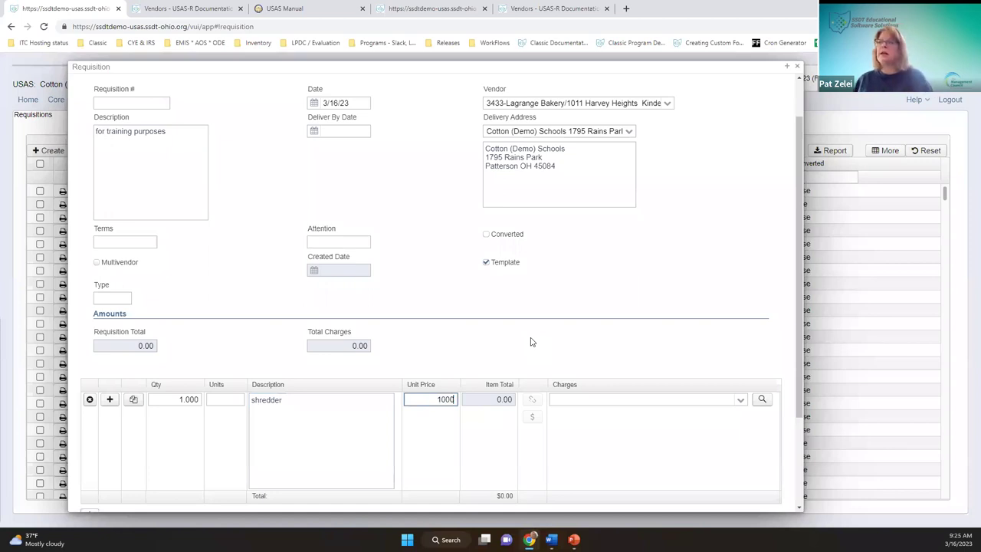
key("Tab")
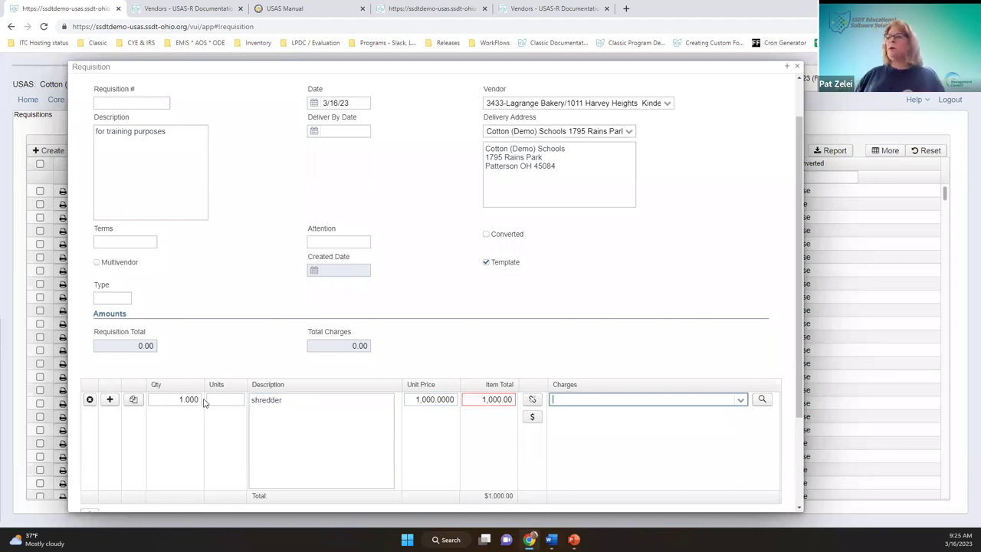
left_click(533, 420)
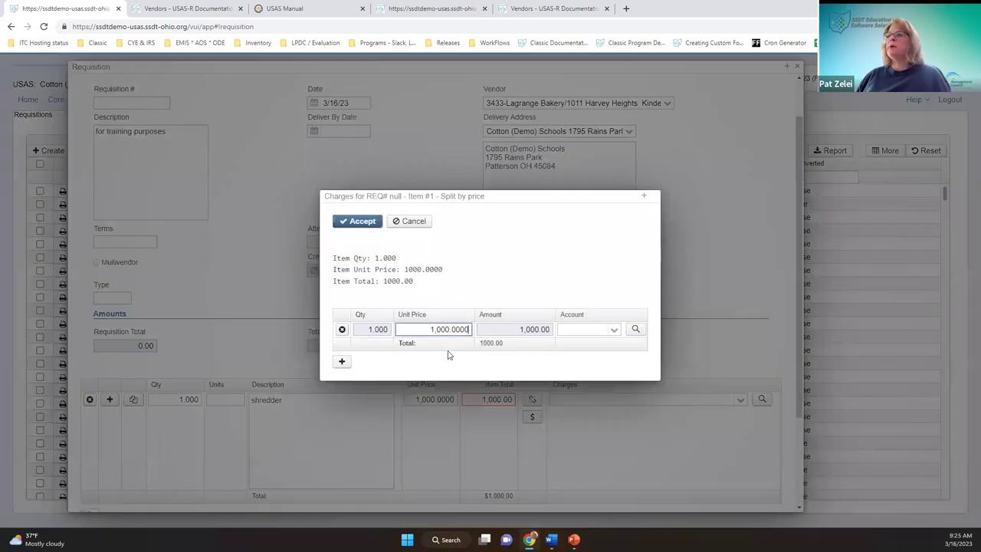
type("500")
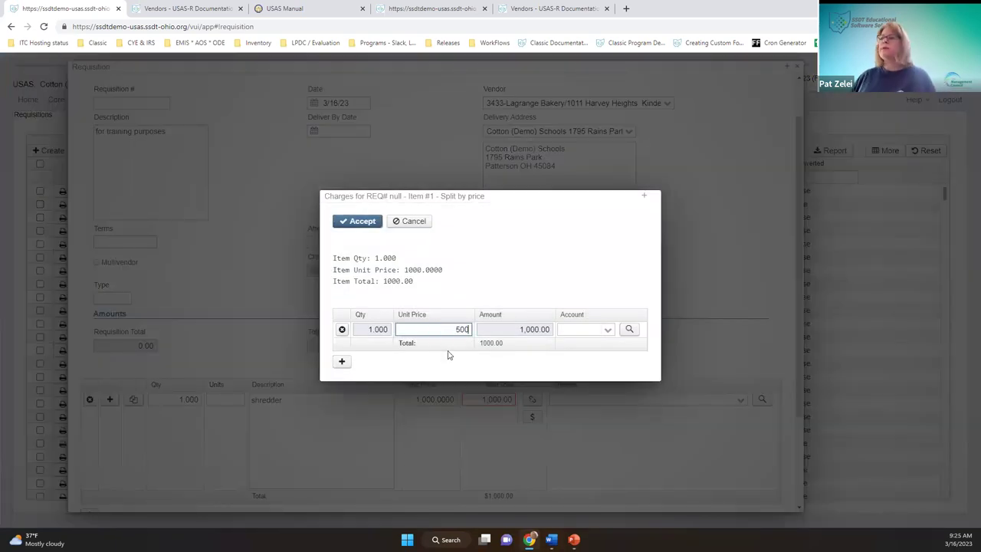
key("Tab")
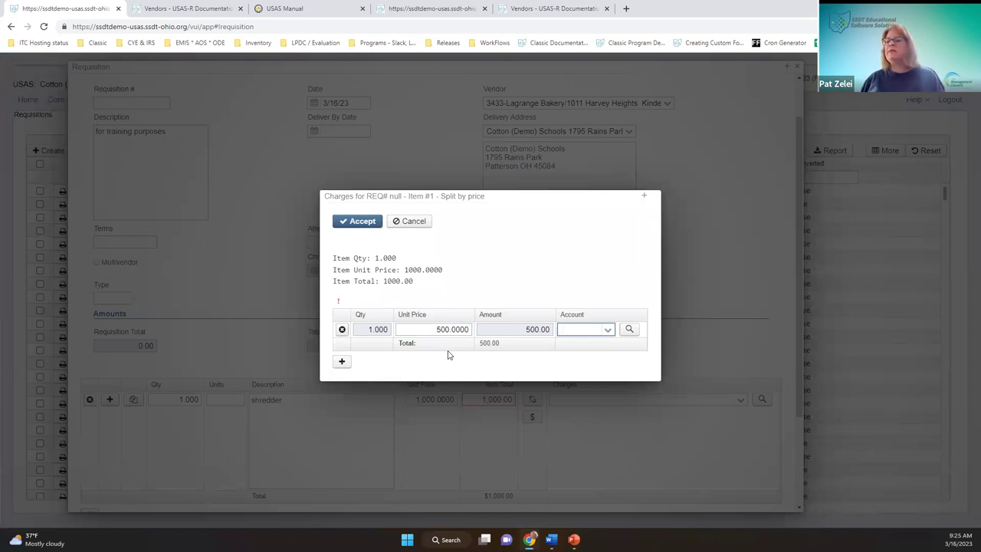
type("006")
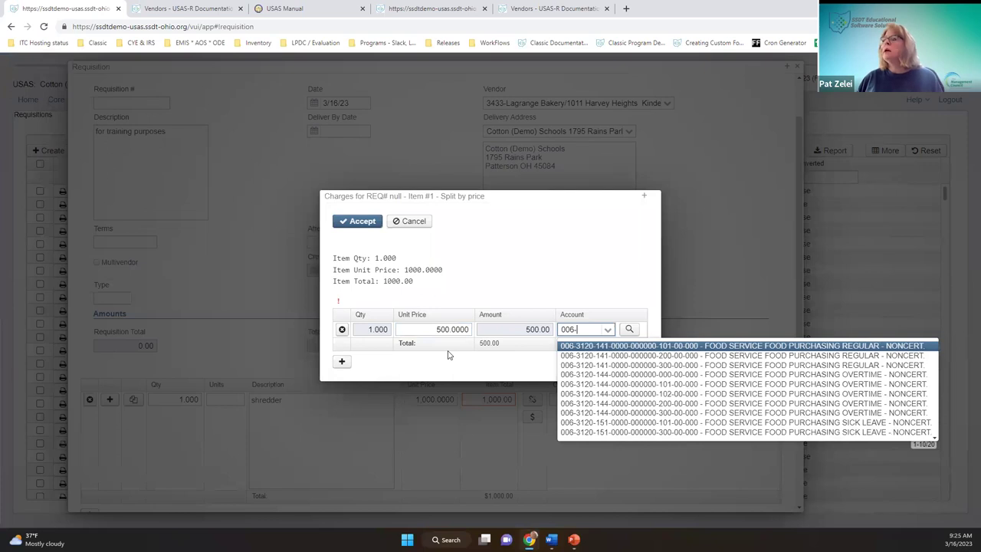
type("-3120-5")
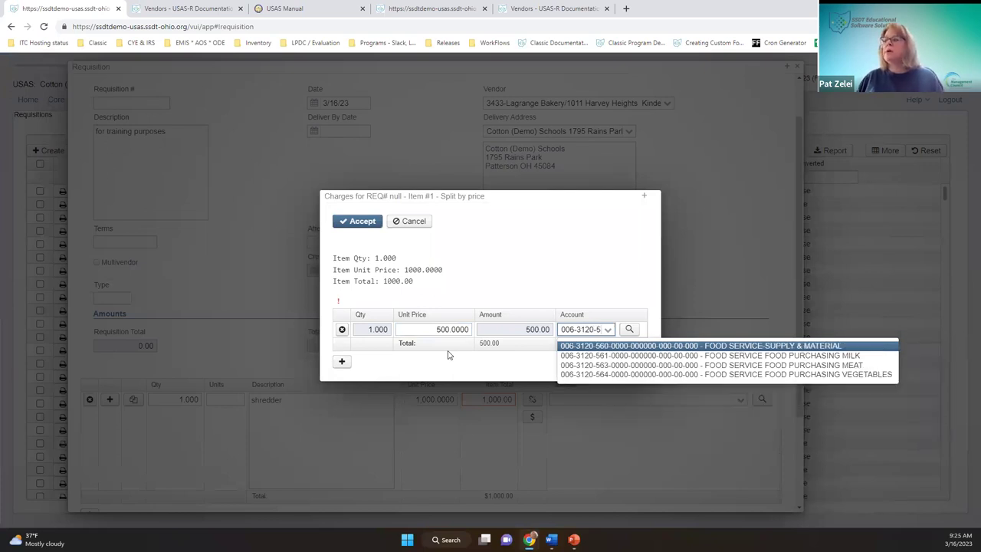
key("Return")
left_click(341, 361)
type("500")
key("Tab")
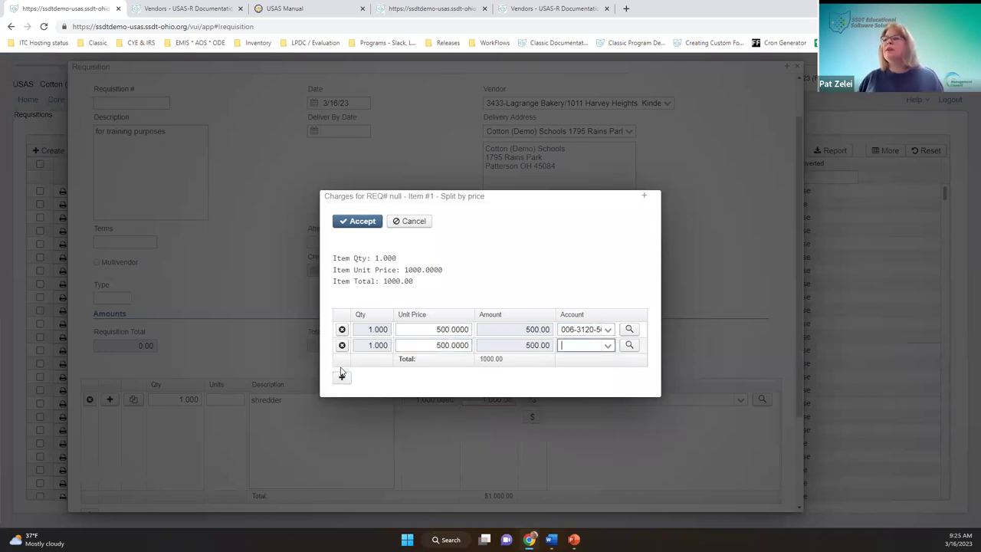
type("300-")
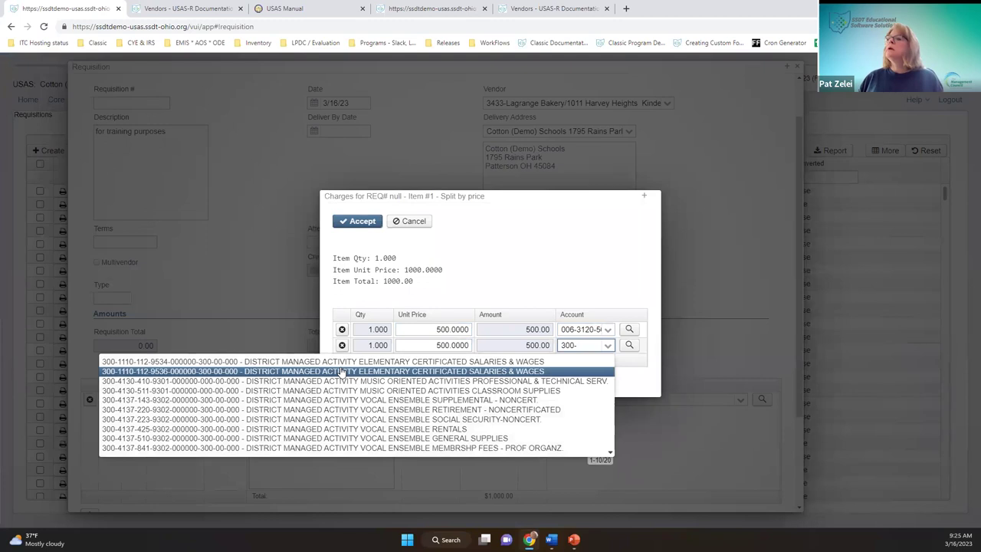
key("Down")
key("Down")
key("Down")
key("Down")
key("Down")
key("Down")
key("Return")
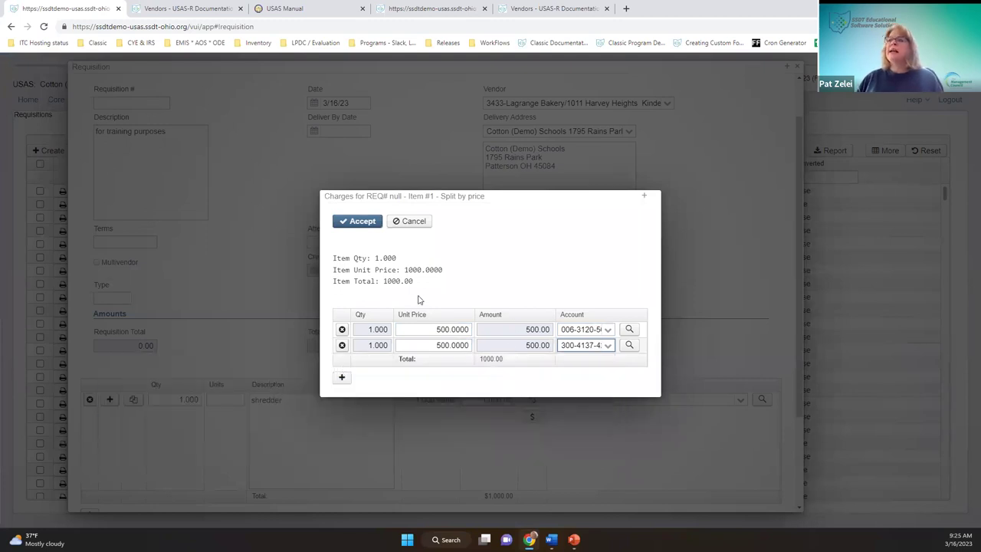
left_click(358, 223)
left_click(358, 223)
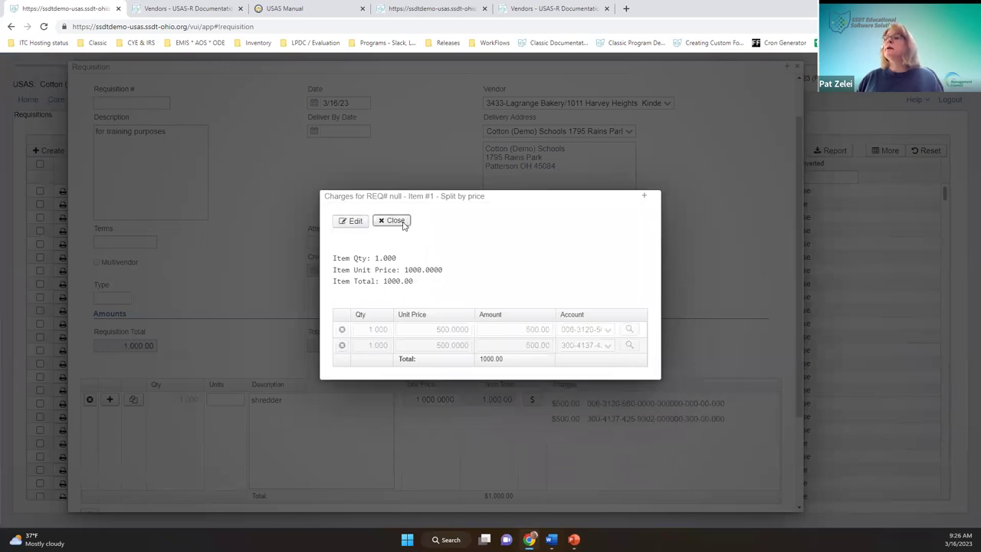
left_click(394, 221)
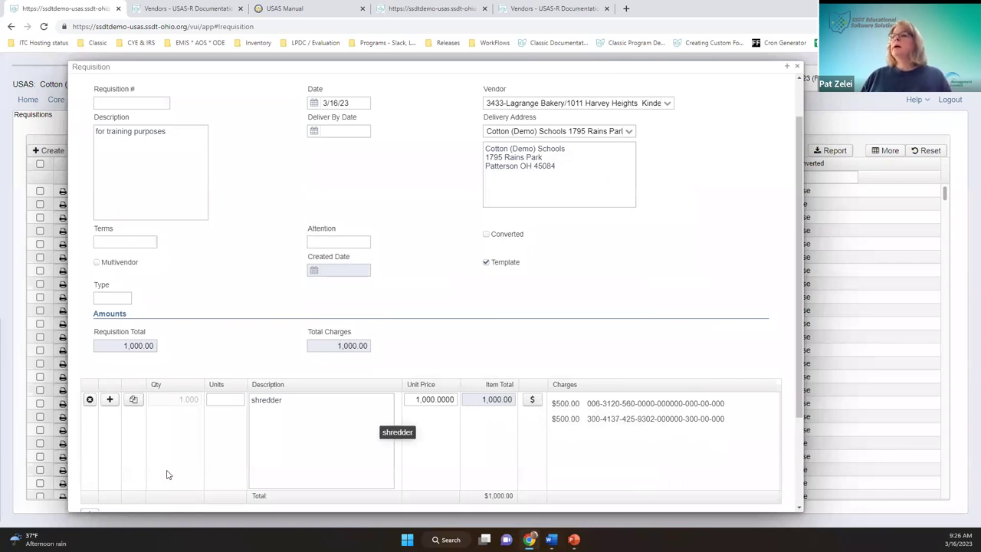
Delete the accidentally duplicated shredder line, restoring the 1,000.00 total.
scroll(153, 463, "down", 3)
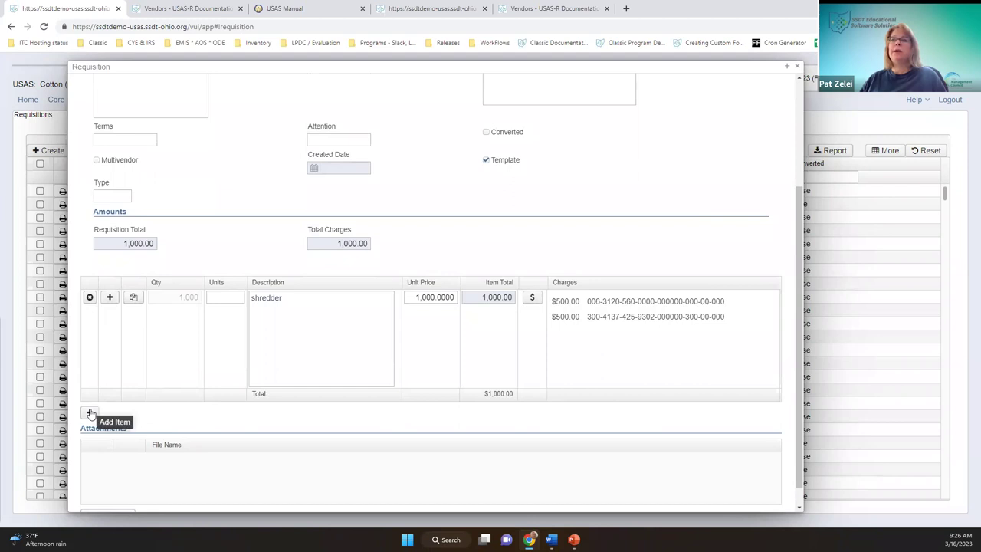
left_click(134, 298)
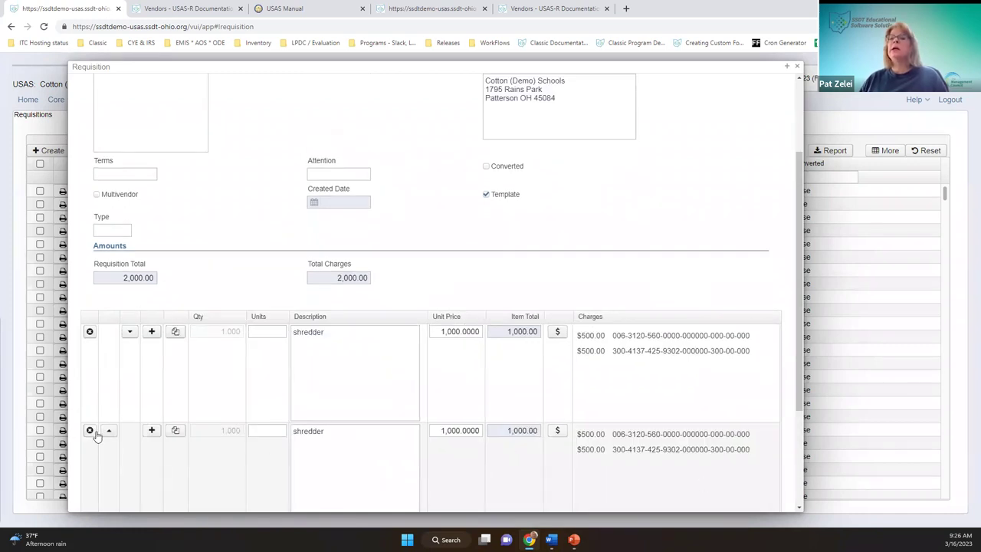
scroll(328, 416, "down", 1)
left_click(90, 379)
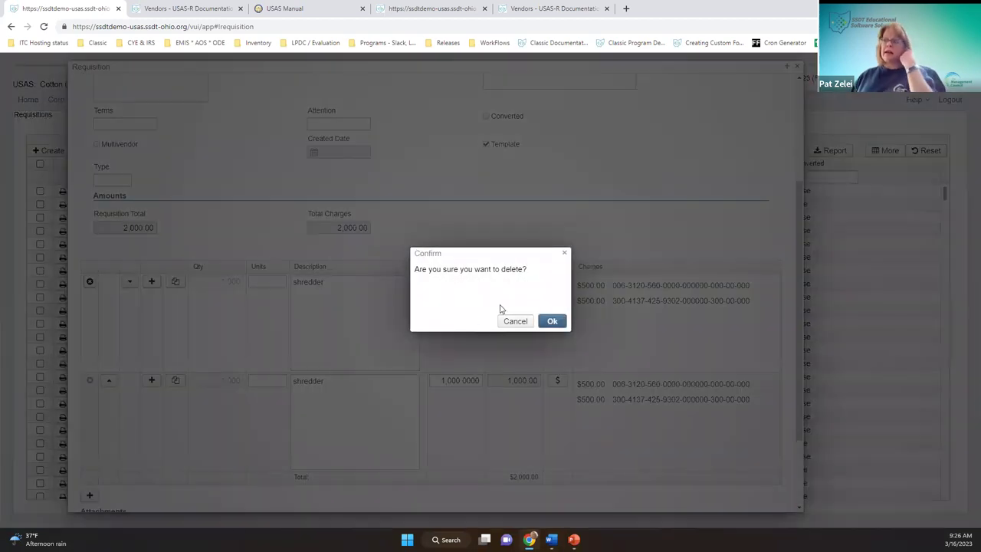
left_click(553, 322)
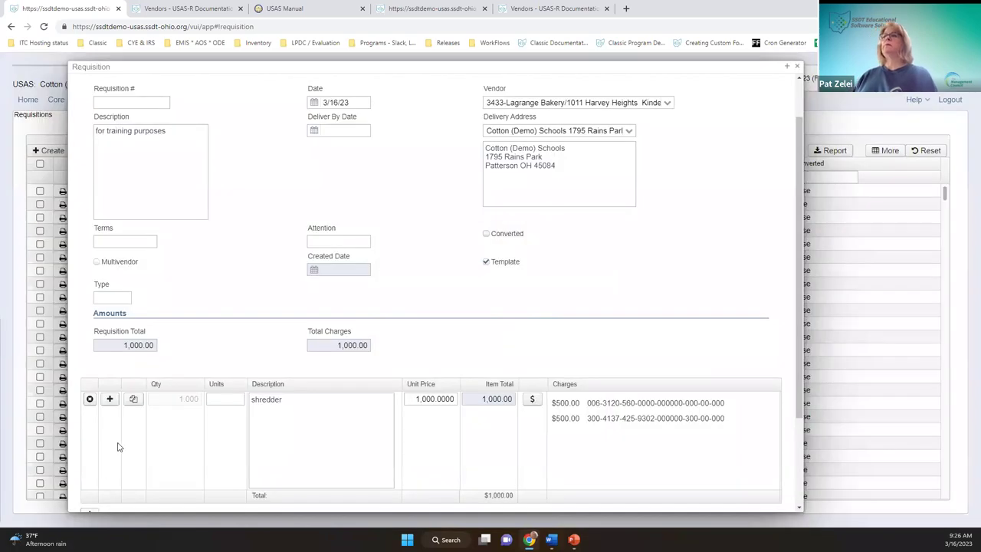
scroll(140, 426, "down", 2)
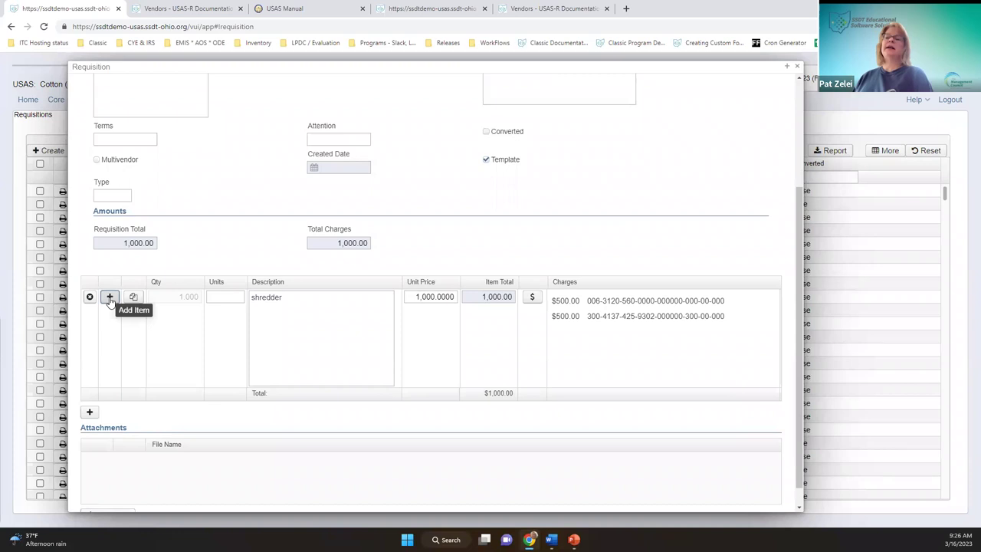
left_click(110, 298)
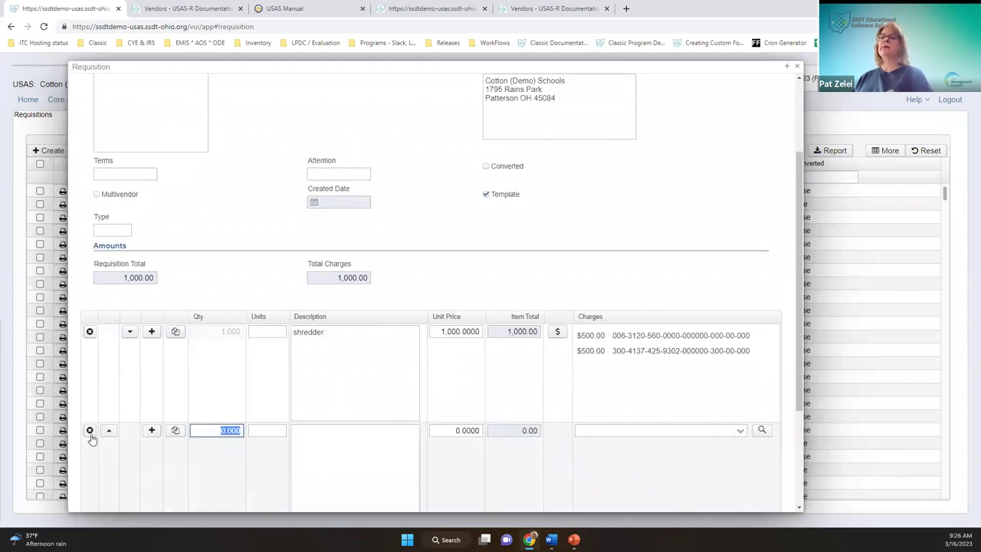
Enter the second item as 5 'computers' at 500 each, totalling 2,500.00.
scroll(140, 455, "down", 2)
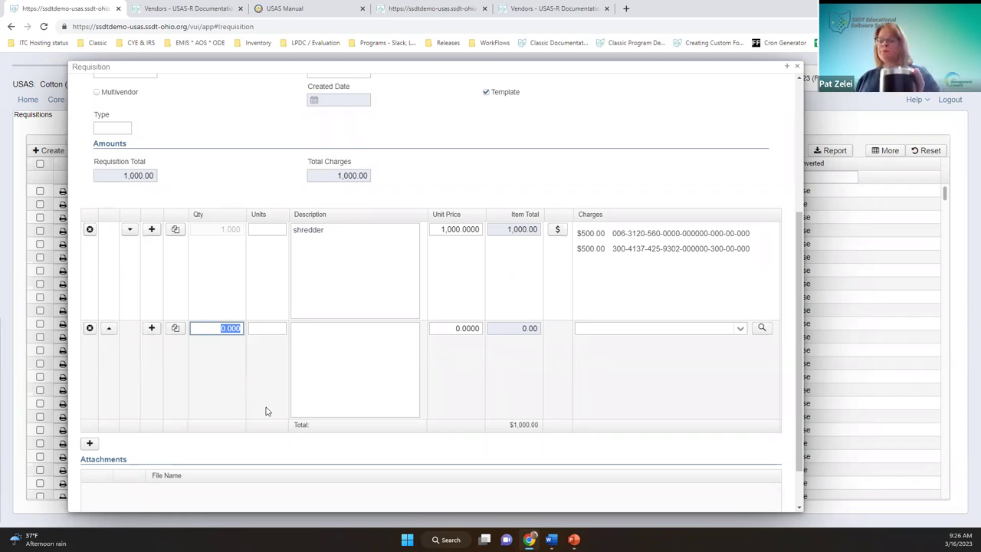
scroll(605, 201, "up", 2)
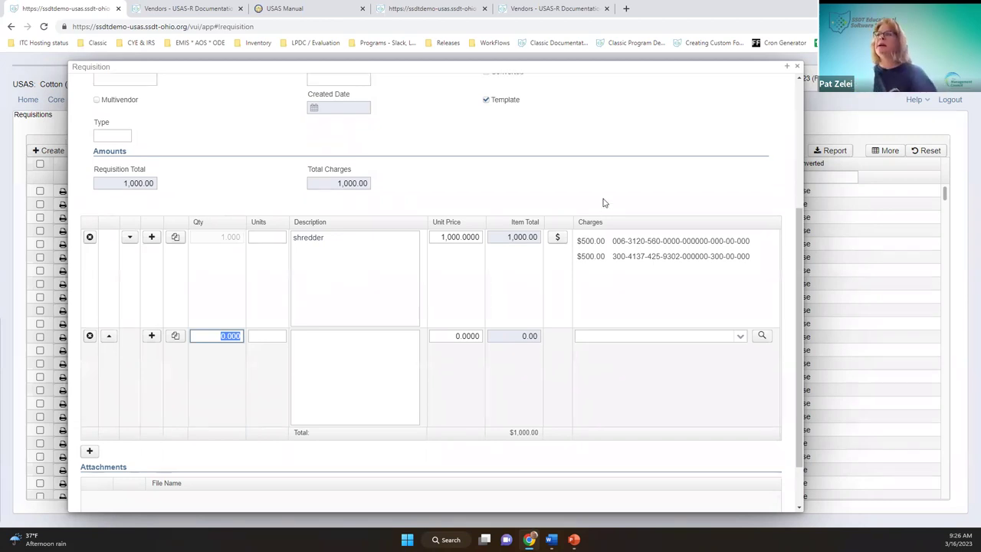
scroll(236, 495, "down", 2)
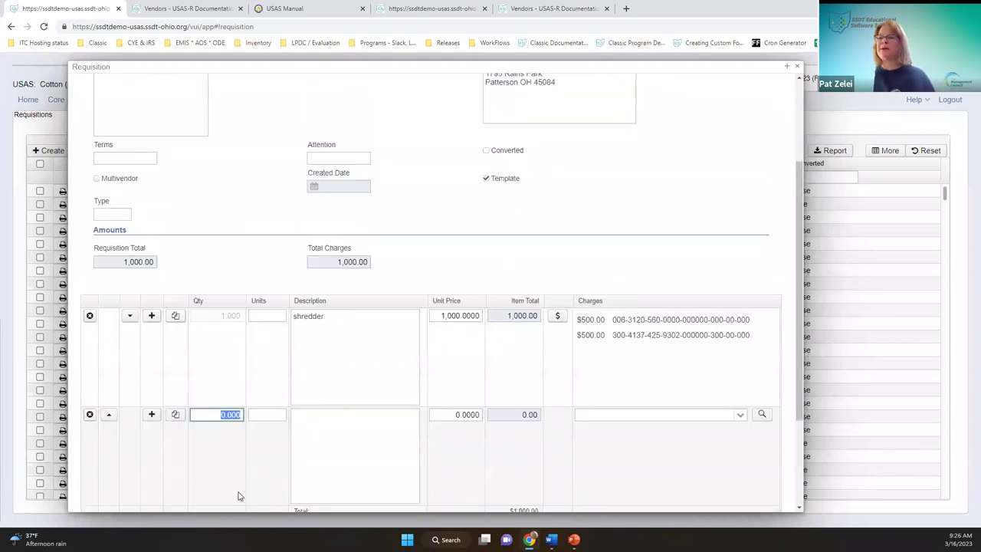
type("5")
key("Tab")
key("Tab")
type("computers")
key("Tab")
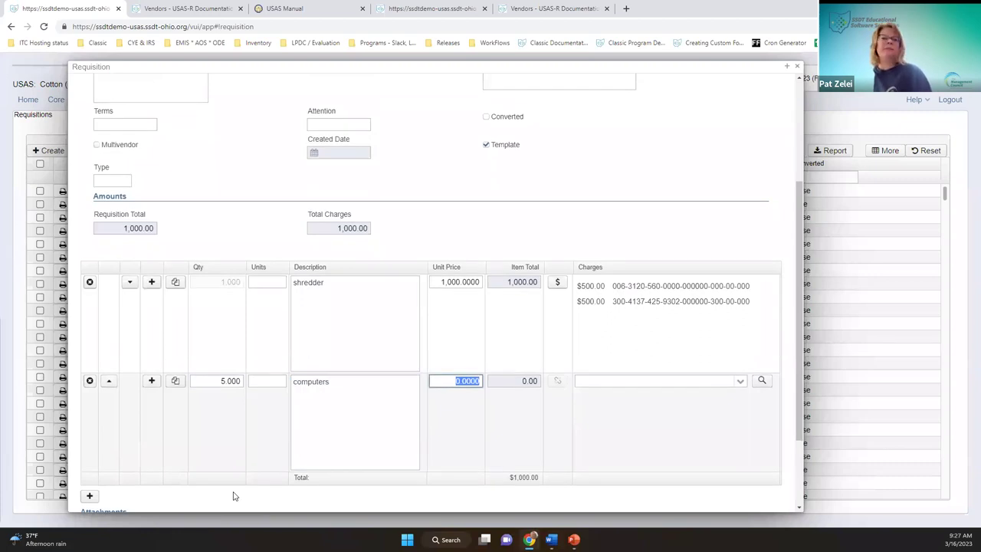
type("500")
key("Tab")
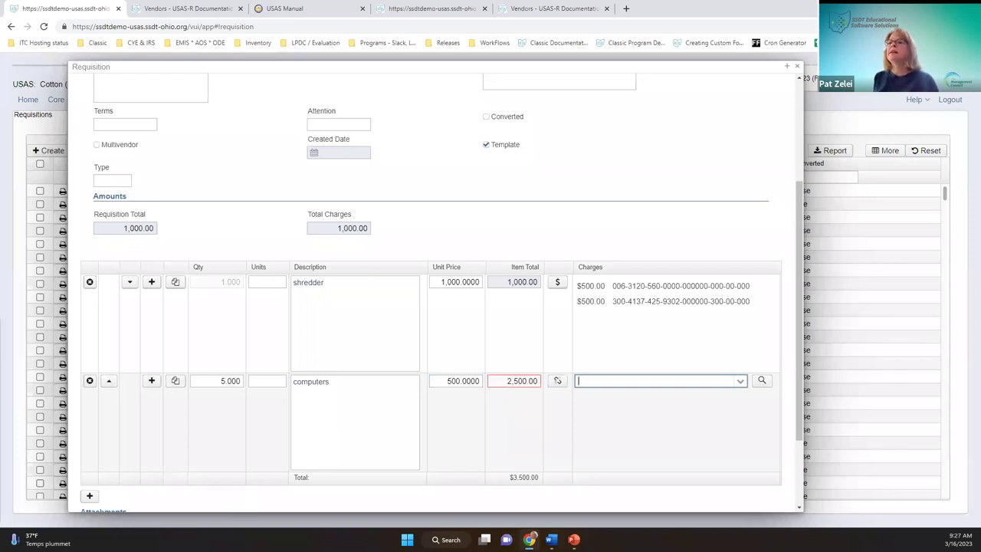
scroll(184, 376, "up", 1)
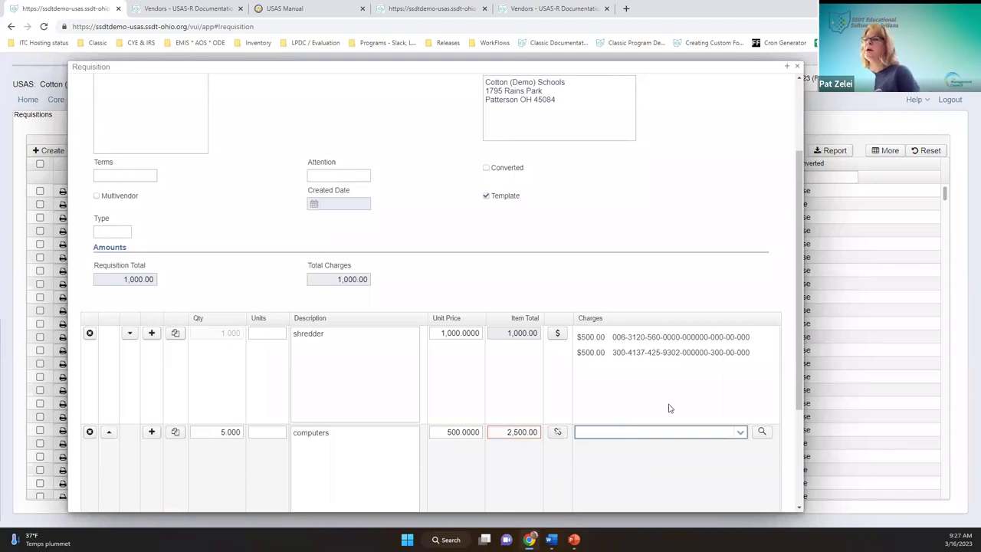
left_click(556, 432)
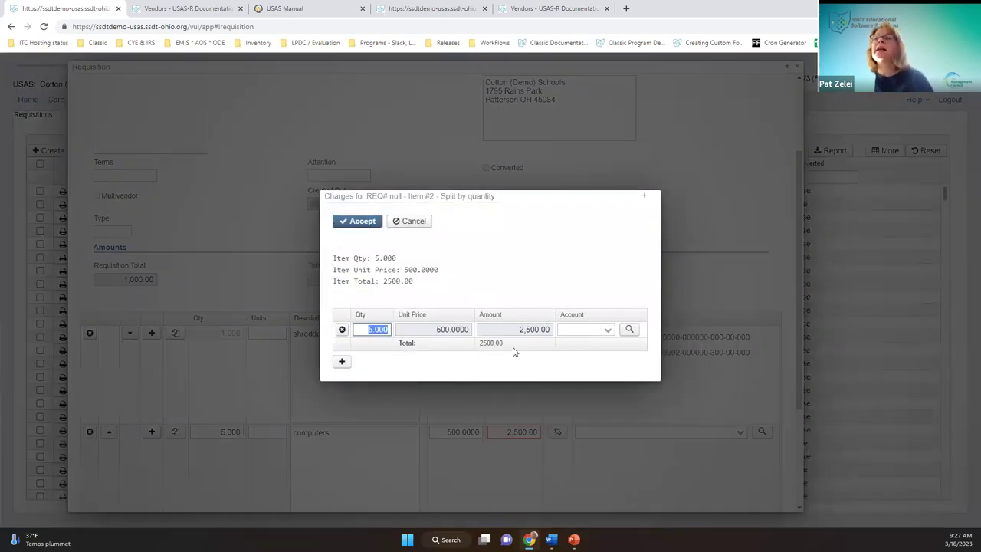
Assign 3 of the computers ($1,500.00) to a 006-3120 account.
type("3")
key("Tab")
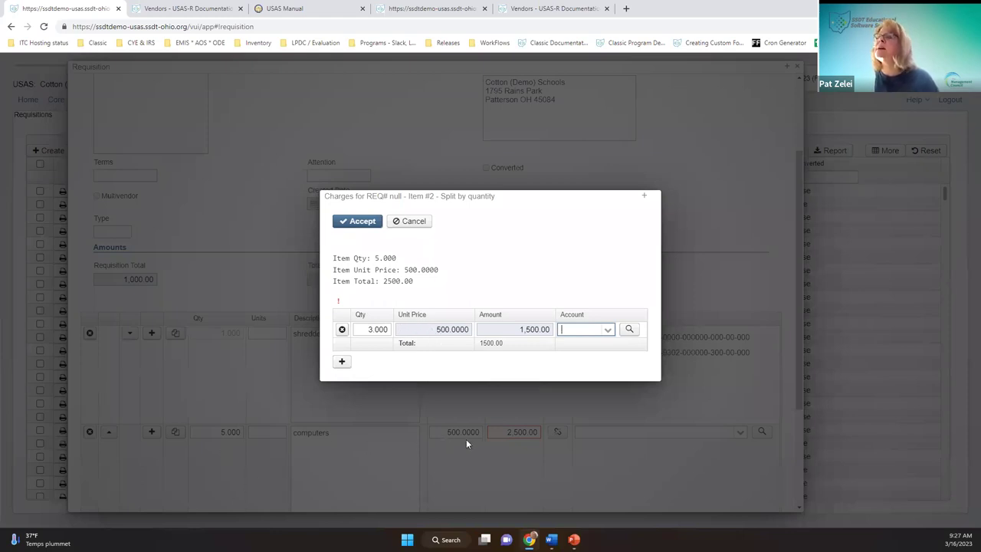
left_click(615, 325)
type("006-")
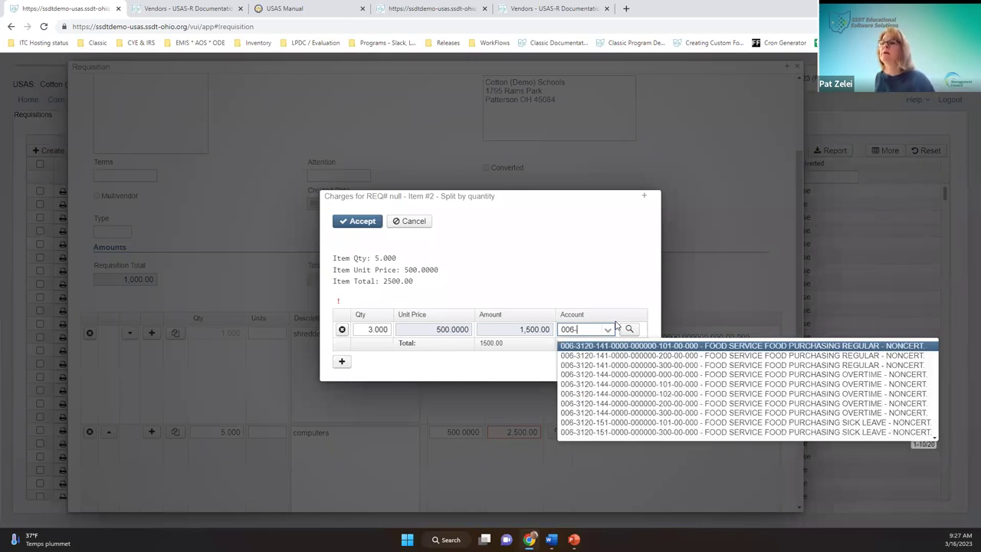
key("Down")
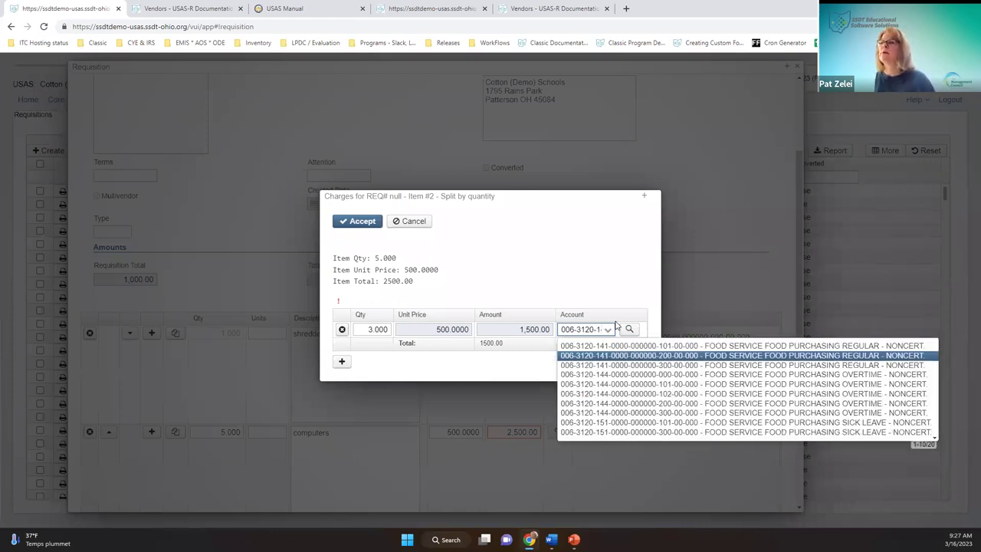
key("Return")
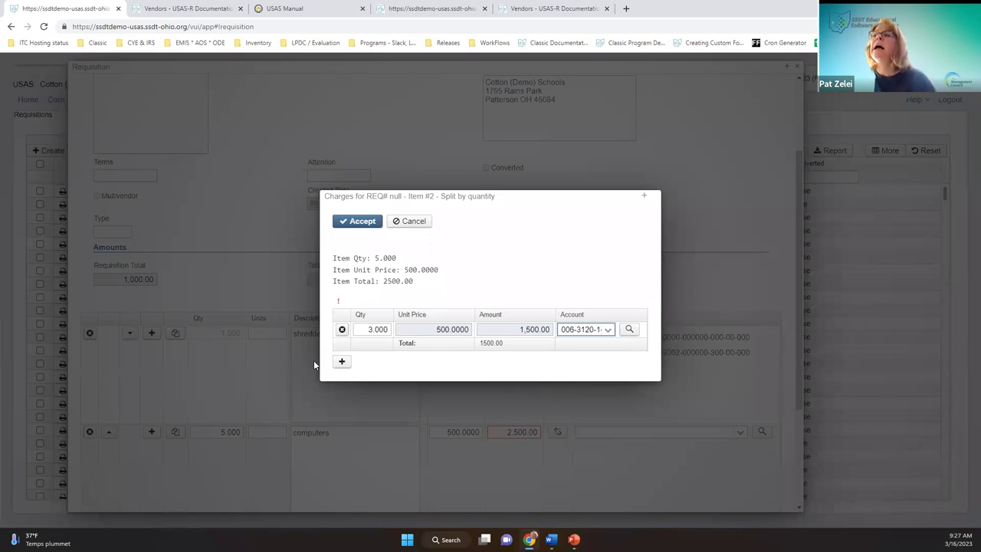
Add a second split row for the remaining 2 computers and pick an 018 account.
left_click(342, 361)
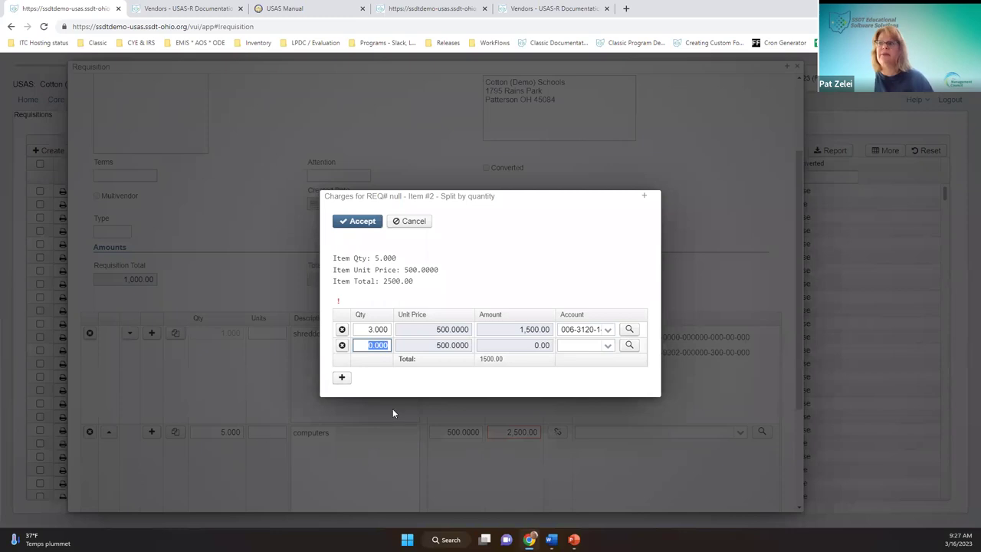
type("2")
key("Tab")
key("Tab")
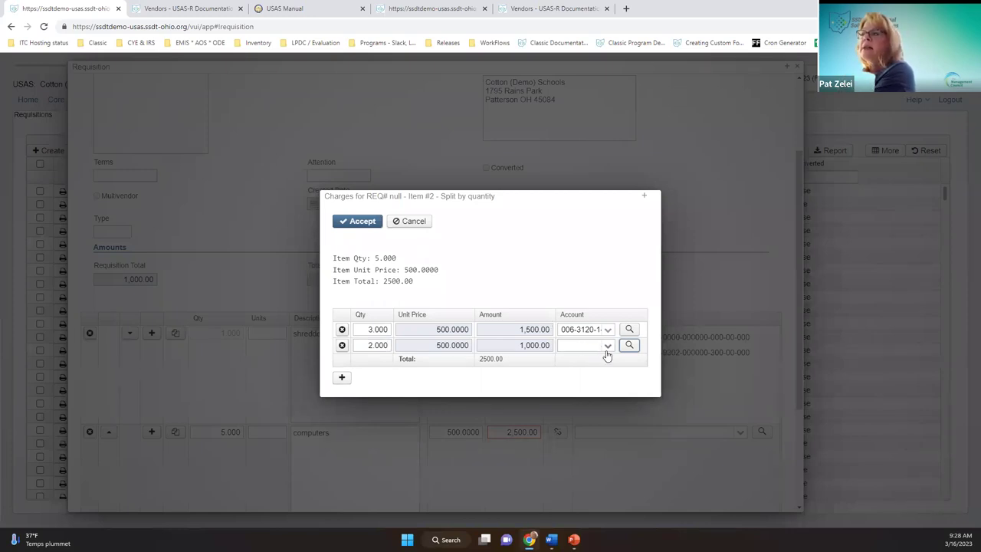
left_click(582, 347)
type("006-")
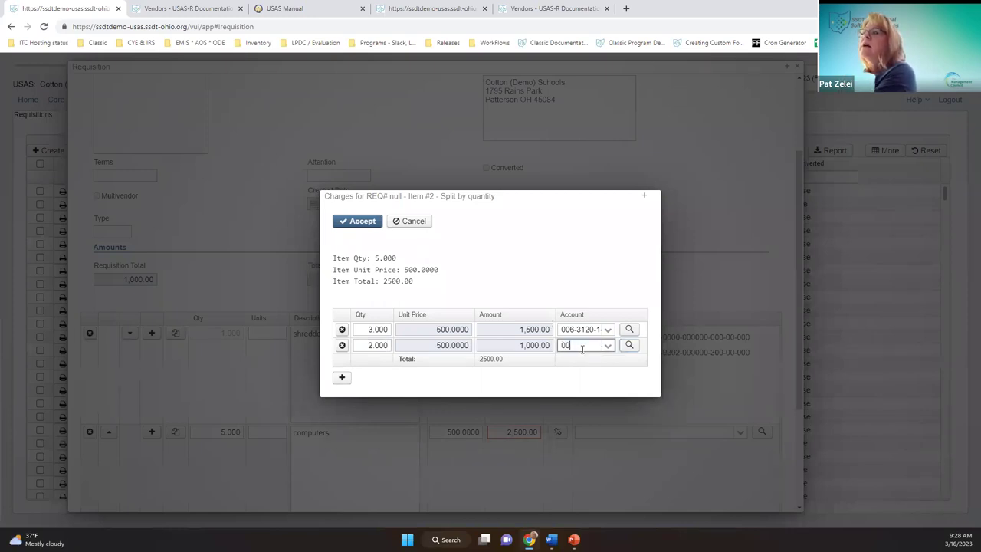
key("BackSpace")
key("BackSpace")
key("BackSpace")
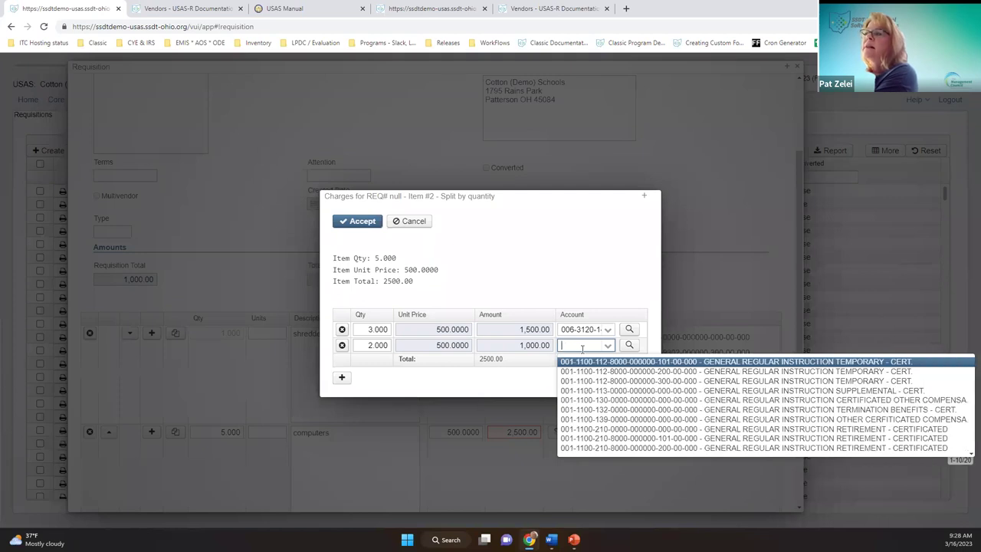
type("018-")
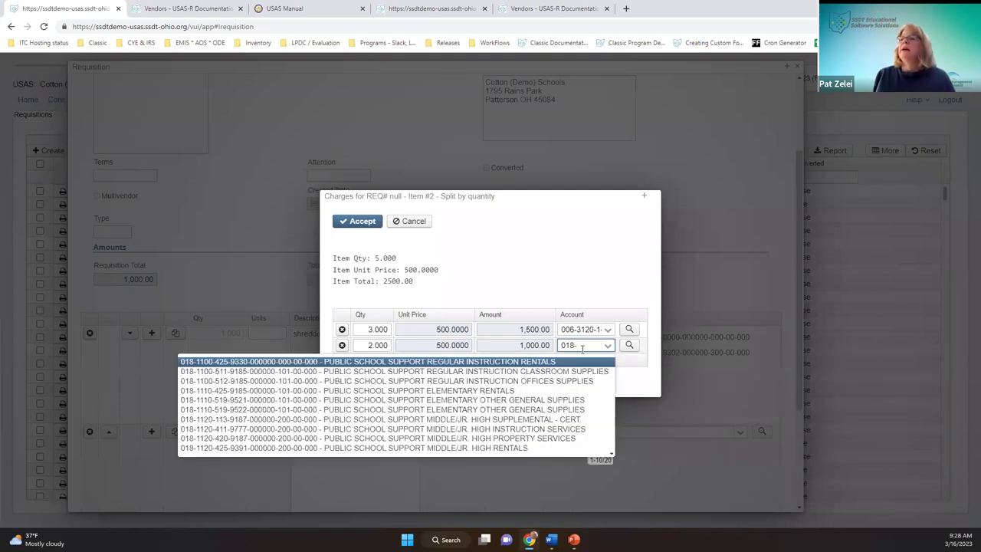
left_click(478, 437)
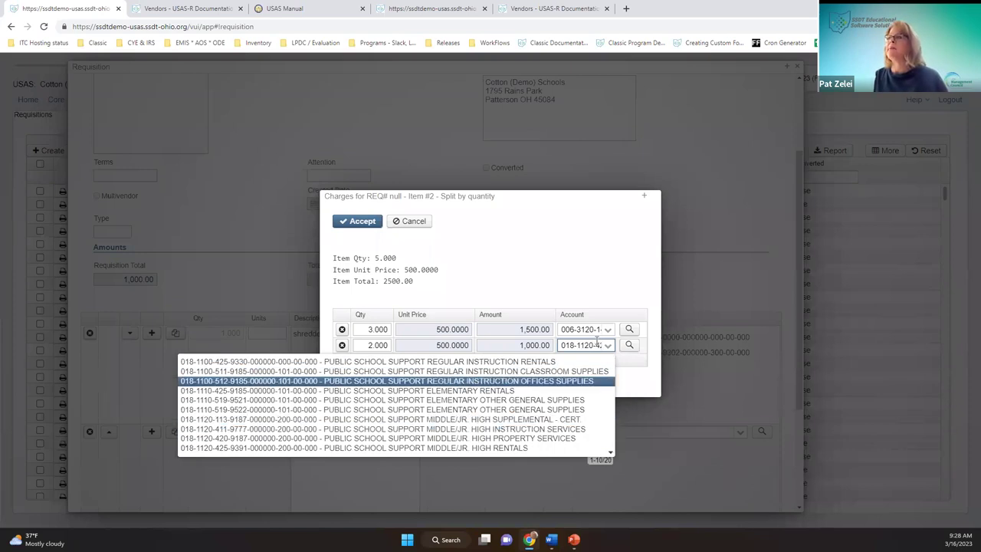
left_click(608, 346)
Browse the account list, then open the account search for the second split row.
left_click(609, 347)
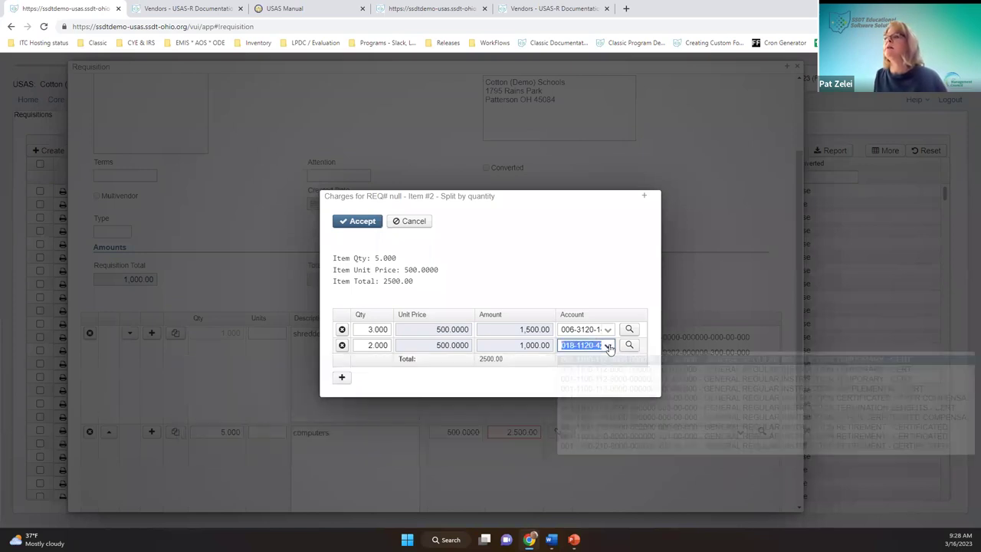
key("Down")
key("Down")
key("Down")
key("Down")
key("Down")
key("Up")
key("Up")
key("Up")
key("Up")
key("Up")
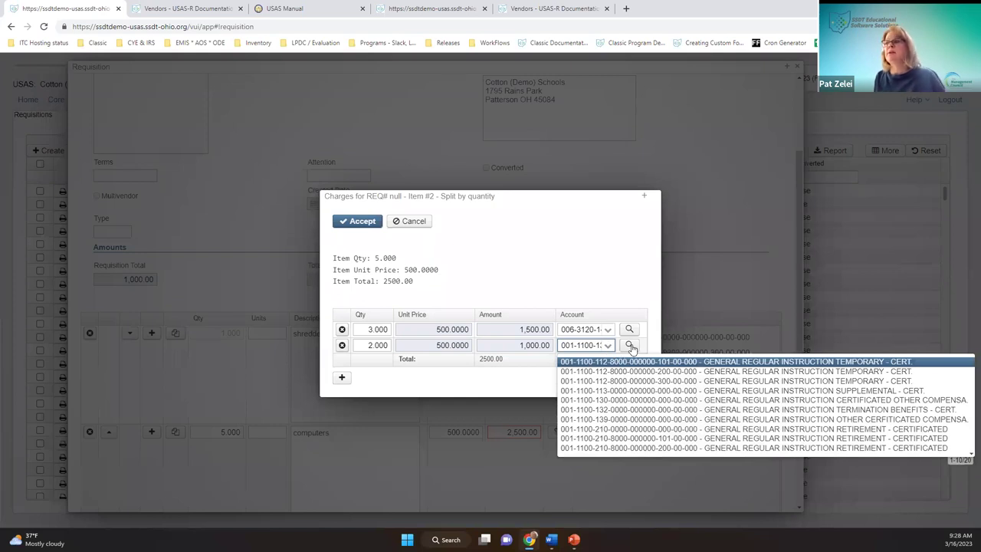
left_click(672, 377)
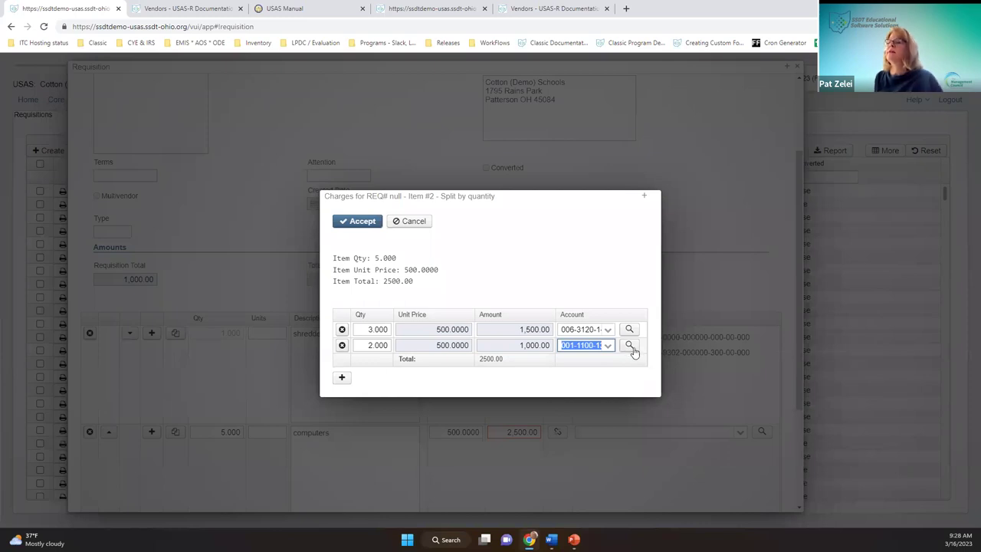
left_click(629, 347)
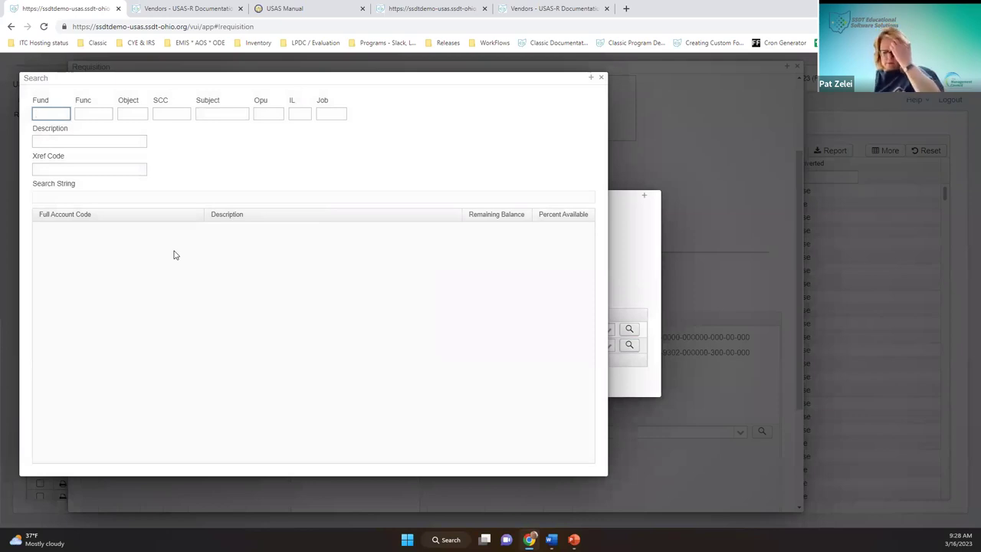
Search accounts in fund 300 and widen the results to show balance columns.
type("300")
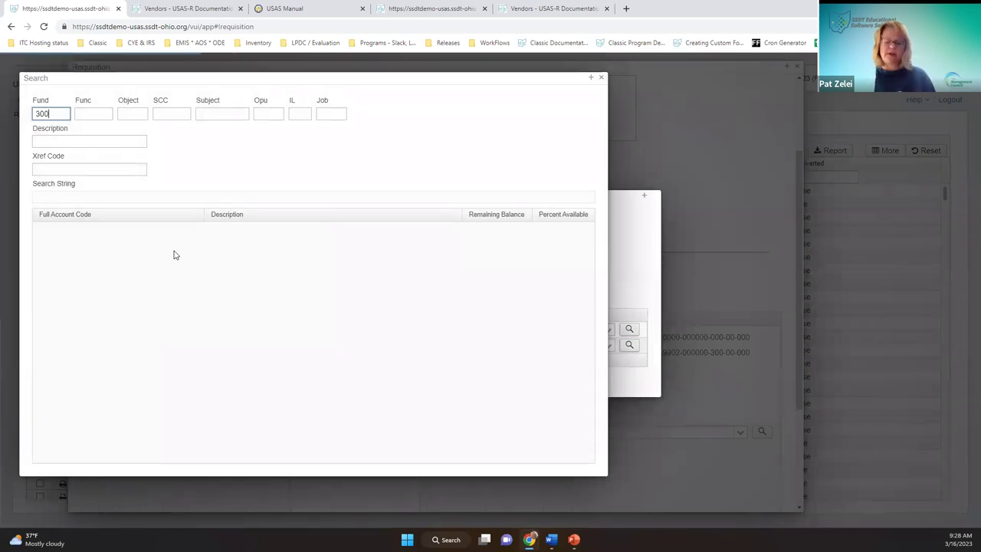
key("Tab")
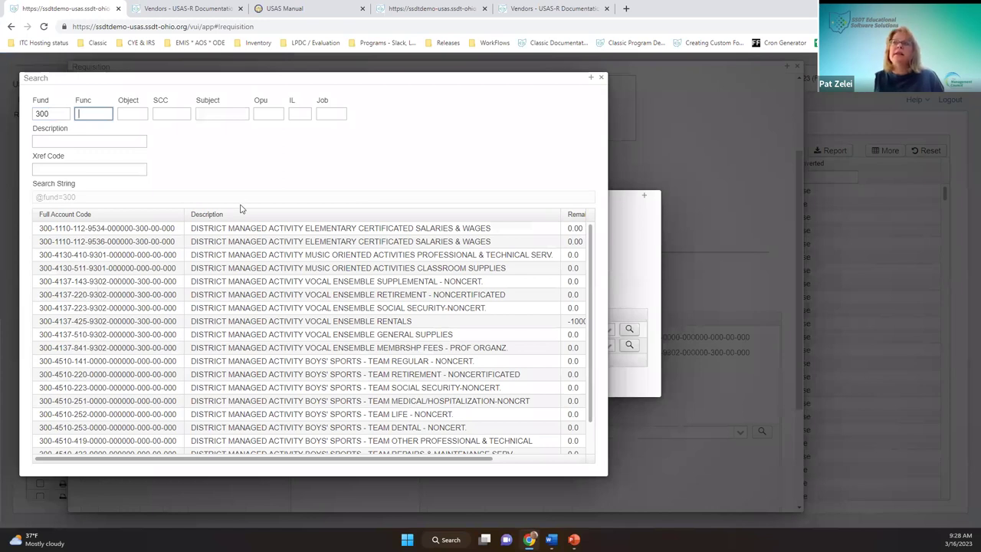
key("Tab")
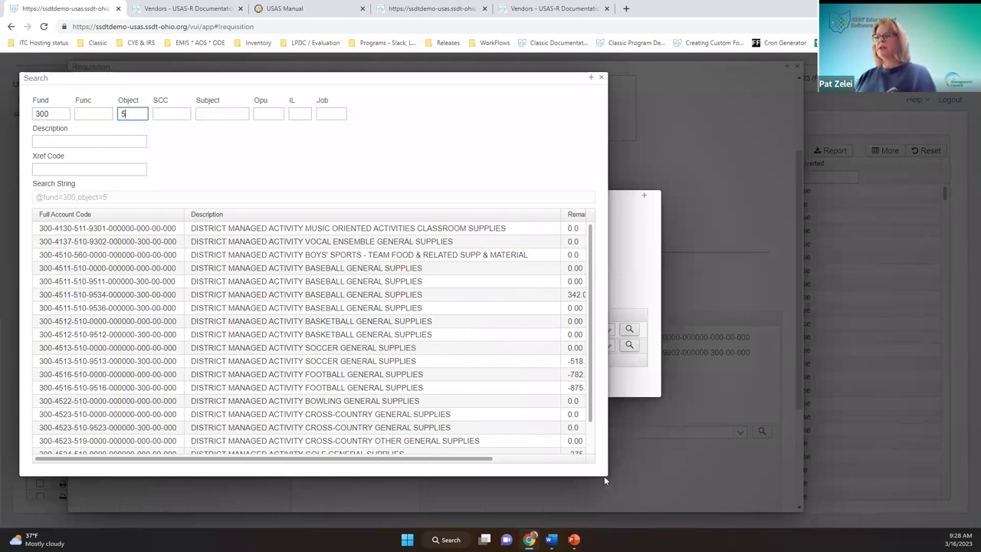
left_click_drag(602, 471, 687, 434)
left_click_drag(965, 397, 596, 387)
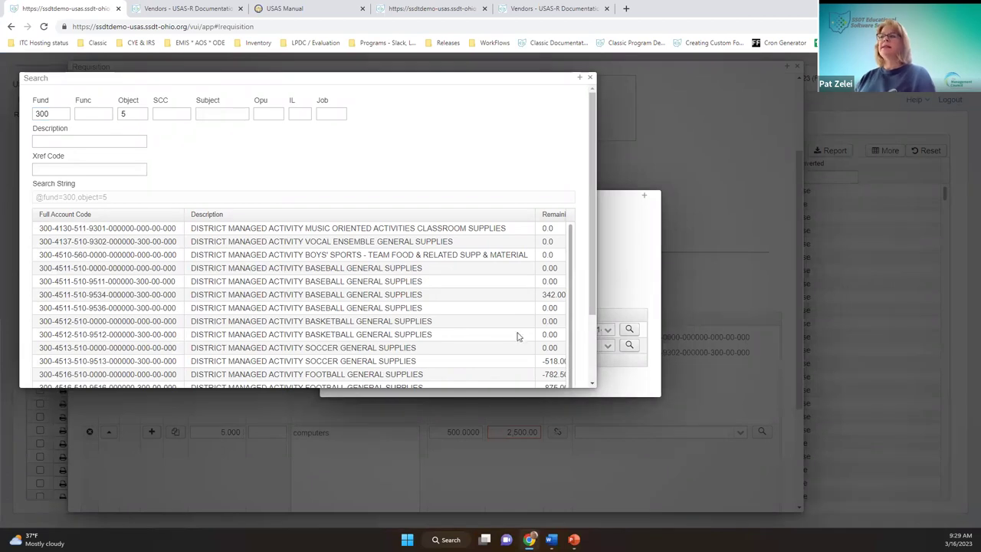
left_click(581, 81)
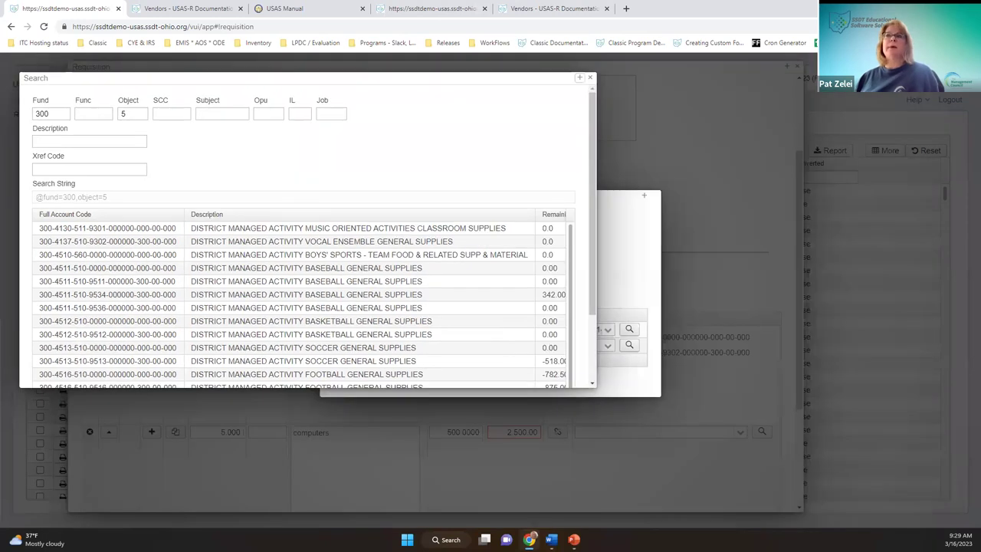
left_click(97, 143)
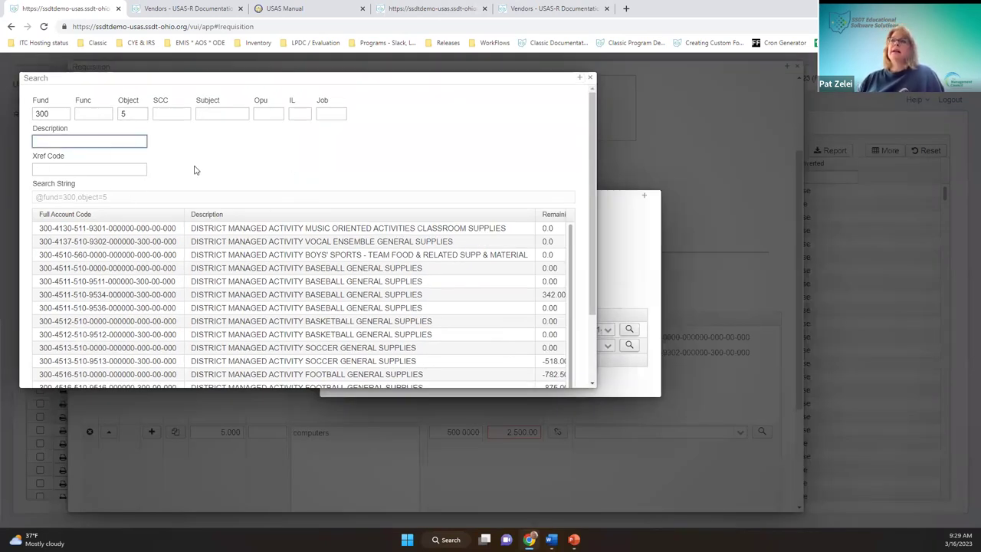
left_click(86, 170)
right_click(89, 172)
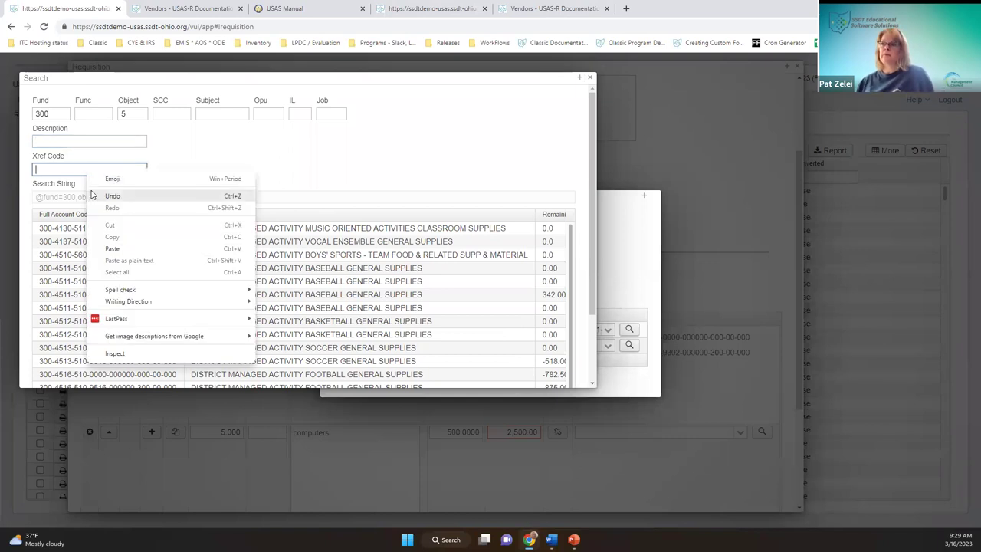
left_click(171, 150)
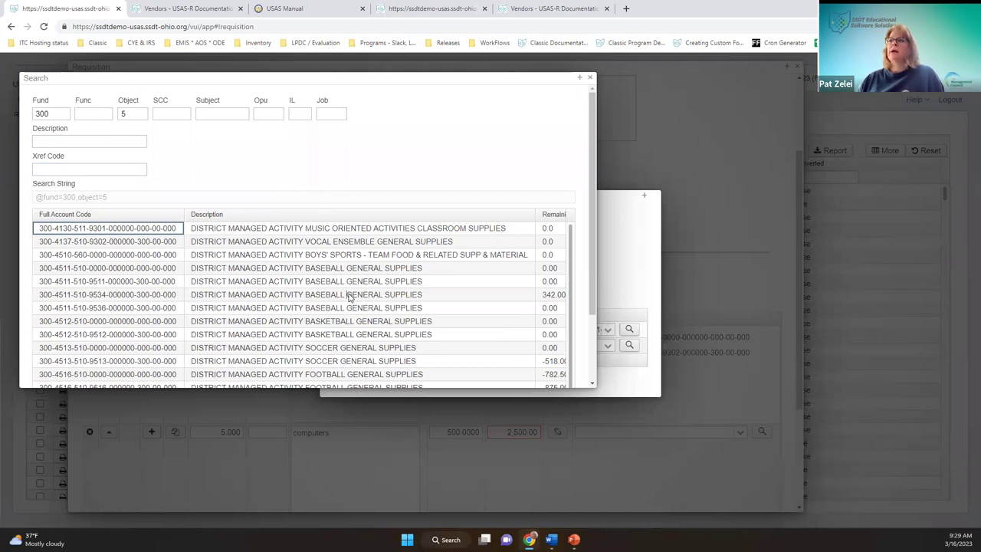
double_click(349, 297)
right_click(349, 298)
left_click(641, 250)
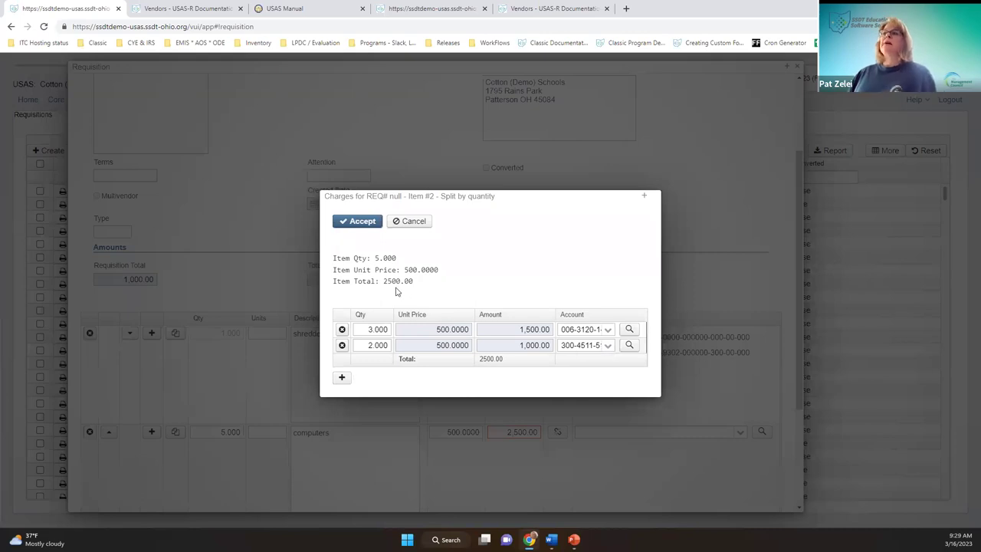
Accept the $1500 and $1000 computers charges and return to the requisition.
right_click(428, 272)
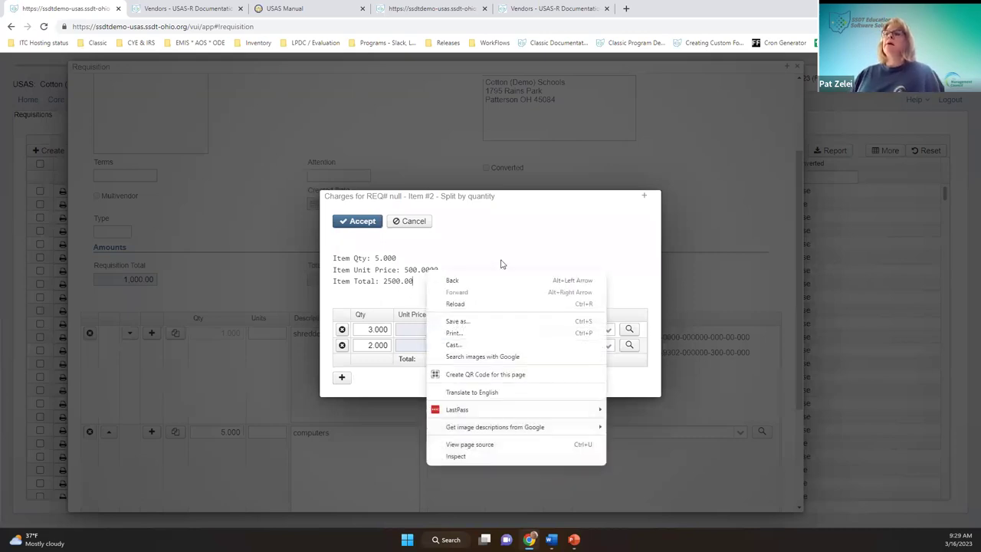
left_click(543, 259)
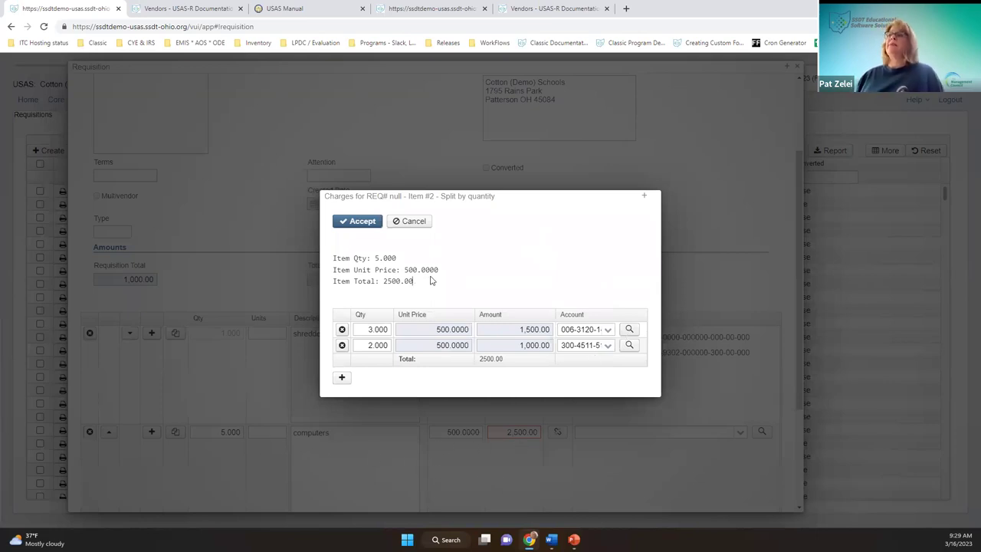
left_click(354, 224)
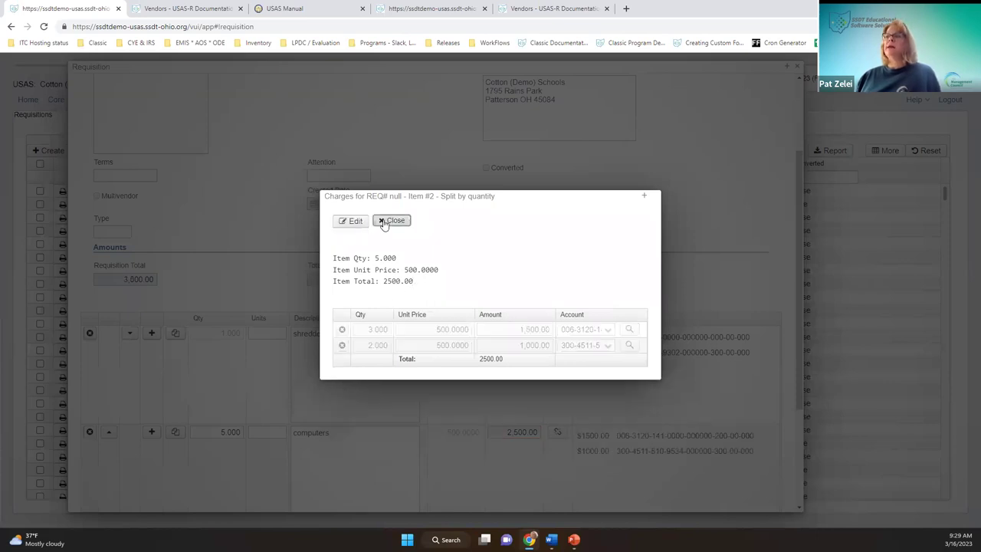
left_click(391, 220)
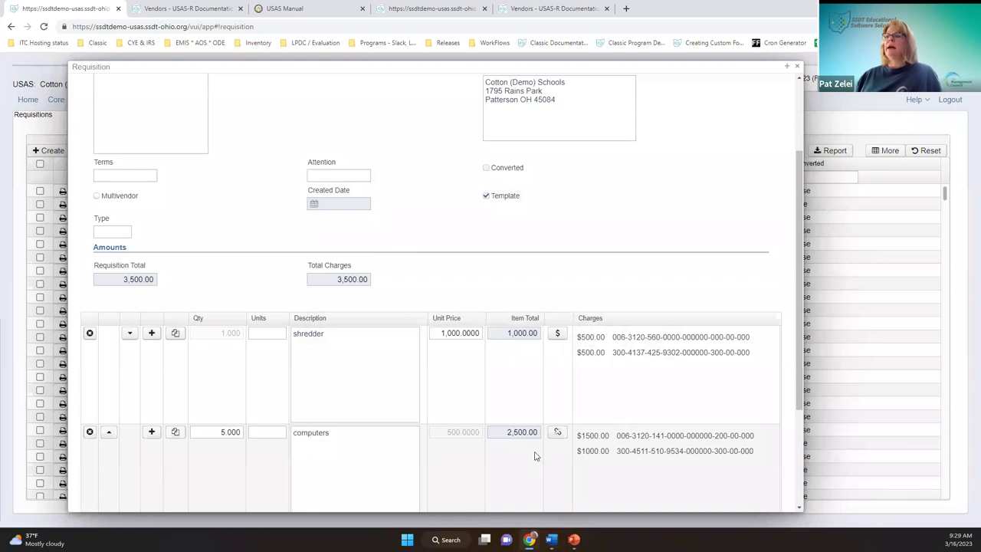
Move the shredder line below the computers line.
scroll(534, 456, "down", 1)
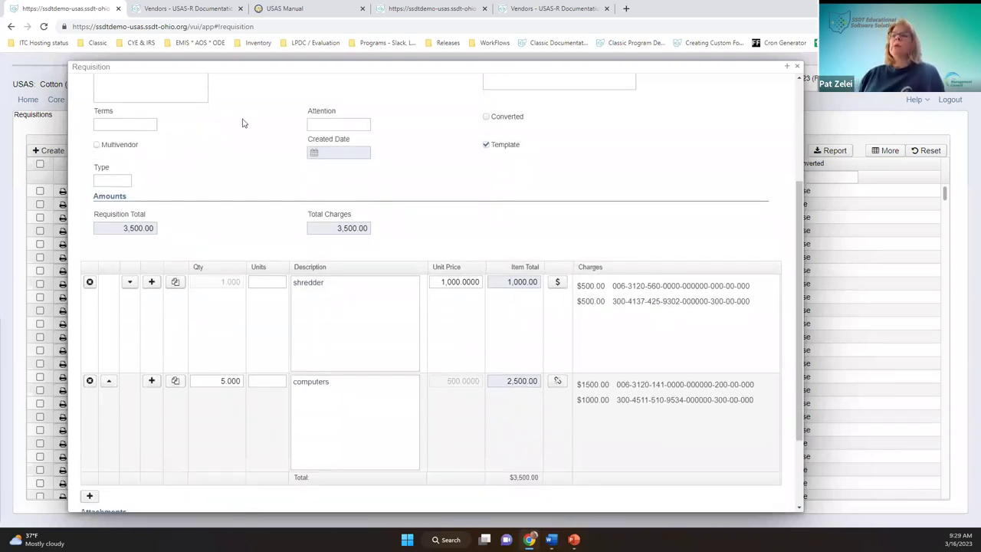
scroll(192, 301, "down", 1)
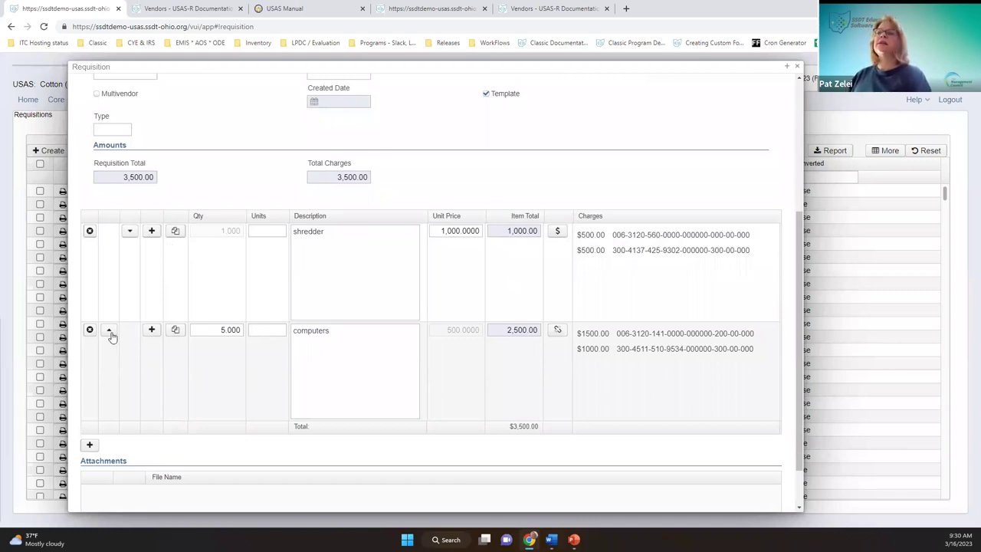
left_click(130, 233)
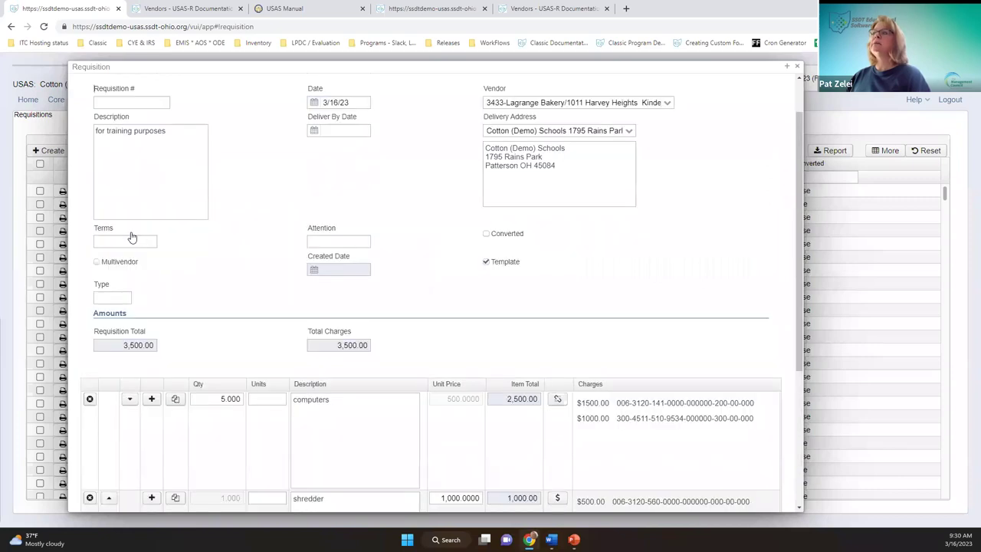
scroll(468, 455, "down", 1)
scroll(330, 423, "down", 1)
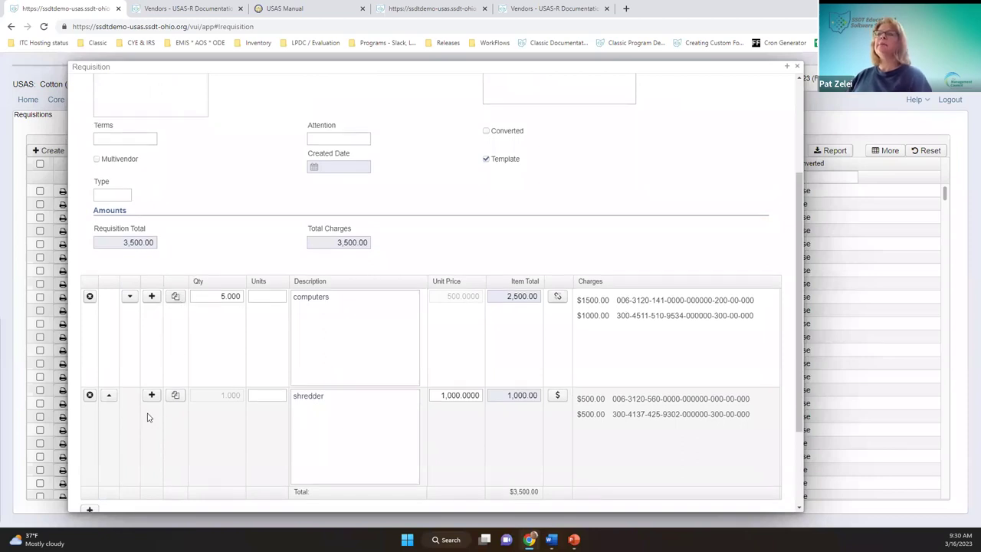
scroll(149, 417, "down", 3)
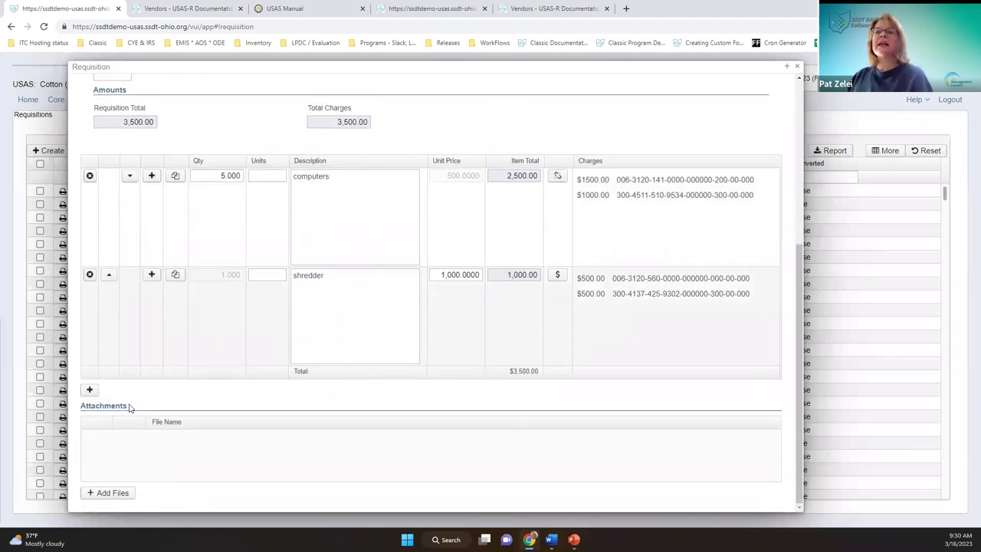
left_click(111, 493)
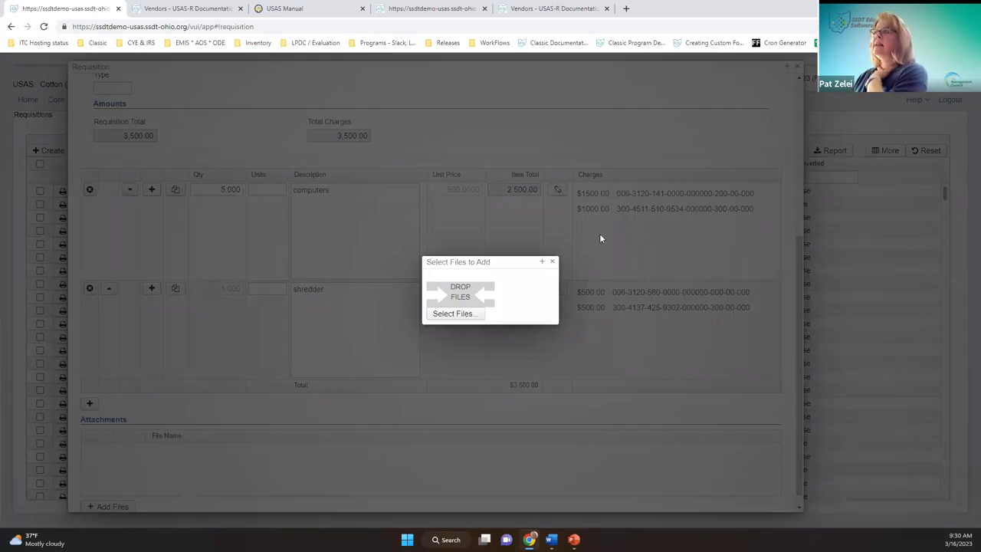
Attach Order Form.docx to the requisition's Attachments.
left_click(552, 261)
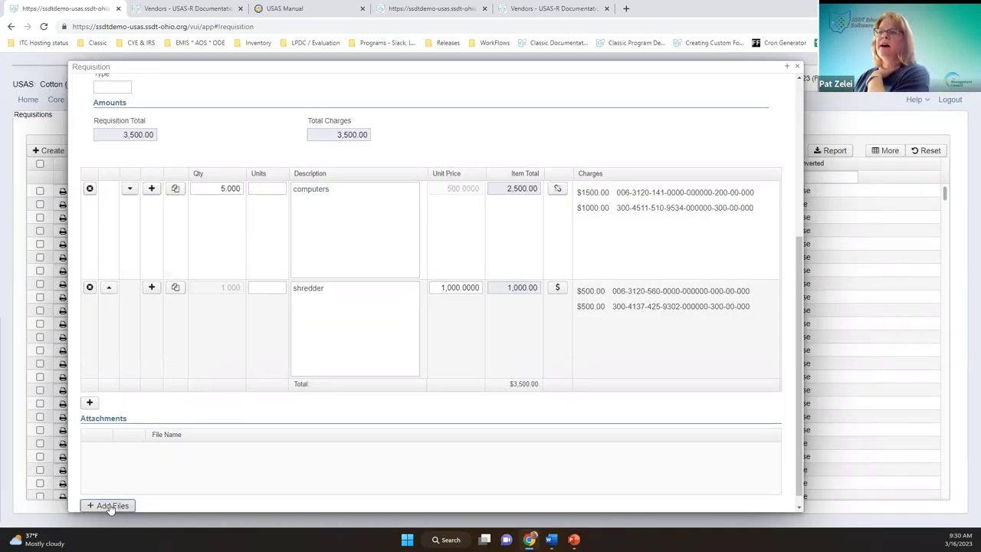
left_click(111, 505)
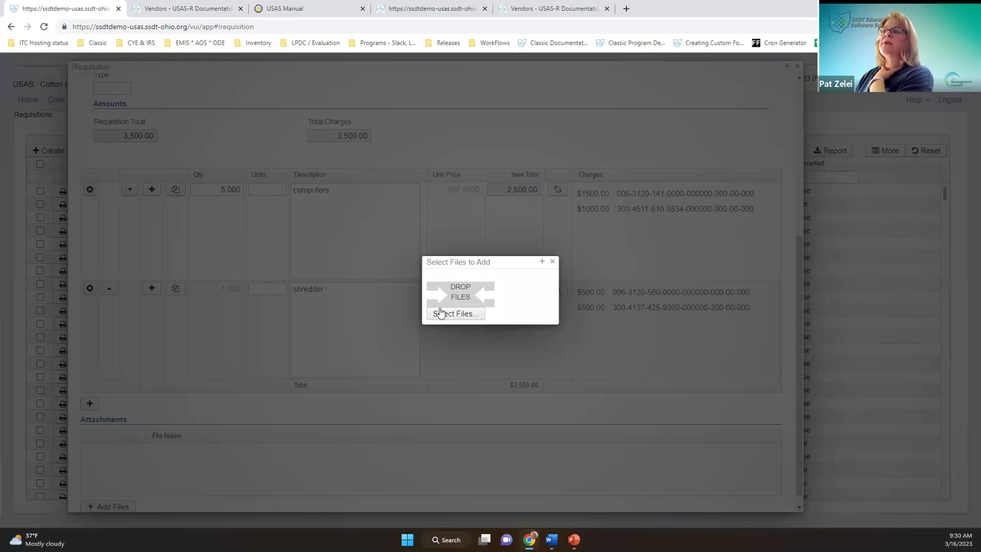
left_click(442, 313)
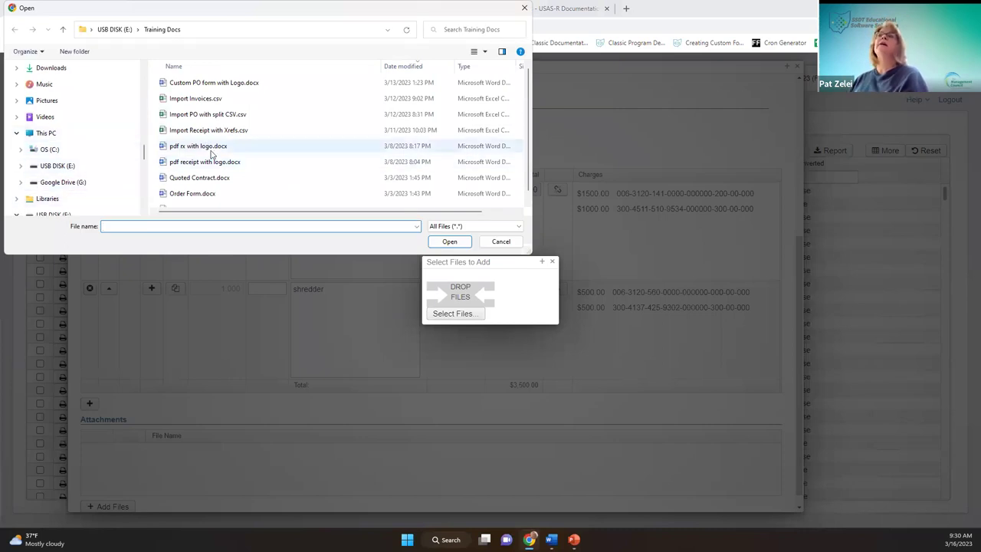
double_click(195, 193)
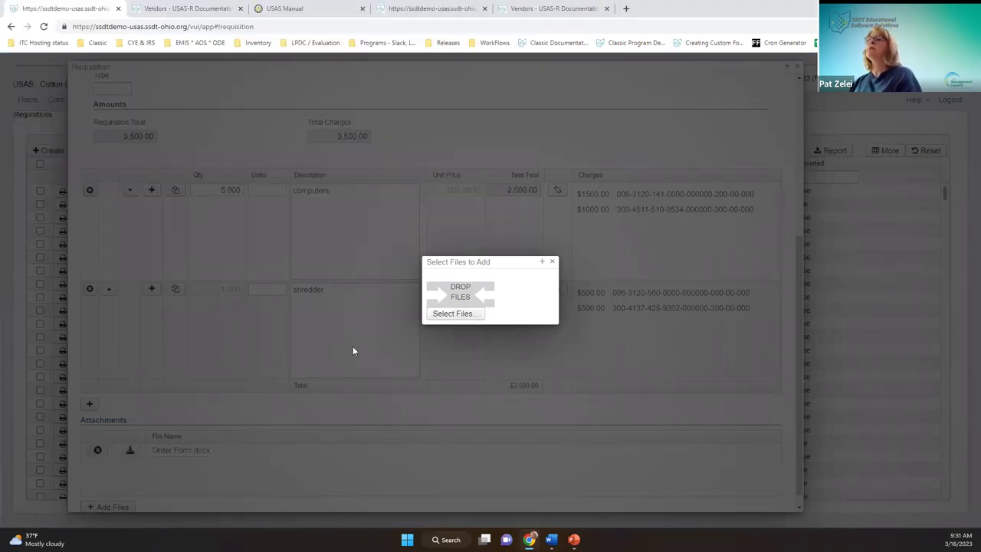
left_click(552, 262)
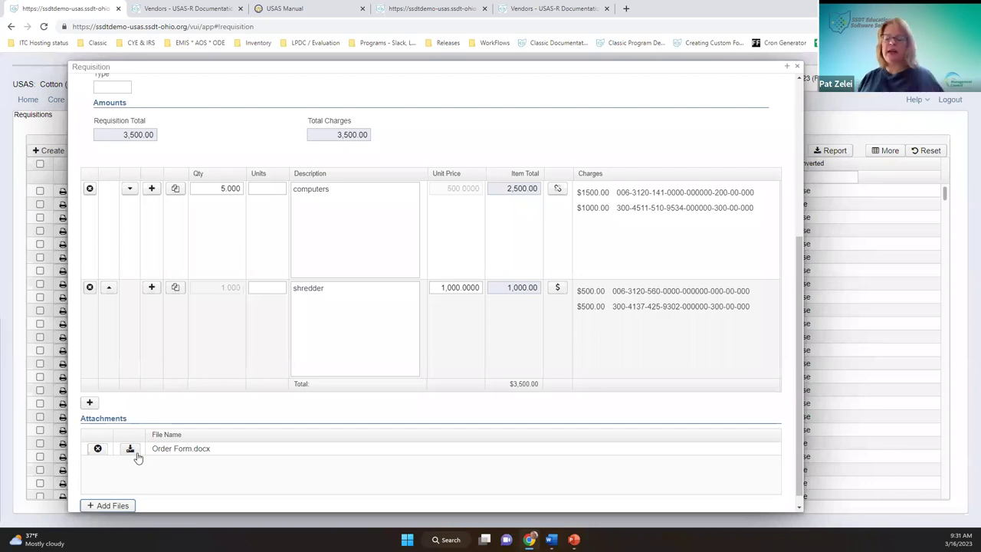
scroll(241, 427, "down", 1)
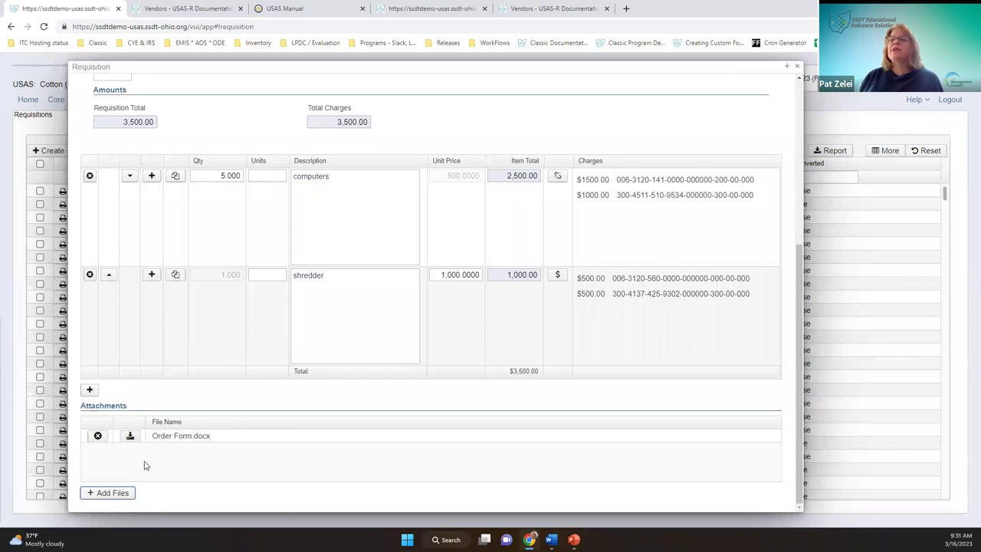
scroll(203, 478, "up", 5)
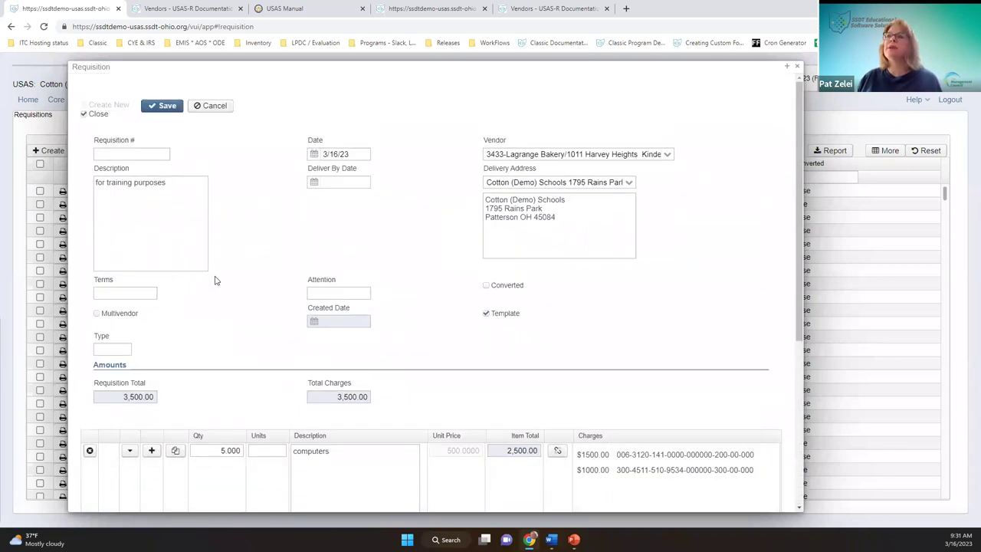
Save the requisition template with its 3,500.00 total.
scroll(252, 280, "down", 5)
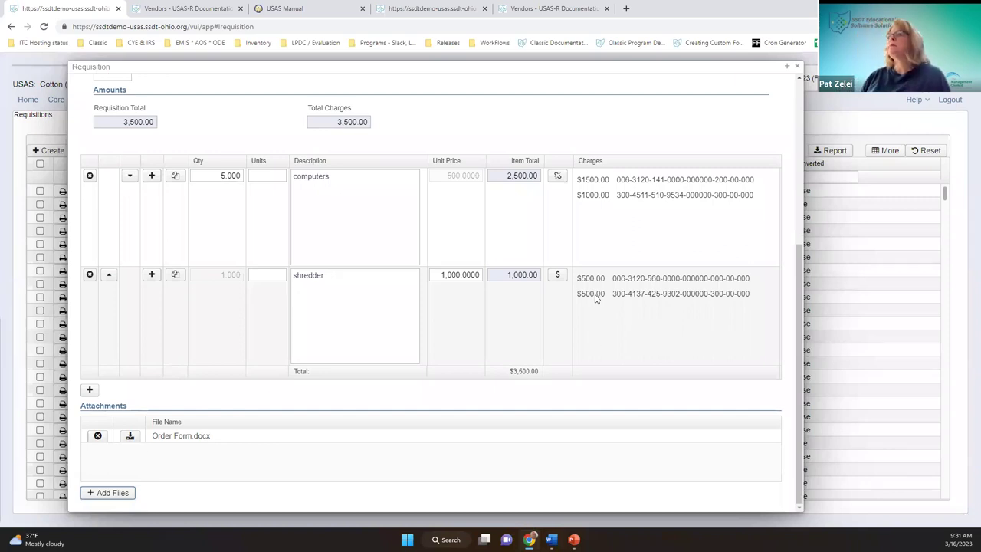
scroll(598, 296, "up", 5)
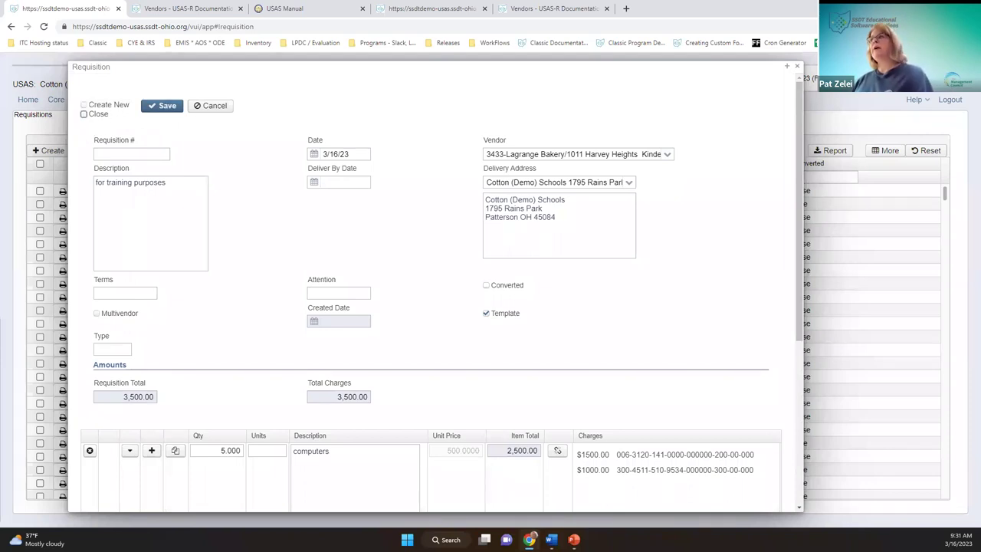
left_click(164, 109)
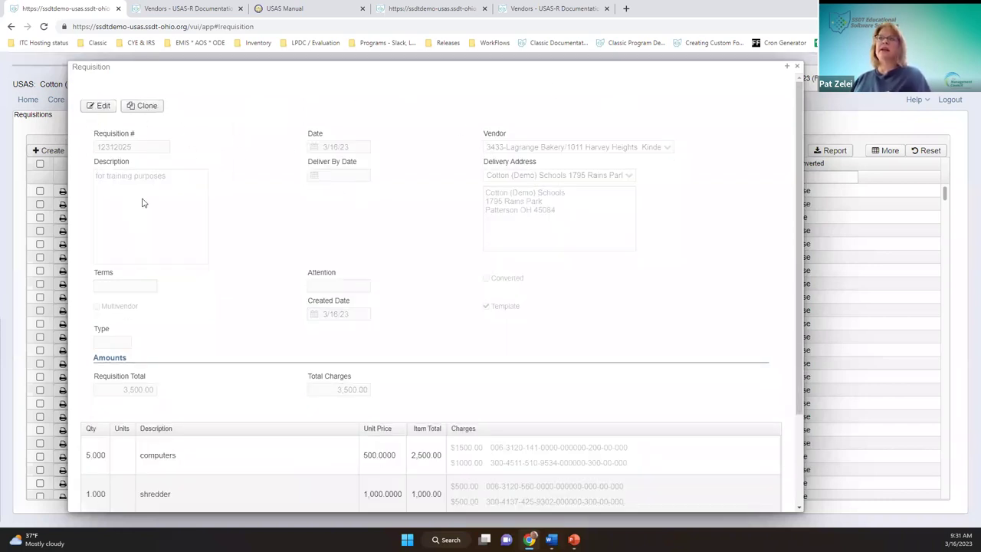
right_click(131, 105)
left_click(175, 102)
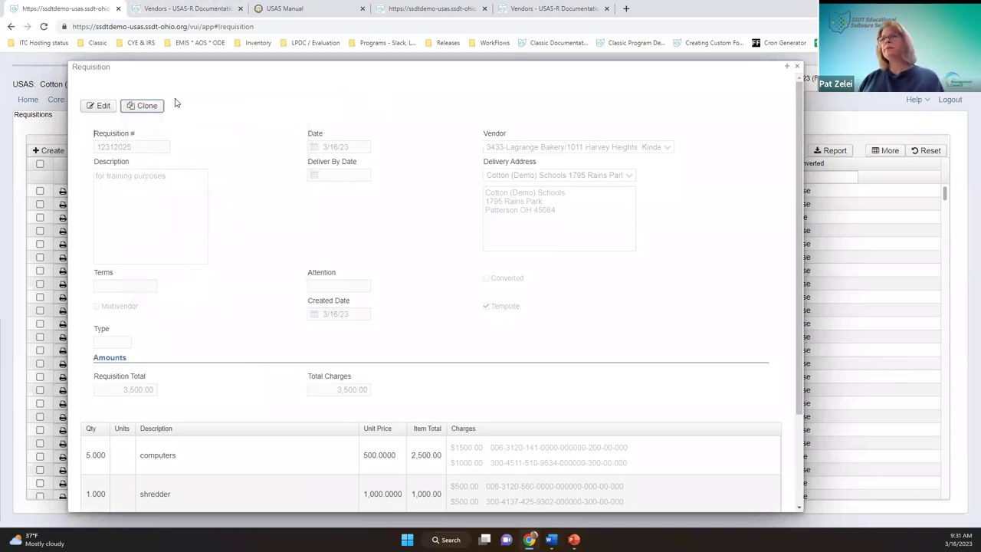
Reopen the saved requisition template for editing and move its window down and right.
left_click(98, 106)
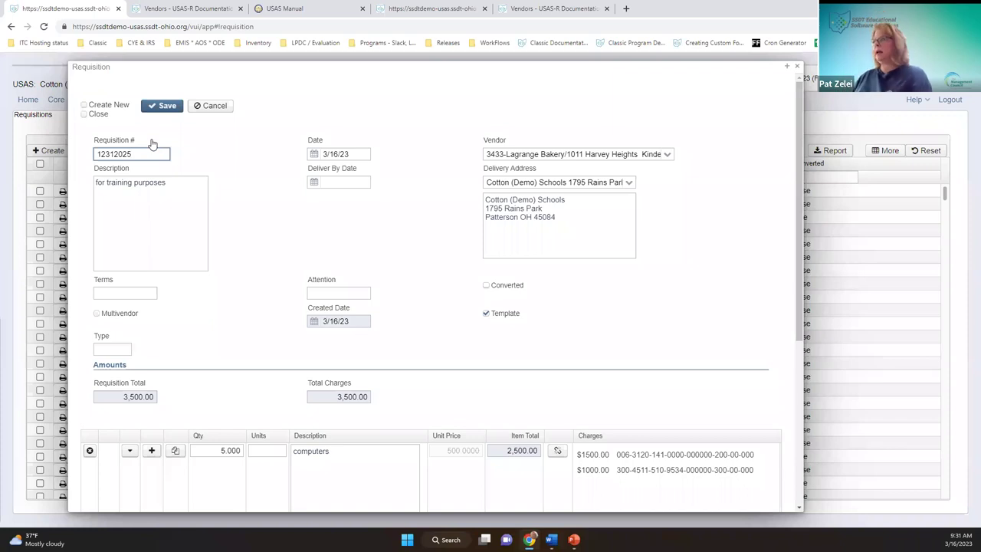
left_click(602, 68)
left_click_drag(710, 90, 604, 105)
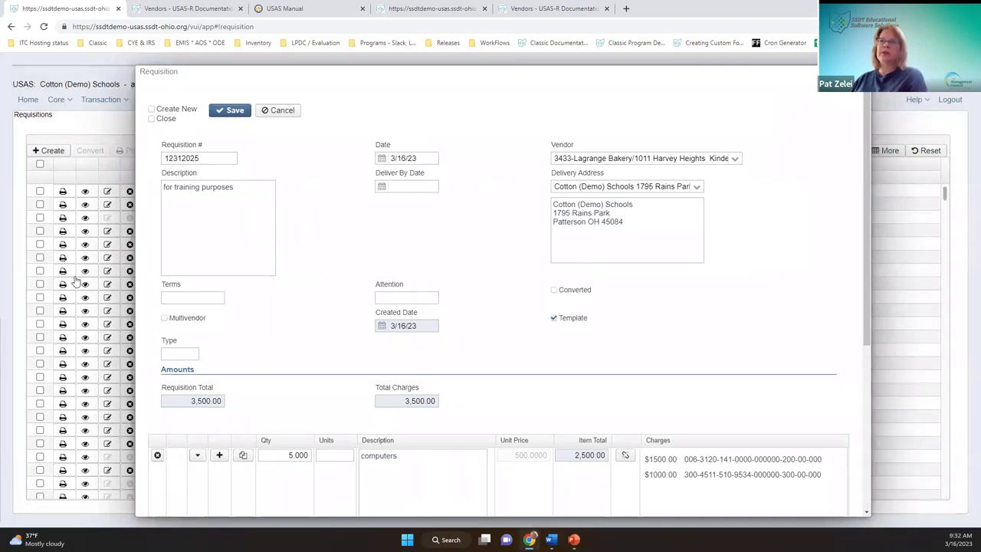
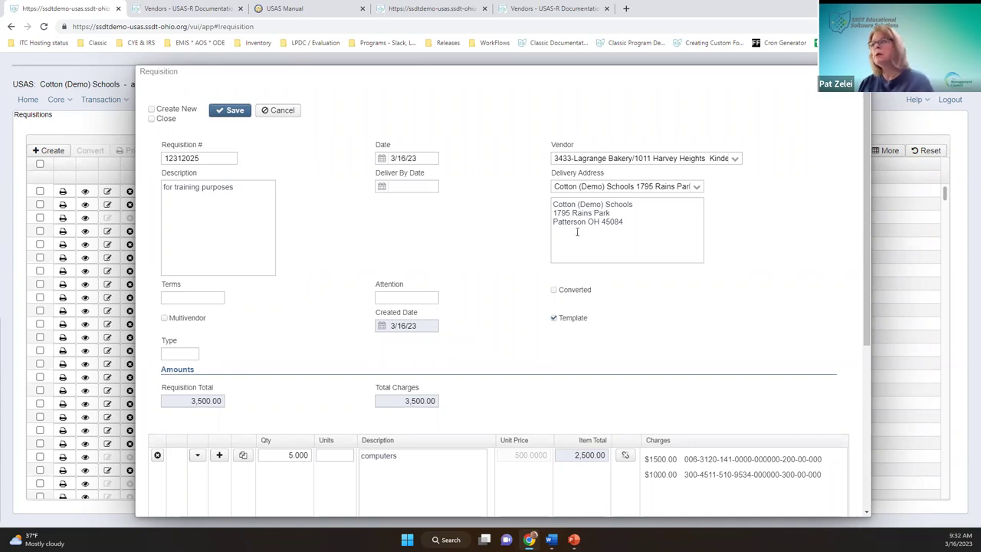
Delete the computers line item from requisition 12312025.
left_click_drag(653, 73, 660, 115)
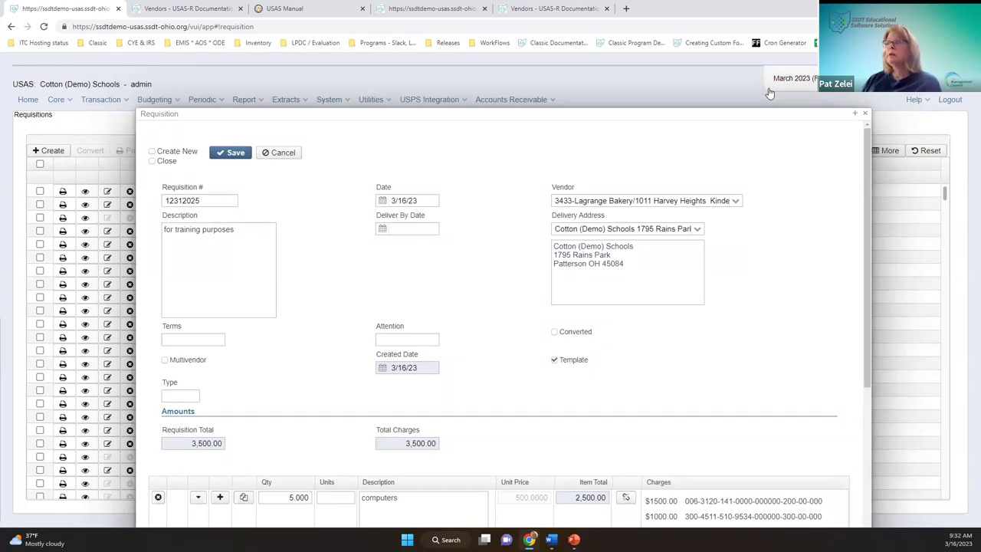
left_click_drag(743, 117, 723, 74)
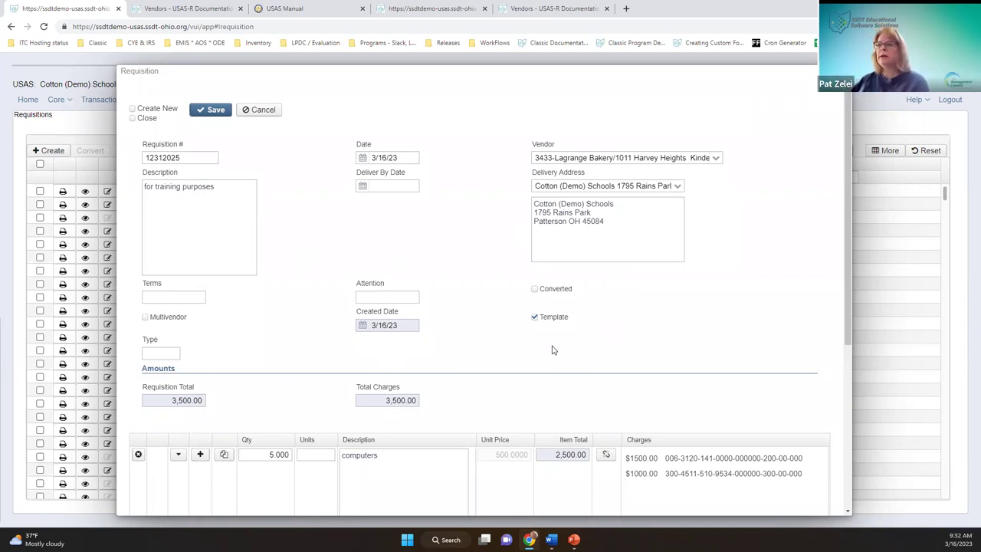
scroll(631, 362, "down", 2)
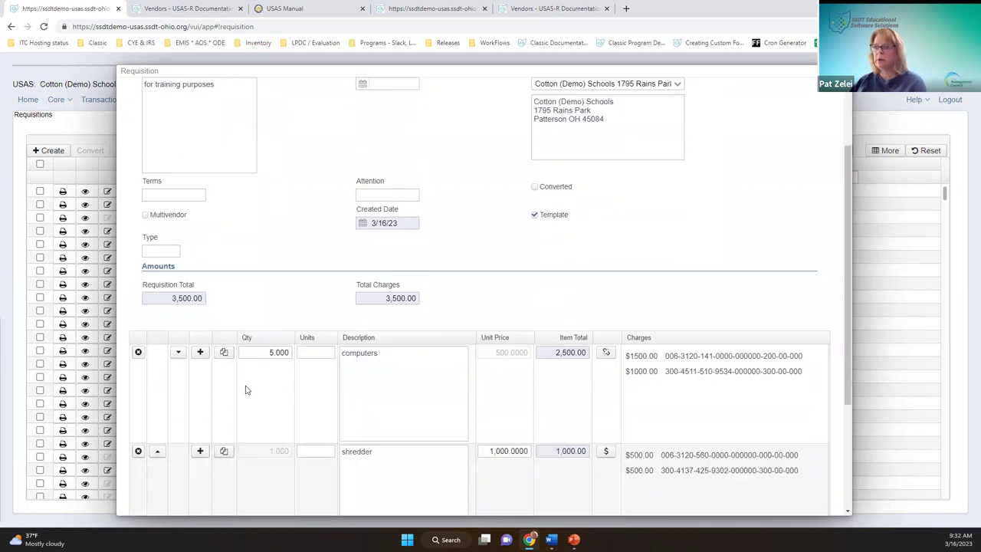
left_click(138, 351)
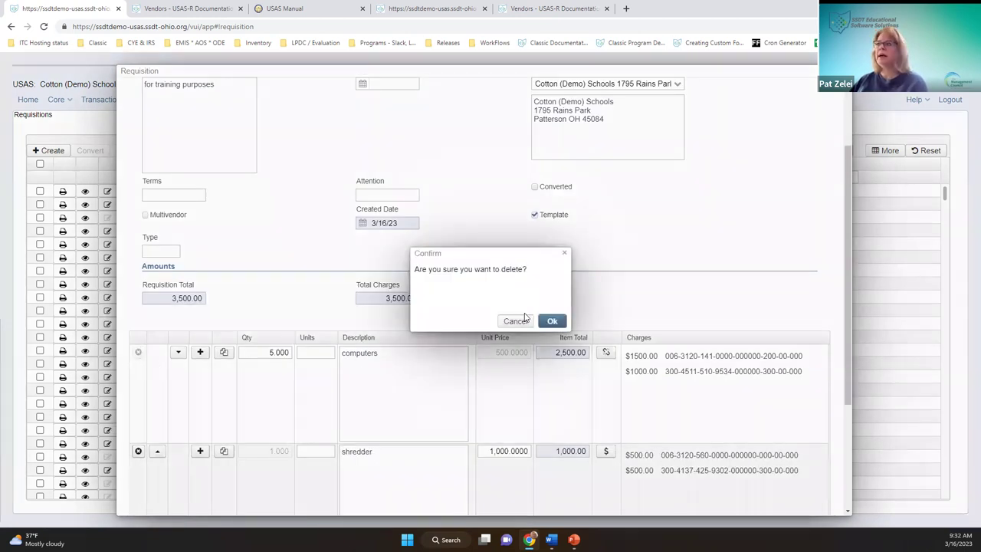
left_click(551, 321)
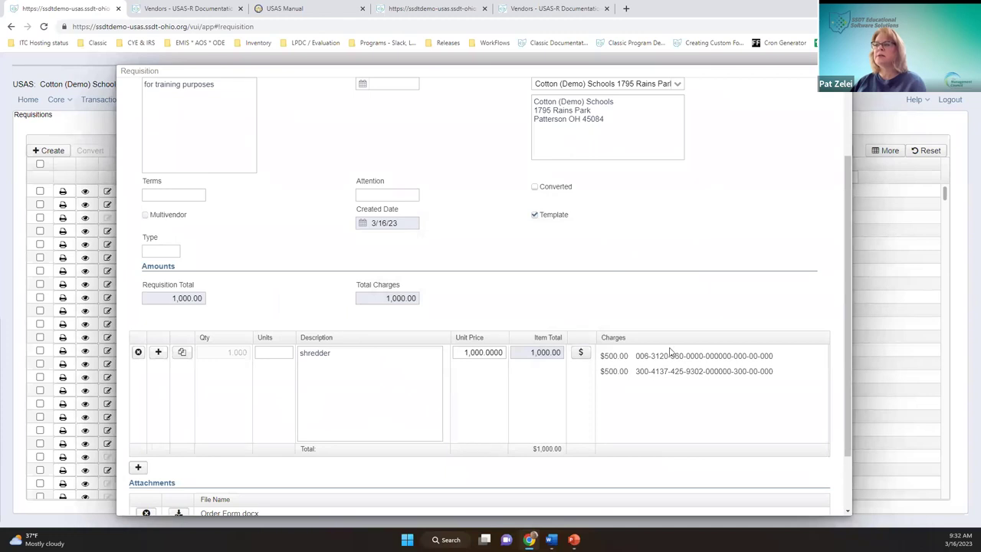
Save requisition 12312025 with only the shredder line, totaling 1,000.00.
scroll(306, 337, "up", 2)
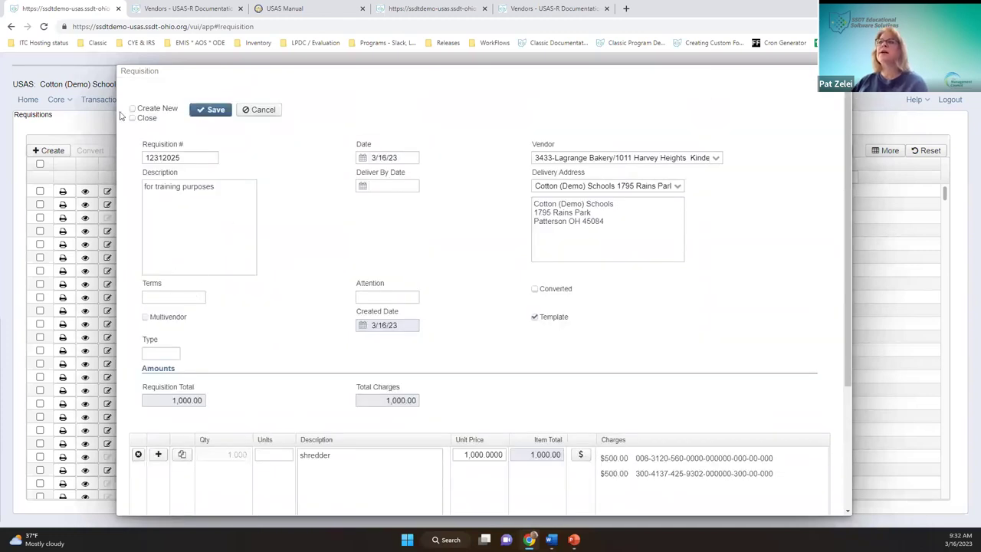
right_click(207, 112)
left_click(196, 111)
left_click(195, 112)
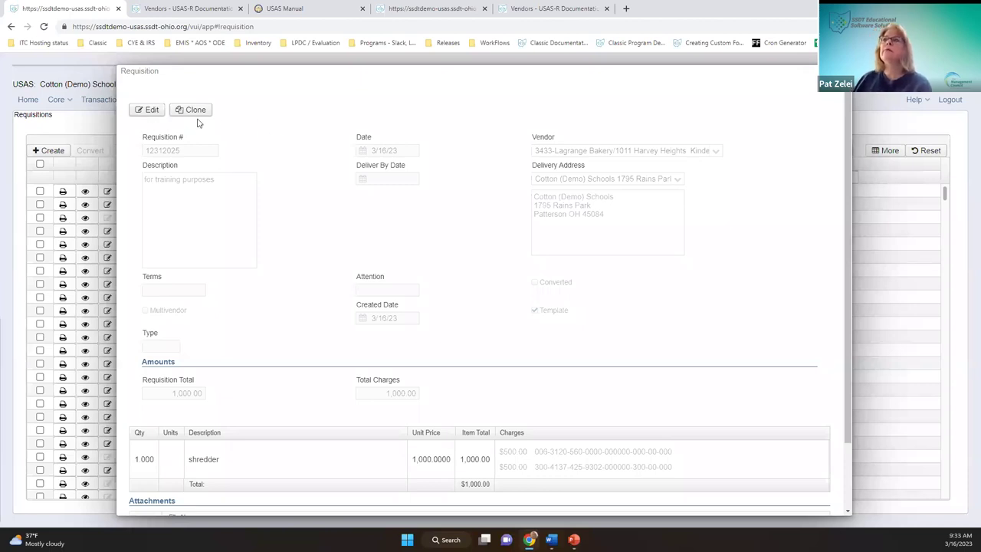
Clone requisition 12312025, save the copy as 12312026, and close both requisition dialogs.
left_click(196, 111)
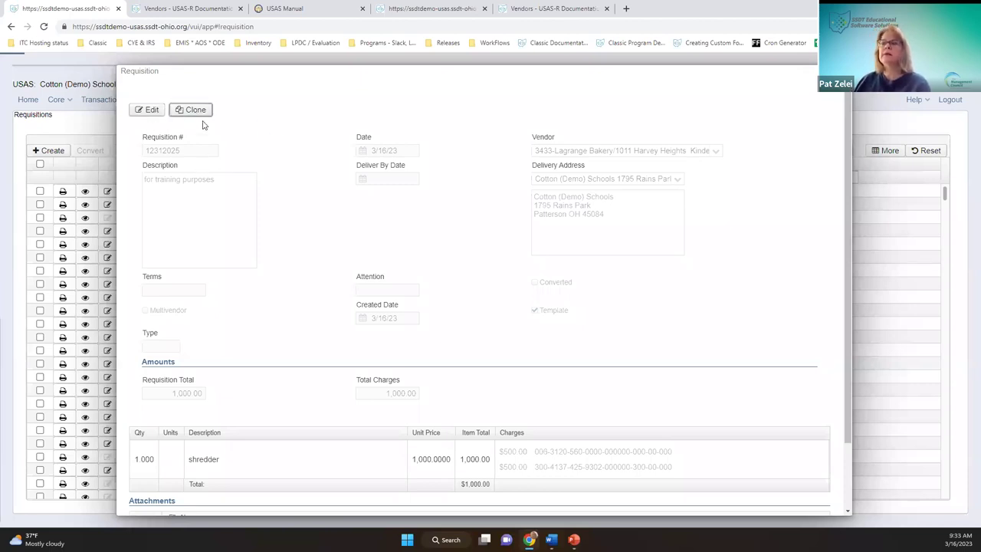
scroll(334, 288, "down", 3)
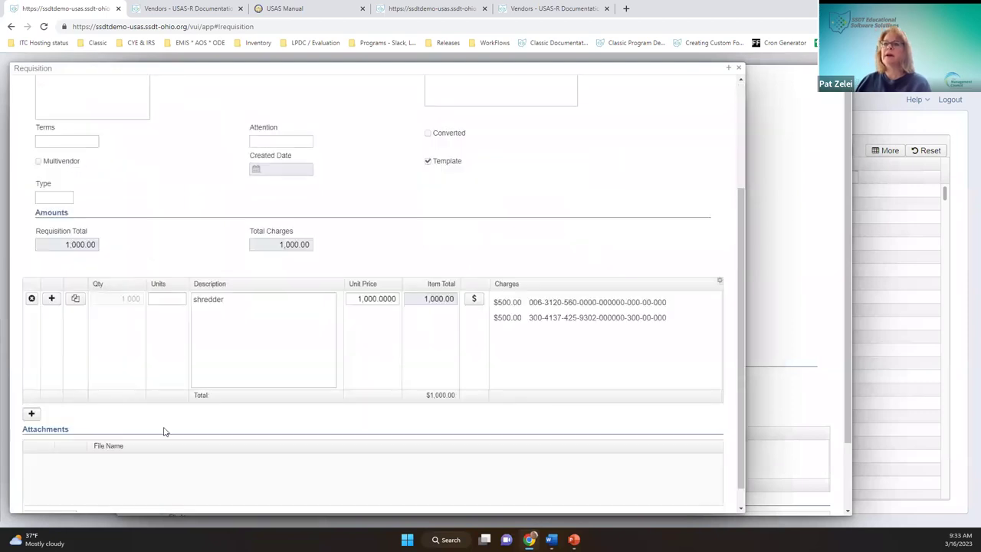
scroll(157, 141, "up", 3)
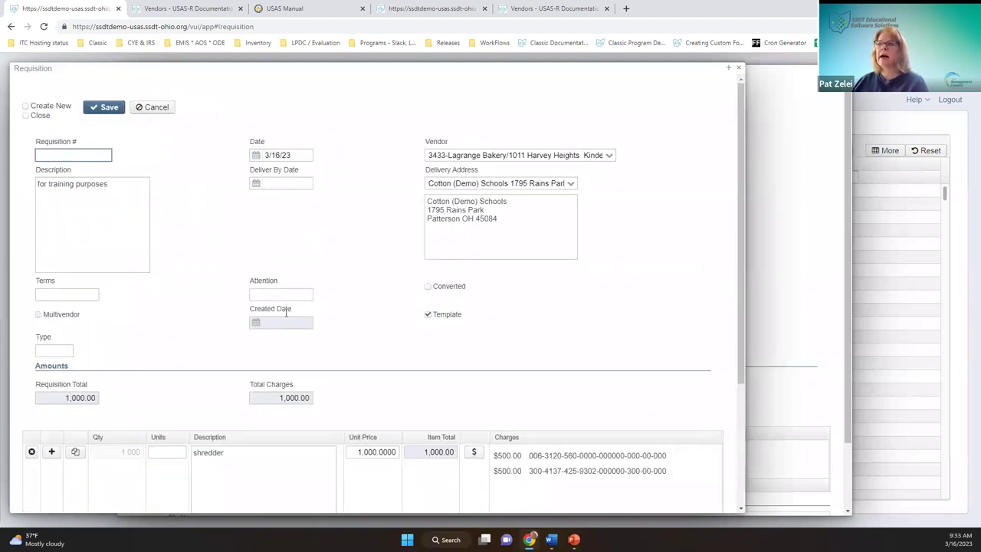
left_click(117, 114)
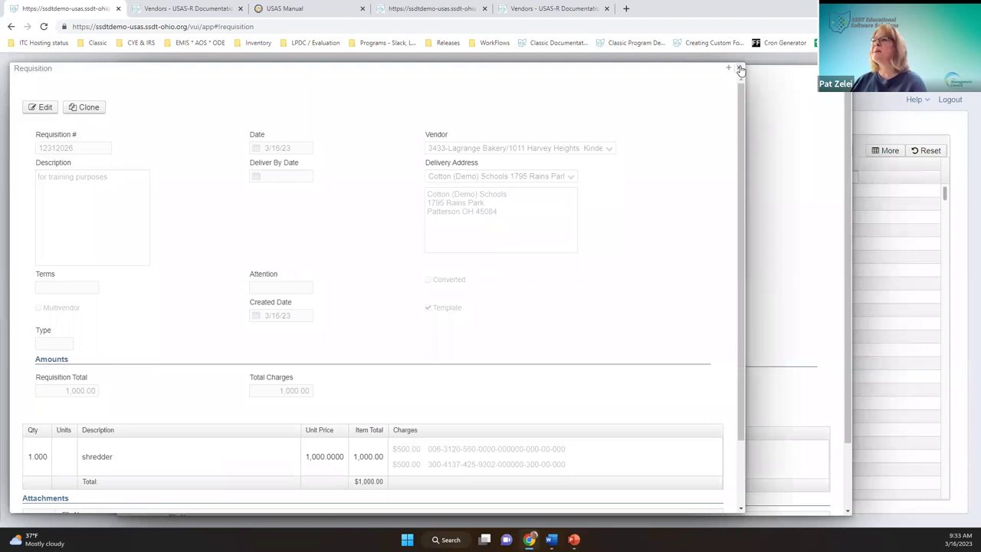
left_click(740, 70)
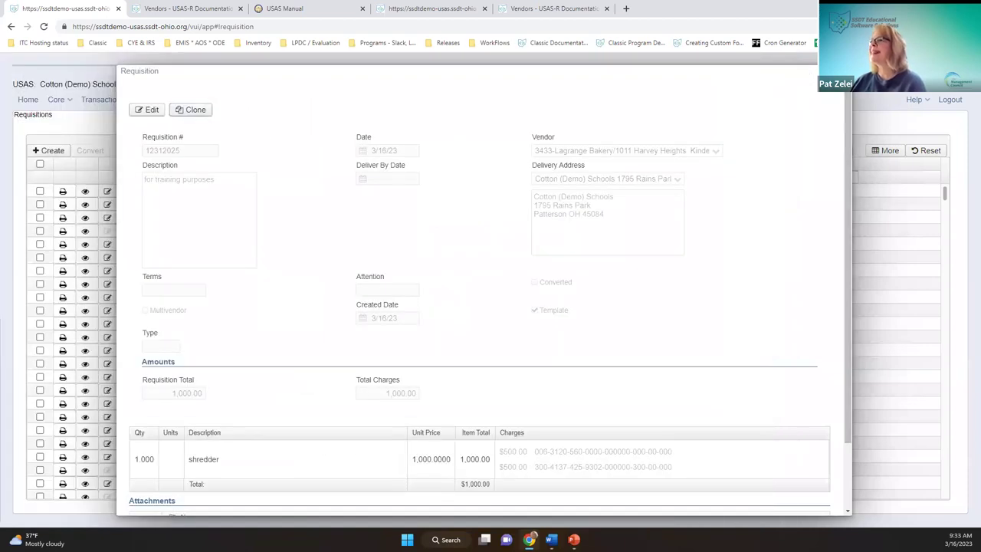
left_click(840, 71)
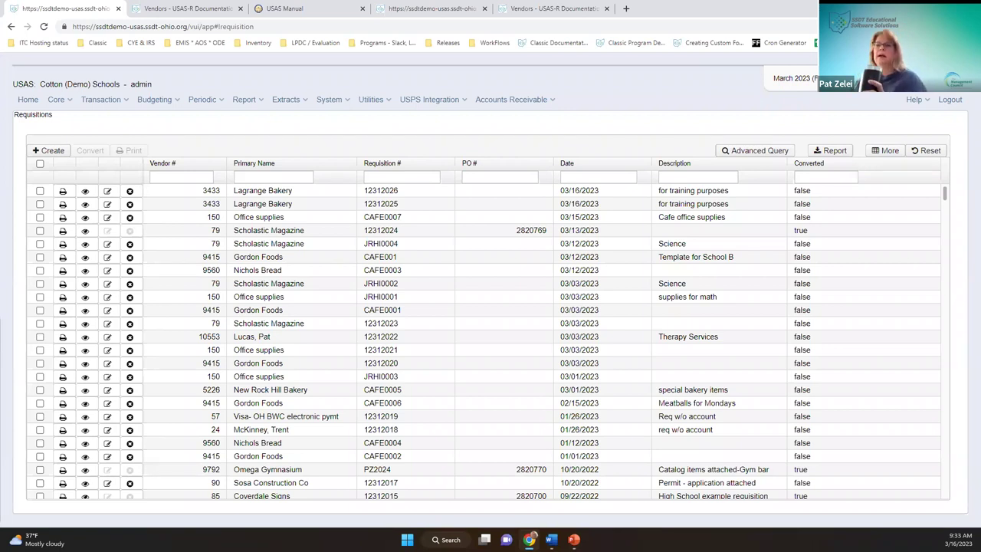
left_click(84, 191)
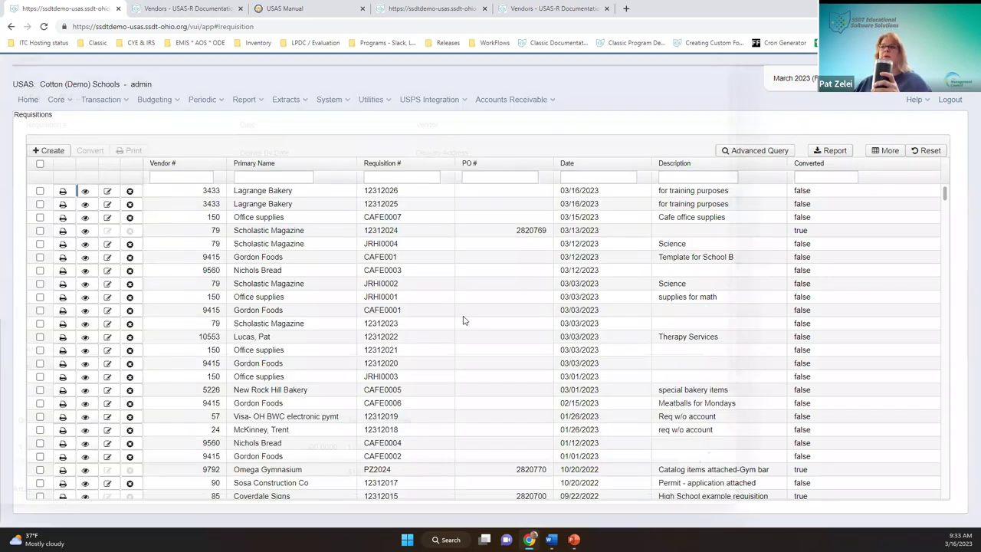
scroll(459, 325, "down", 1)
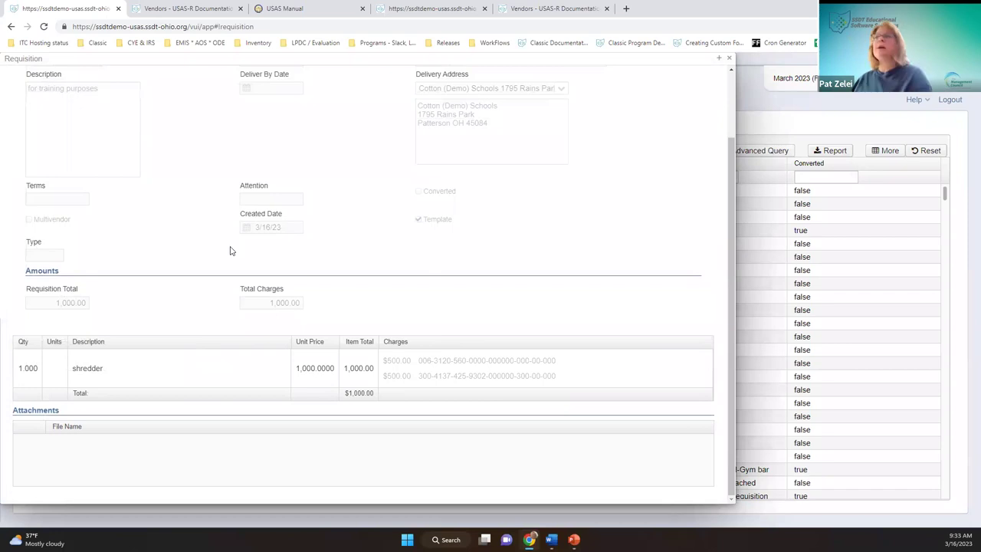
left_click(729, 60)
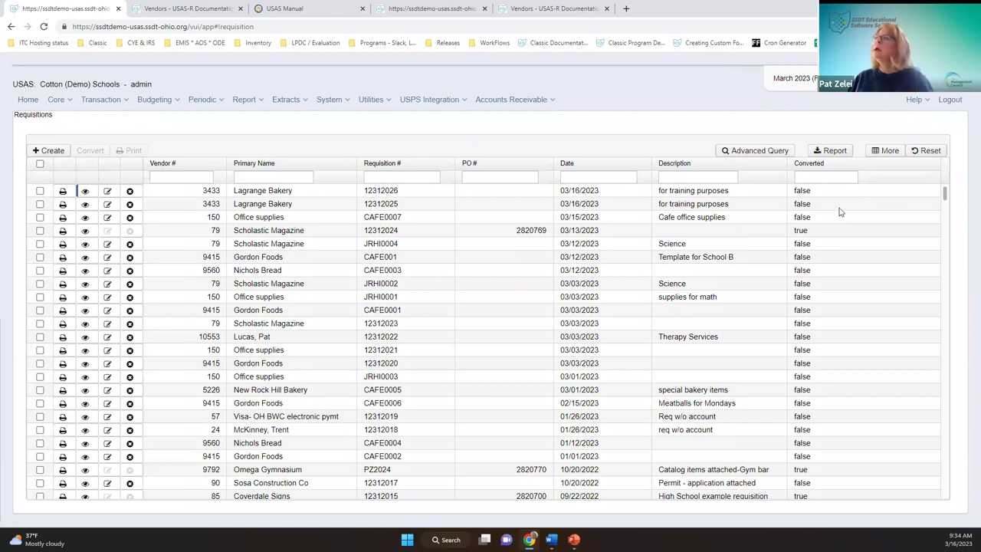
Move the Converted column beside Requisition # and filter it to unconverted requisitions.
mouse_move(805, 167)
left_mouse_down()
mouse_move(555, 174)
mouse_move(490, 185)
mouse_move(443, 209)
left_mouse_up()
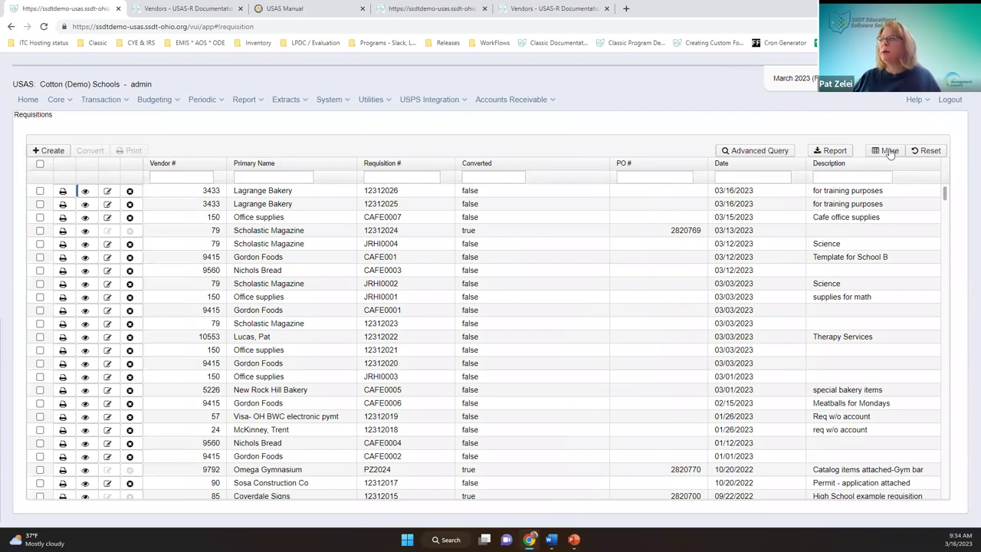
left_click(512, 178)
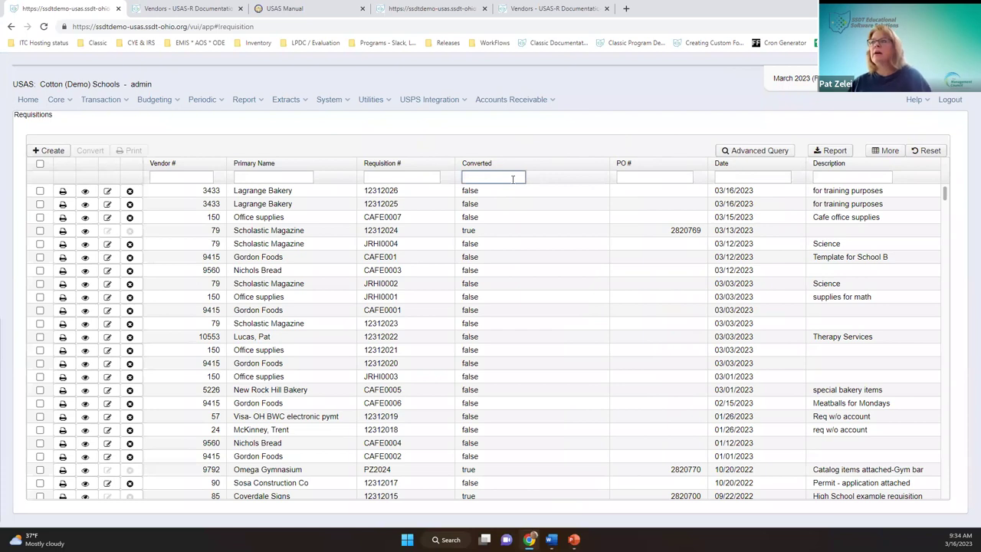
type("t")
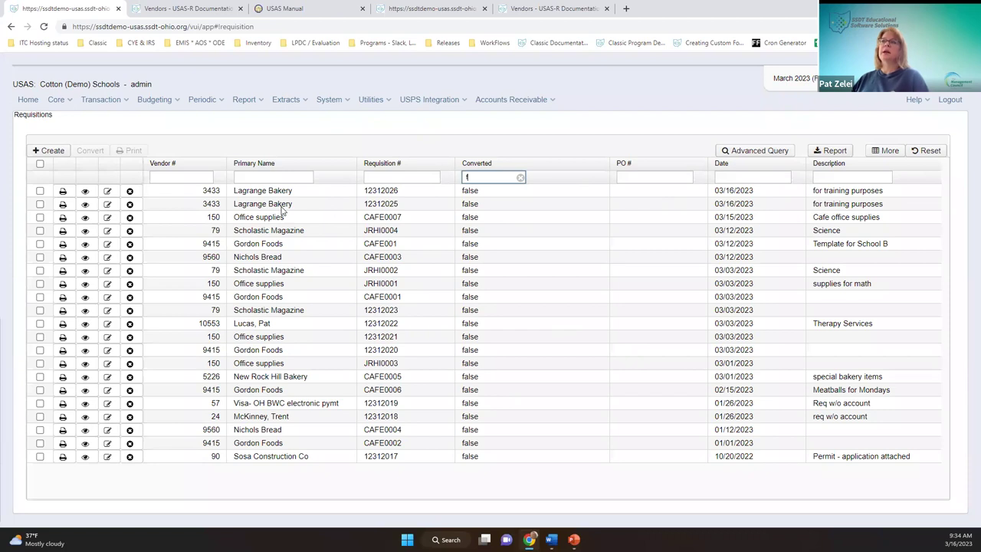
Browse the Column Selection list of available grid columns.
left_click(874, 151)
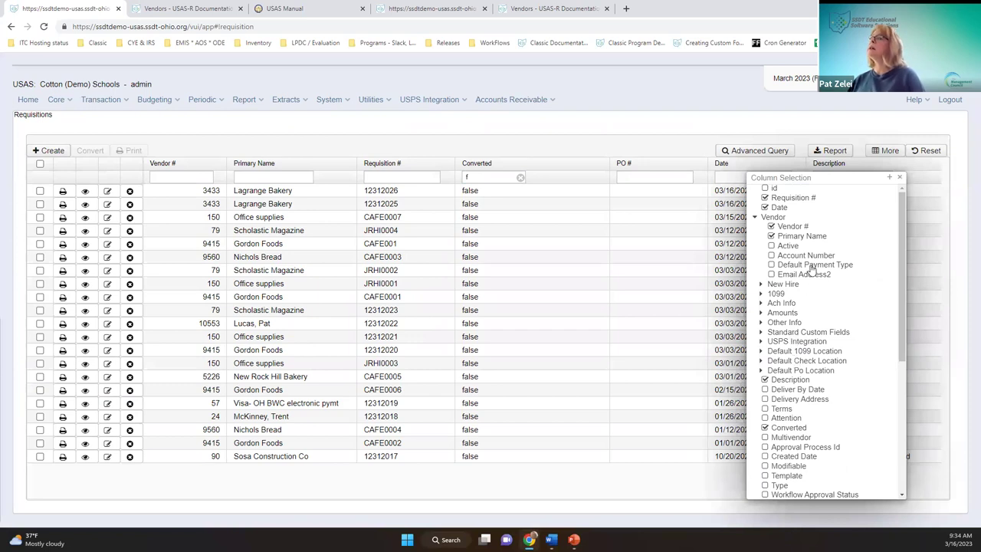
scroll(777, 312, "down", 3)
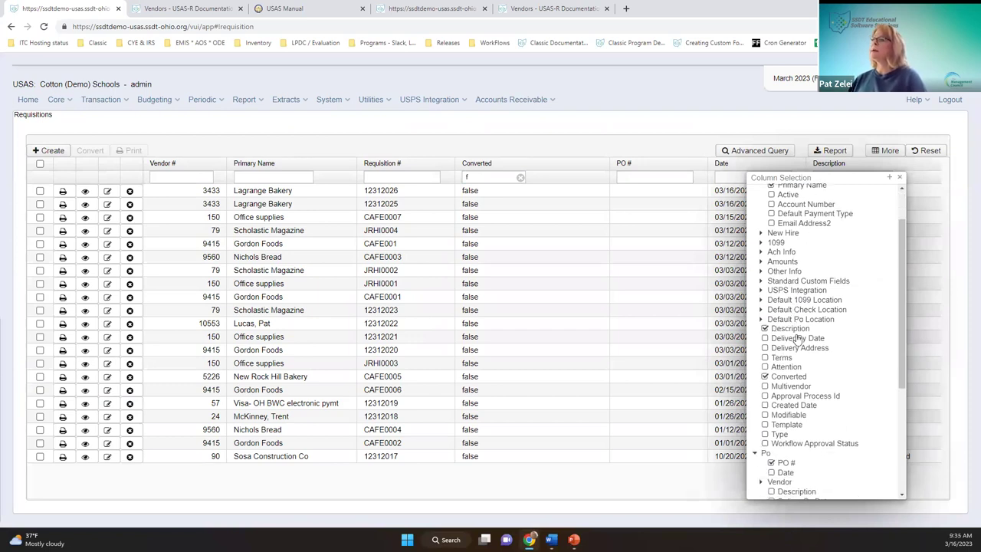
scroll(800, 349, "down", 2)
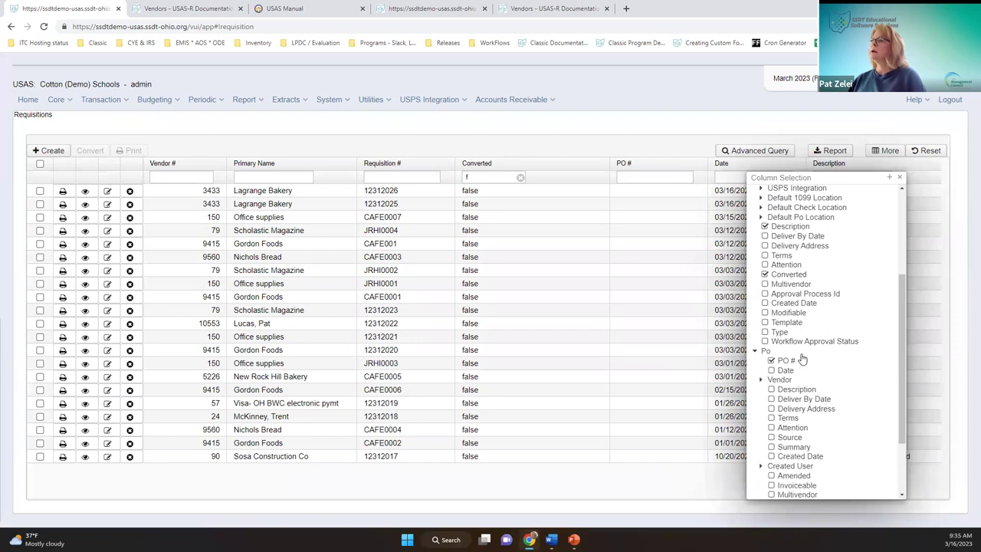
scroll(805, 363, "down", 2)
scroll(809, 383, "down", 1)
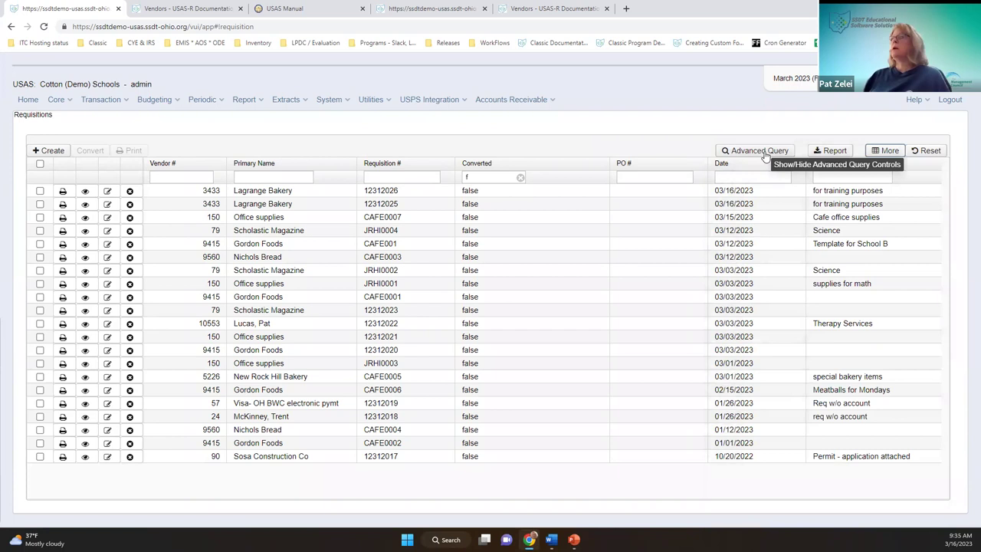
left_click(759, 151)
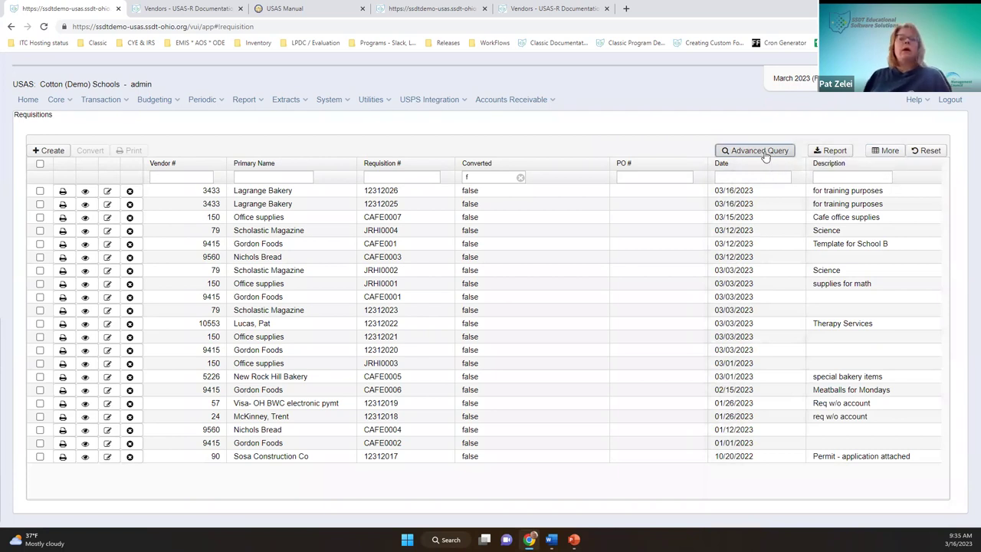
Add Attachments Filename as a condition in the advanced query.
left_click(763, 153)
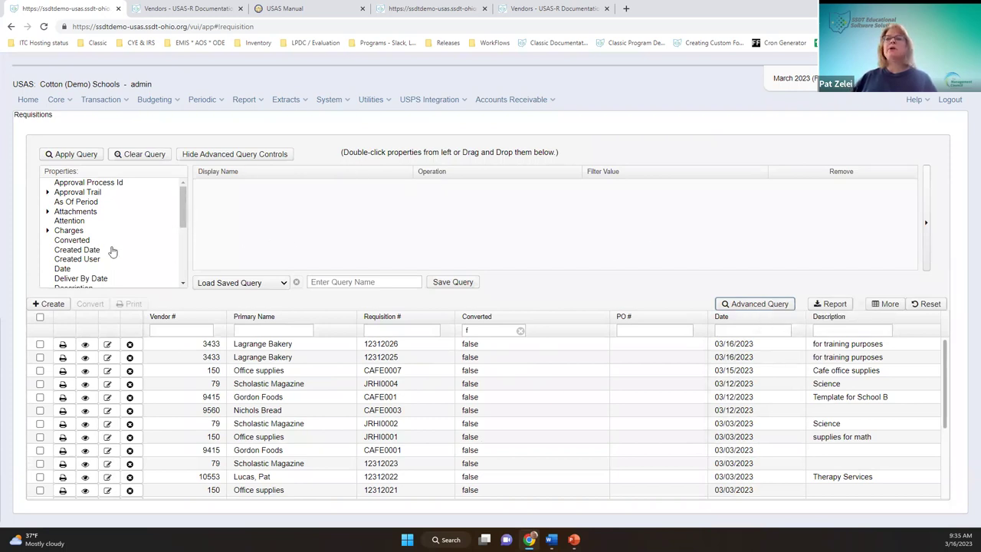
left_click(48, 213)
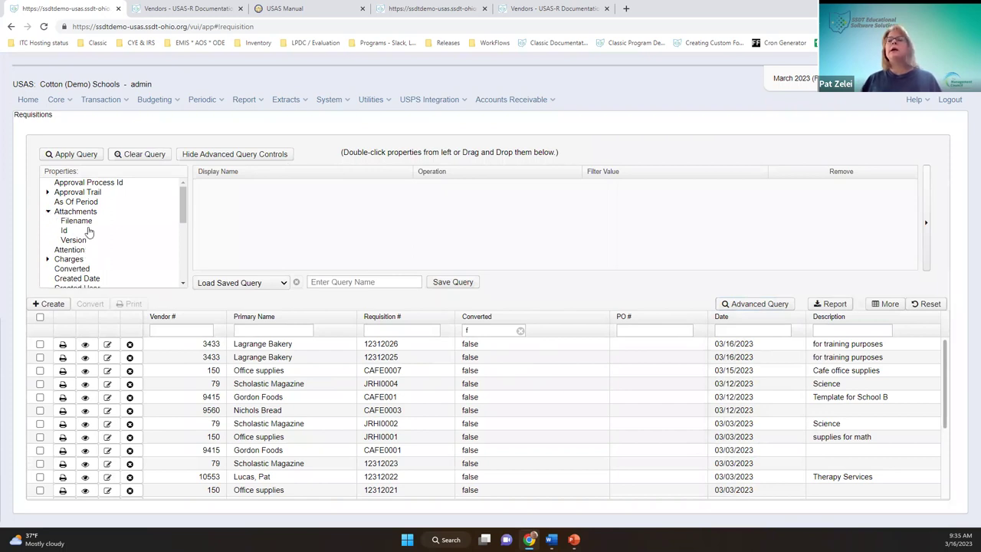
left_click_drag(90, 224, 279, 207)
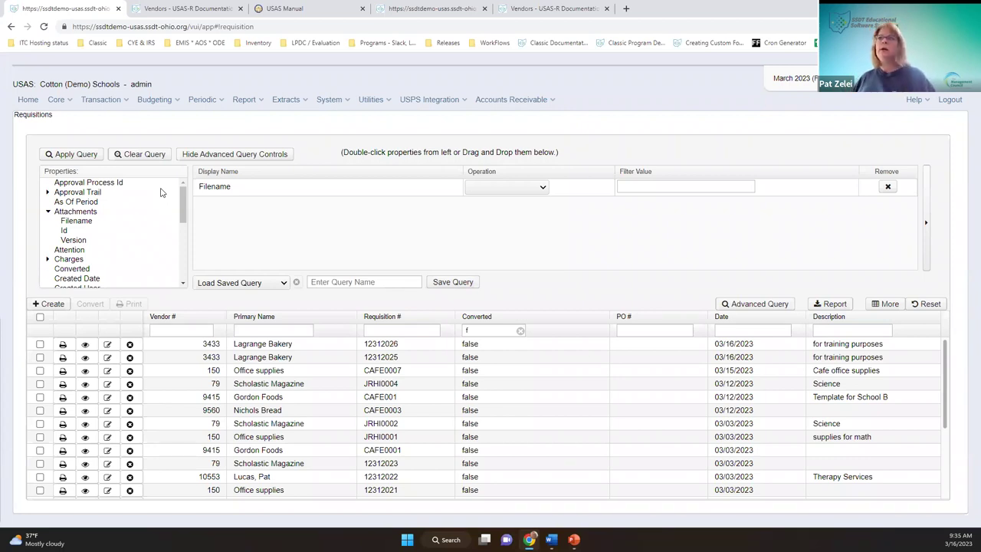
Set the Filename condition's operation to Not null with filter value t.
left_click(513, 189)
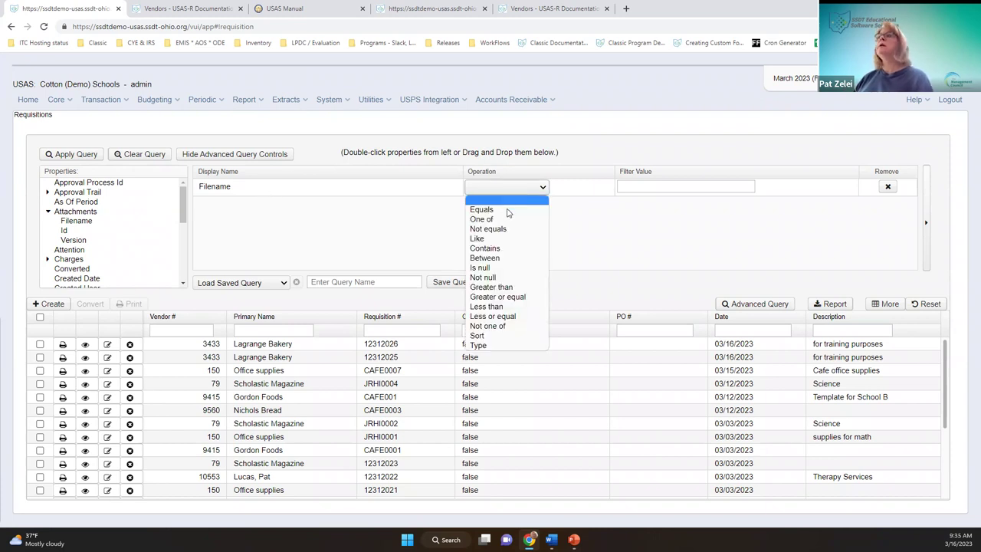
left_click(490, 280)
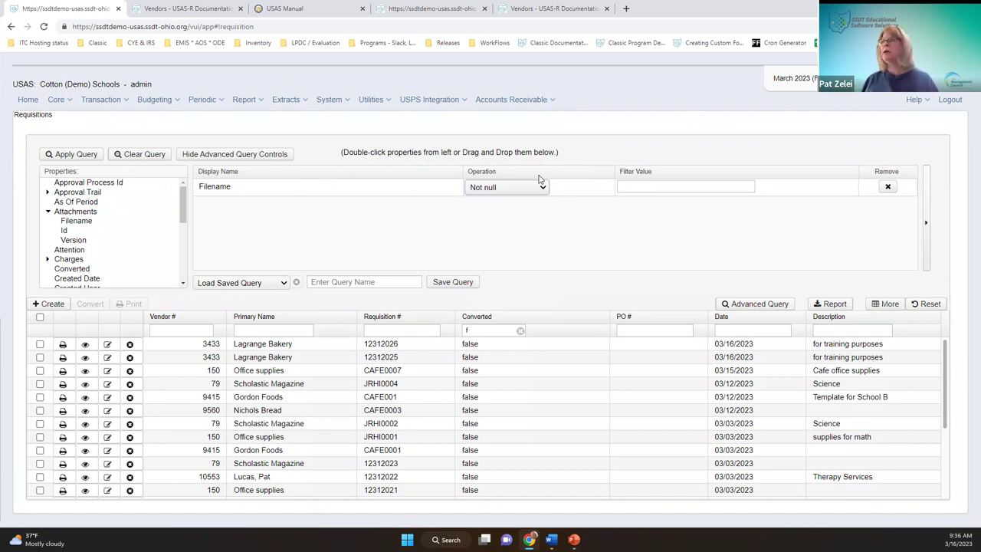
left_click(649, 184)
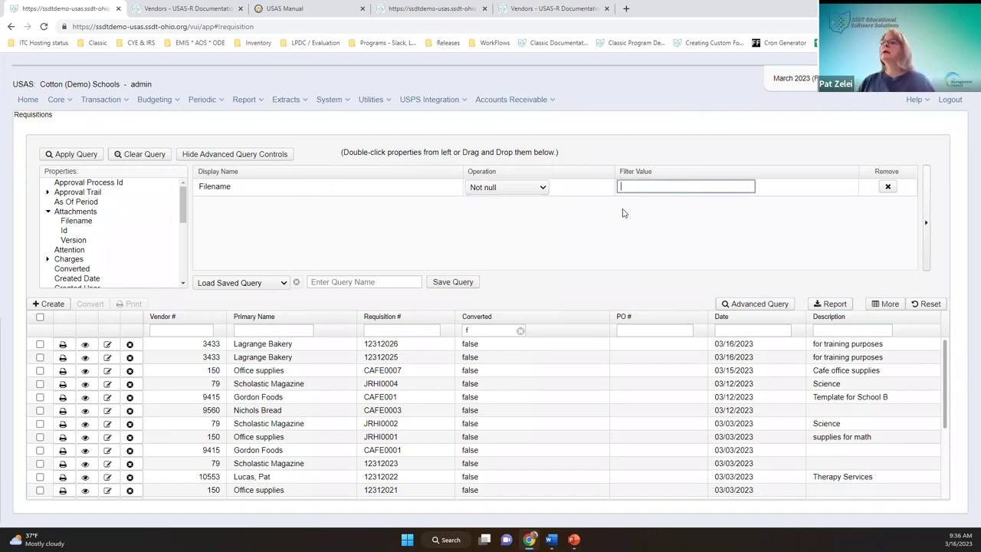
type("t")
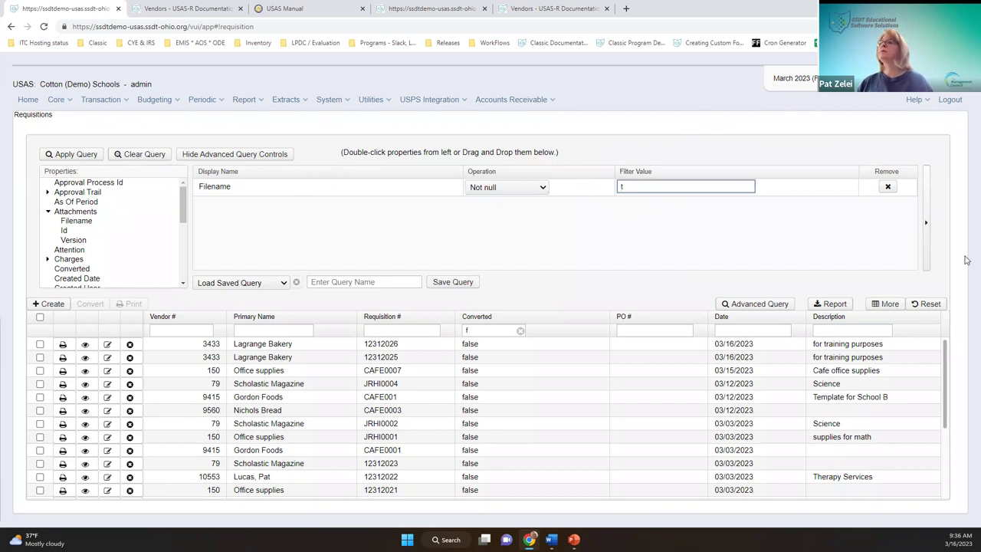
key("BackSpace")
key("BackSpace")
key("BackSpace")
key("BackSpace")
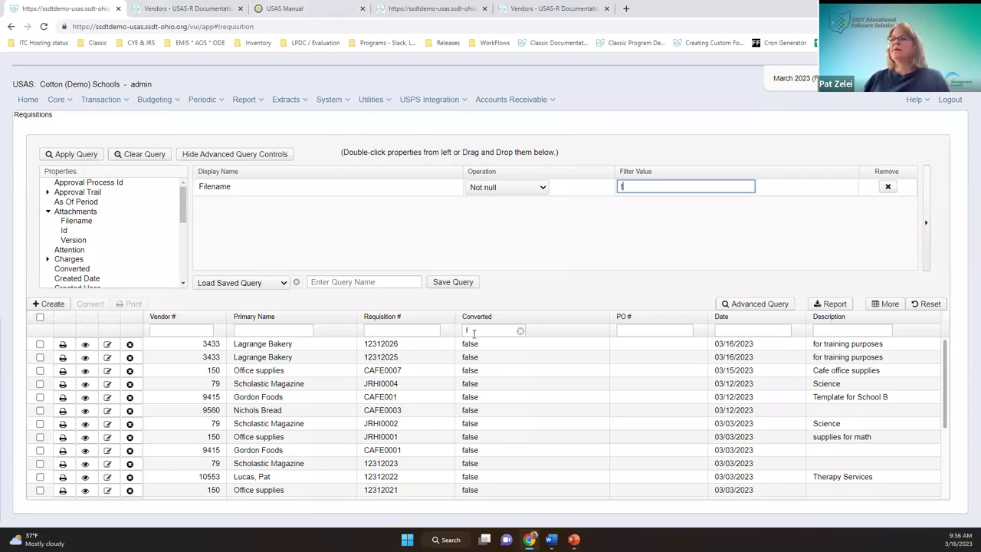
Apply the Filename query to show six requisitions and move Description after Converted.
left_click(76, 154)
right_click(75, 156)
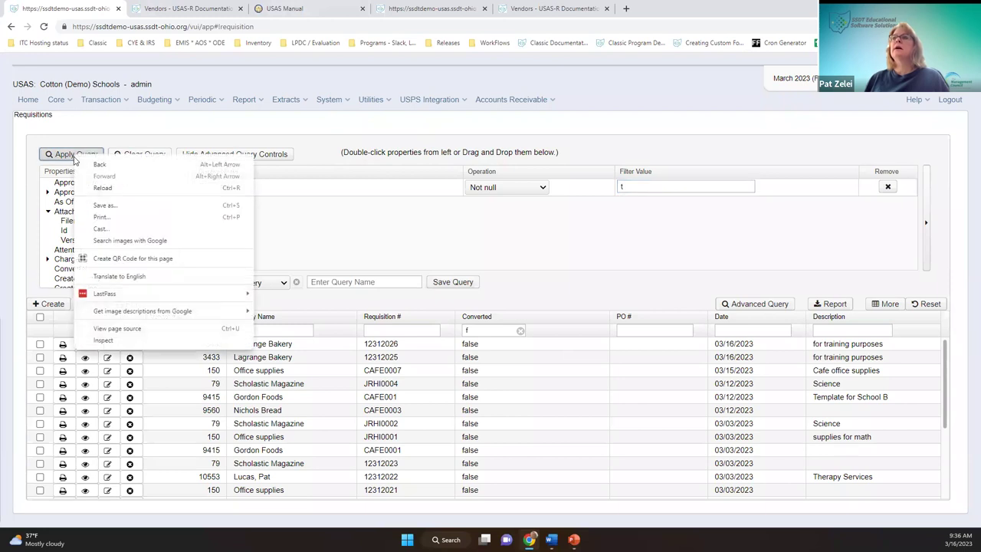
left_click(185, 127)
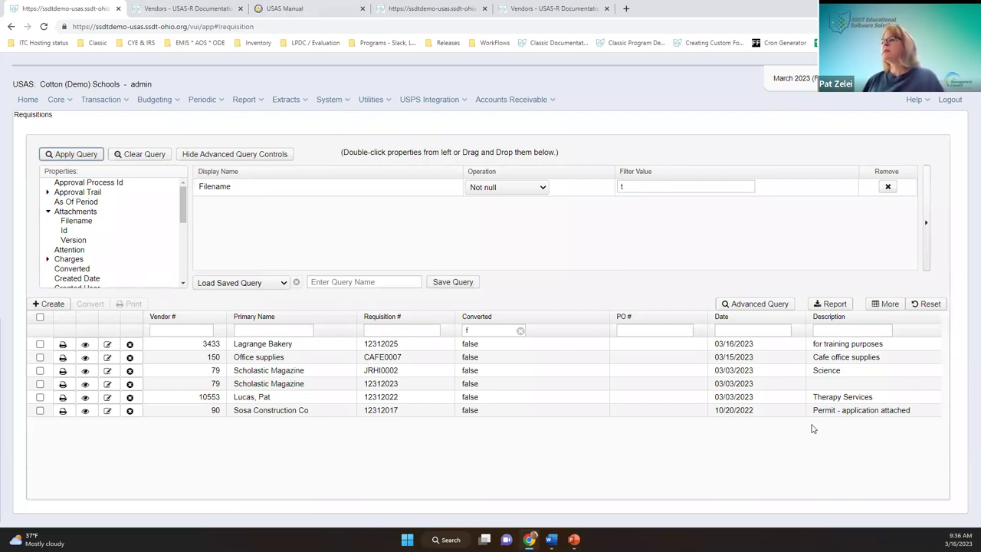
left_click_drag(832, 324, 573, 351)
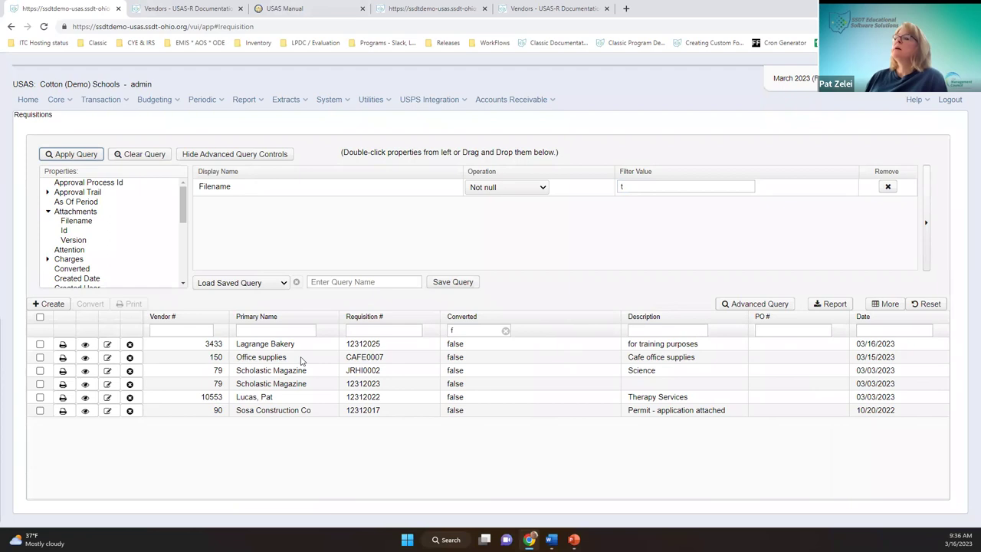
left_click(85, 344)
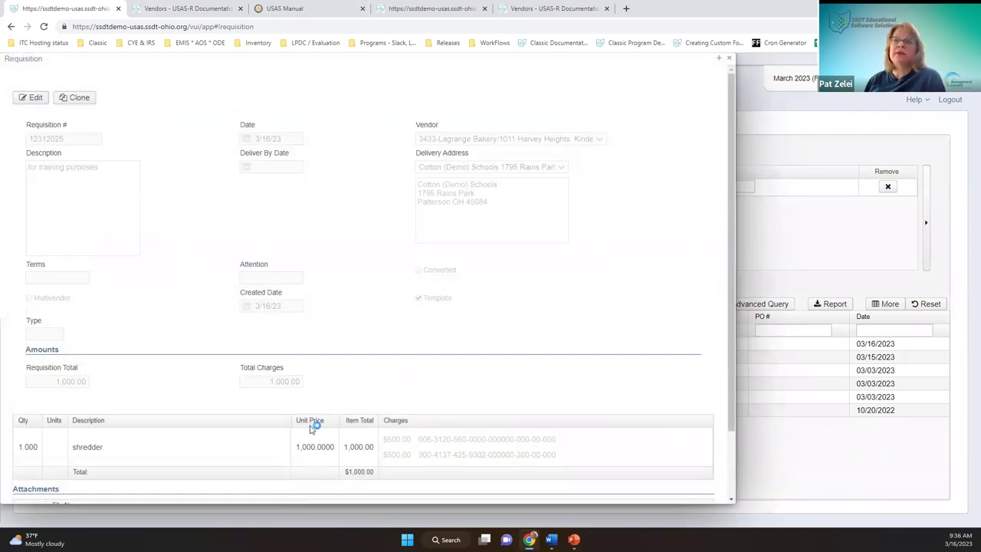
Download and open Order Form.docx from requisition 12312025, then close the detail view.
scroll(173, 434, "down", 2)
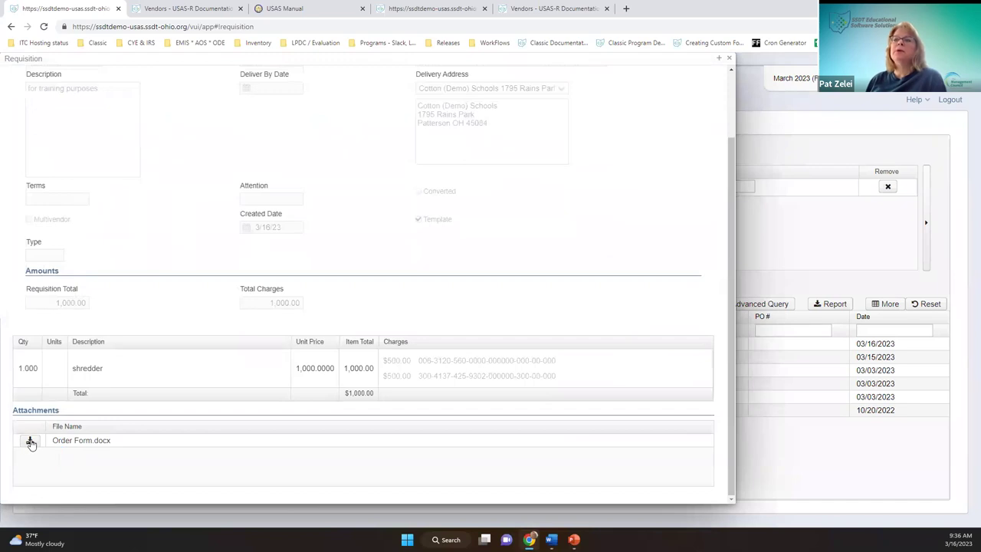
left_click(30, 442)
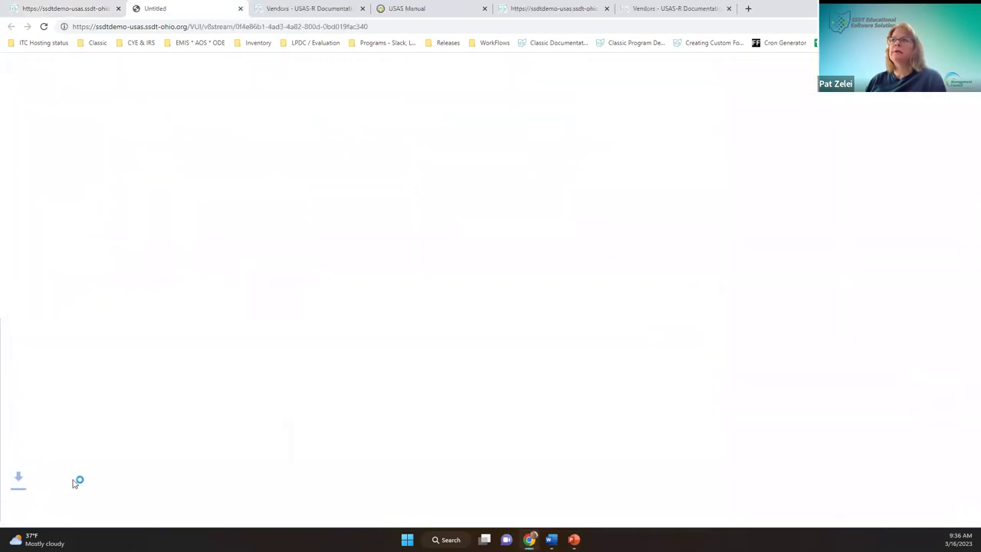
left_click(63, 514)
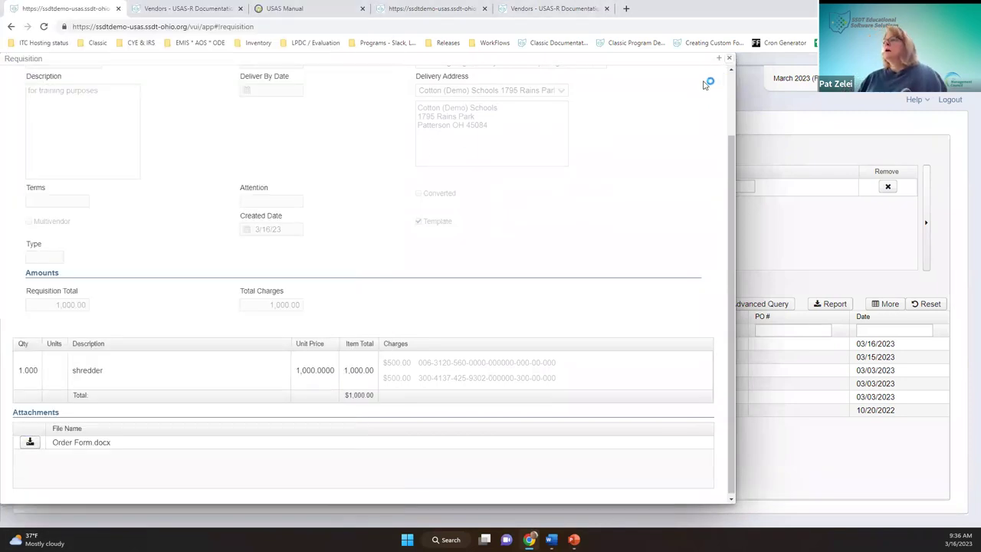
key("Escape")
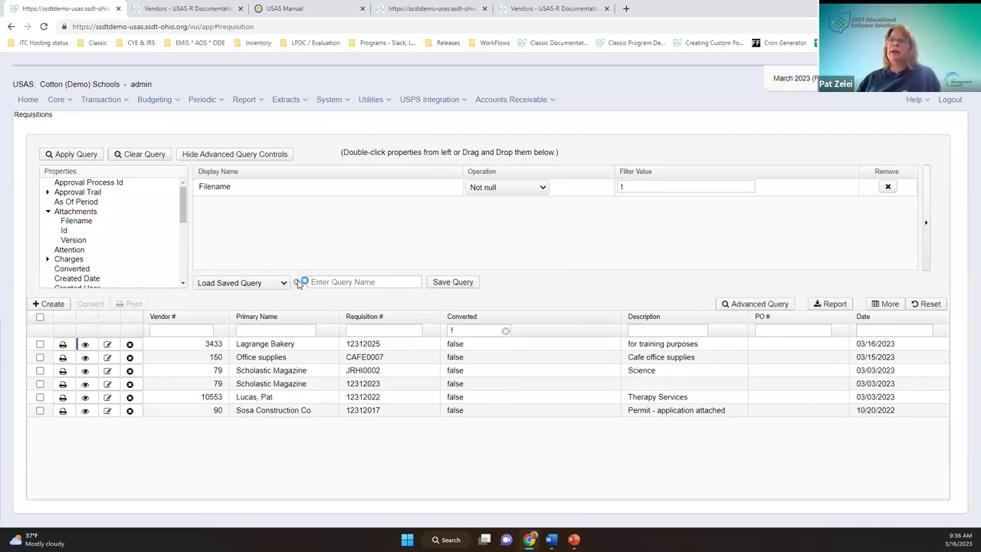
Enter and correct the name for the attachment query.
left_click(386, 282)
type("f")
key("BackSpace")
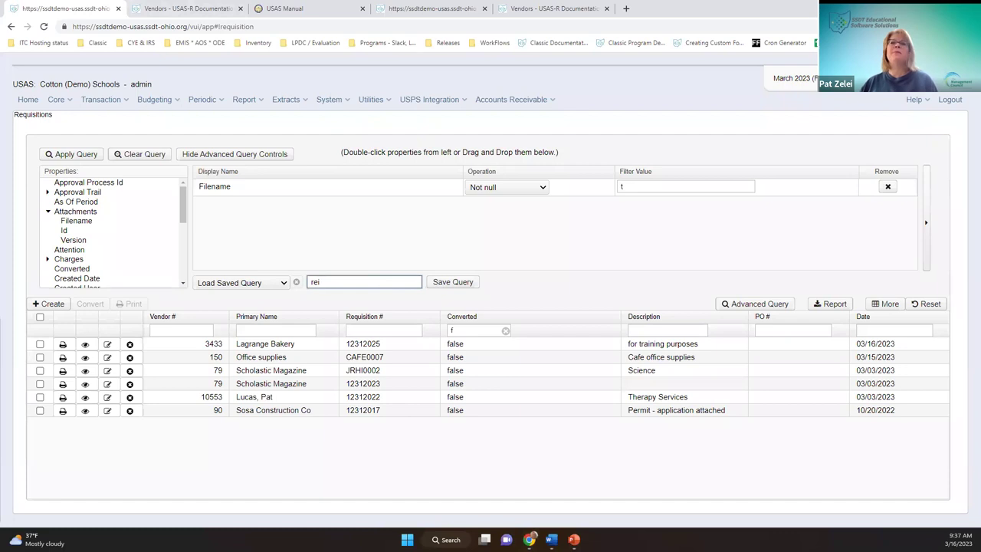
left_click(268, 306)
left_click(331, 280)
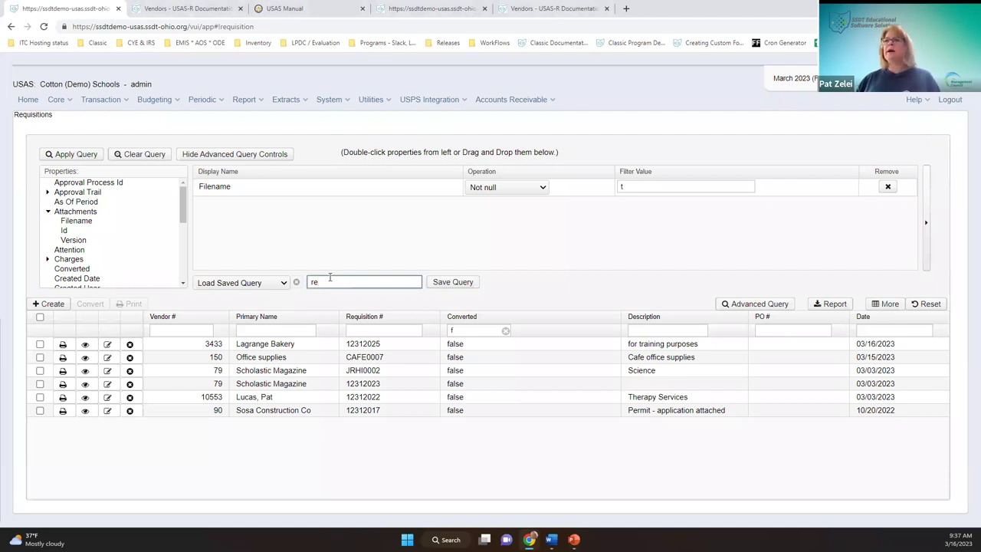
key("BackSpace")
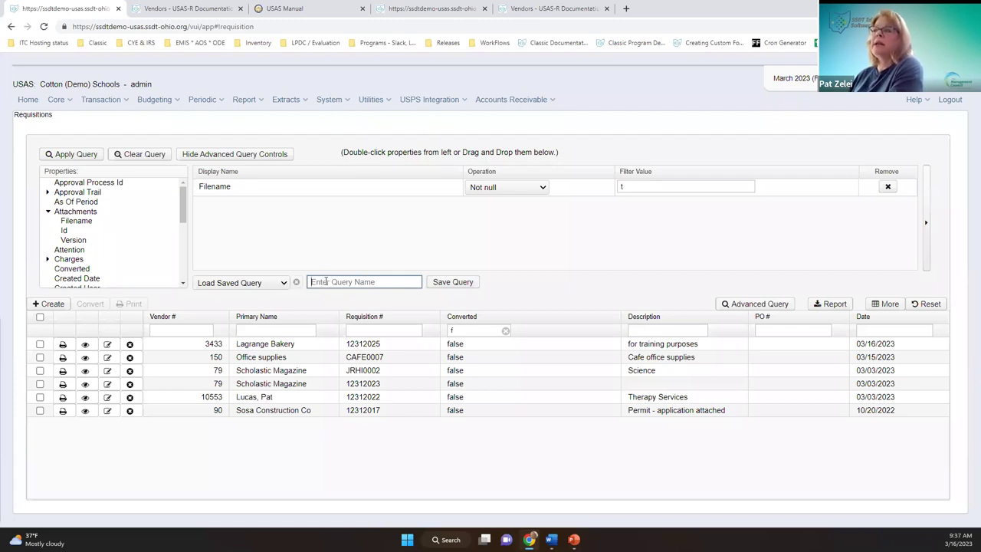
Load the Reqs with Attachments query, clear its conditions, and hide the query builder.
left_click(285, 283)
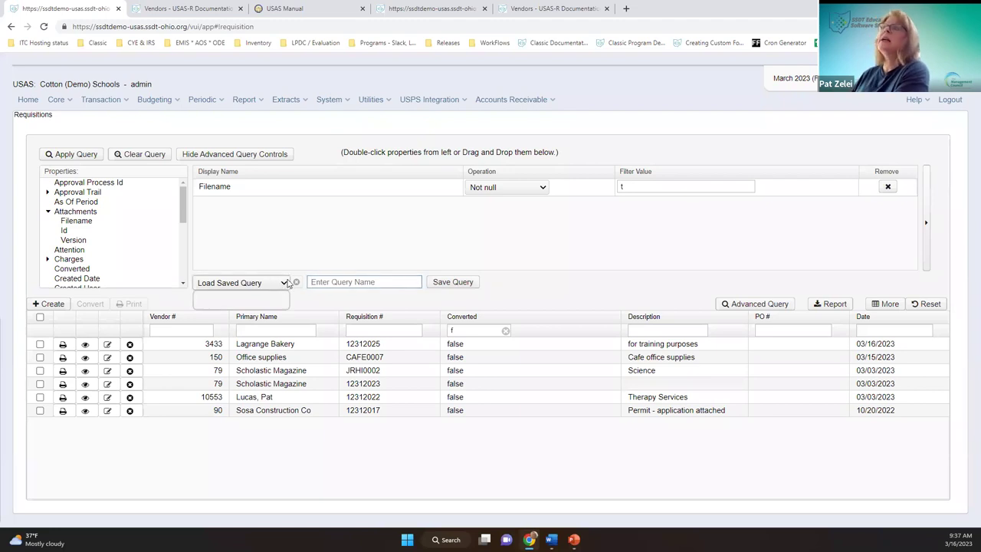
left_click(278, 305)
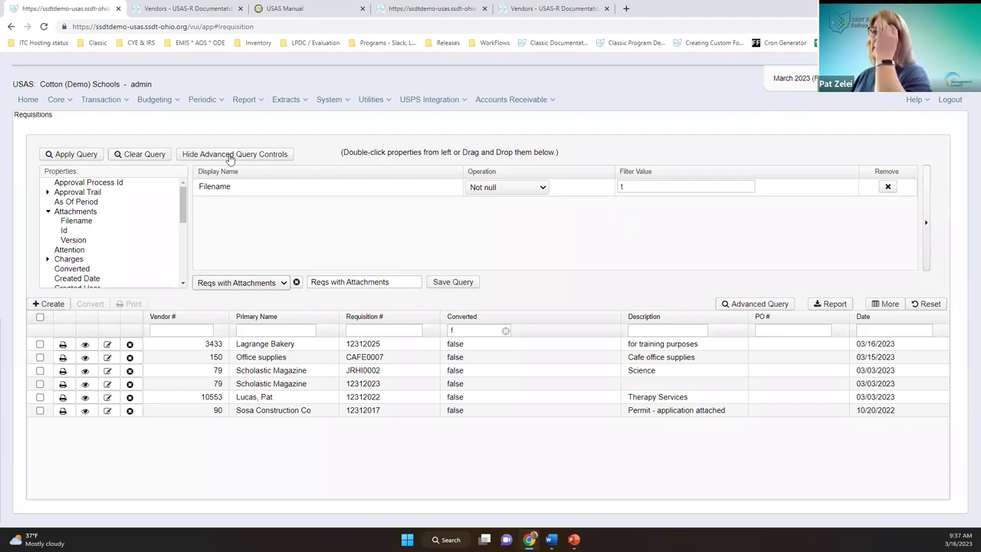
left_click(160, 159)
left_click(242, 157)
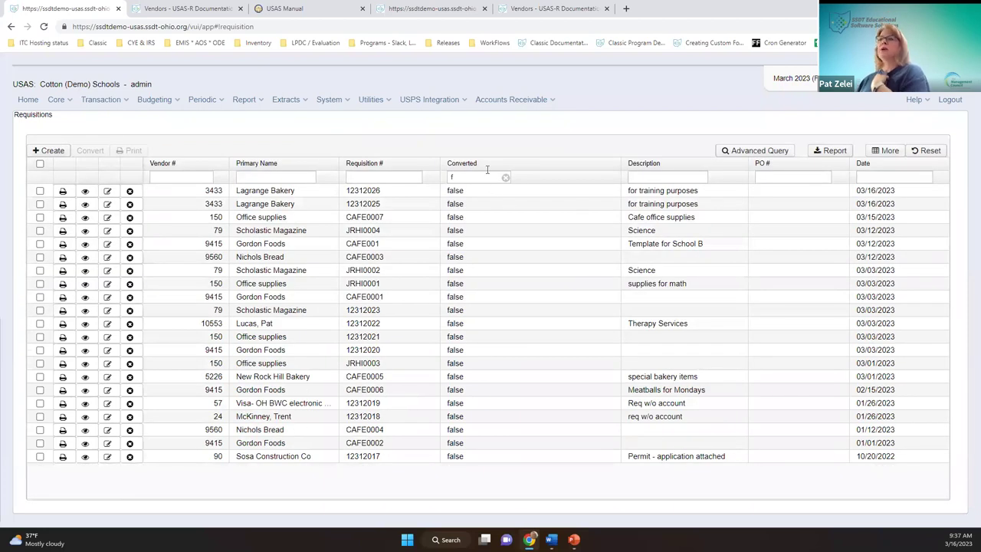
Reload and apply the Reqs with Attachments query, narrowing the grid to six requisitions.
right_click(762, 155)
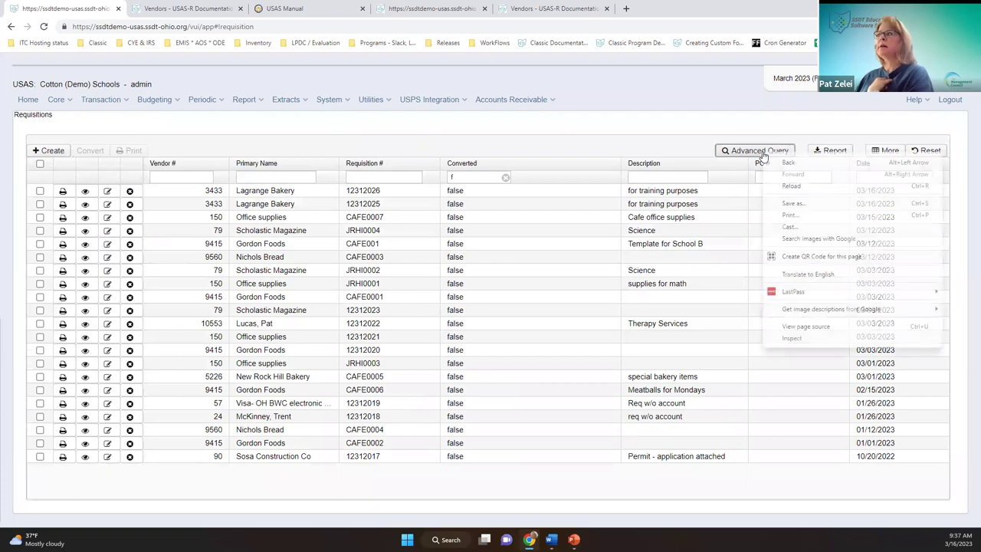
left_click(735, 157)
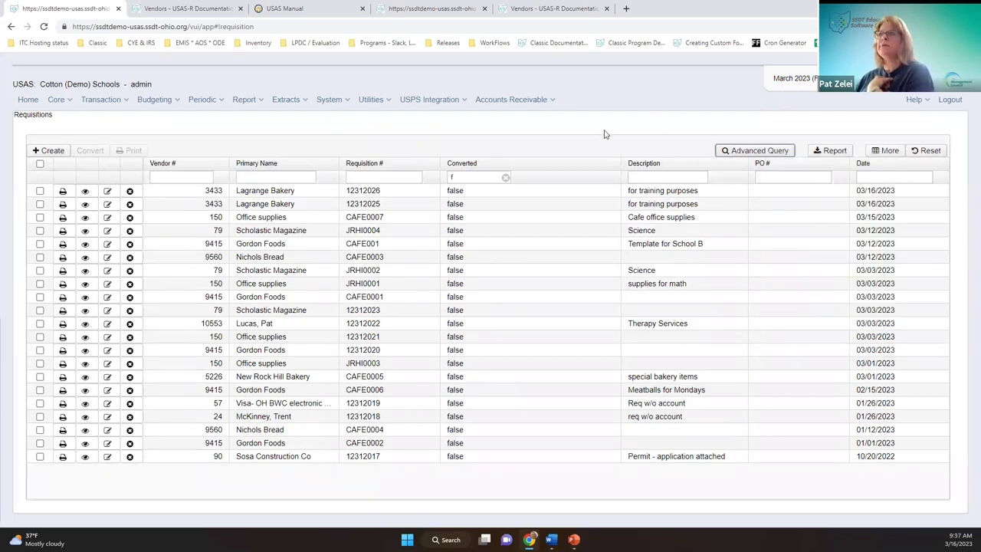
left_click(249, 283)
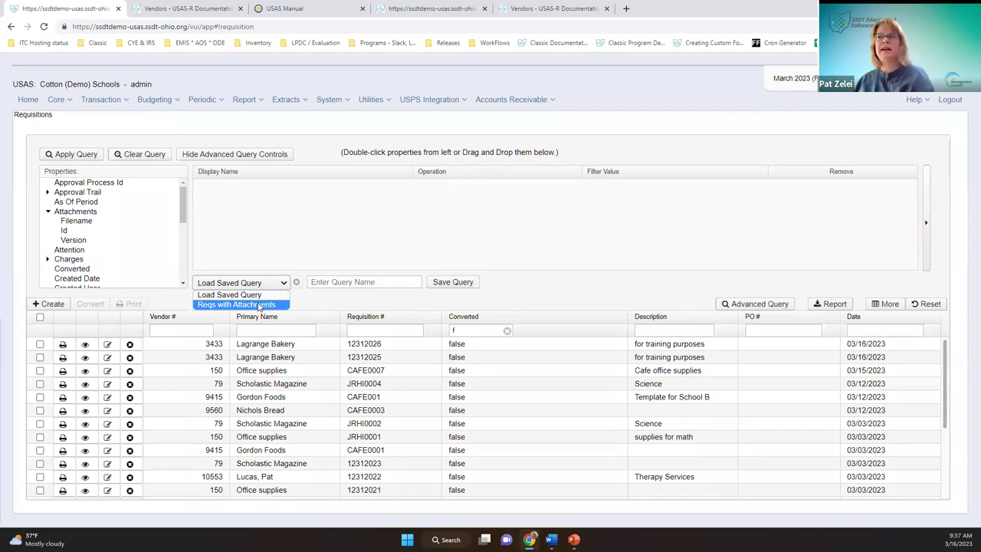
left_click(259, 305)
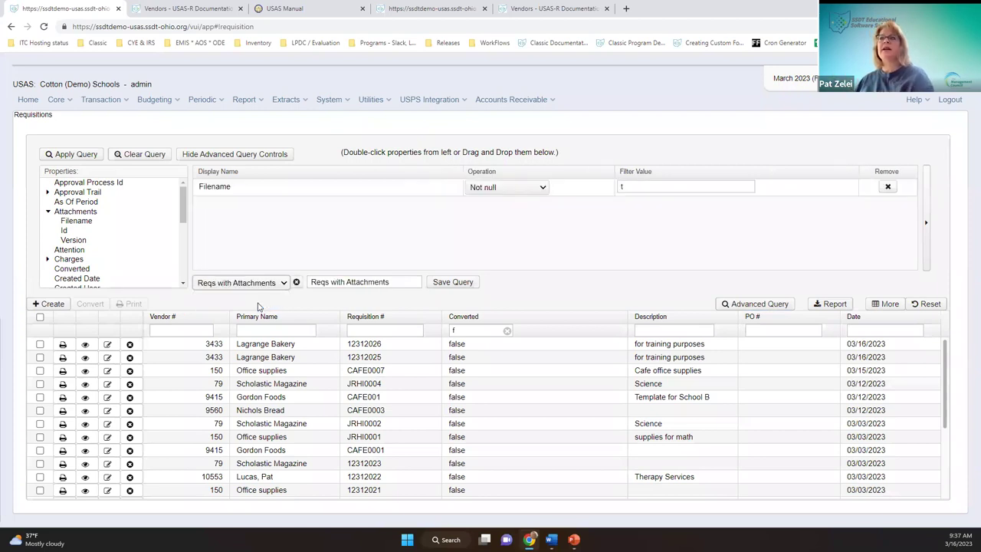
left_click(51, 155)
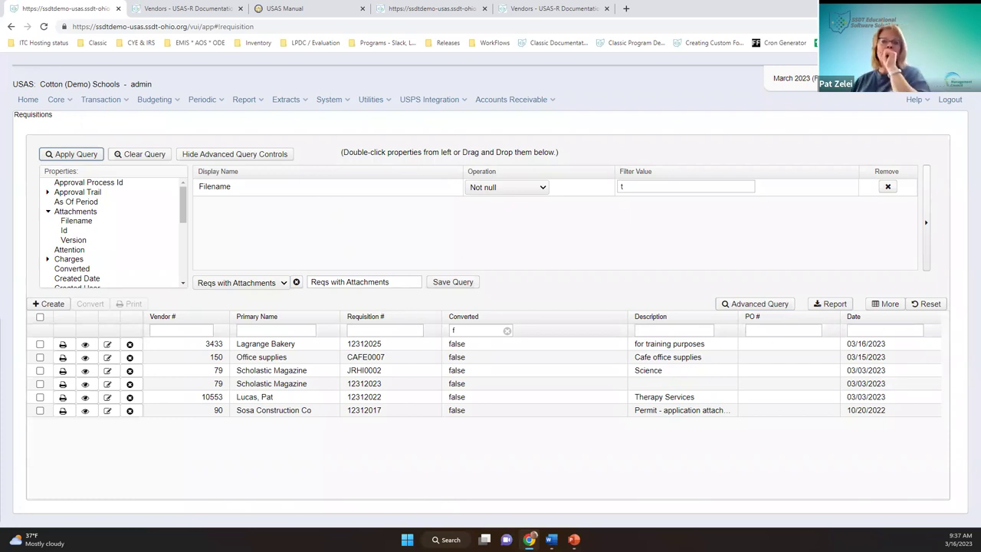
Open the SSDT Requisition Detail Report from Report Manager in the Custom Report Creator.
left_click(247, 99)
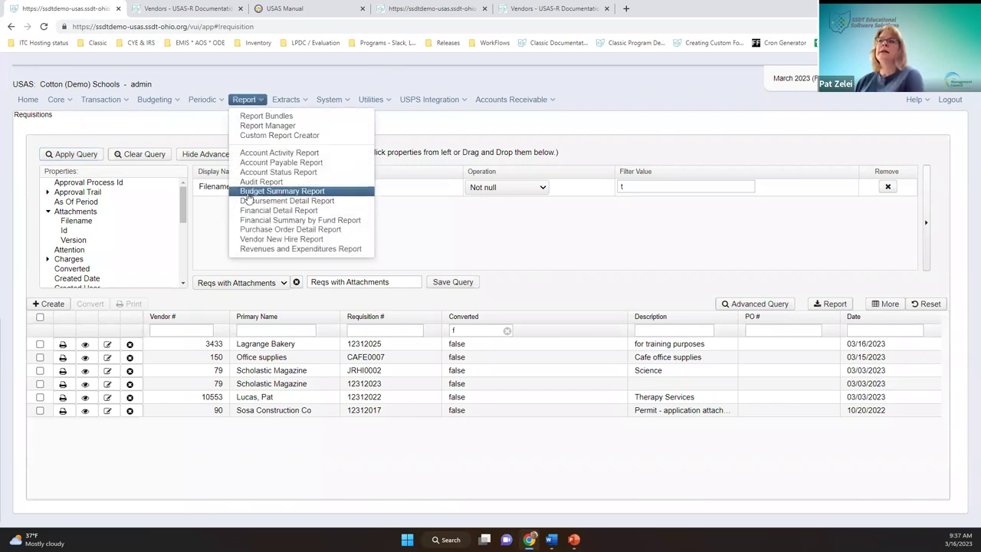
left_click(267, 126)
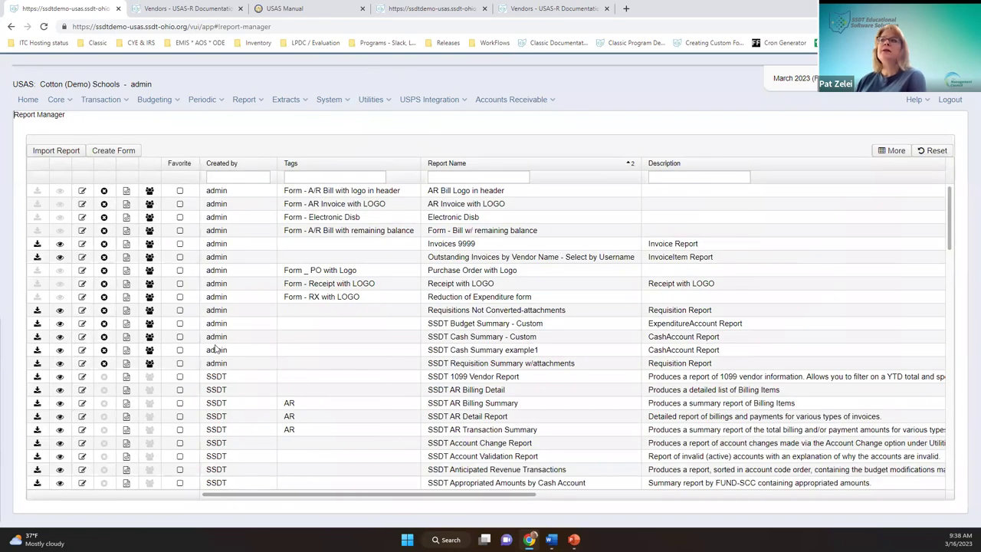
scroll(452, 328, "down", 10)
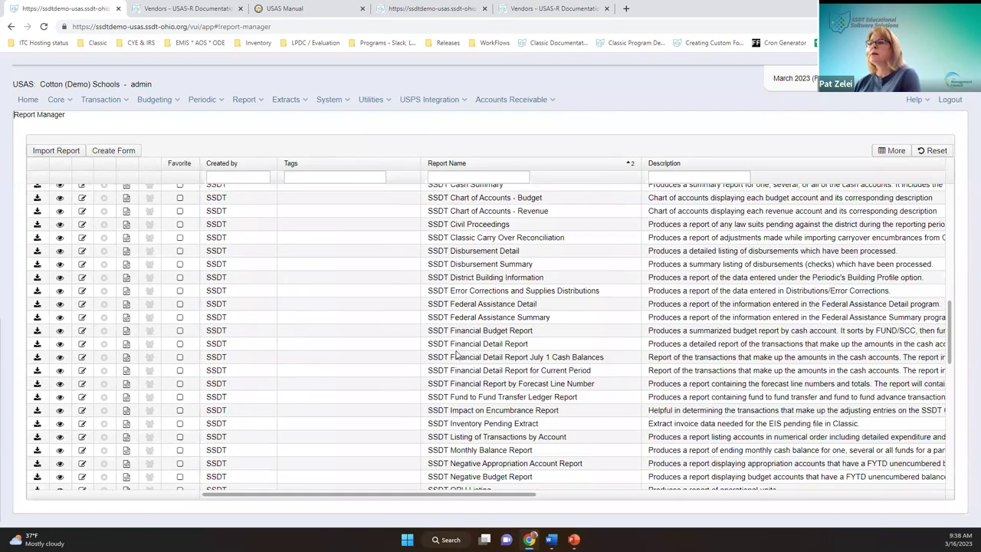
scroll(457, 354, "down", 3)
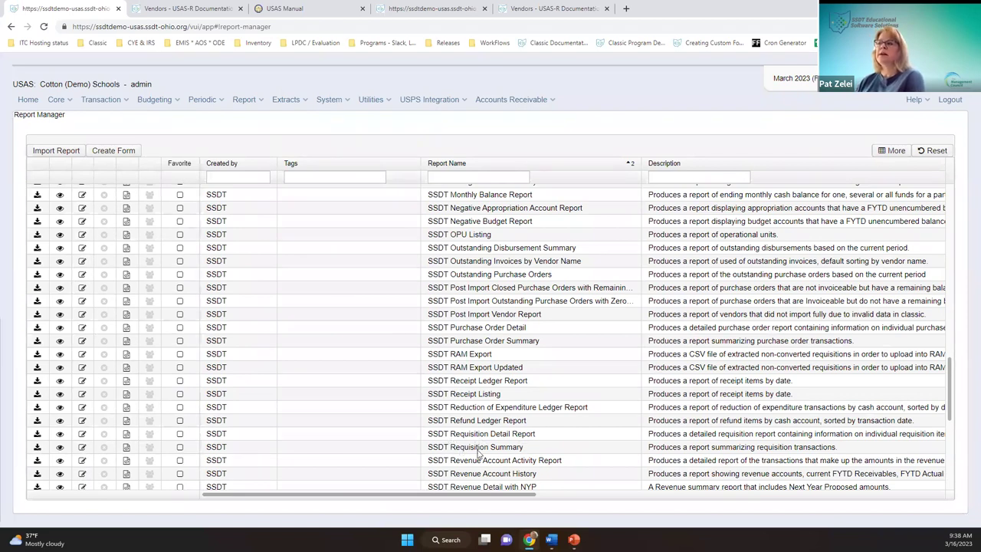
left_click(59, 435)
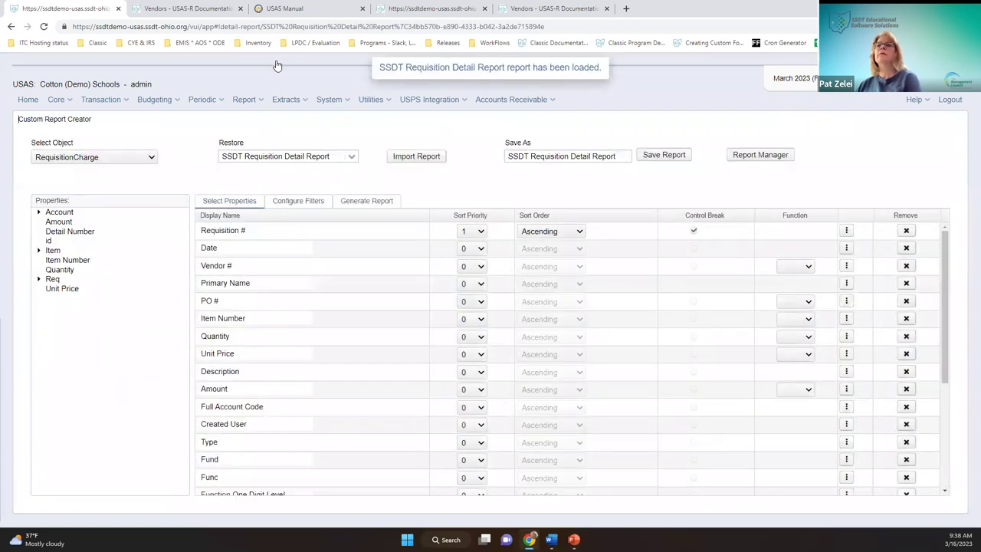
left_click(38, 251)
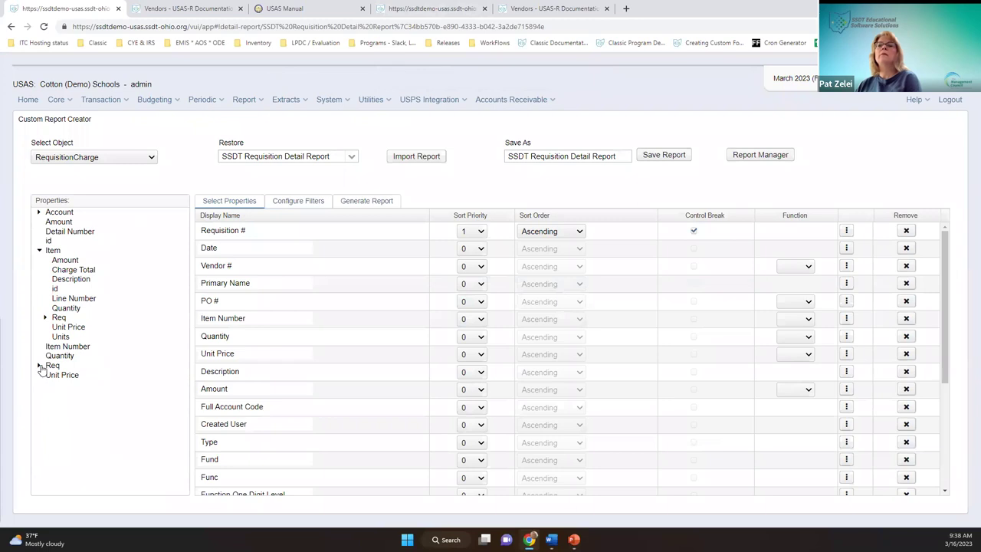
Review the expanded Item properties, then go to the public USAS reports library via Help.
scroll(331, 434, "down", 1)
scroll(331, 434, "down", 5)
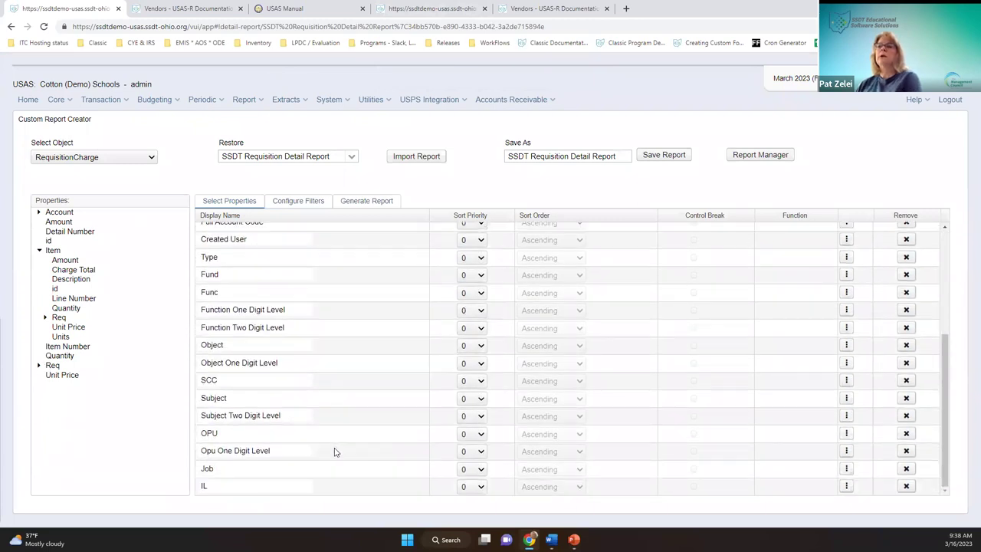
scroll(190, 399, "up", 6)
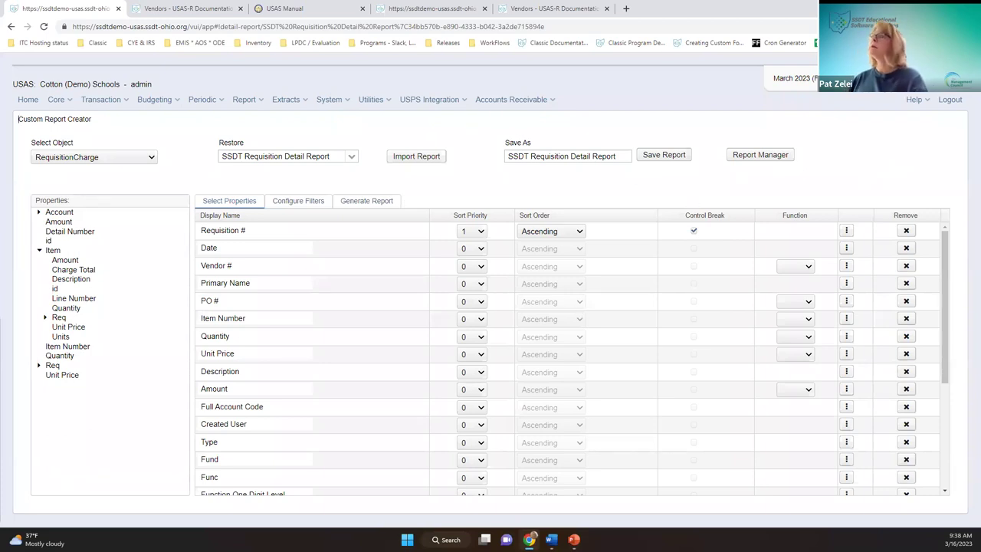
left_click(914, 100)
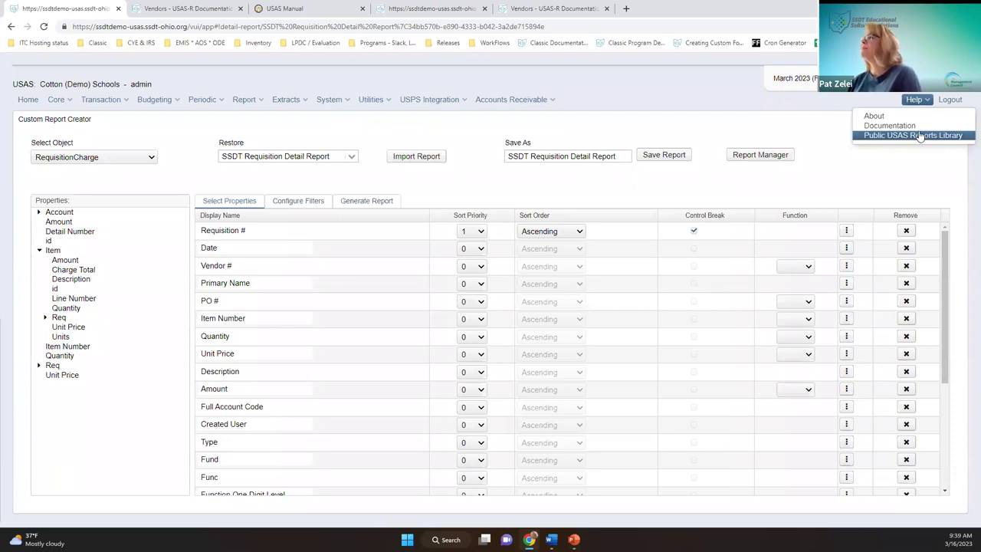
left_click(919, 137)
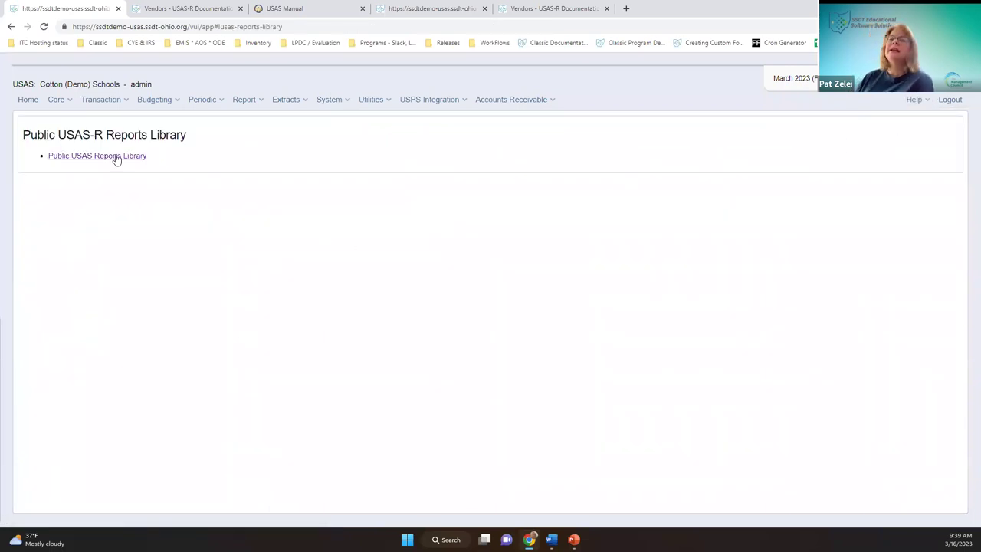
Open the wiki's Public Shared USAS-R Reports Library and scroll to the Transaction-Based Reports downloads.
left_click(116, 156)
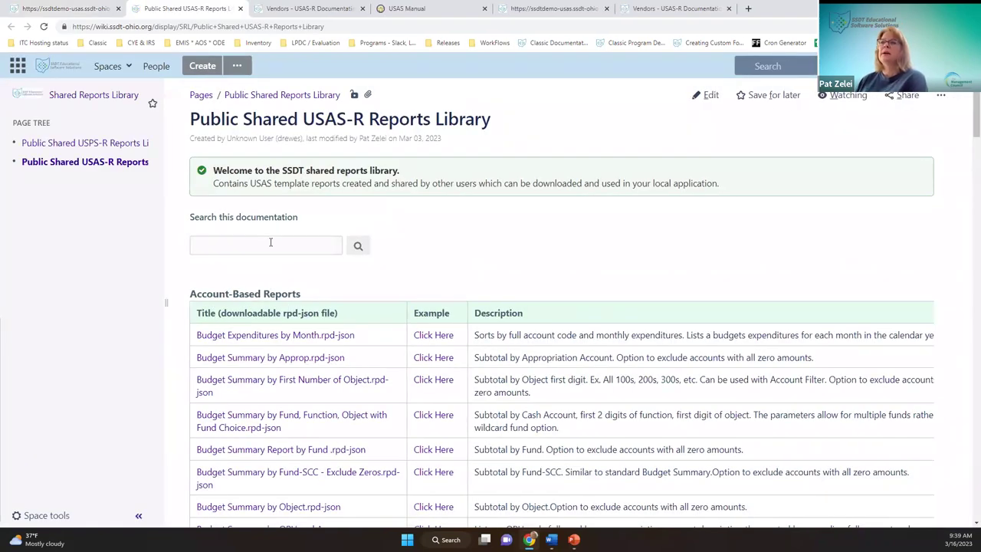
scroll(248, 332, "down", 3)
scroll(241, 316, "down", 6)
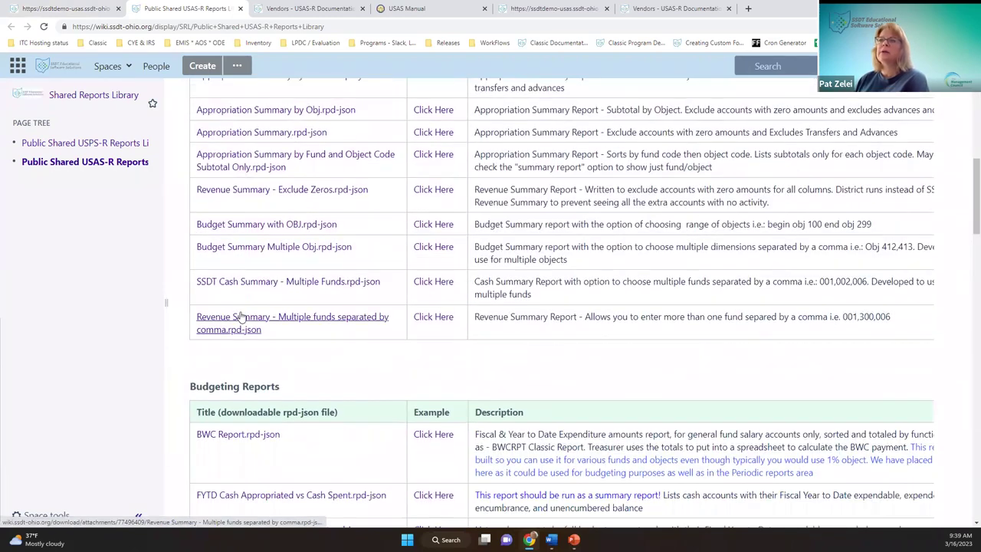
scroll(242, 316, "down", 9)
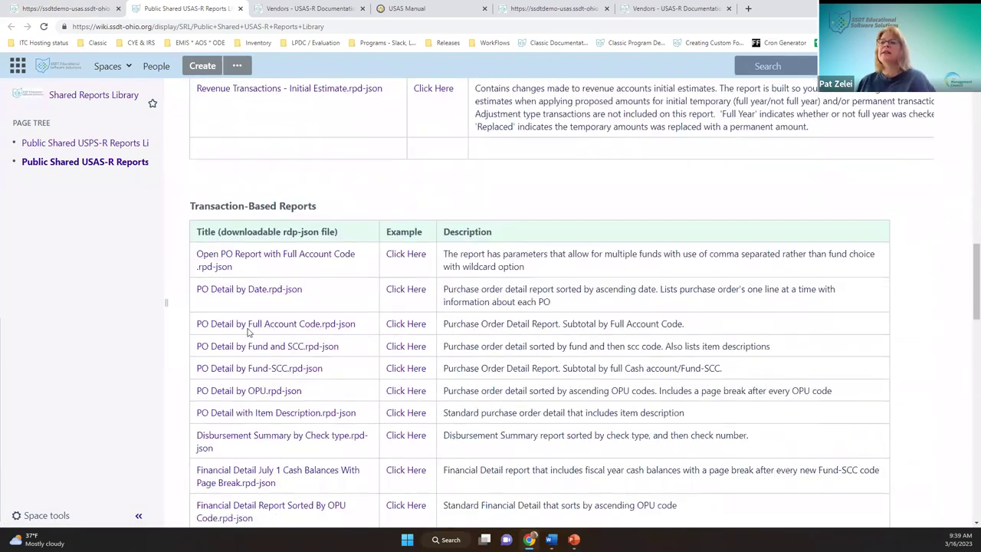
scroll(247, 332, "down", 3)
scroll(247, 373, "down", 2)
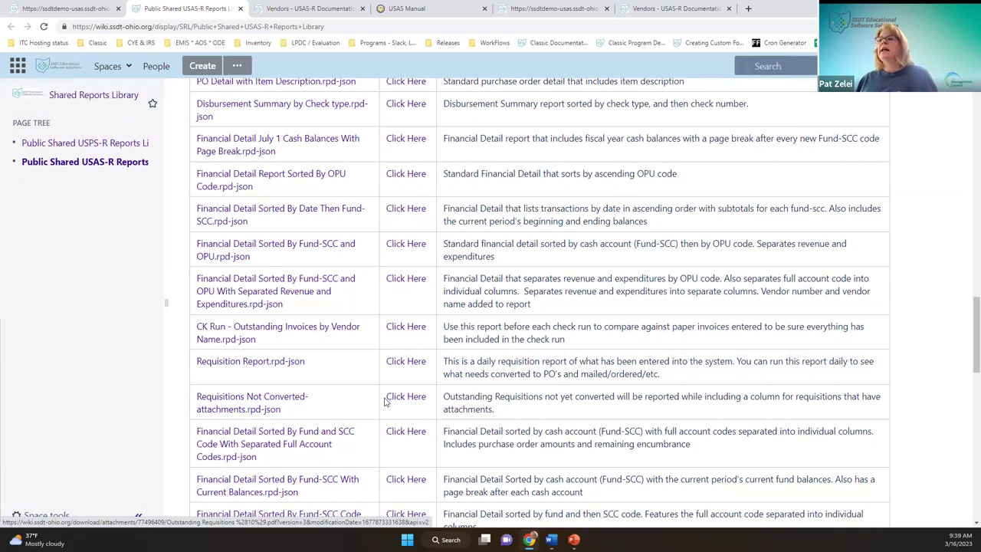
left_click(386, 400)
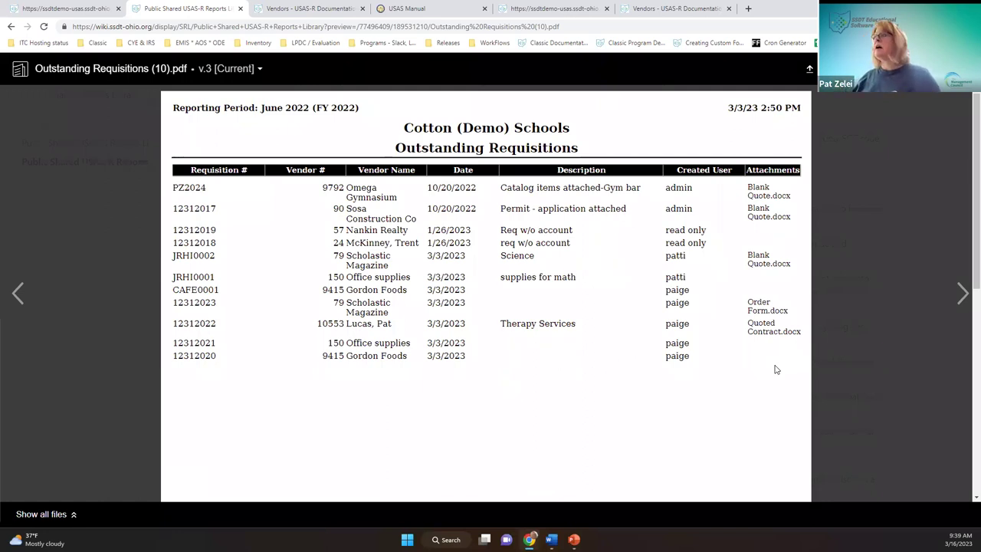
key("Escape")
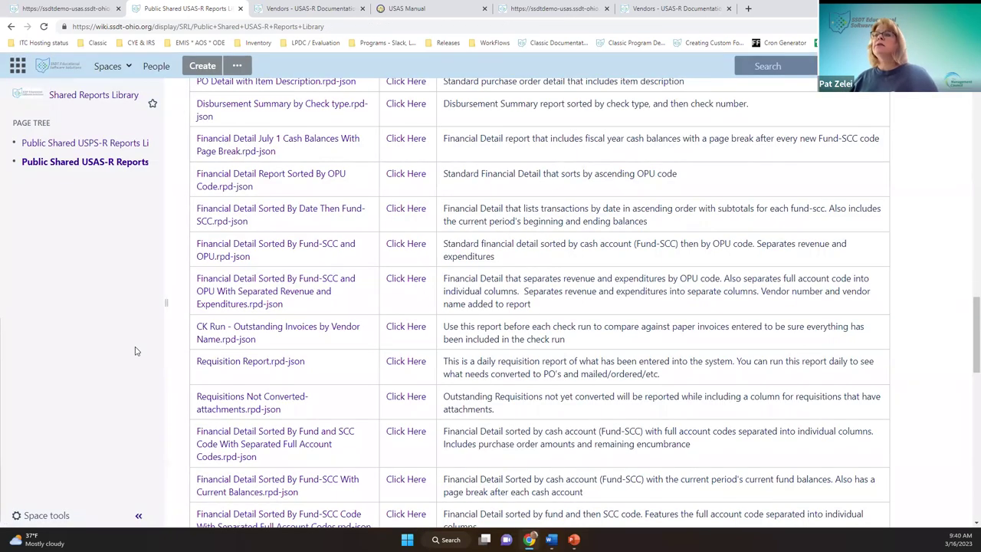
left_click(415, 364)
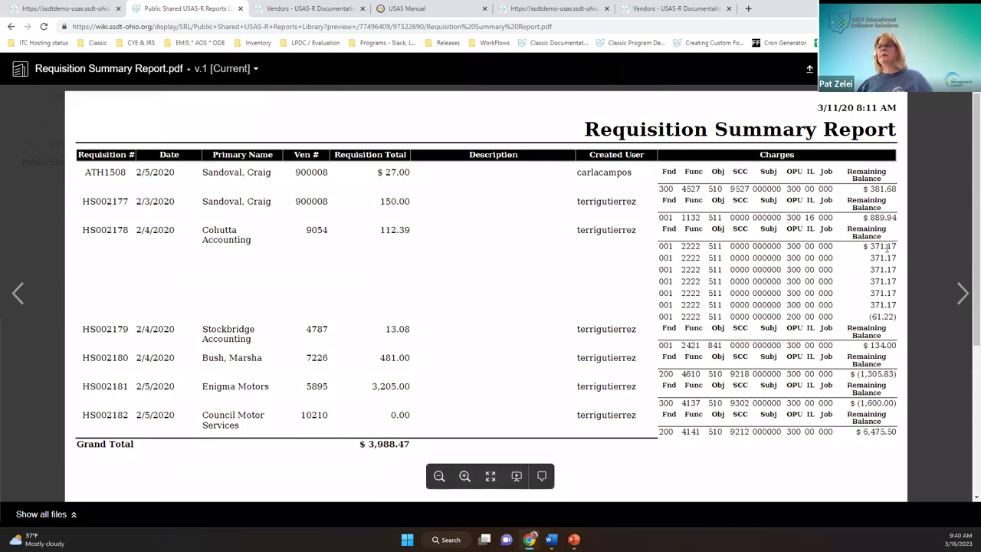
Close the Requisition Summary Report PDF preview and return to the USAS-R tab.
key("Escape")
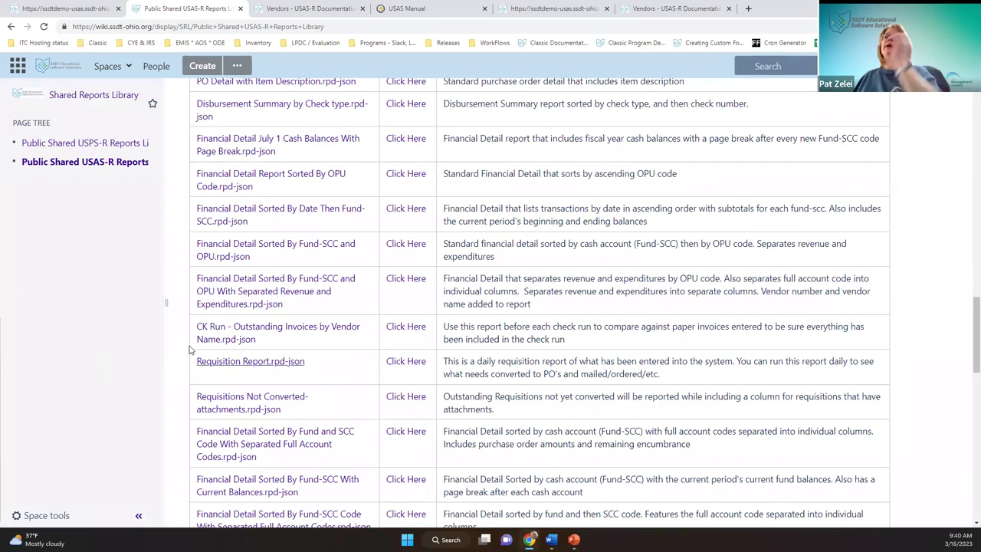
scroll(445, 270, "up", 1)
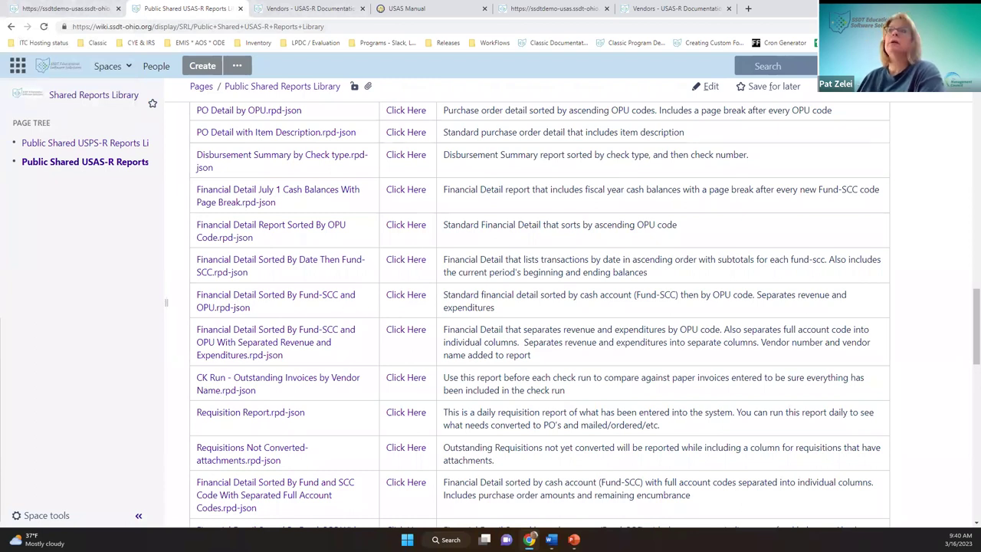
left_click(31, 7)
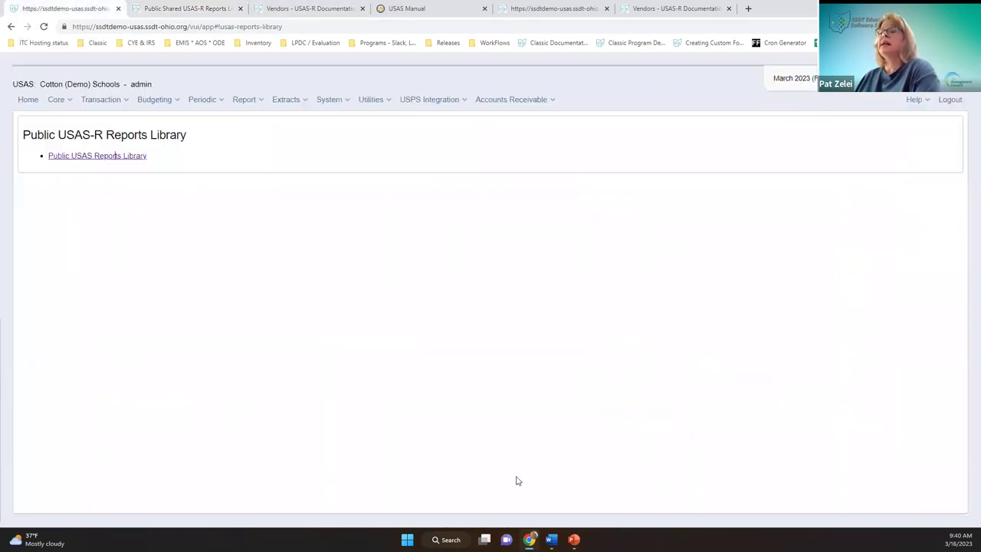
left_click(105, 100)
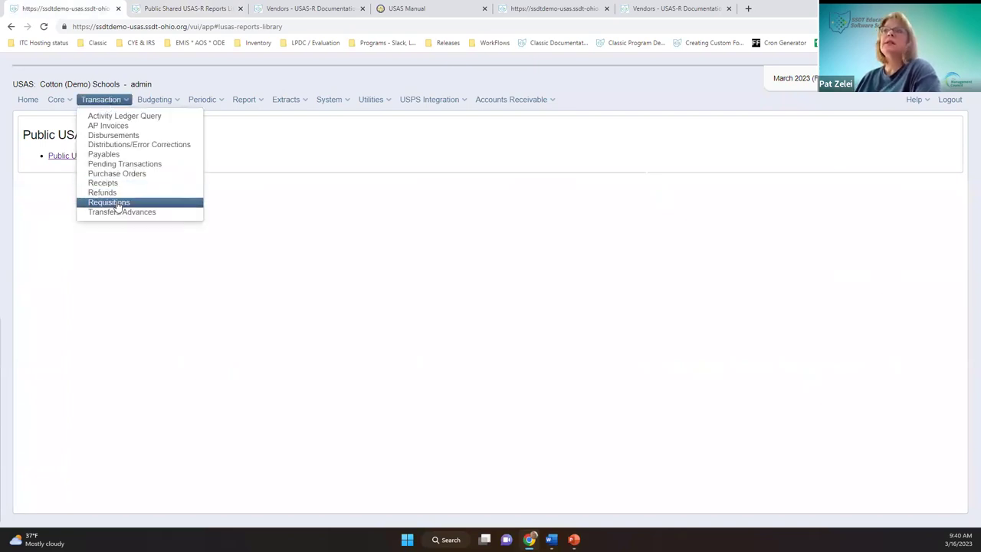
Go to the Requisitions list, then open the Report Manager with its admin and SSDT saved reports.
left_click(115, 202)
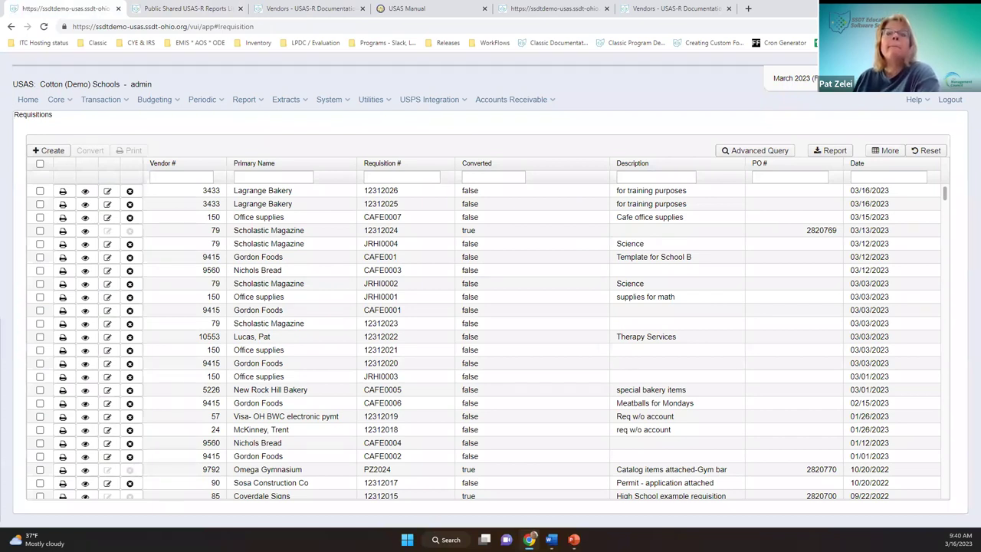
left_click(243, 100)
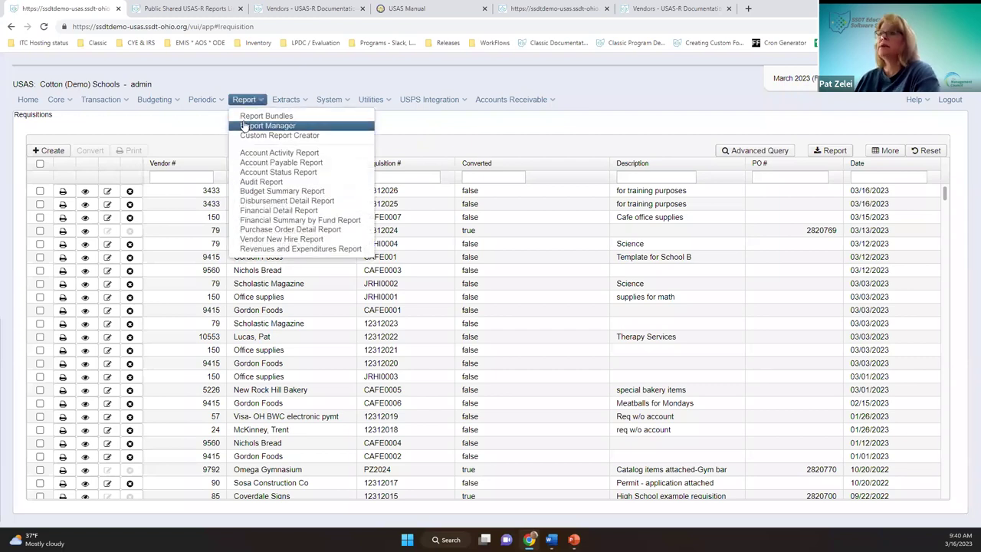
left_click(246, 126)
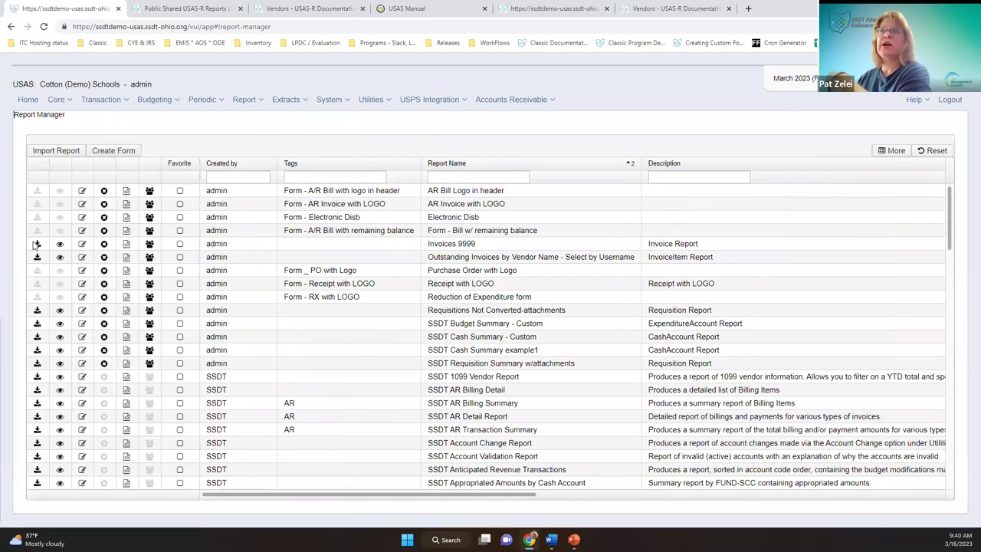
left_click(66, 151)
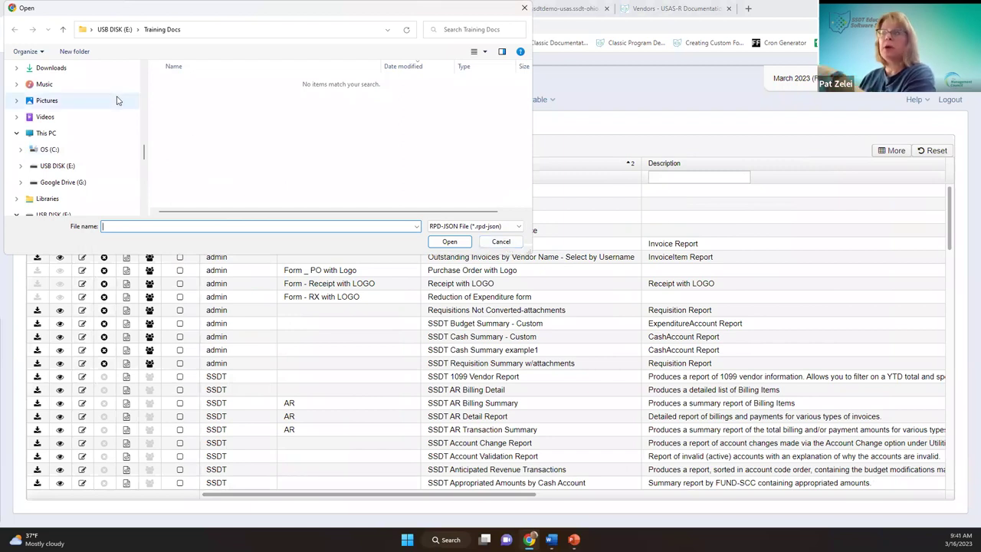
Cancel the import, filter reports by name 'ssdt r', and run SSDT Requisition Detail Report.
left_click(524, 8)
left_click(453, 178)
type("ss")
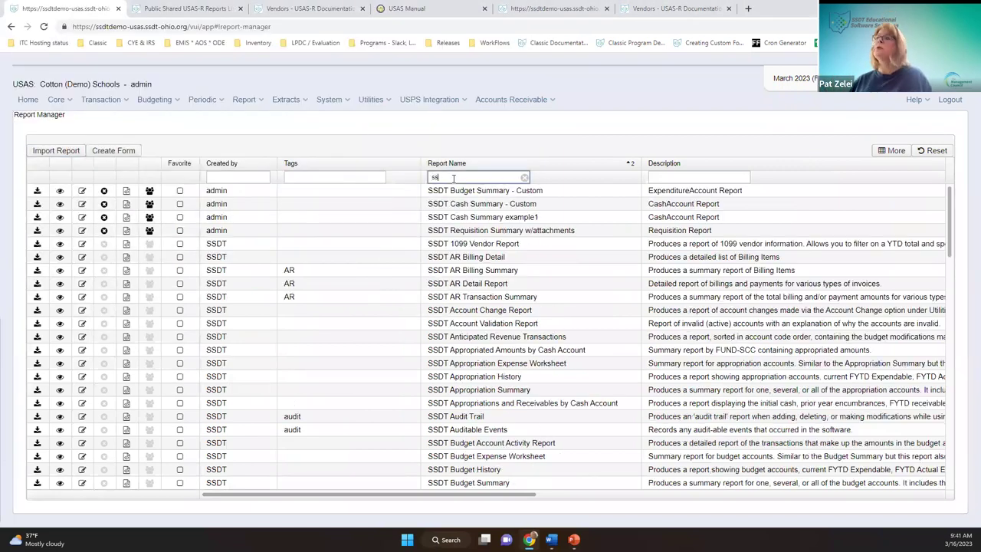
type("dt r")
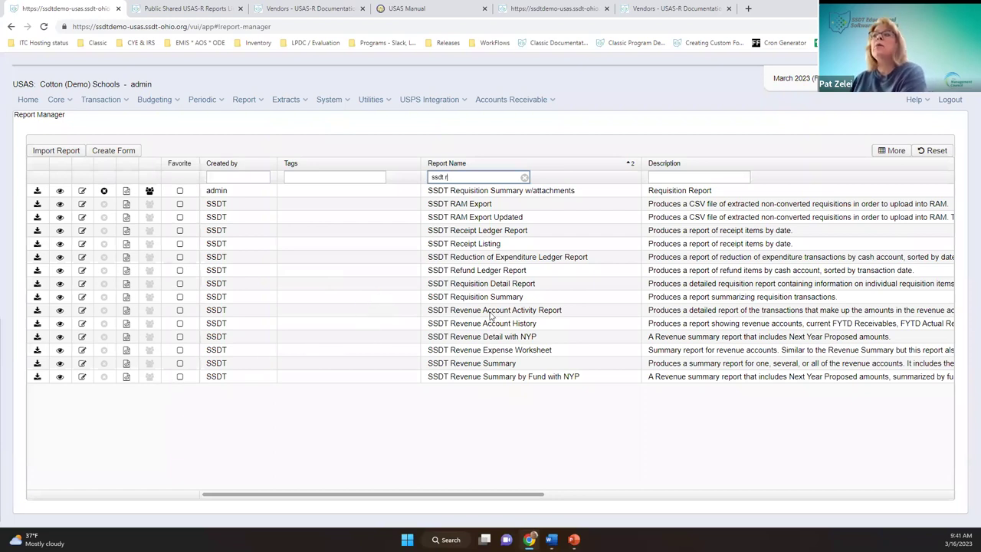
left_click(37, 282)
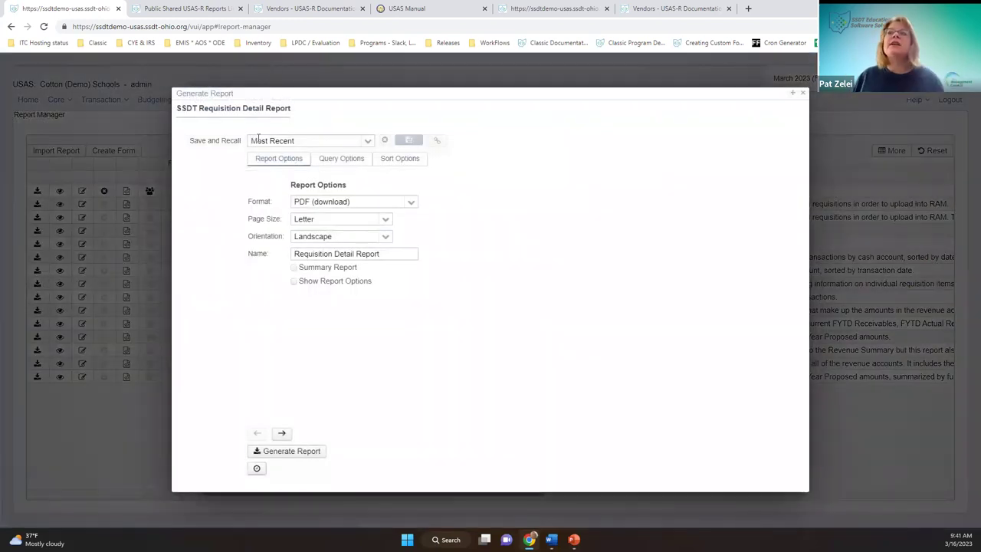
left_click(339, 162)
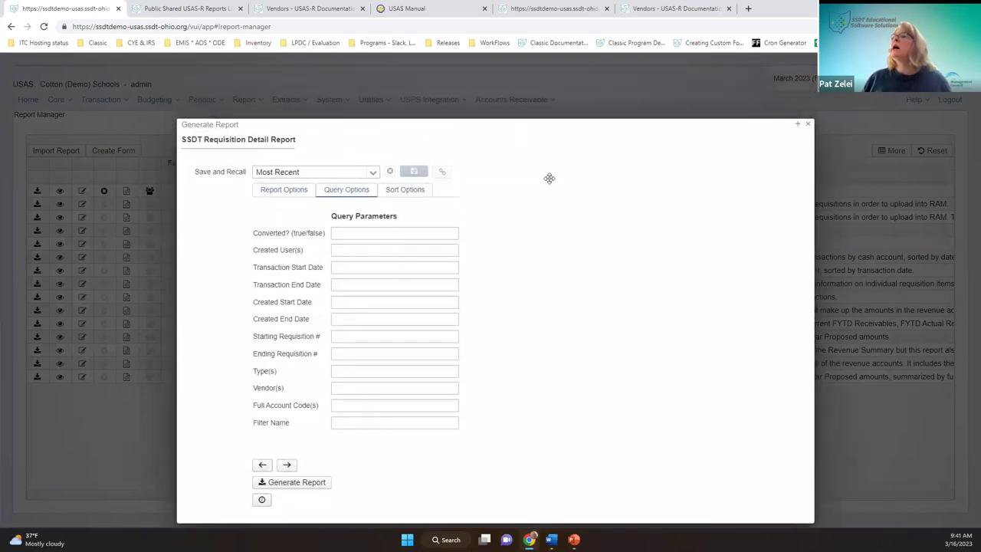
left_click(817, 181)
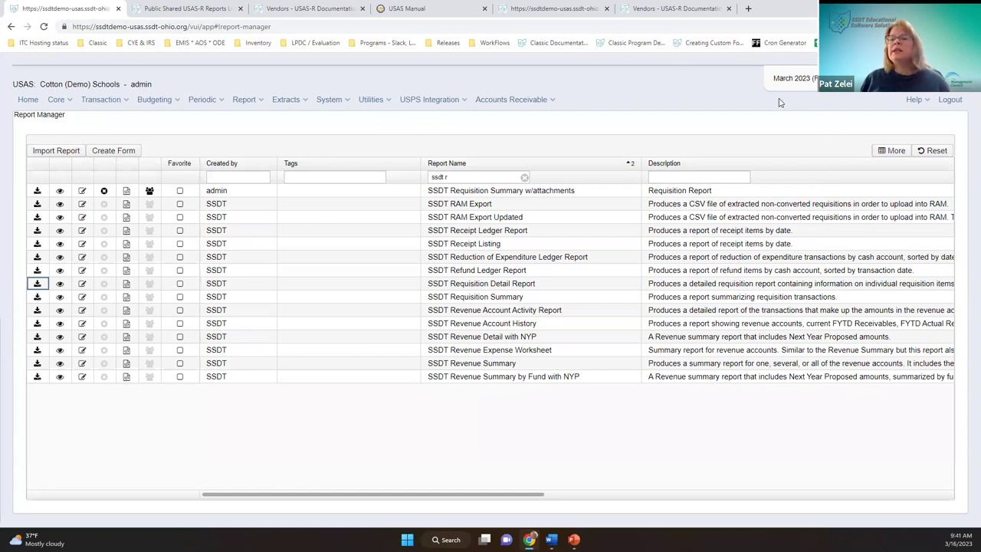
left_click(36, 284)
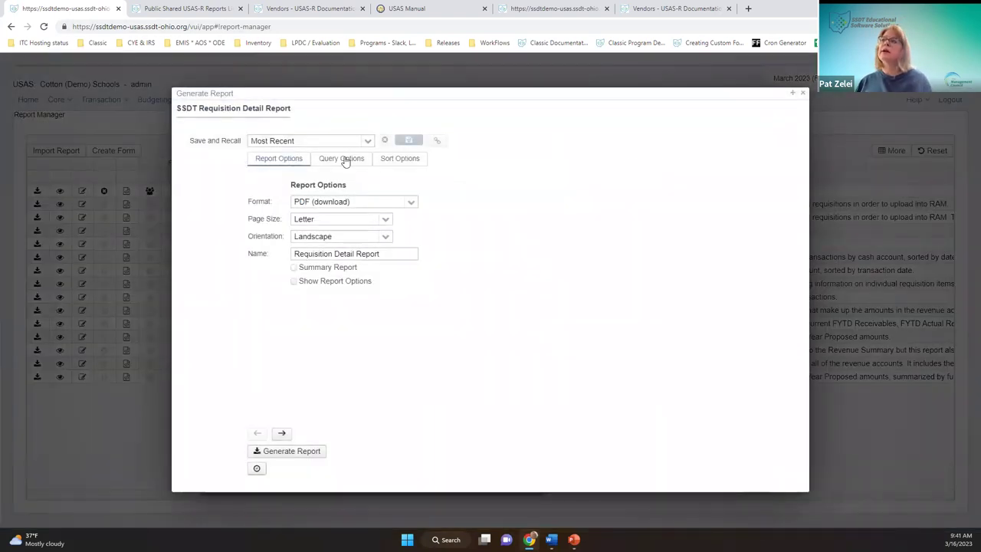
left_click(341, 159)
left_click(366, 240)
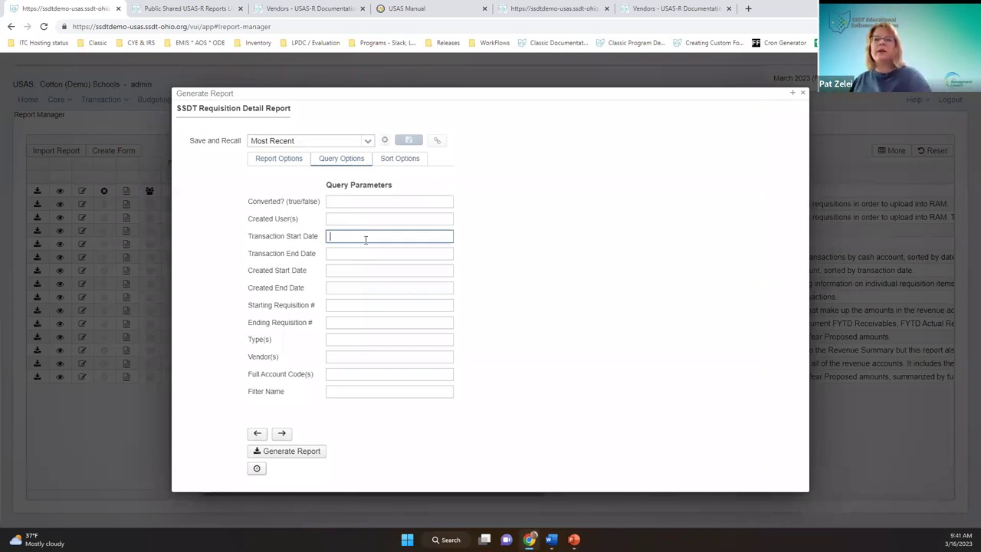
left_click(802, 93)
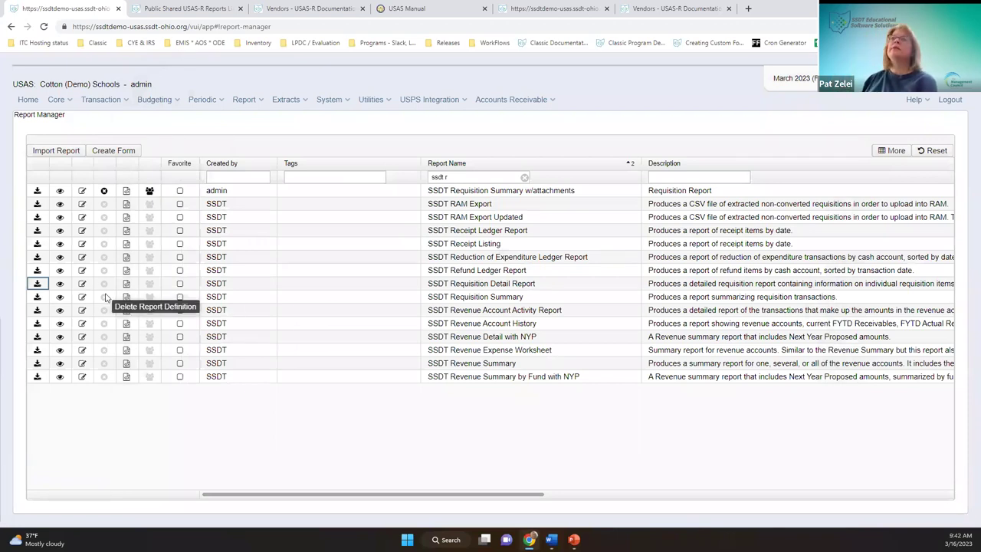
left_click(92, 101)
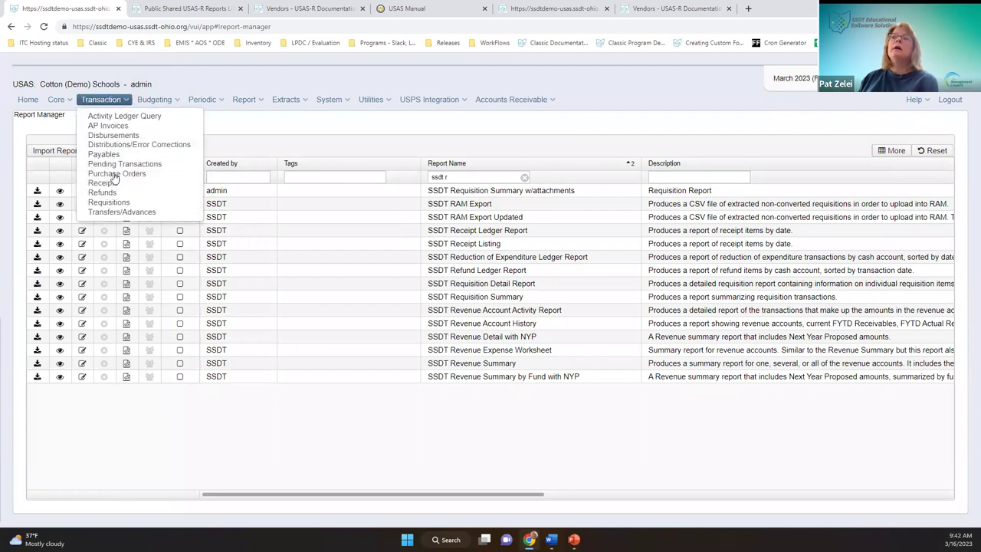
Open the Requisitions grid and filter the Converted column to show unconverted requisitions.
left_click(106, 203)
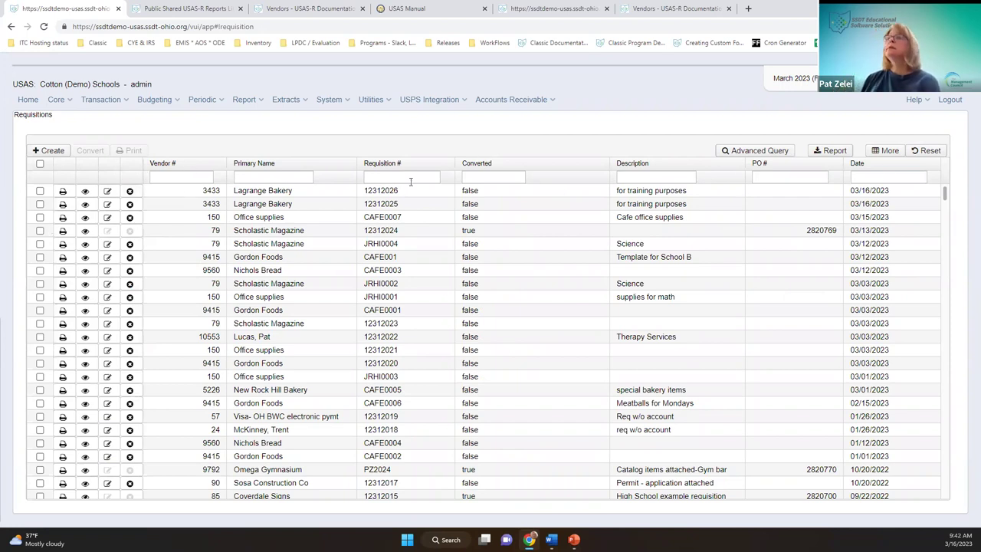
left_click(480, 177)
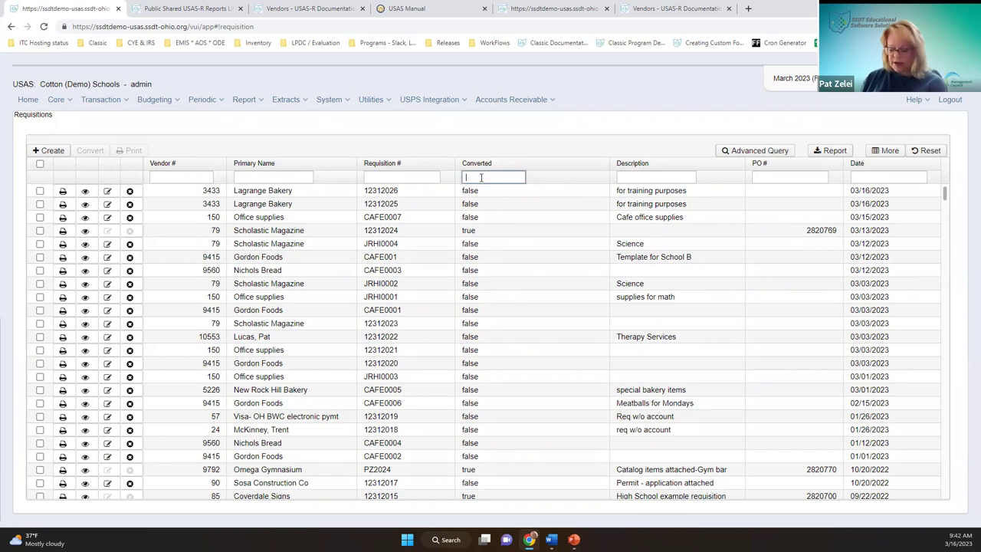
type("t")
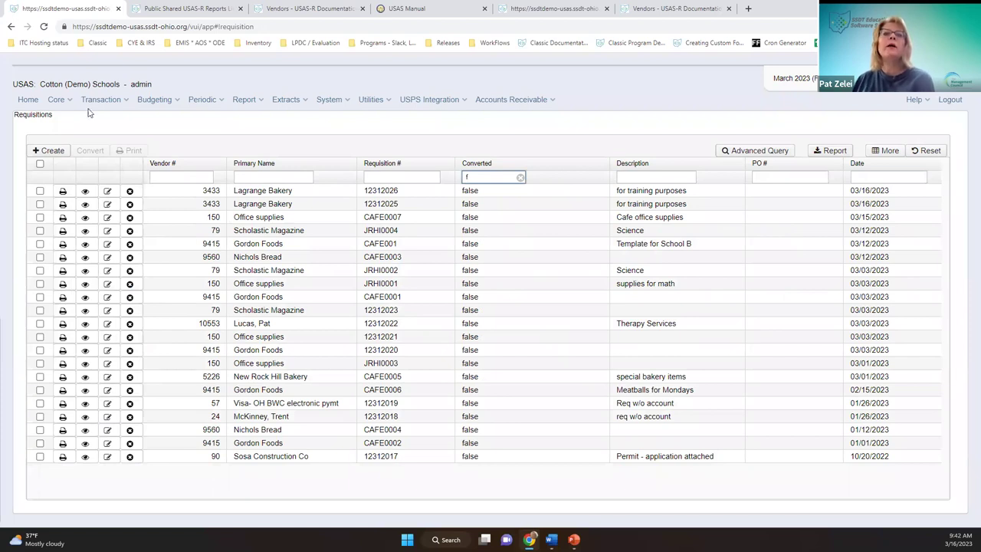
Check CAFE0001, 12312020 and 12312025, in that order, for conversion.
left_click(40, 204)
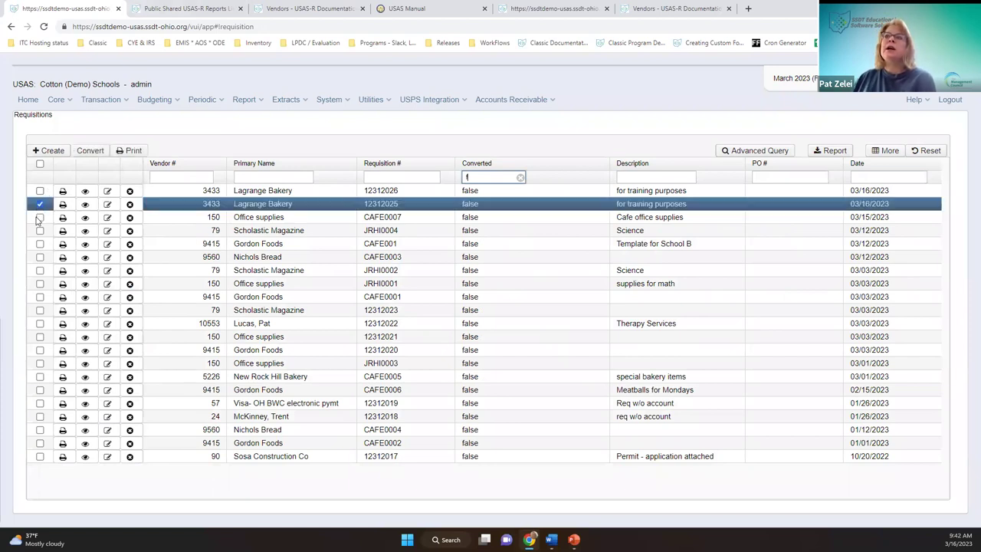
left_click(40, 217)
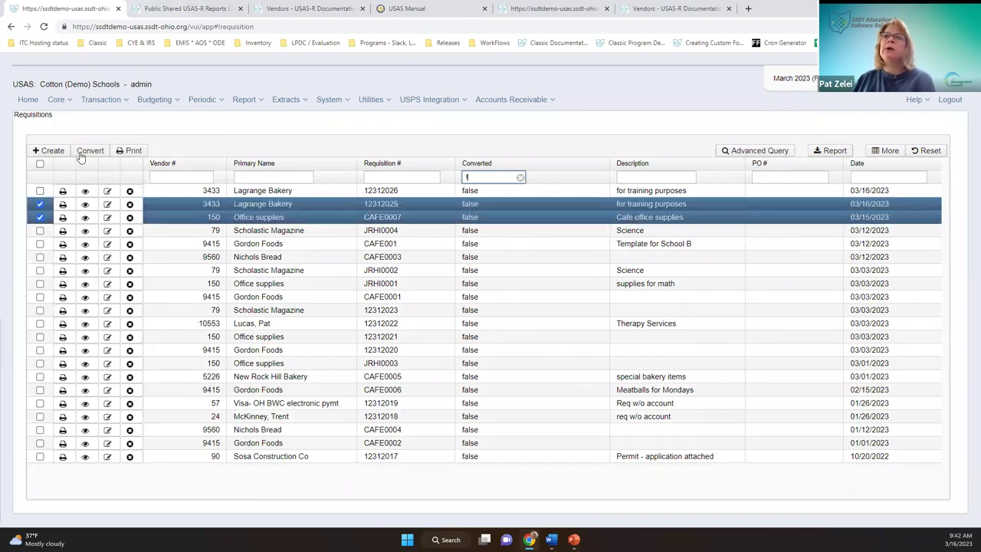
left_click(40, 204)
left_click(40, 216)
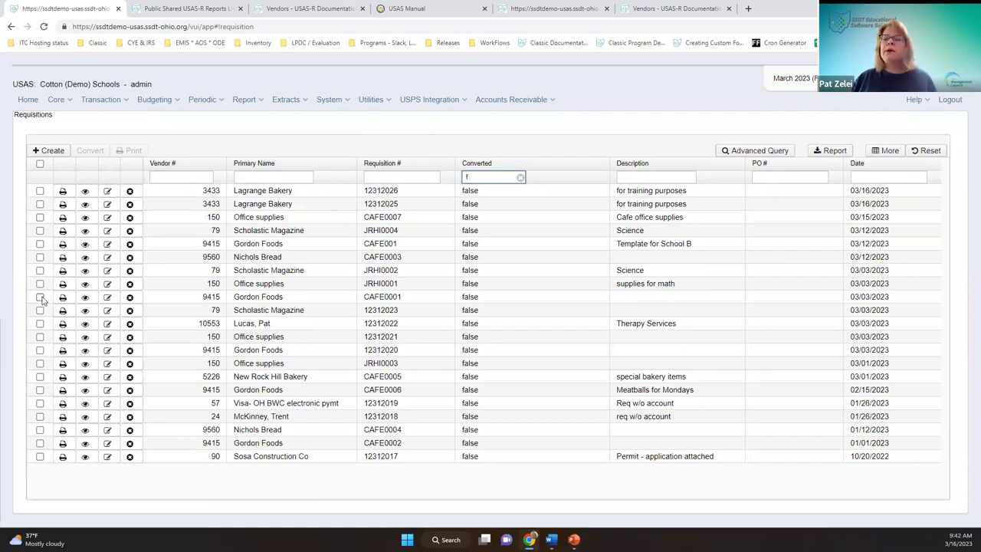
left_click(40, 298)
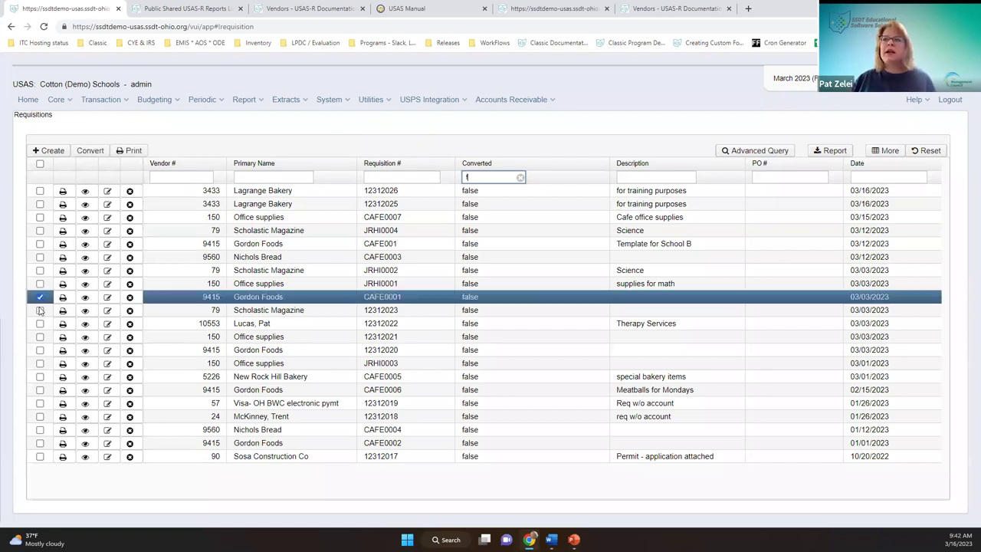
left_click(40, 350)
left_click(40, 204)
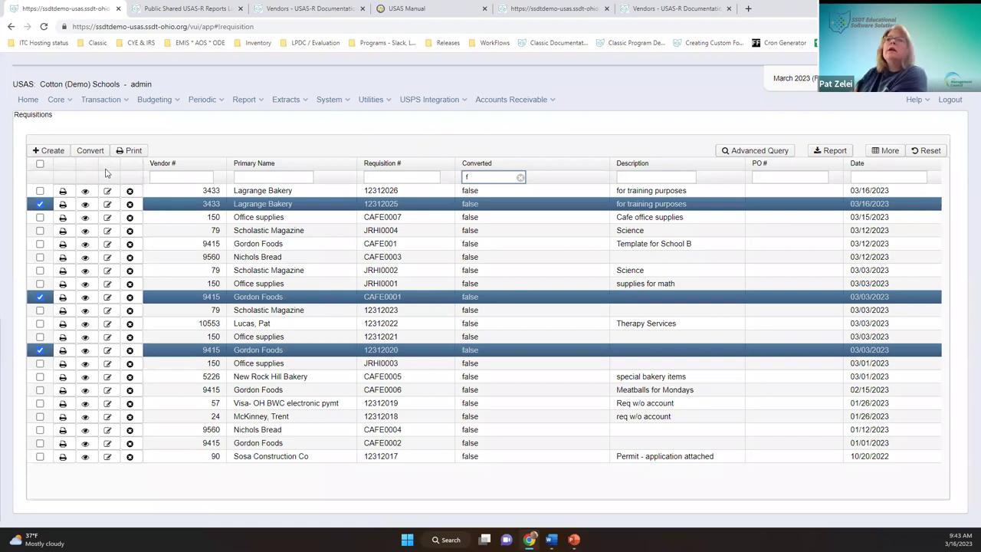
Convert the checked requisitions to POs, leaving PO Date and Starting PO Number blank.
left_click(90, 151)
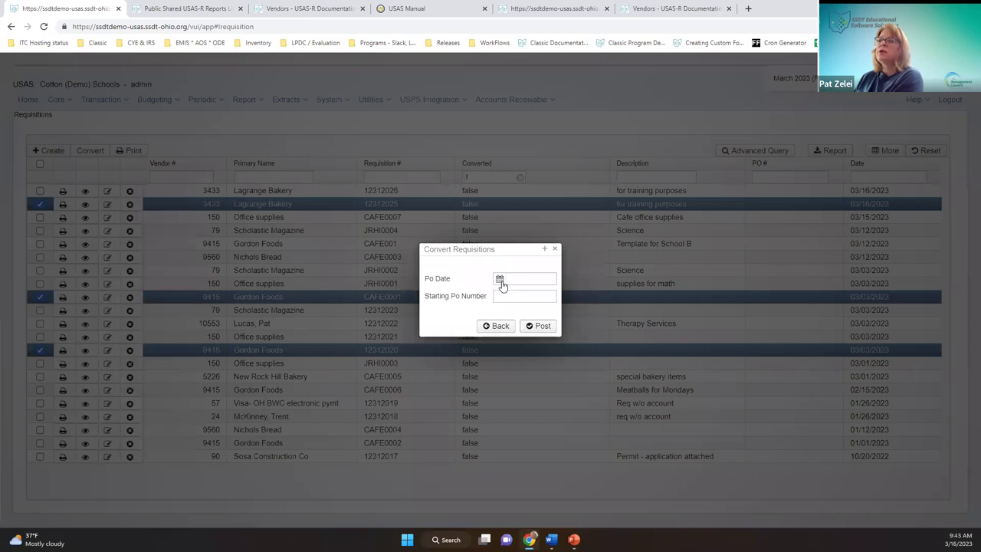
left_click(499, 279)
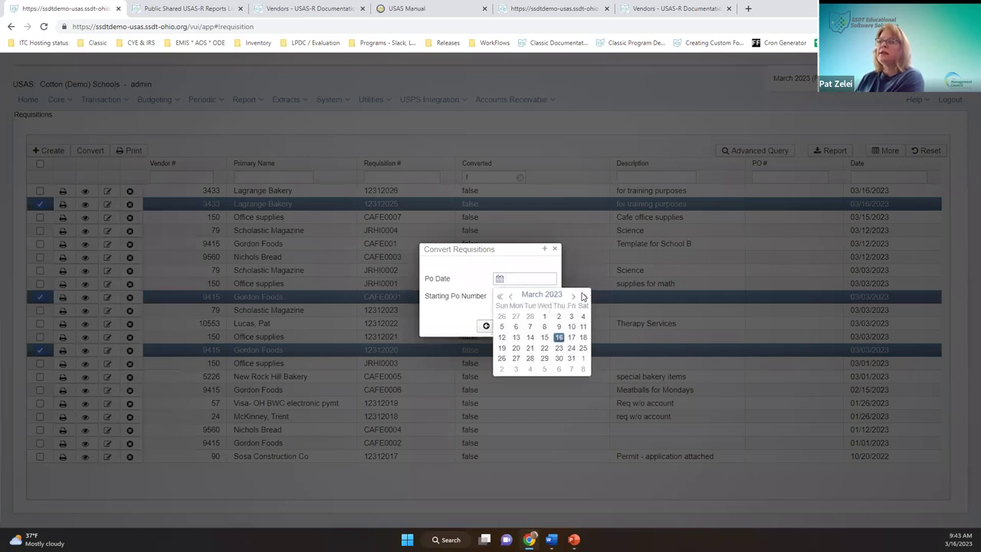
left_click(527, 278)
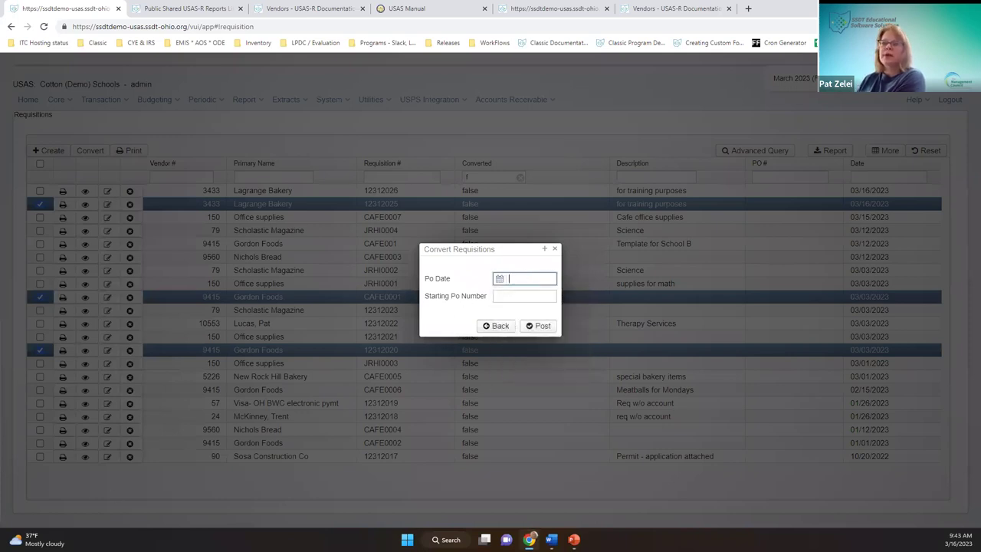
left_click(524, 295)
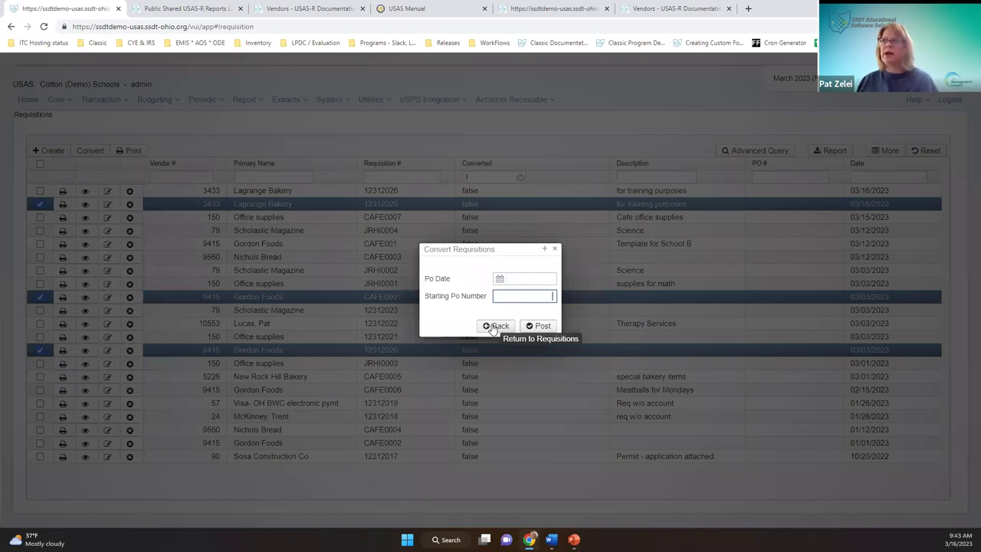
left_click(550, 327)
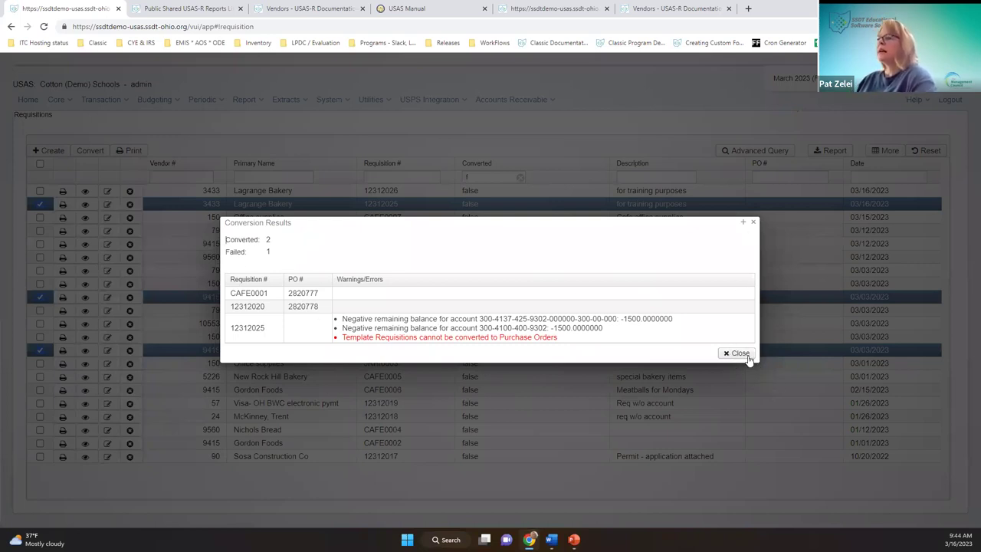
Close the Conversion Results and clear all requisition selections in the grid.
left_click(724, 354)
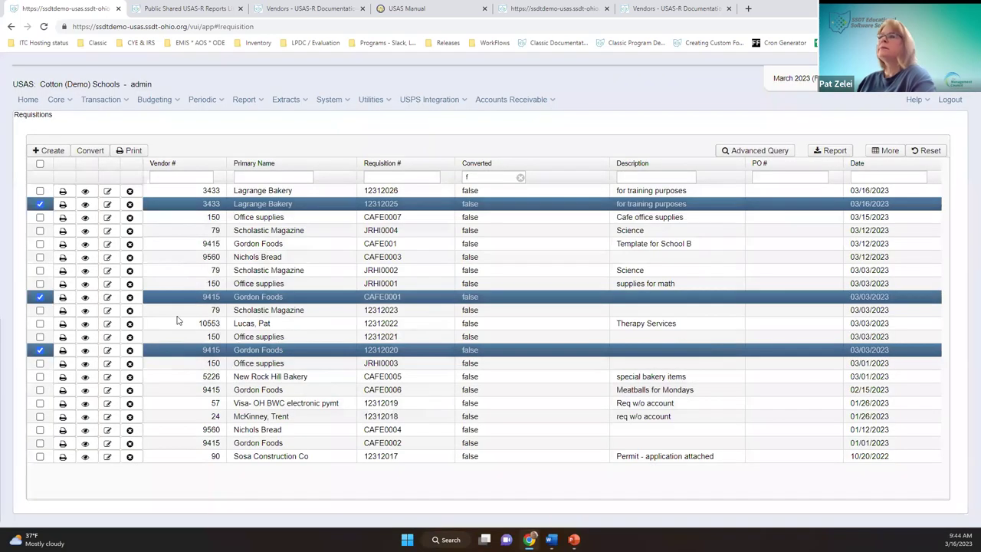
left_click(40, 164)
left_click(41, 164)
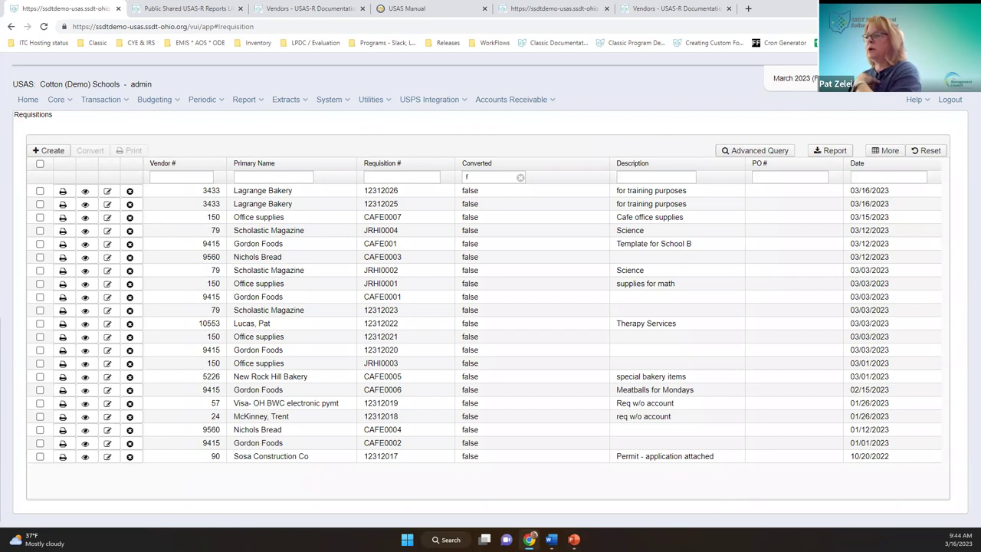
key("alt+Tab")
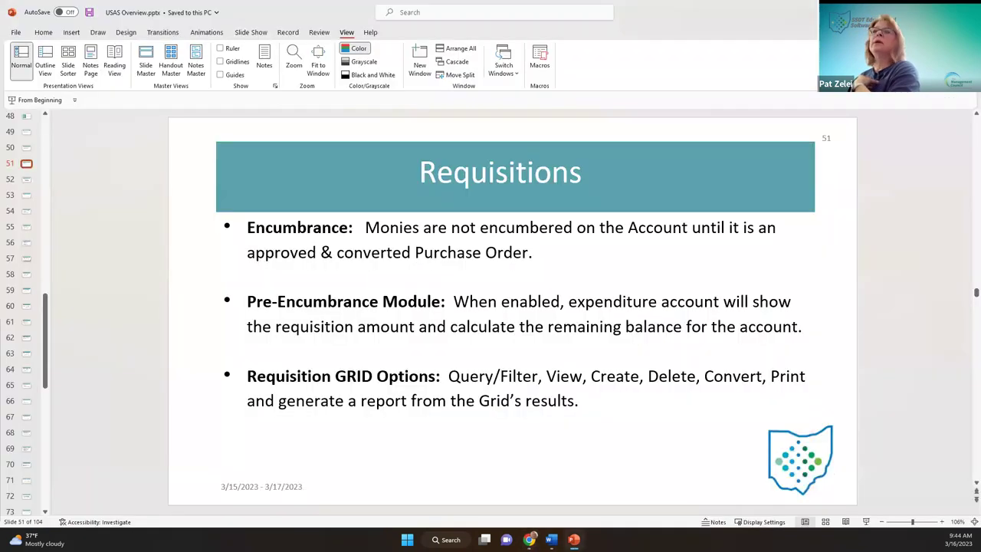
Widen the thumbnail pane to full previews and show slide 58, Purchase Orders, after checking slide 57.
left_click_drag(49, 288, 143, 283)
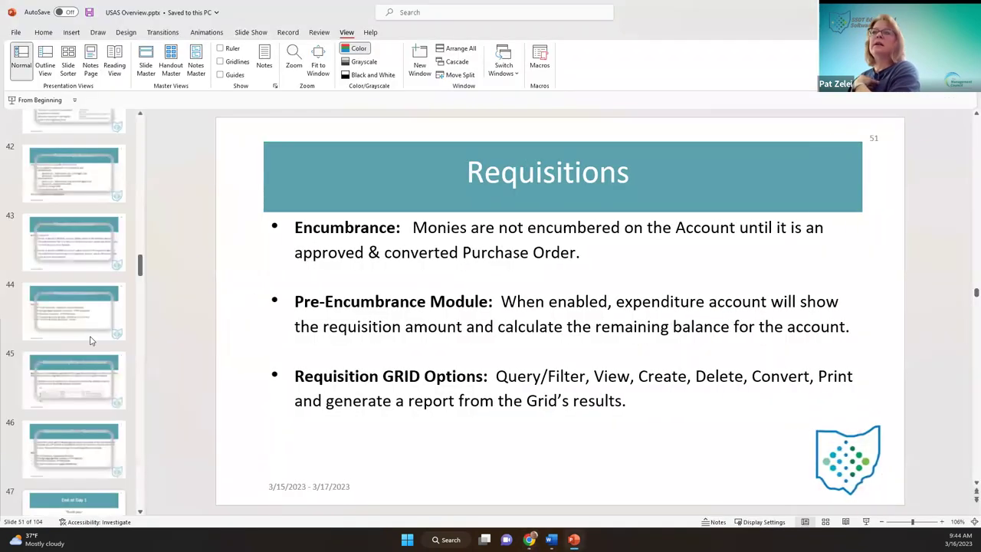
scroll(90, 340, "down", 5)
scroll(65, 385, "down", 3)
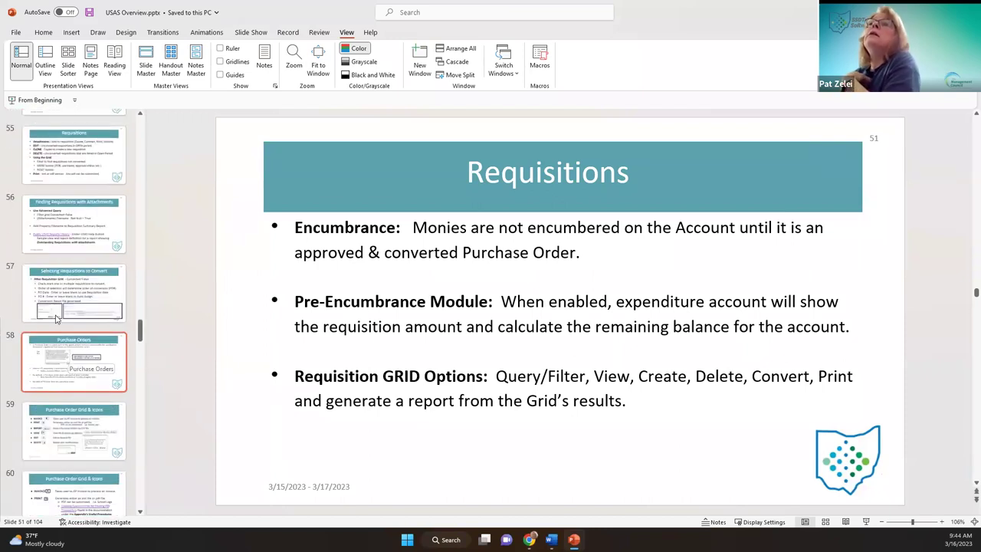
left_click(55, 348)
left_click(67, 304)
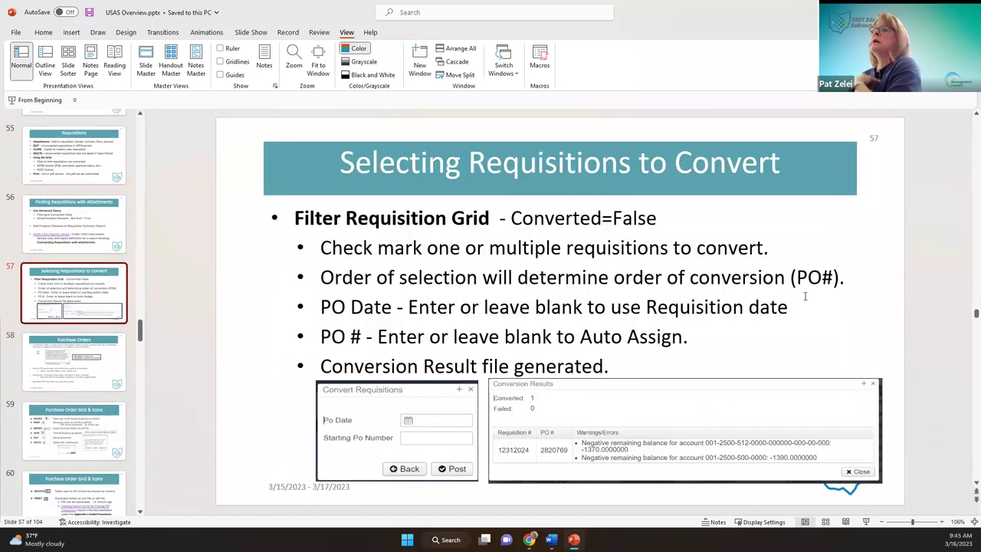
left_click(86, 348)
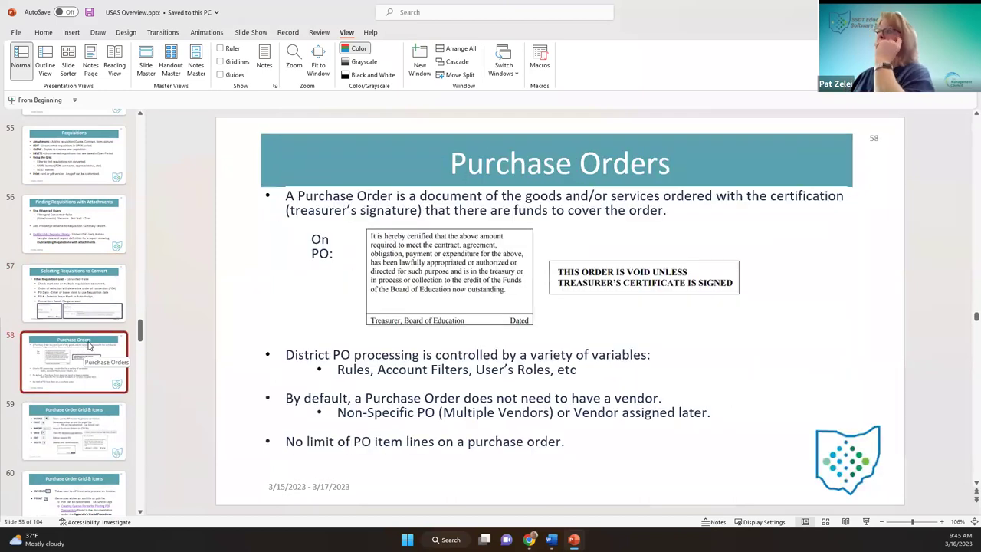
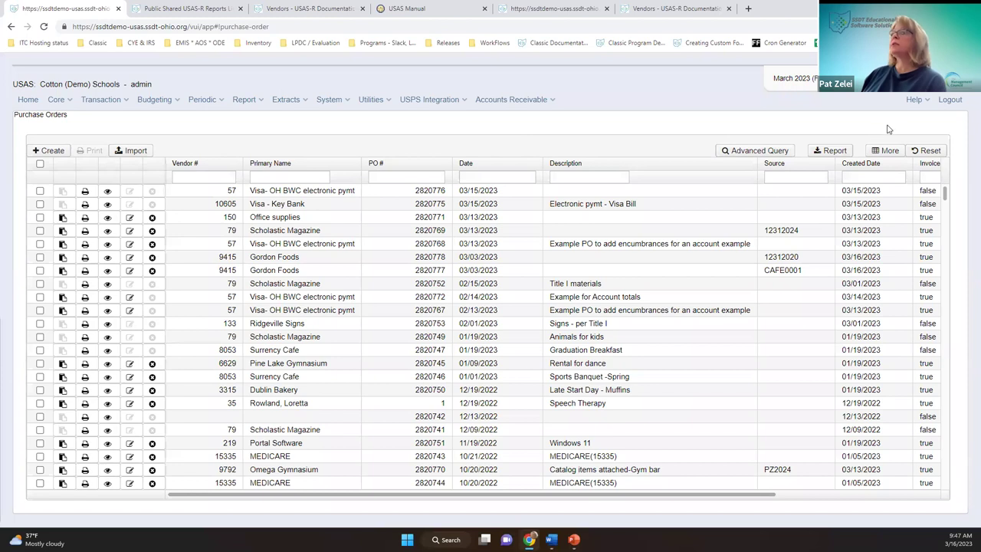
Reset the Purchase Orders list view and start a new blank purchase order.
left_click(929, 151)
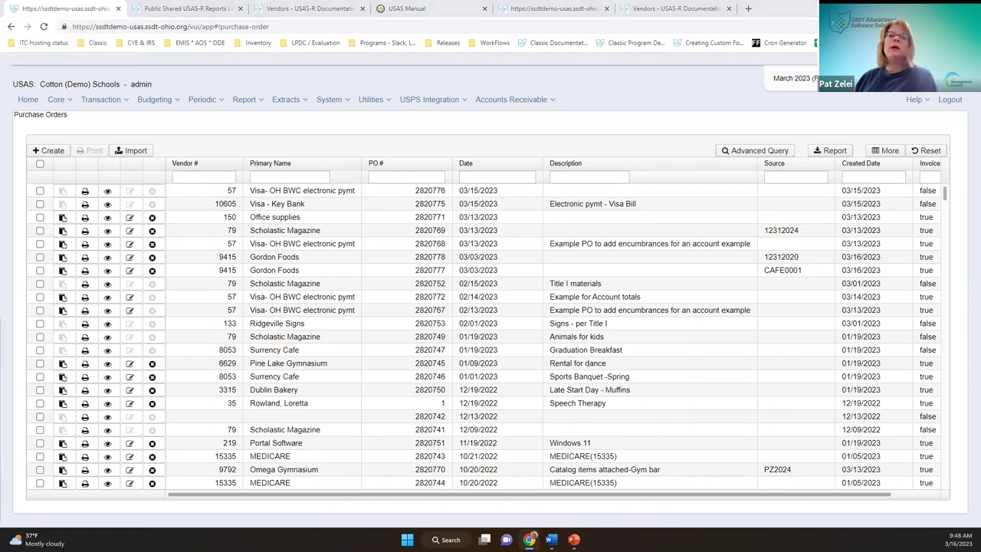
left_click(39, 151)
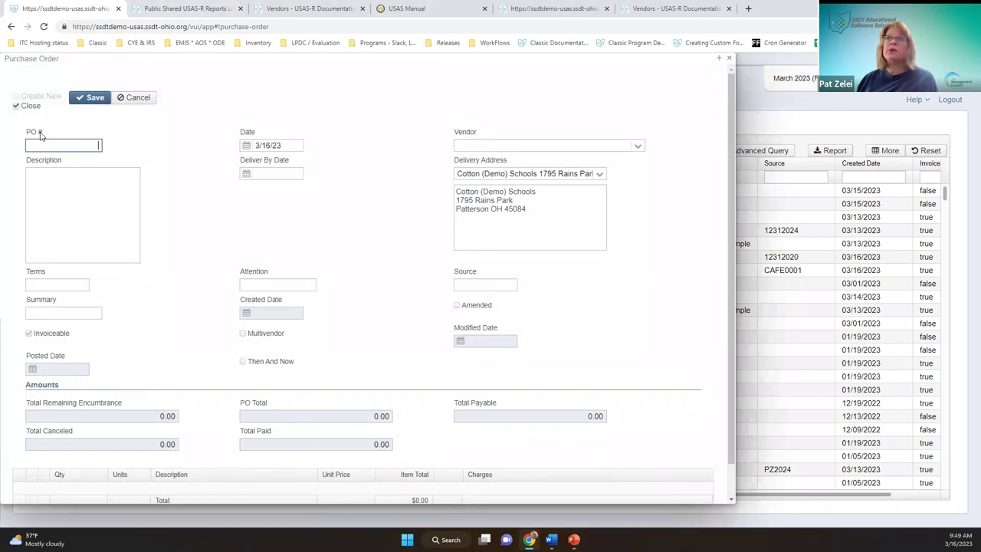
Uncheck Close, visit the PO #, Deliver By and Modified Date fields, then discard the form.
left_click(27, 109)
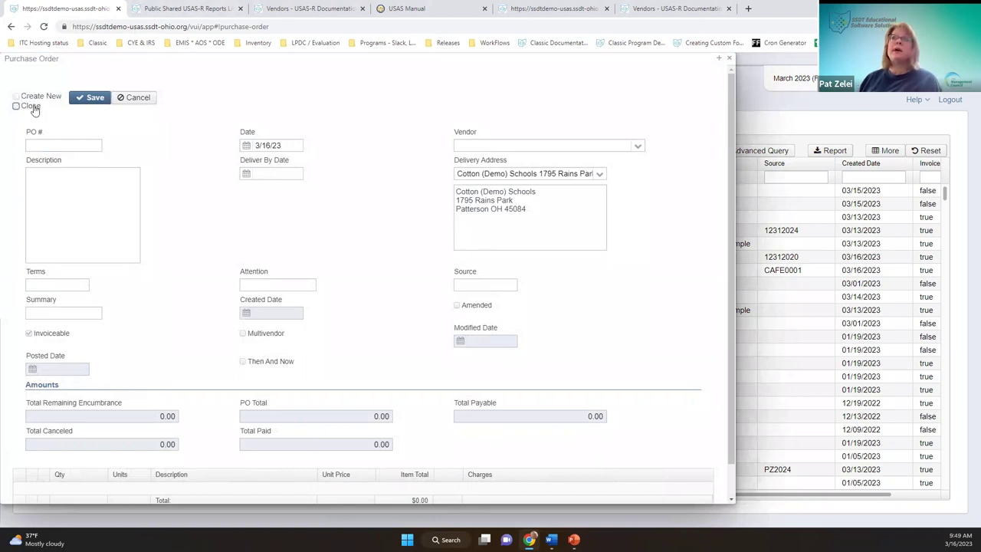
key("Tab")
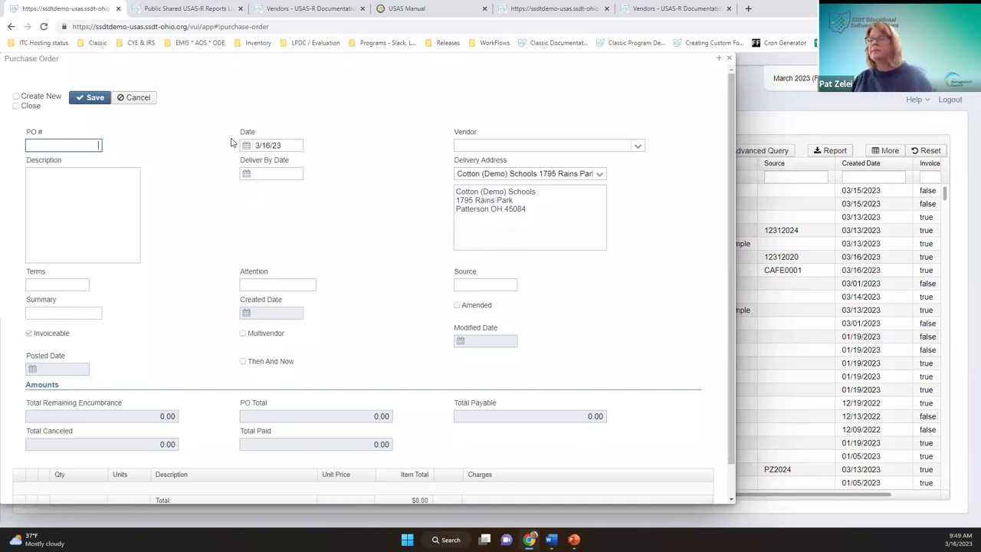
left_click(277, 172)
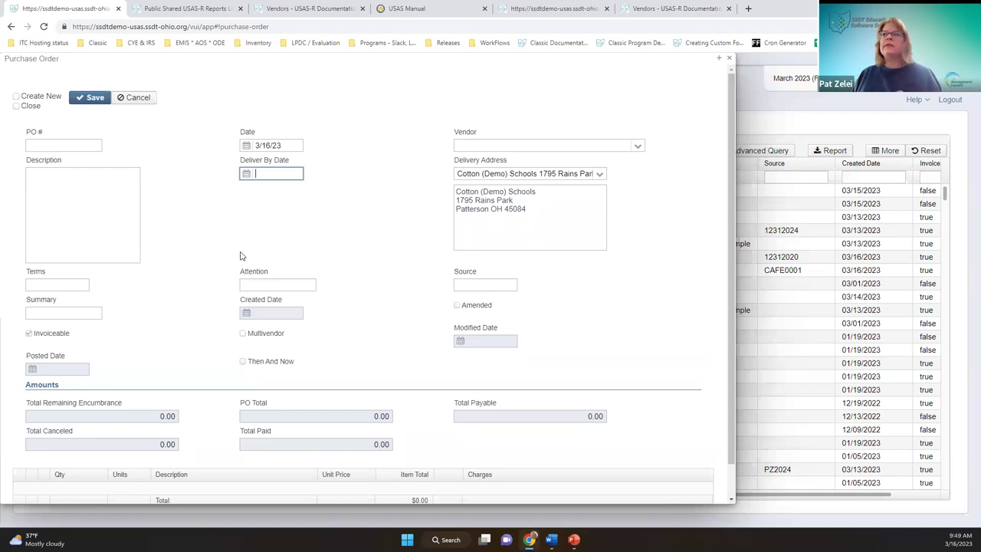
left_click(283, 310)
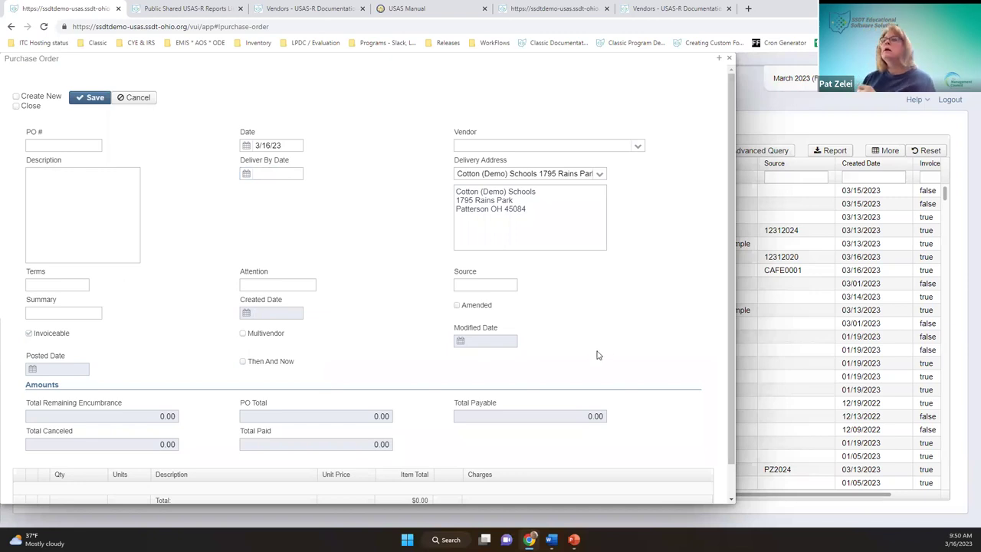
scroll(230, 333, "down", 1)
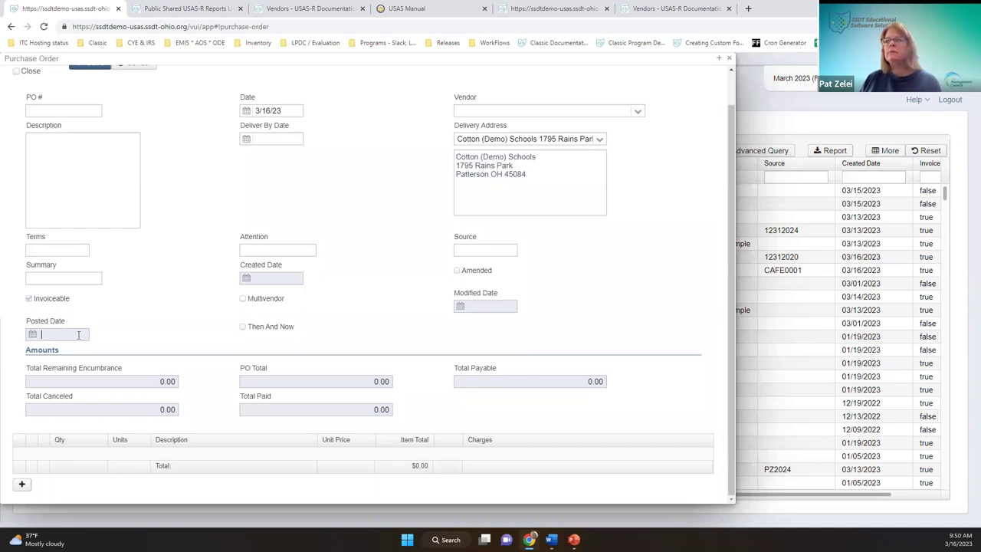
left_click(500, 306)
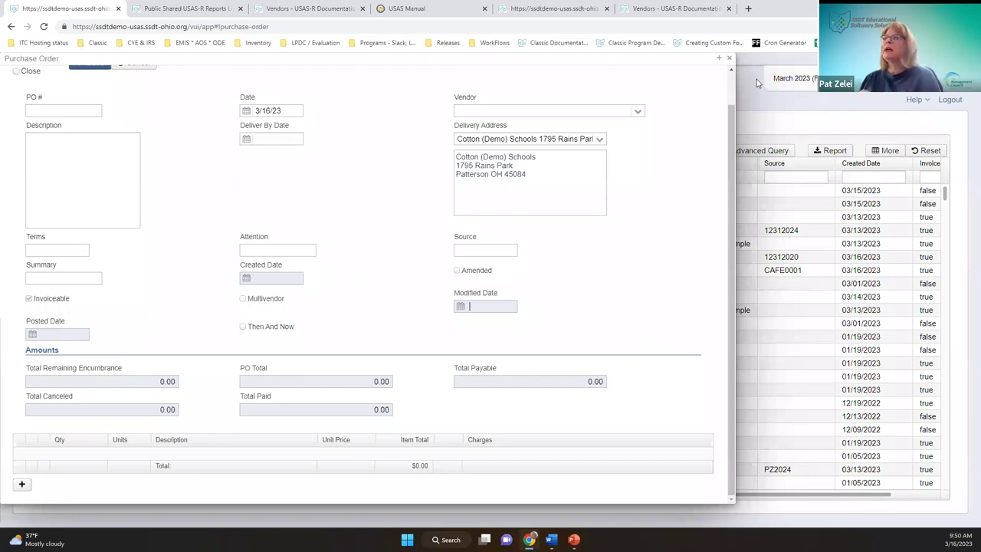
scroll(566, 213, "up", 1)
key("Escape")
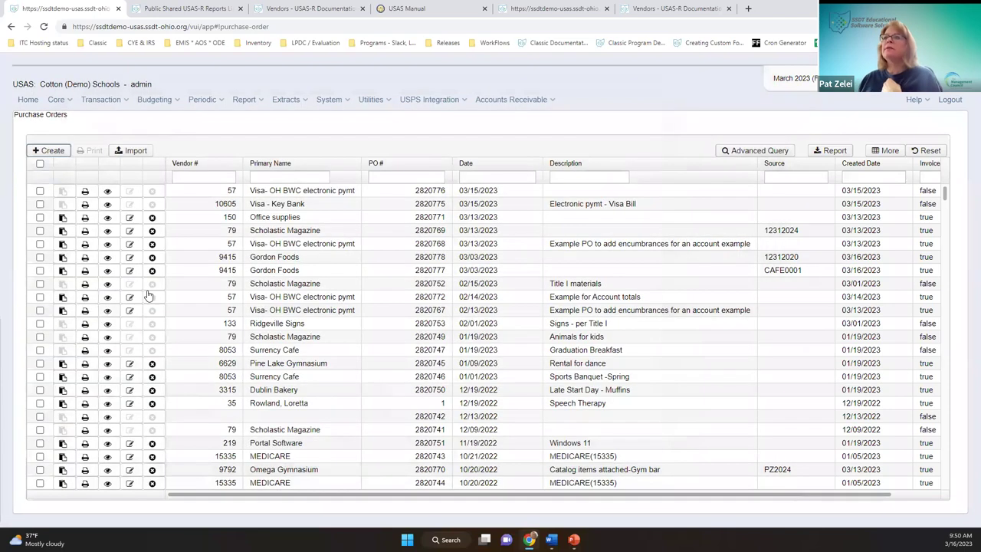
left_click(107, 311)
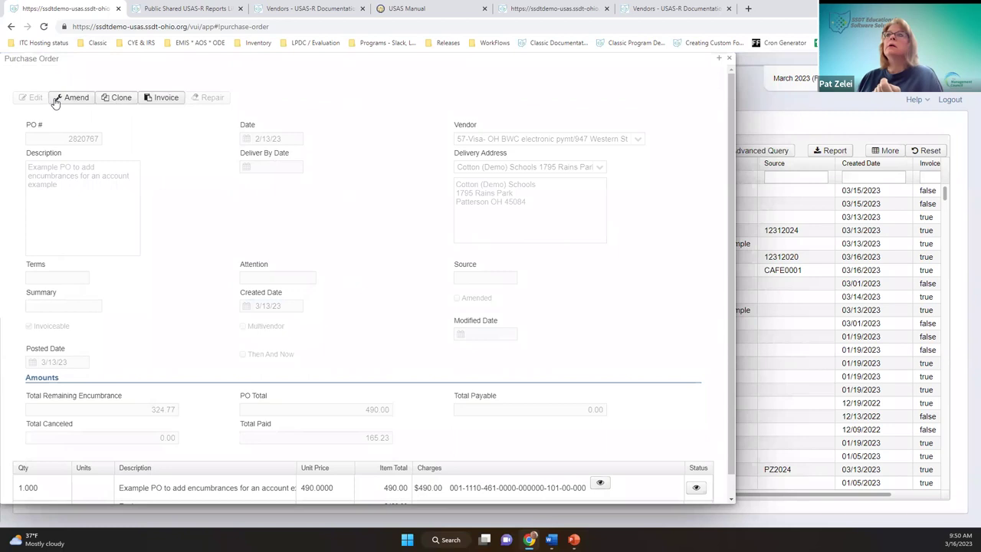
left_click(730, 60)
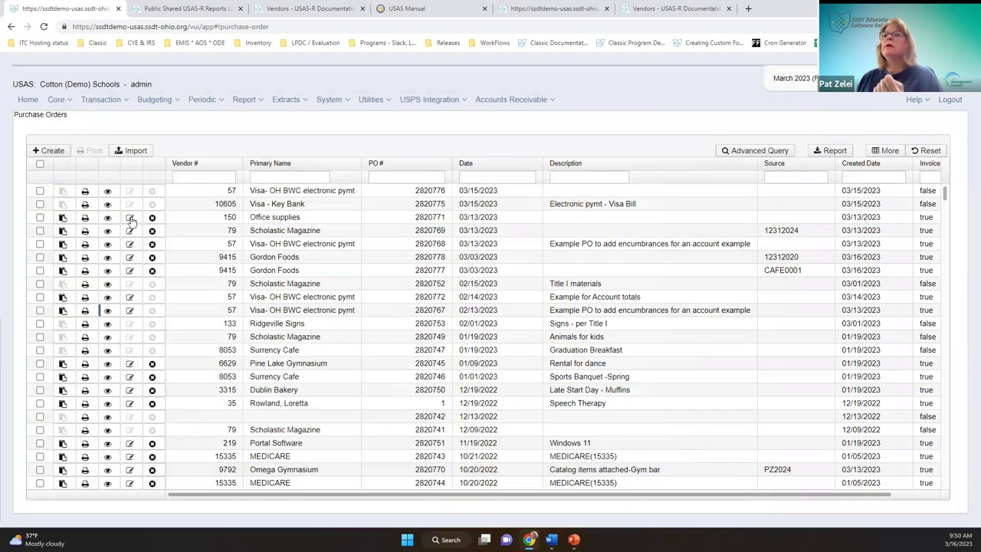
left_click(130, 230)
Edit PO 2820771, review the first charge's encumbrance impacts, add a blank line and open its account lookup.
left_click(510, 316)
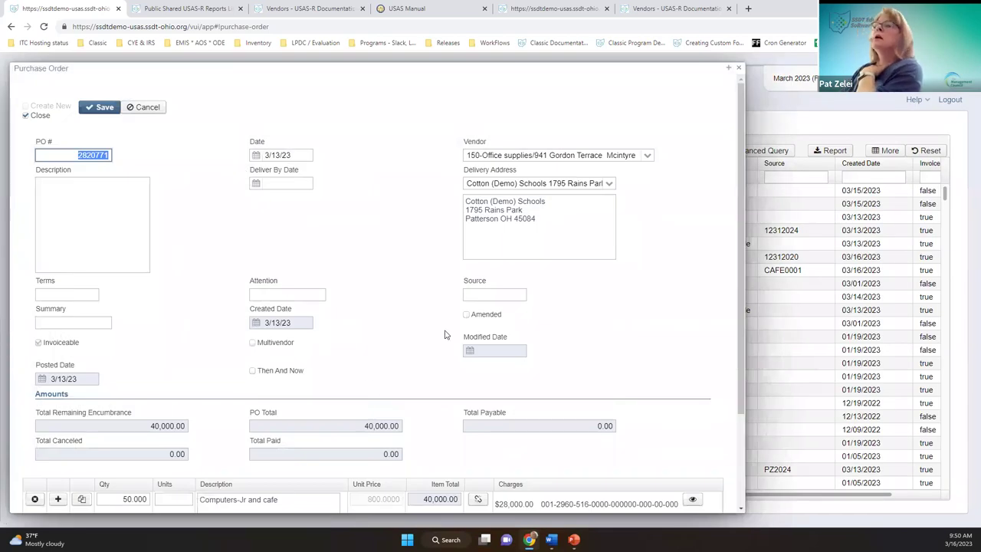
scroll(524, 293, "down", 1)
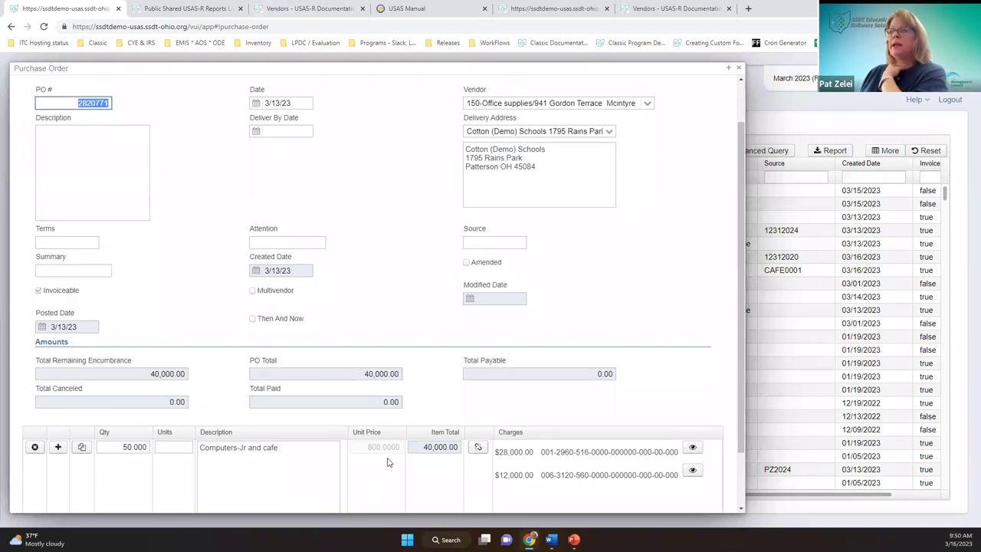
scroll(388, 460, "down", 1)
scroll(388, 460, "down", 1)
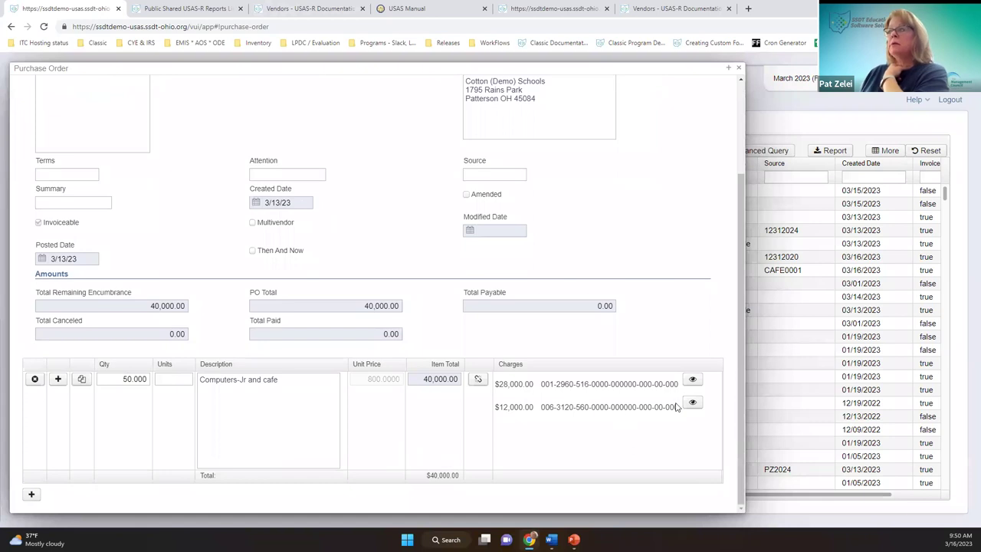
scroll(216, 360, "up", 3)
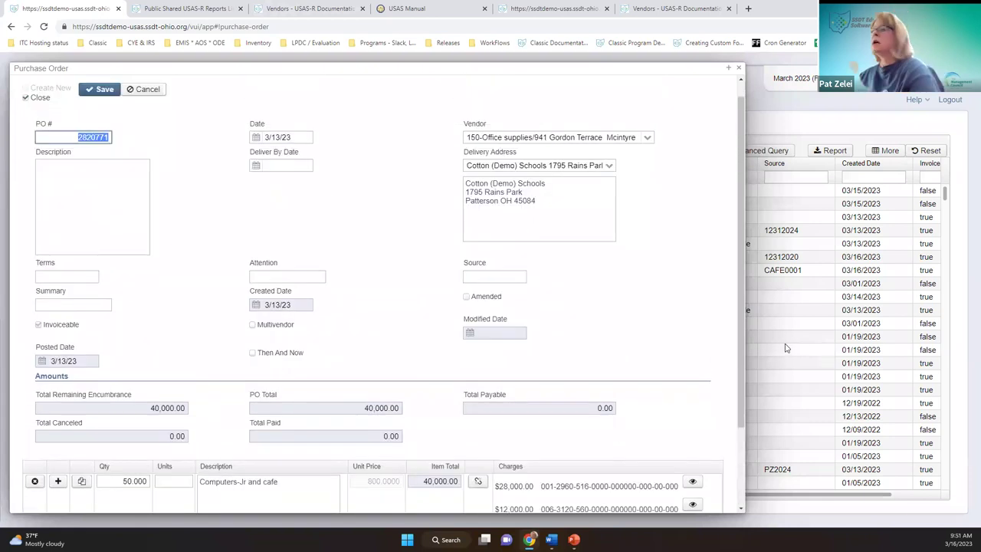
scroll(667, 408, "down", 3)
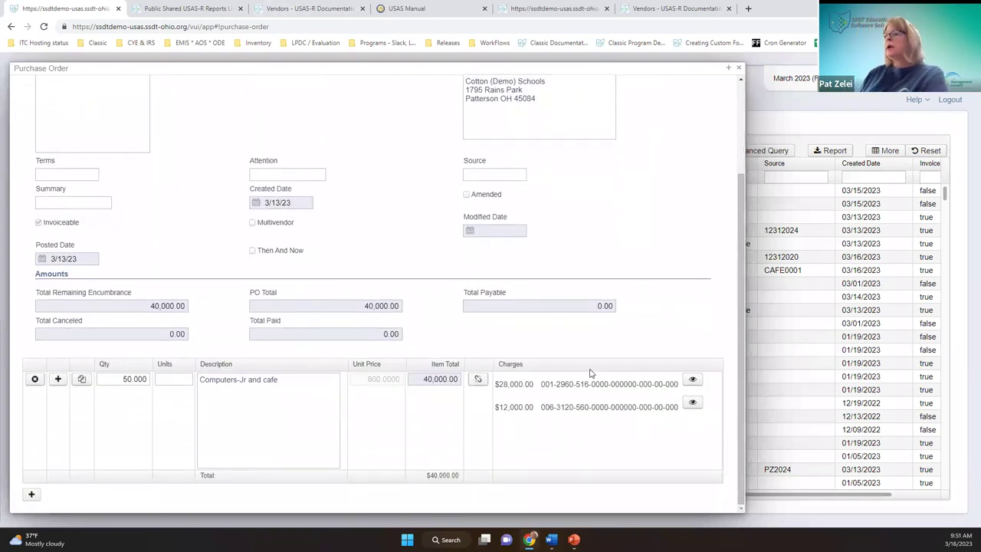
left_click(693, 381)
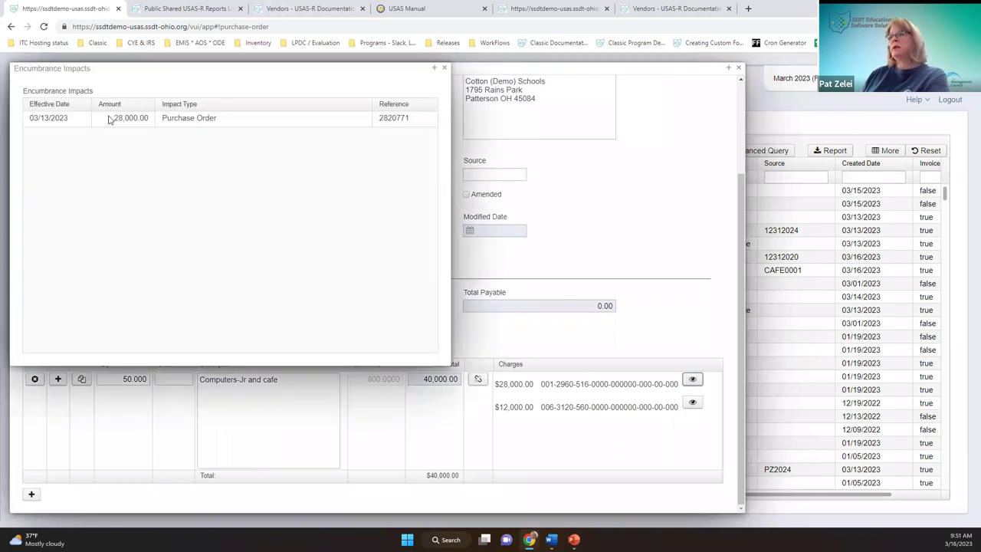
left_click(444, 68)
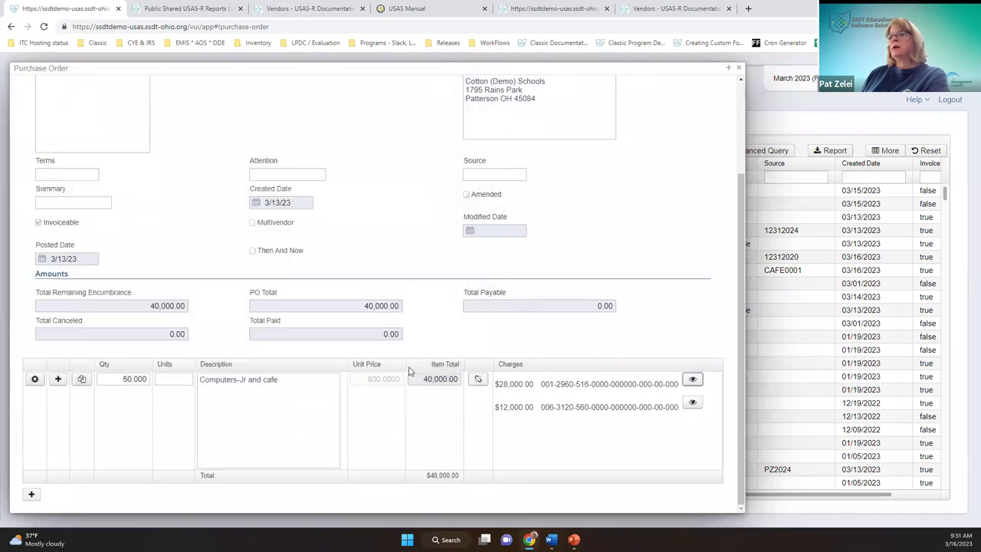
left_click(31, 494)
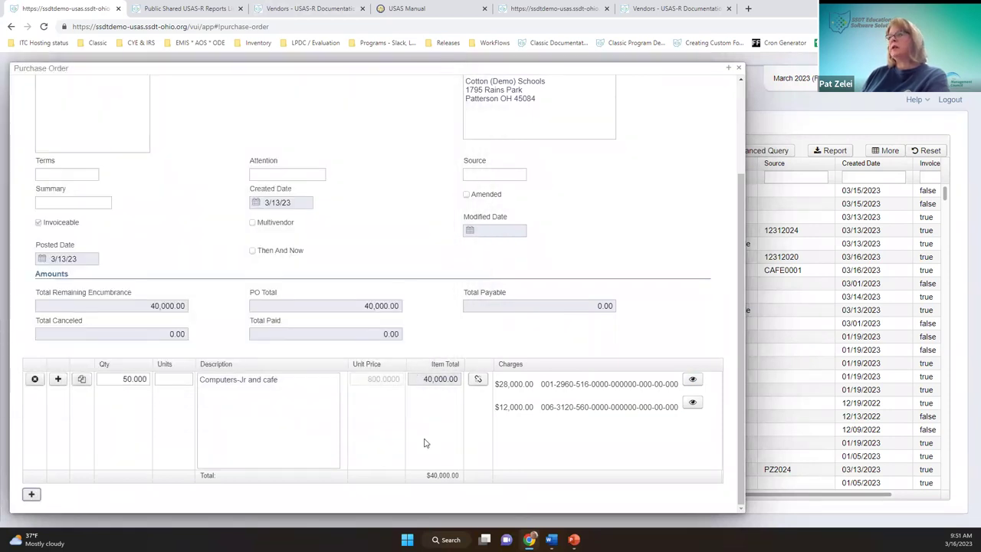
left_click(703, 425)
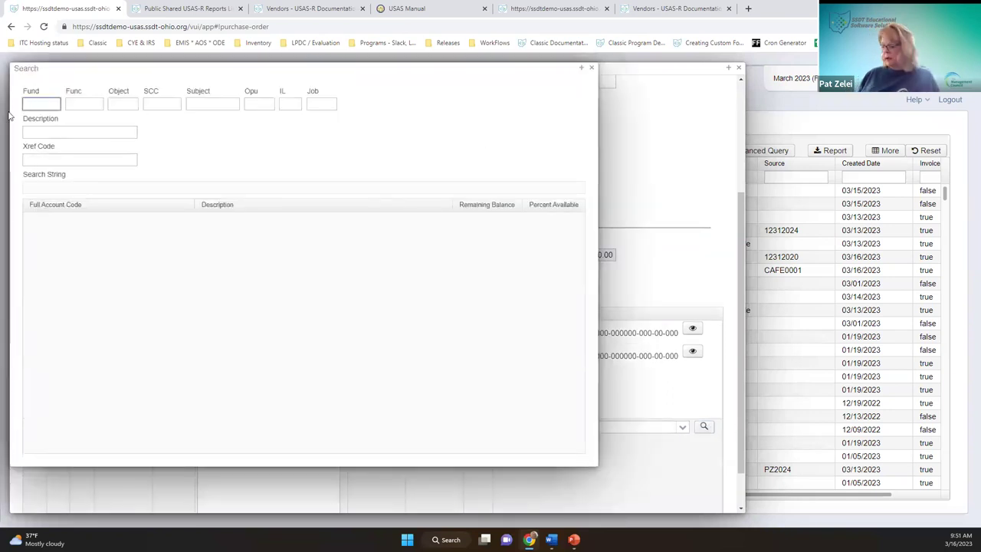
type("006")
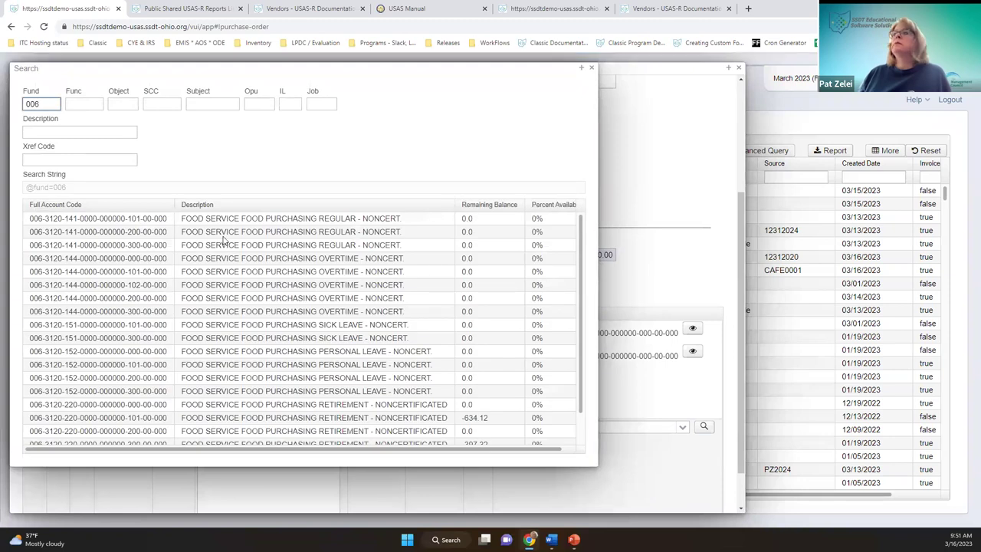
double_click(267, 233)
left_click(704, 427)
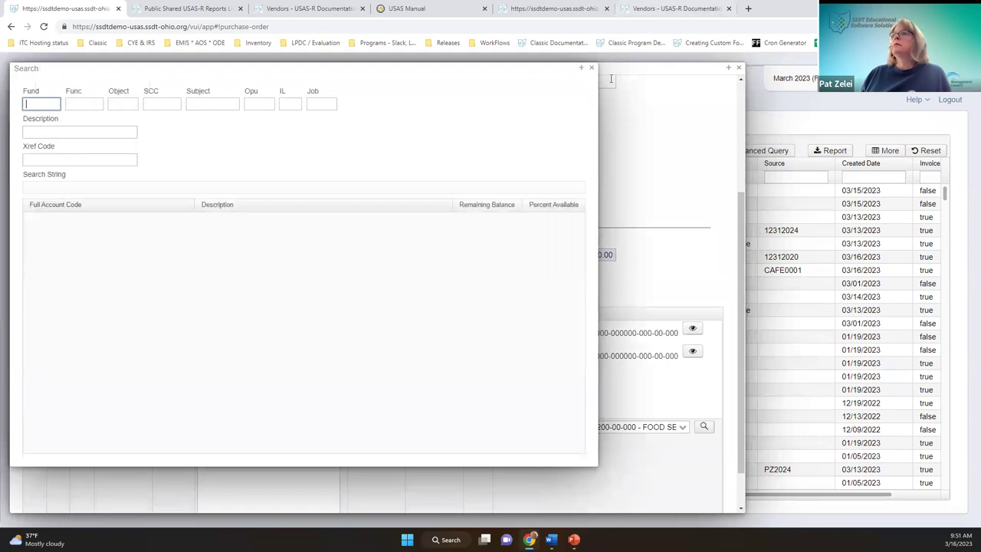
left_click(592, 69)
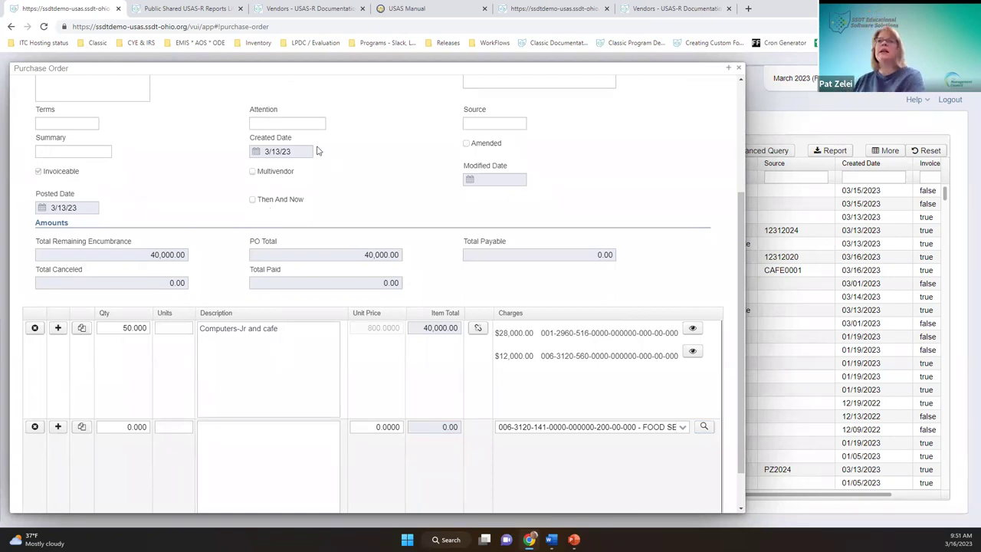
scroll(318, 153, "up", 3)
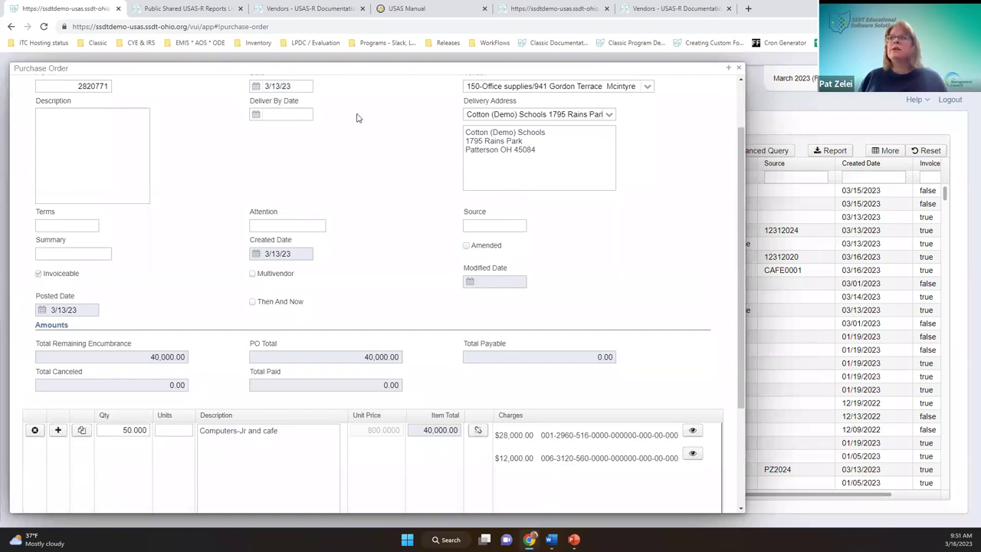
Close PO 2820771 without saving and begin filtering the list by PO number.
scroll(359, 130, "up", 2)
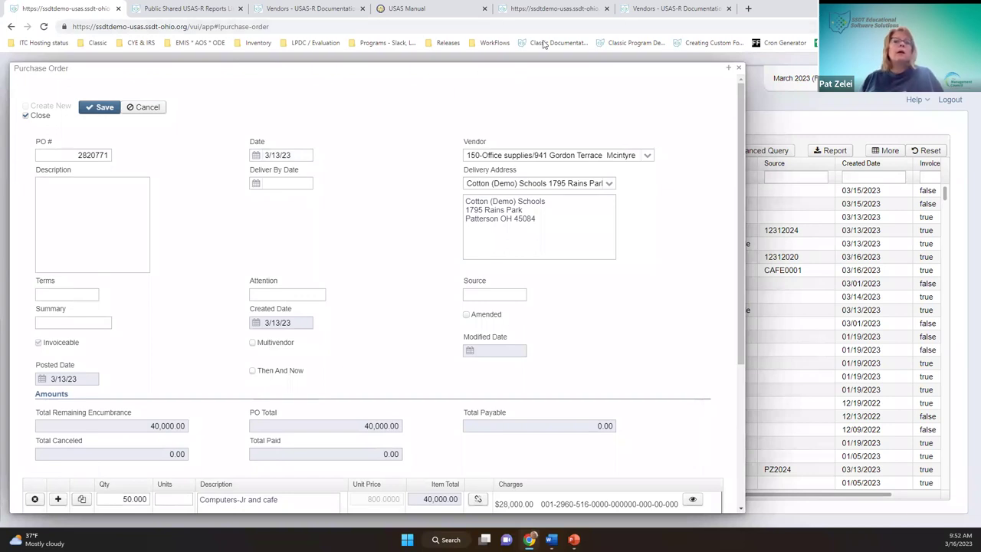
left_click(739, 68)
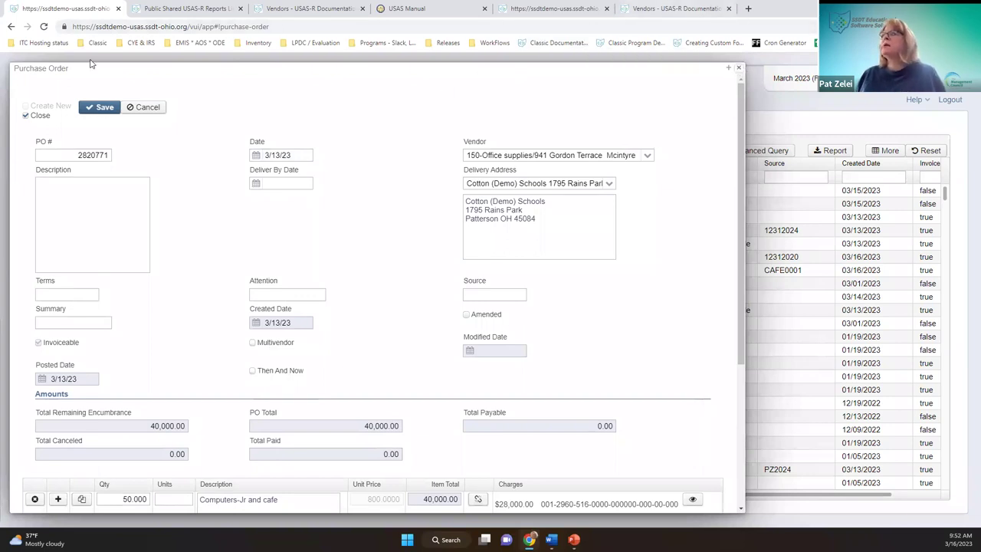
left_click(396, 177)
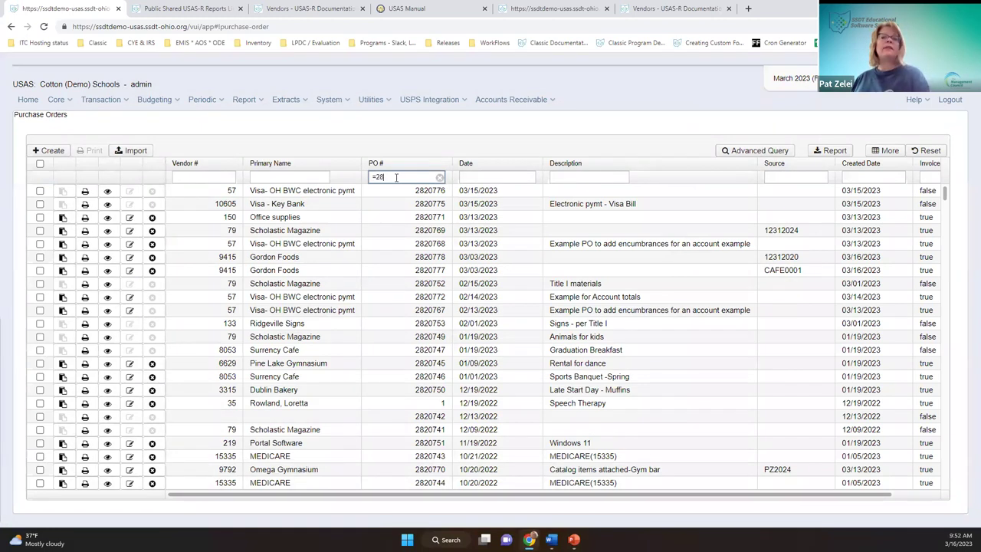
key("Return")
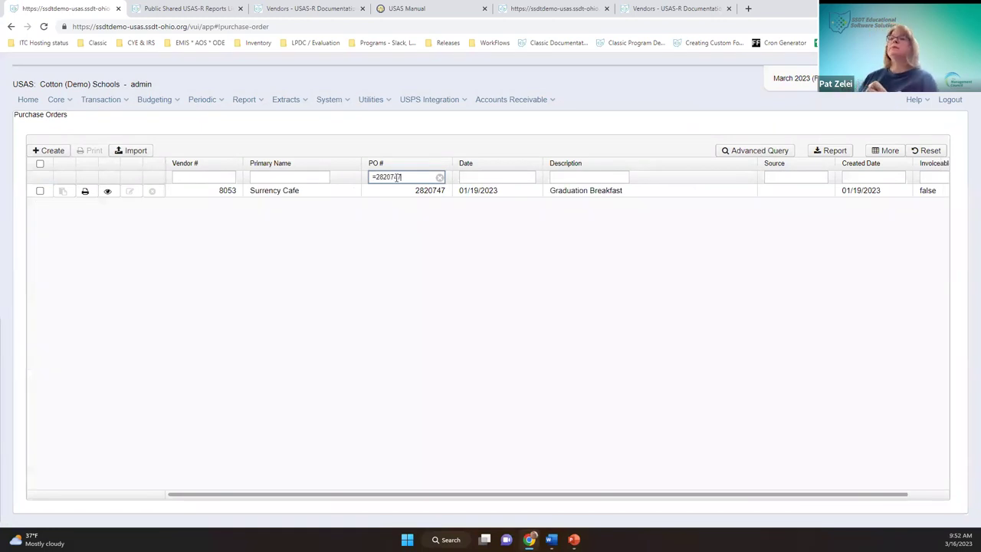
left_click(107, 190)
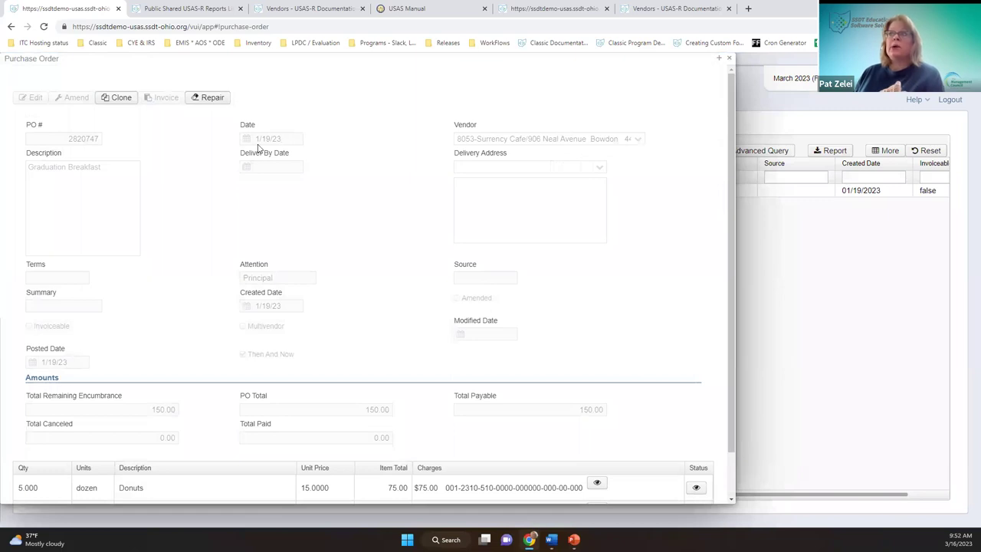
left_click(729, 58)
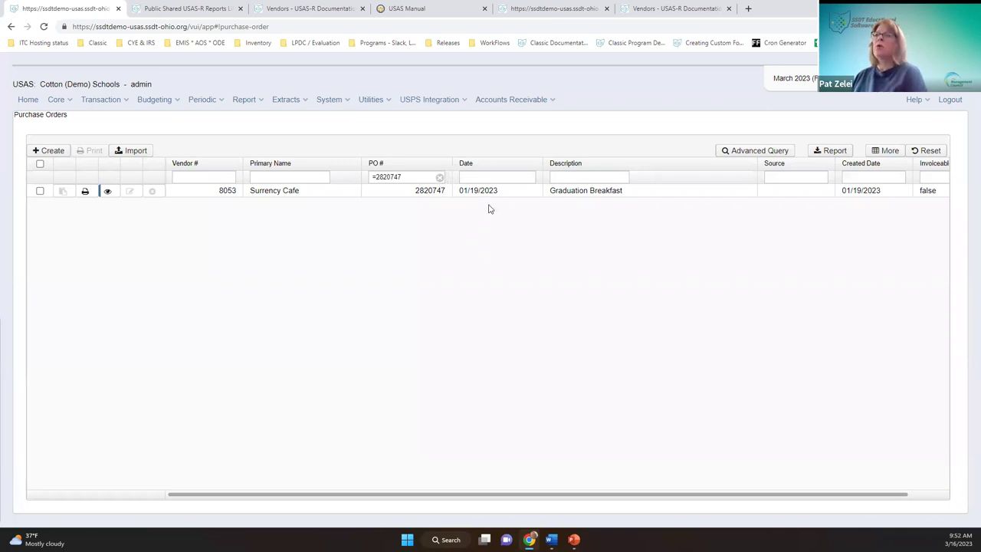
left_click(440, 177)
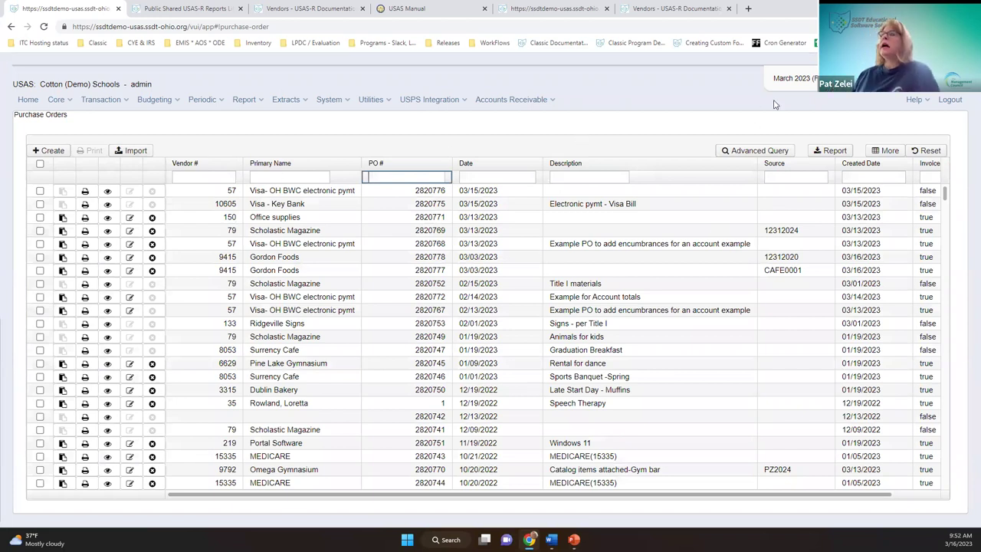
Add the Then And Now column to the Purchase Orders grid through Column Selection.
left_click(890, 152)
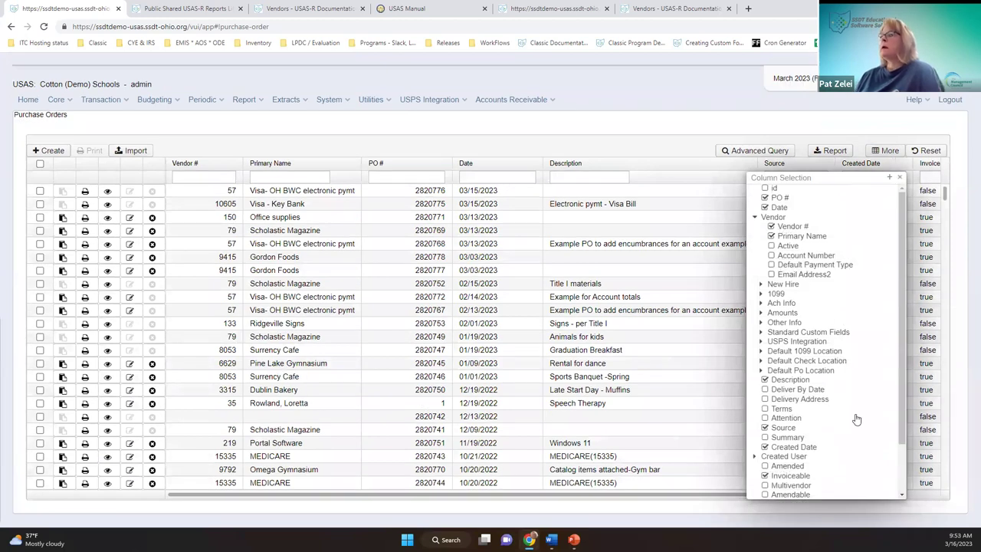
scroll(857, 422, "down", 2)
scroll(857, 422, "down", 1)
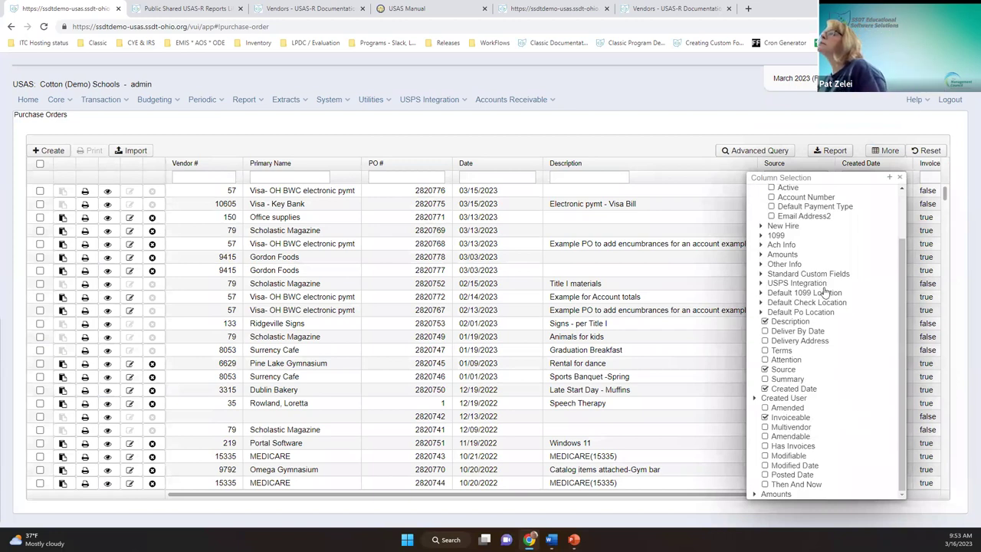
left_click(787, 485)
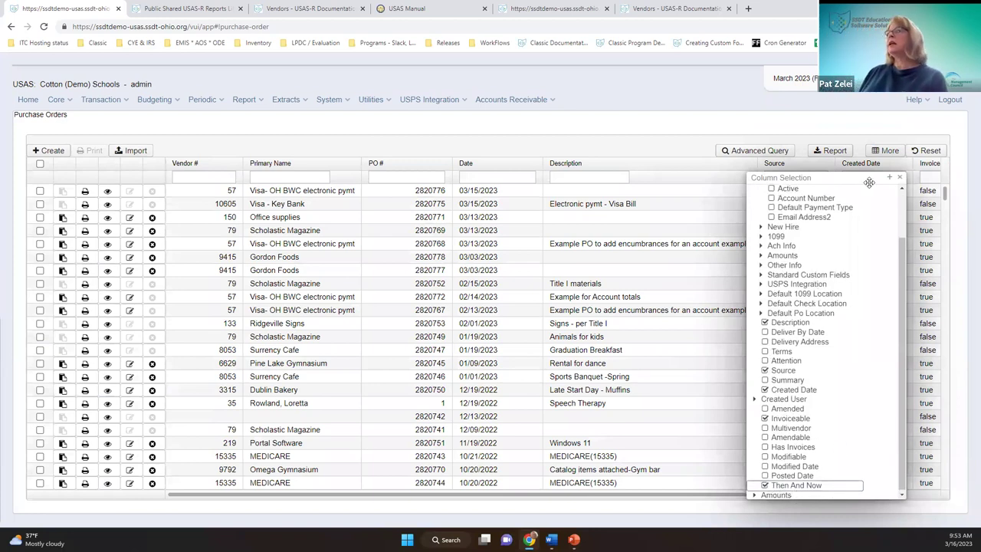
left_click(899, 177)
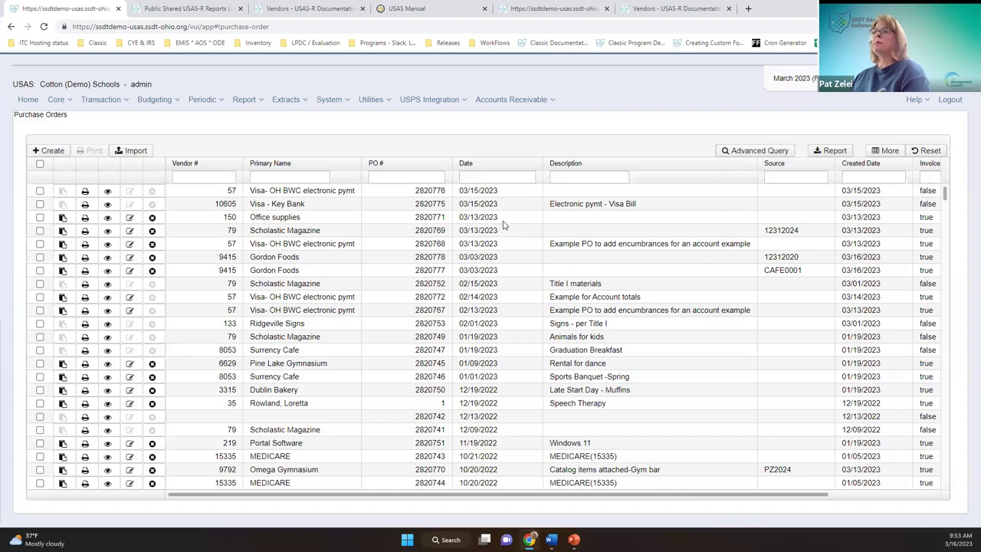
Sort by Then And Now and move that column beside Primary Name.
left_click(911, 494)
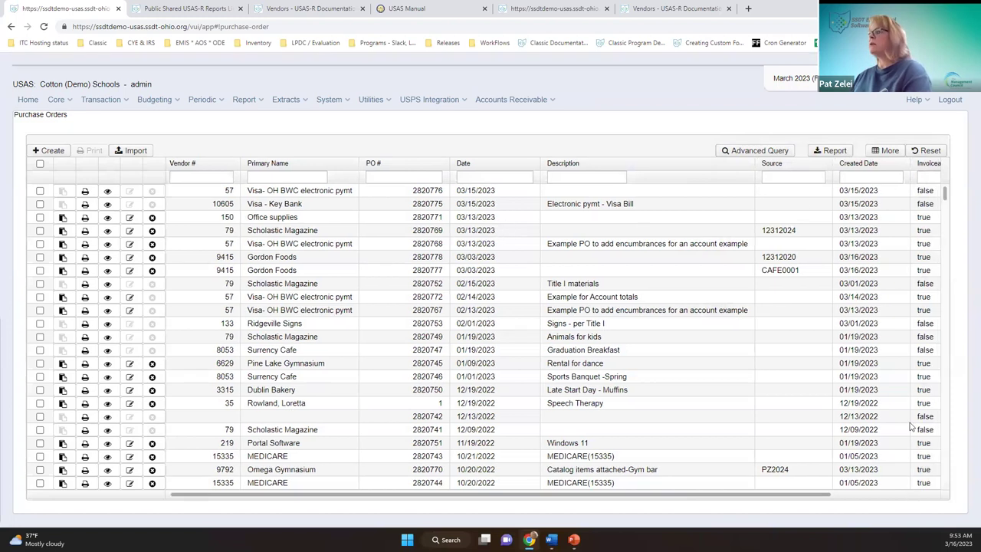
left_click(879, 164)
left_click_drag(879, 163, 242, 277)
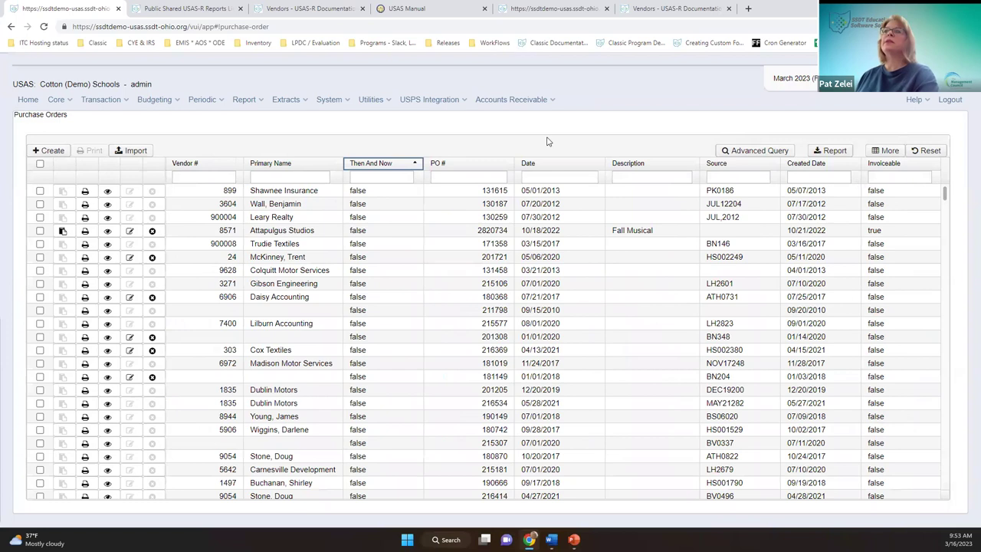
left_click(373, 179)
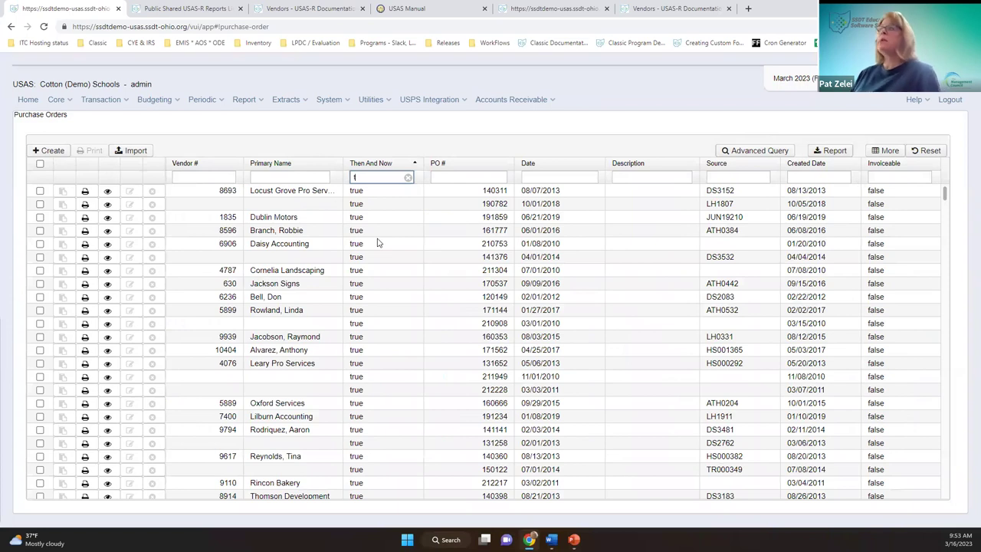
Sort the Then And Now purchase orders by Date, newest first.
left_click(576, 166)
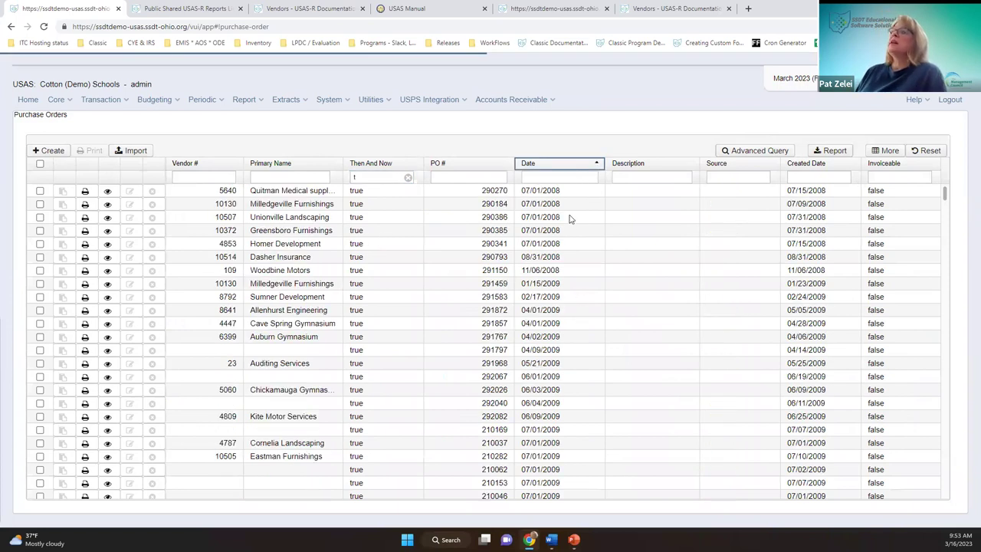
left_click(566, 166)
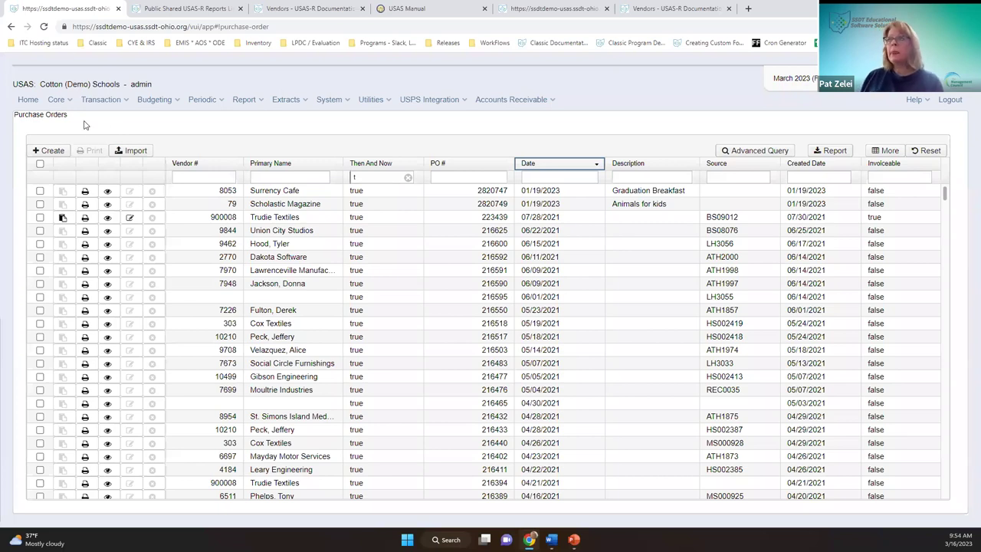
left_click(108, 191)
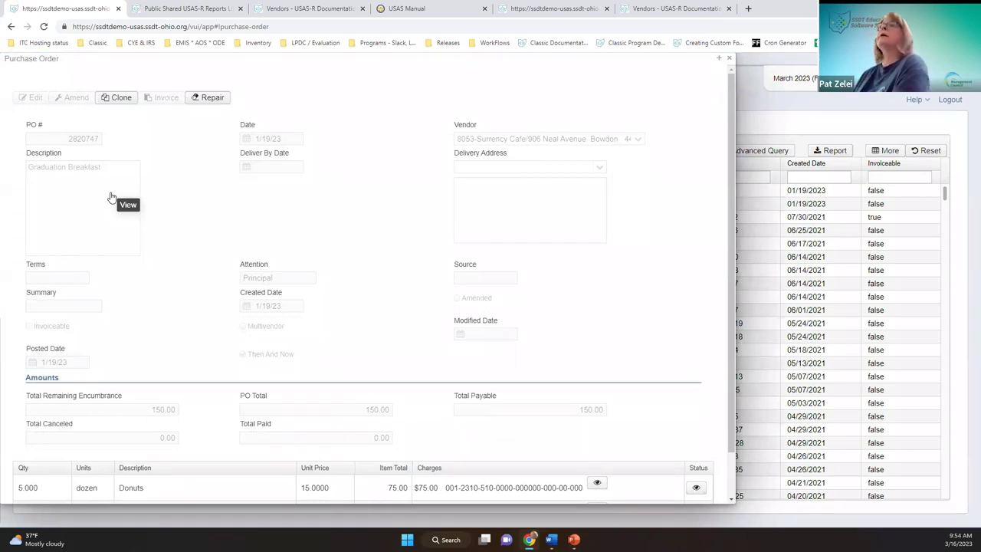
left_click(728, 59)
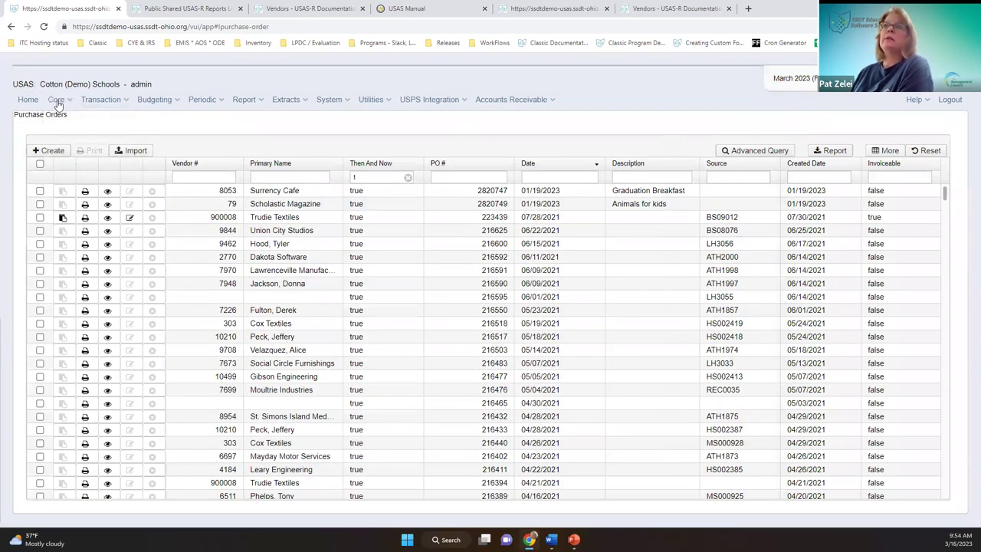
Filter expenditure accounts to Fund 001, Function 2310, Object 510 and open the General Supplies account.
left_click(61, 117)
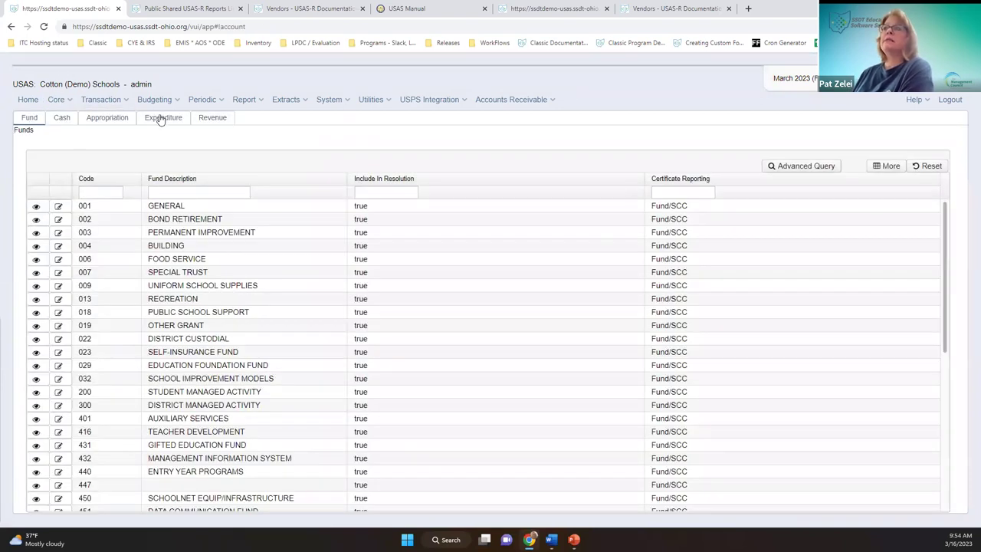
left_click(163, 117)
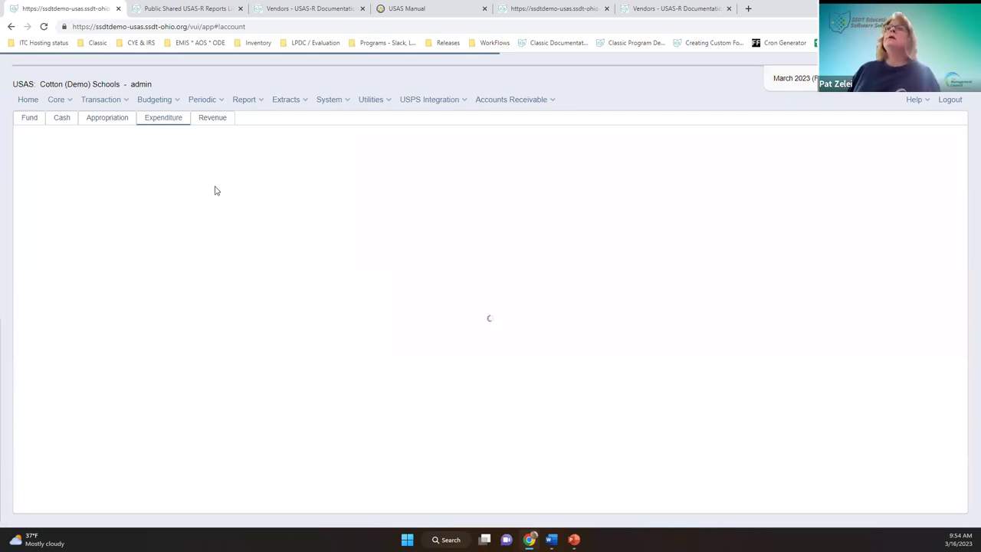
left_click(405, 191)
key("Tab")
type("23")
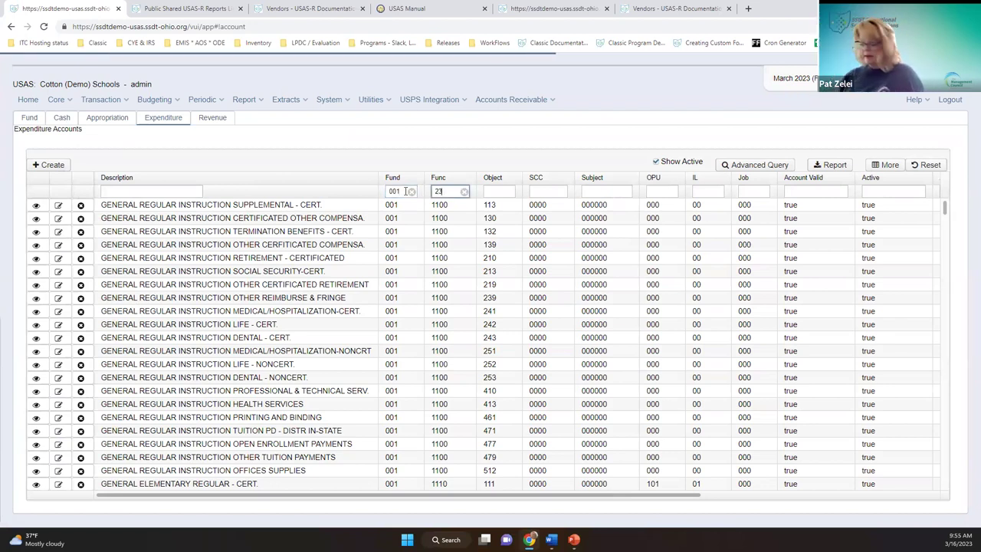
key("BackSpace")
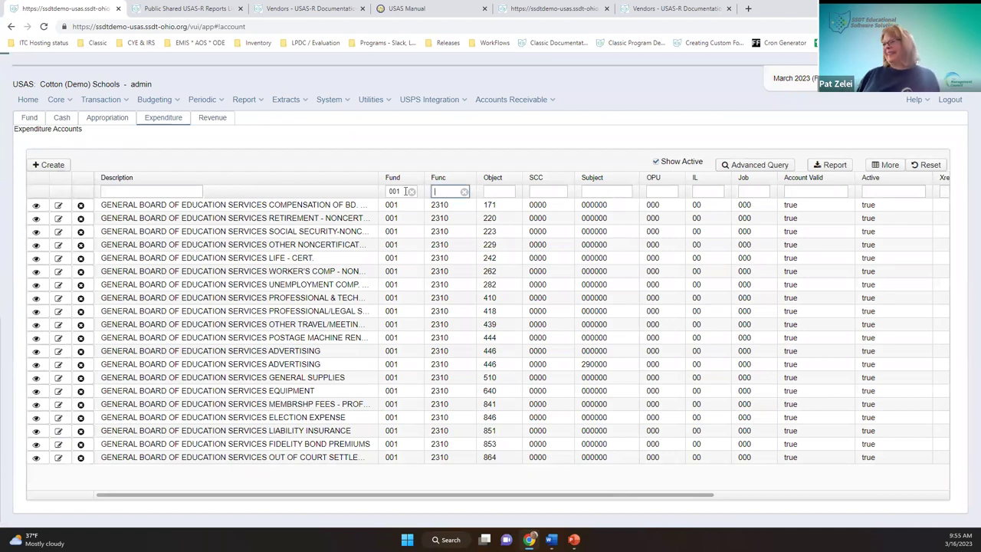
type("310")
key("Tab")
type("510")
key("Tab")
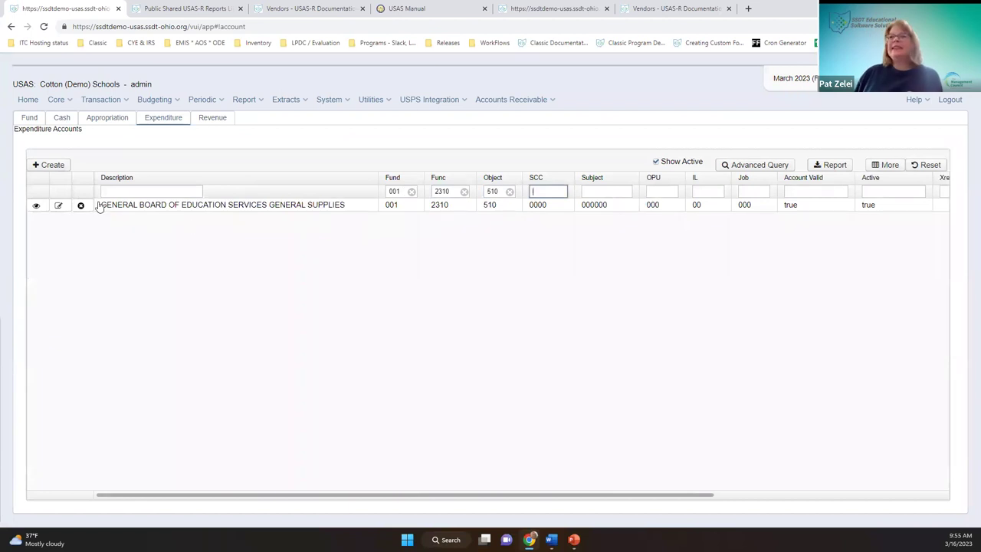
left_click(40, 207)
double_click(94, 203)
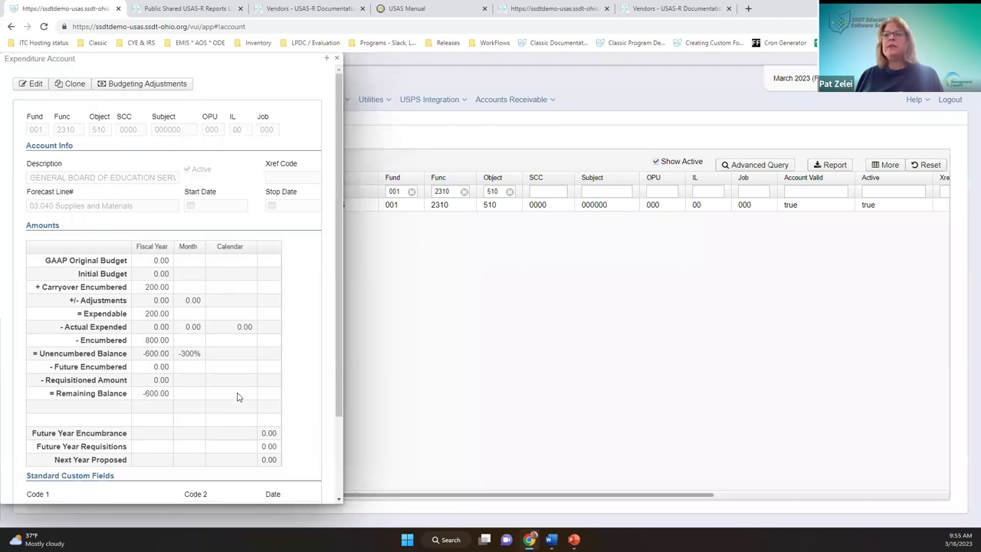
Close the expenditure account details and switch to the PowerPoint presentation.
right_click(138, 350)
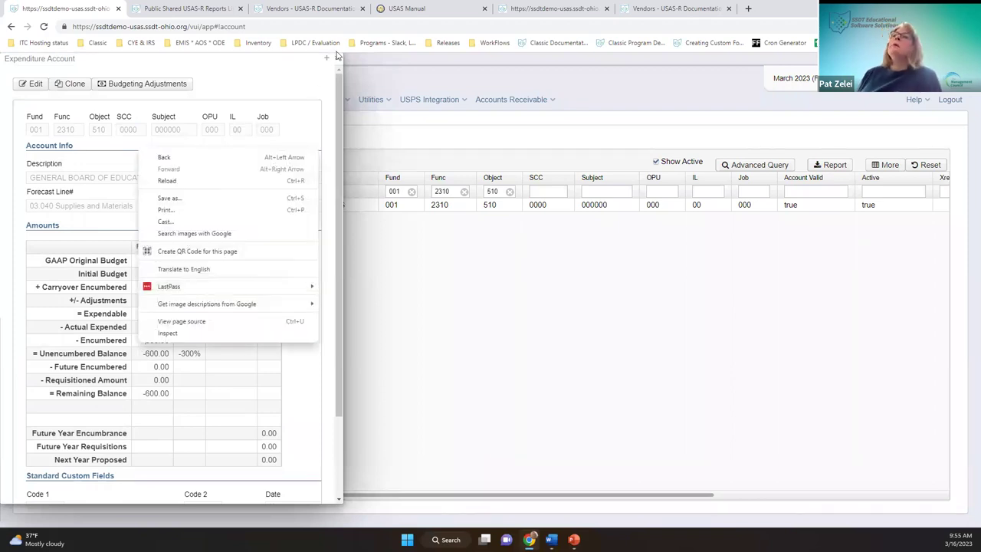
left_click(340, 60)
left_click(322, 85)
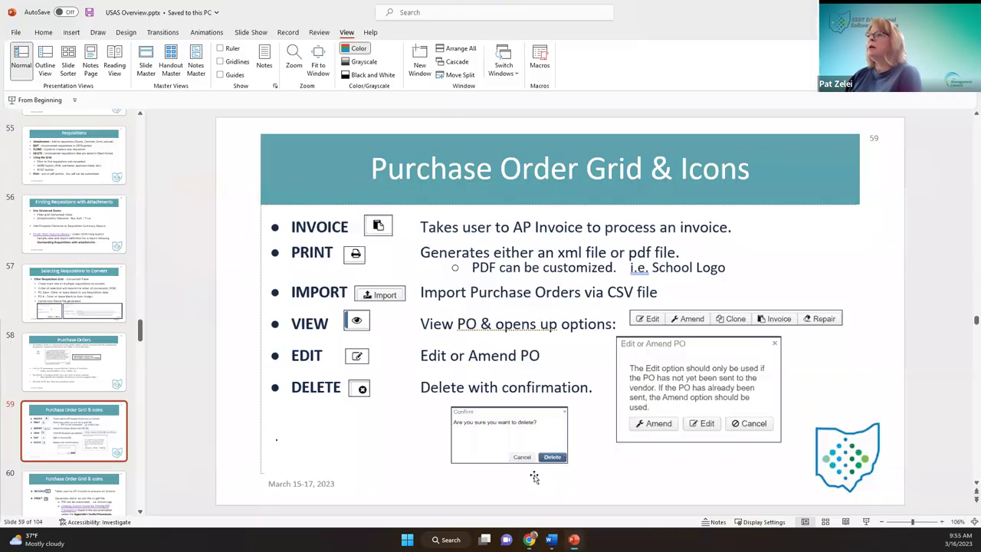
left_click(574, 540)
Select slide 63, Purchase Order Import via CSV file, in the thumbnail pane.
scroll(89, 416, "down", 2)
scroll(88, 416, "down", 5)
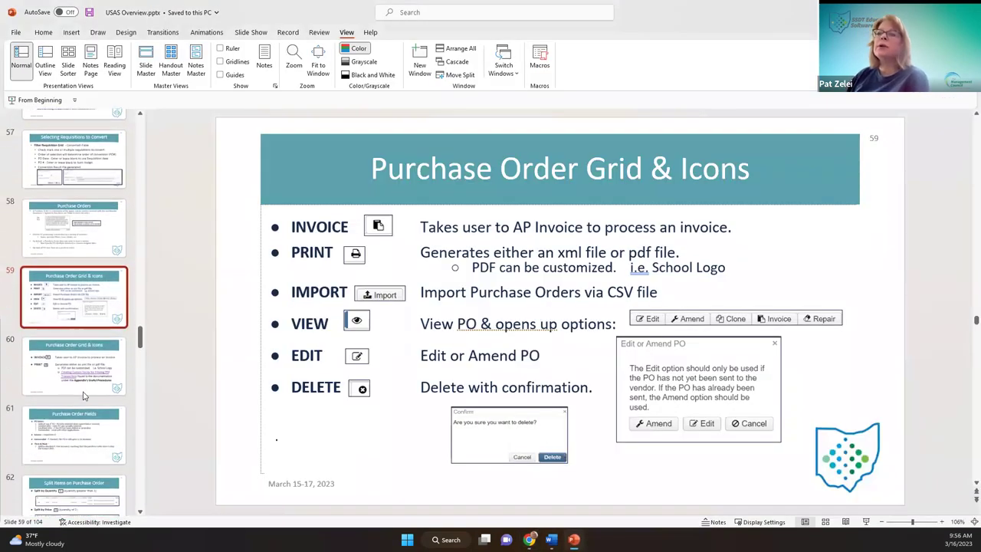
scroll(79, 385, "down", 4)
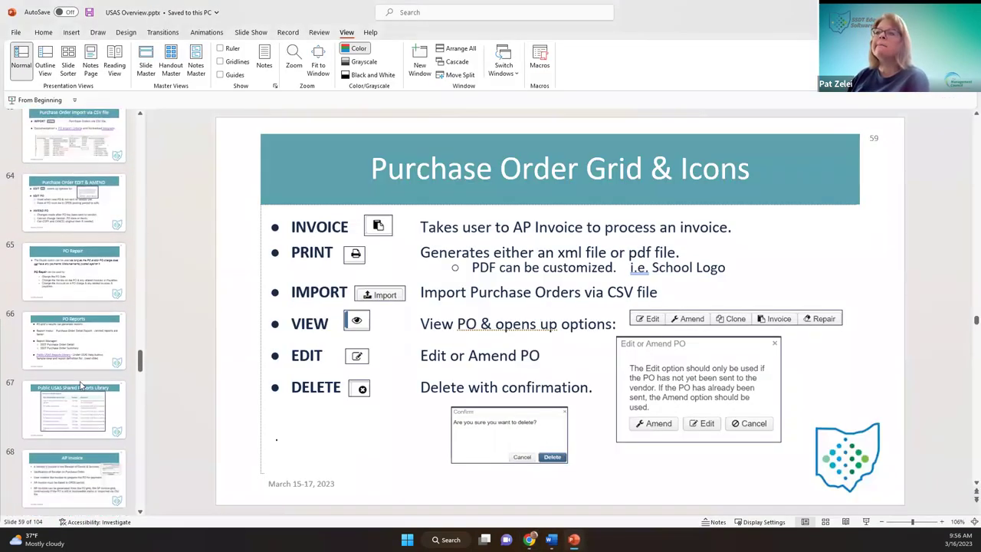
scroll(95, 373, "up", 2)
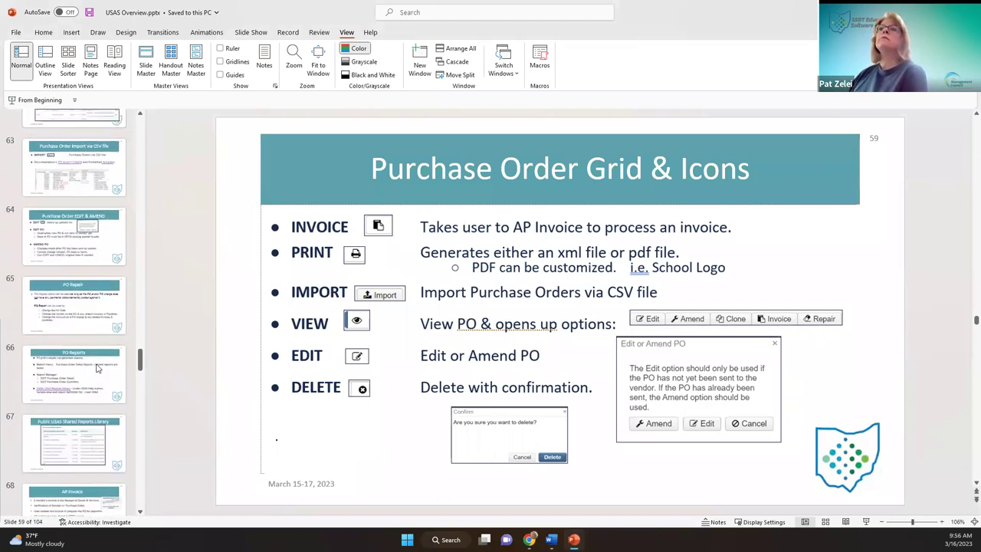
left_click(73, 167)
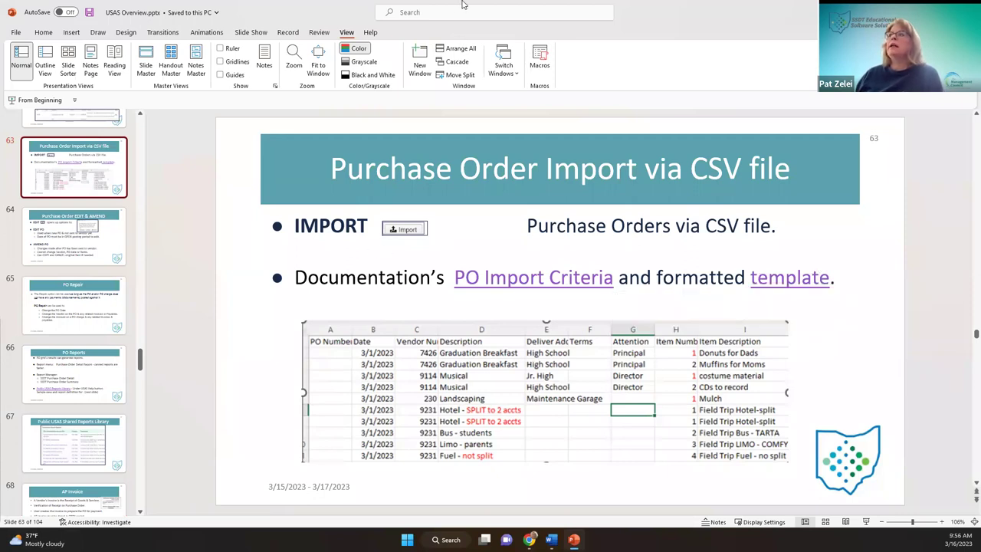
Open the Purchase Orders list in USAS-R, then return PowerPoint full screen to slide 63.
double_click(687, 20)
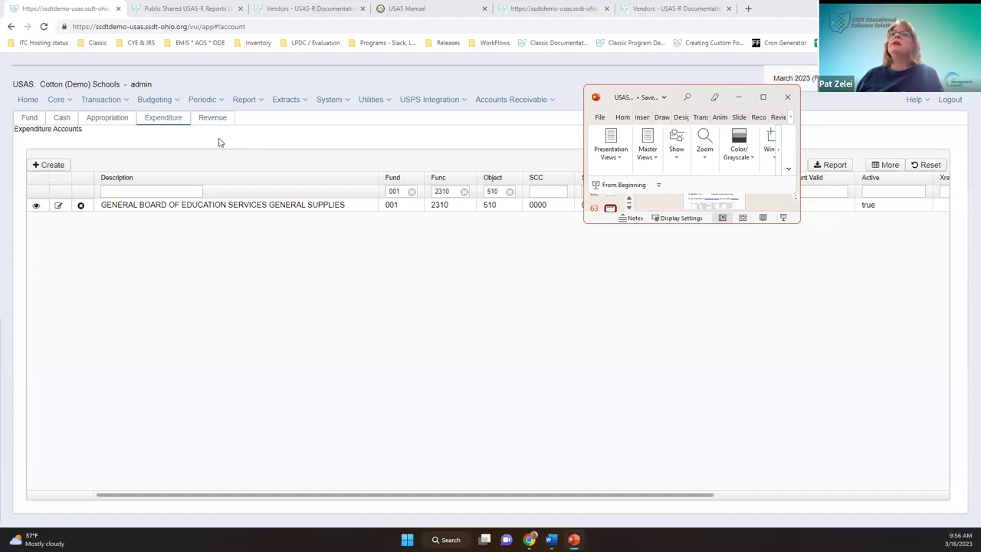
left_click(99, 100)
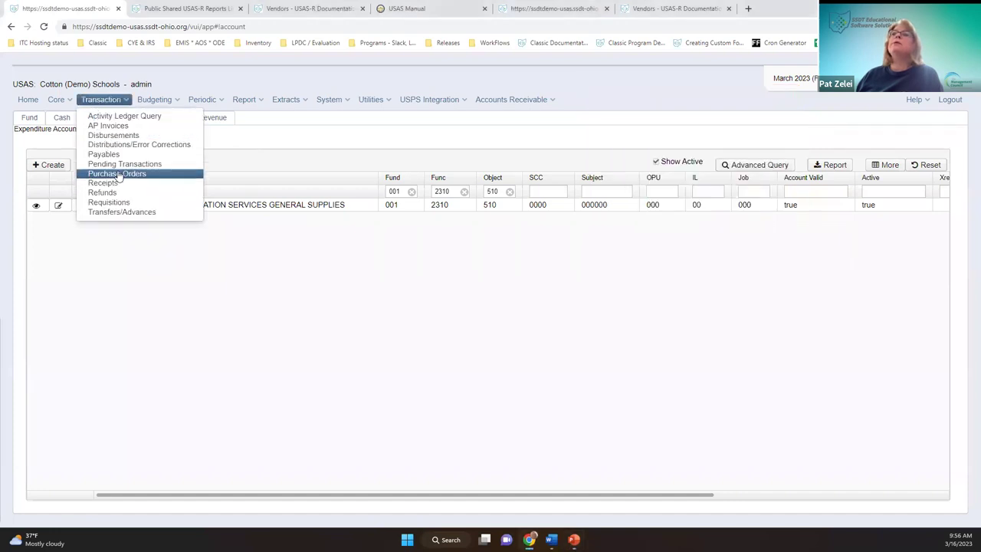
left_click(115, 173)
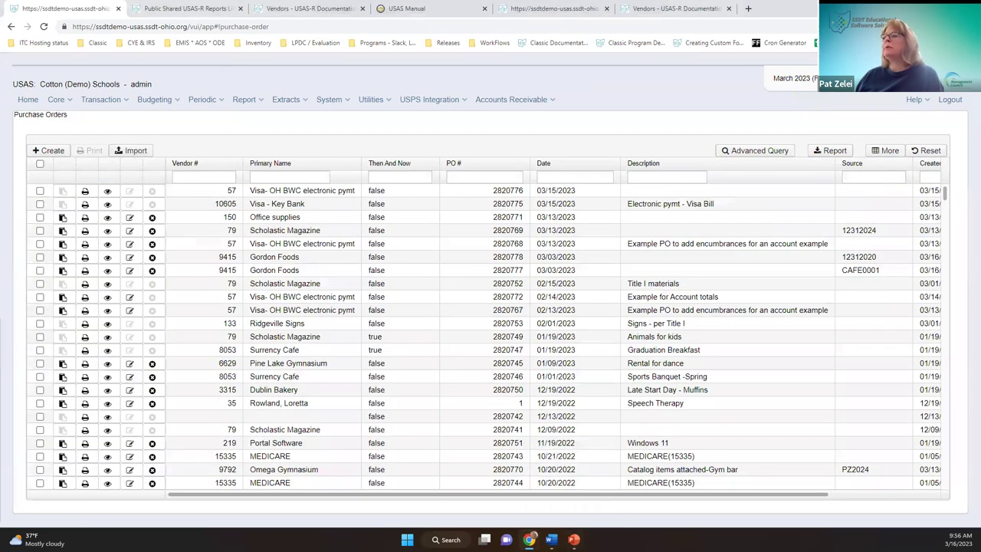
left_click(574, 539)
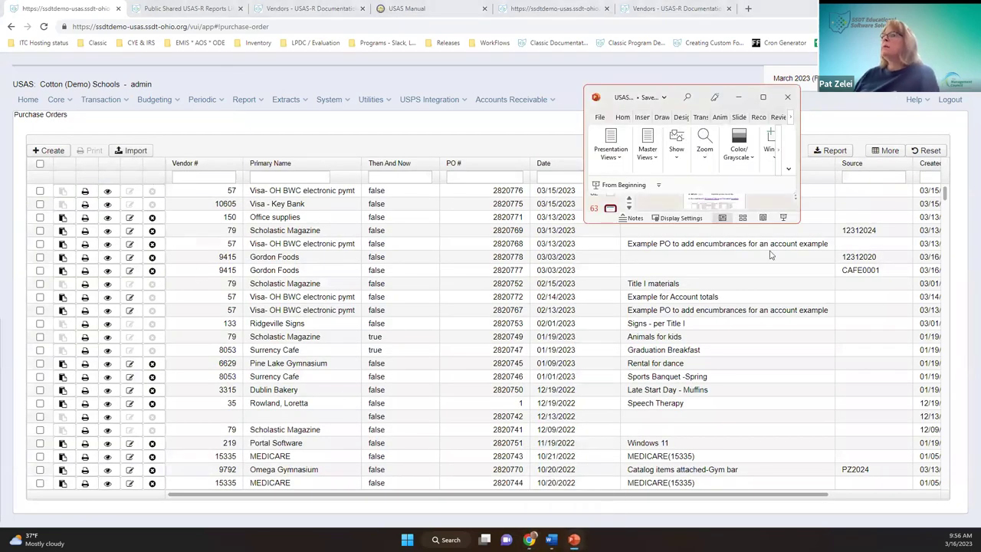
left_click(762, 97)
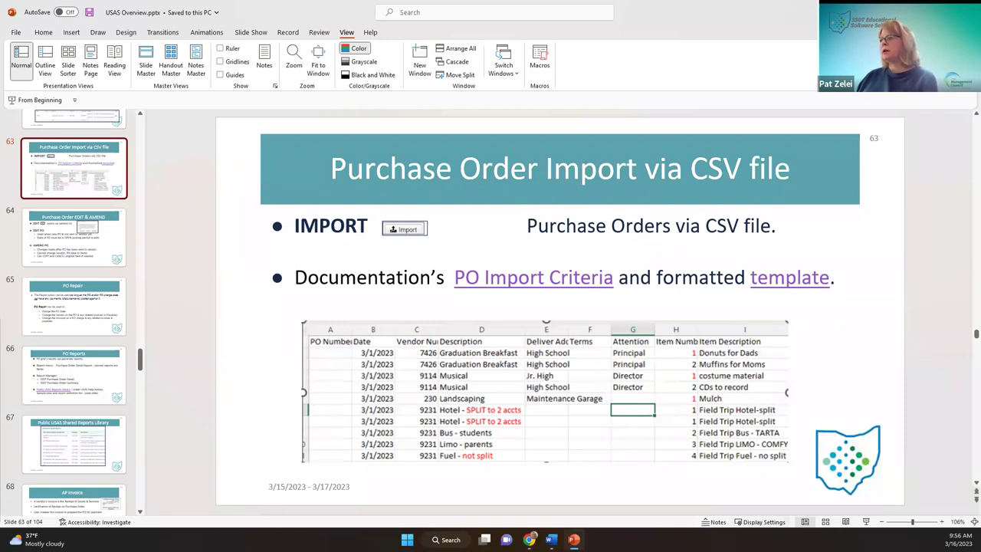
Select the sample spreadsheet picture on slide 63 and switch away from PowerPoint.
left_click(477, 406)
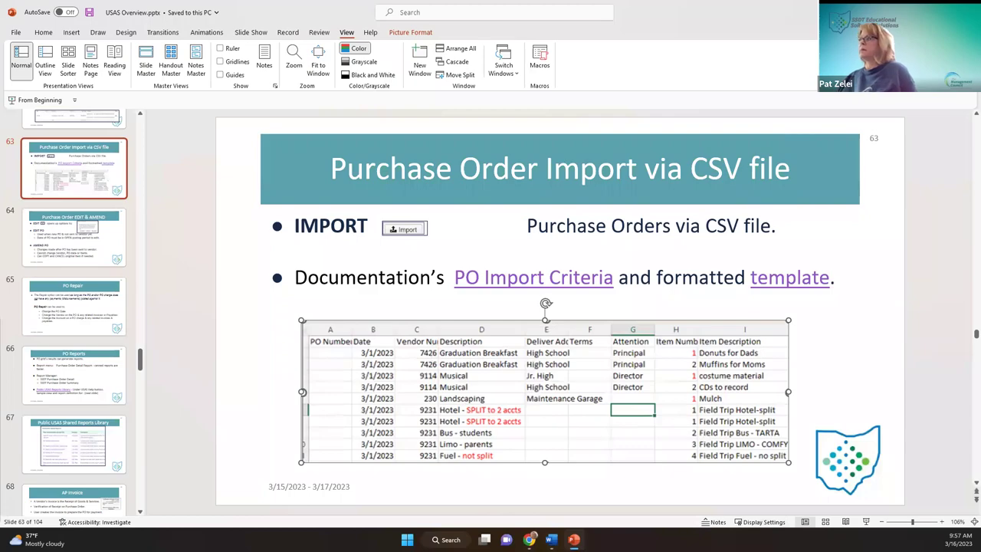
key("alt+Tab")
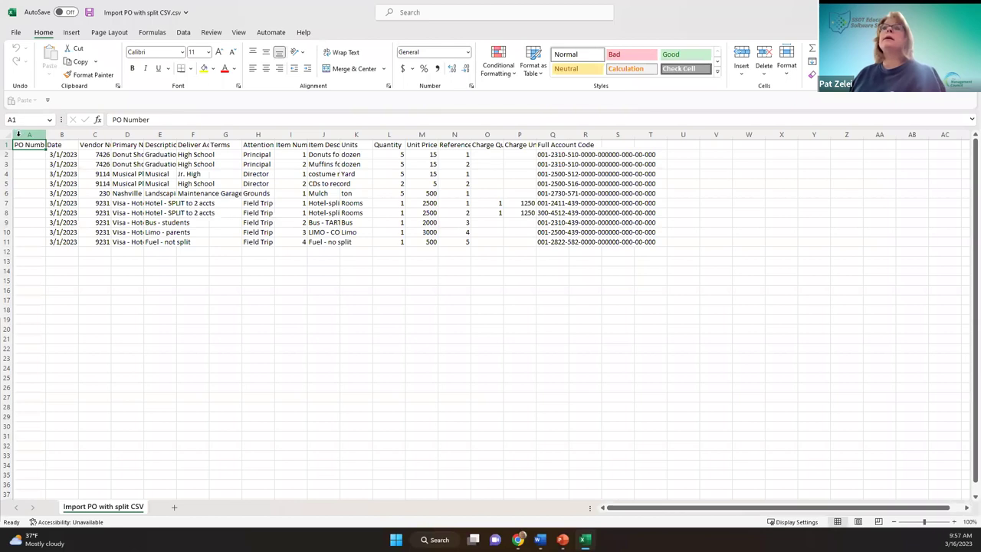
left_click(5, 134)
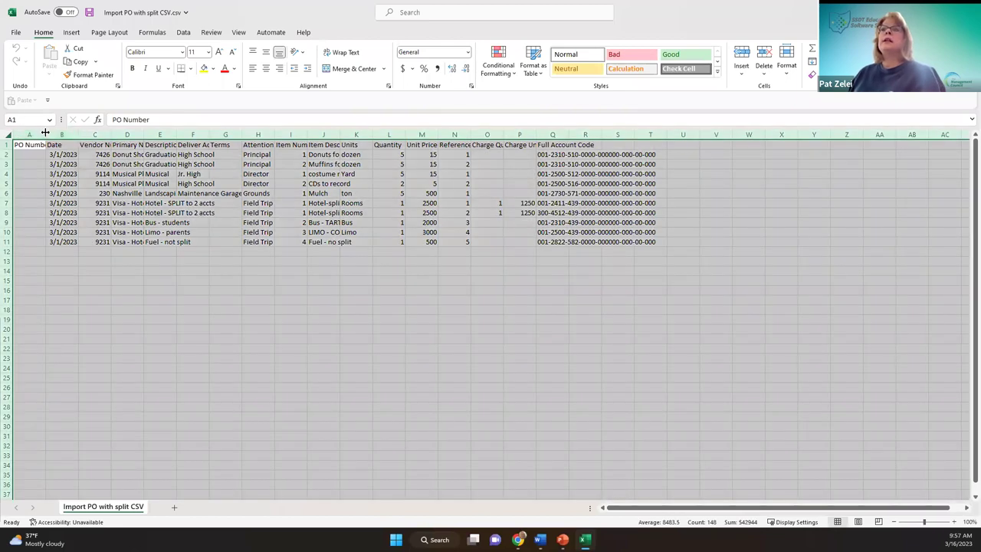
double_click(49, 133)
left_click_drag(68, 308, 68, 301)
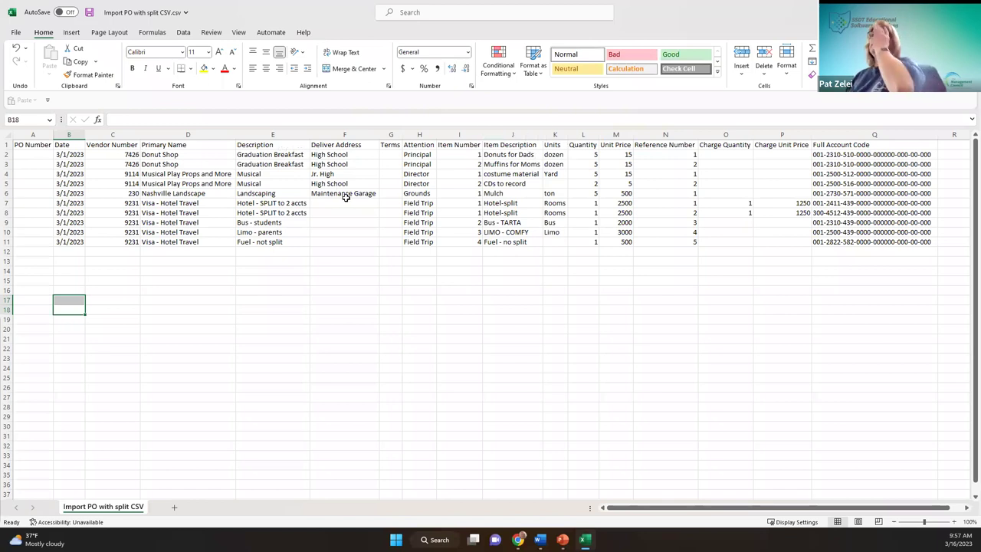
left_click(471, 155)
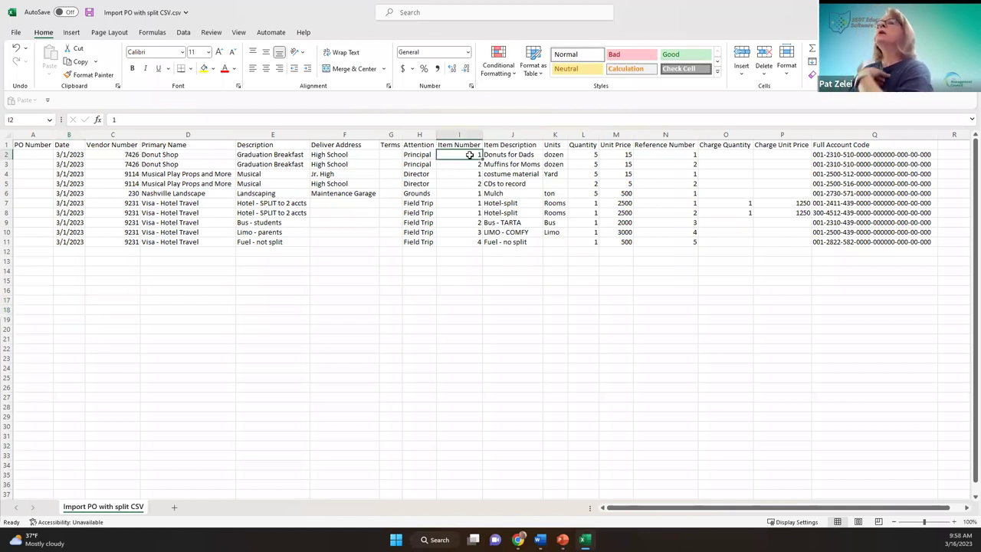
left_click(463, 174)
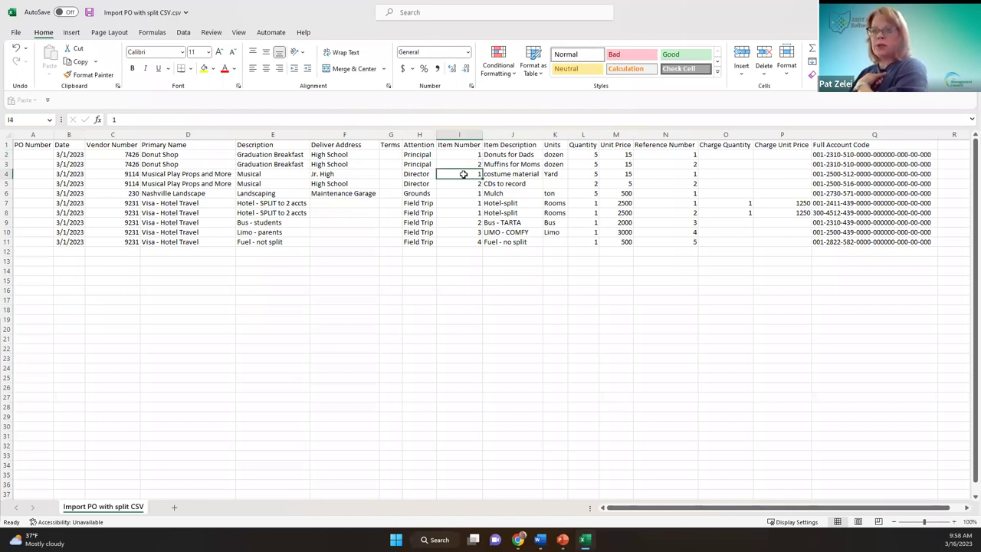
left_click_drag(465, 156, 466, 164)
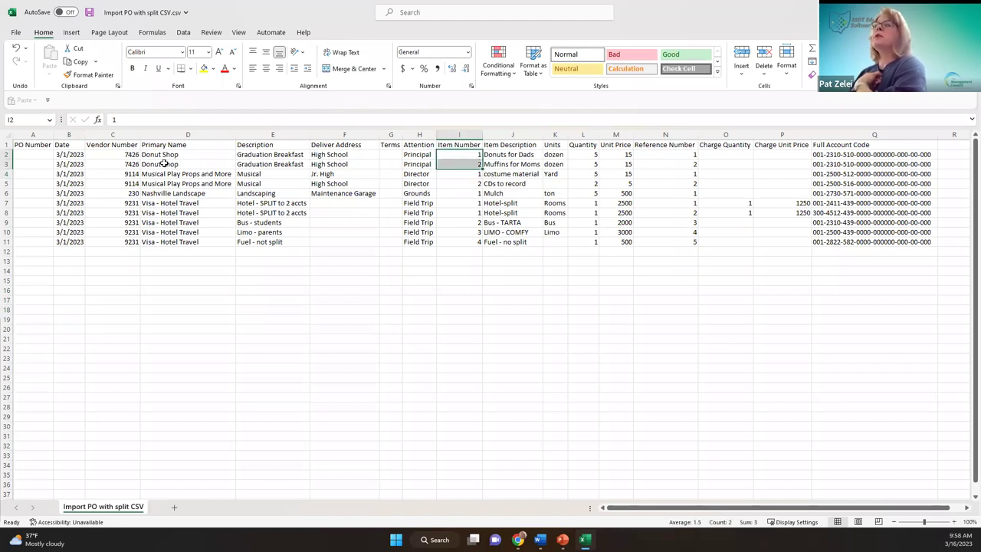
left_click_drag(448, 173, 446, 177)
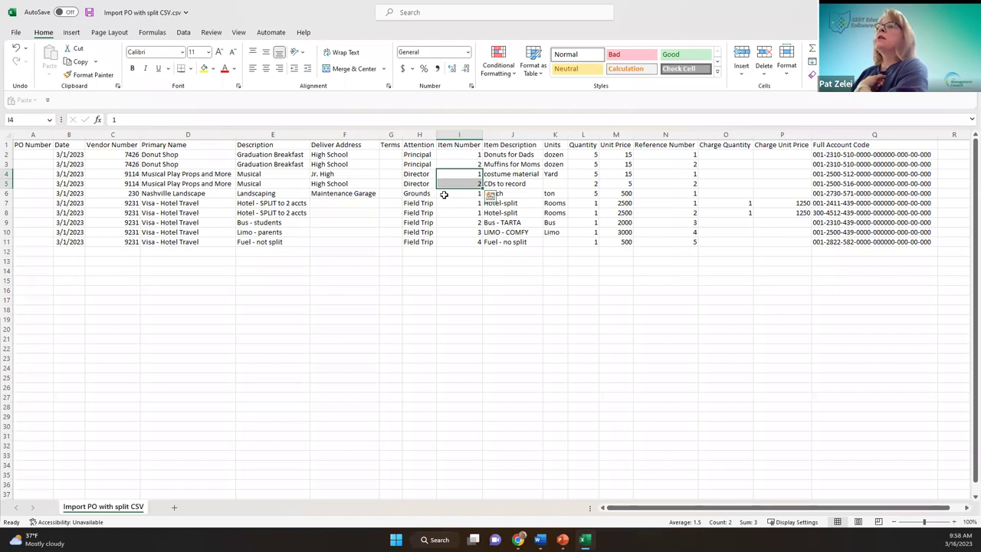
left_click(445, 194)
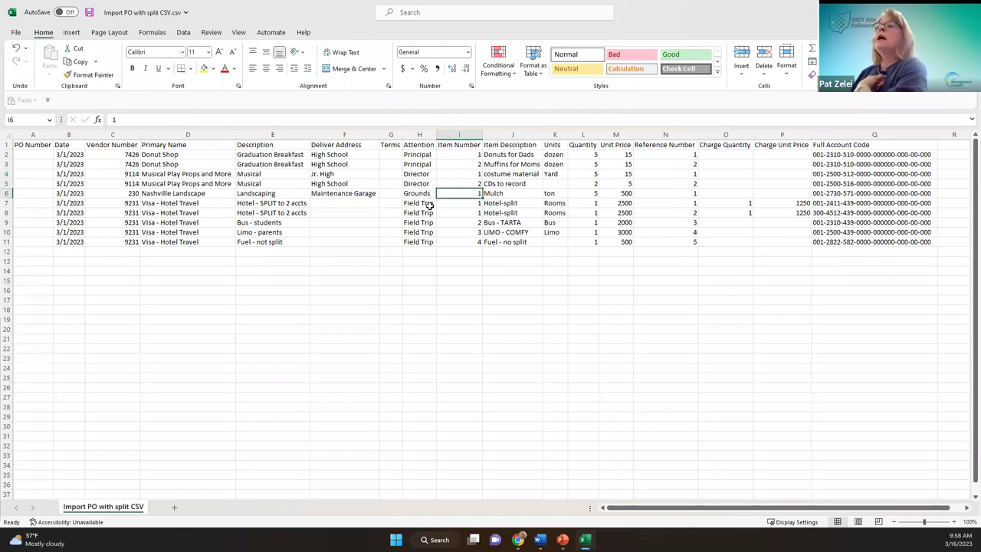
left_click_drag(180, 204, 170, 243)
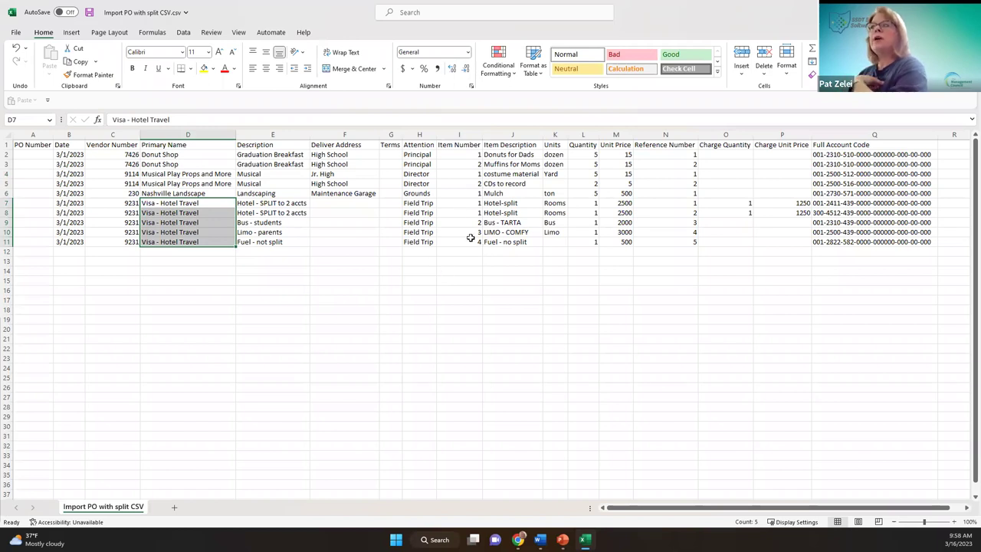
left_click_drag(465, 207, 464, 213)
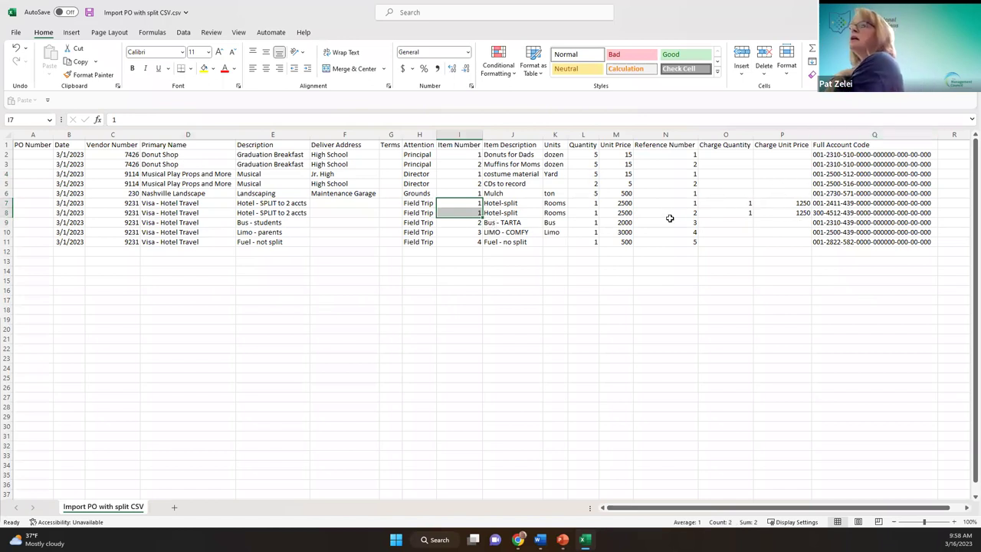
Point out the two split hotel lines and reference numbers 1–4 in cells N7–N10.
left_click(674, 205)
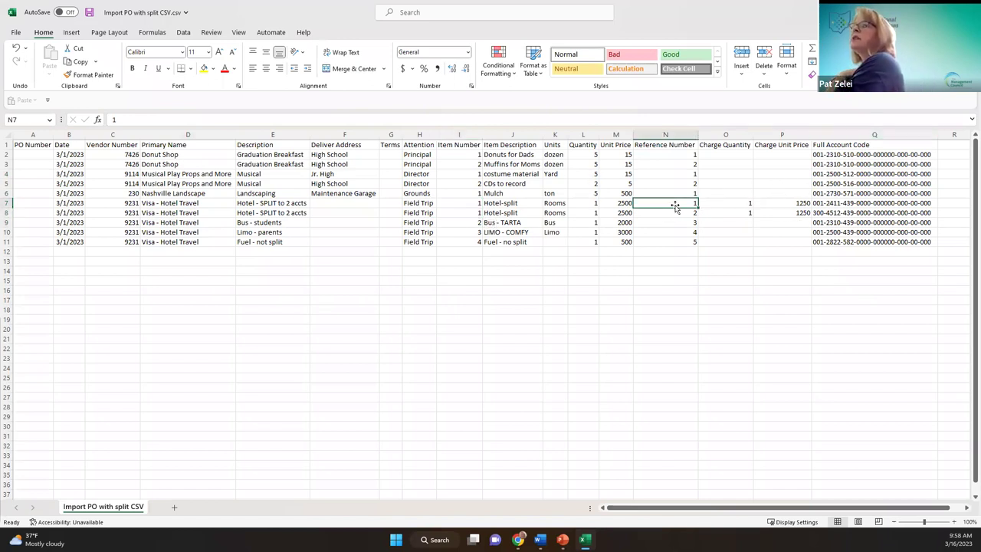
left_click(467, 154)
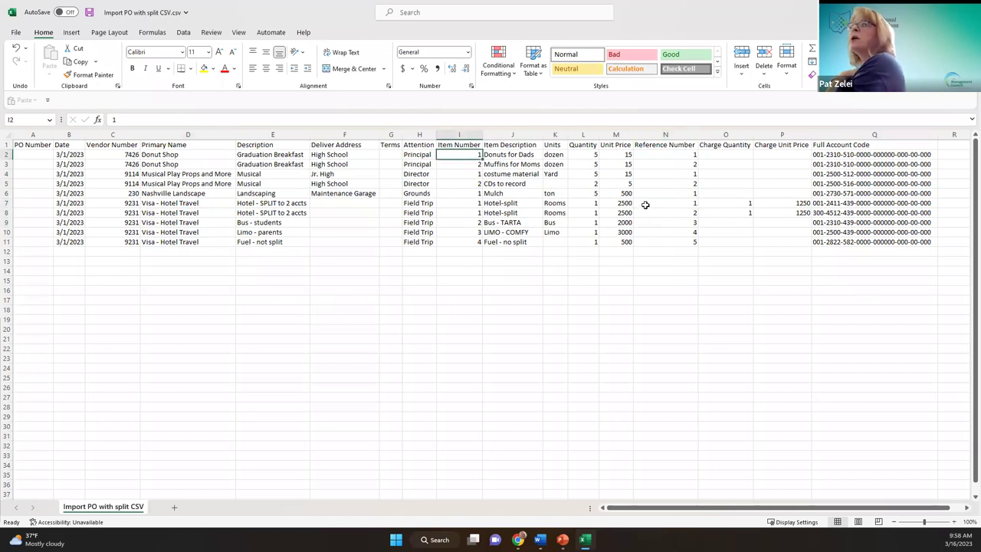
left_click_drag(480, 212, 680, 206)
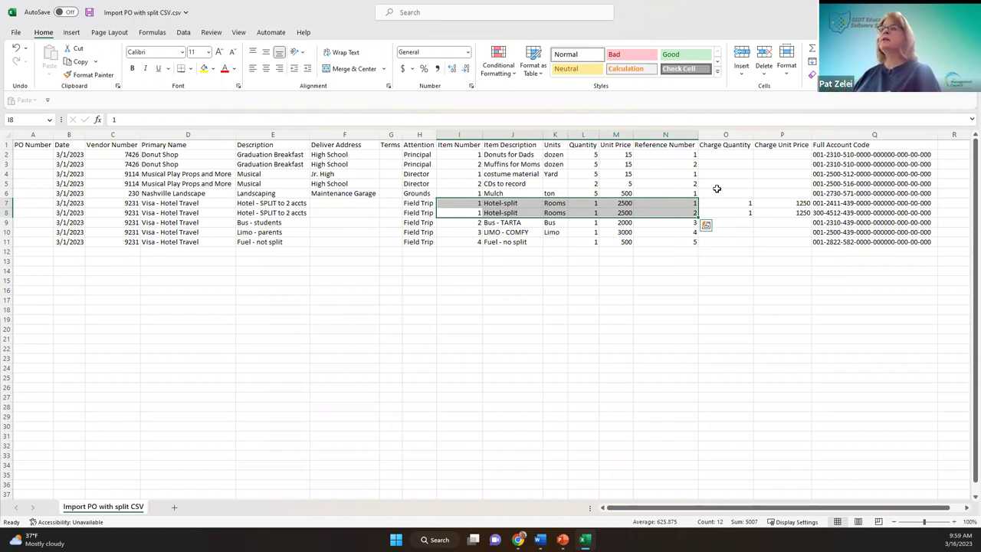
left_click(684, 222)
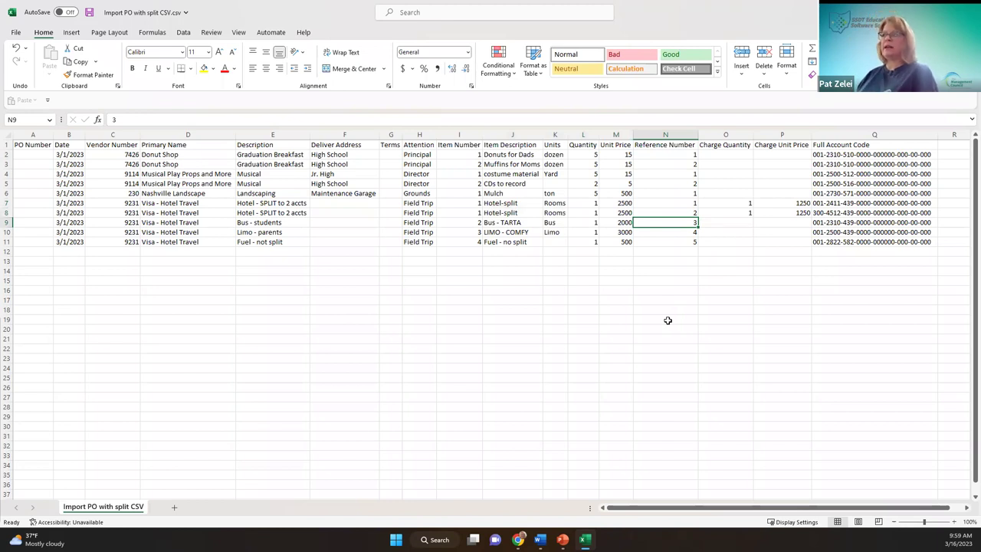
left_click(665, 203)
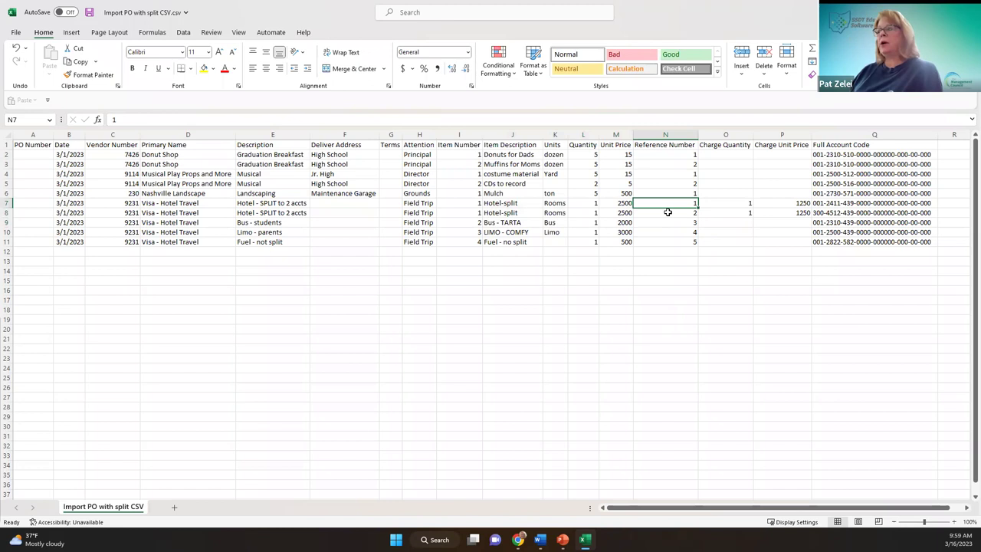
left_click(668, 212)
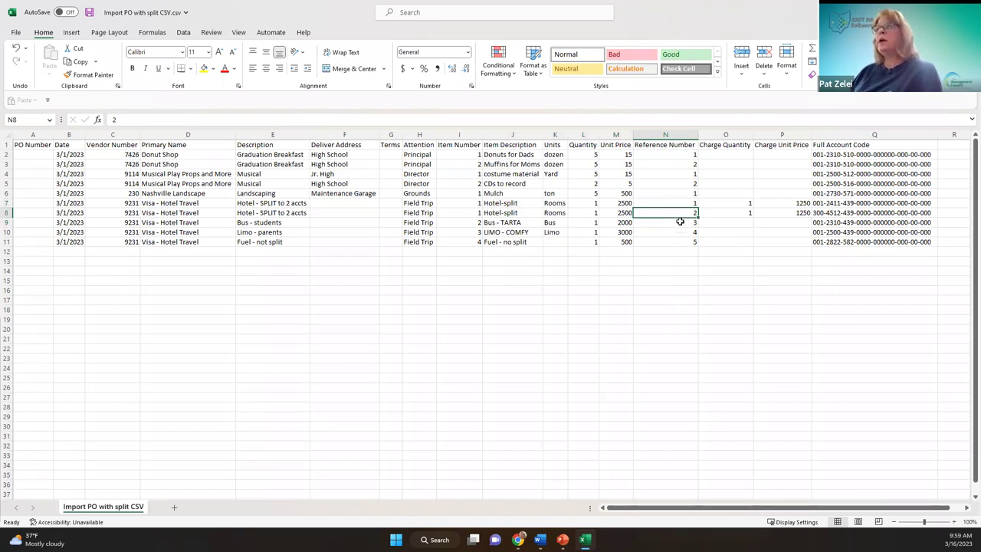
left_click(676, 223)
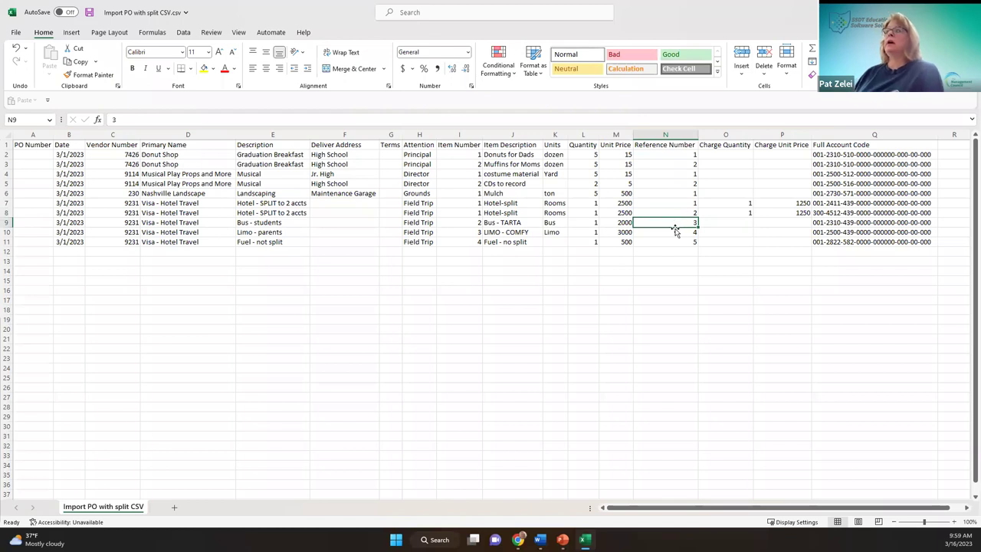
left_click(666, 235)
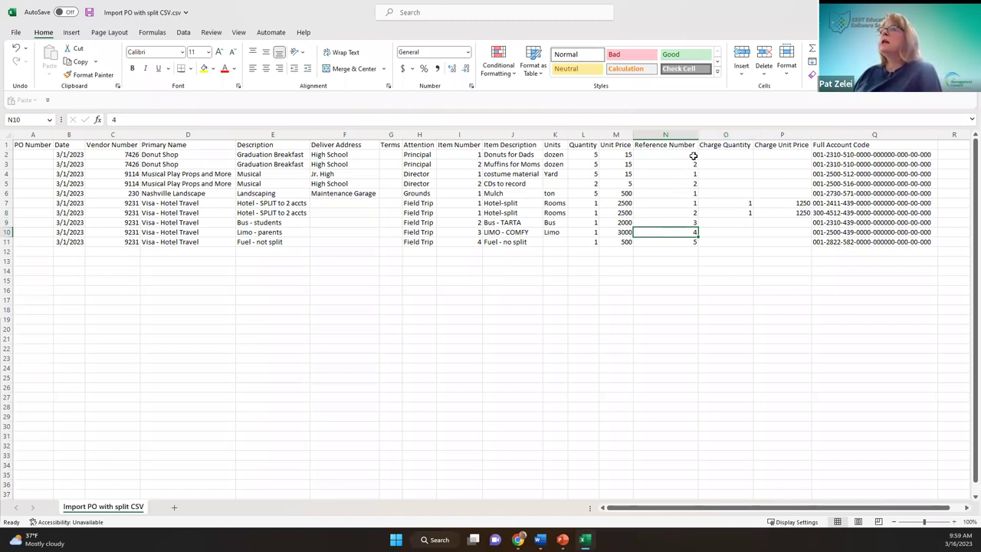
Highlight the hotel lines' charge quantity and unit price, then close the CSV workbook.
left_click_drag(795, 204, 736, 203)
left_click_drag(662, 213, 661, 213)
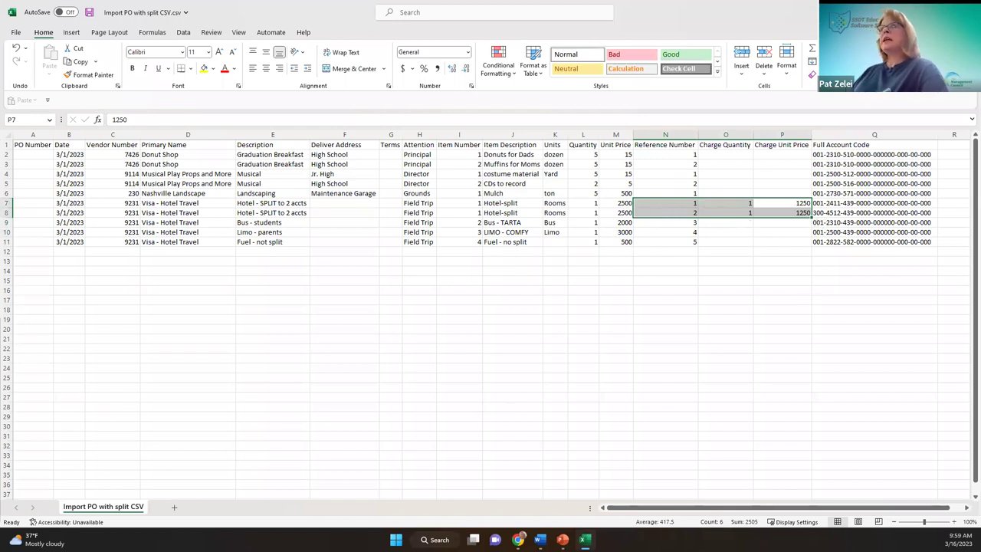
key("alt+F4")
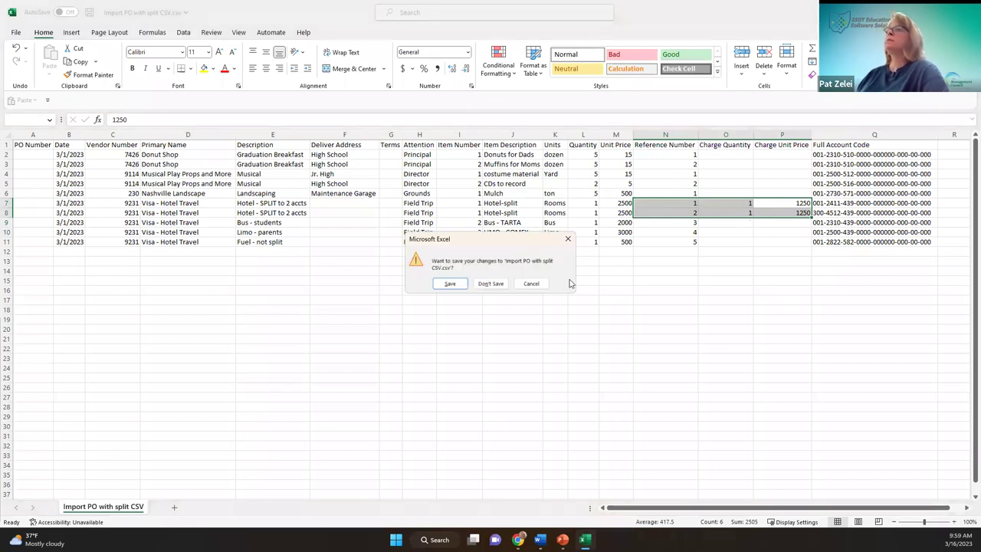
Discard workbook changes and load 'Import PO with split CSV.csv' through the PO import.
left_click(491, 283)
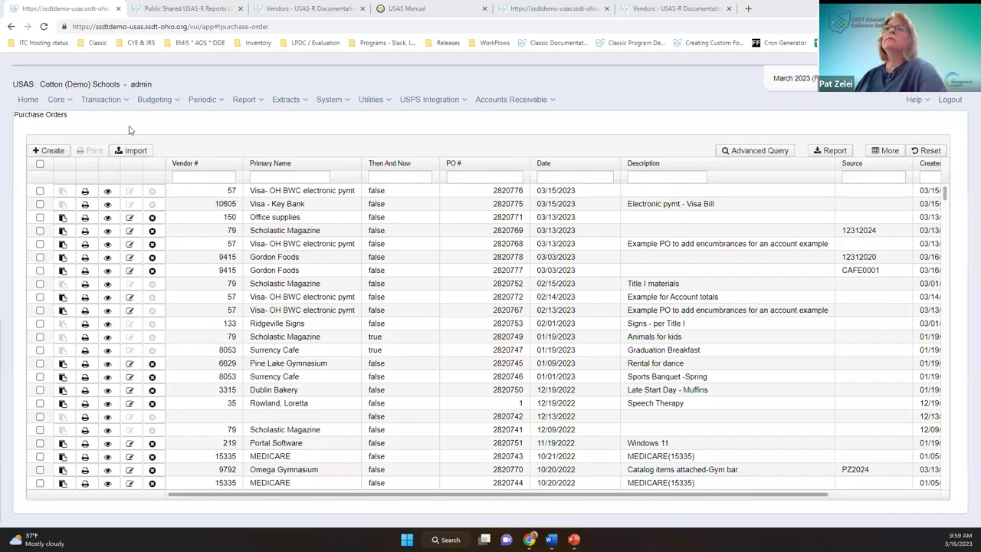
left_click(124, 151)
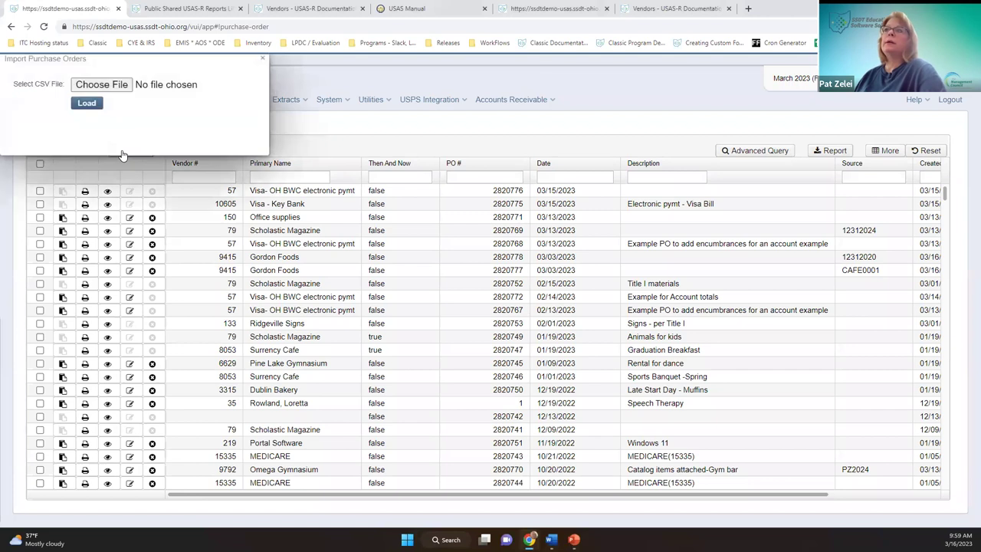
left_click(123, 88)
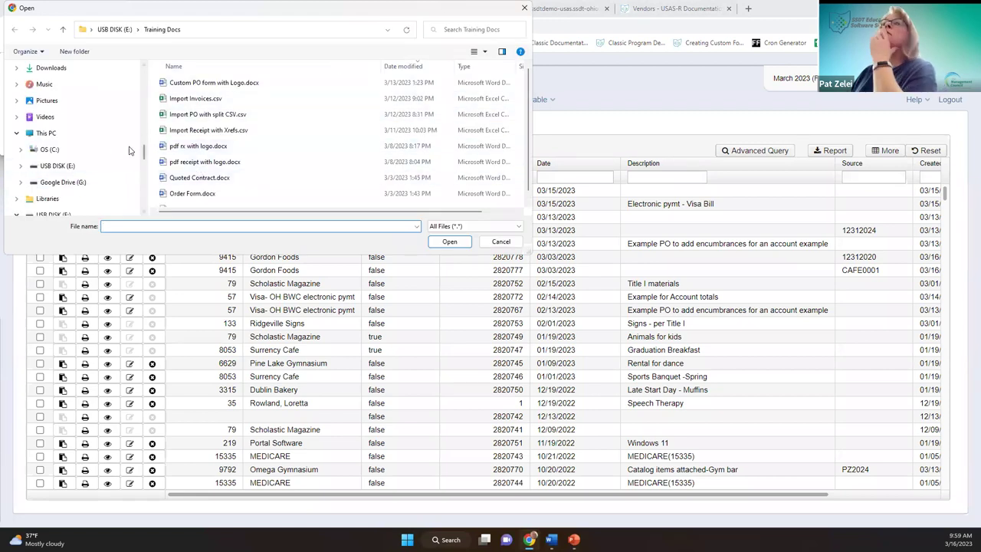
scroll(77, 145, "down", 3)
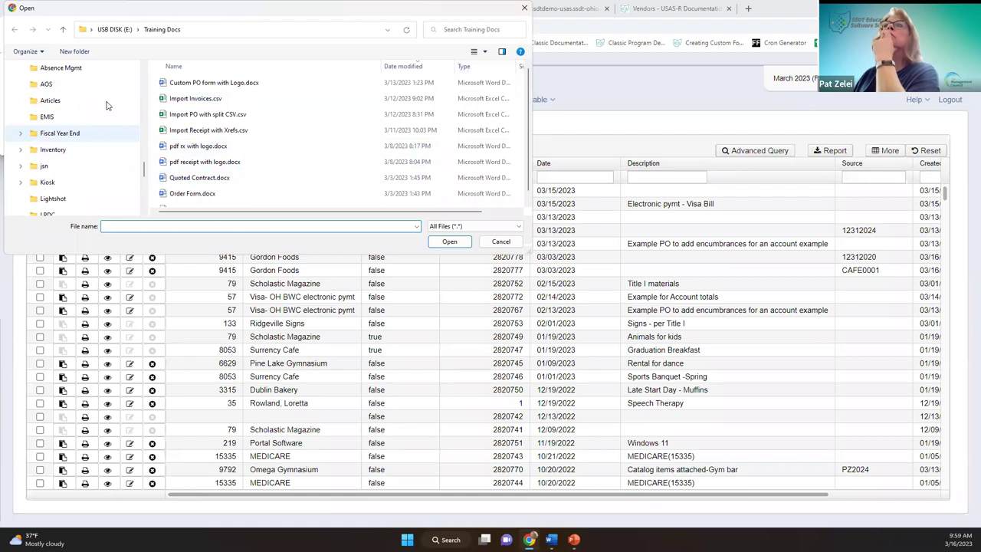
double_click(205, 115)
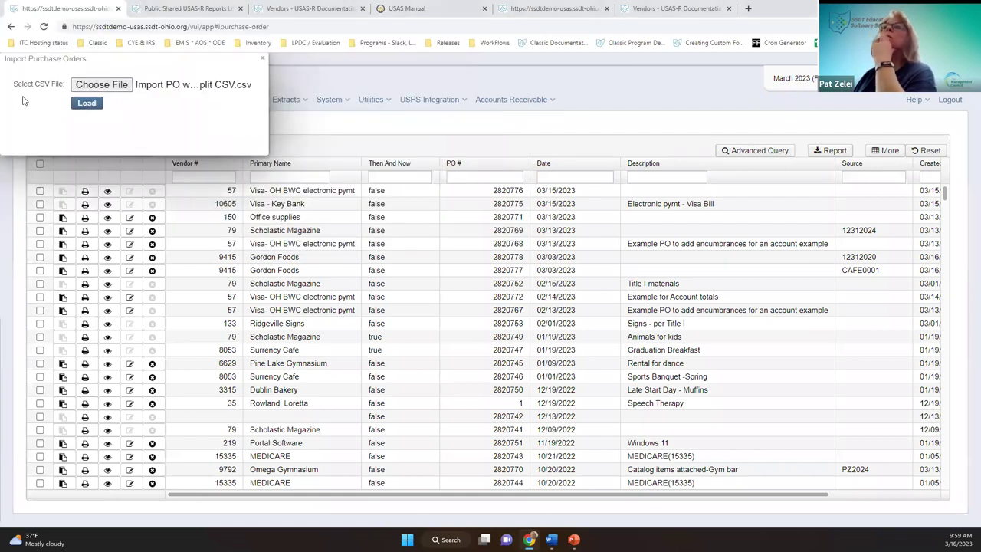
left_click(88, 108)
left_click(87, 107)
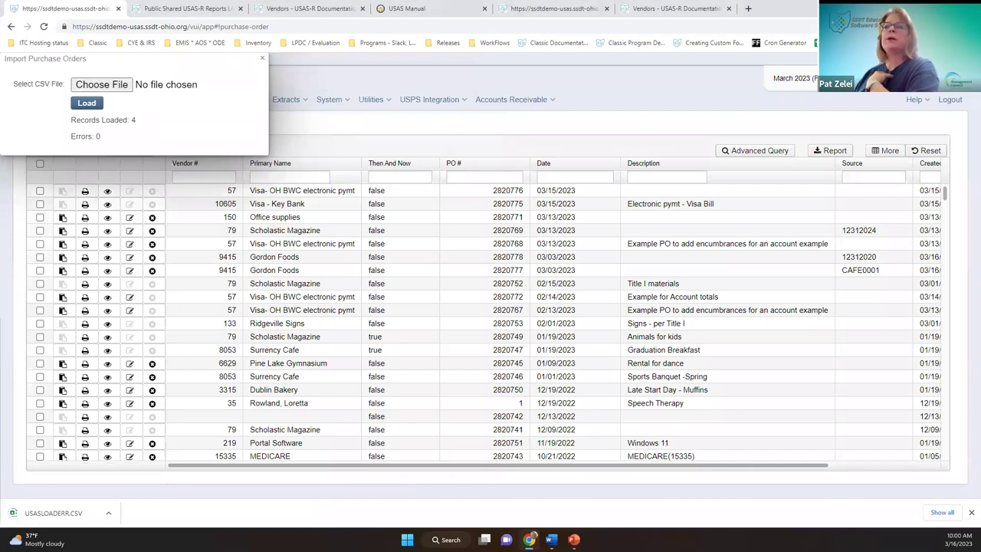
Review the USASLOADERR.CSV results (4 records, 0 errors) and close Excel.
left_click(63, 515)
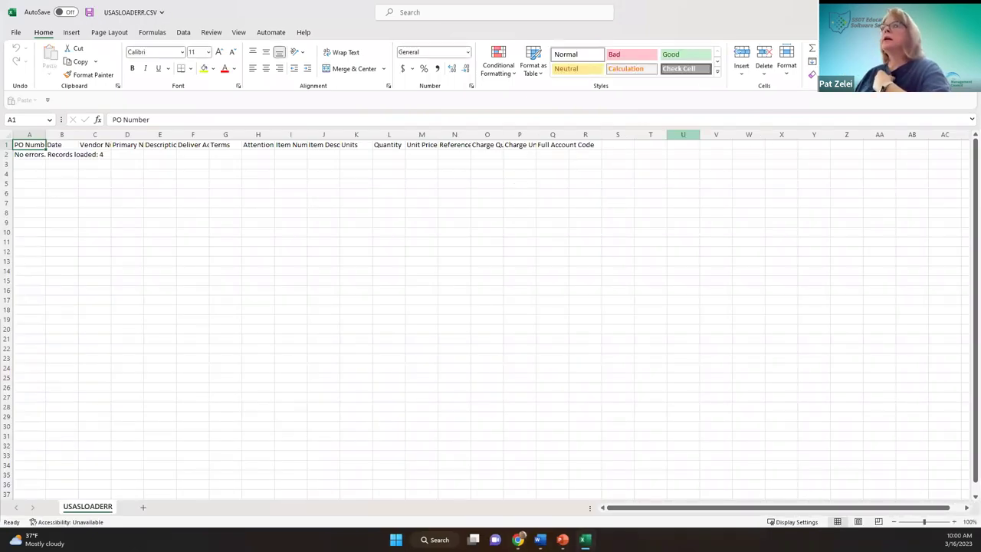
key("ctrl+w")
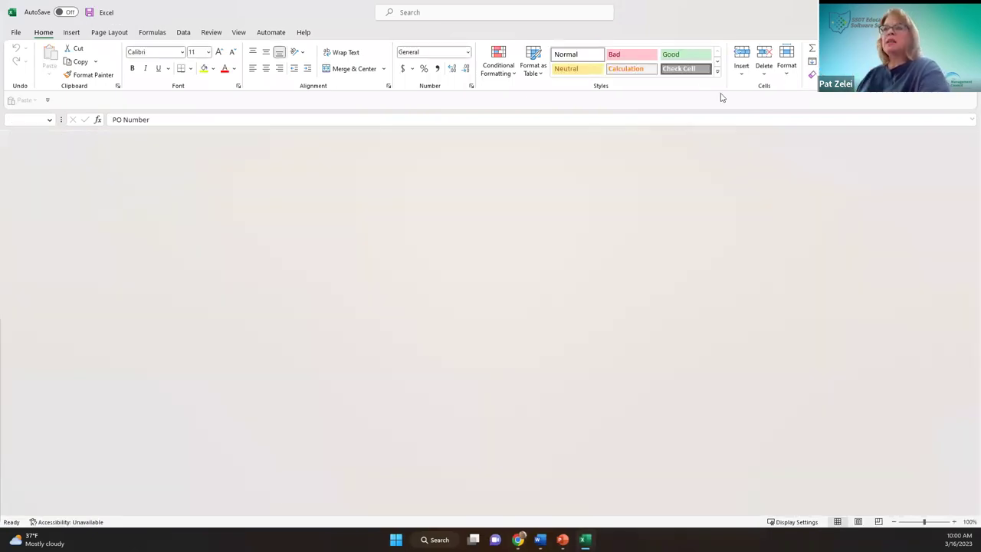
key("alt+F4")
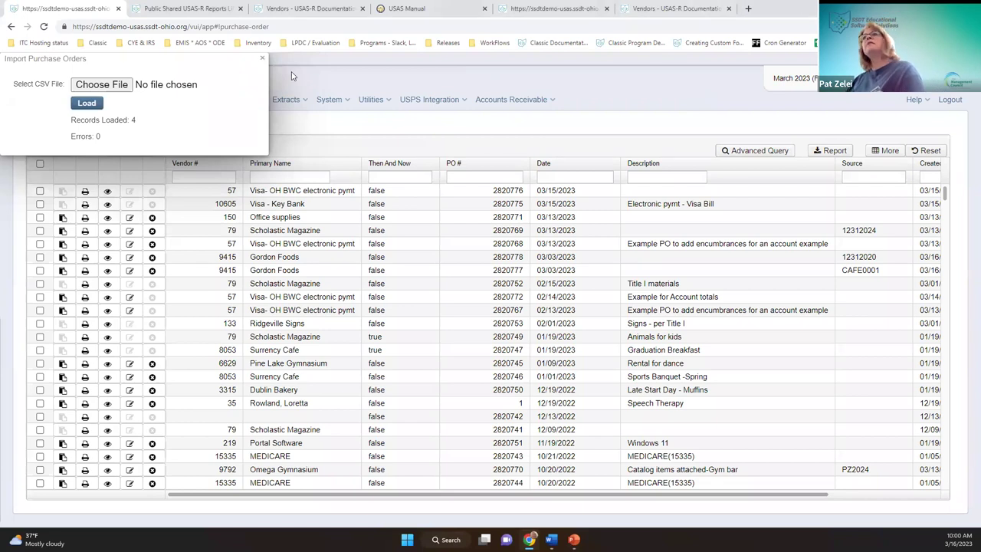
Close the import window, then review and close the Donut Shop PO 2820779 details.
left_click(260, 64)
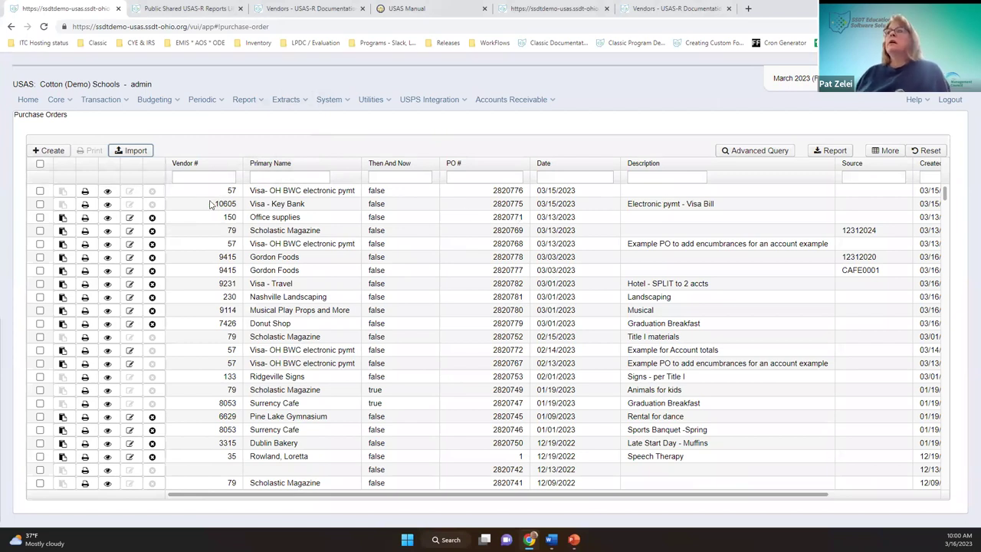
left_click(108, 205)
left_click_drag(108, 205, 449, 149)
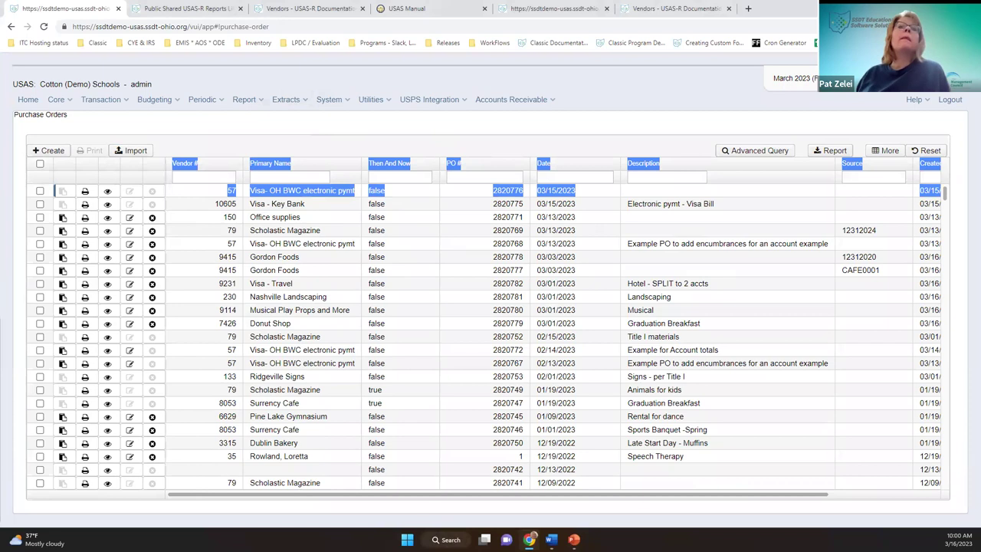
left_click(283, 327)
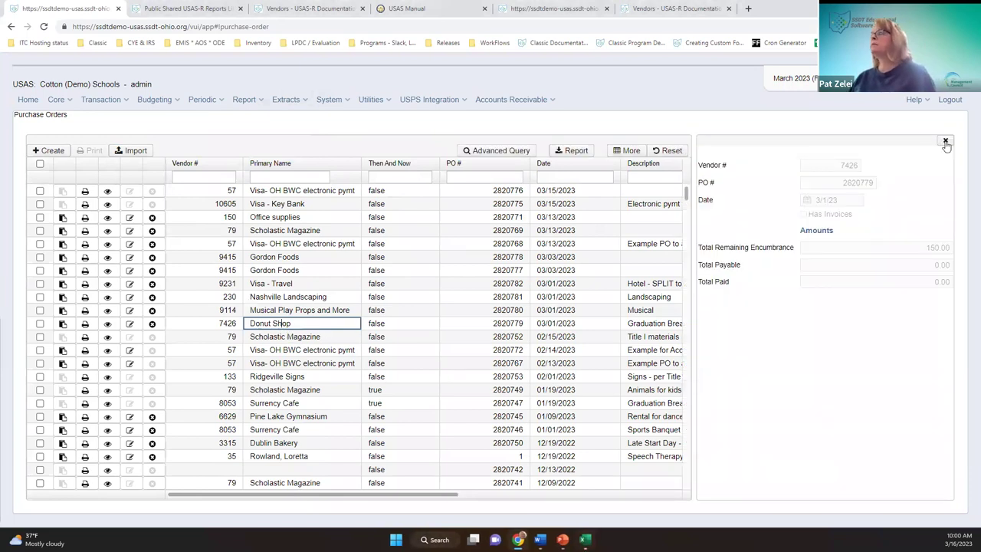
left_click(944, 140)
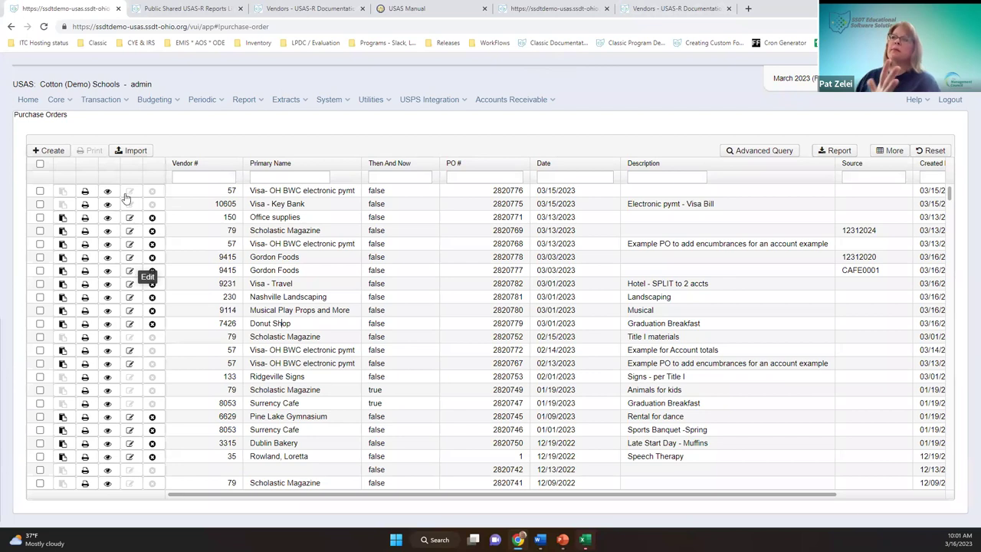
Open Office supplies PO 2820771 for editing, maximise the browser window, then close the PO.
left_click(130, 218)
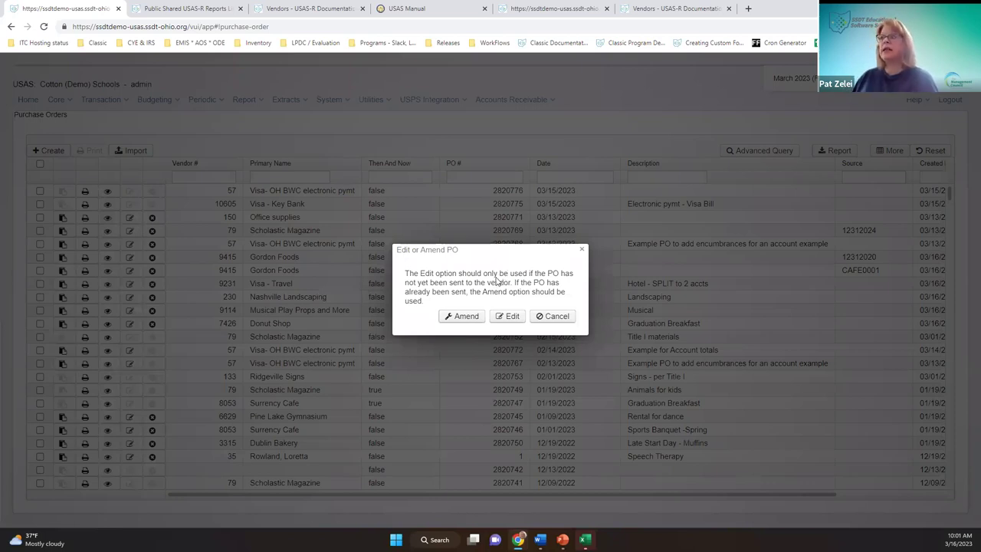
left_click(509, 322)
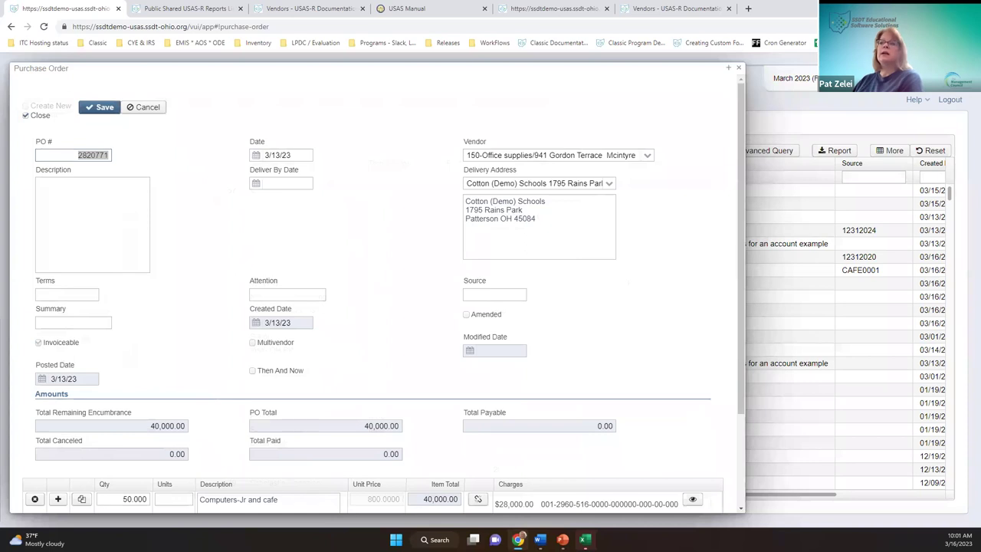
left_click_drag(42, 5, 60, 81)
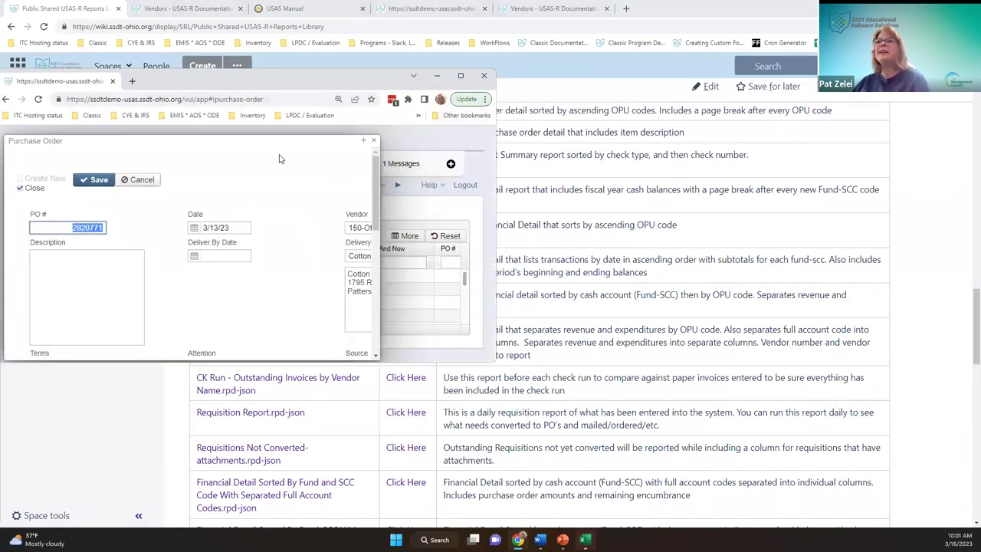
left_click(461, 75)
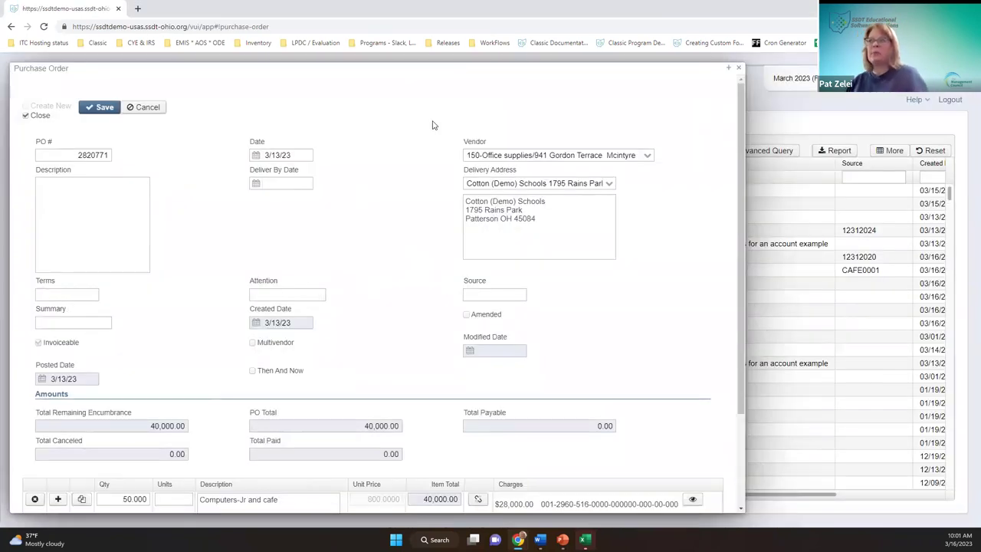
left_click(738, 69)
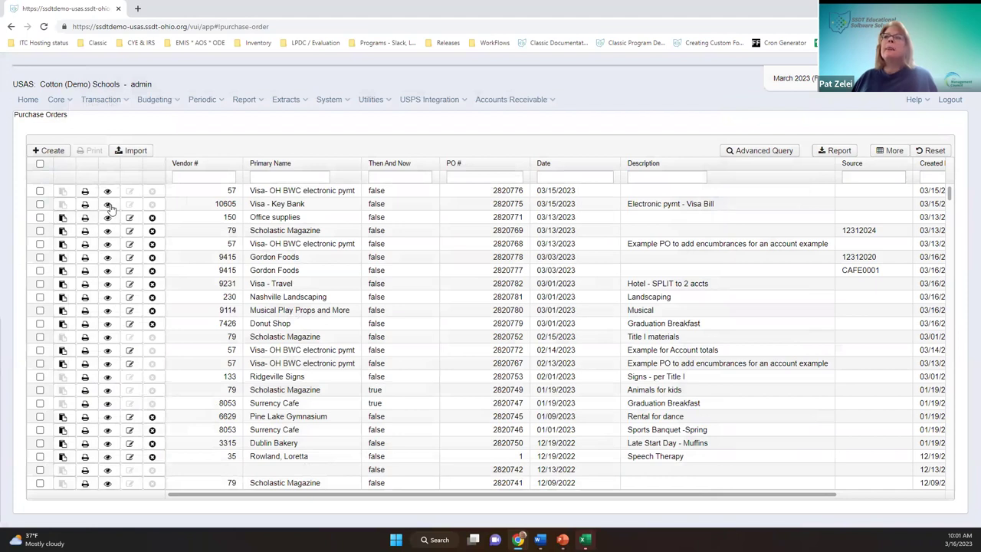
Open PO 2820768 in amend mode and scroll down to its 88.00 line item.
left_click(130, 244)
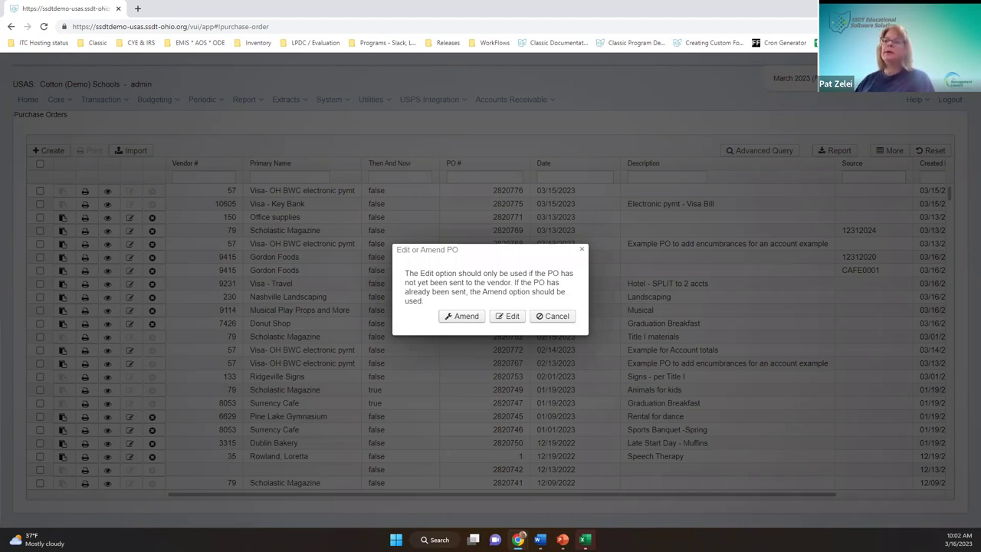
left_click(474, 318)
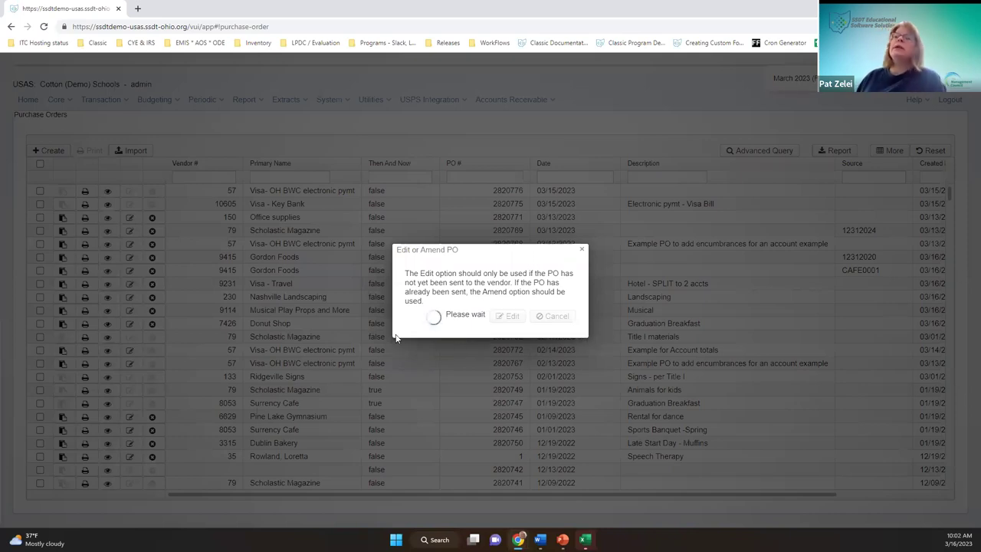
scroll(433, 357, "down", 3)
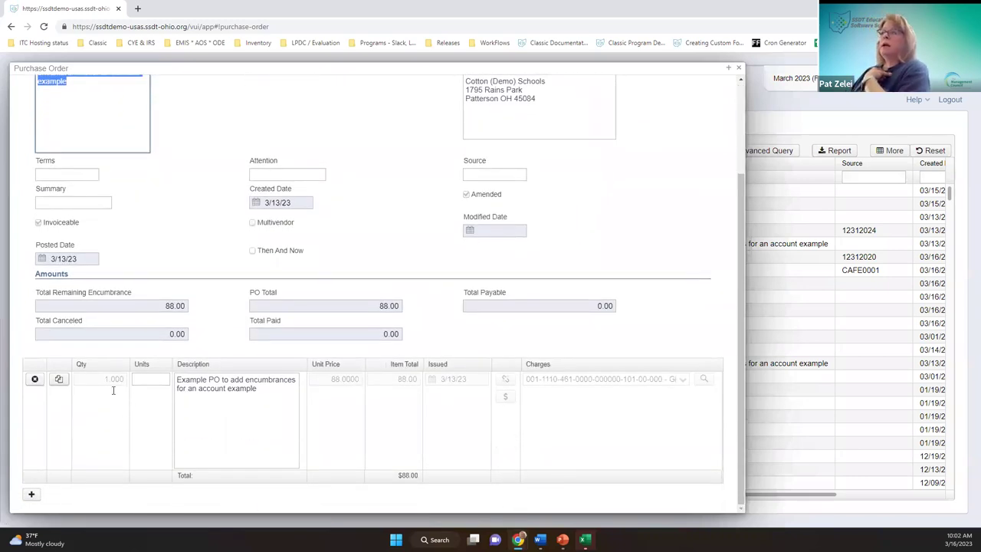
Copy the 88.00 line item and rename the copy 'change/amend item 1'.
left_click(60, 381)
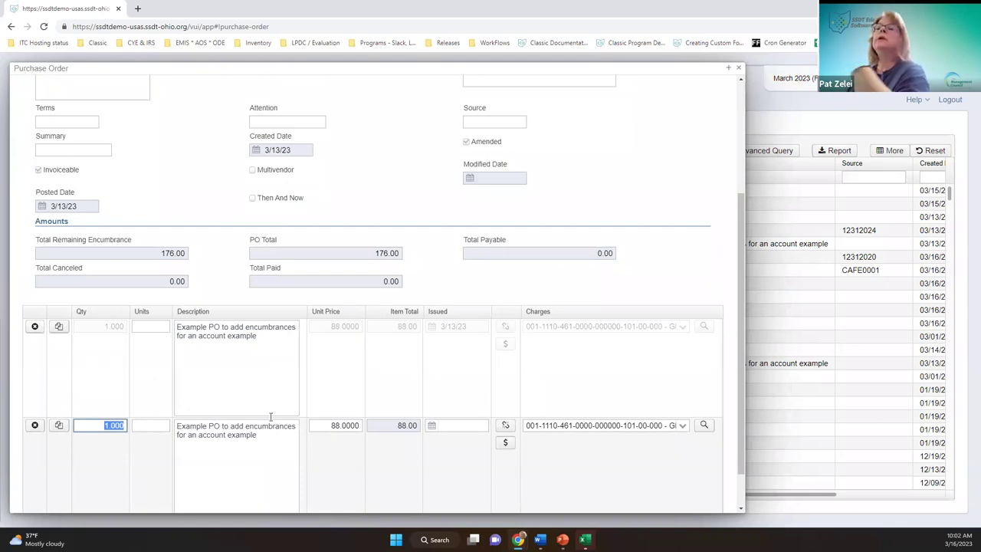
left_click_drag(278, 436, 161, 425)
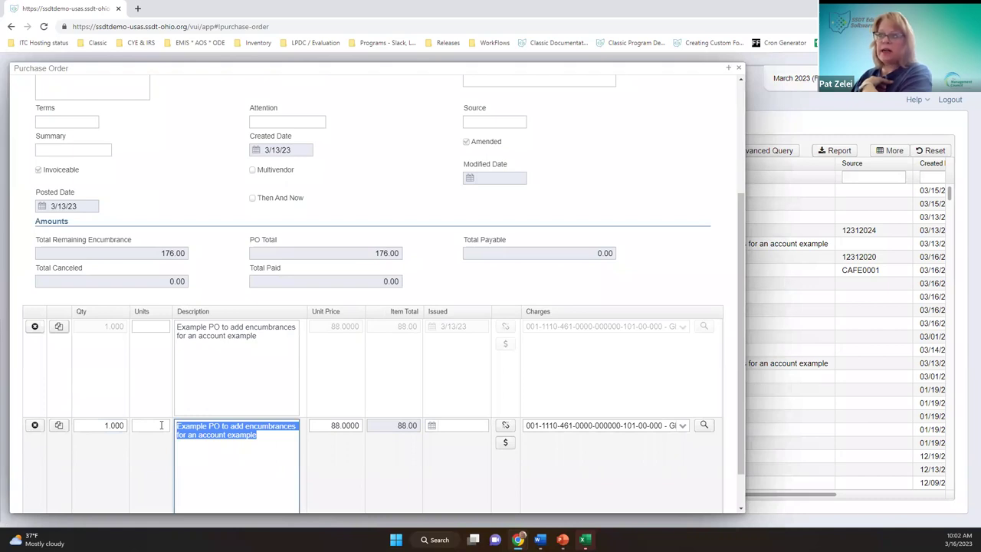
left_click(247, 326)
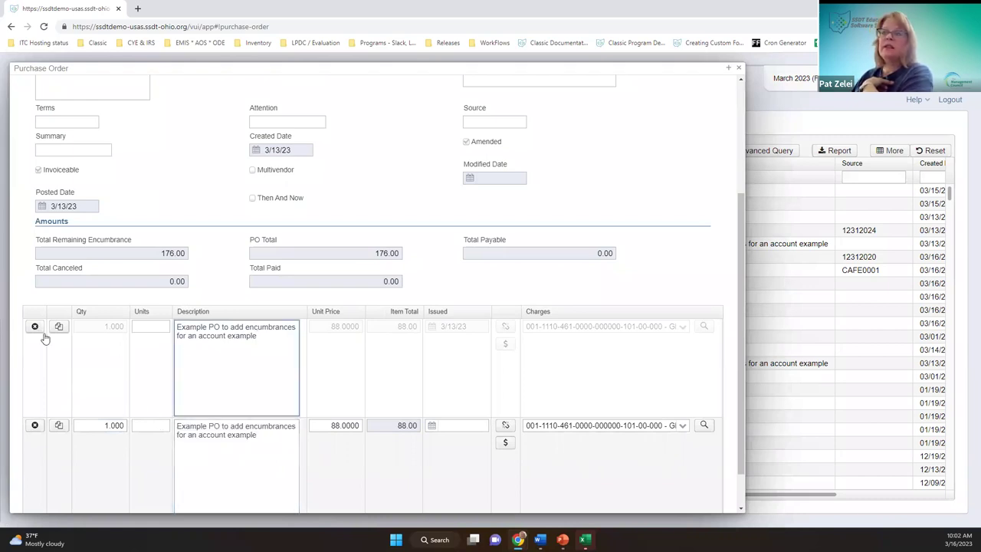
left_click_drag(273, 455, 143, 430)
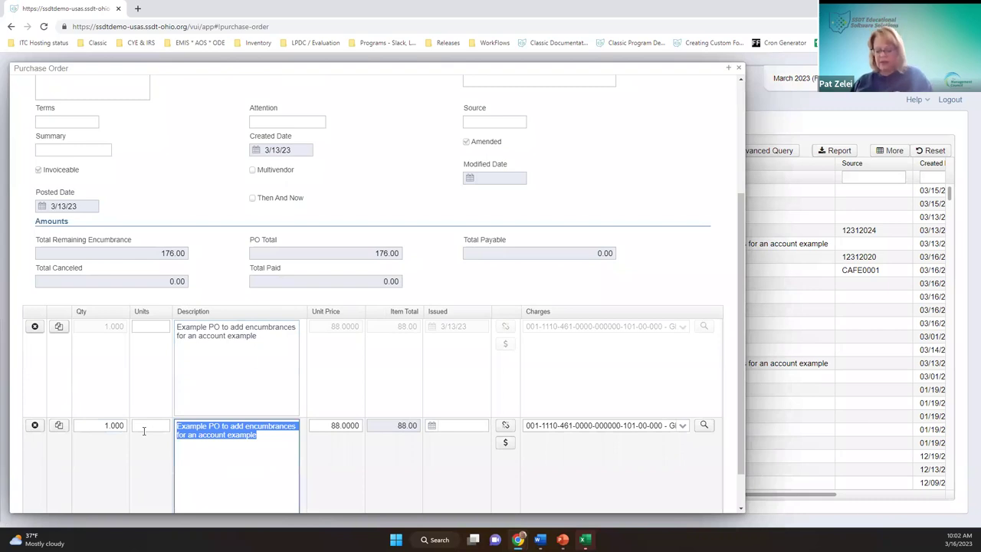
type("chn")
key("BackSpace")
type("an")
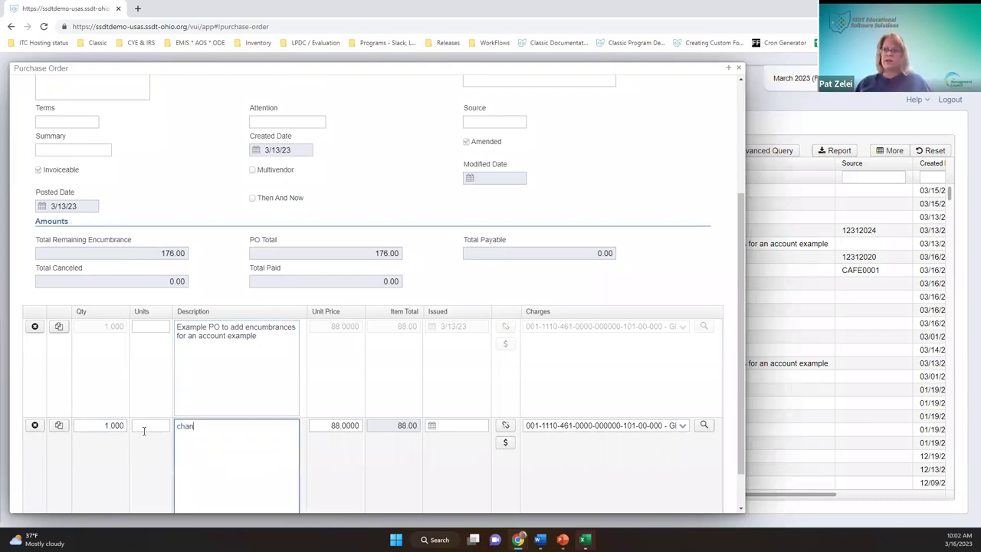
type("ge/amend item 1")
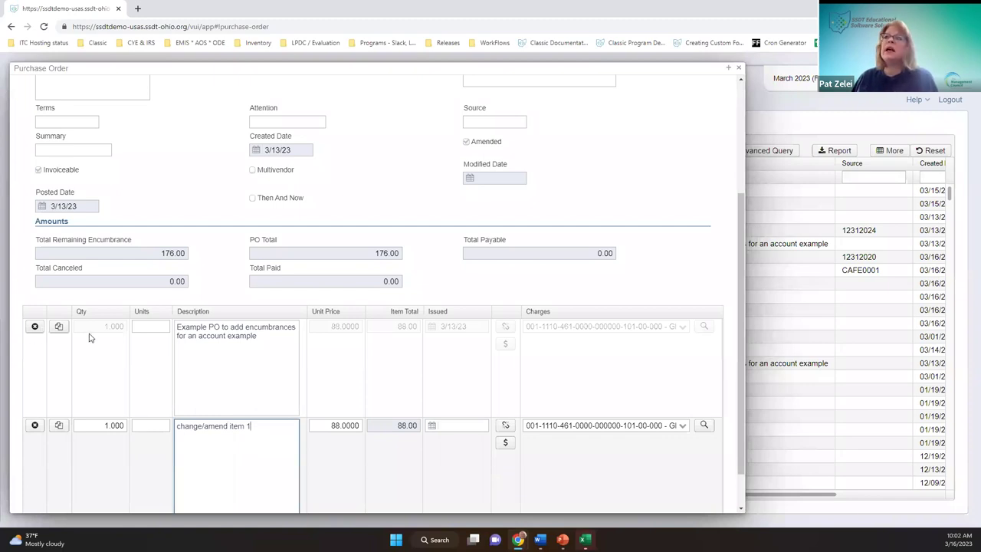
Cancel the original line item and save the PO, which raises a rule-engine error.
left_click(34, 326)
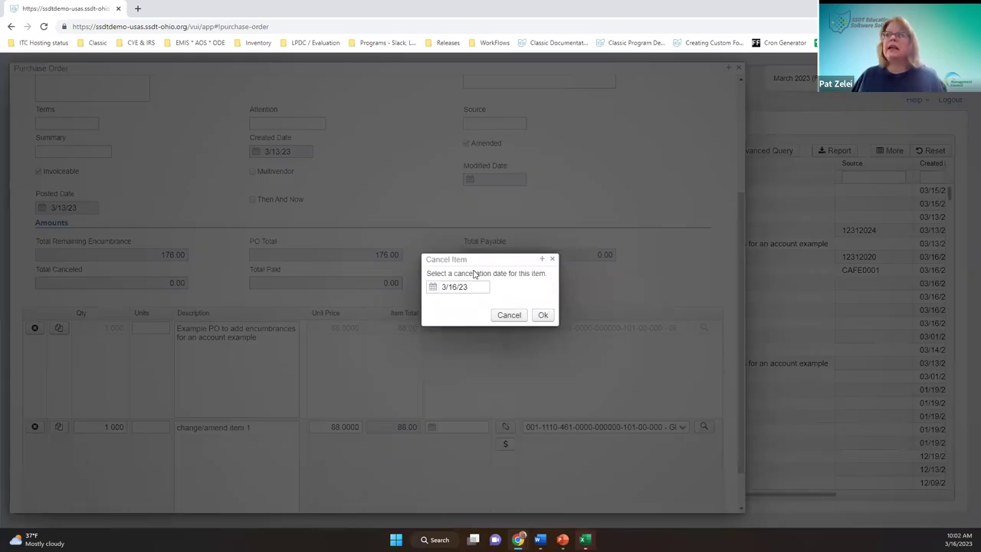
left_click(542, 316)
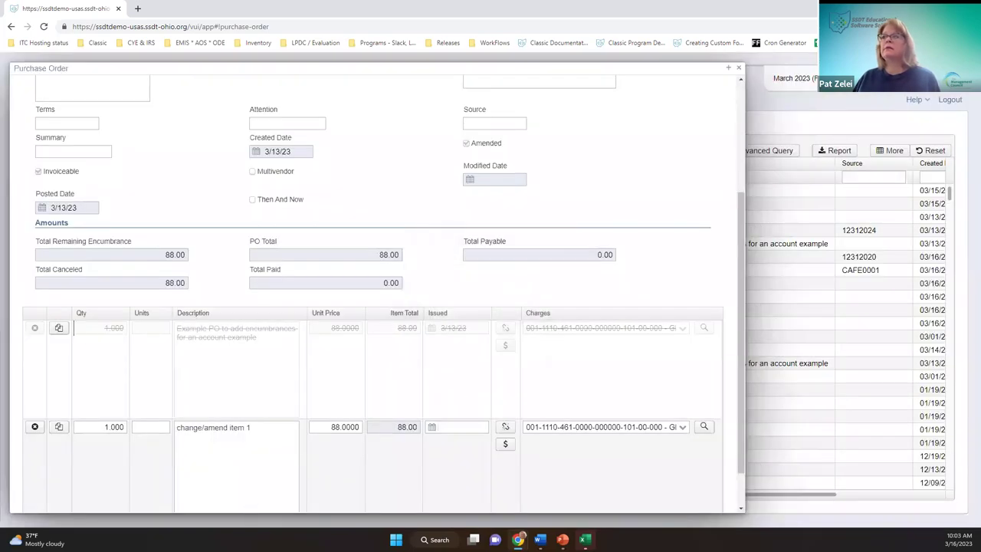
scroll(282, 390, "down", 1)
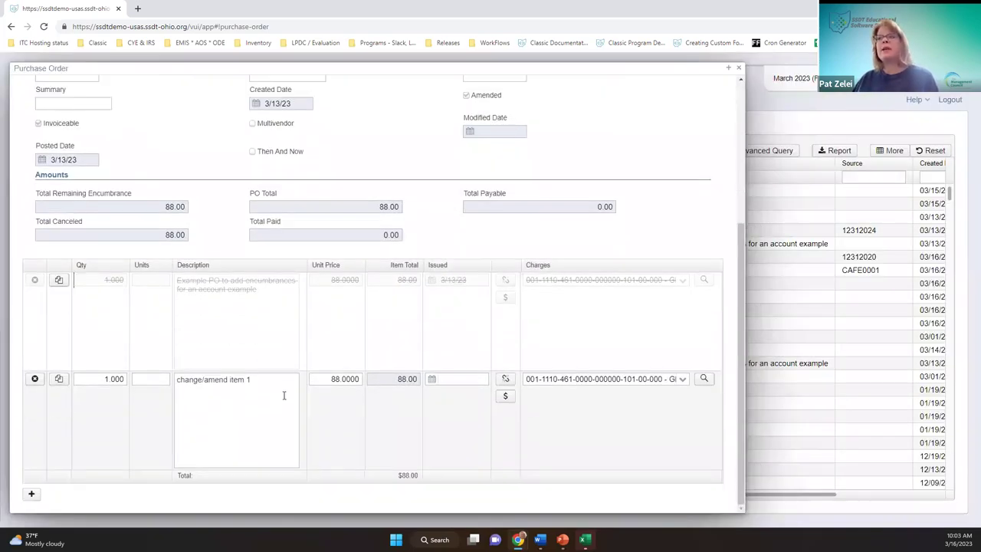
scroll(295, 418, "up", 5)
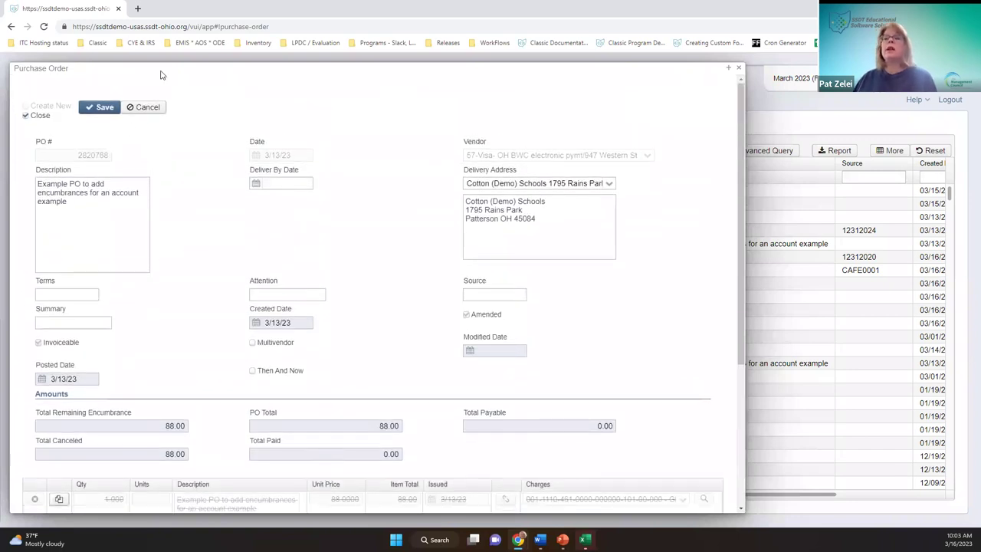
left_click(104, 108)
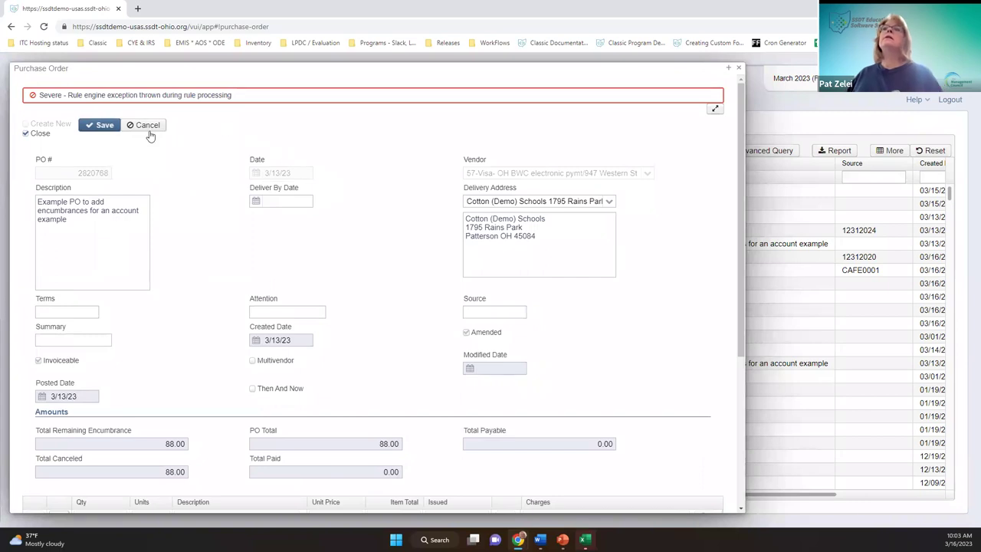
scroll(281, 228, "down", 5)
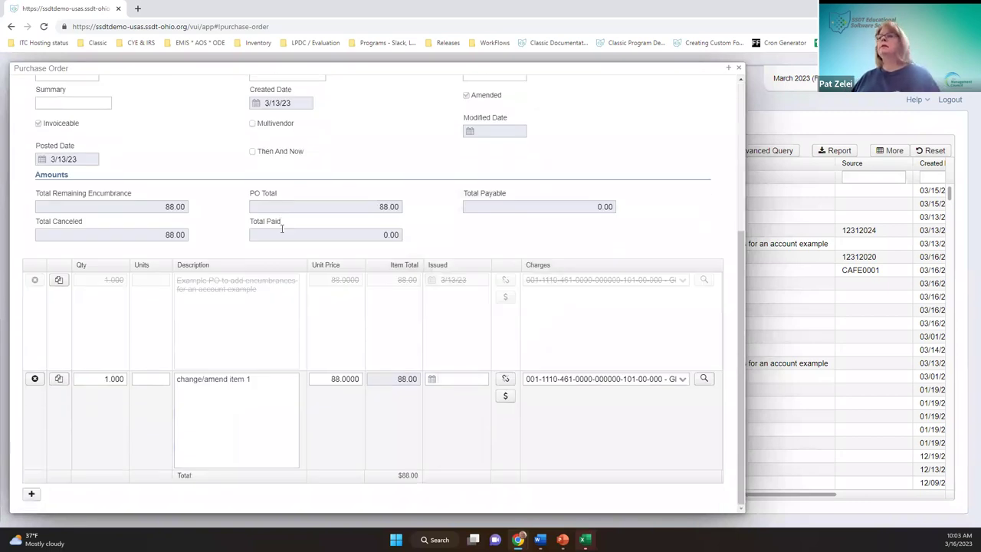
scroll(574, 266, "up", 5)
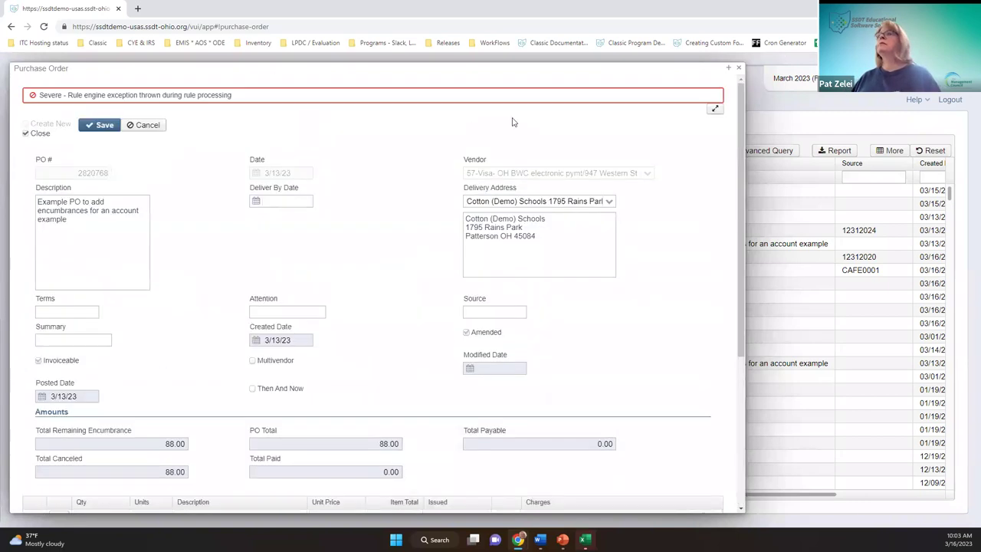
Cancel the PO 2820768 amendment, briefly view the Repair options, and close the PO.
left_click(144, 125)
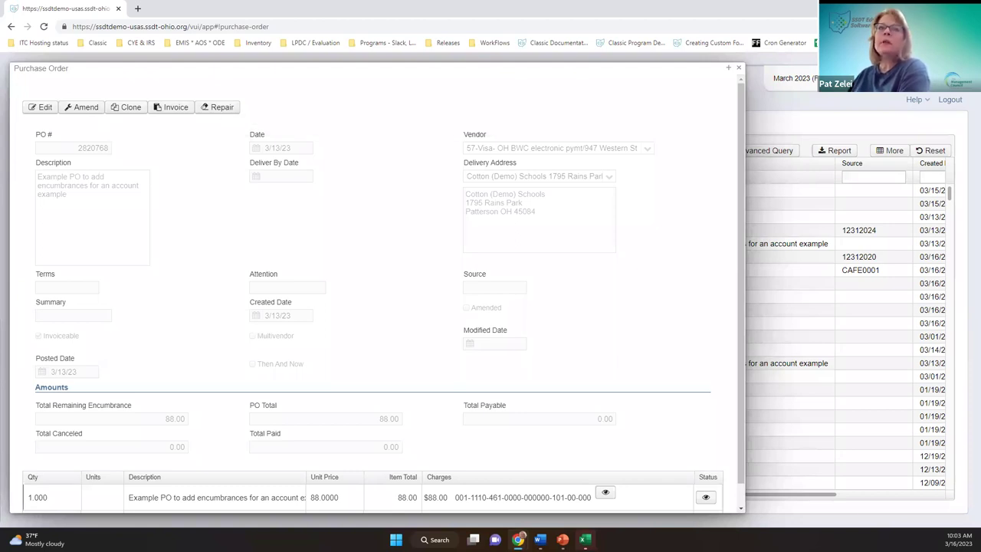
left_click(234, 108)
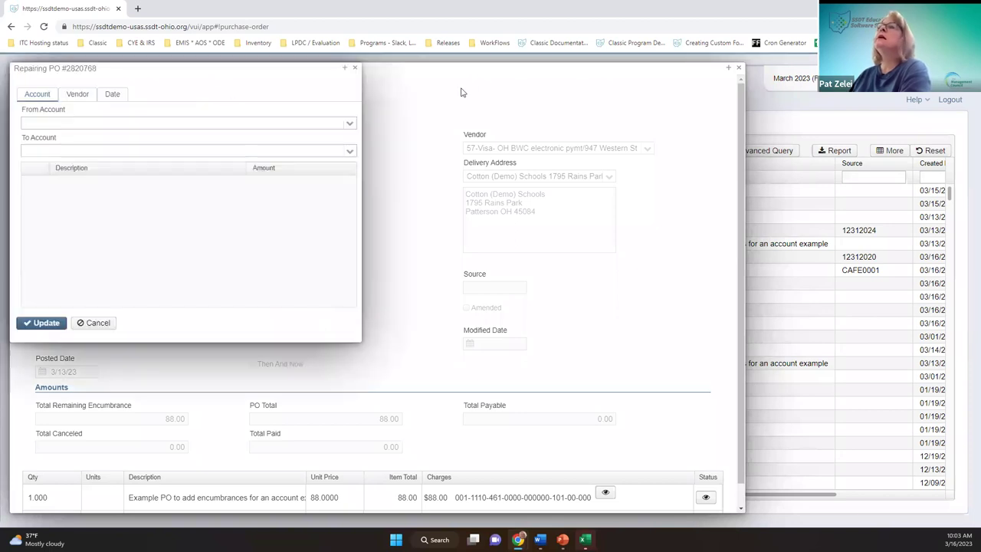
left_click(357, 68)
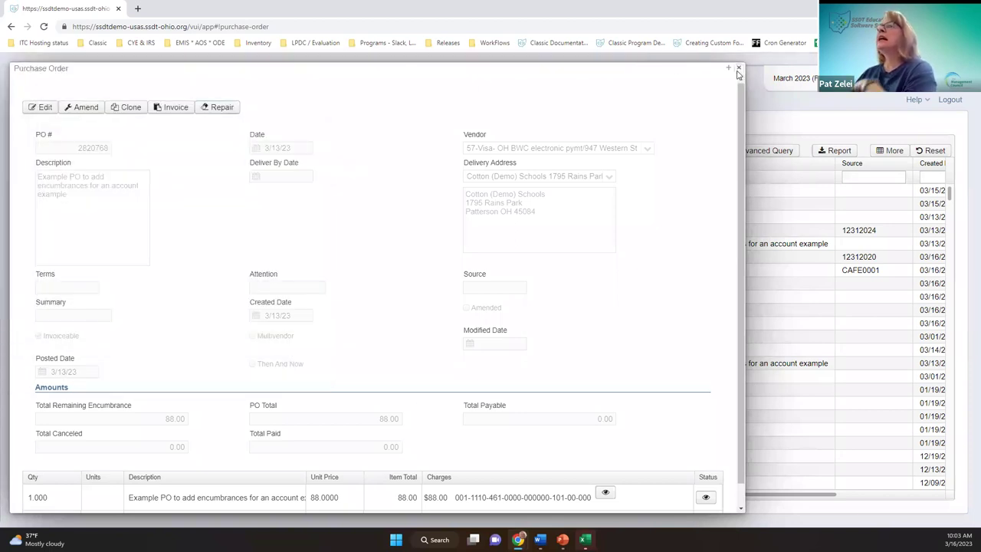
left_click(739, 69)
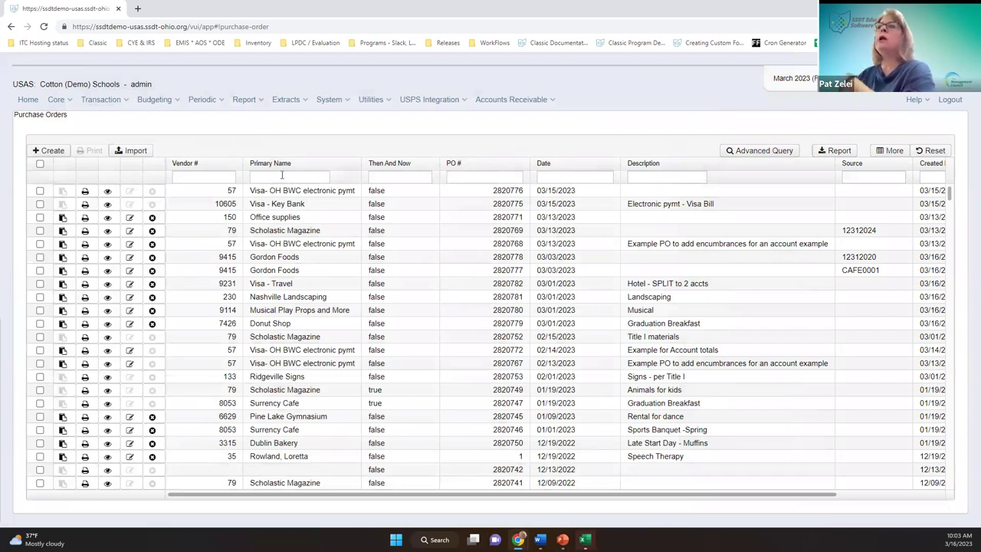
Open PO 2820771 read-only and view its Repair dialog's Vendor and Date options.
left_click(108, 217)
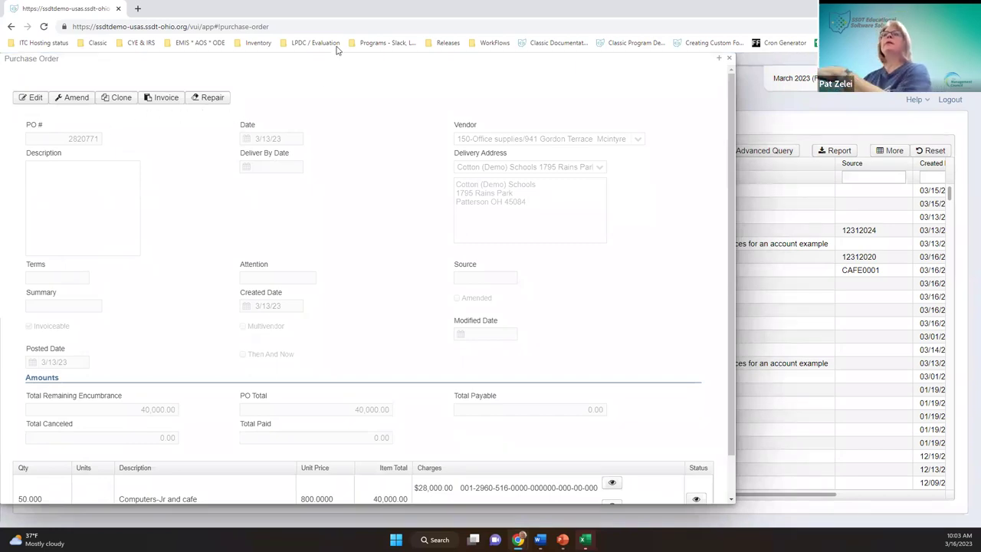
left_click(205, 98)
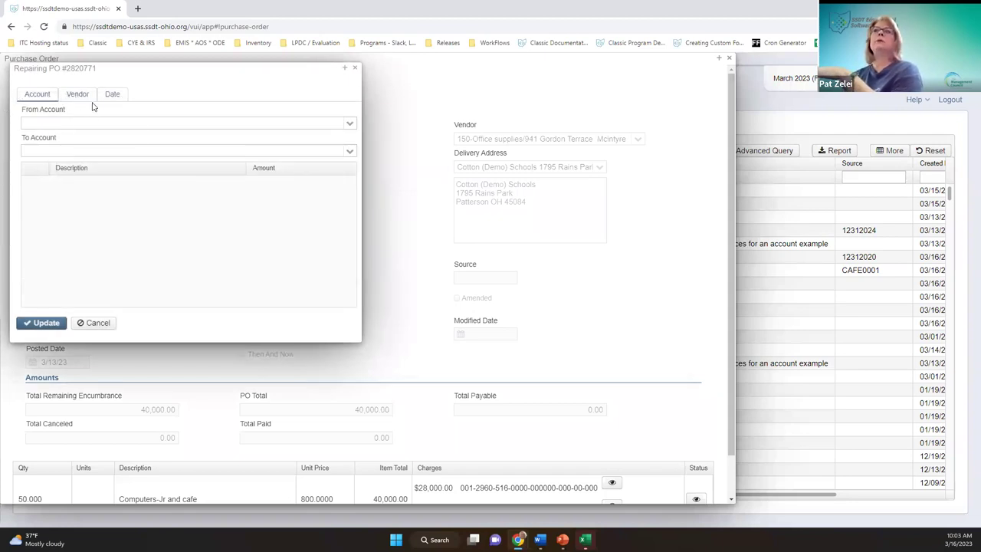
left_click(80, 95)
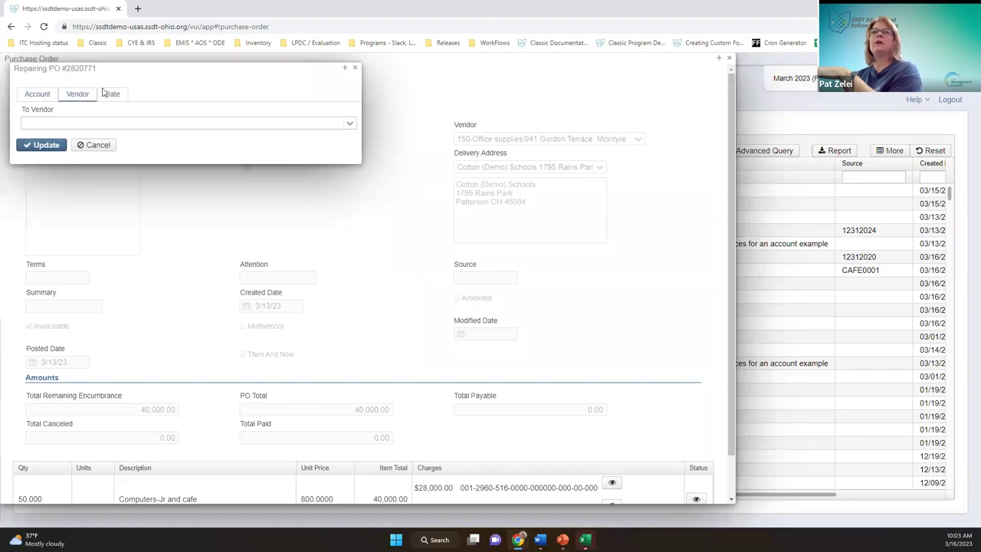
left_click(117, 100)
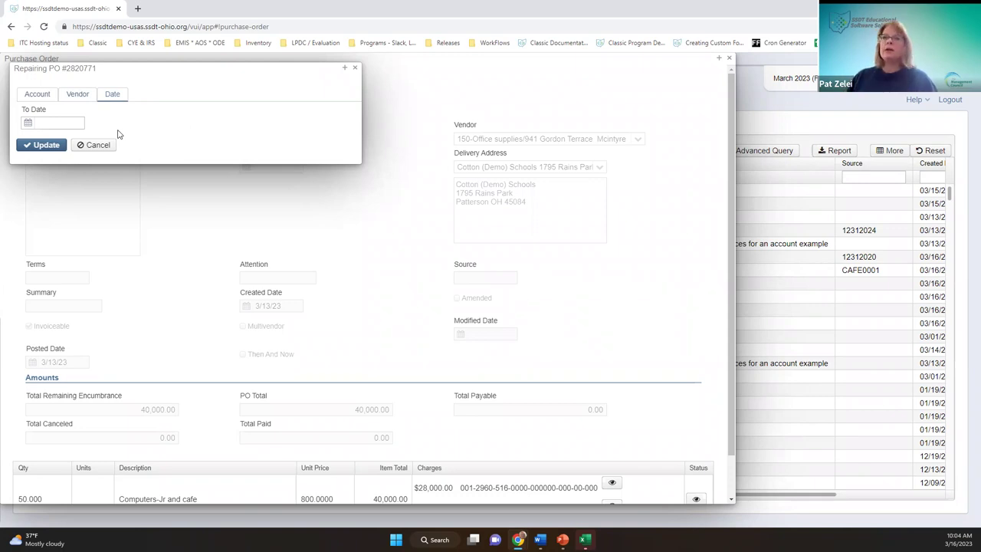
left_click(86, 94)
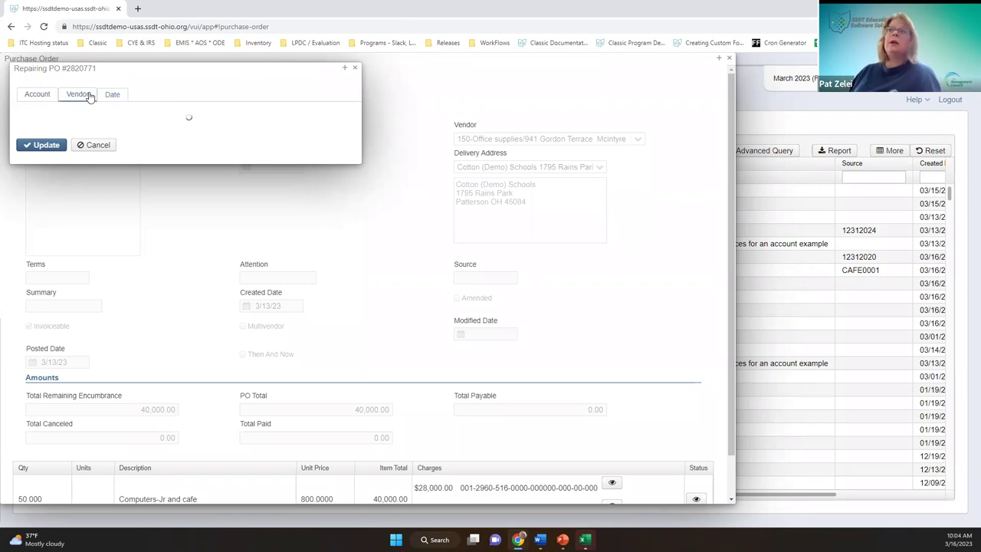
left_click(350, 124)
left_click(259, 204)
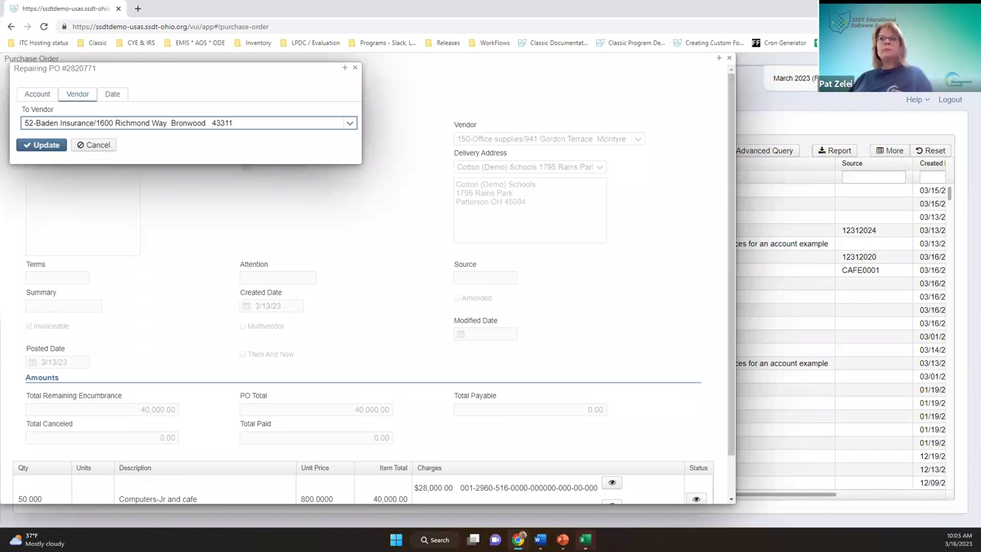
left_click(37, 94)
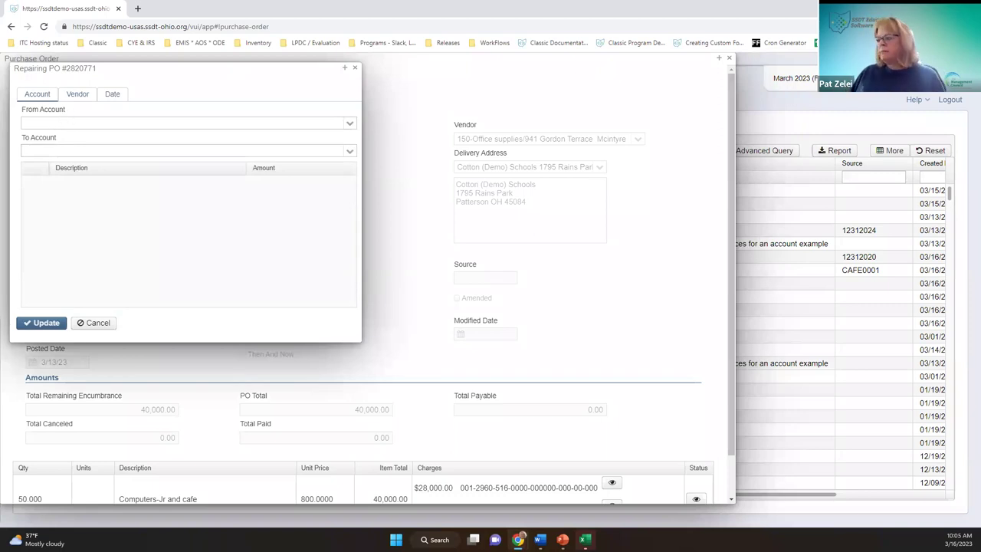
left_click(88, 152)
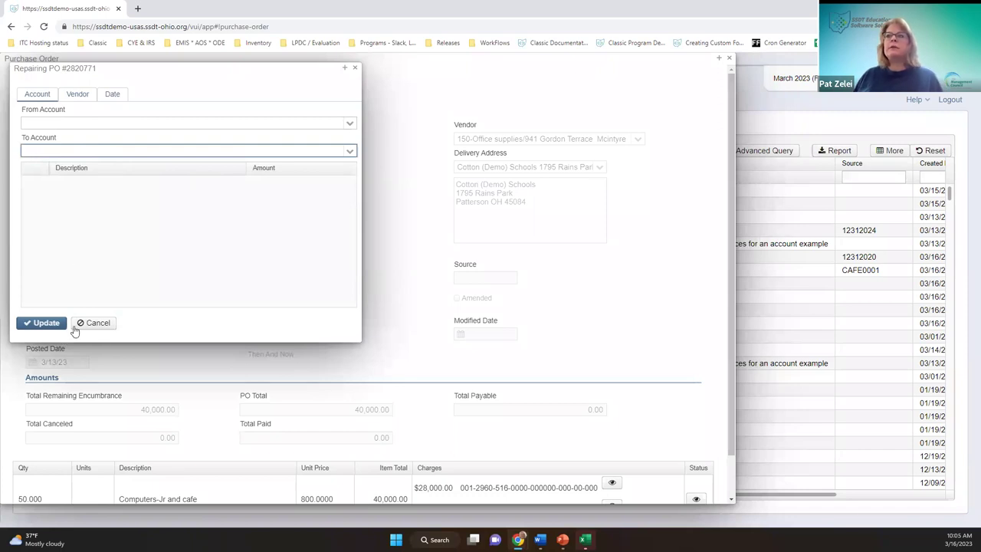
left_click(119, 99)
left_click_drag(263, 72, 246, 165)
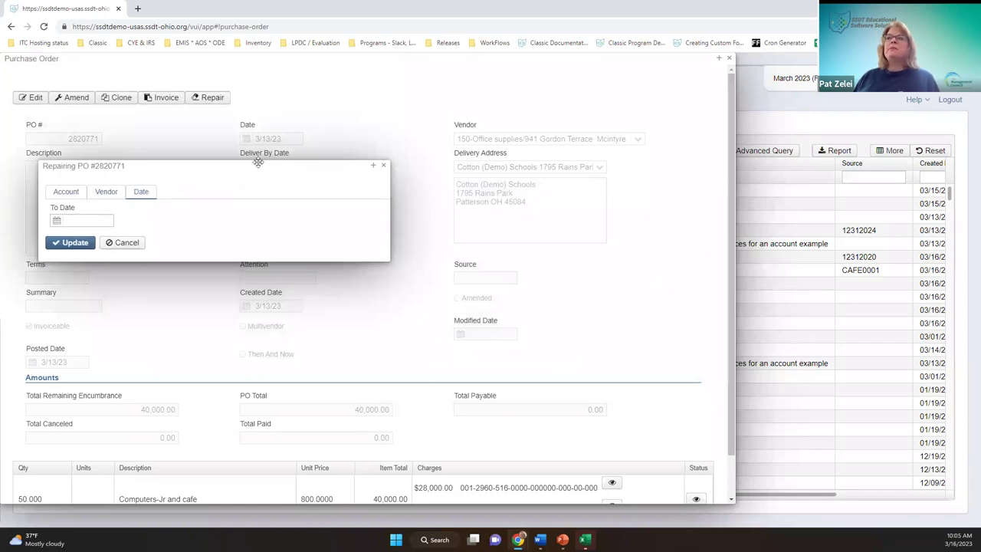
Re-date PO 2820771 and its item line from 03/13/2023 to 03/16/2023, dismissing negative-balance warnings.
left_click(58, 221)
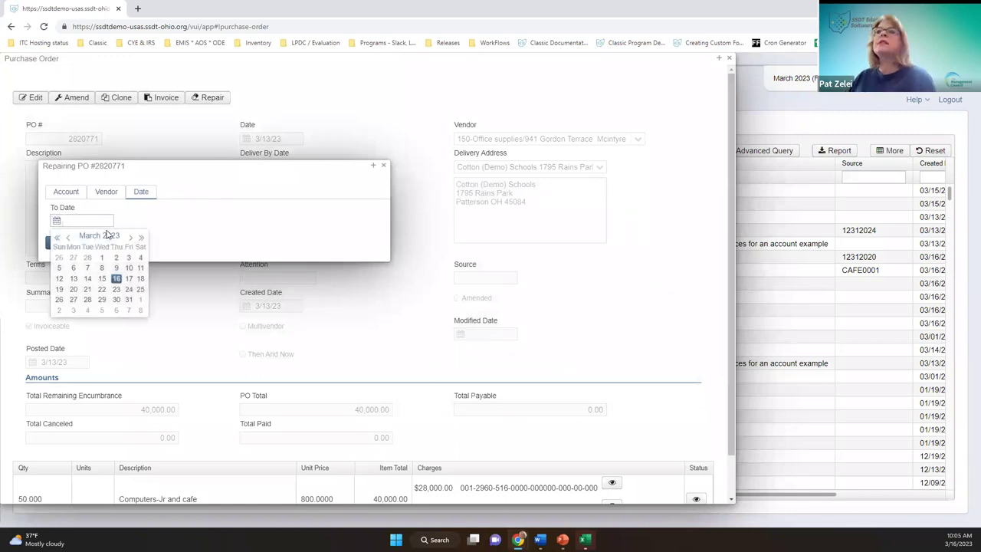
left_click(117, 280)
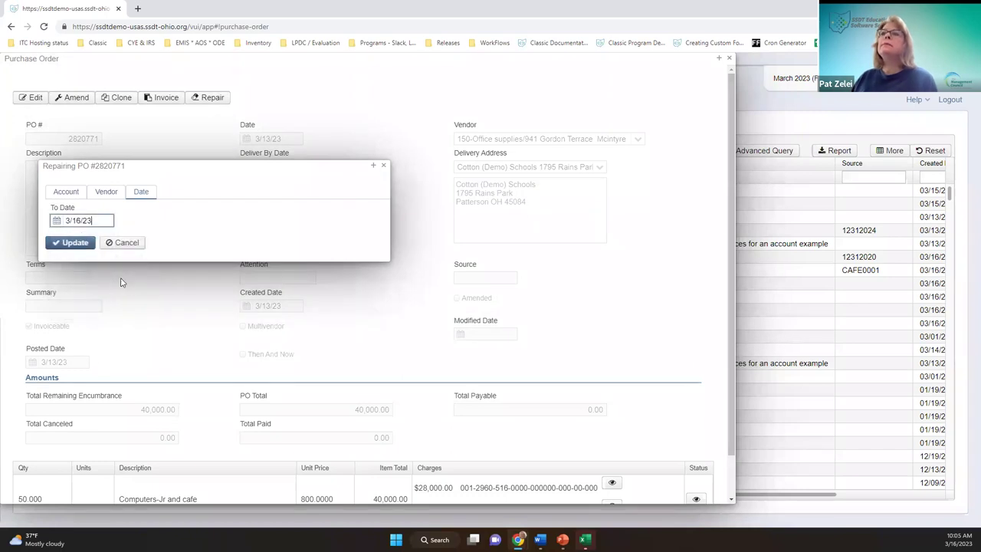
left_click(57, 247)
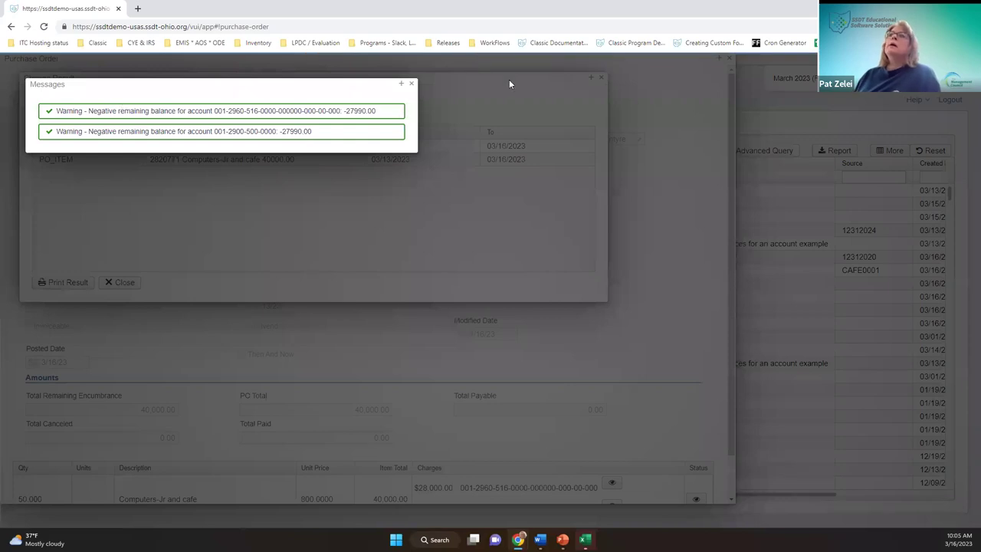
left_click(413, 83)
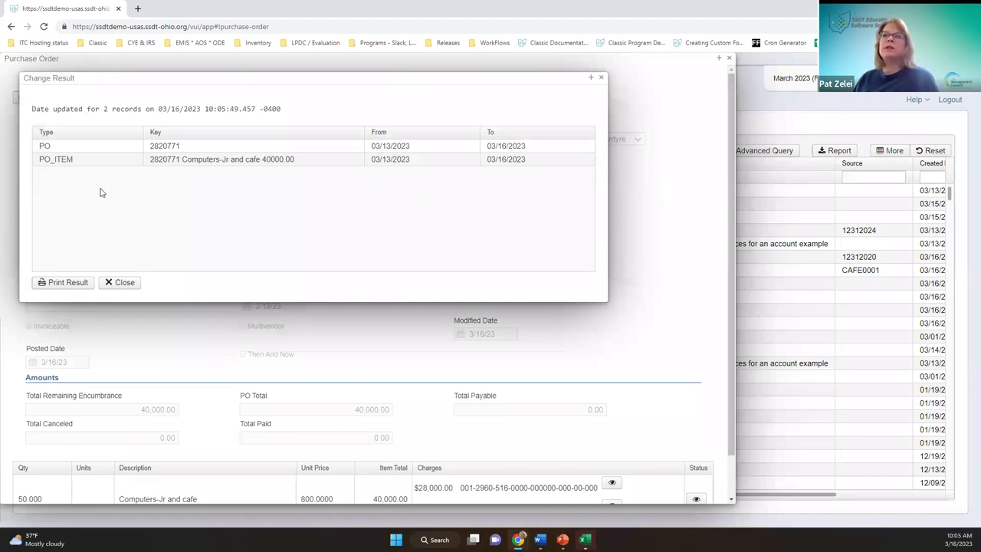
left_click_drag(317, 78, 335, 115)
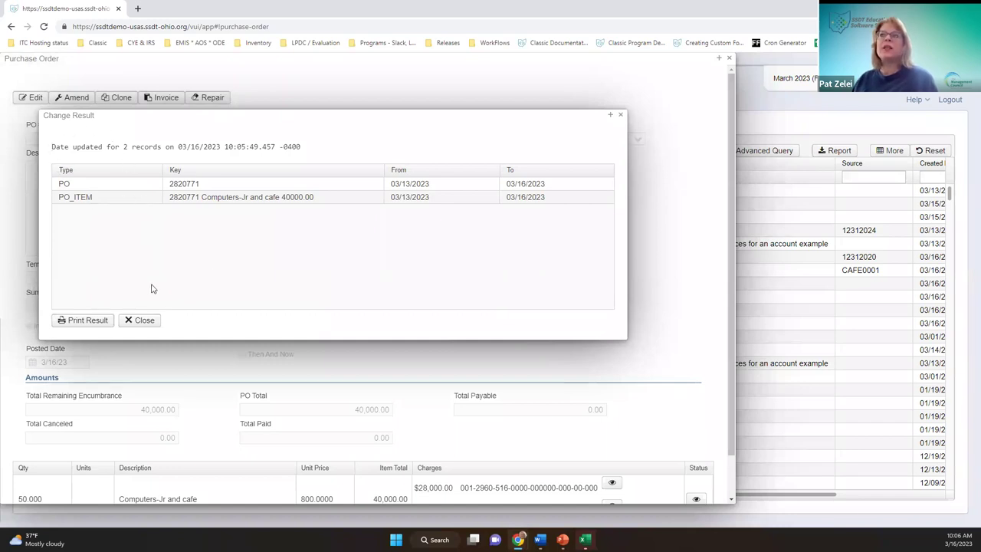
Save the change result as ChangeResult.pdf and return to the Purchase Orders list showing PO 2820771 dated 03/16/2023.
left_click(96, 329)
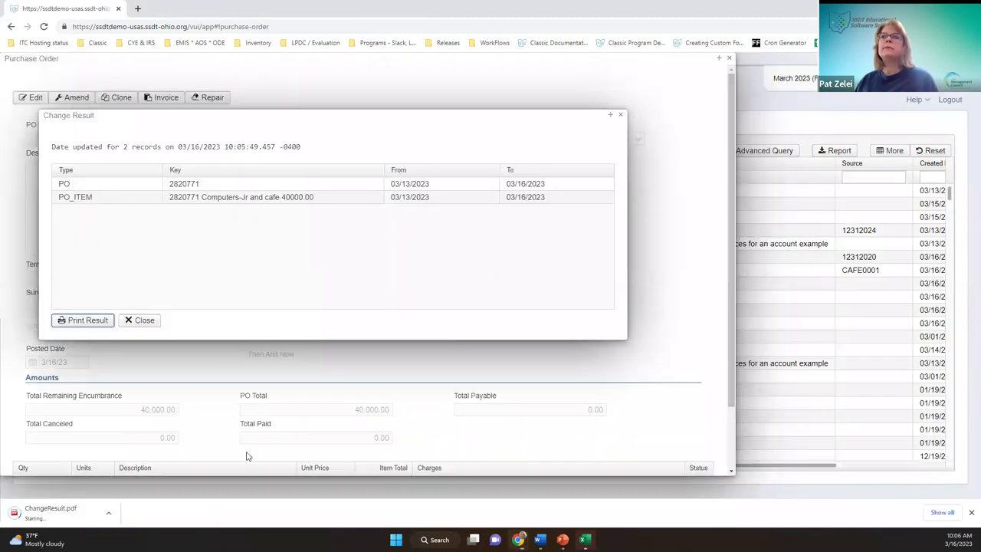
left_click(142, 320)
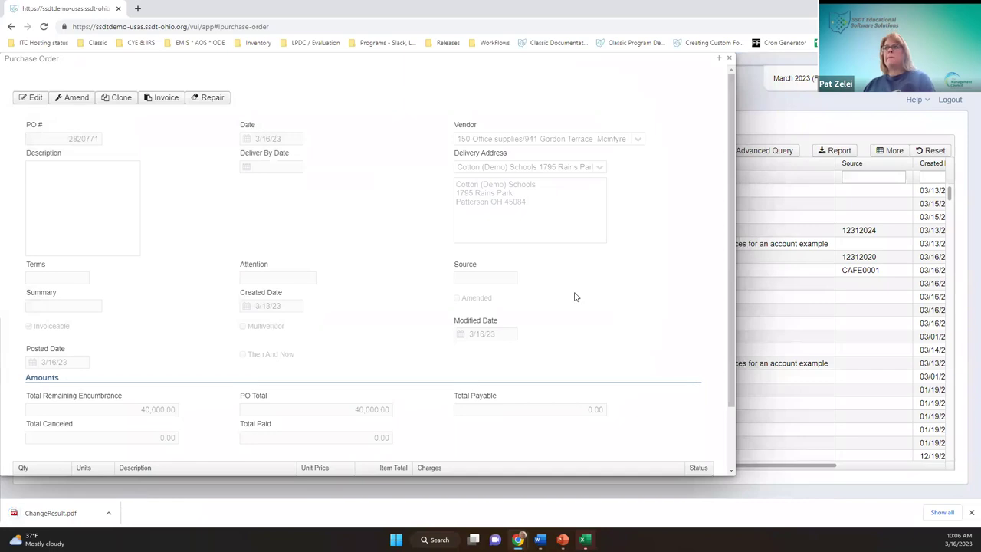
scroll(486, 305, "down", 1)
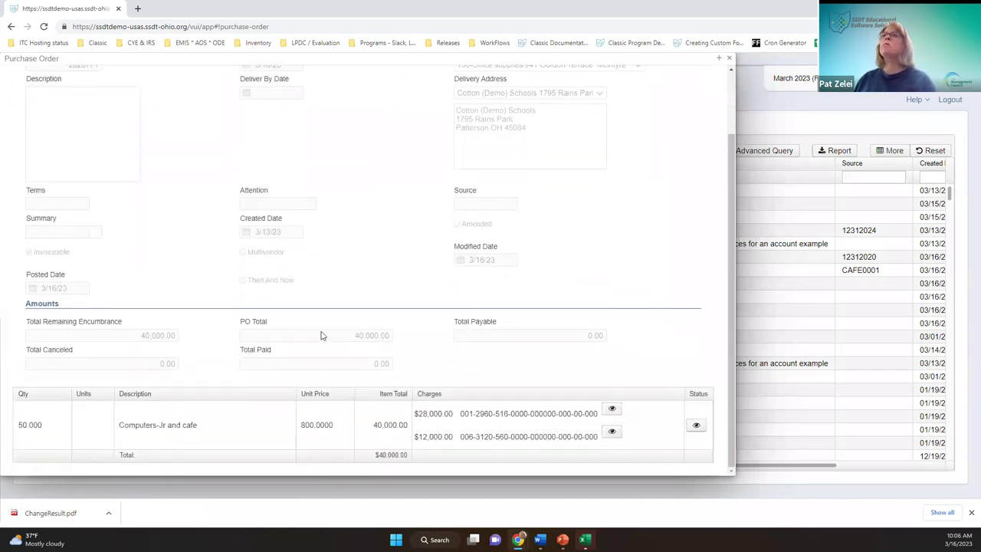
scroll(306, 204, "up", 1)
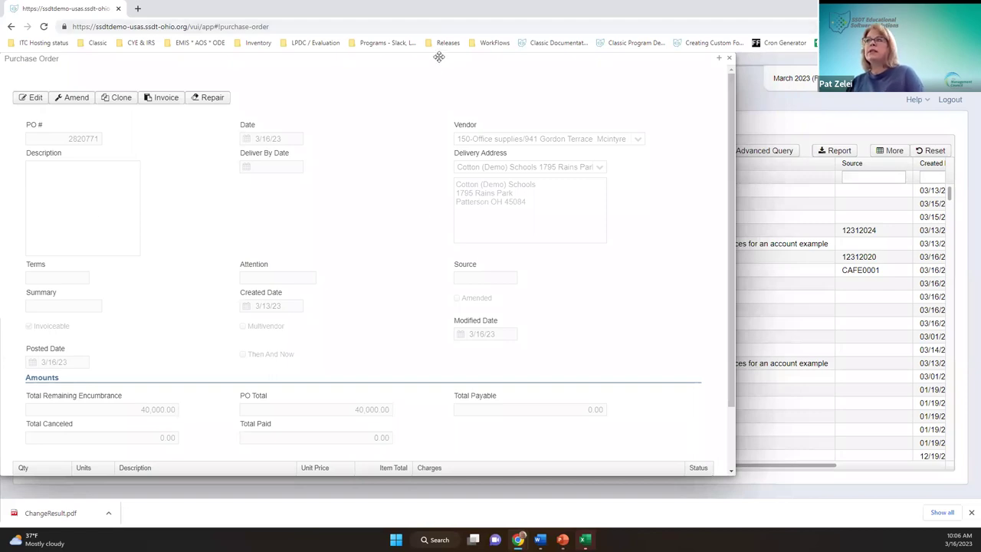
left_click_drag(435, 59, 435, 62)
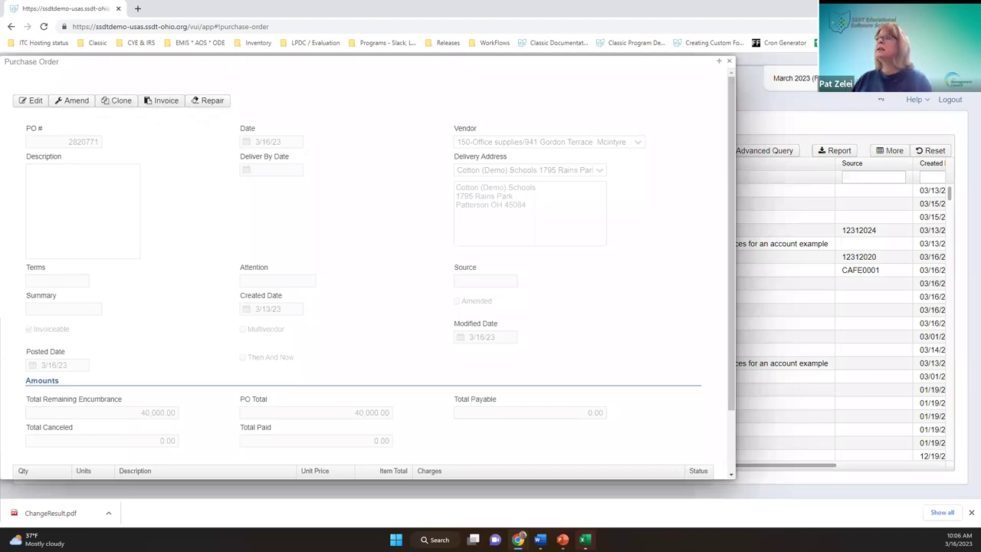
left_click(729, 61)
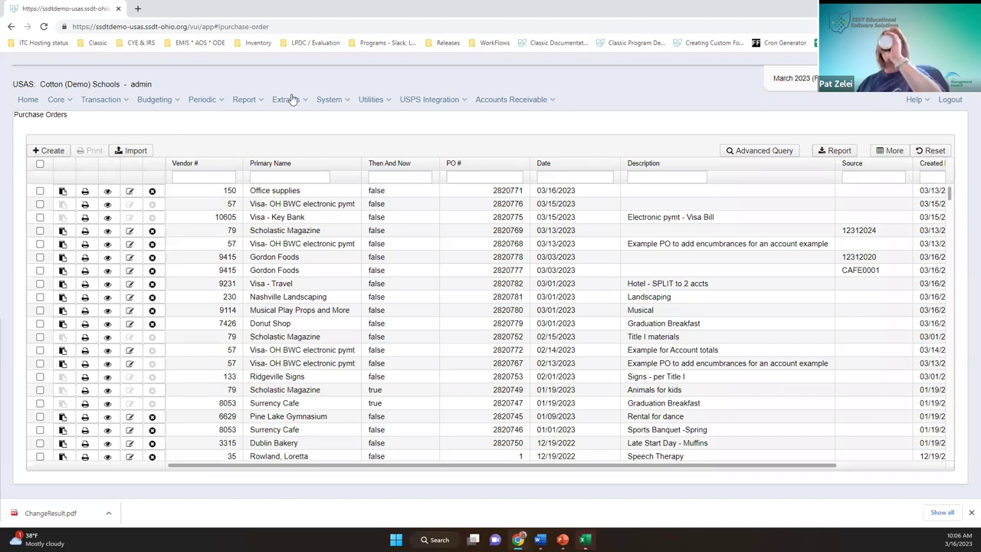
Open the Report Manager from the Report menu.
left_click(249, 104)
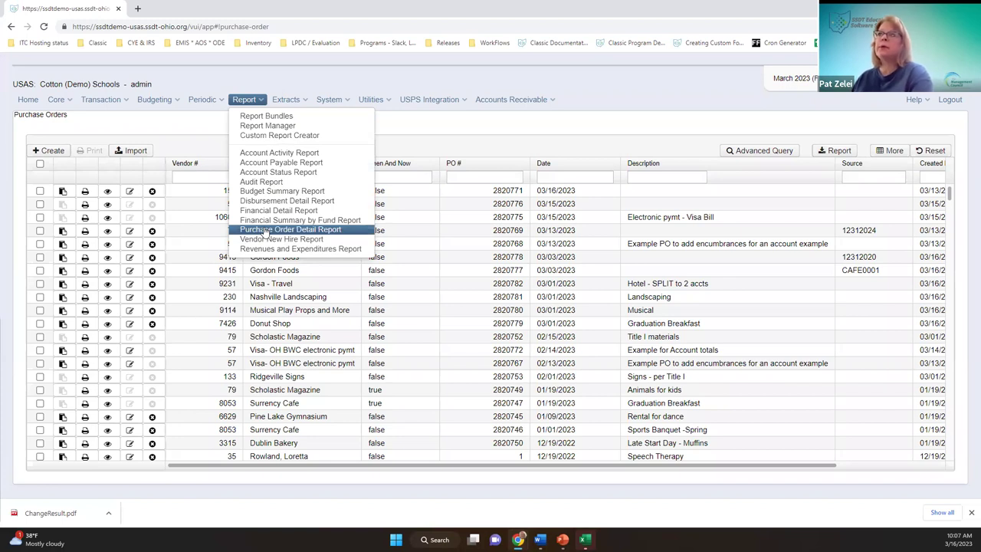
left_click(269, 127)
right_click(269, 130)
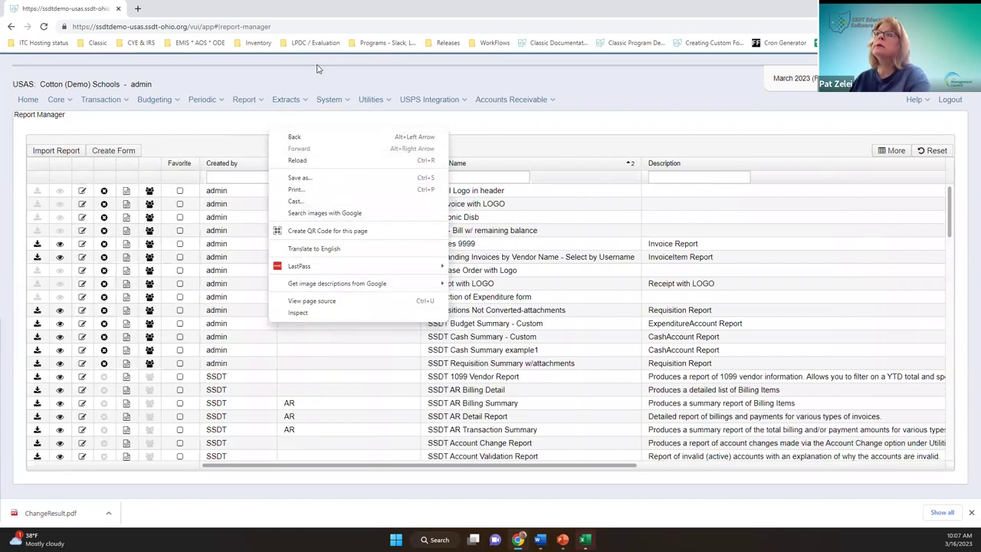
left_click(320, 71)
Filter the Report Manager by report name 'ssdt p'.
left_click(469, 178)
type("ssdt p")
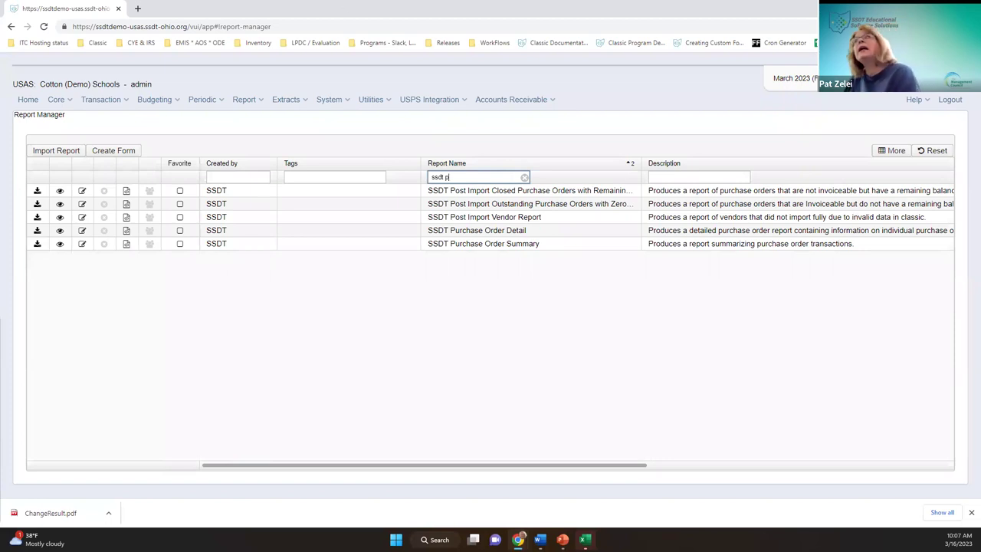
left_click(916, 100)
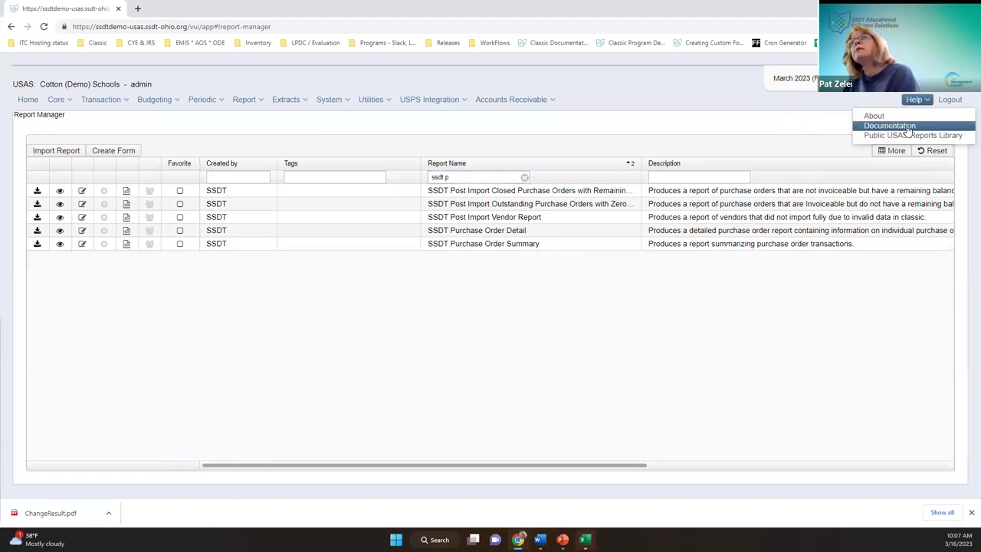
Open the shared USAS-R reports library and preview the Purchase Order Detail by Full Account Code example.
left_click(902, 137)
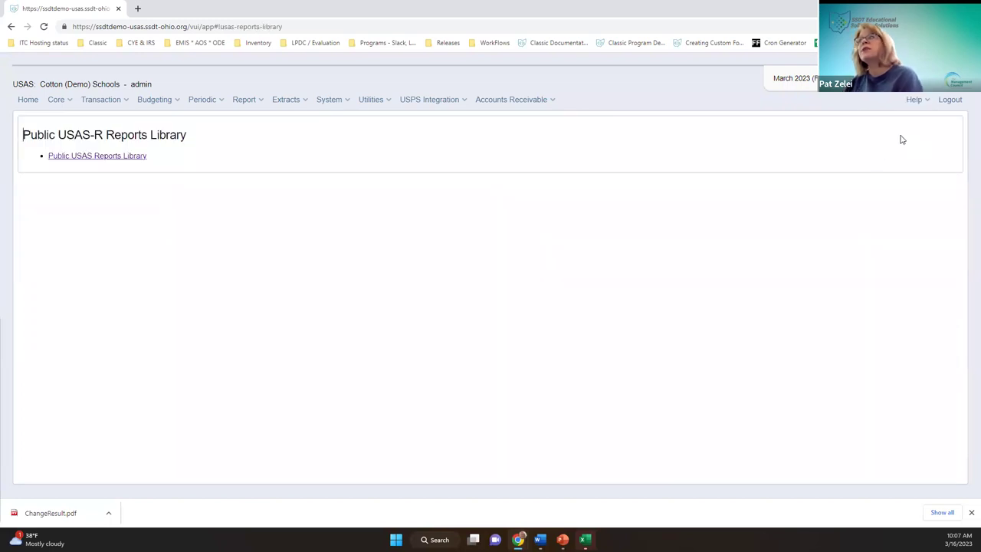
left_click(120, 162)
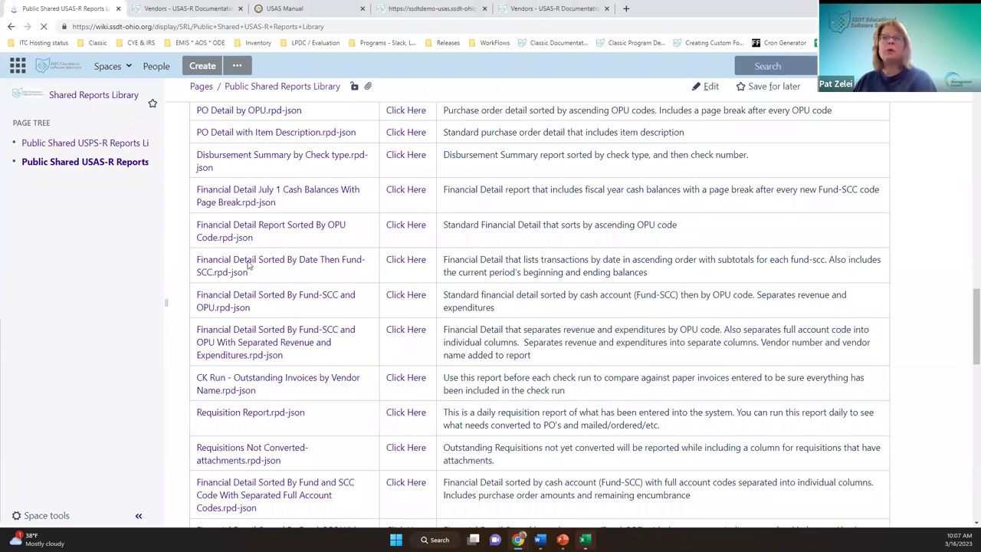
scroll(659, 264, "down", 15)
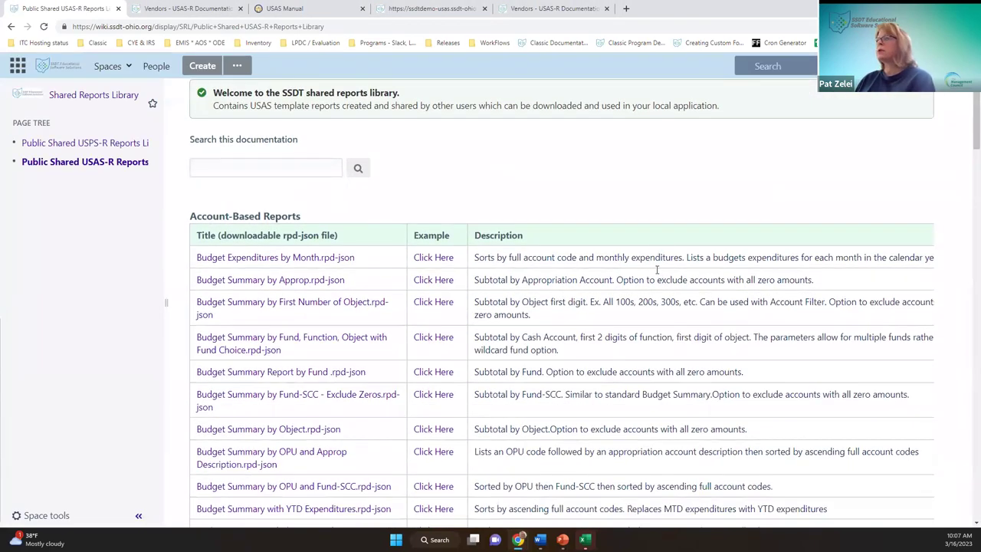
scroll(584, 286, "down", 10)
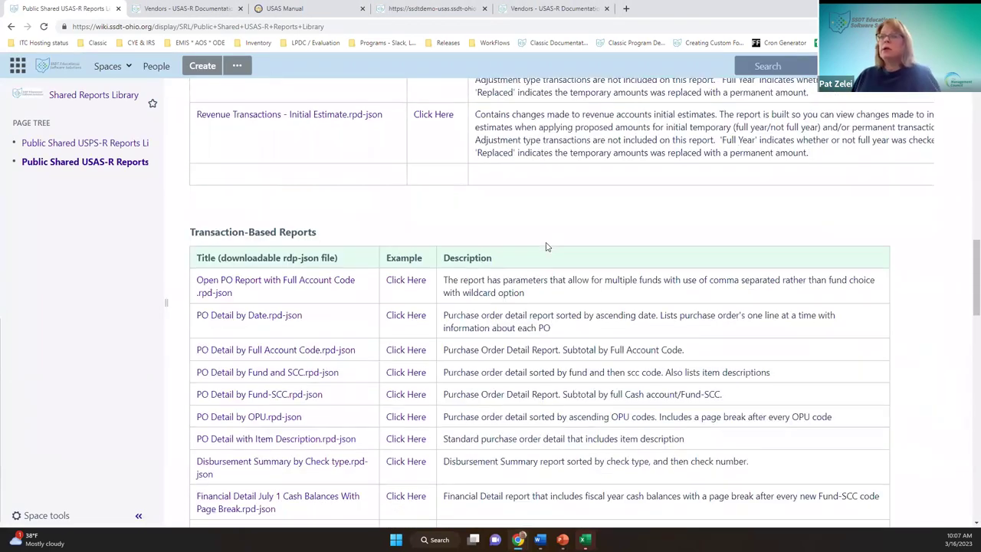
scroll(543, 245, "up", 1)
scroll(383, 295, "up", 1)
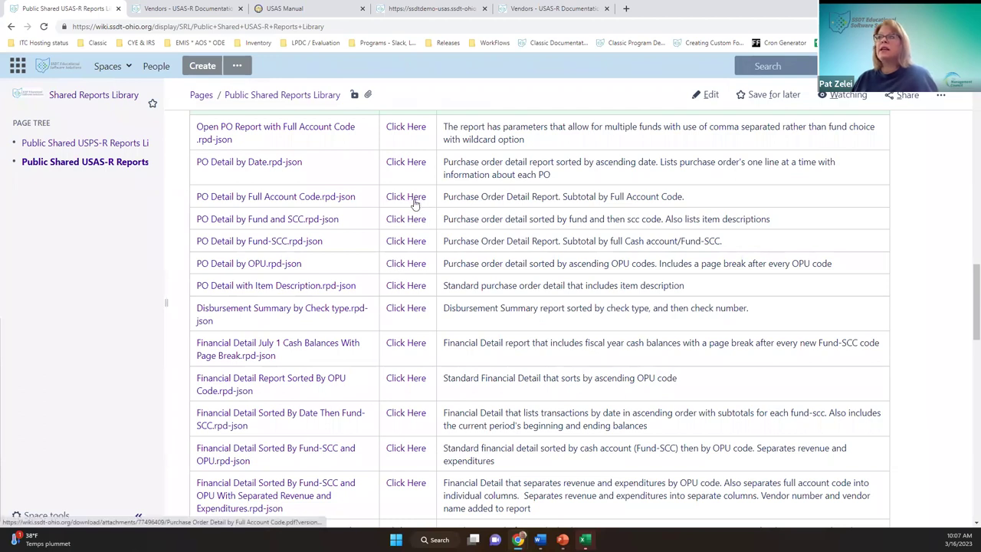
left_click(377, 271)
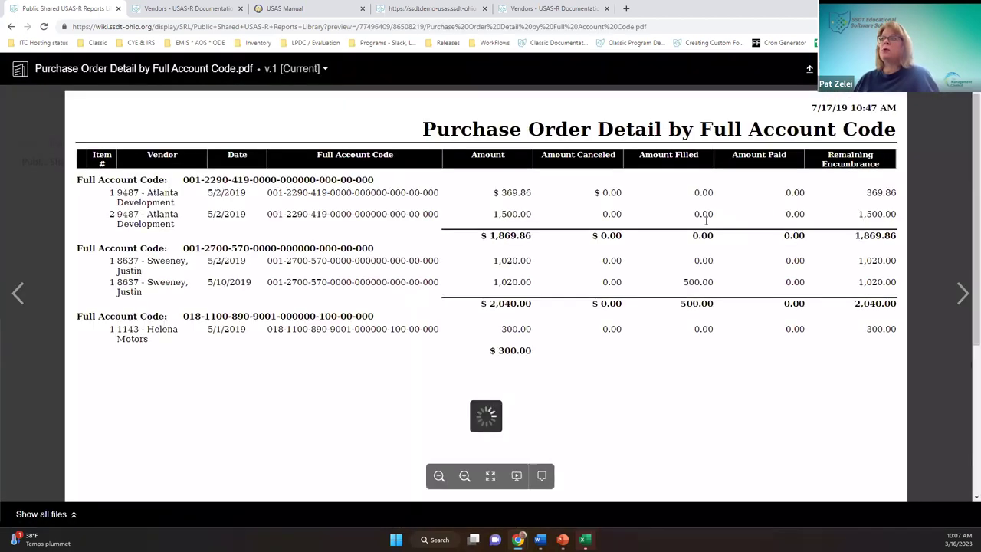
key("Escape")
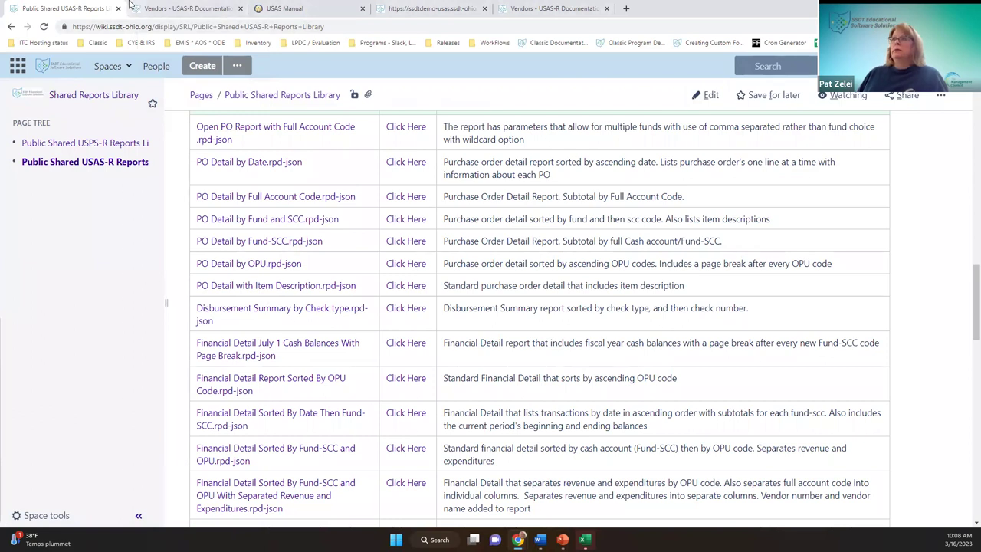
left_click(432, 8)
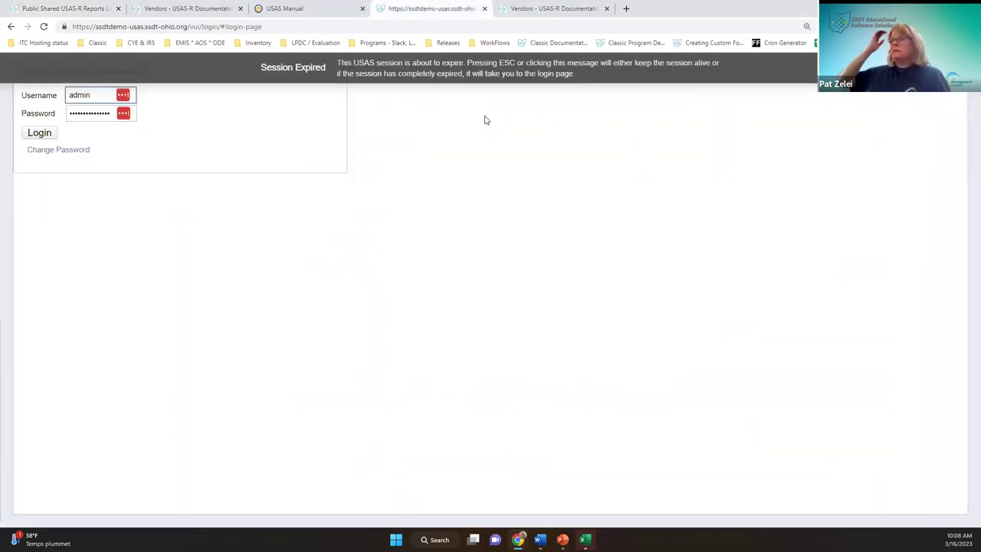
left_click(23, 8)
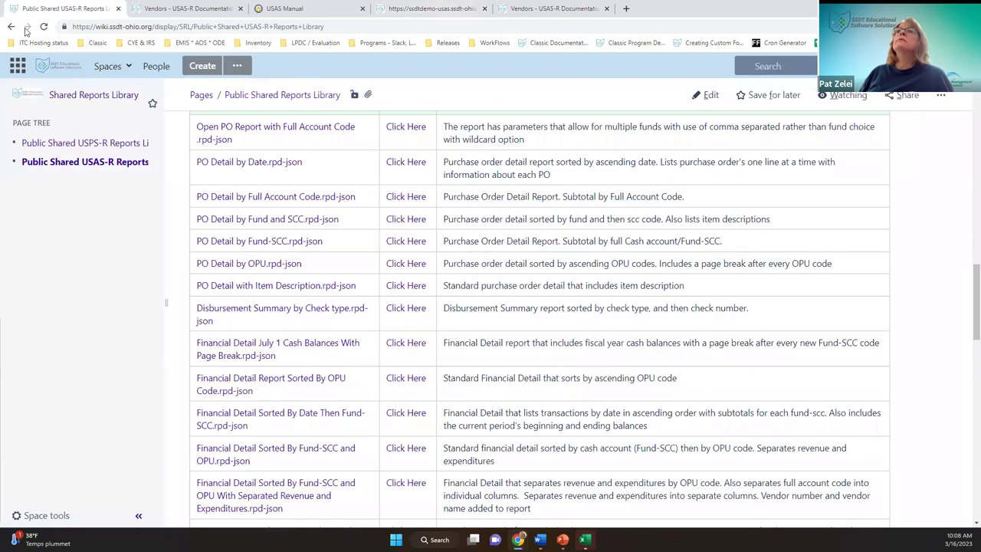
left_click(11, 28)
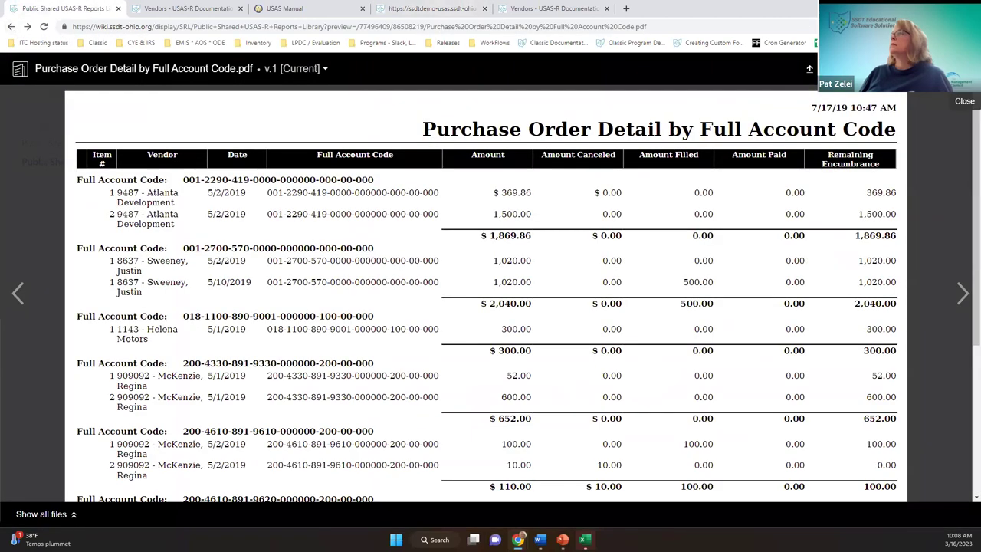
Close the example report preview and return to the wiki reports page.
left_click(12, 27)
left_click(11, 27)
left_click(12, 27)
left_click(13, 28)
Log back into the expired USAS-R session and open the AP Invoices list.
left_click(549, 8)
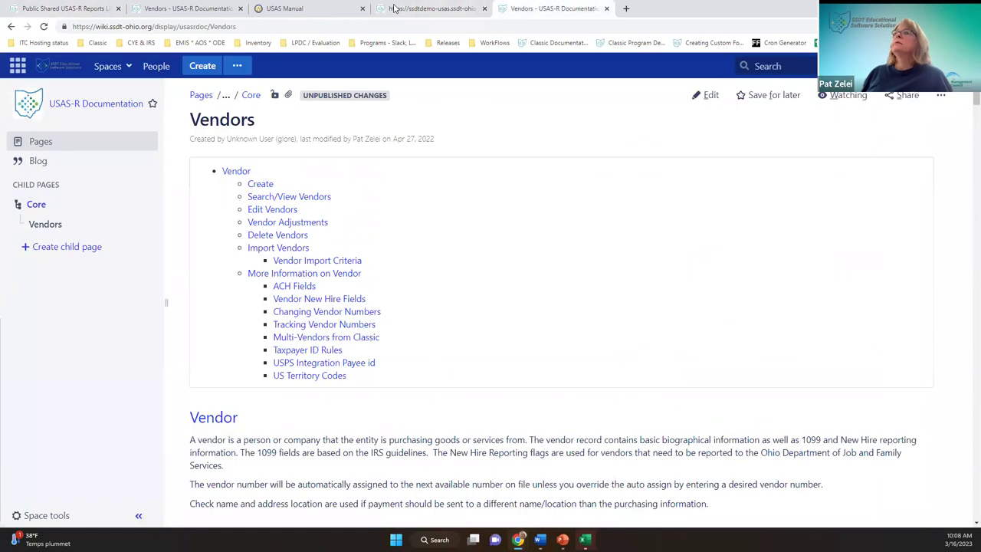
left_click(429, 8)
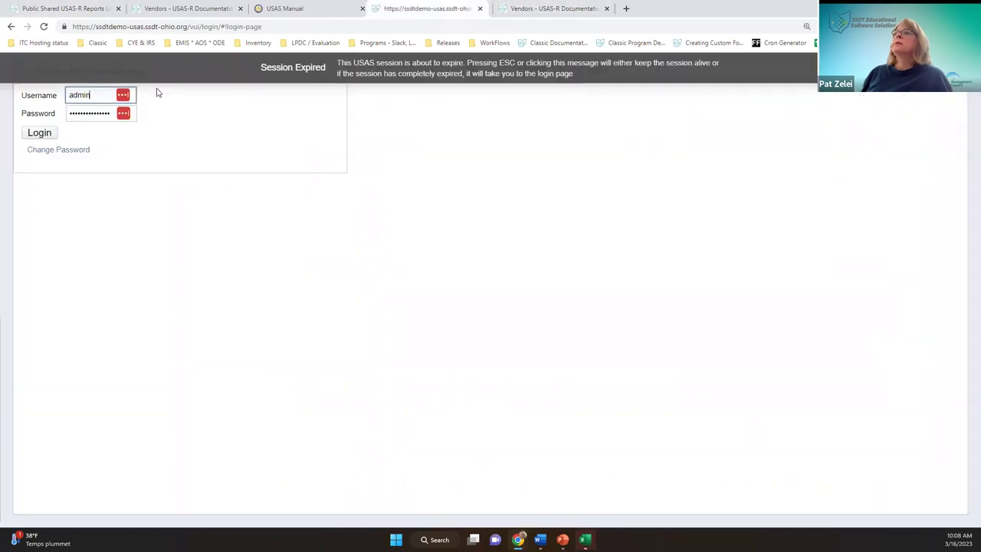
left_click(40, 133)
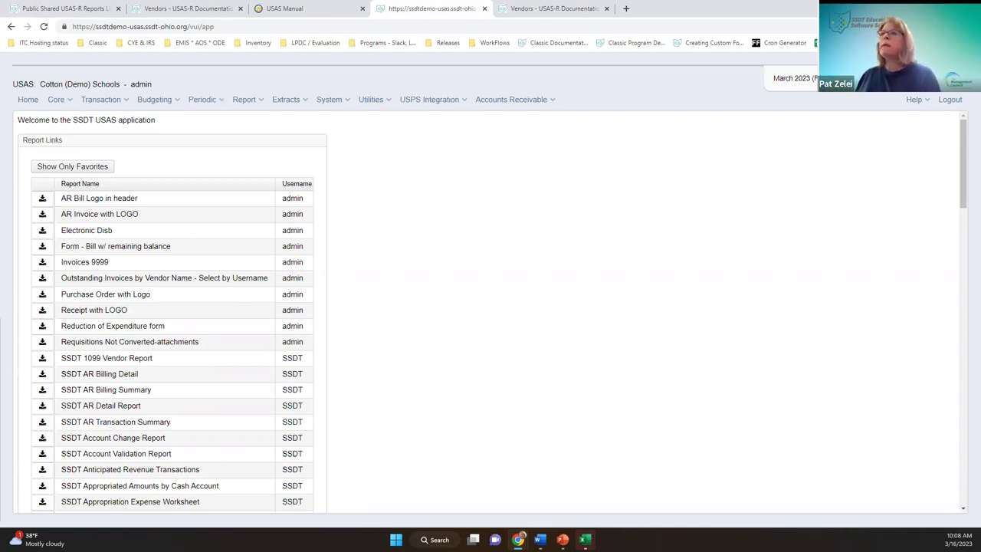
left_click(91, 106)
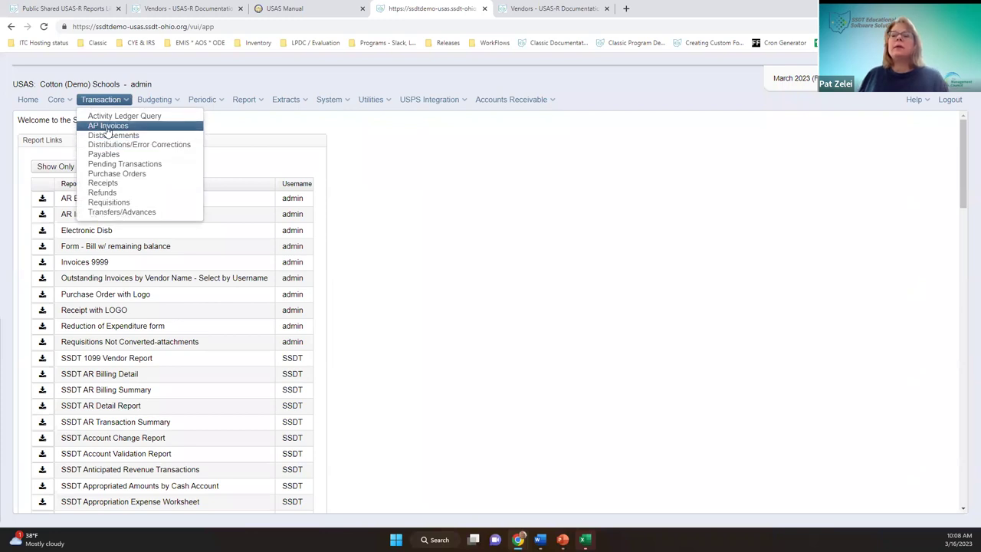
left_click(108, 127)
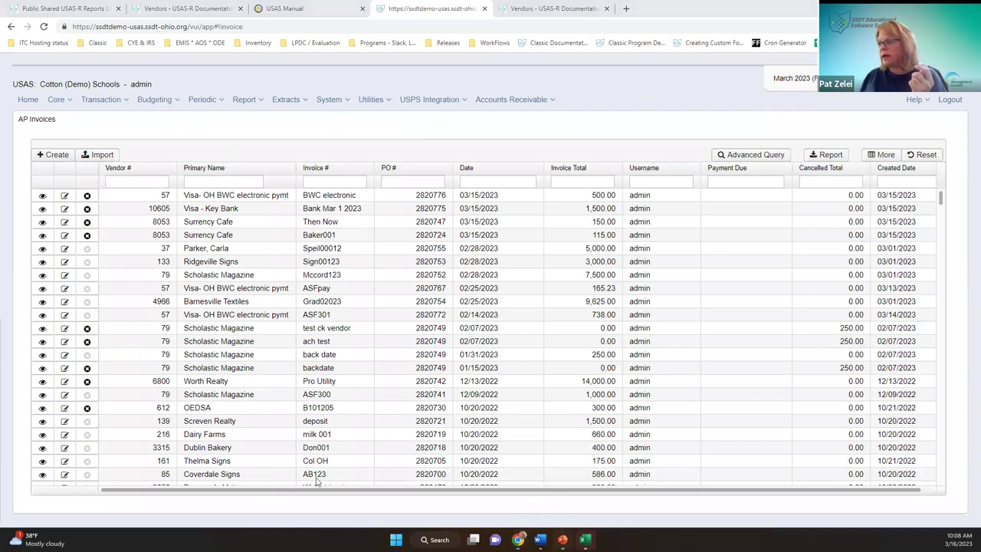
key("alt+Tab")
scroll(74, 420, "down", 3)
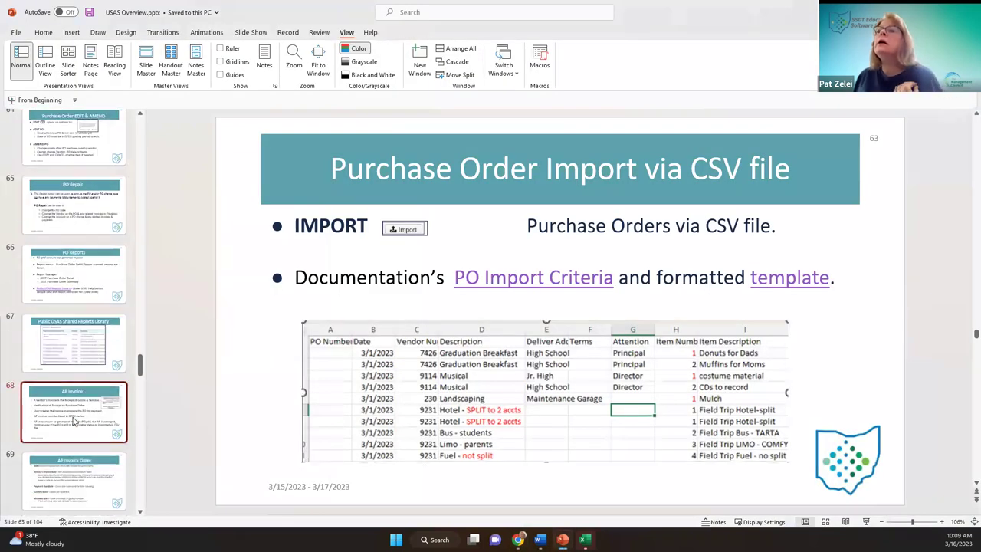
Show the AP Invoice slide 68, then return to the USAS-R AP Invoices list.
left_click(74, 421)
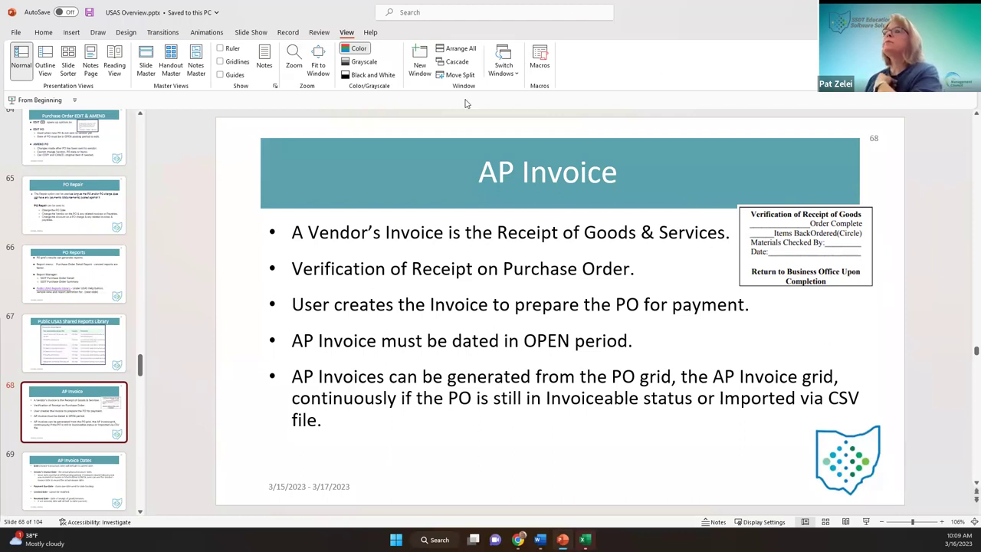
key("alt+Tab")
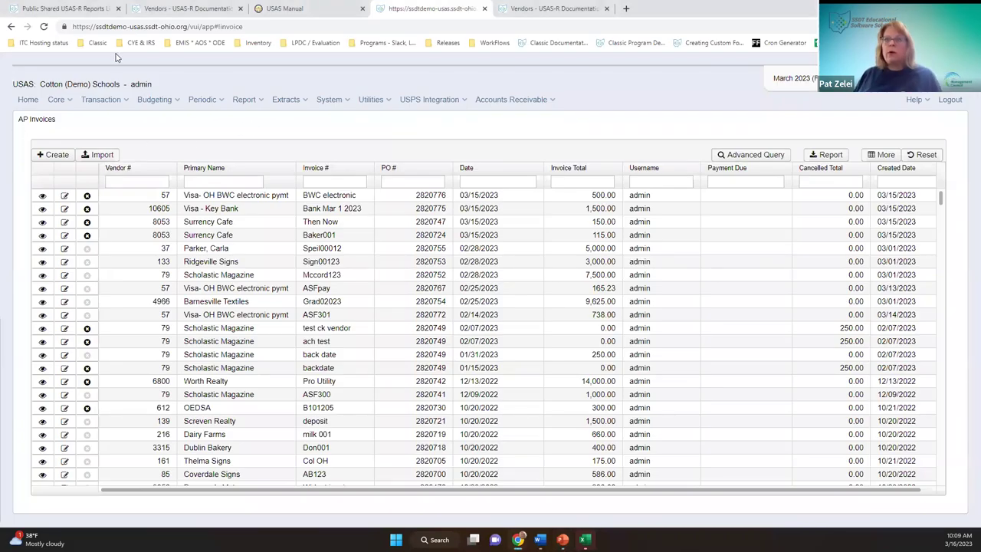
Cancel the empty new-invoice PO # prompt and go to the Purchase Orders list.
left_click(67, 160)
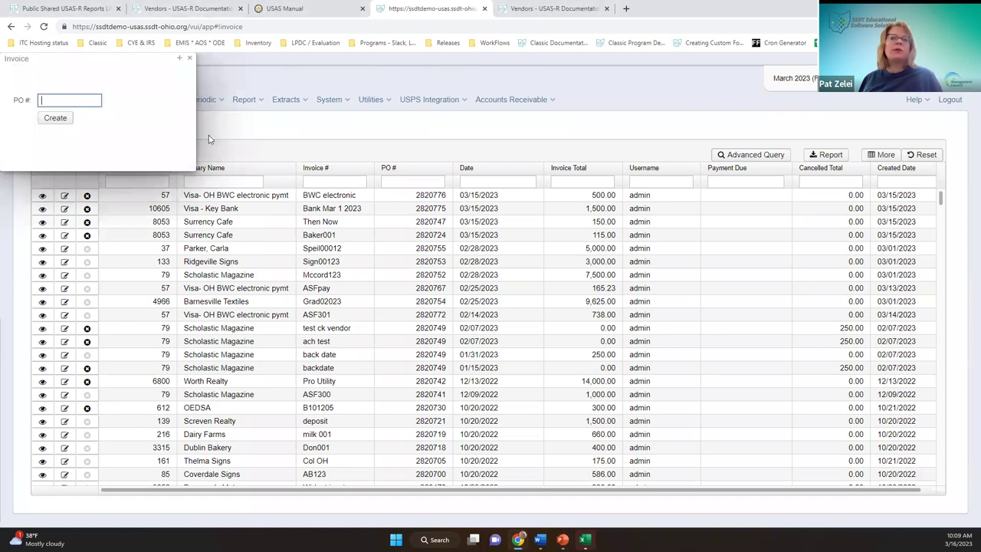
left_click(189, 58)
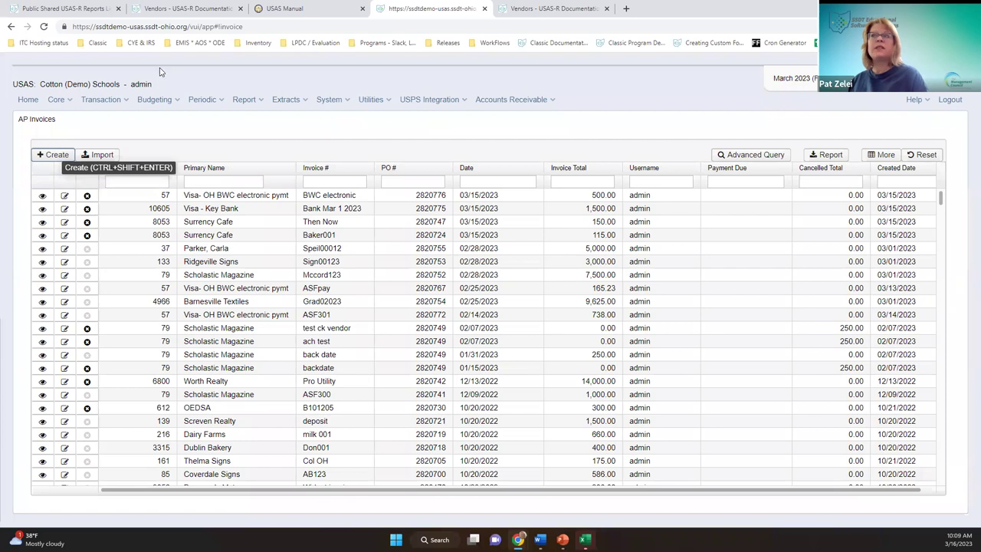
left_click(111, 100)
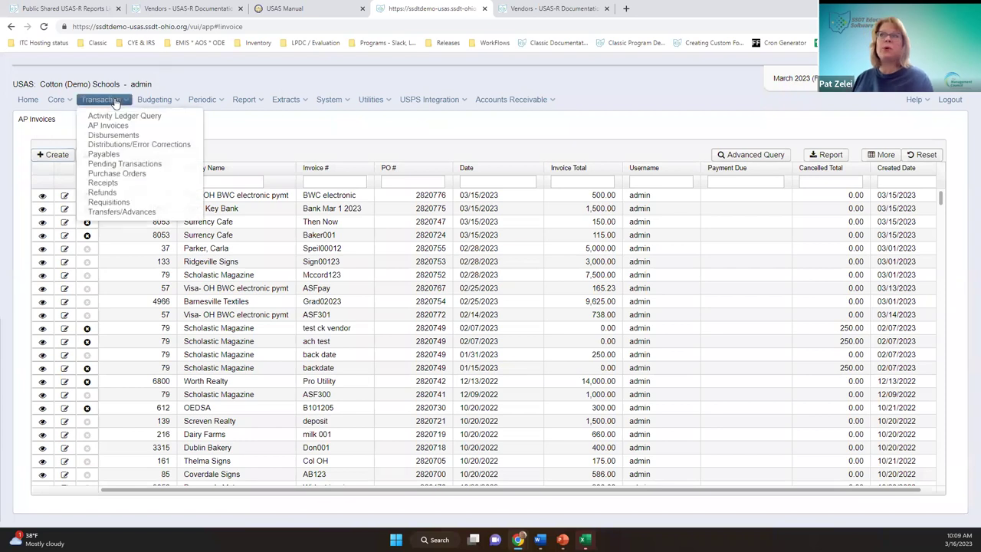
left_click(123, 175)
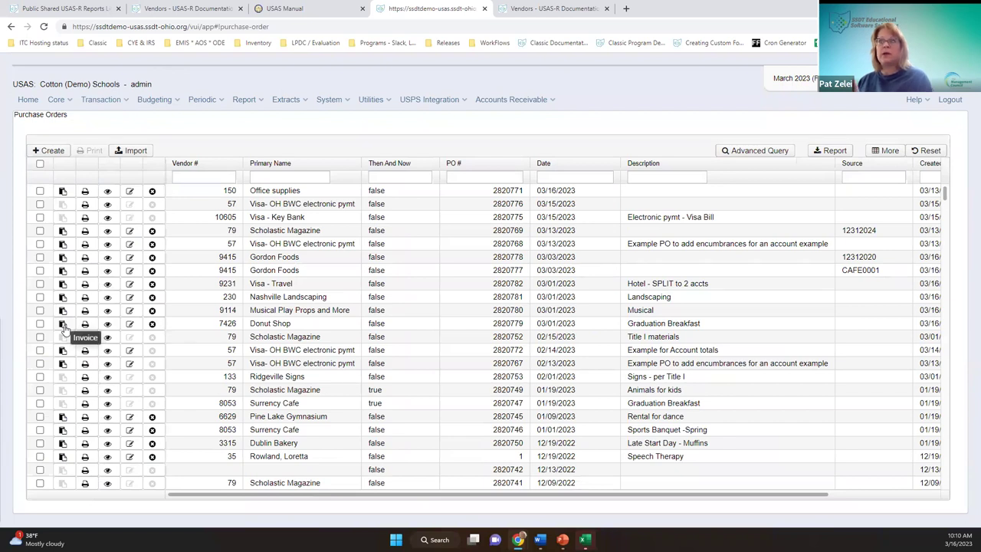
Copy PO number 2820779 and start an invoice from the Donut Shop purchase order.
left_click_drag(493, 328, 526, 325)
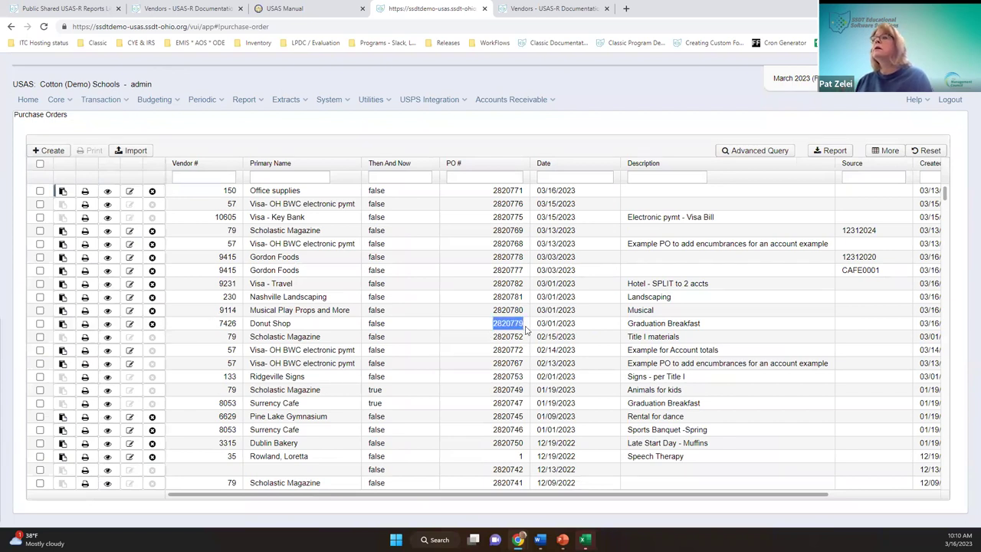
right_click(527, 323)
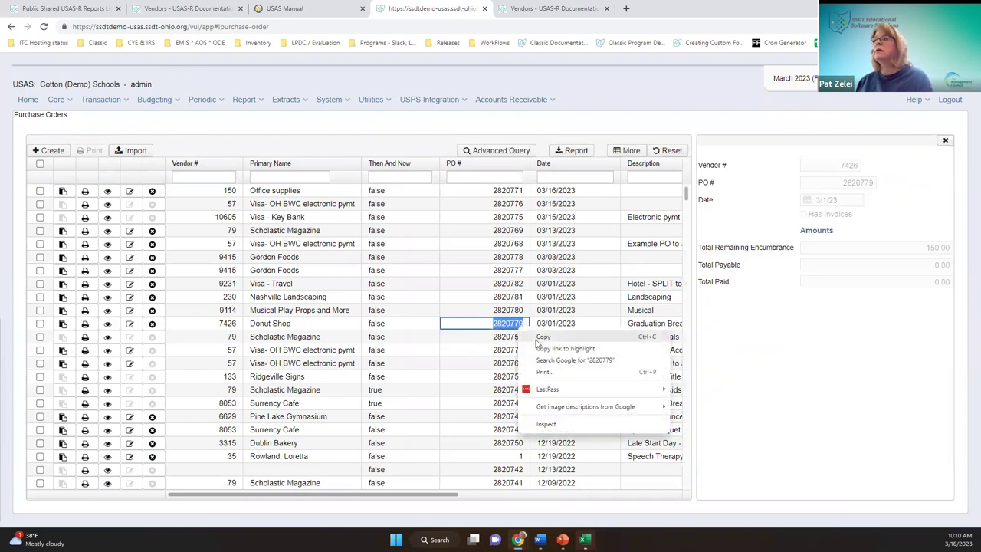
left_click(540, 337)
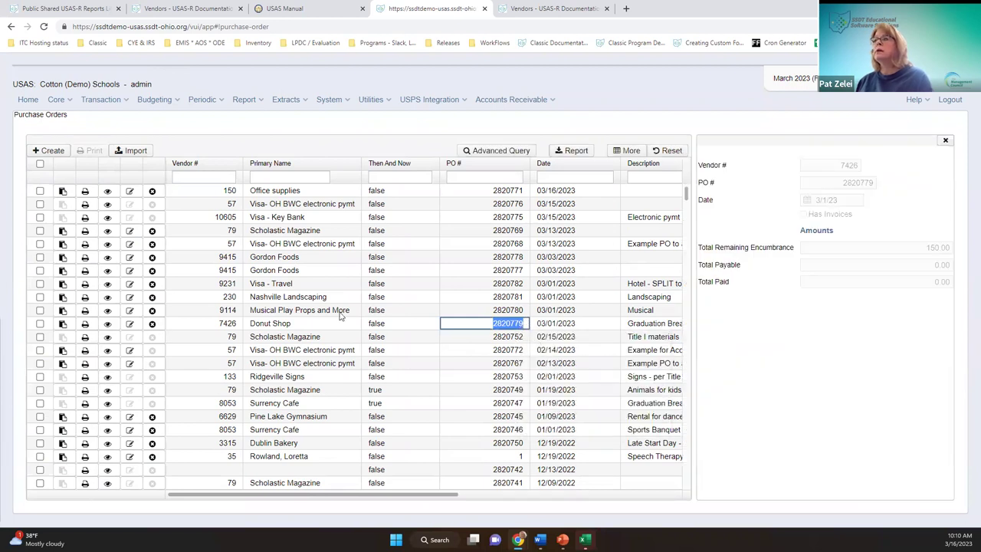
left_click(63, 323)
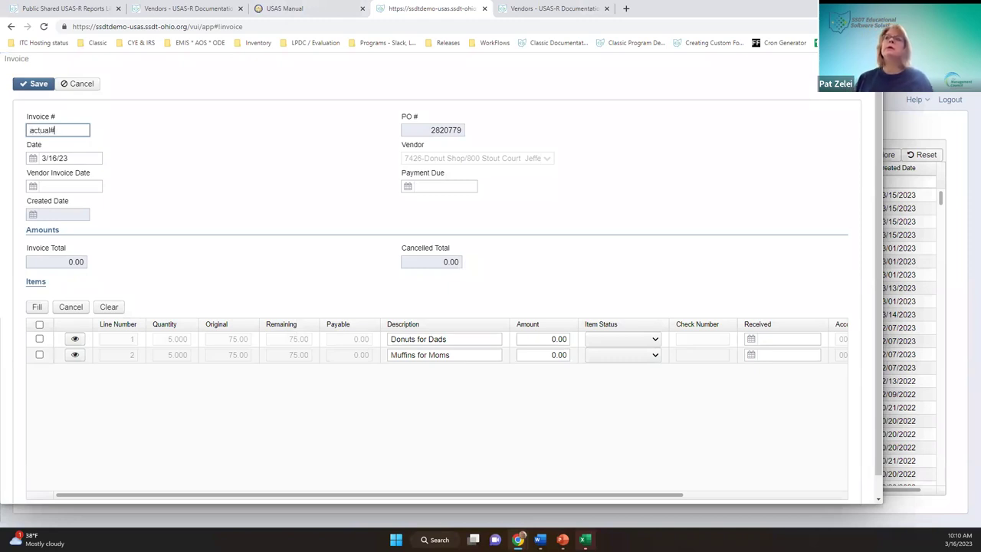
Keep the invoice Date at 3/16/23 and restore the invoice form to a smaller window.
key("Tab")
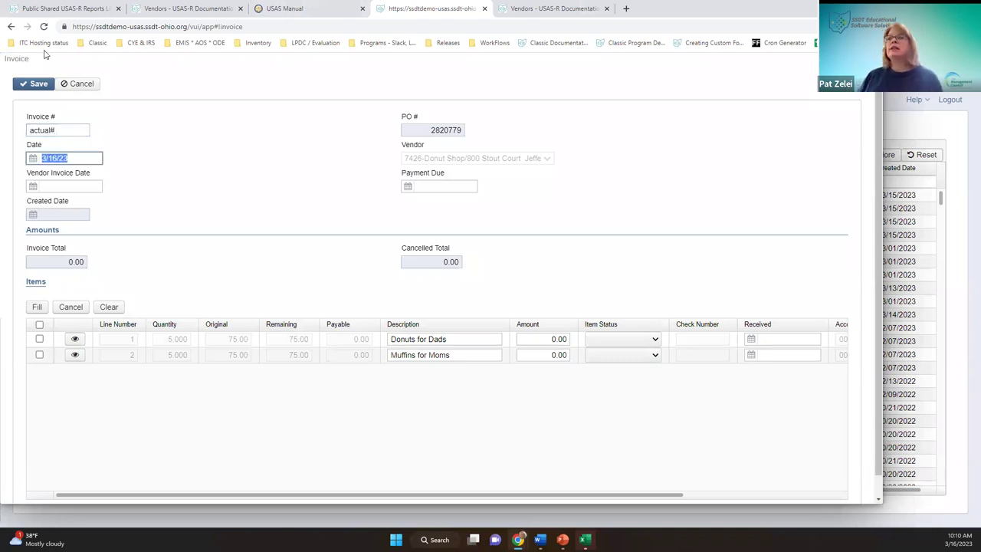
left_click(33, 158)
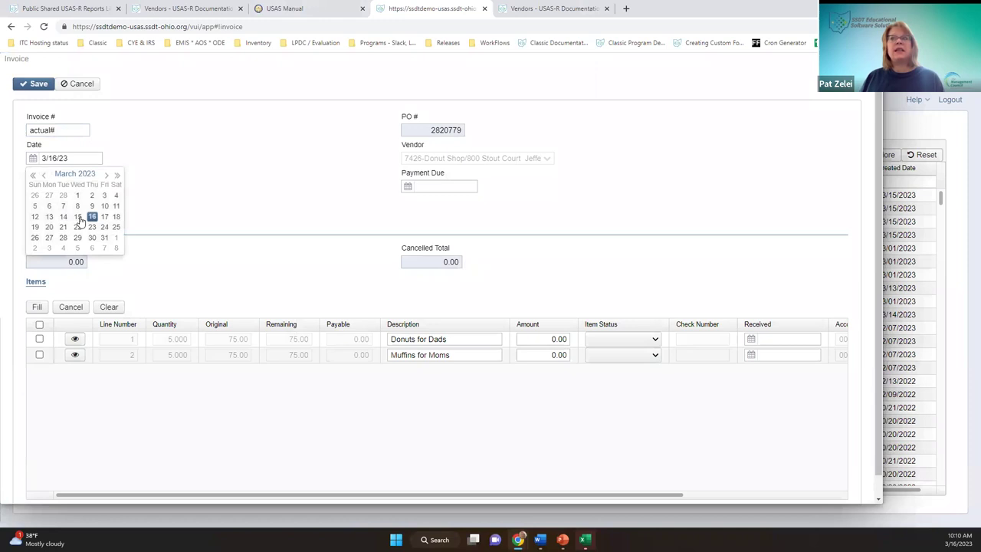
key("Escape")
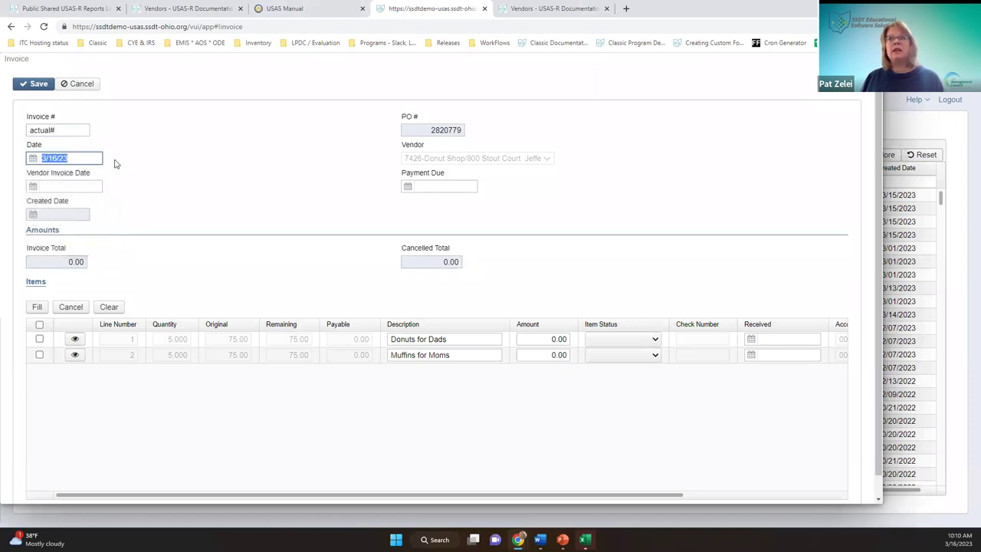
left_click(89, 186)
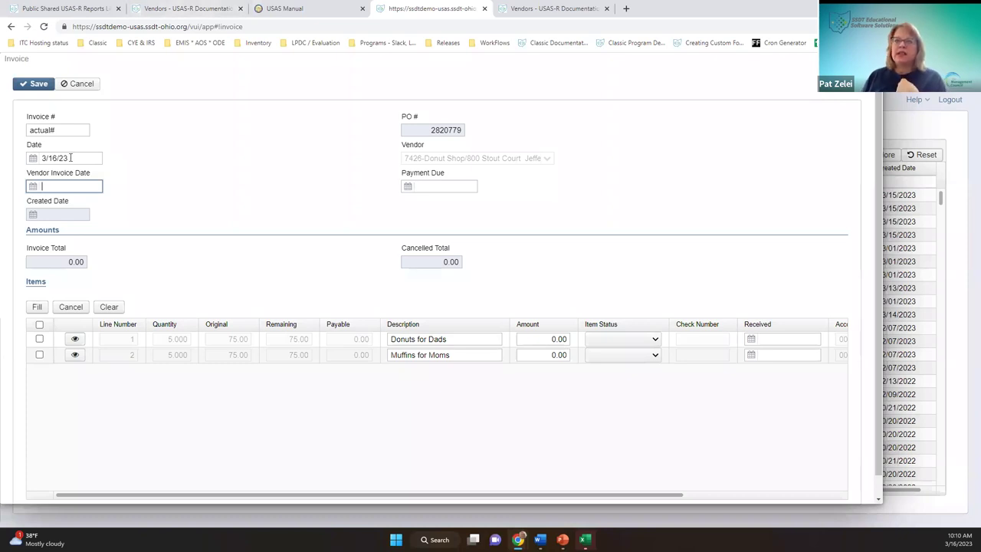
double_click(629, 60)
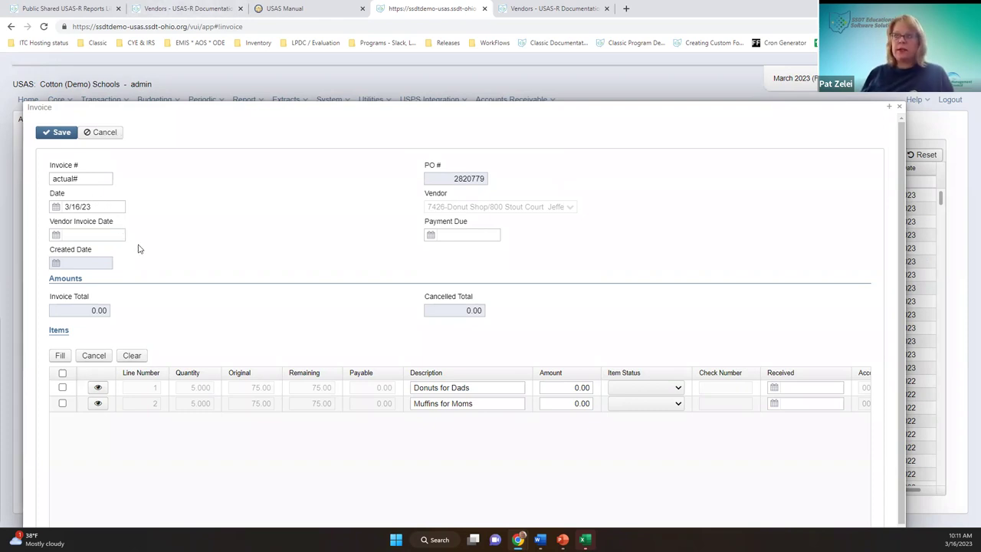
left_click_drag(115, 205, 34, 219)
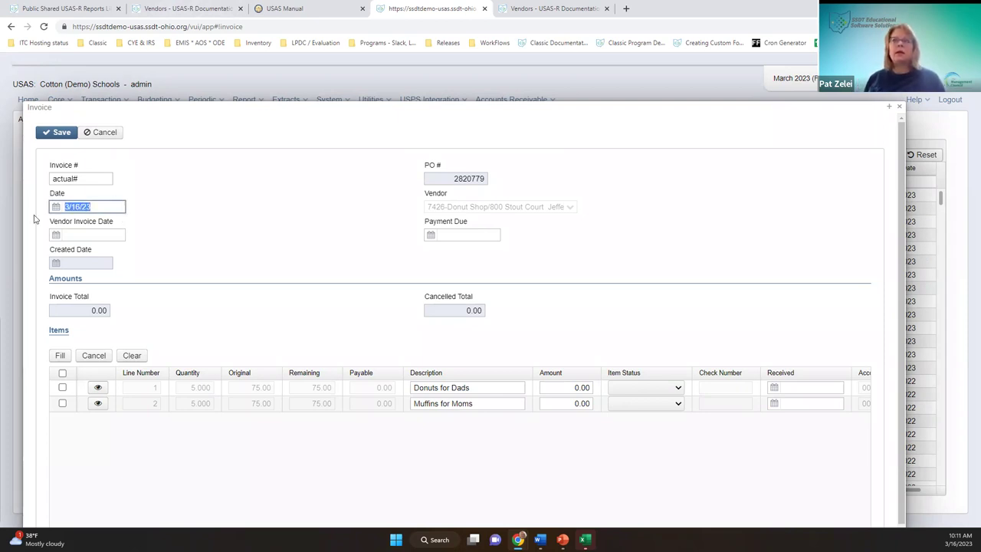
Set the Vendor Invoice Date to 2/21/23 (022123), reviewing the created date and invoice total fields.
left_click(98, 236)
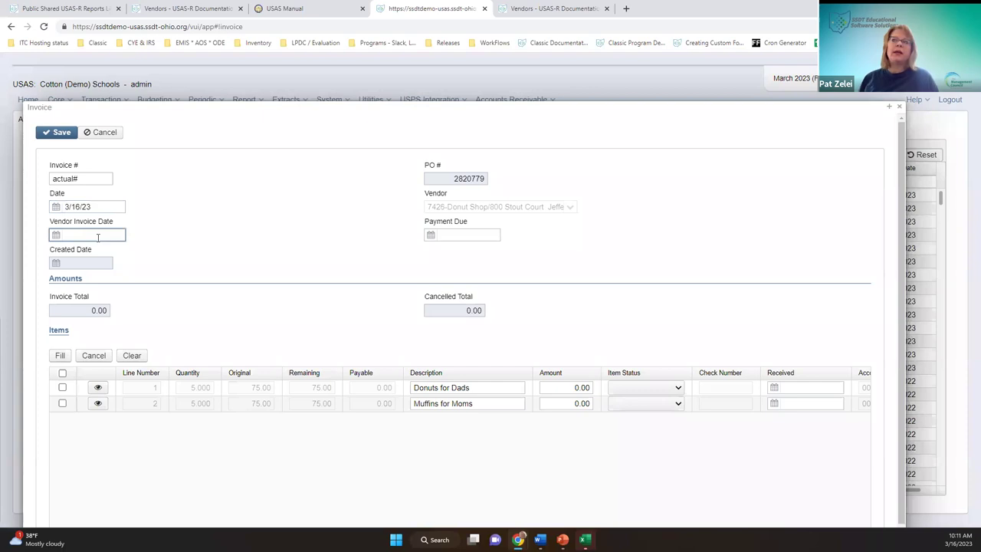
type("022123")
key("Tab")
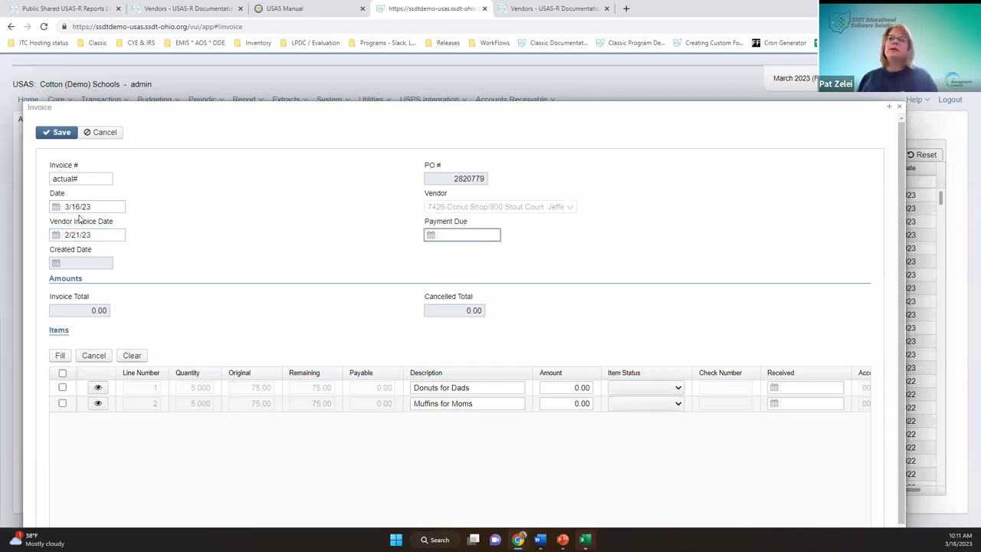
left_click(71, 235)
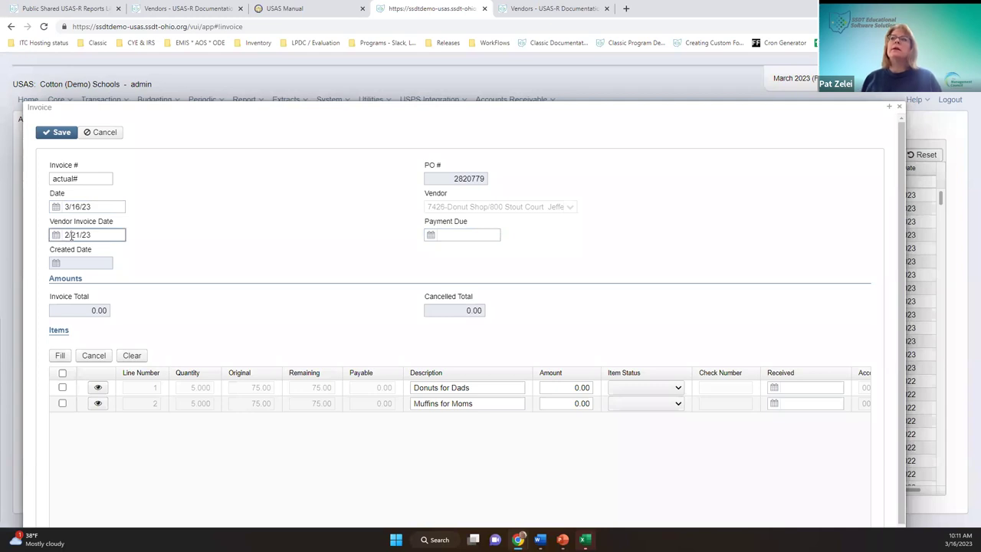
left_click(188, 224)
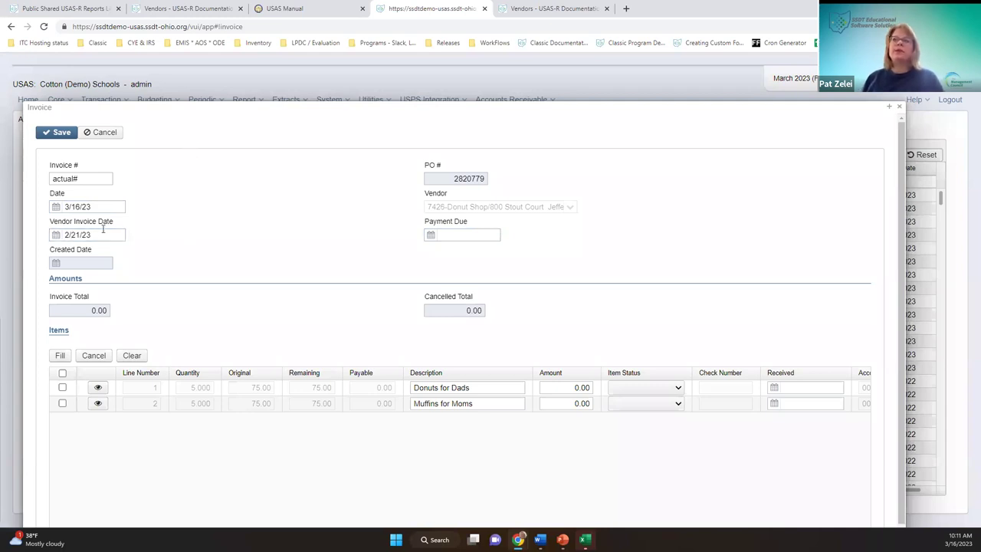
left_click(106, 208)
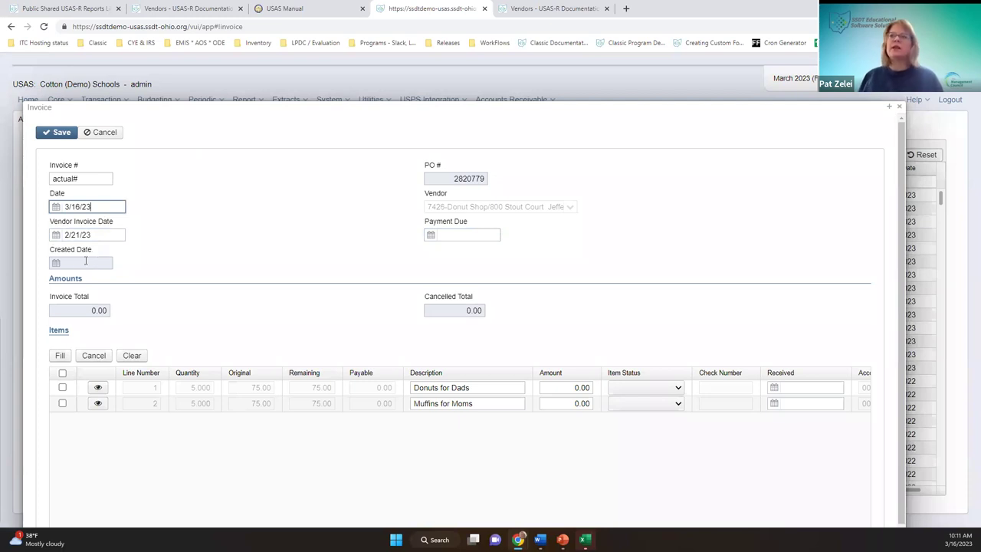
left_click(98, 263)
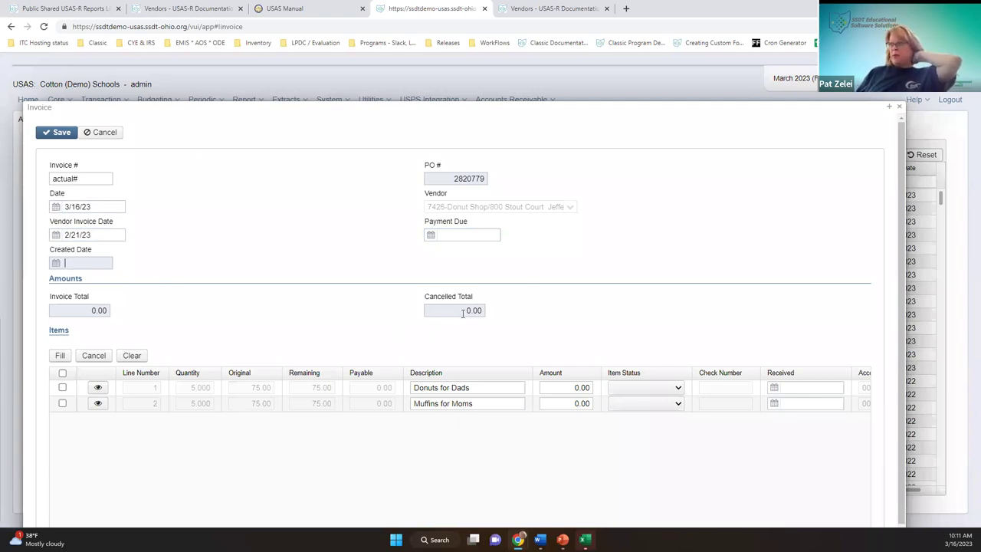
left_click(53, 310)
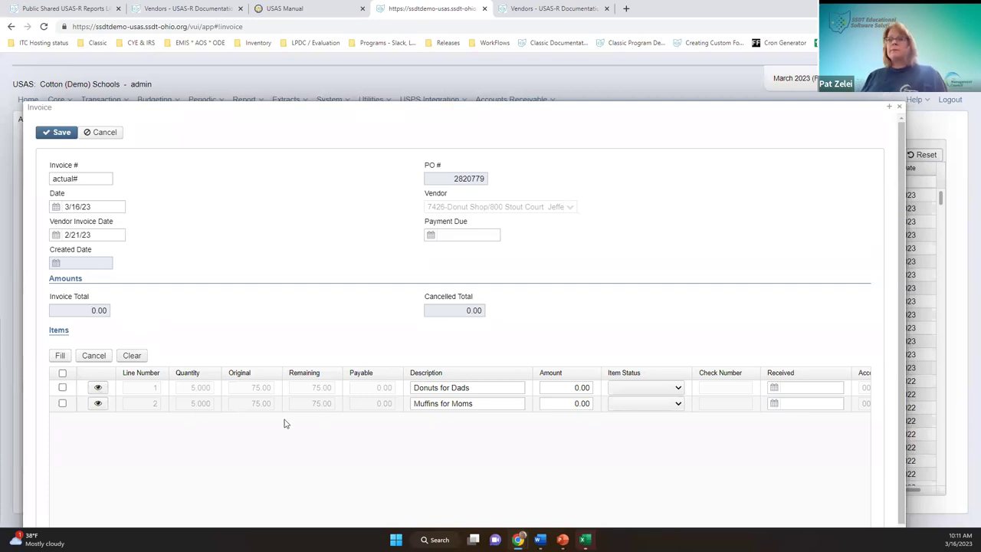
Enter 75.00 as the Donuts for Dads amount, making the invoice total 75.00.
left_click(63, 387)
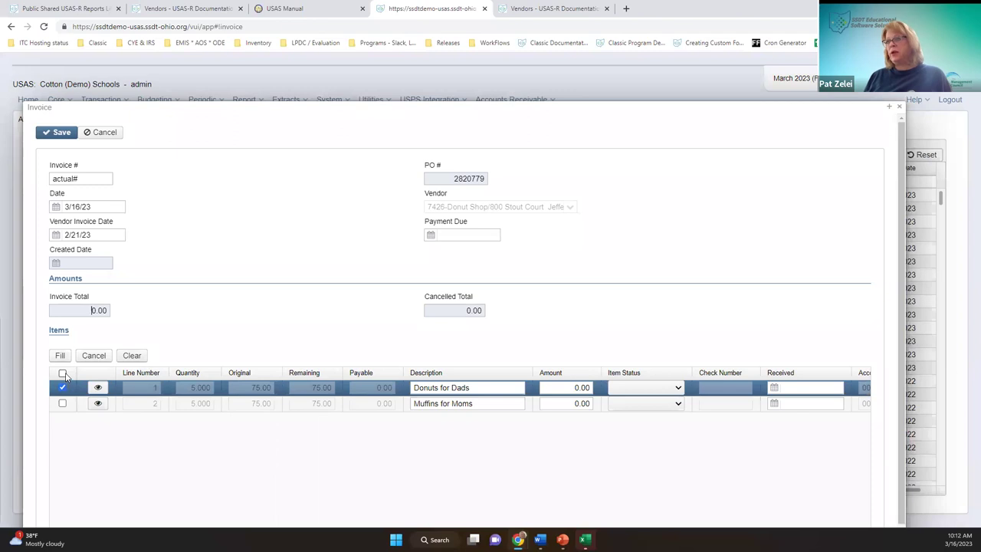
left_click(63, 373)
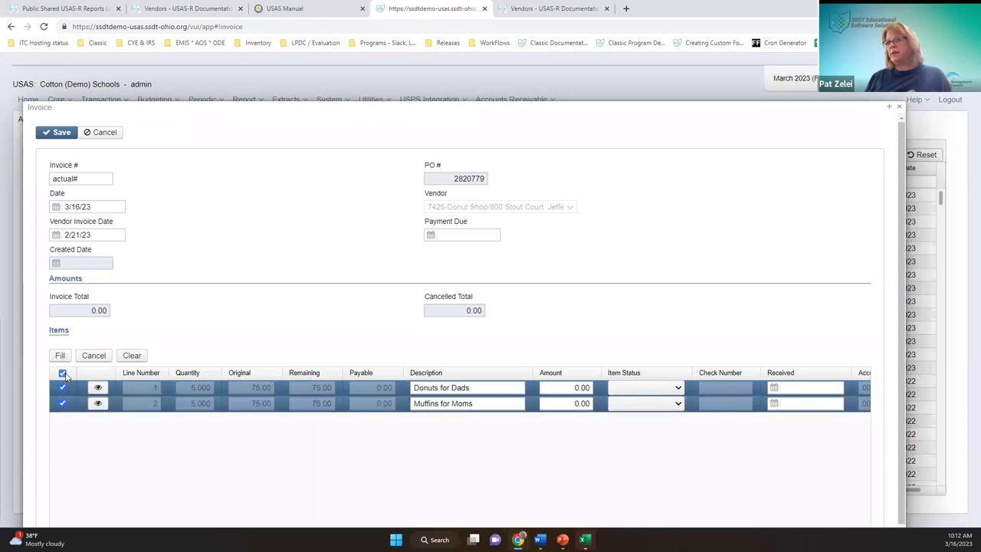
left_click(62, 373)
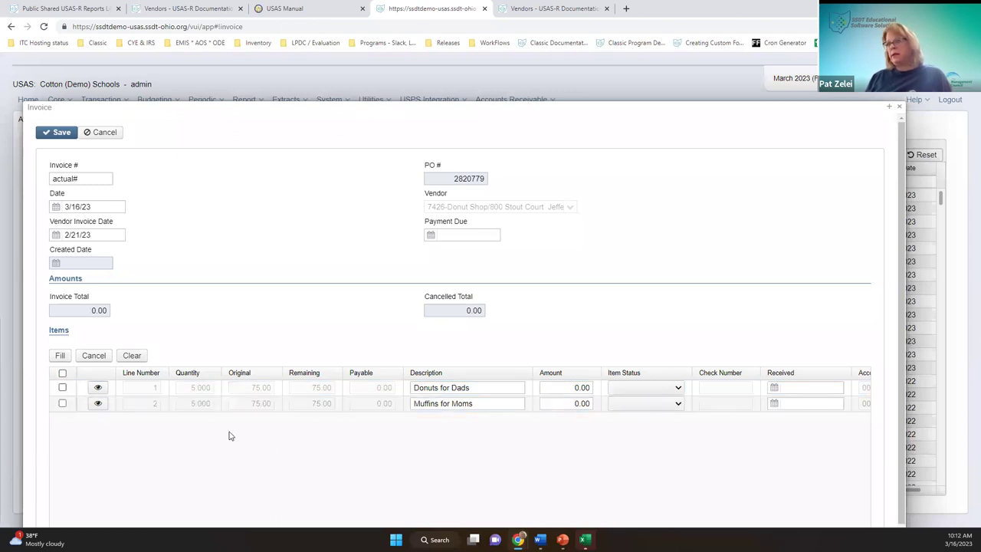
left_click(562, 388)
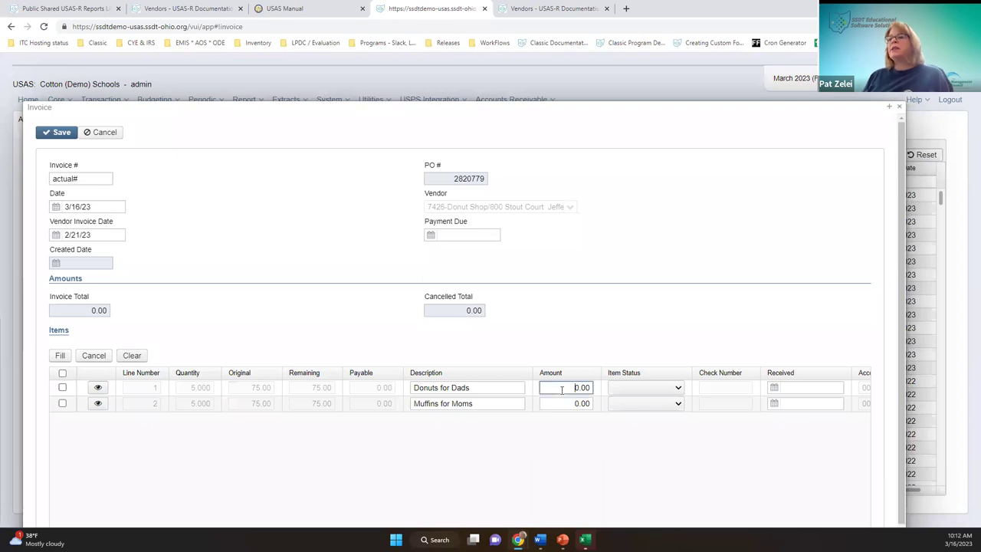
type("75")
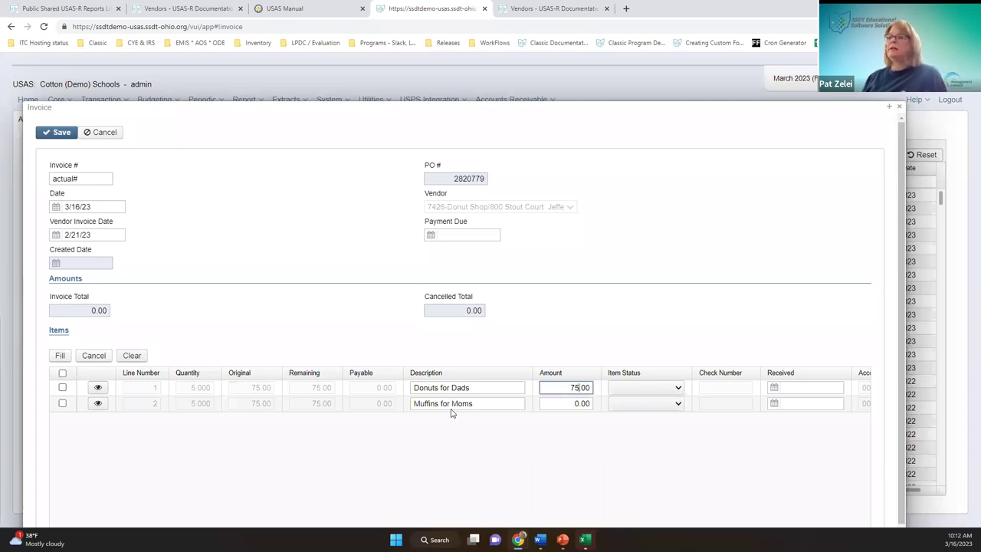
left_click(655, 392)
left_click(651, 398)
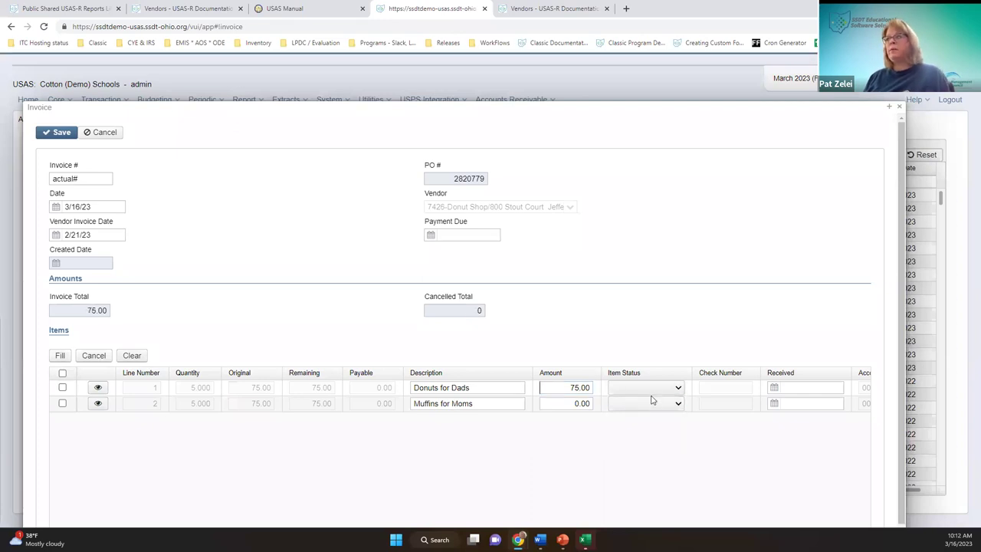
left_click(654, 391)
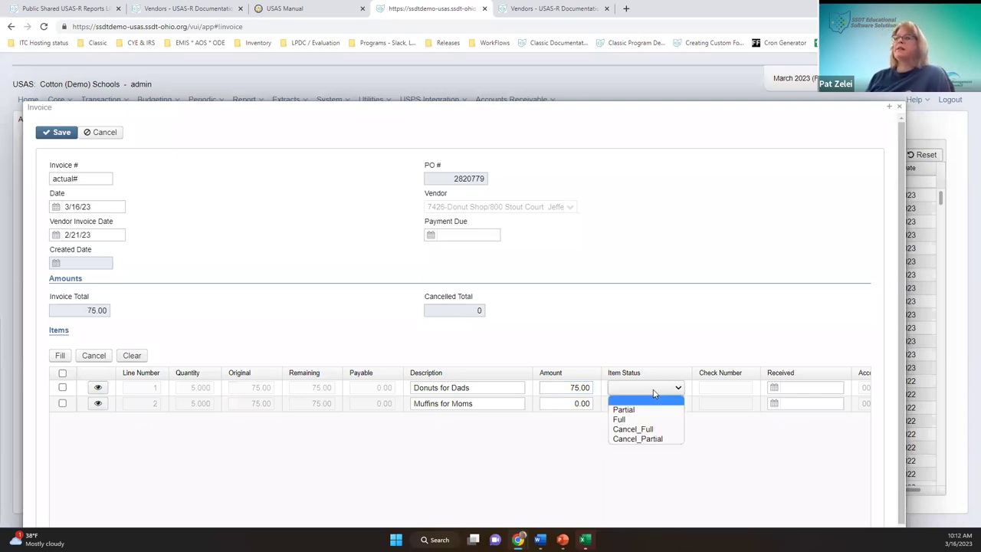
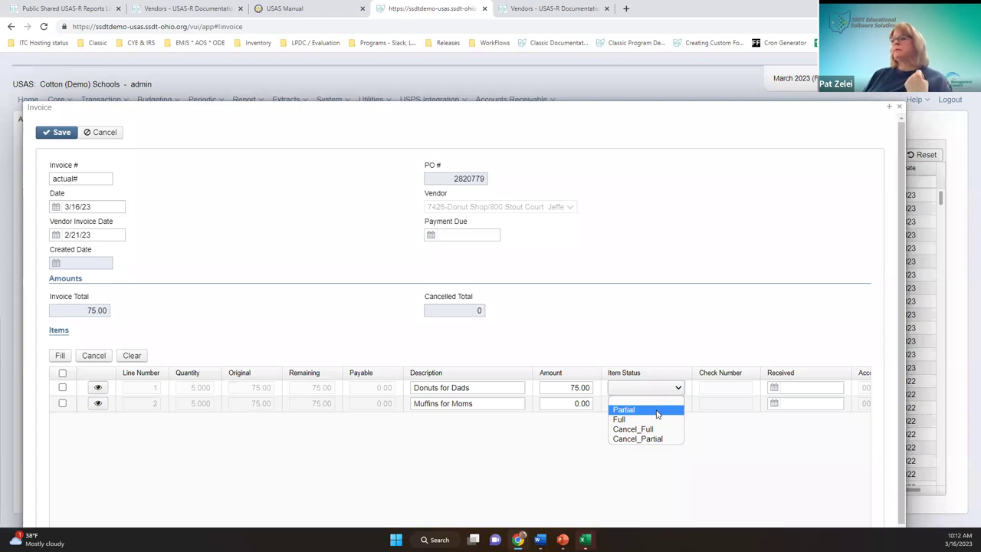
Set Donuts for Dads to Partial at 40.00 and fill Muffins for Moms at its full 75.00.
left_click(617, 410)
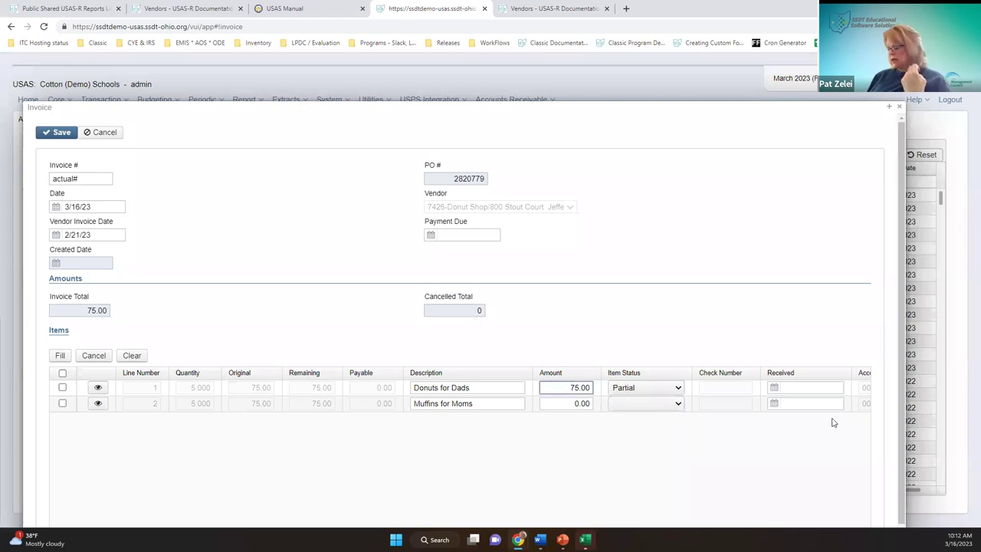
type("4000")
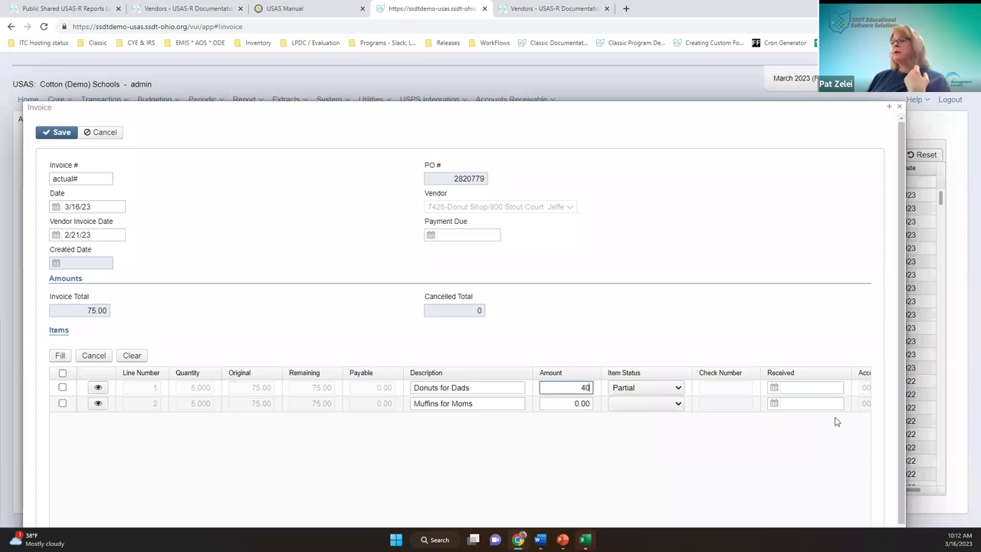
left_click(26, 441)
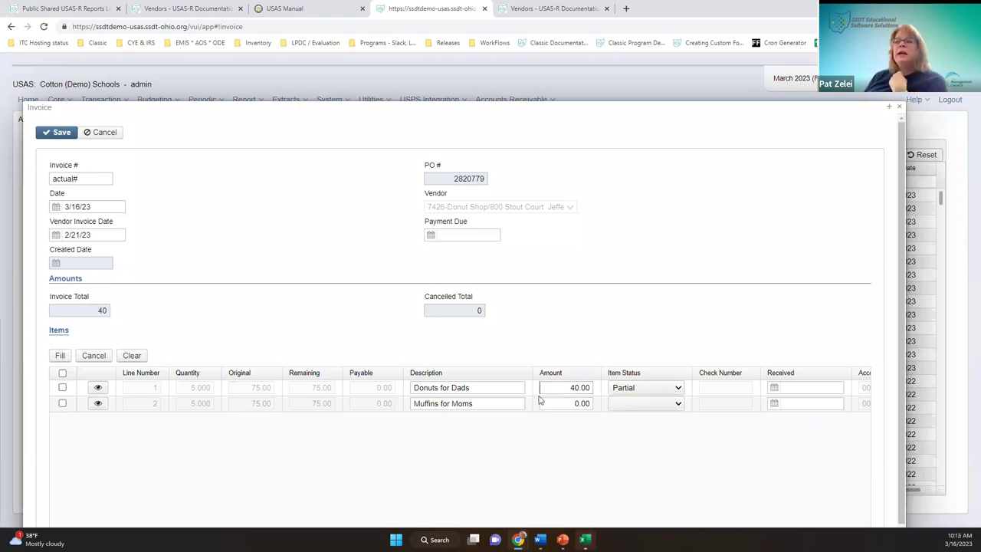
left_click(62, 404)
left_click(59, 356)
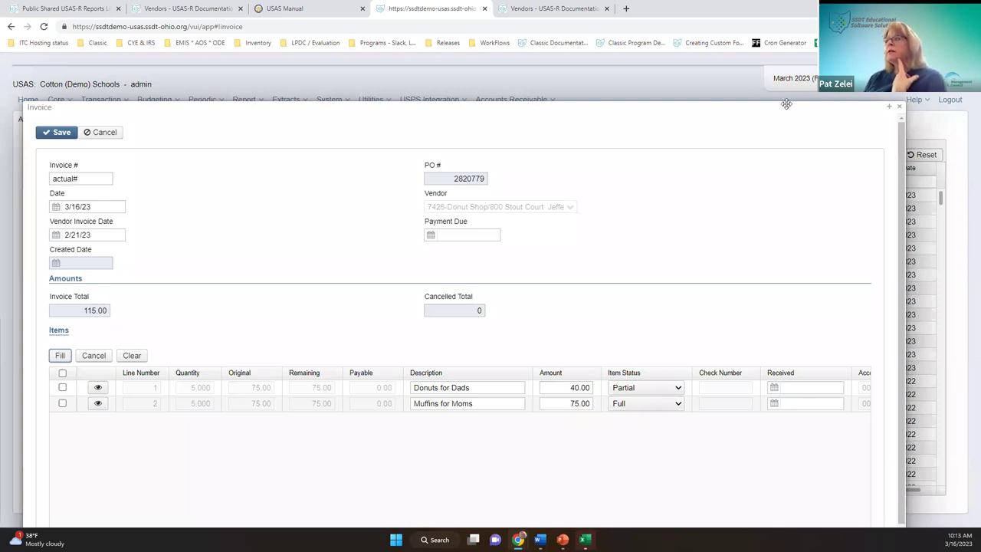
scroll(717, 271, "down", 1)
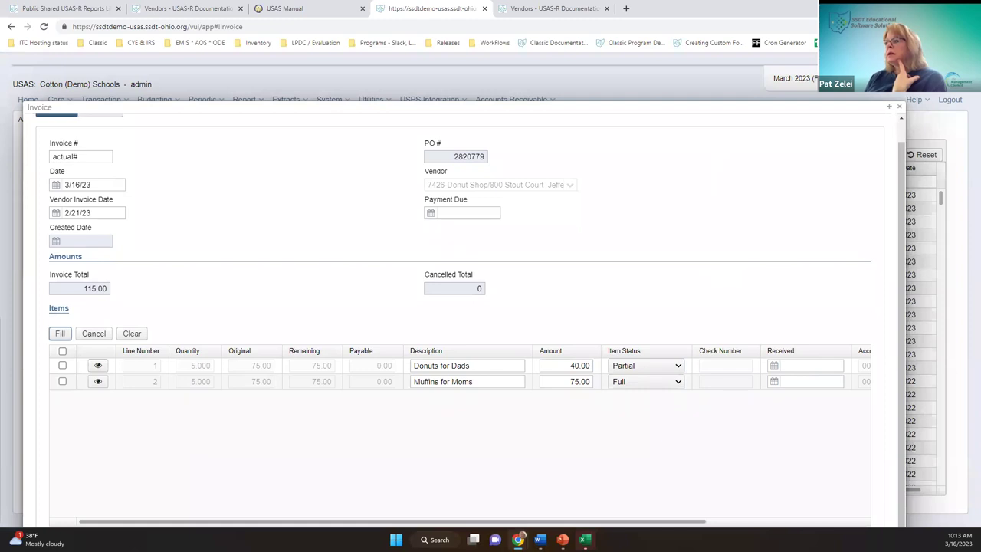
left_click_drag(692, 521, 874, 496)
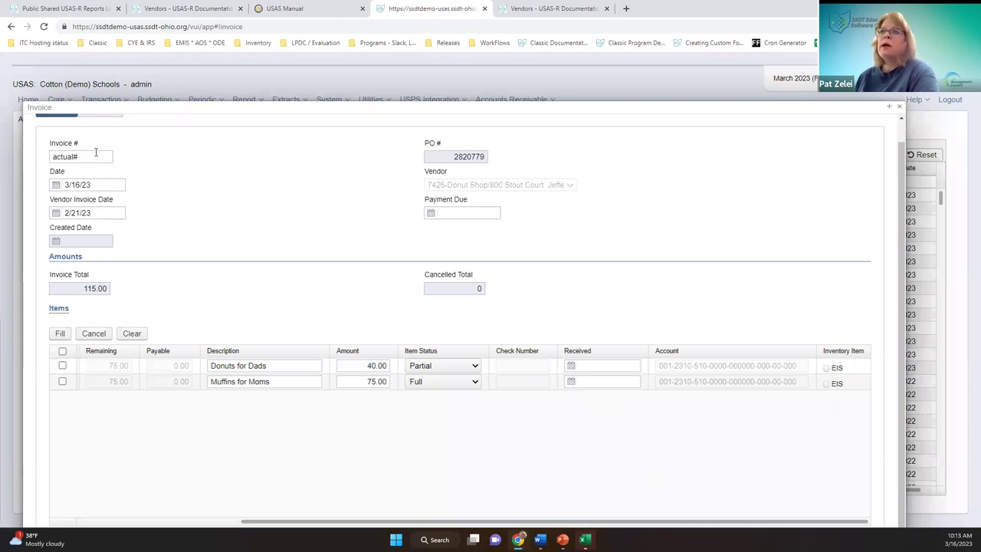
Clear the invoice date and check both items' received dates.
left_click_drag(107, 184, 32, 185)
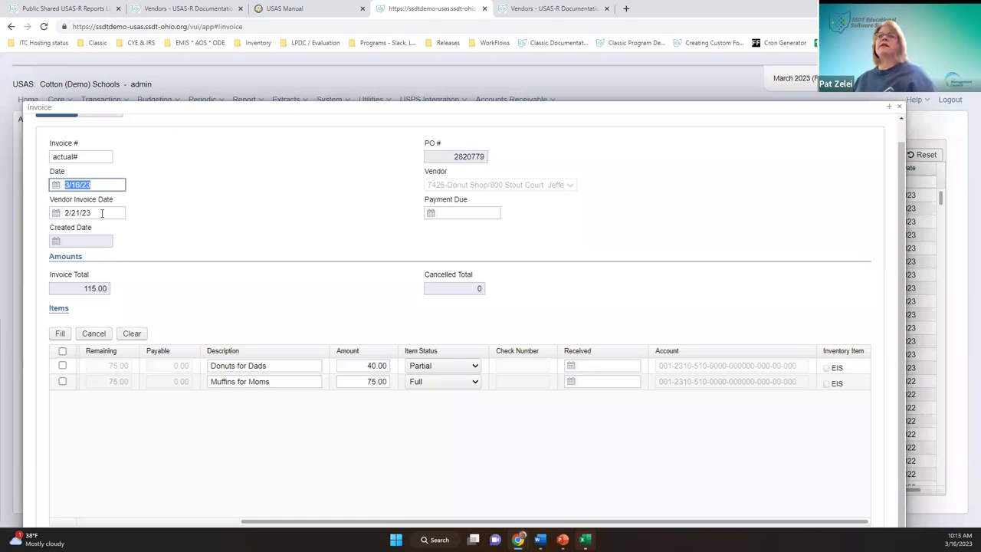
type("0616")
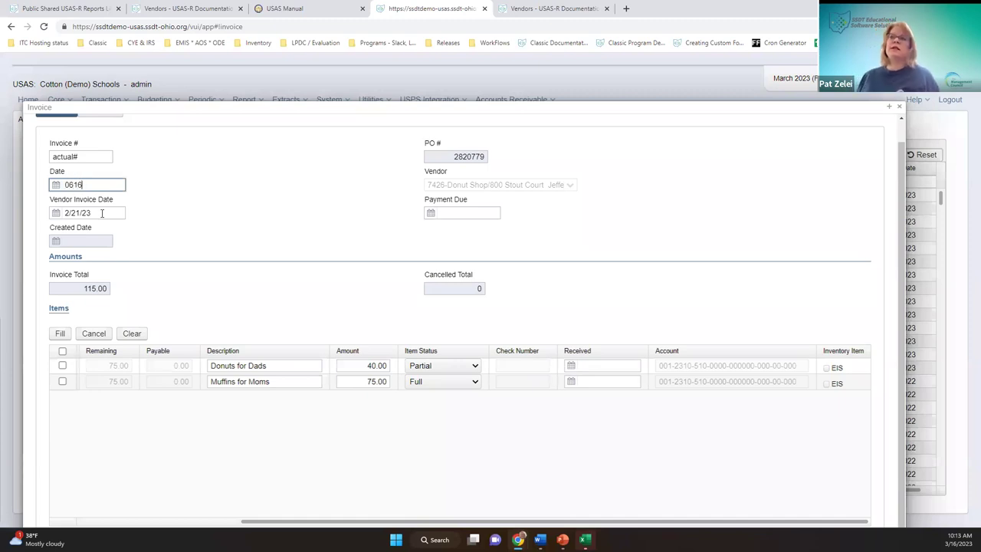
type("/16")
key("BackSpace")
key("BackSpace")
key("BackSpace")
key("BackSpace")
key("BackSpace")
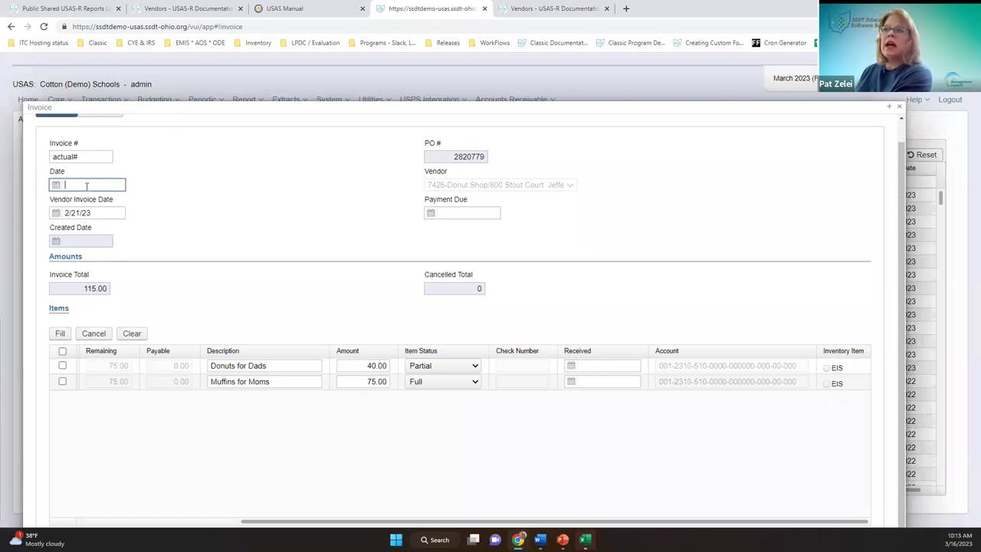
left_click_drag(96, 213, 71, 214)
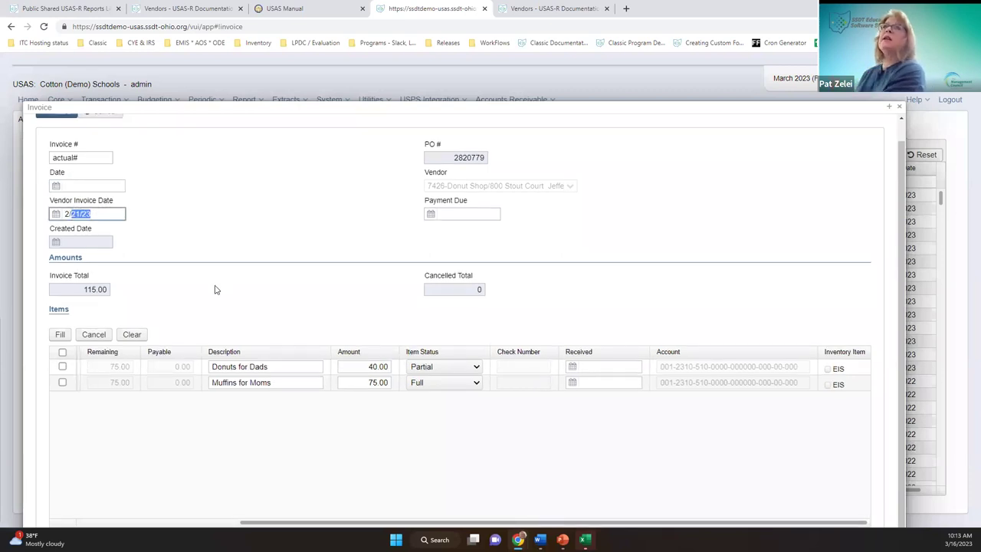
left_click(609, 366)
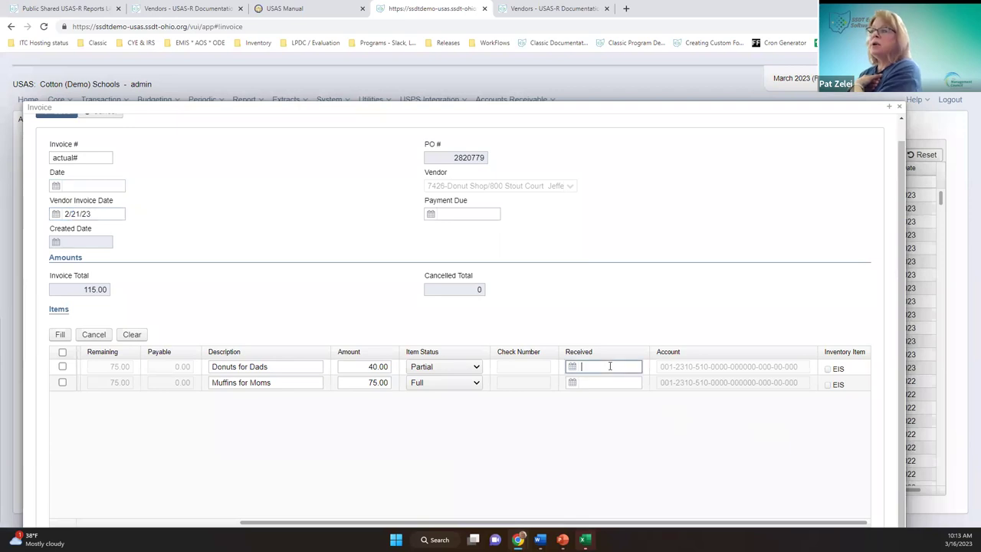
left_click(586, 383)
left_click(589, 366)
left_click(587, 383)
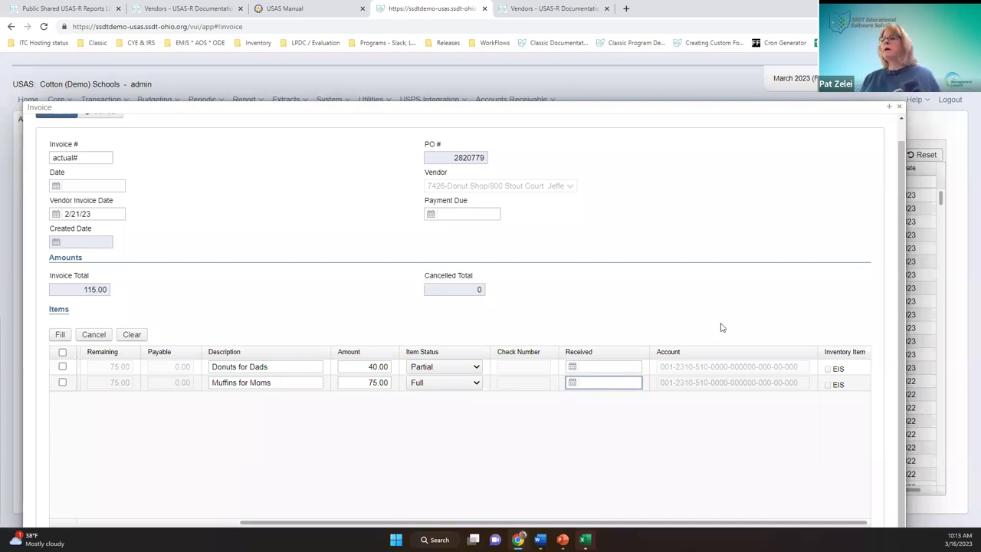
scroll(73, 150, "up", 1)
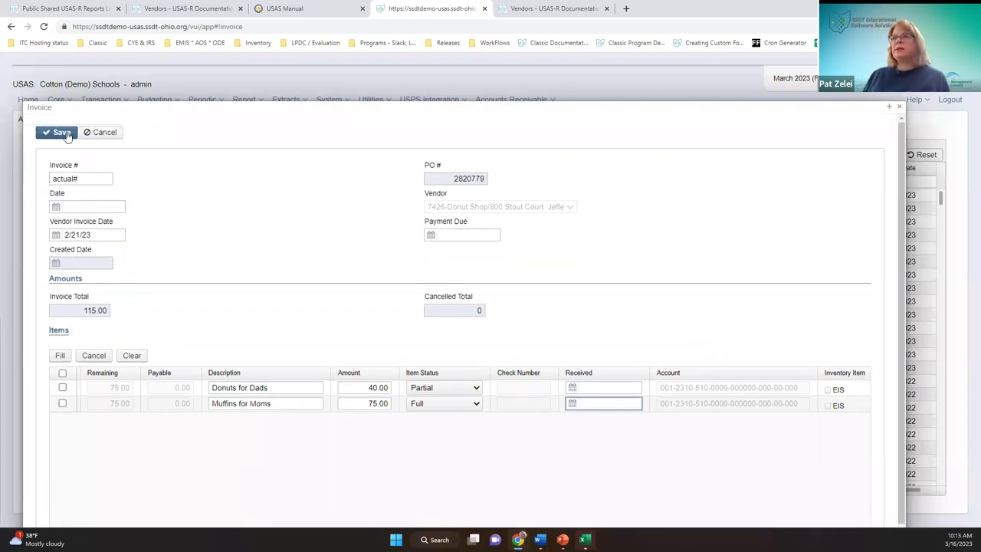
Save without a date to trigger the missing-date error, then enter 06/16/23 and save.
left_click(66, 135)
left_click(98, 207)
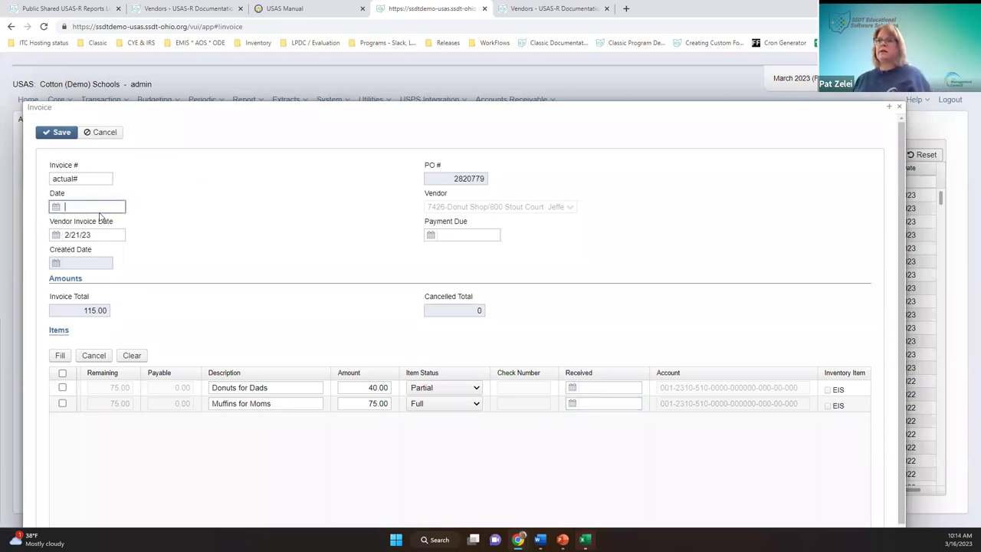
left_click(52, 138)
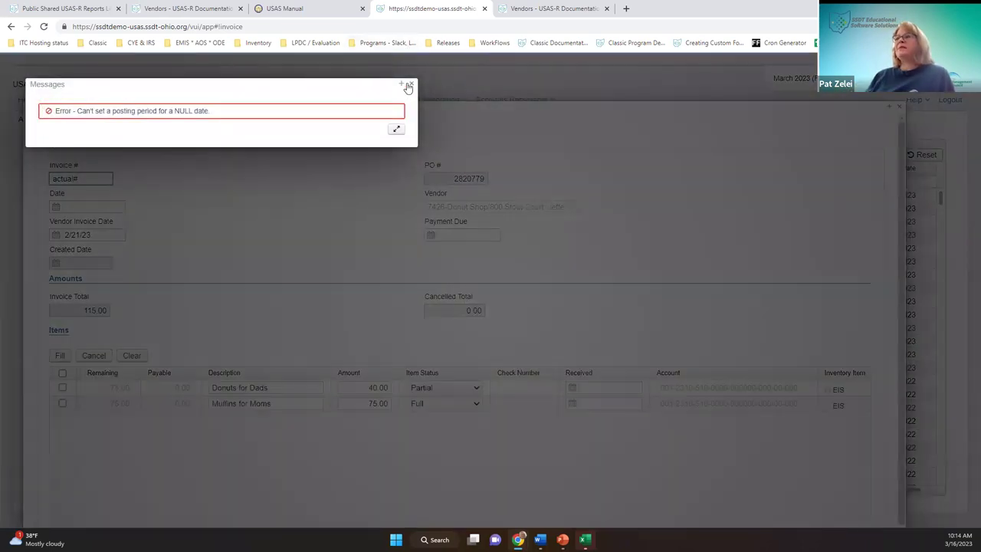
left_click(81, 206)
left_click(81, 207)
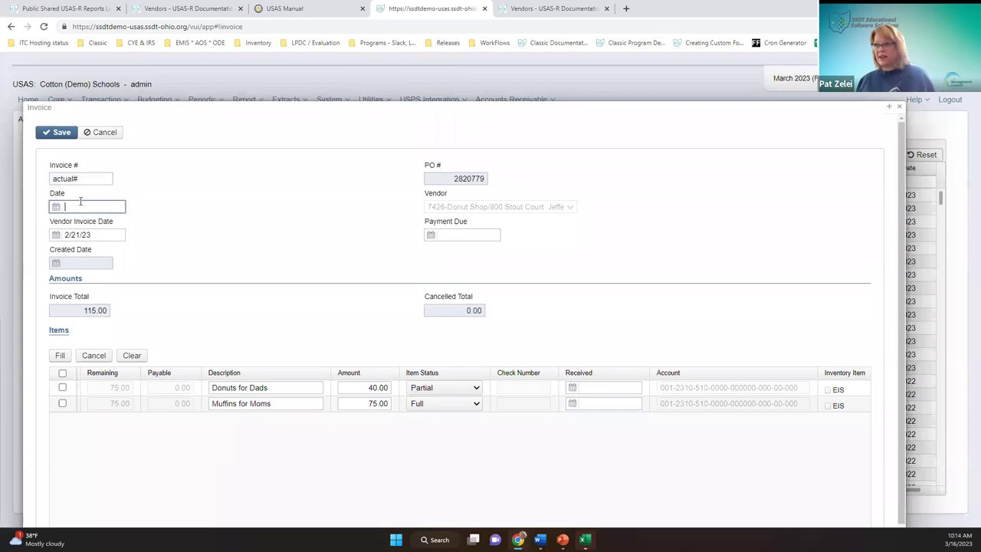
type("061623")
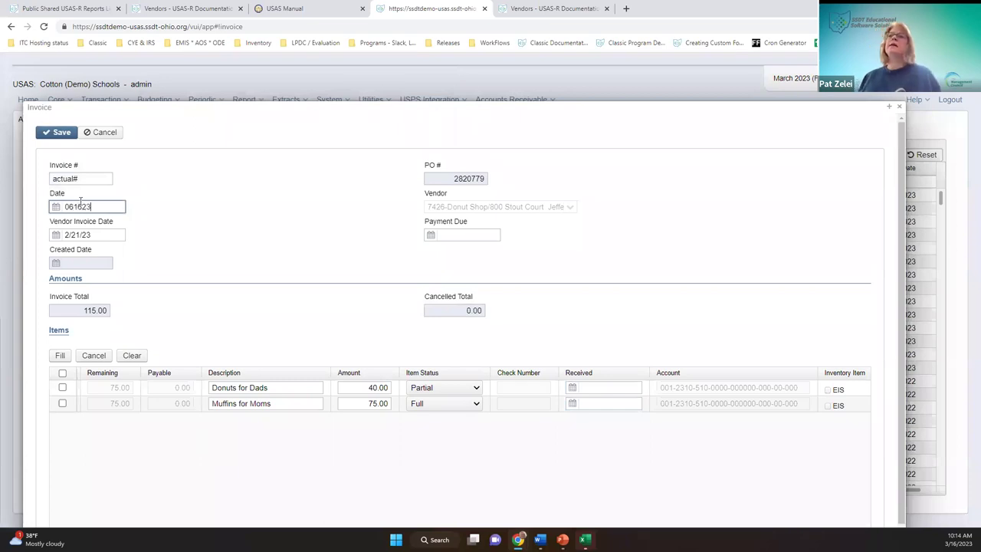
left_click(62, 139)
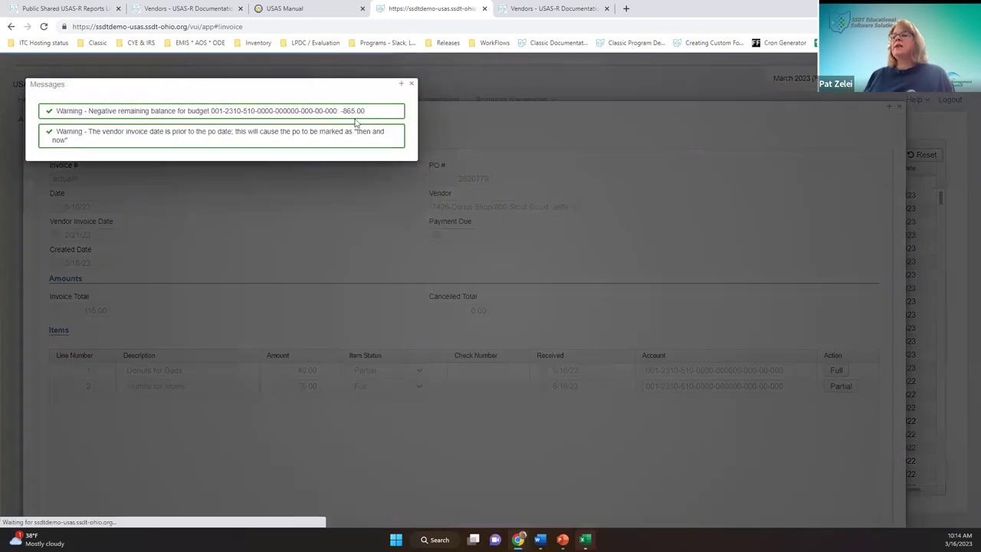
Dismiss the warnings, start a new invoice for PO 2820779 and mark Donuts for Dads.
left_click(413, 85)
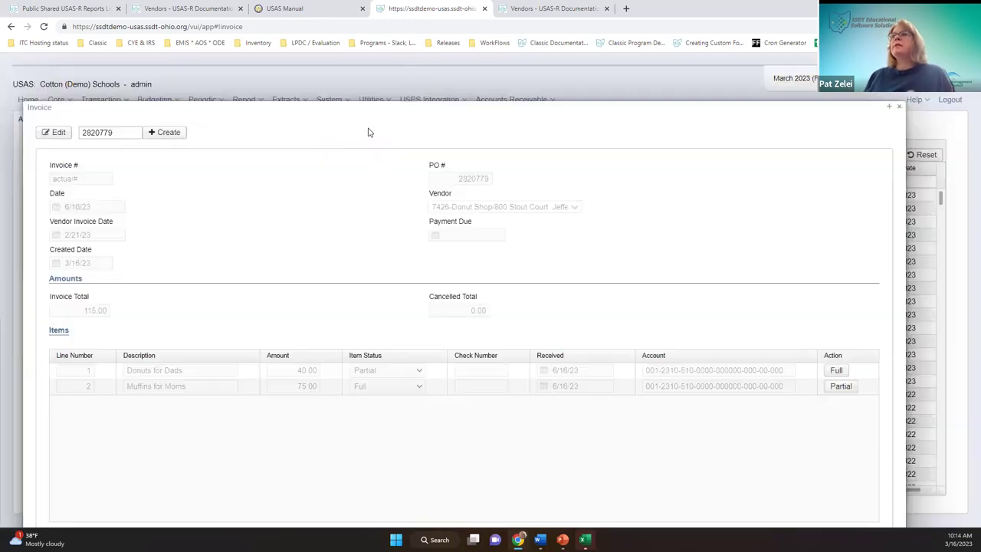
double_click(118, 132)
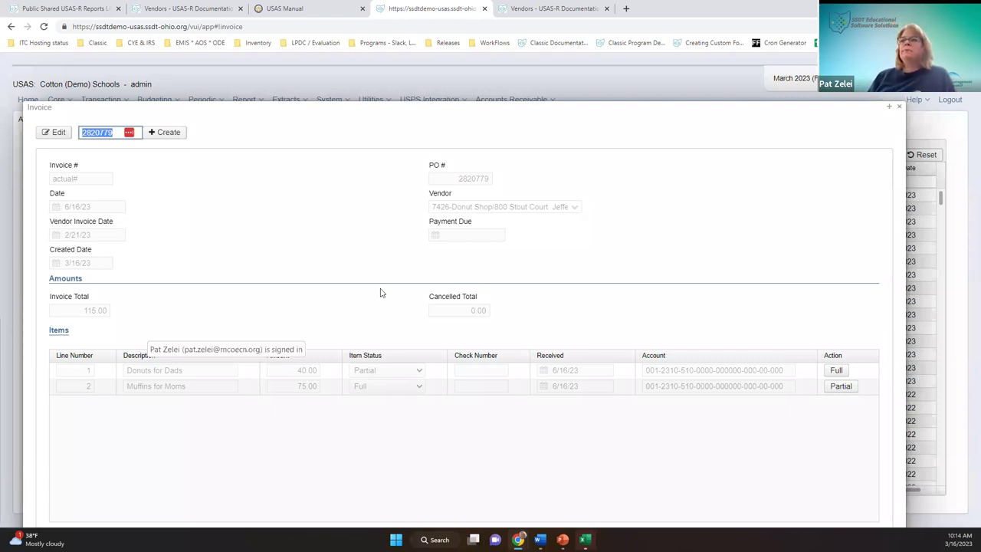
left_click(164, 131)
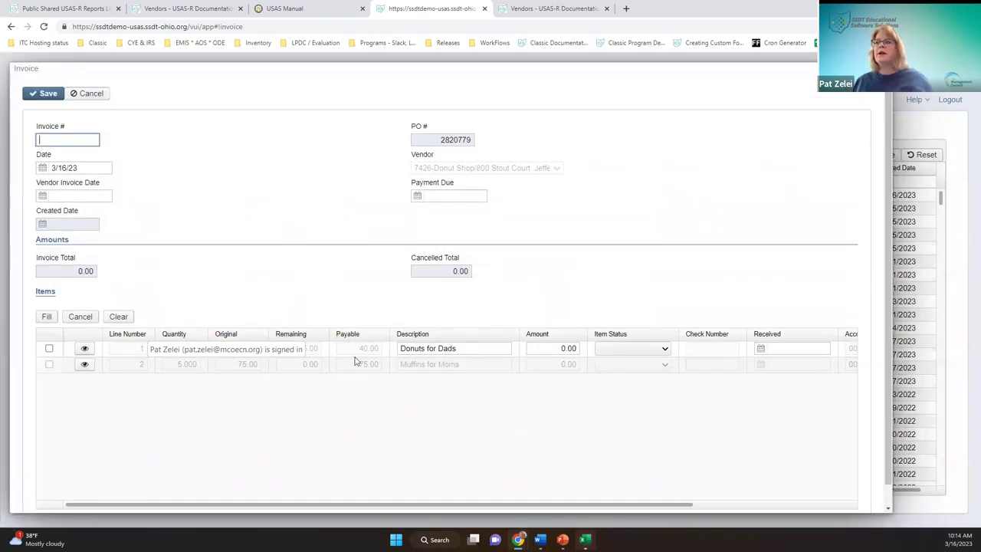
left_click(49, 349)
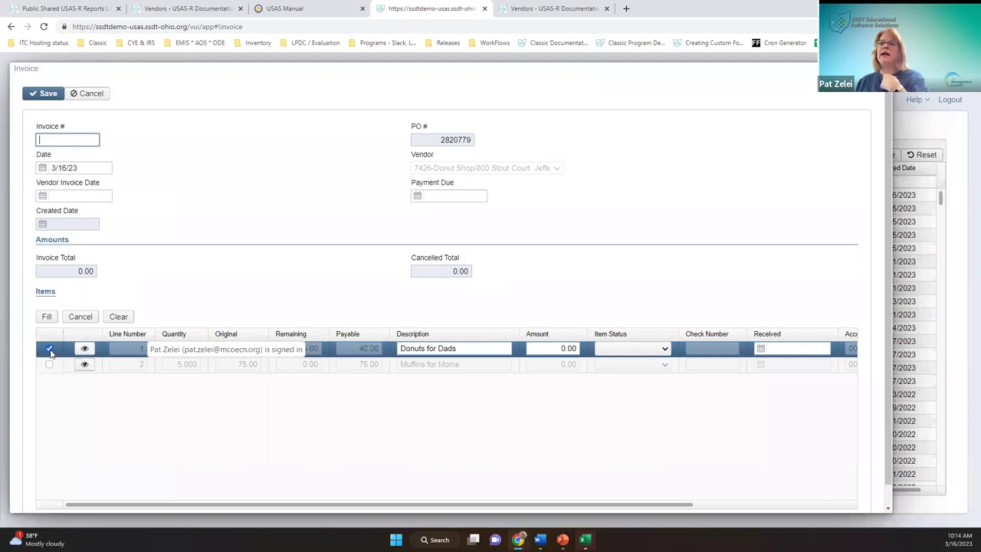
left_click(49, 350)
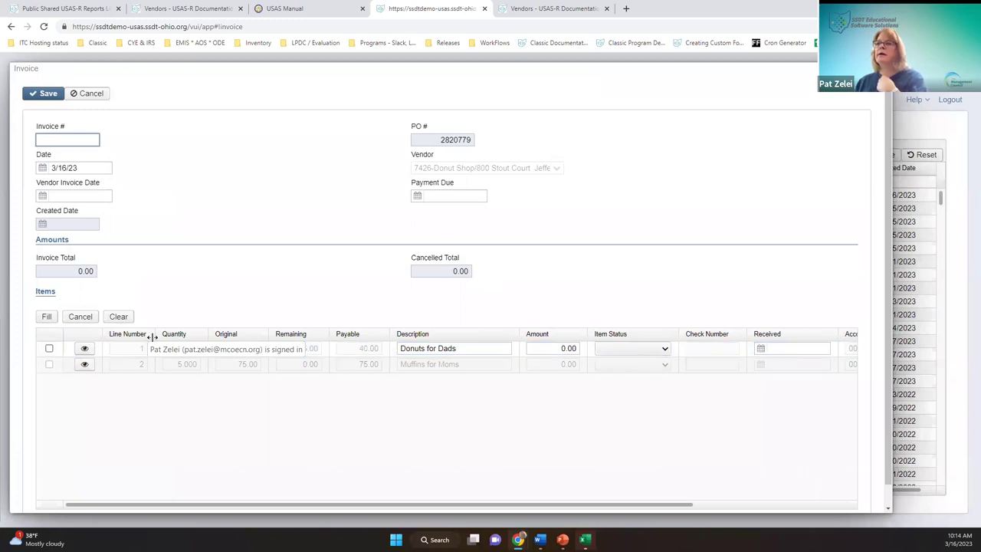
left_click(49, 348)
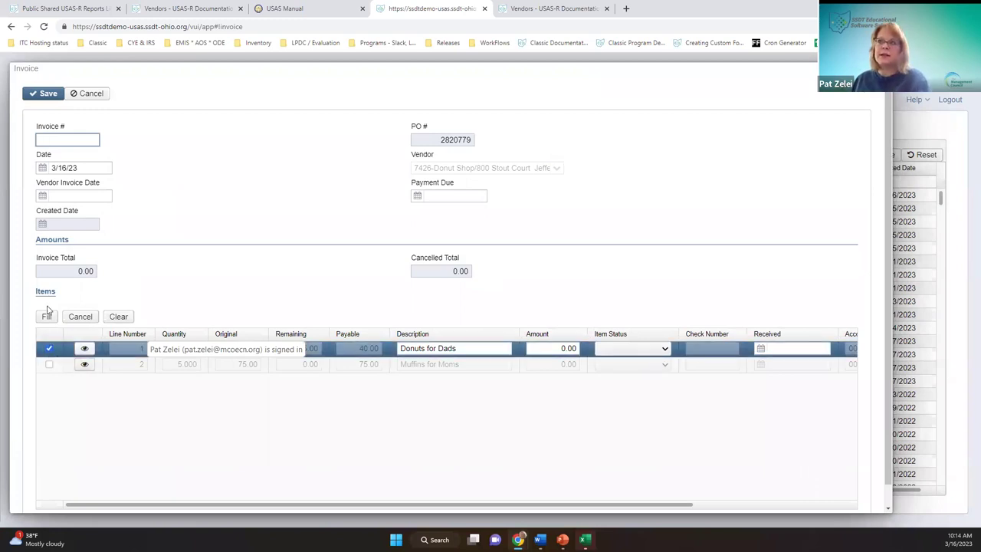
Cancel the remaining 35.00 on Donuts for Dads and leave its item status blank.
left_click(81, 316)
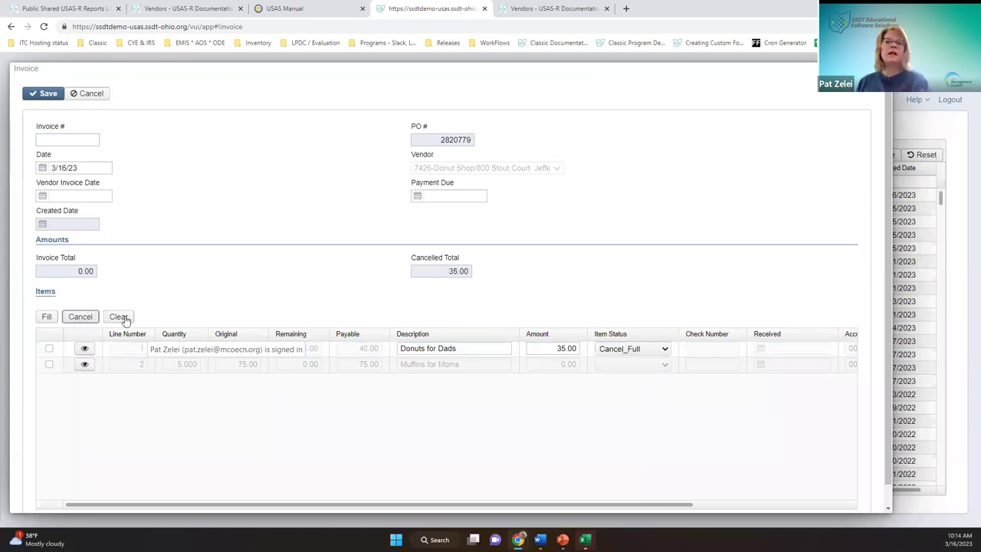
left_click(68, 348)
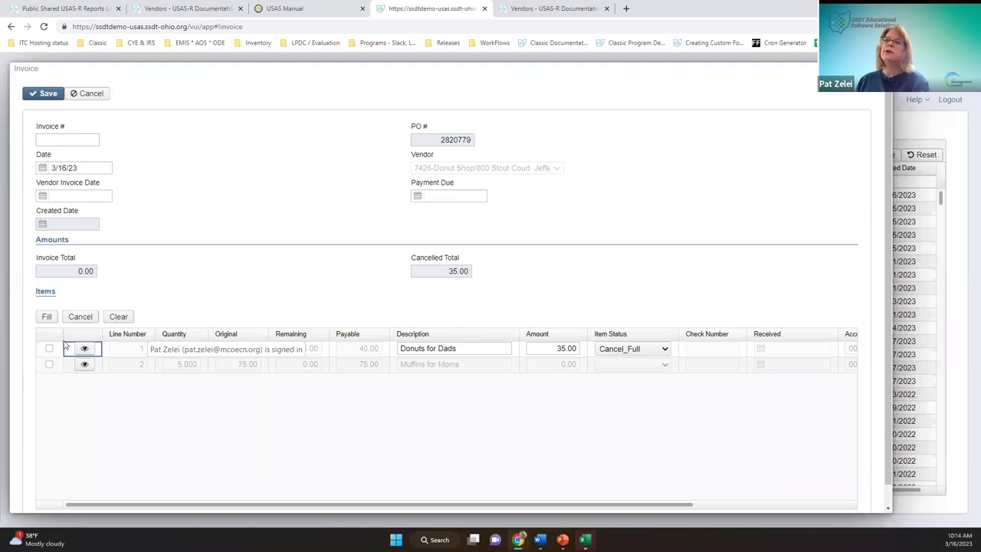
right_click(50, 350)
left_click(339, 265)
left_click(47, 360)
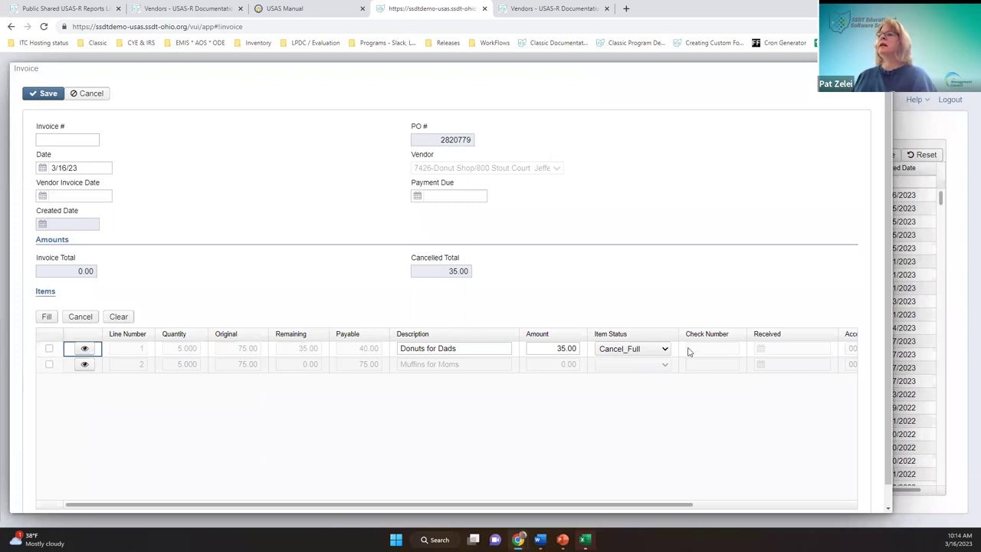
left_click(634, 349)
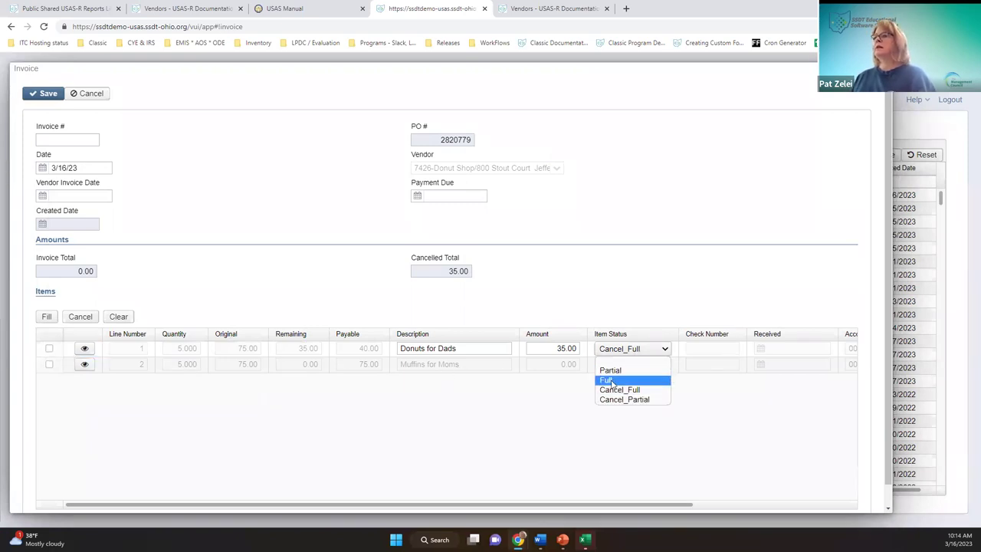
left_click(607, 361)
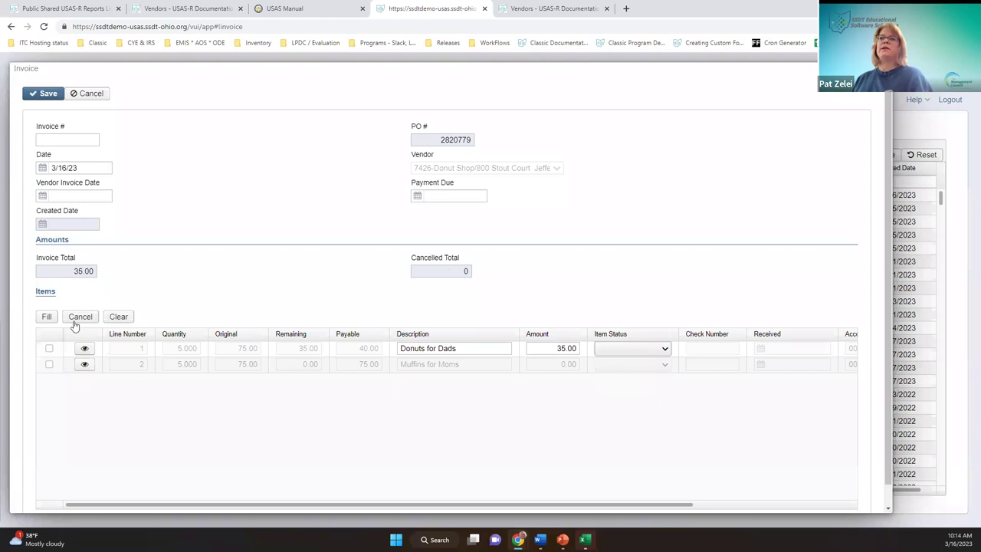
Clear line 1's Donuts for Dads amount from the invoice.
left_click(48, 350)
left_click(123, 318)
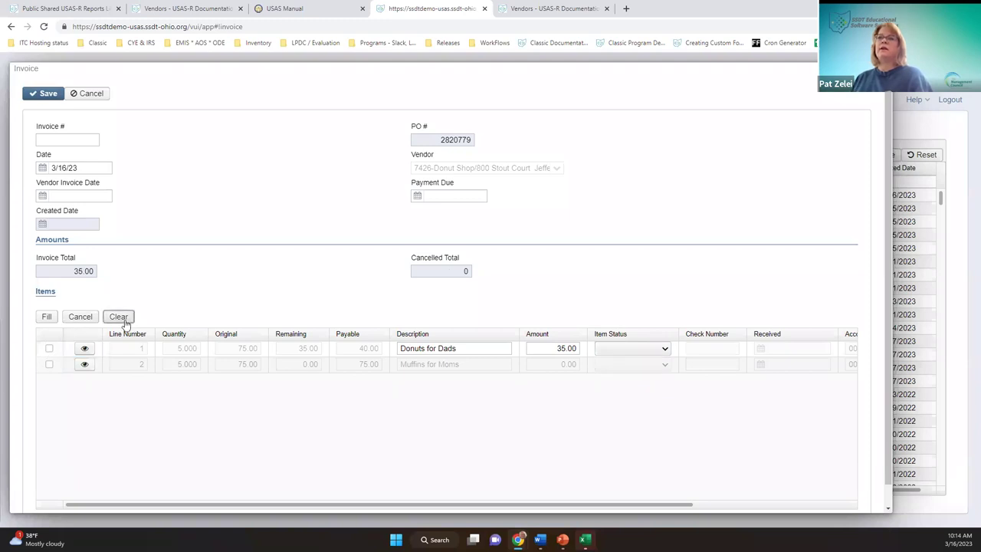
left_click(77, 342)
left_click(121, 317)
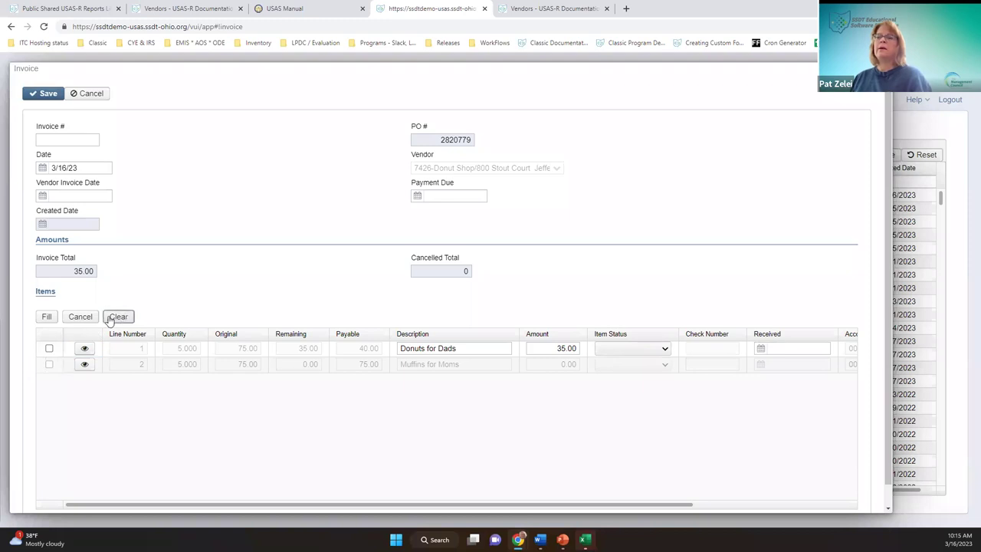
left_click(49, 348)
left_click(119, 318)
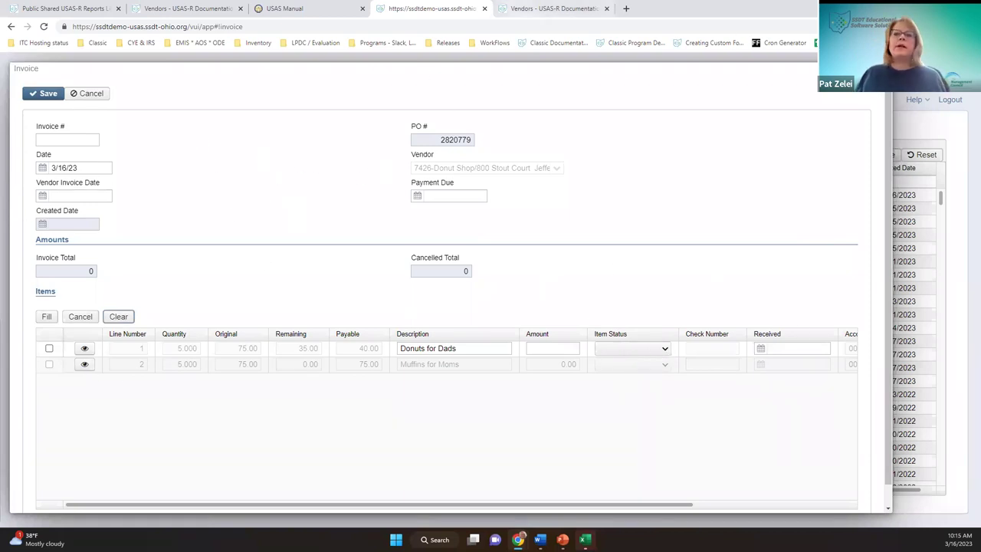
Show line 1's item status choices, then cancel the invoice without saving.
left_click(633, 350)
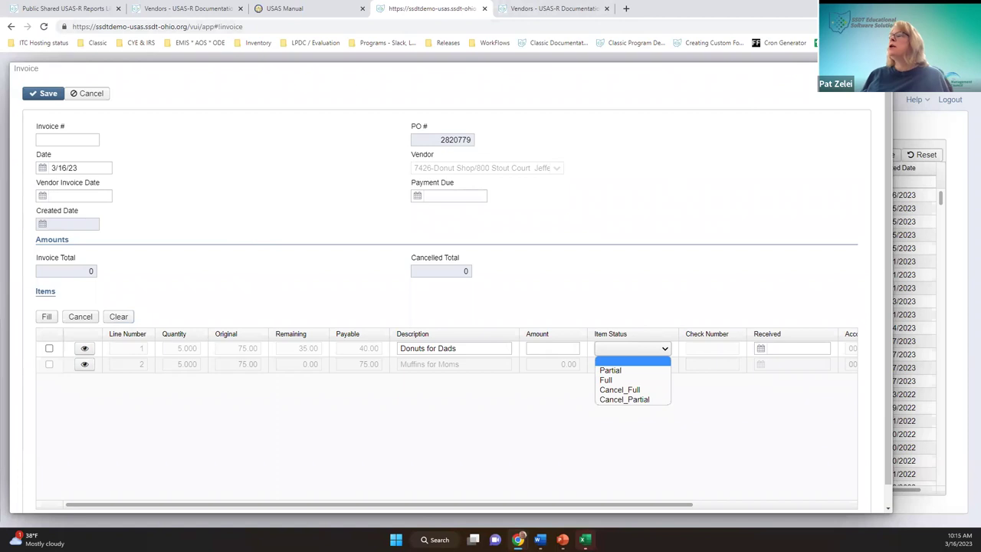
left_click(724, 449)
key("Escape")
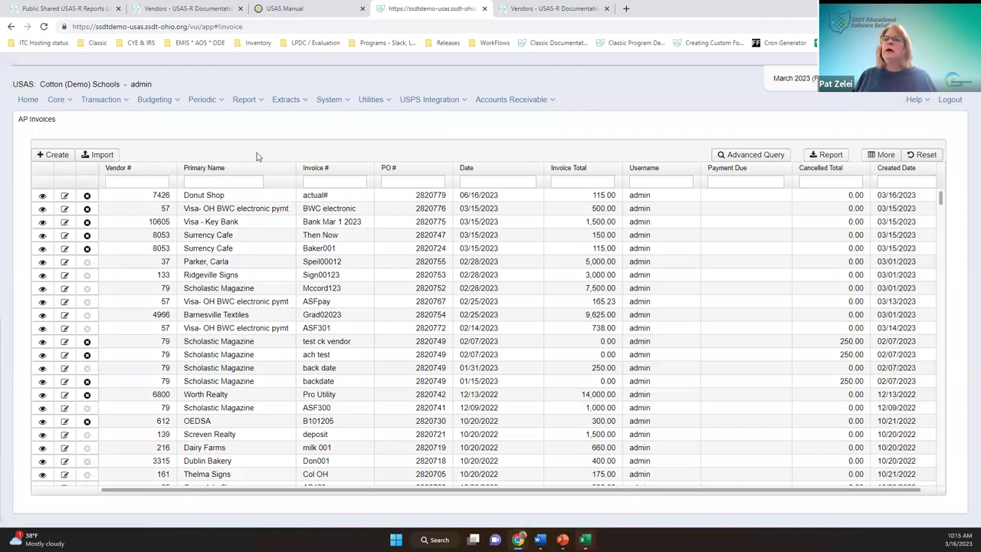
Filter AP Invoices to PO 2820724 and view invoice Baker001.
left_click(425, 186)
type("28207")
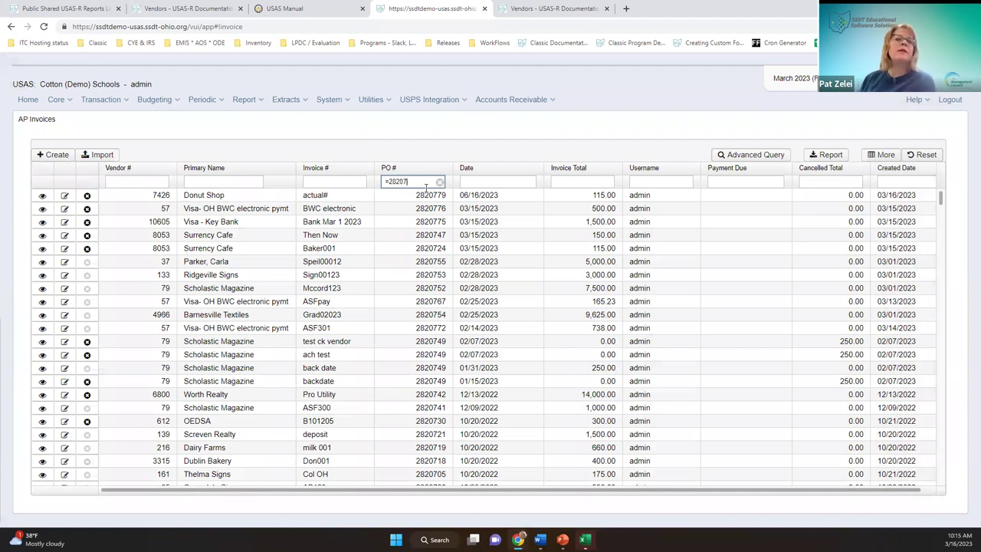
type("2820724")
key("Return")
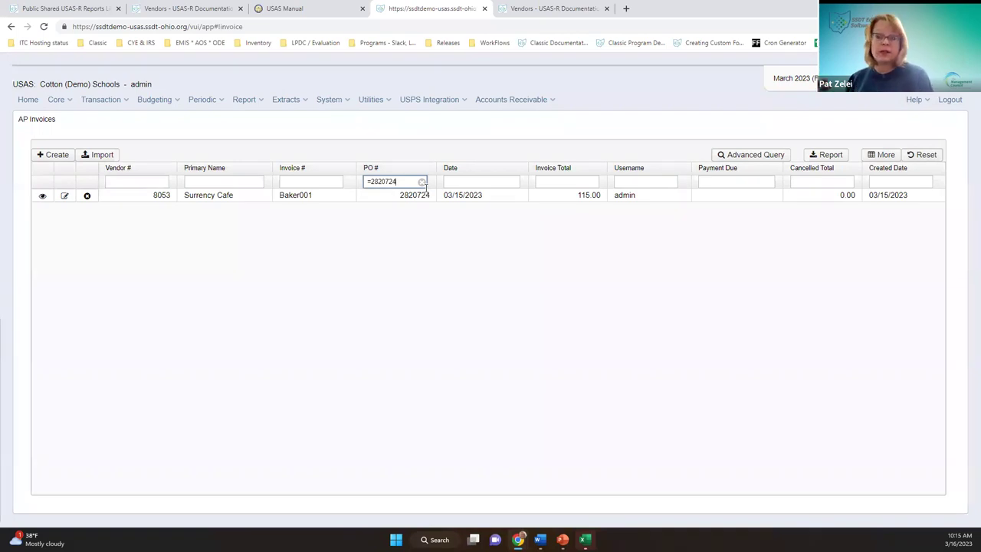
left_click(41, 198)
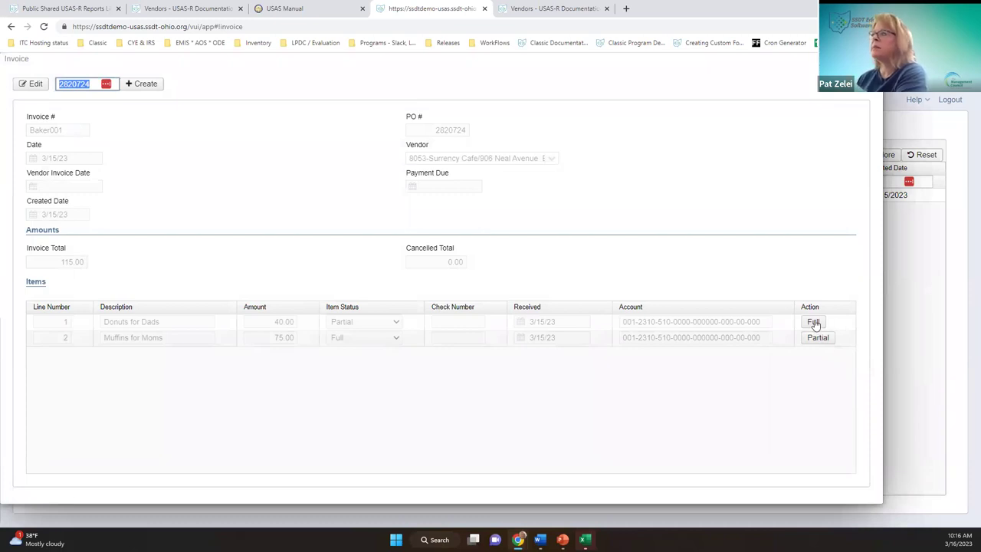
left_click(34, 85)
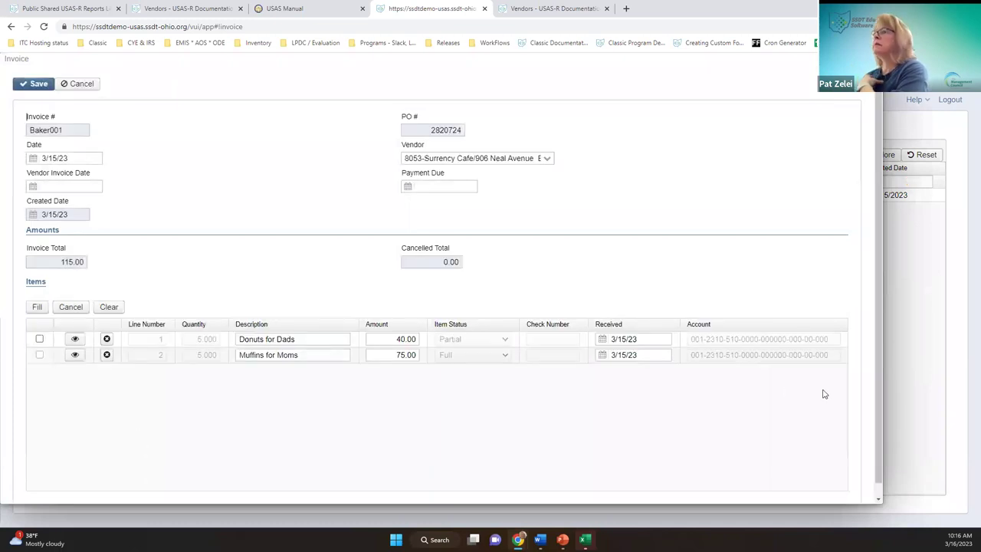
left_click(35, 85)
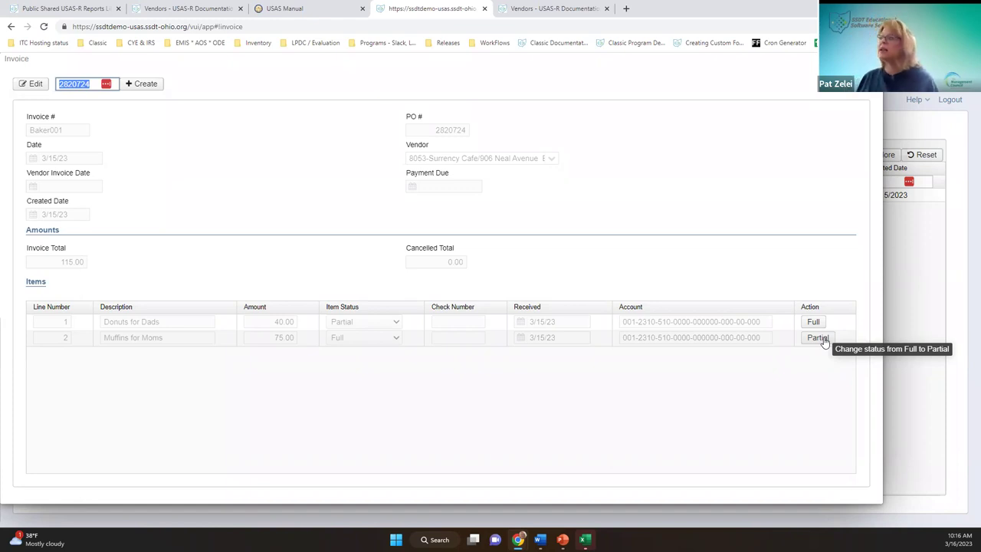
Switch Muffins for Moms to Partial and Donuts for Dads to Full, then close Baker001.
left_click(818, 337)
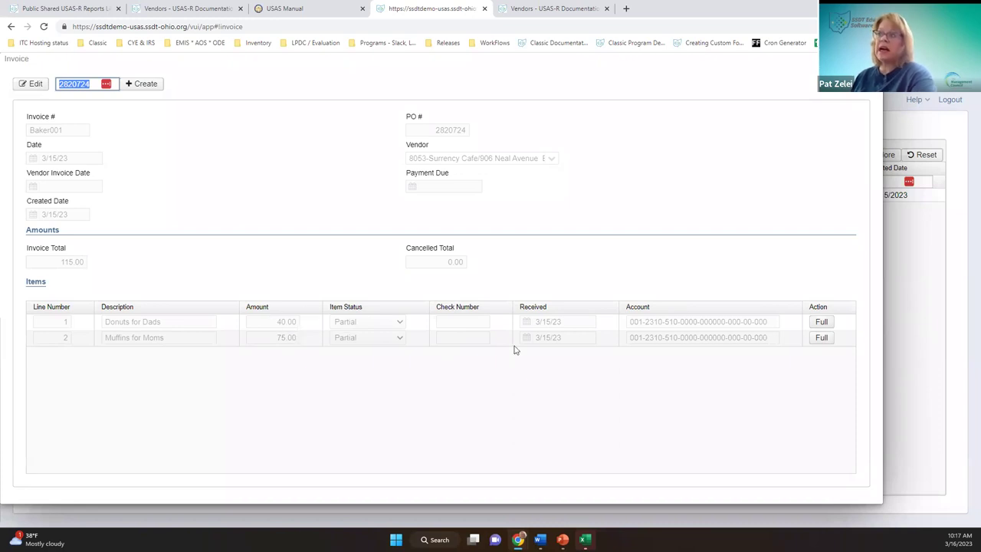
left_click(819, 323)
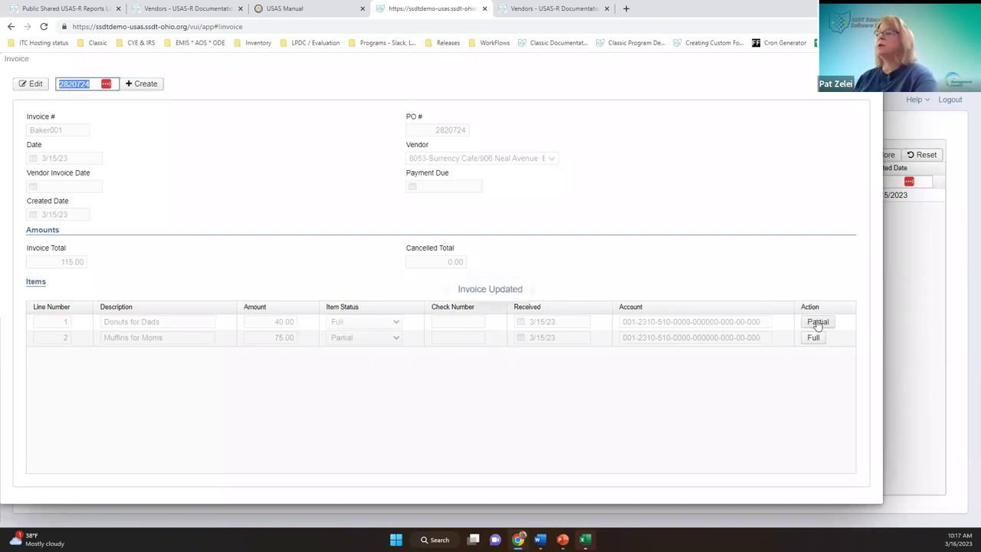
right_click(817, 323)
left_click(601, 253)
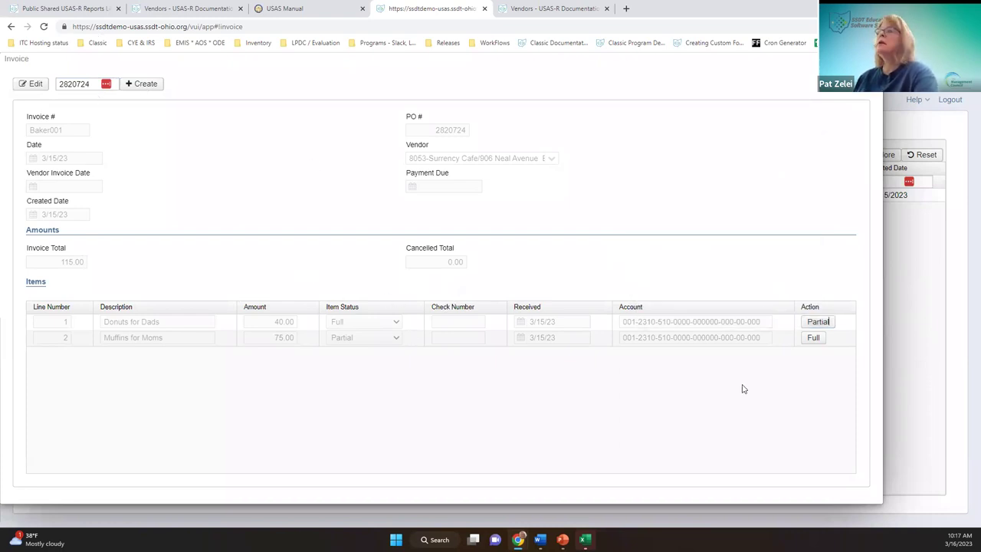
left_click(498, 371)
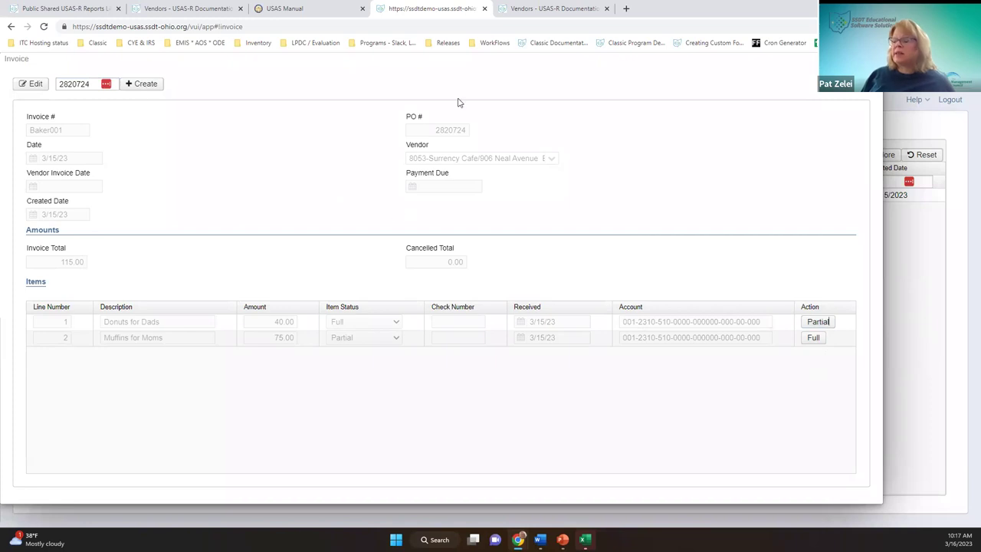
key("Tab")
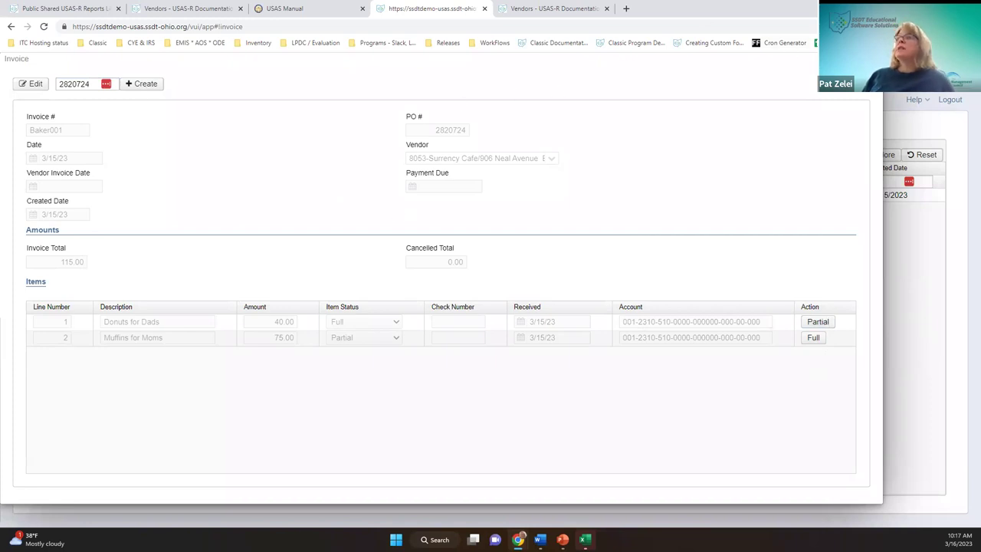
key("Escape")
mouse_move(474, 540)
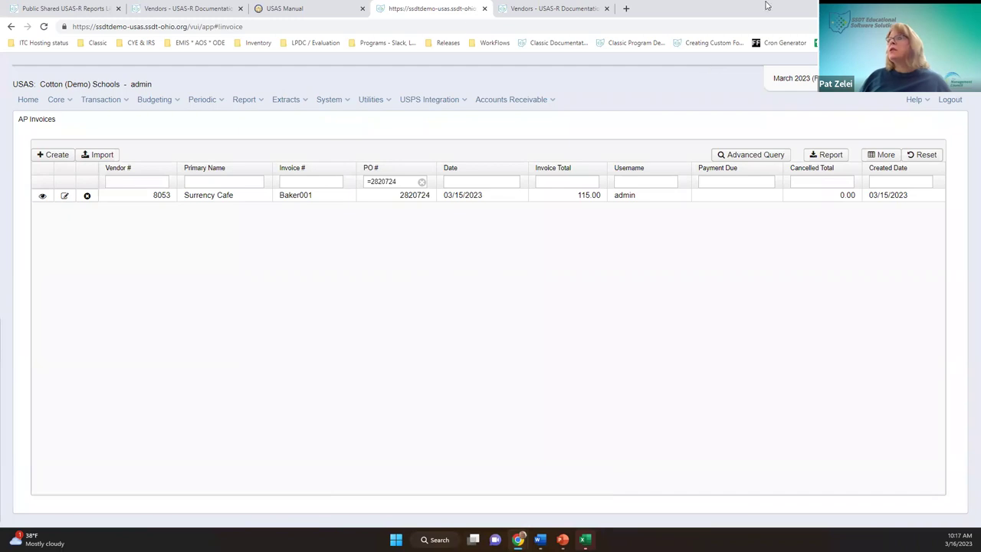
Go from the wiki home to the AP Invoices page's AP Invoice Import Criteria section.
left_click(573, 9)
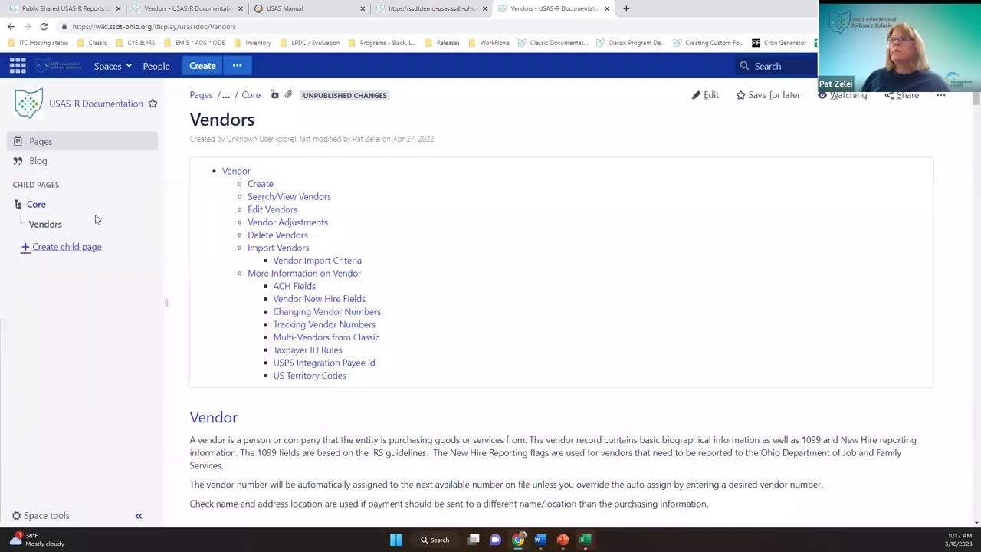
left_click(99, 105)
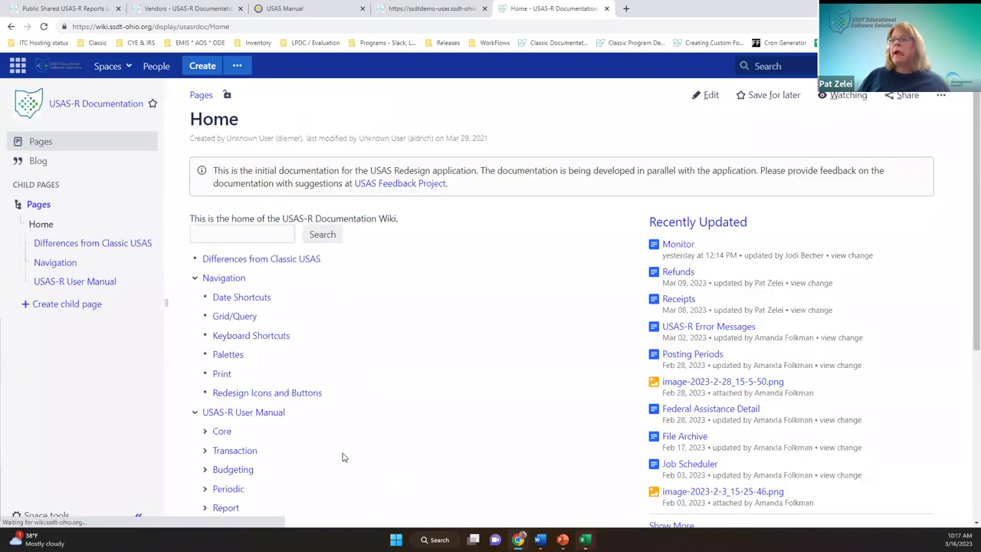
scroll(245, 404, "down", 1)
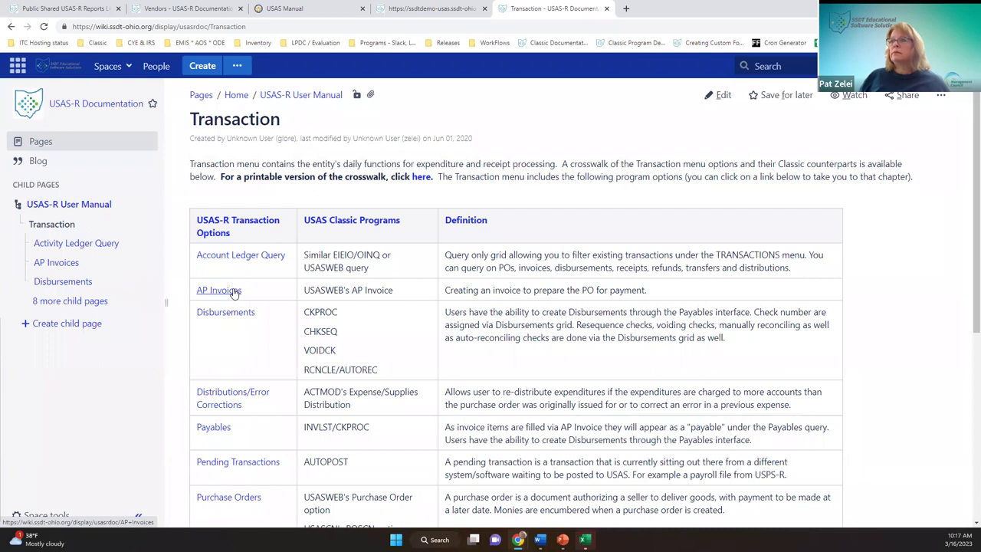
scroll(299, 301, "down", 1)
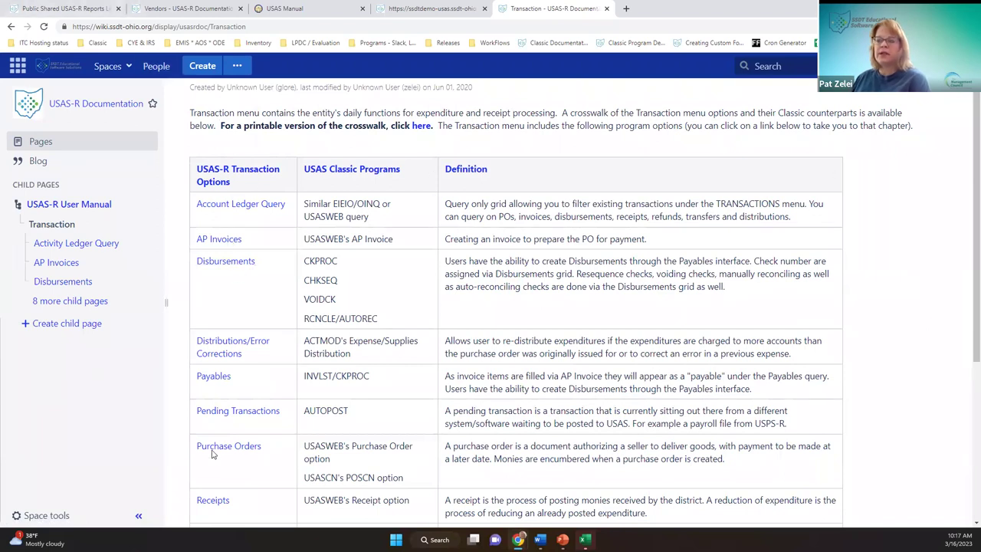
scroll(243, 426, "down", 1)
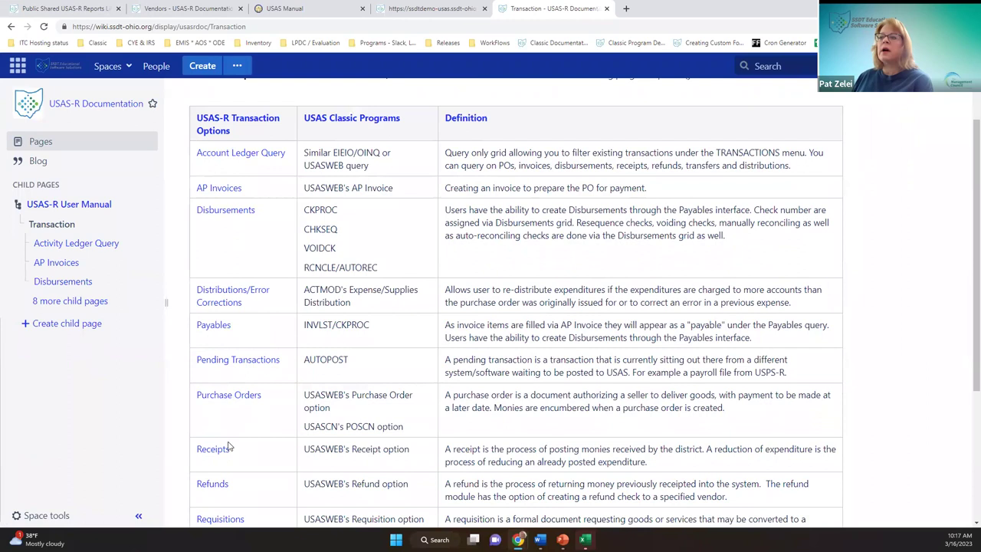
left_click(215, 188)
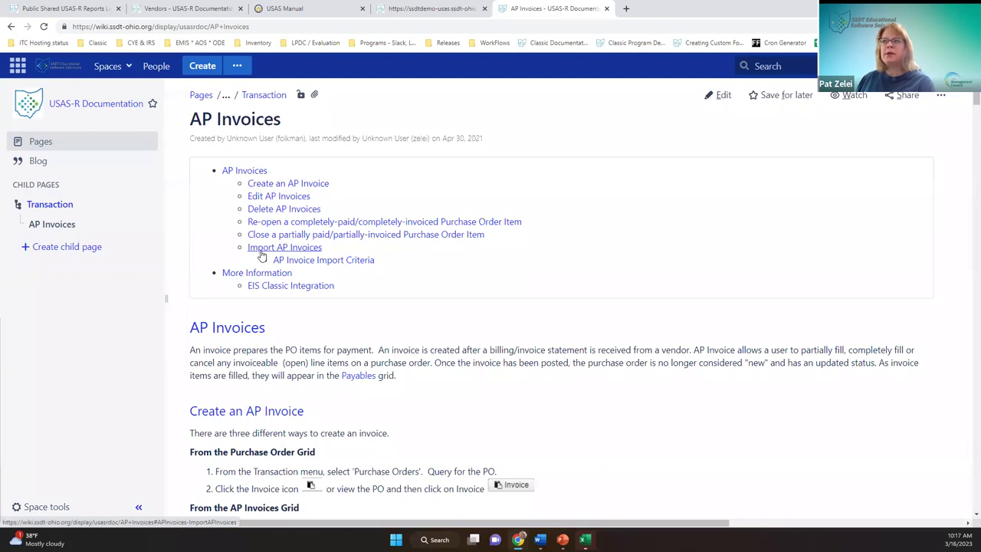
left_click(293, 261)
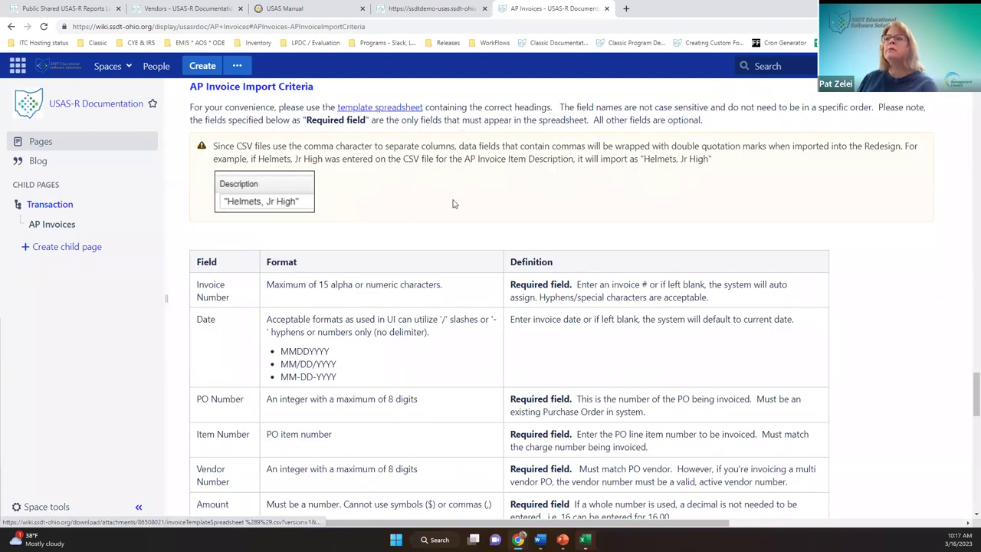
scroll(676, 394, "down", 1)
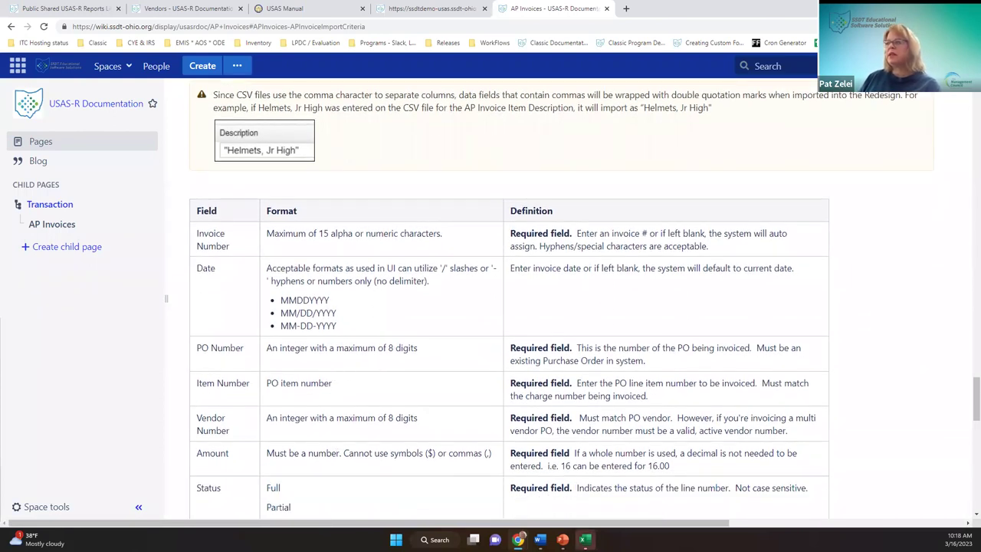
mouse_move(585, 539)
left_click(585, 481)
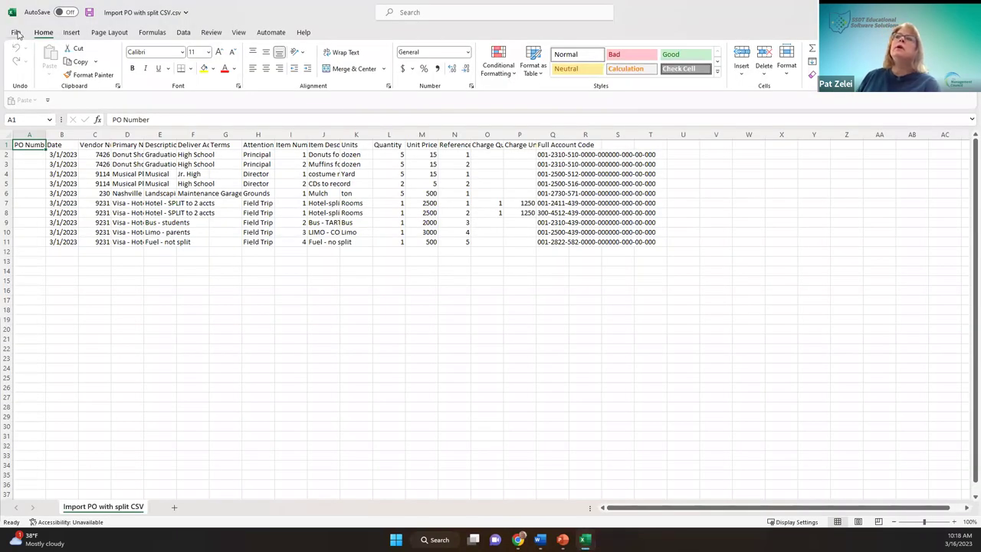
Open Import Invoices.csv in Excel by browsing the computer.
left_click(16, 34)
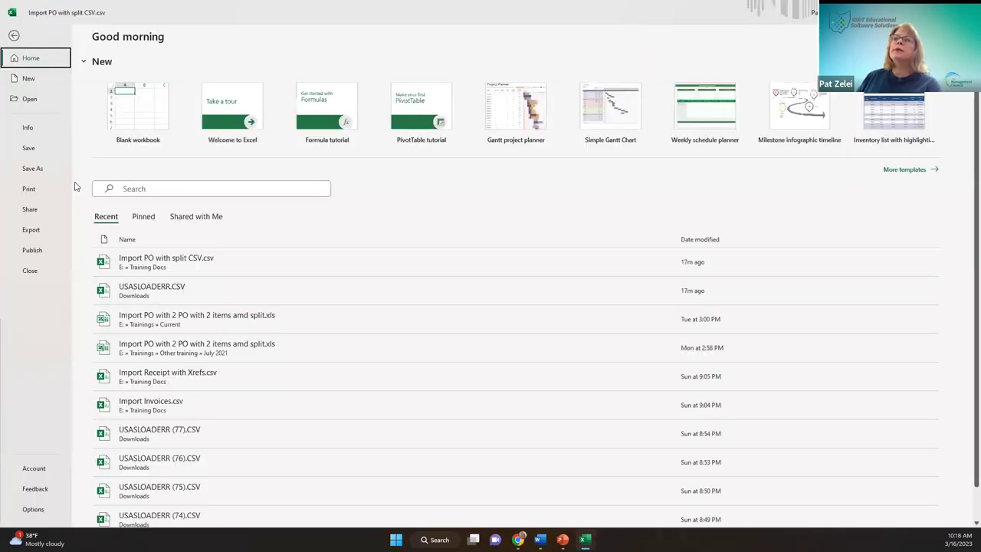
left_click(30, 99)
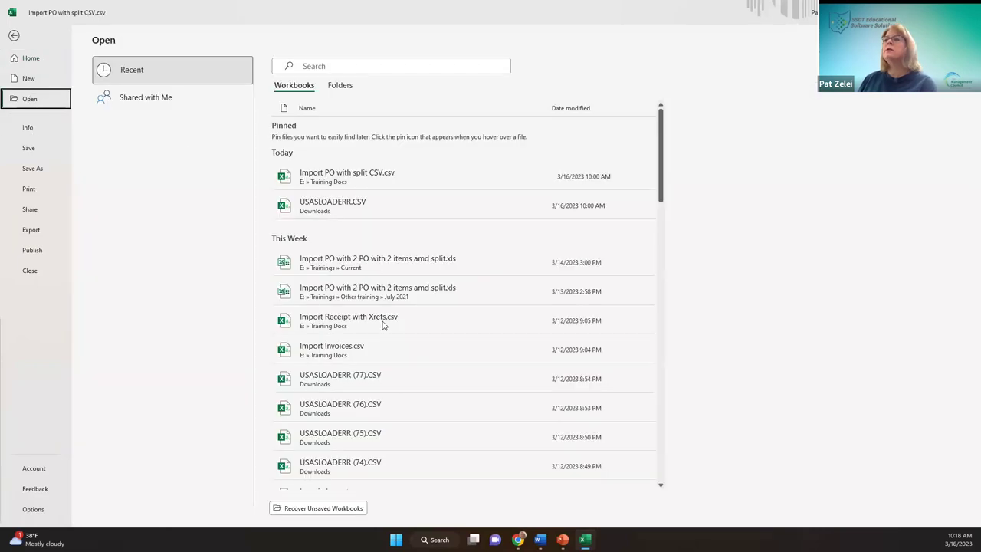
left_click(132, 265)
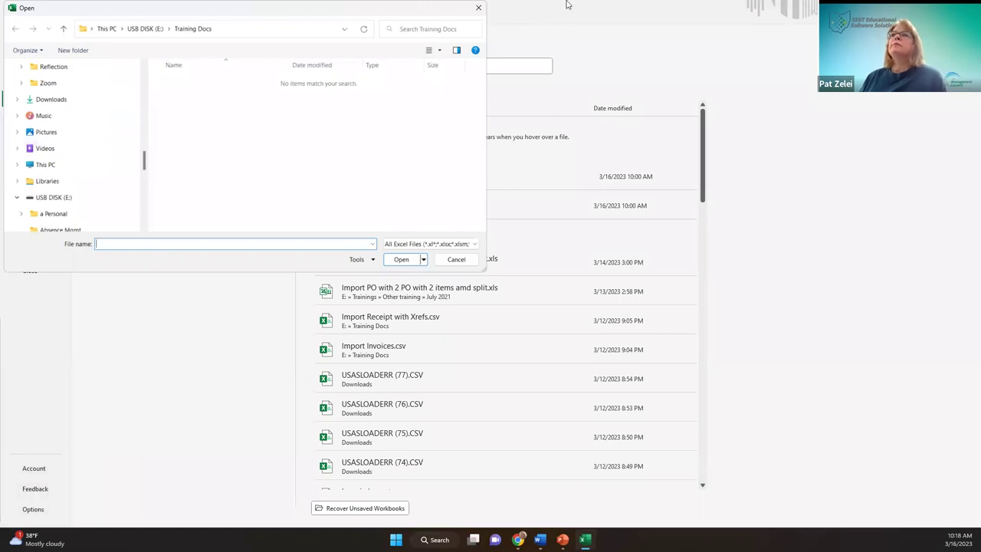
left_click(480, 6)
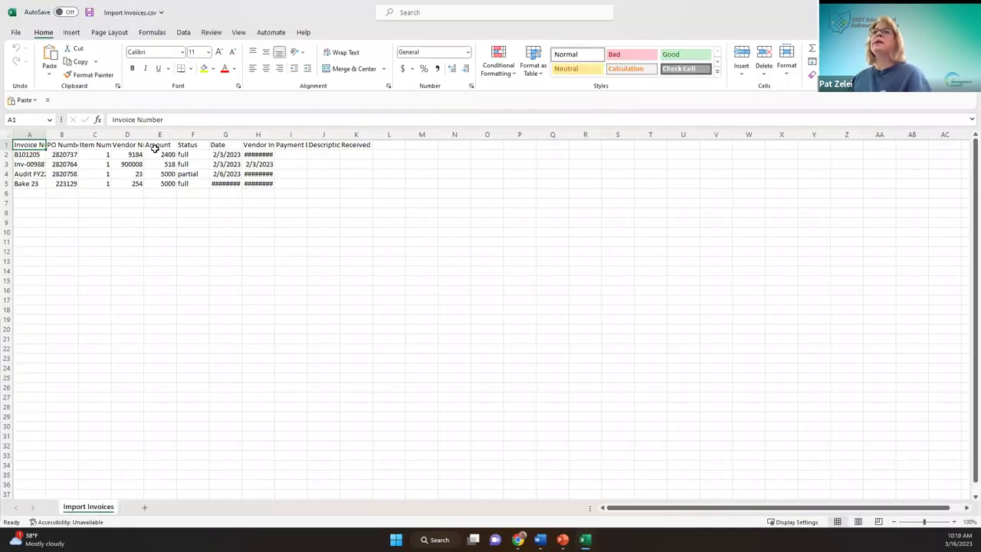
AutoFit every column of Import Invoices.csv to its contents.
left_click(7, 136)
double_click(46, 134)
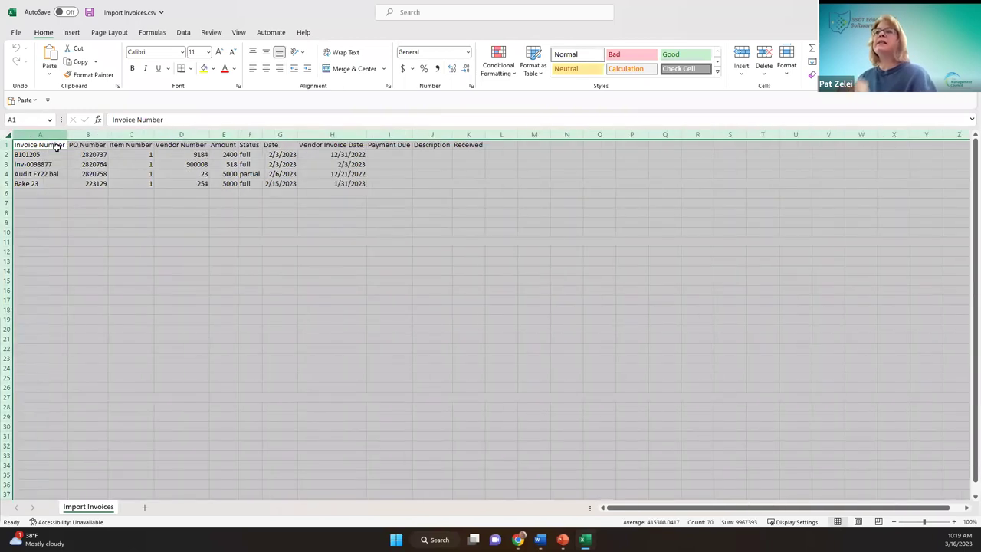
left_click(131, 221)
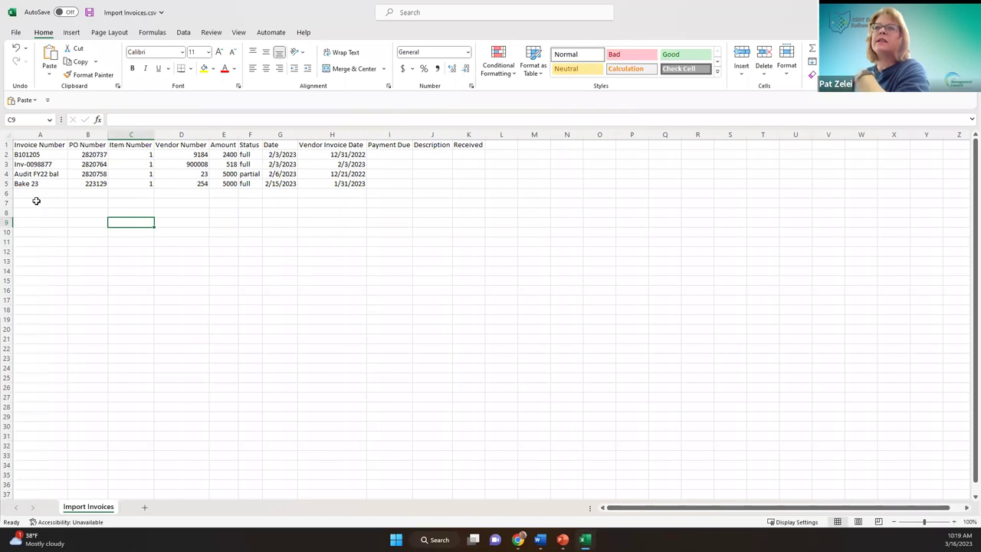
Review the invoice number, status and date cells, then close without saving.
left_click(45, 154)
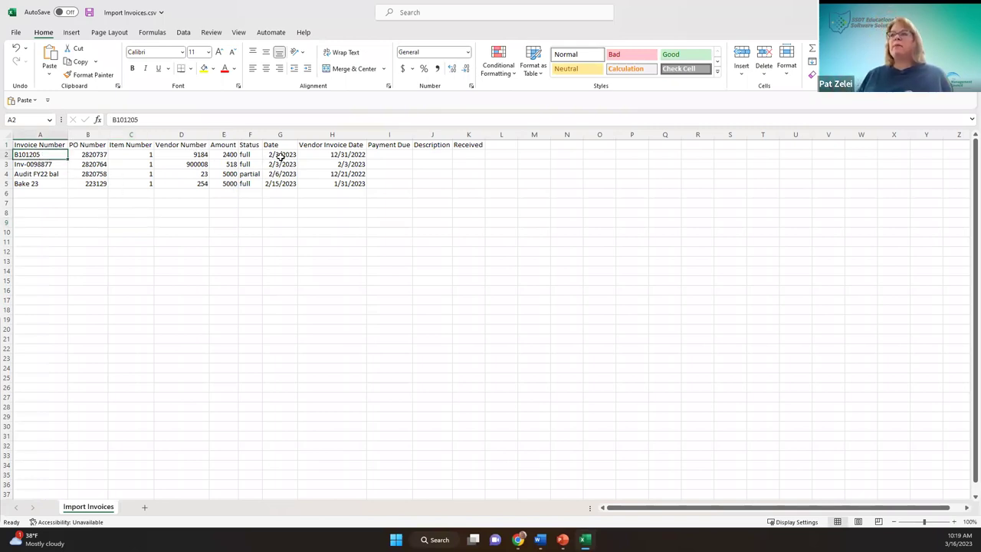
left_click(247, 155)
left_click(252, 173)
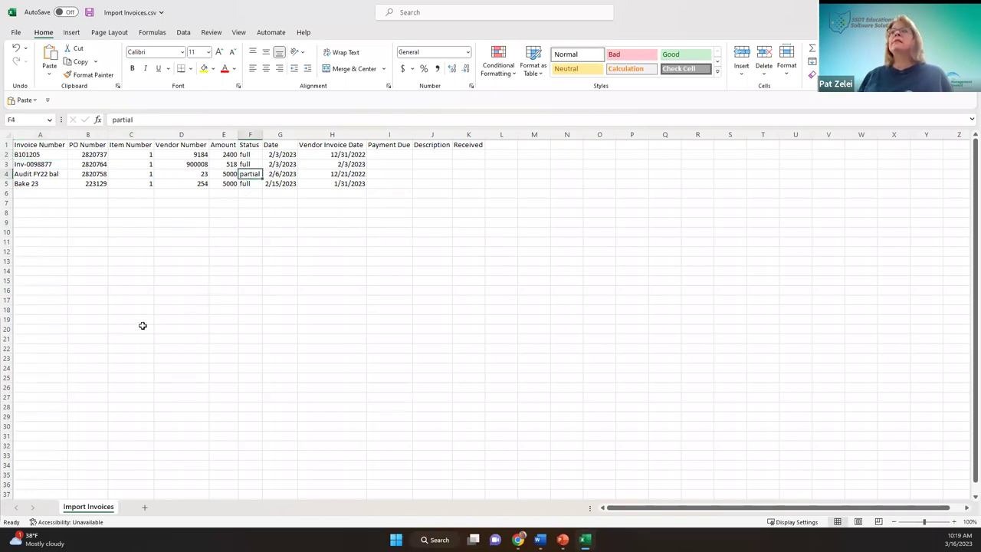
left_click(347, 154)
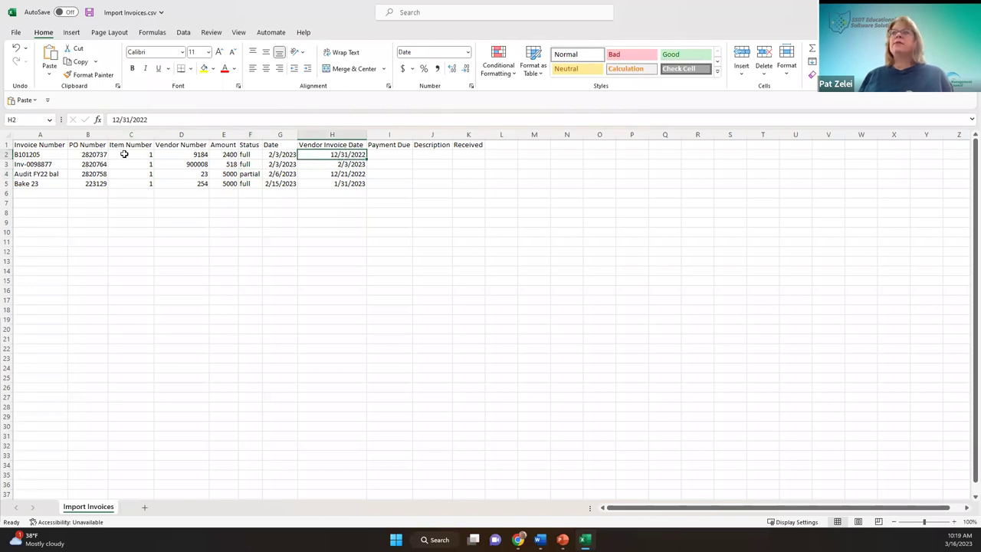
left_click(280, 155)
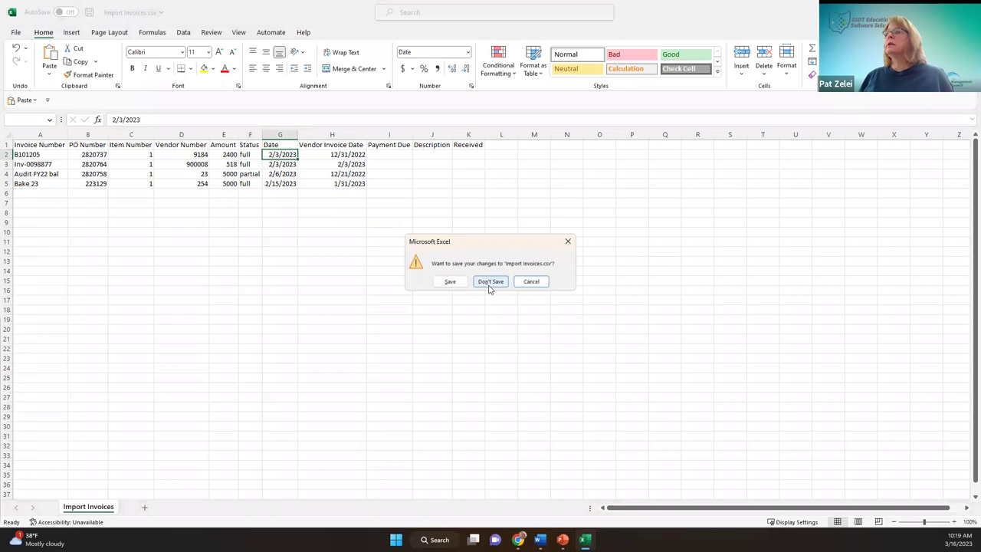
left_click(491, 281)
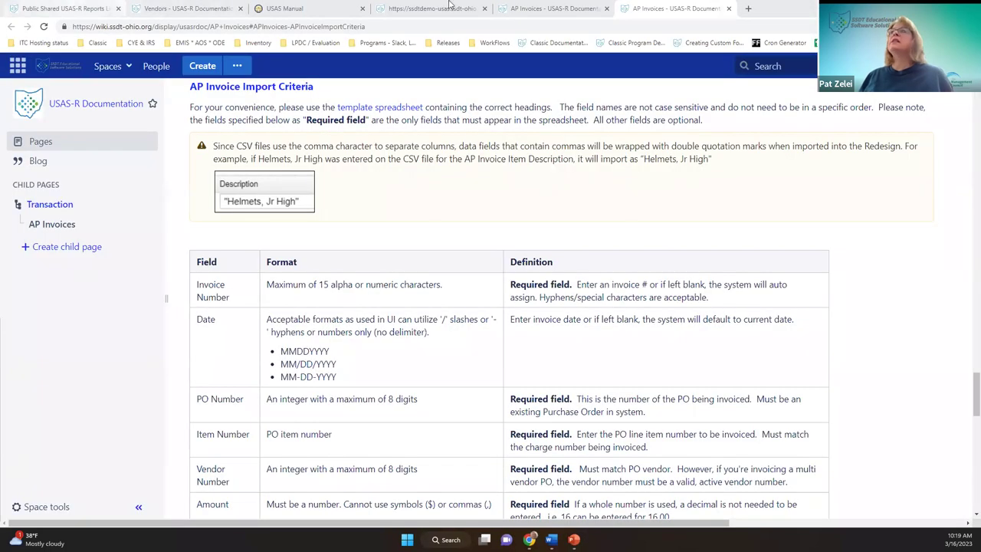
Import Import Invoices.csv into AP Invoices and open the USASLOADERR (1).CSV error file.
left_click(416, 6)
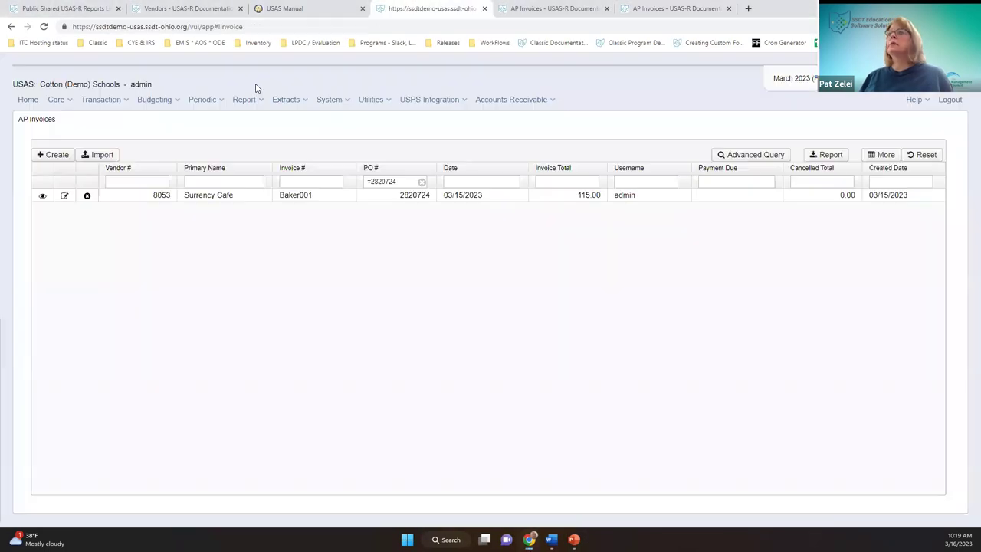
left_click(102, 155)
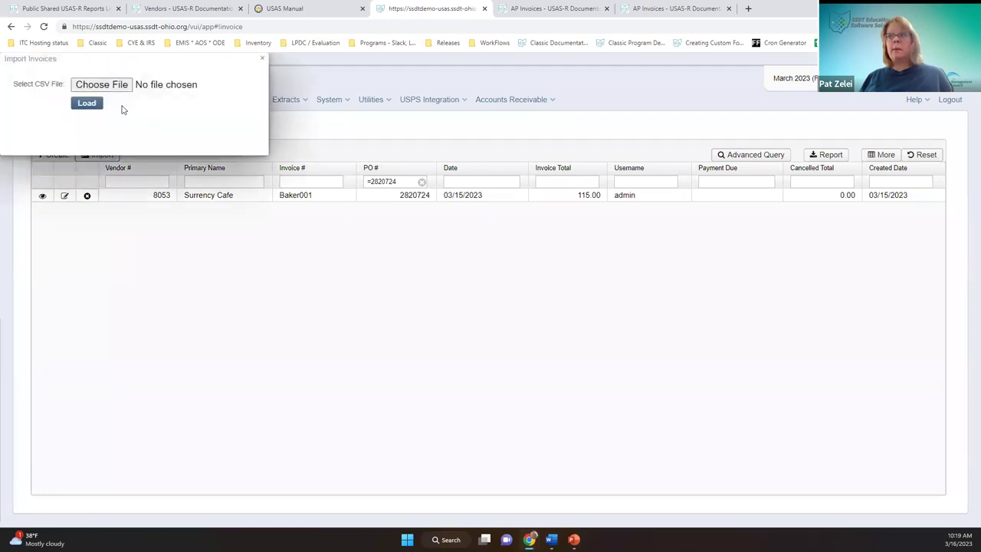
left_click(119, 90)
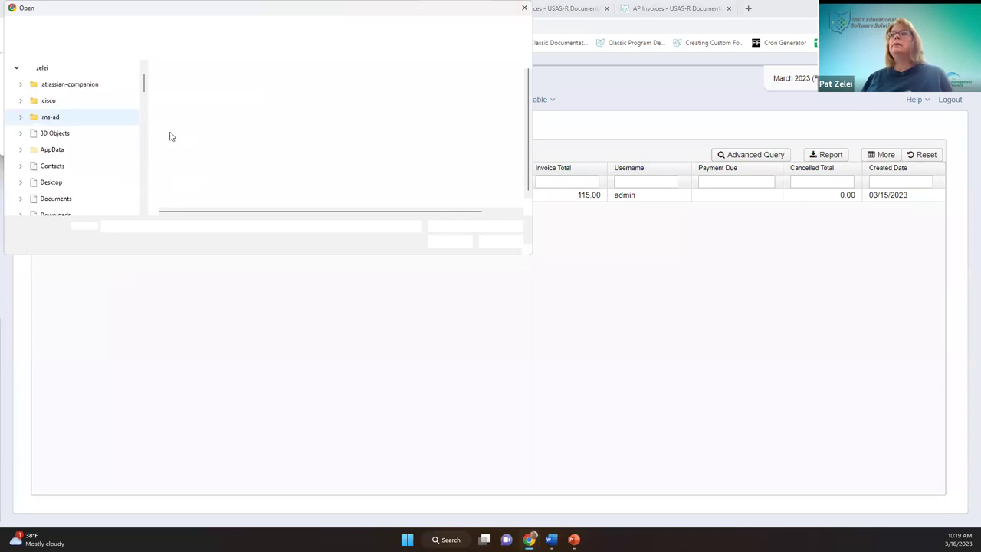
double_click(204, 98)
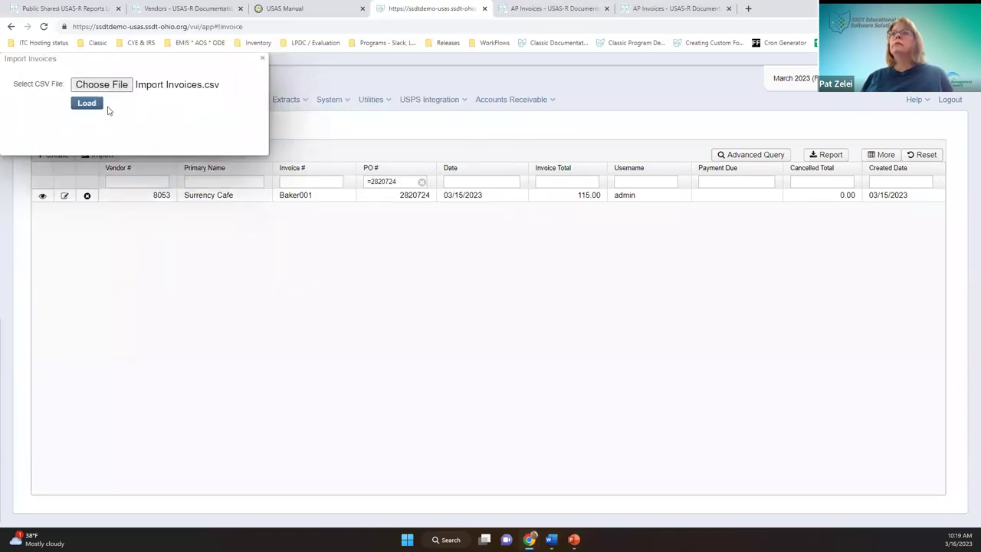
left_click(86, 106)
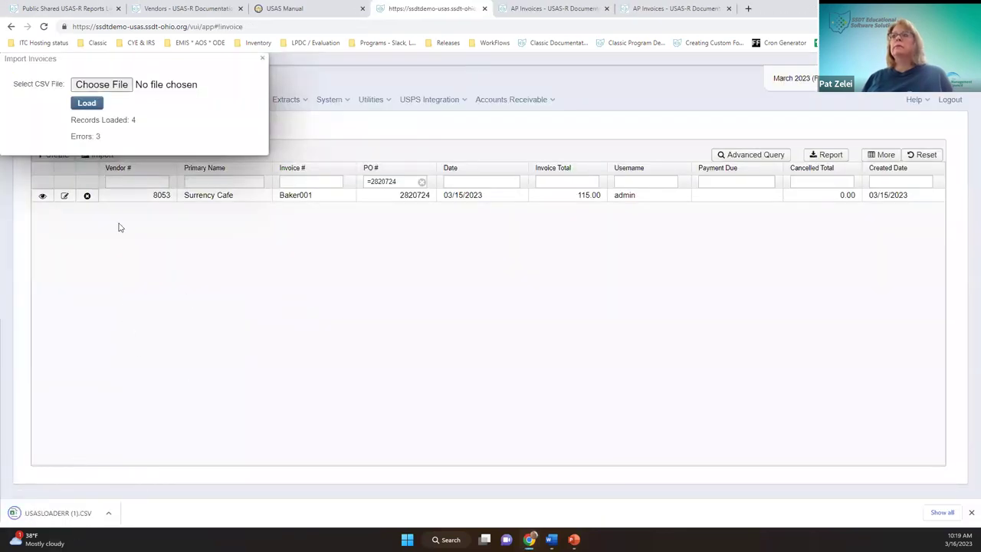
left_click(74, 519)
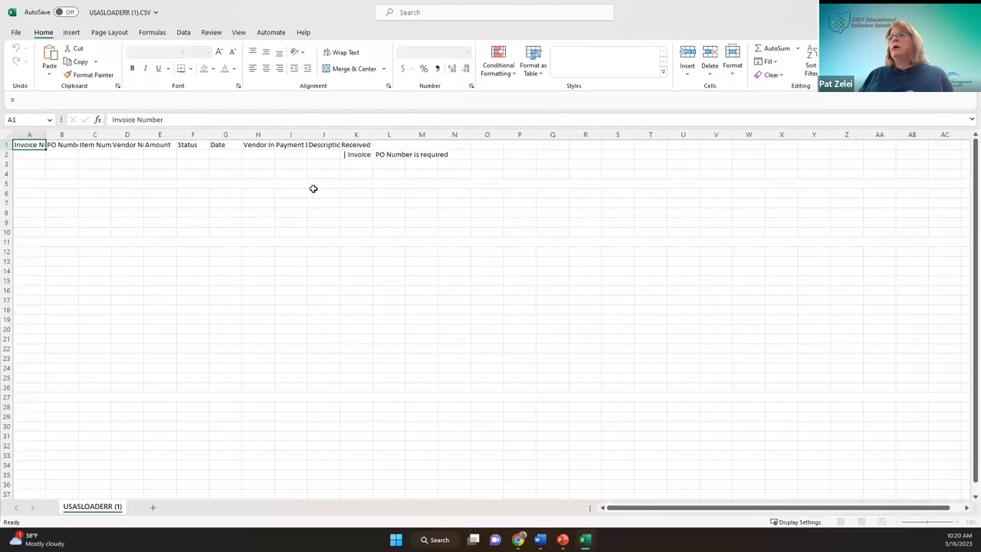
Read the invoice-number and PO Number errors in K2 and L2, then close the file.
left_click(350, 154)
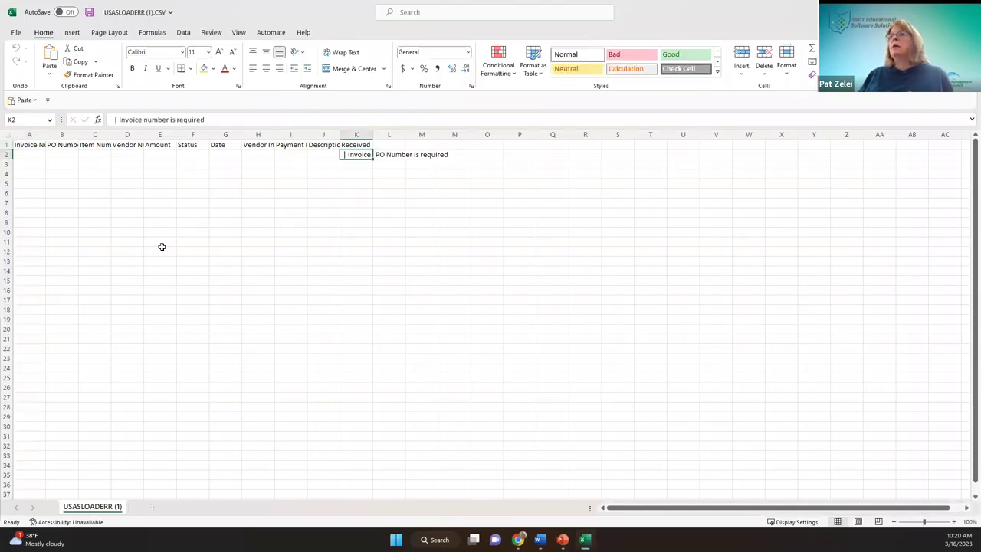
left_click(380, 153)
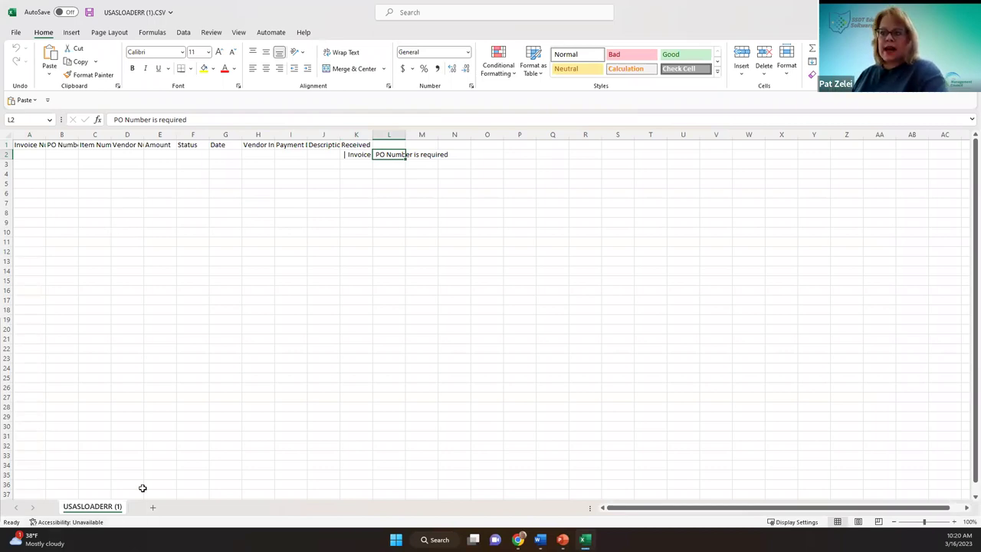
key("ctrl+w")
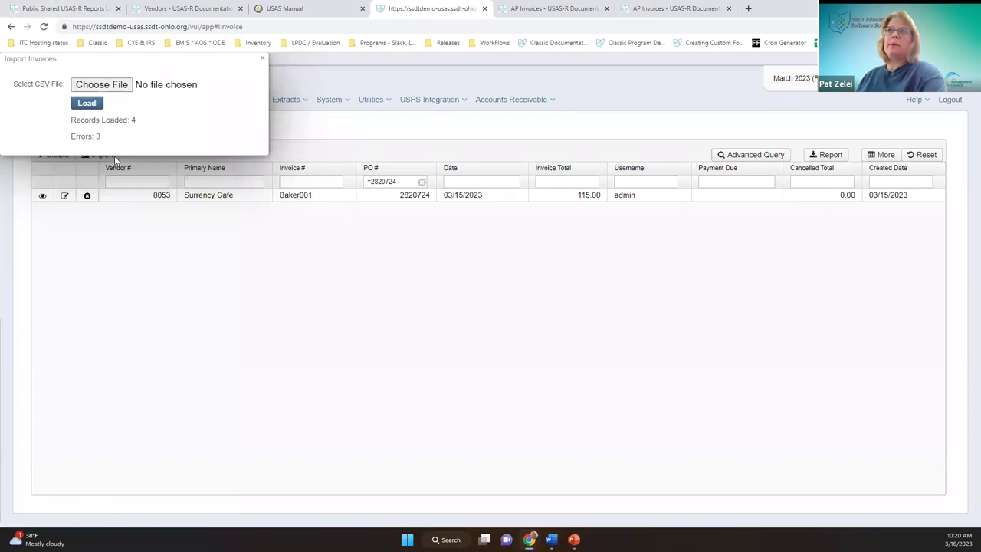
Close the import results, glance at invoice Baker001, and clear the PO # 2820724 filter.
left_click(262, 58)
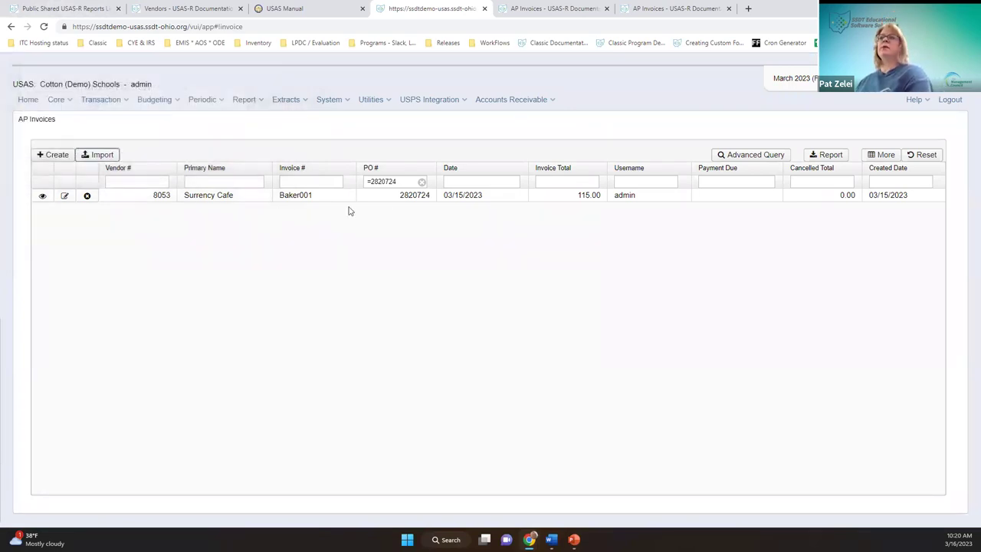
left_click(42, 196)
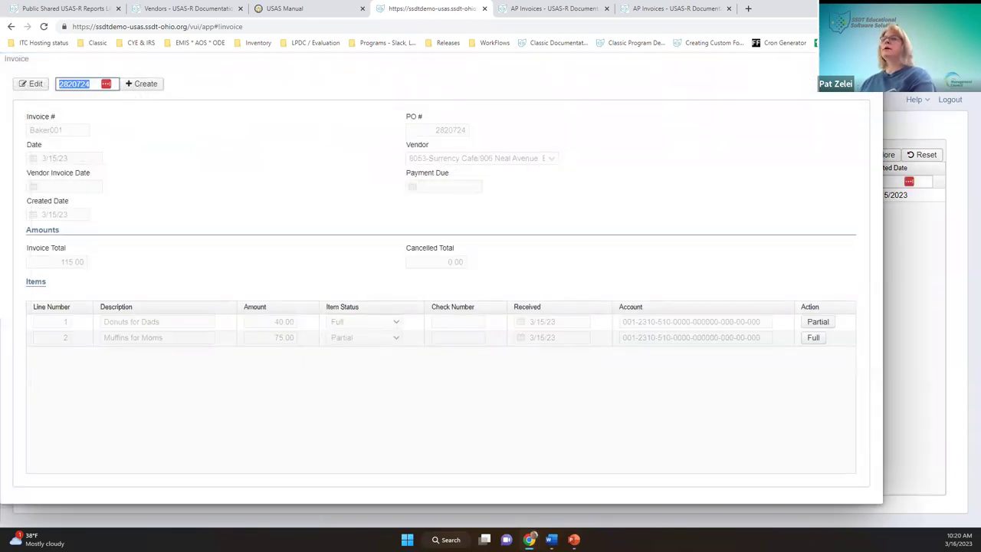
key("Escape")
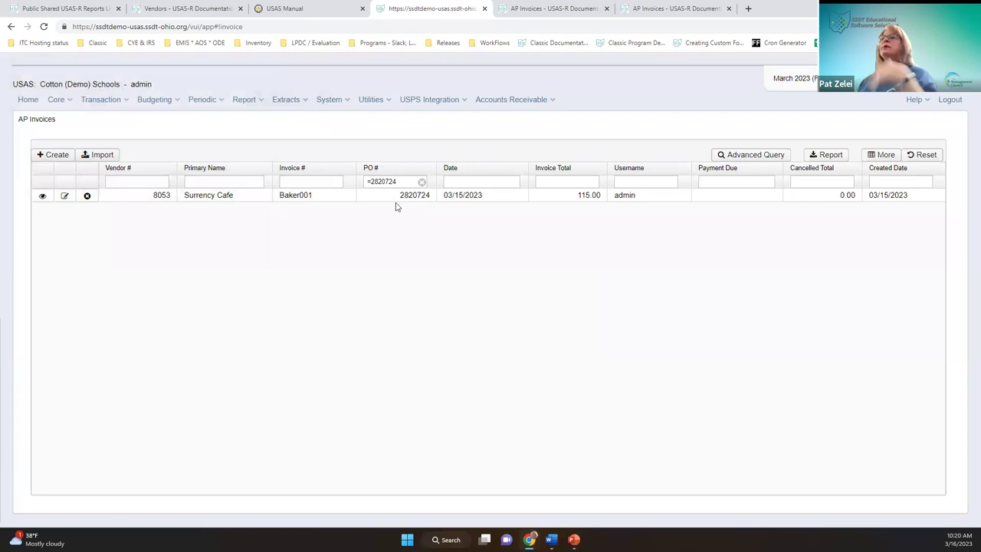
left_click(421, 182)
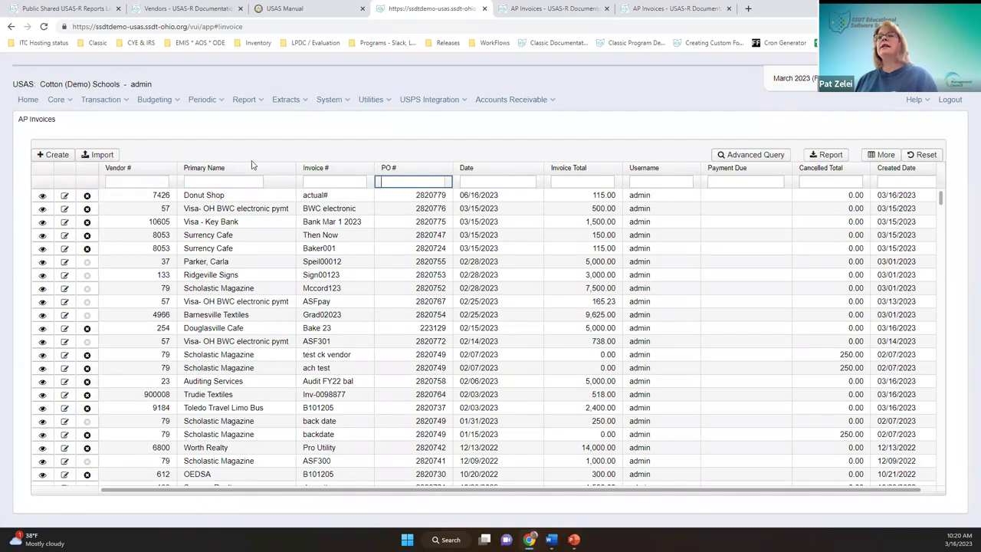
Open Transaction > Payables, look over the Detail breakdown, then return to the by-Vendor totals.
left_click(101, 100)
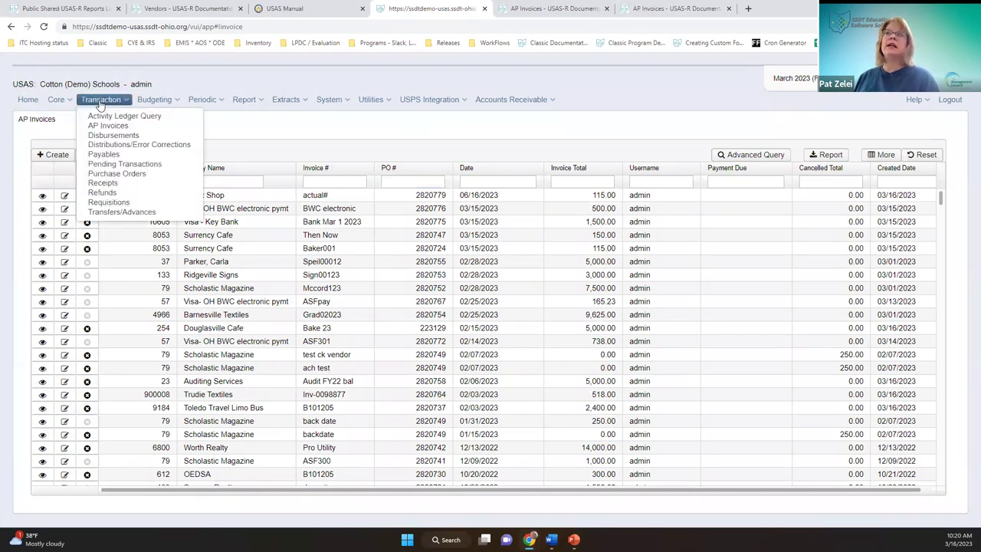
left_click(107, 156)
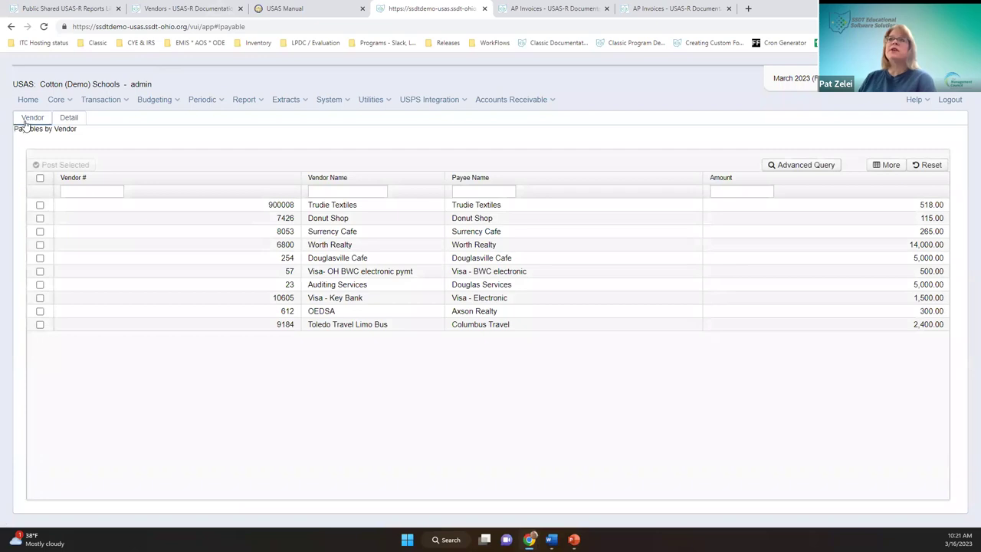
left_click(89, 100)
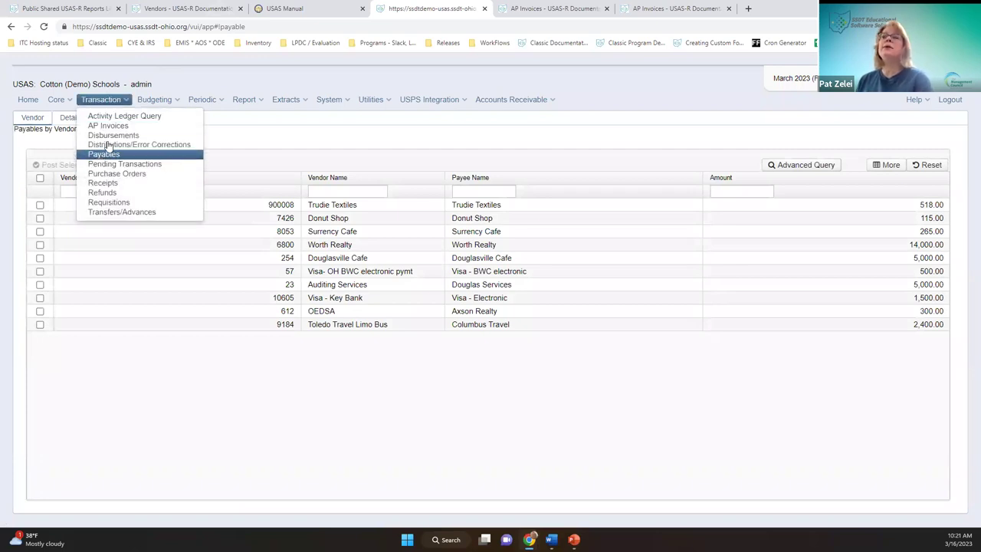
left_click(322, 138)
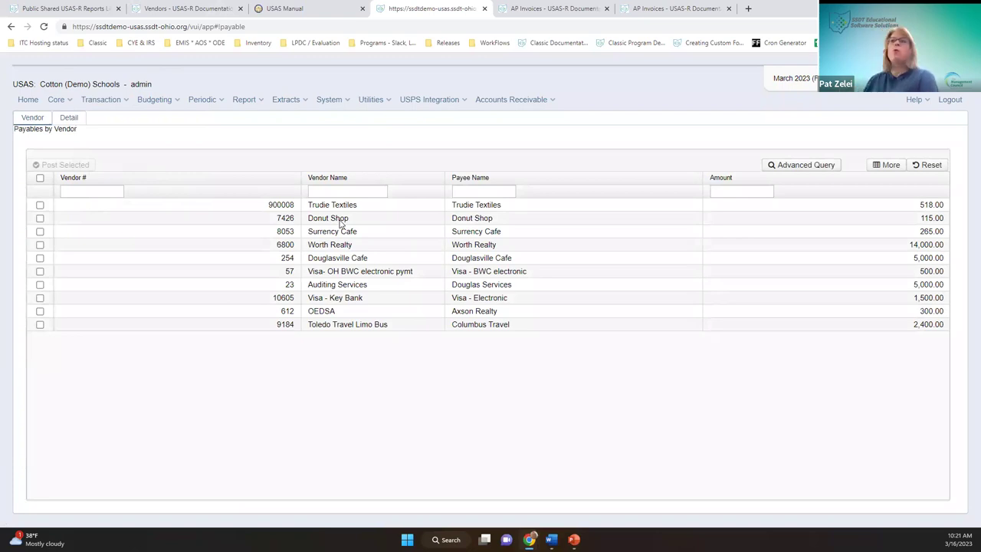
left_click(73, 117)
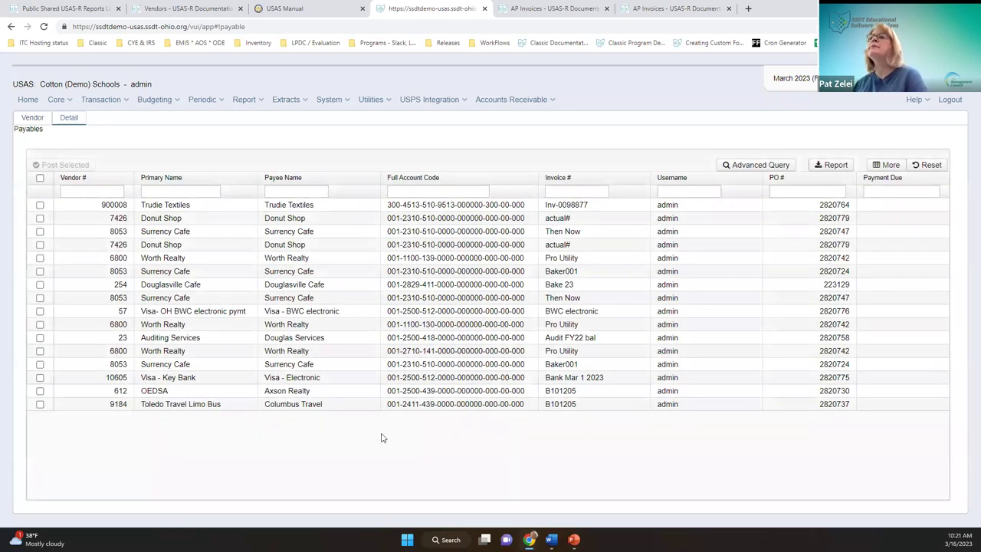
left_click(304, 182)
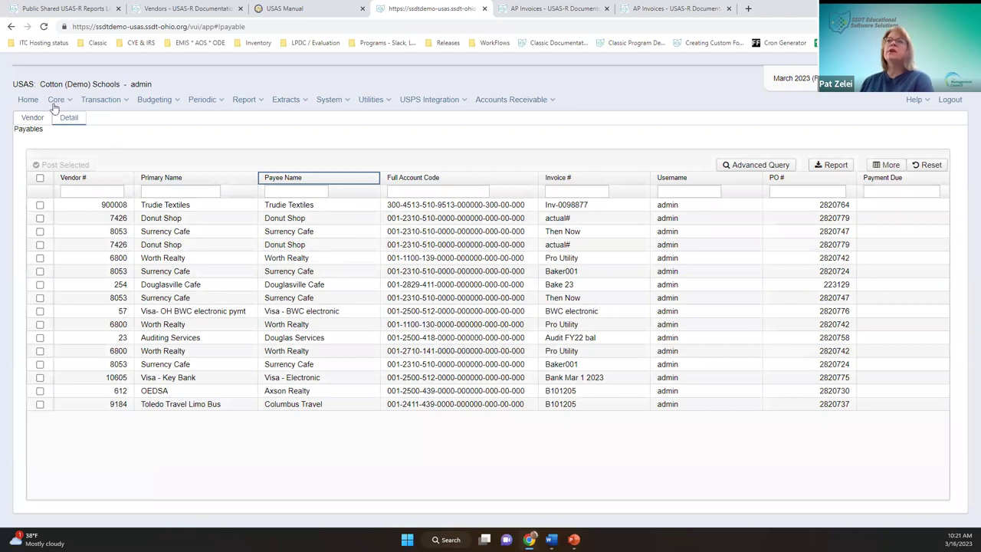
left_click(31, 121)
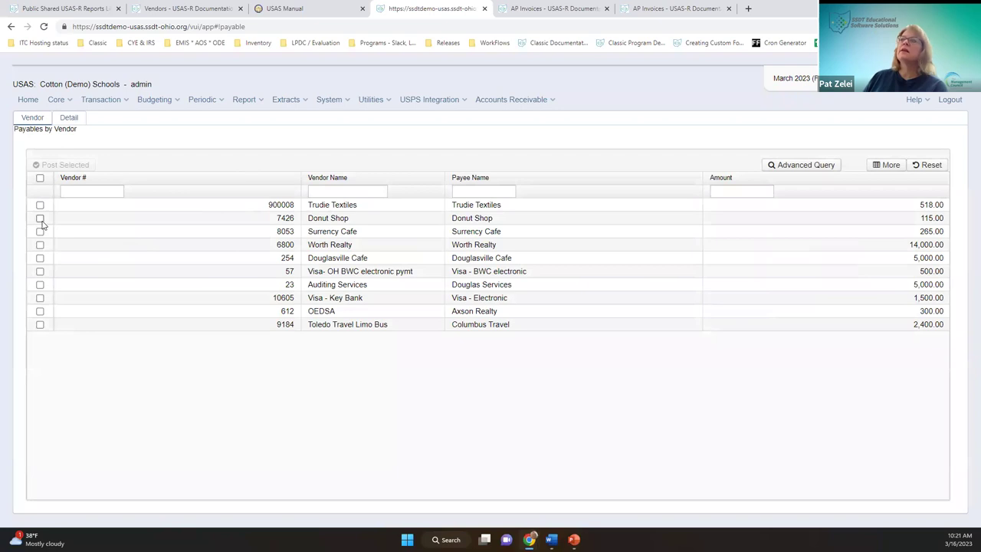
Switch payables to the Detail view, trying and undoing selections of Surrency Cafe entries.
left_click(40, 230)
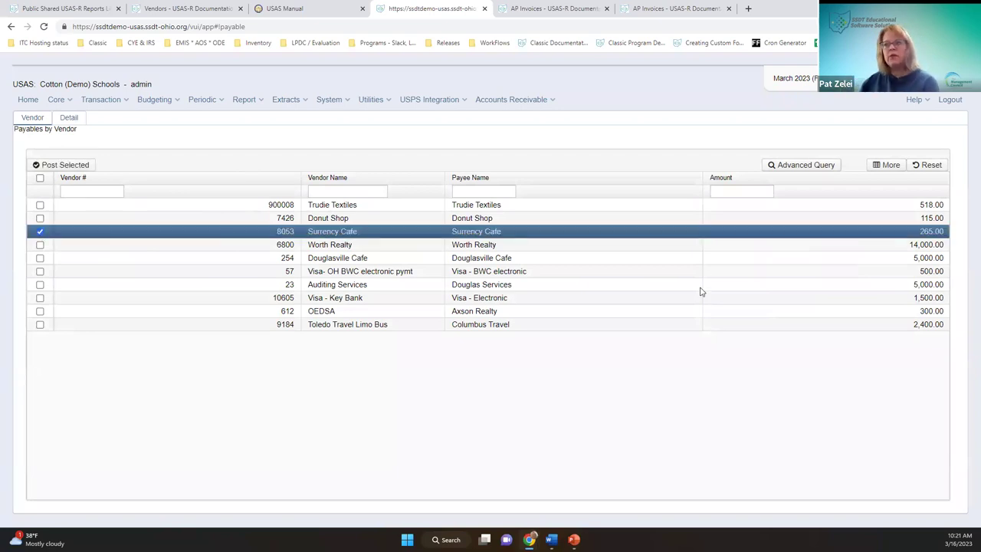
left_click(39, 231)
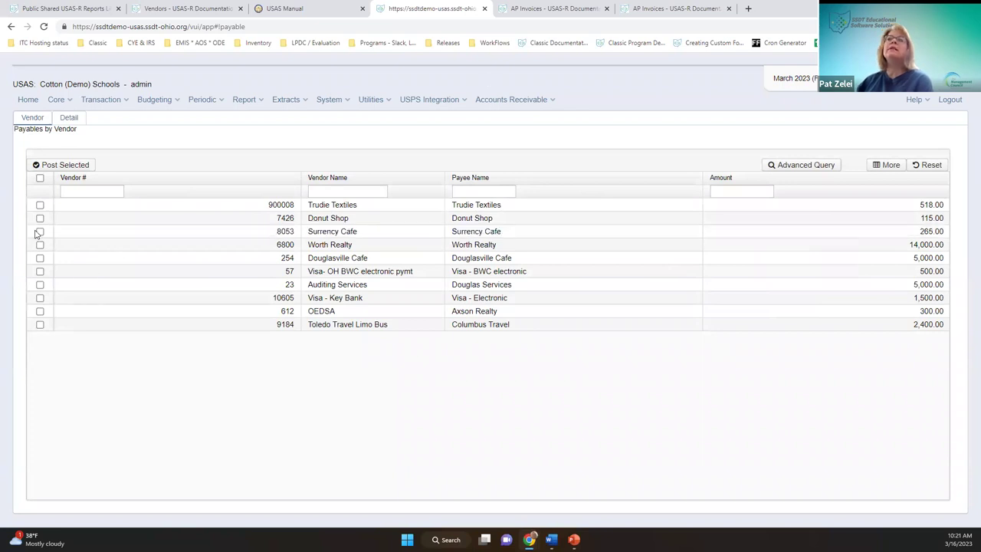
left_click(68, 120)
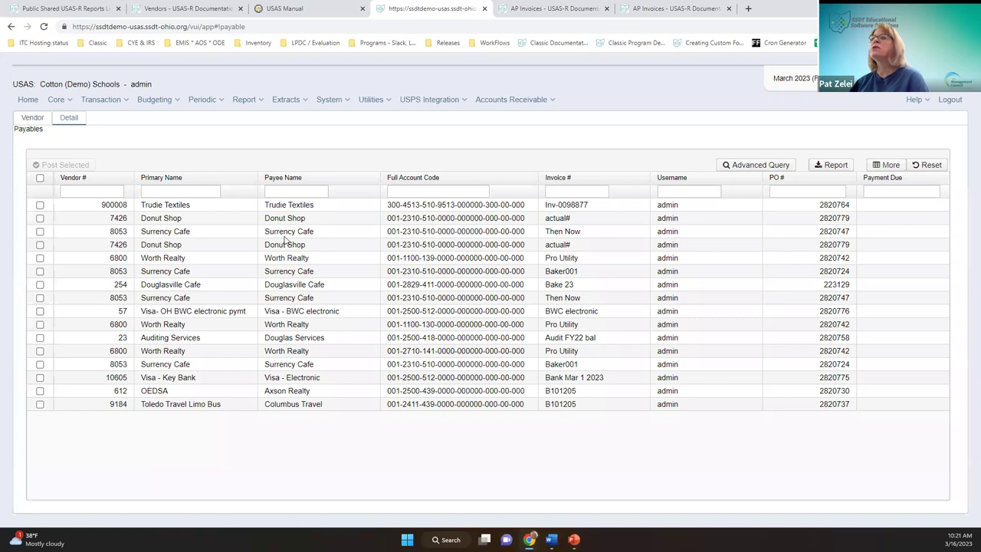
left_click(39, 272)
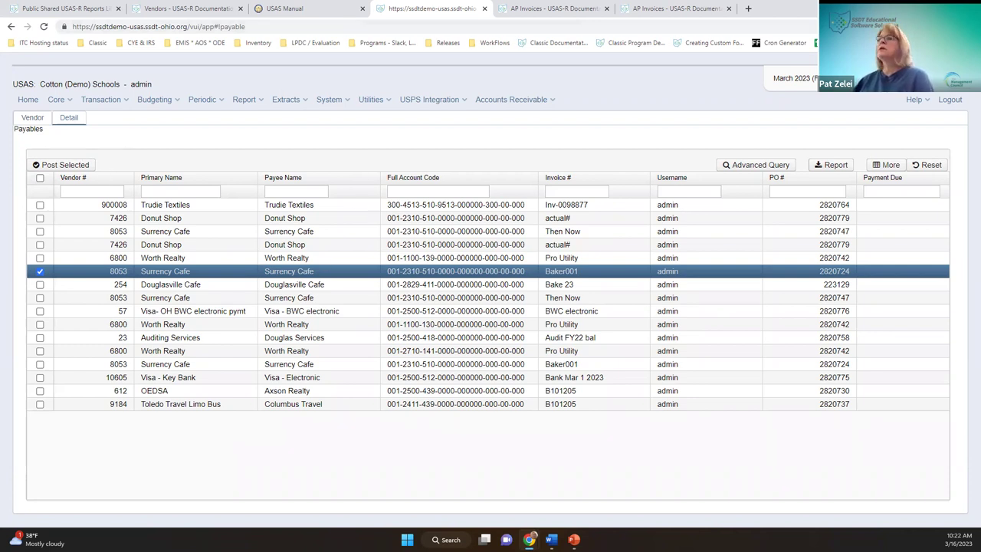
left_click(40, 271)
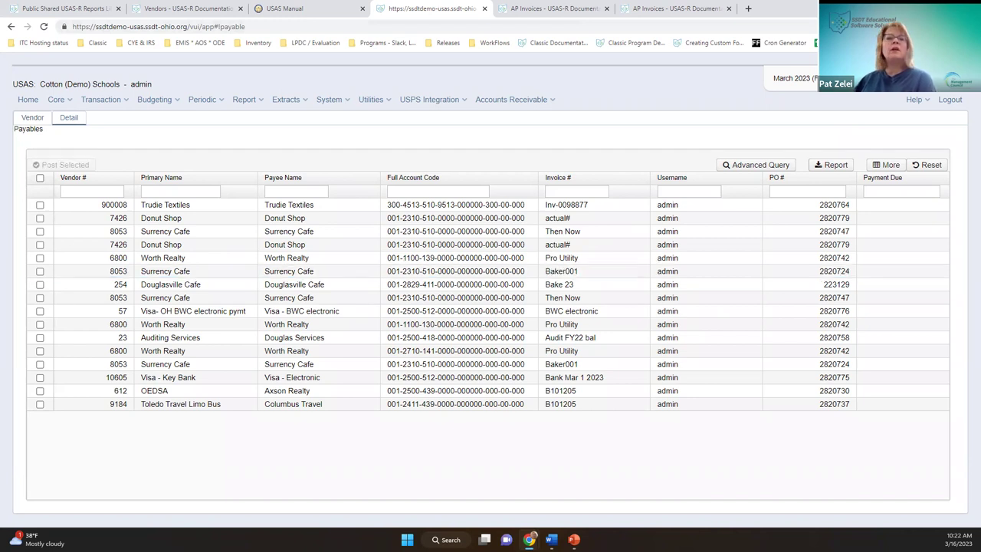
Select the Trudie Textiles, Donut Shop and Surrency Cafe invoices and preview their 668.00 posting, without posting.
left_click(40, 205)
left_click(40, 217)
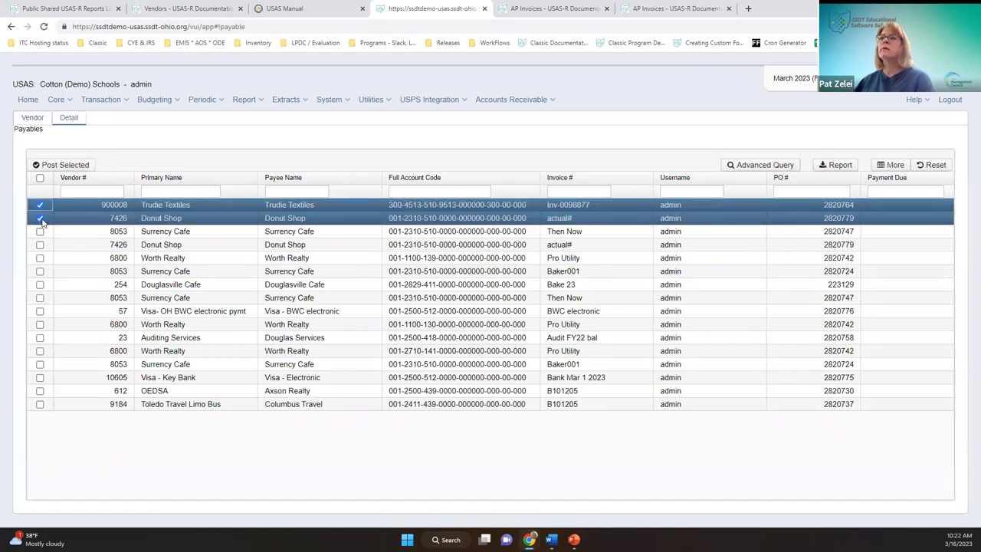
left_click(40, 179)
left_click(40, 179)
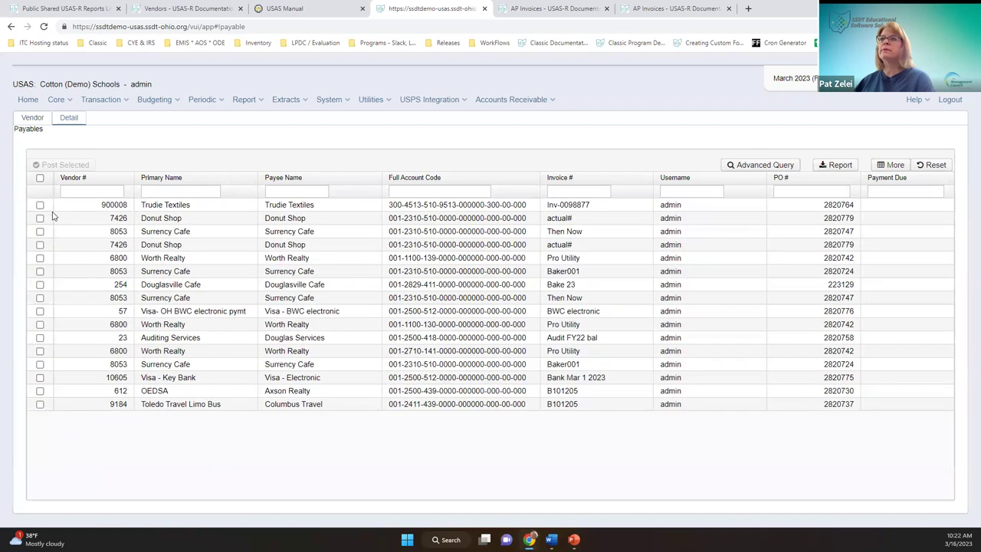
left_click(39, 205)
left_click(40, 218)
left_click(40, 231)
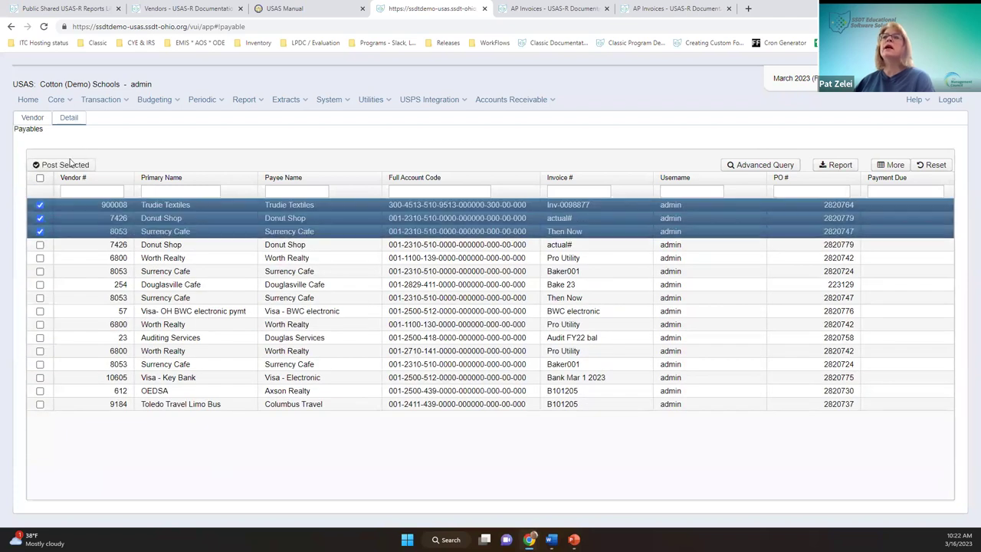
left_click(66, 166)
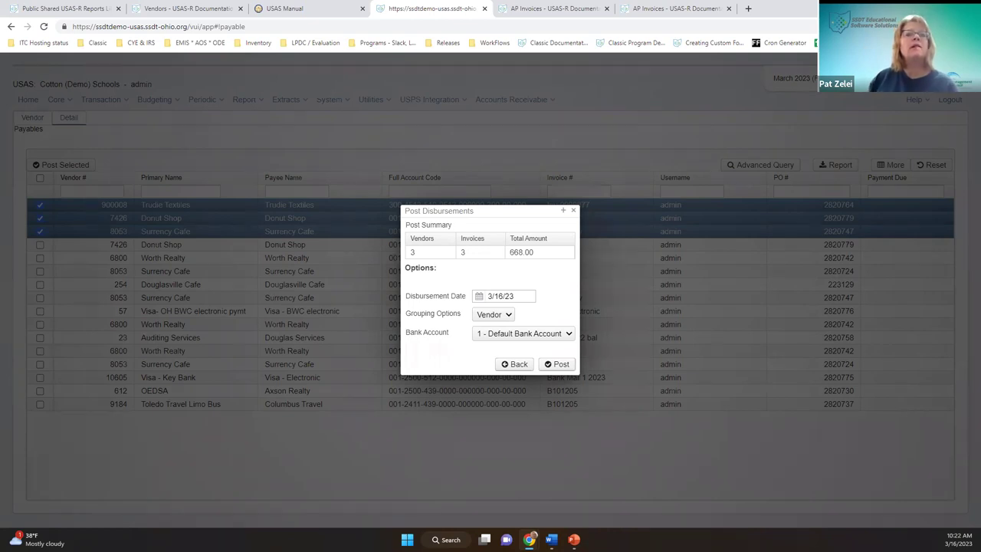
left_click(523, 367)
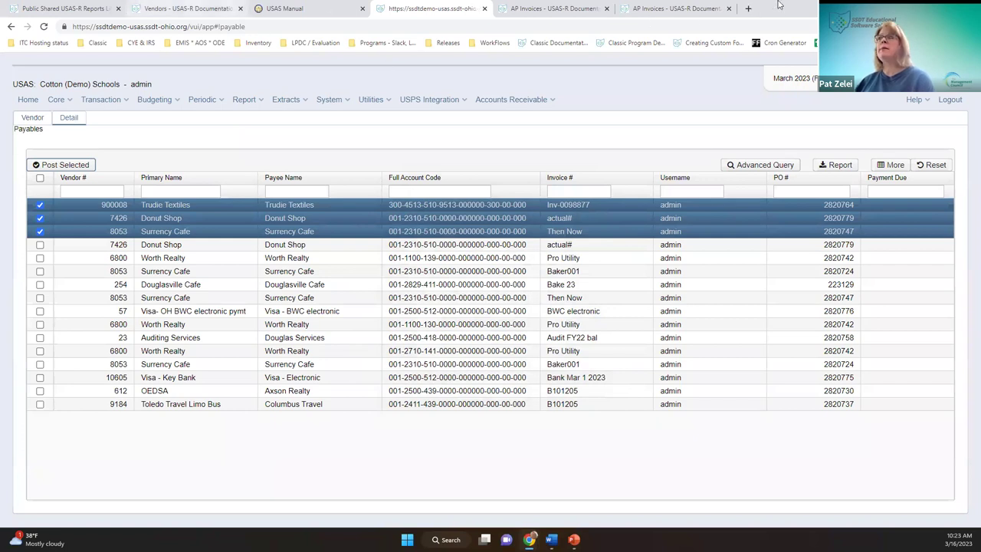
Open the Public USAS-R Reports Library from Help in a new browser tab.
left_click(923, 102)
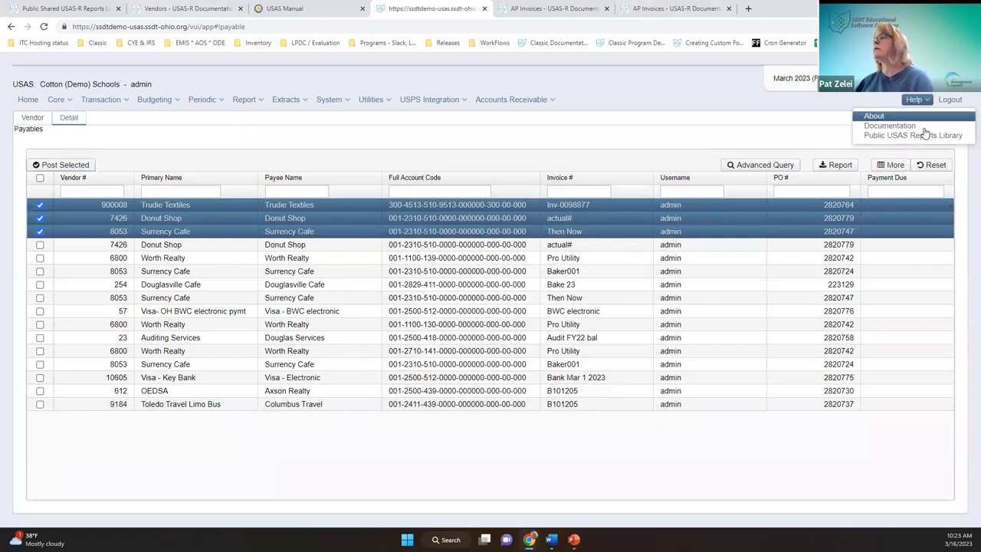
left_click(922, 135)
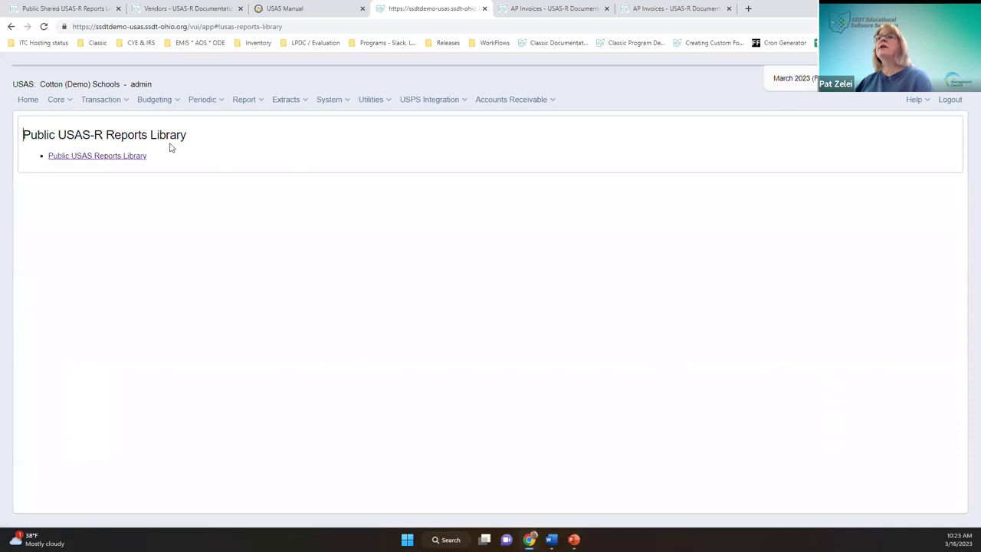
right_click(129, 152)
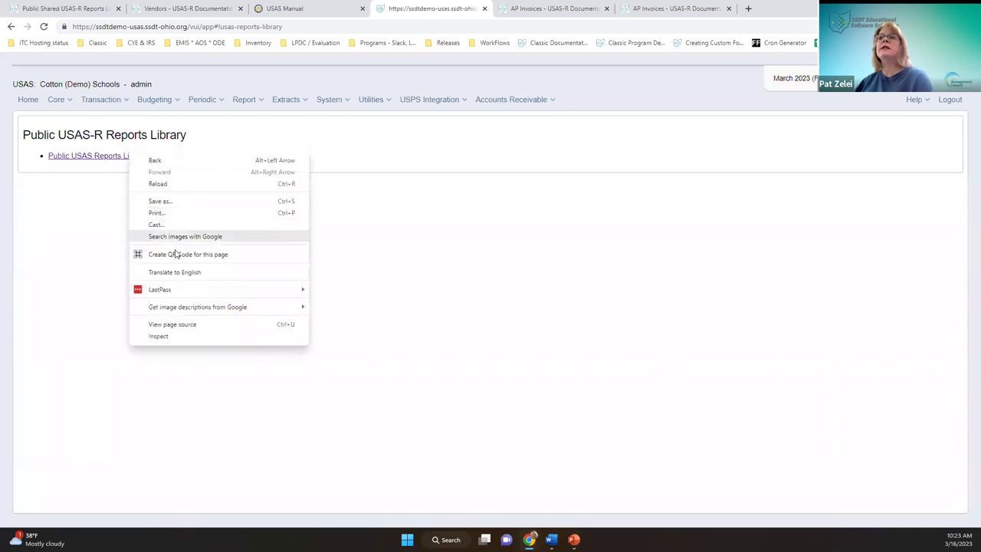
left_click(120, 158)
right_click(121, 159)
left_click(162, 166)
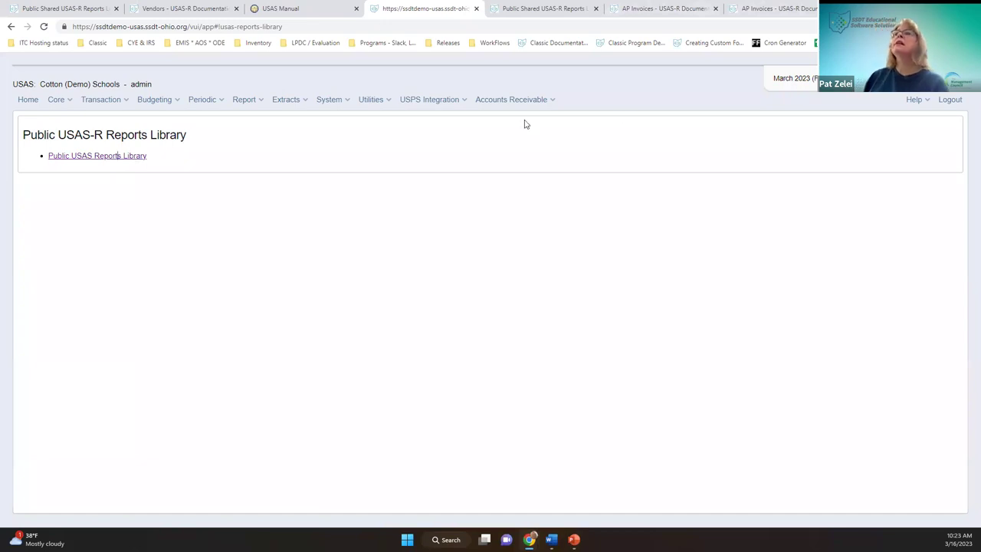
In Report Manager, filter tags by 'ssdt ou', then clear the filter to list all reports.
left_click(244, 100)
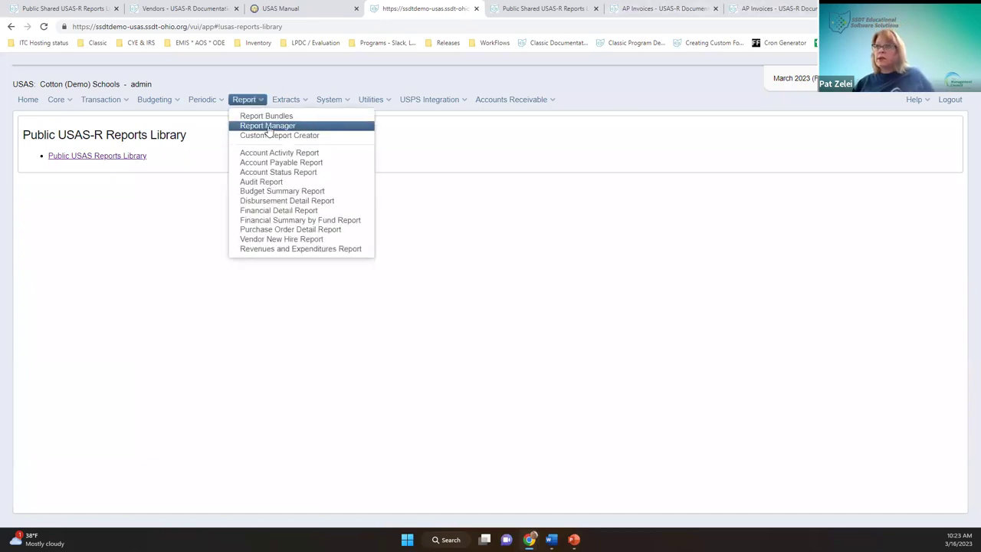
left_click(264, 126)
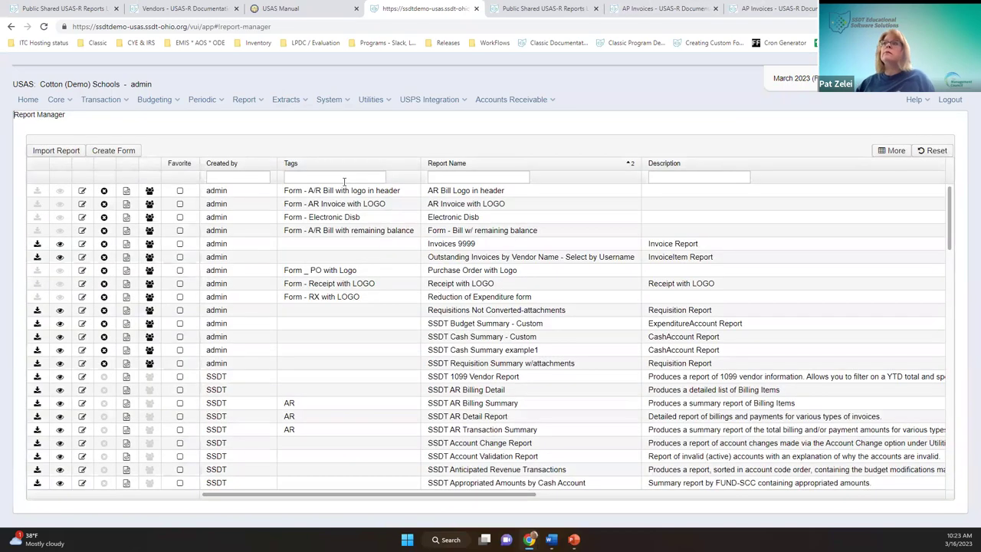
left_click(344, 179)
type("ssdt ou")
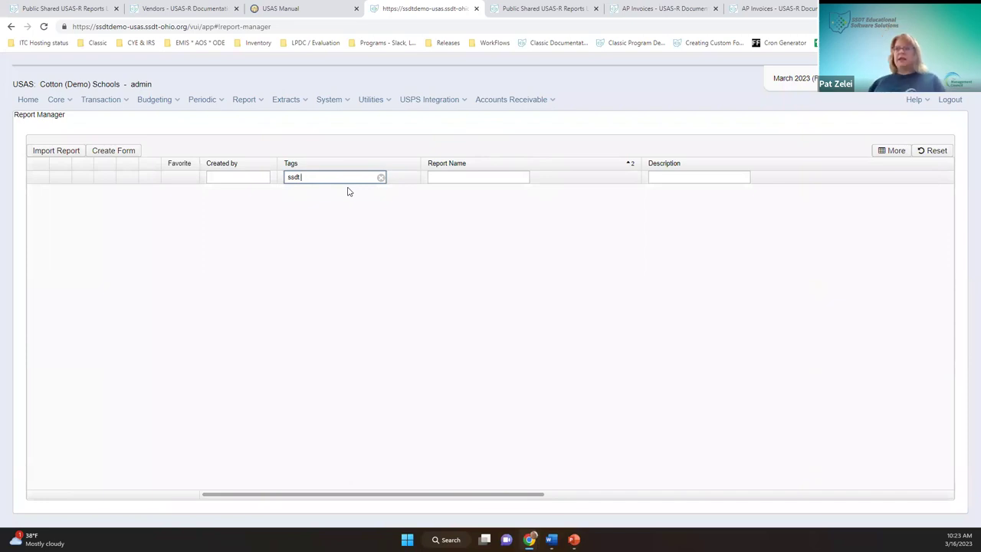
left_click(380, 178)
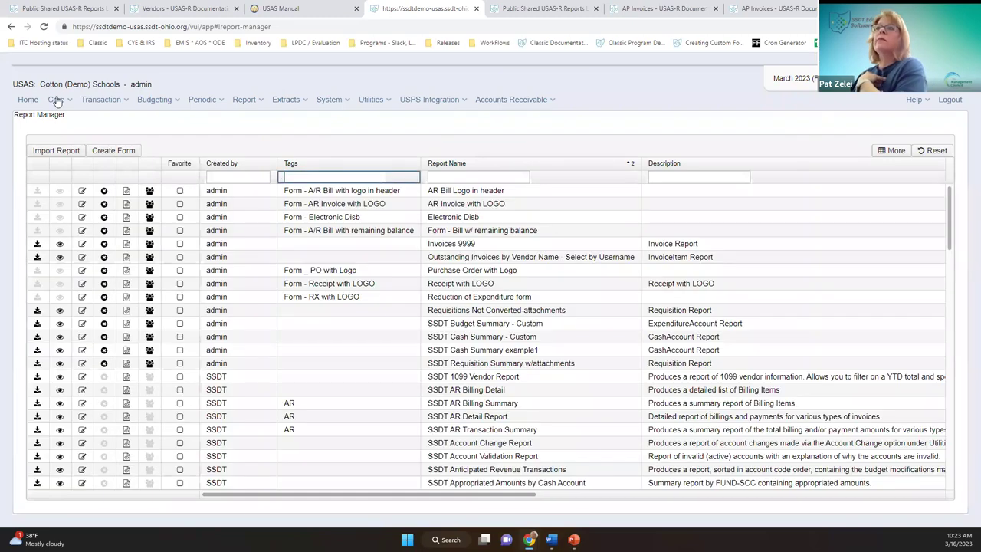
On Payables Detail, select the Trudie Textiles, Donut Shop and Surrency Cafe Then Now invoices for posting.
left_click(105, 100)
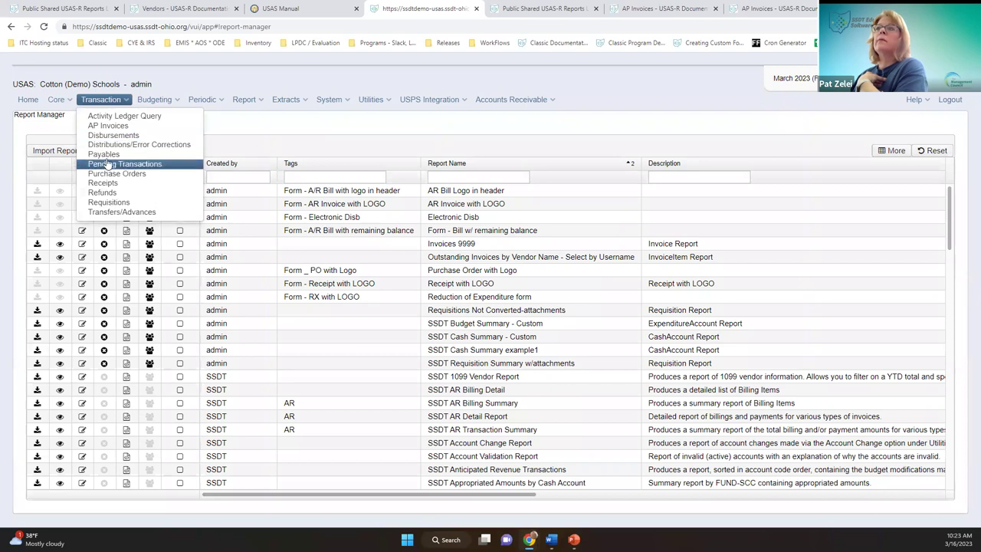
left_click(107, 155)
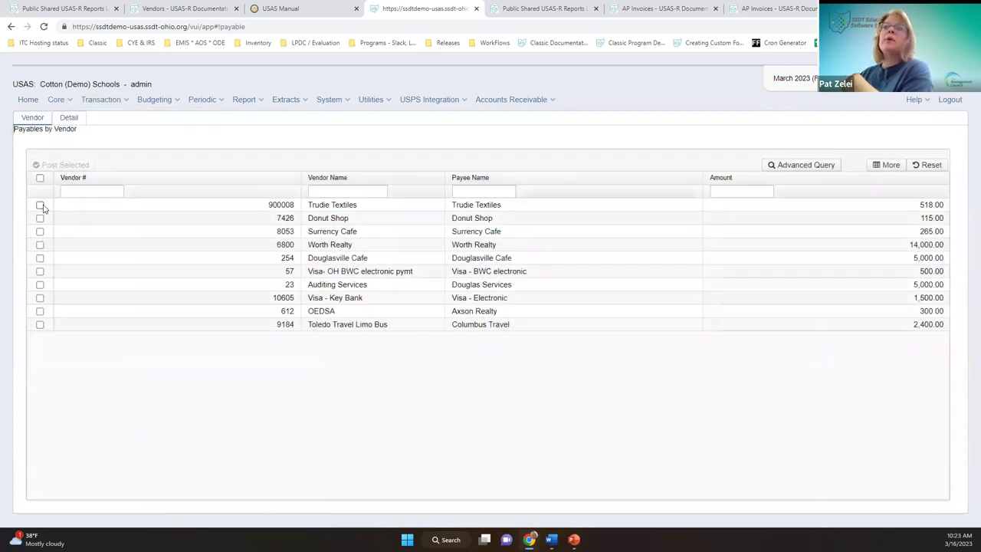
left_click(64, 120)
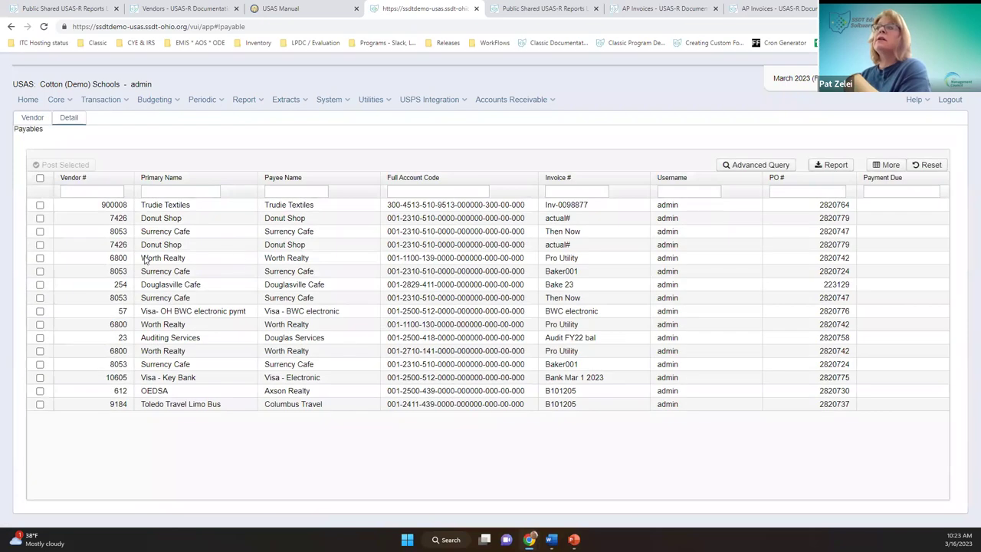
left_click(39, 205)
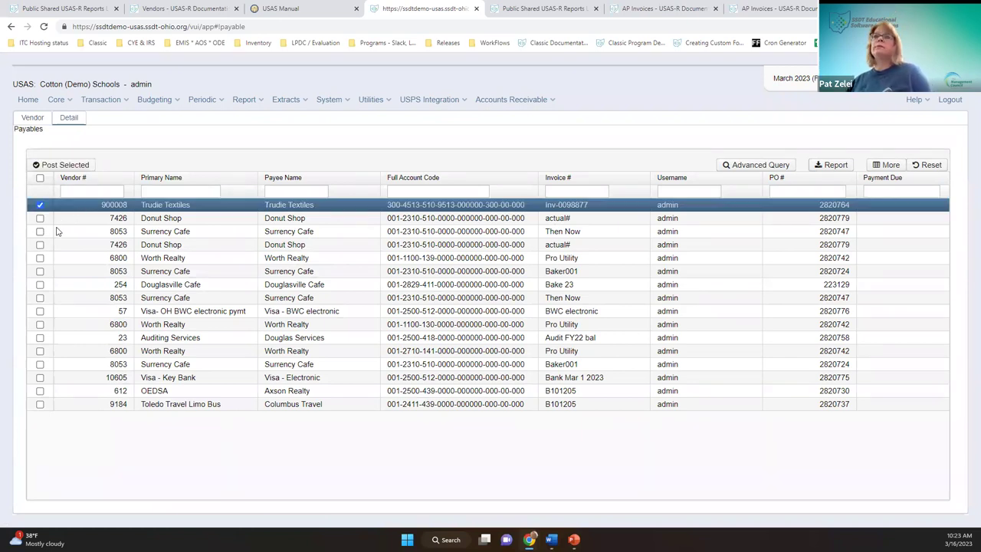
left_click(40, 218)
left_click(40, 231)
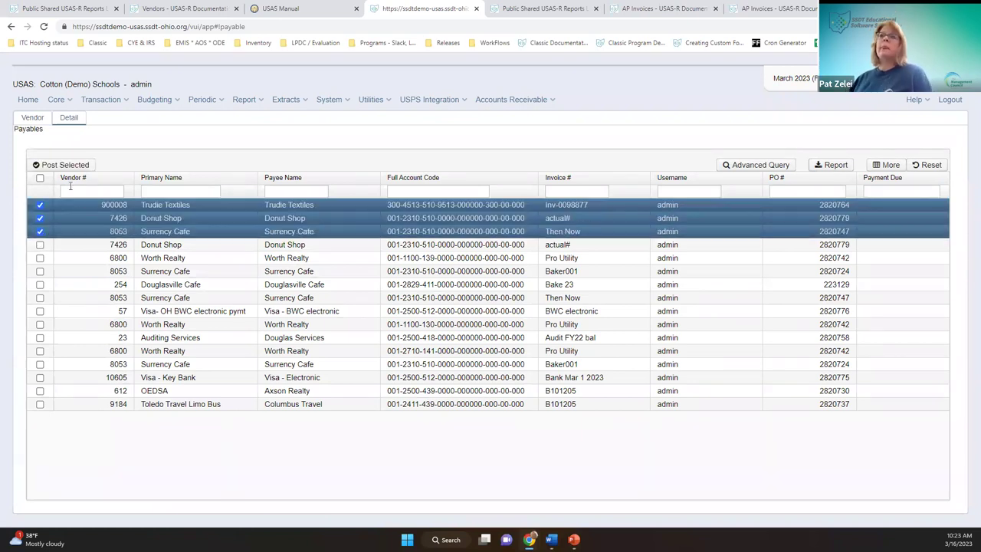
left_click(61, 164)
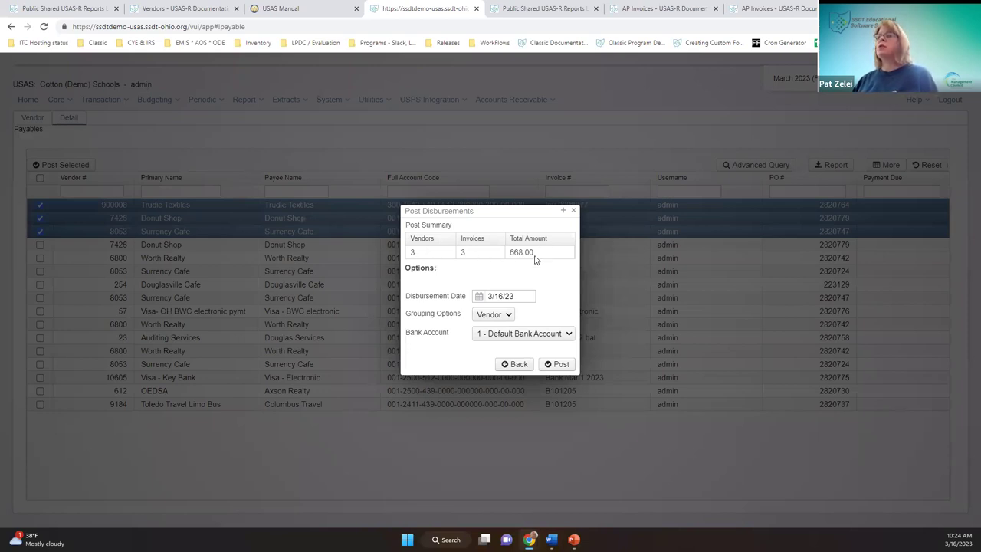
Post the three invoices as disbursements dated 3/16/23 and continue to printing.
left_click(515, 296)
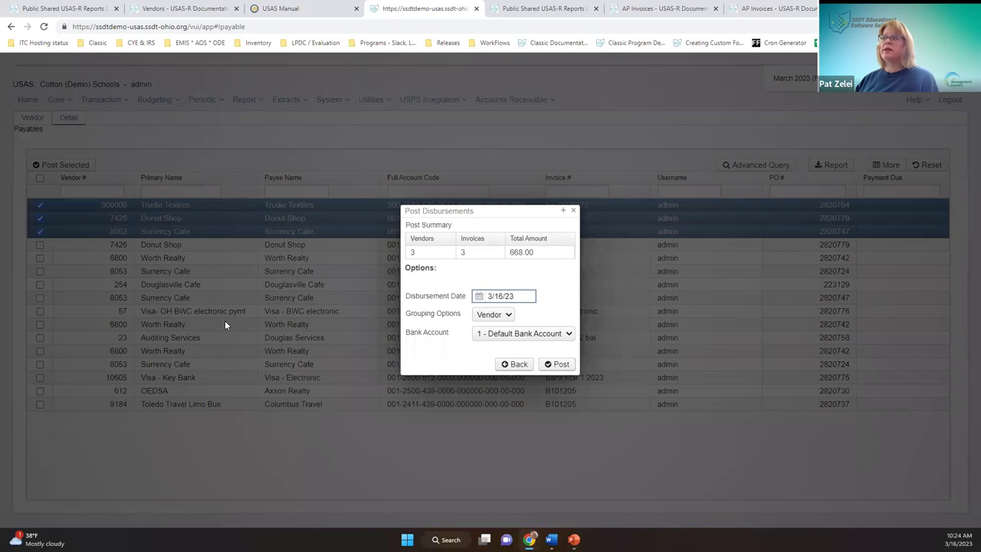
left_click(563, 364)
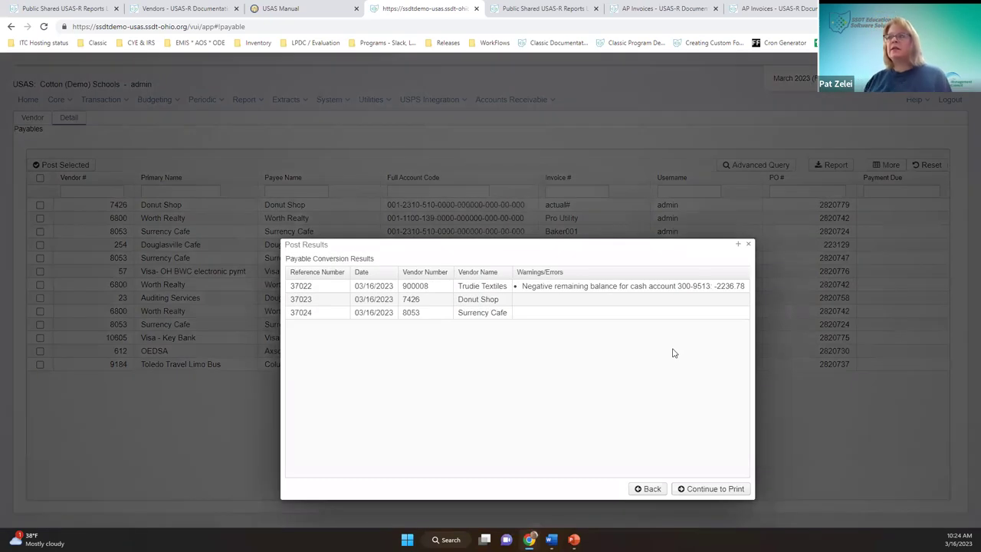
left_click(691, 488)
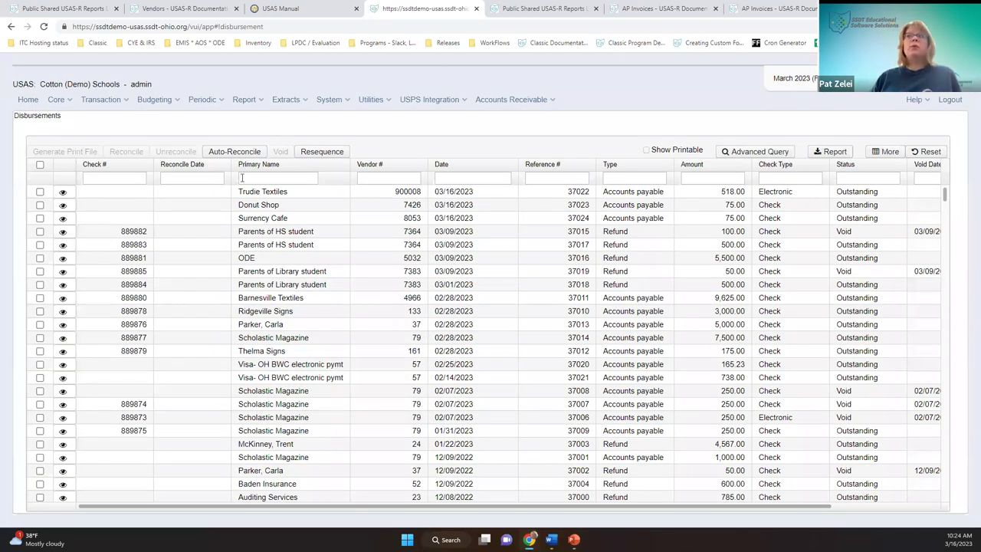
Filter the Disbursements list by Type 'p' to show payroll entries.
left_click(40, 192)
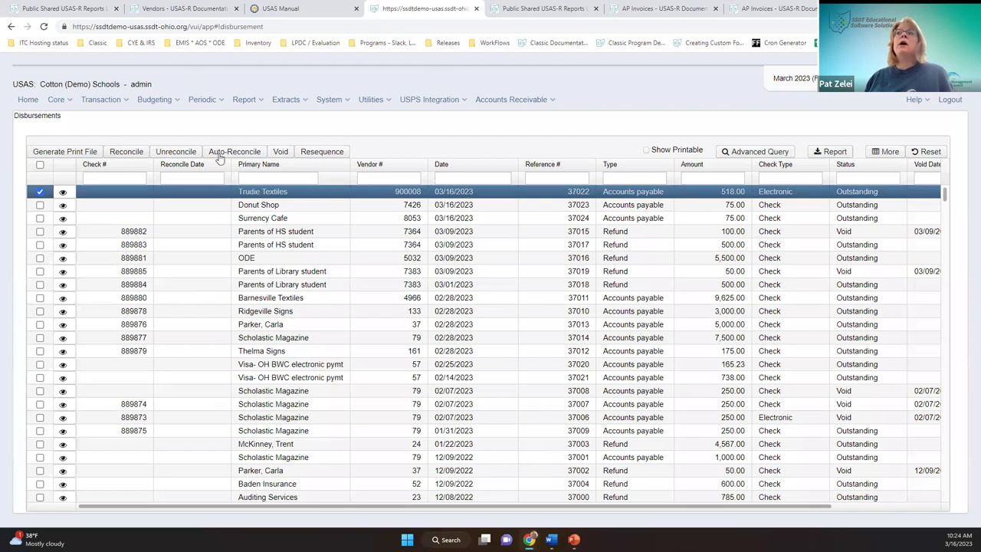
left_click(41, 192)
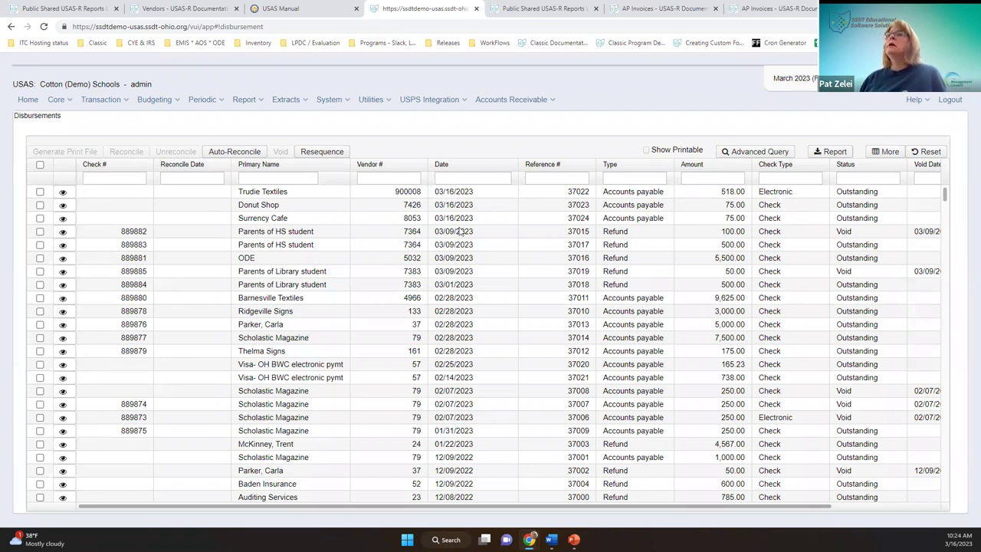
left_click(618, 178)
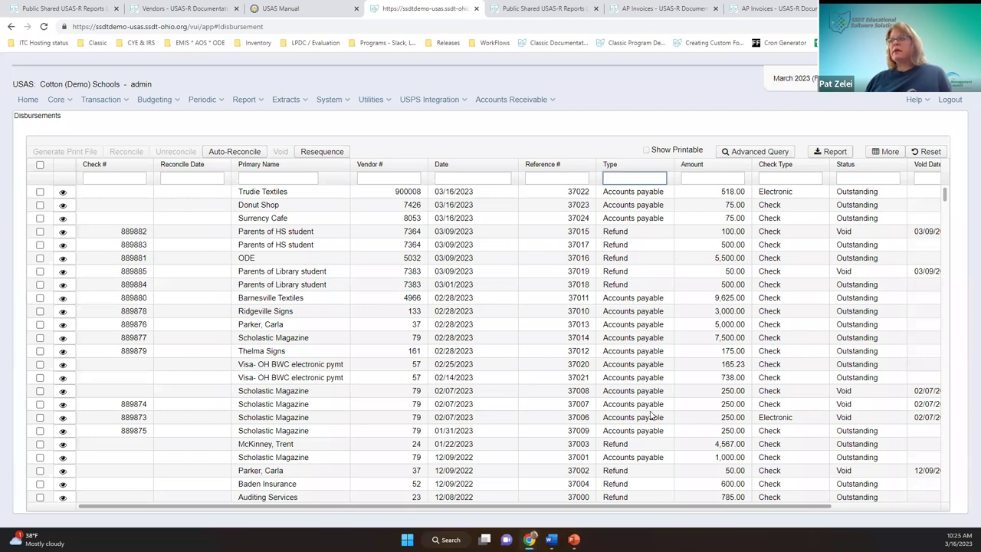
scroll(648, 419, "down", 2)
scroll(648, 419, "down", 4)
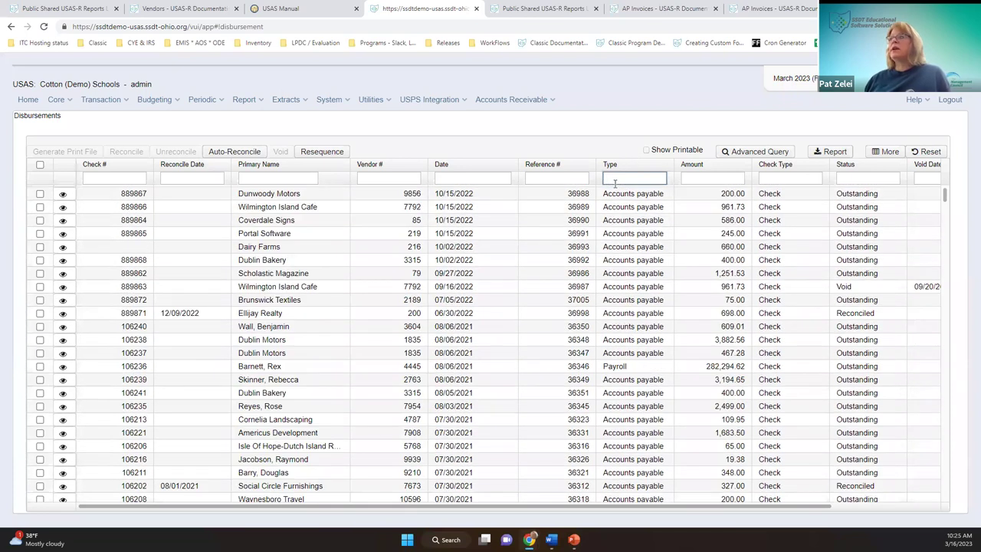
type("p")
scroll(389, 271, "down", 5)
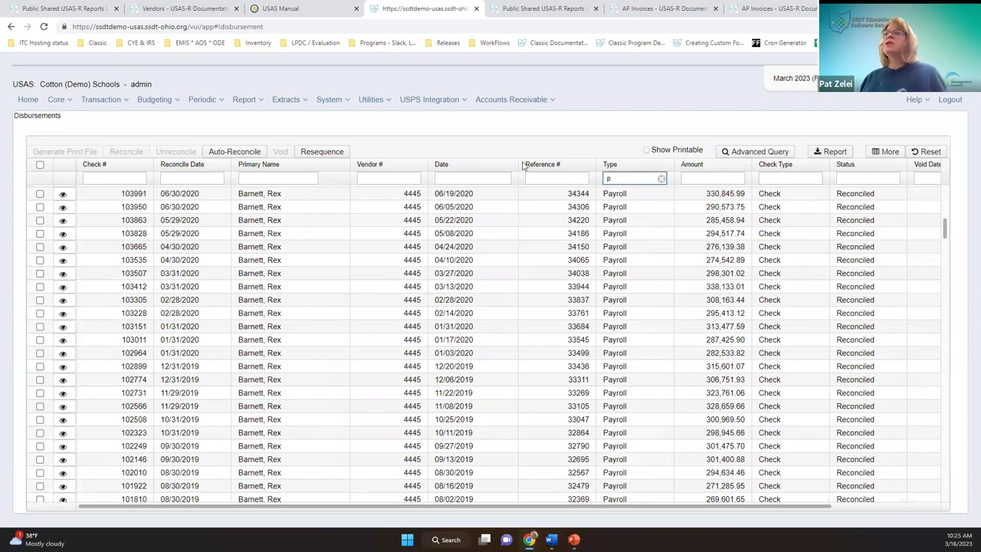
Try a Check Type filter, then clear it again.
left_click(789, 179)
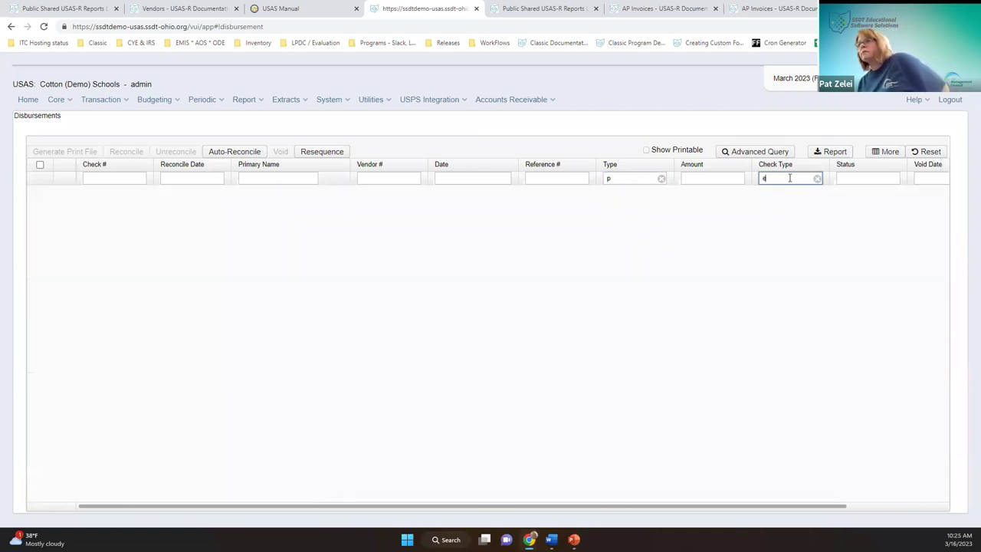
key("BackSpace")
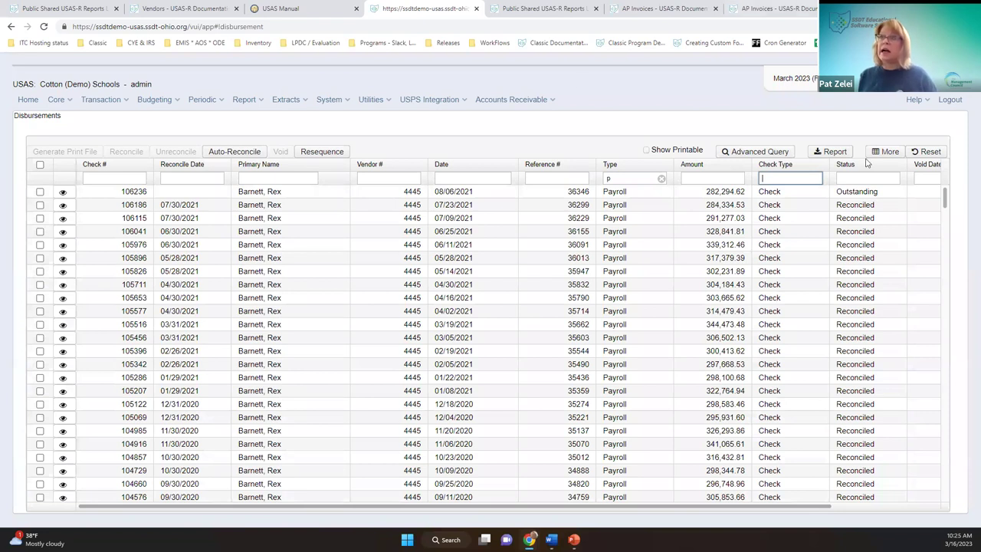
left_click(58, 100)
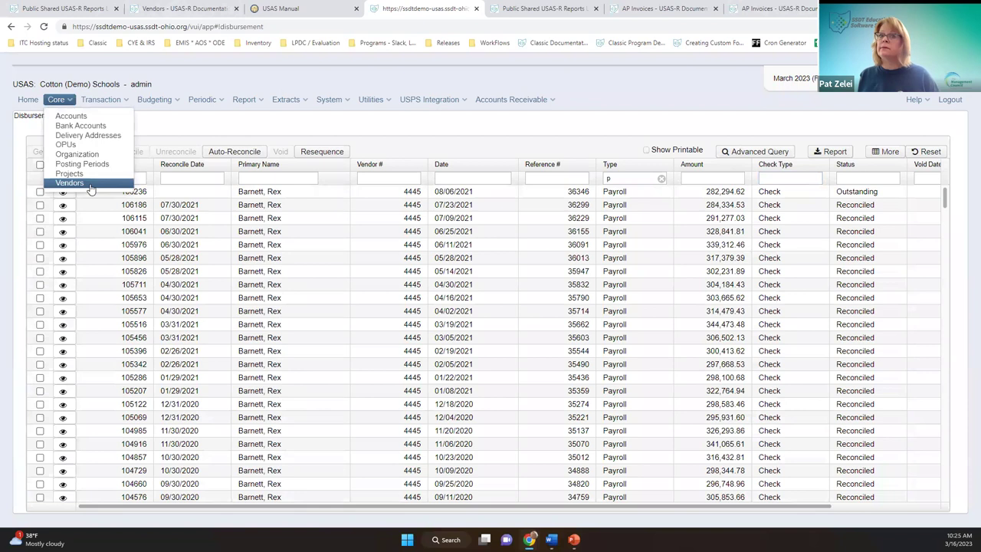
Filter Vendors by Primary Name 'V' and open the Visa- OH BWC electronic pymt vendor.
left_click(90, 185)
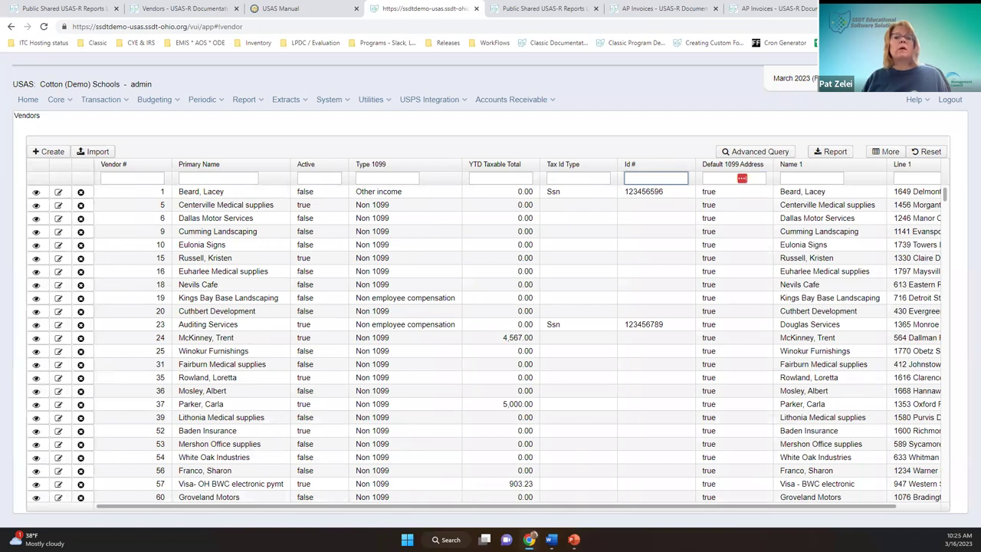
left_click(245, 178)
type("V")
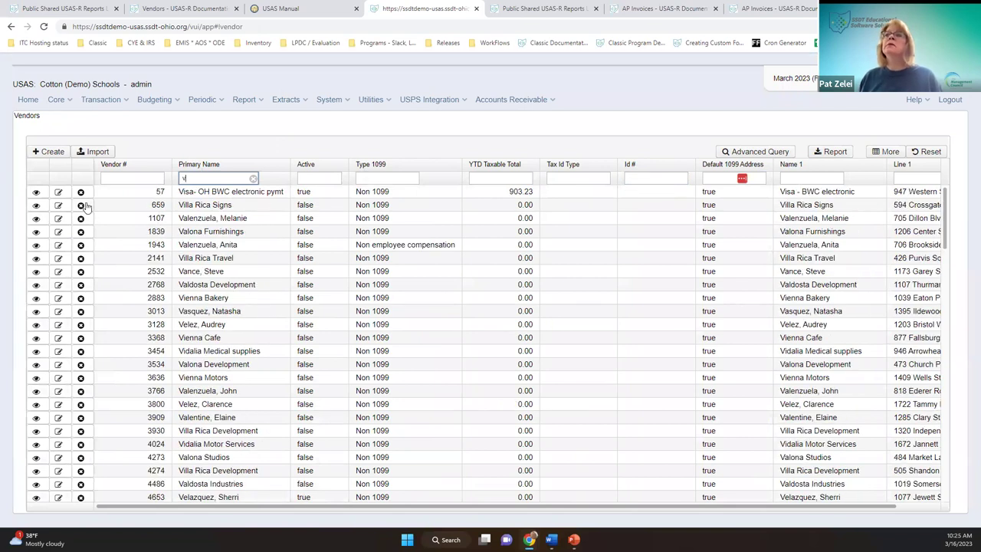
left_click(36, 193)
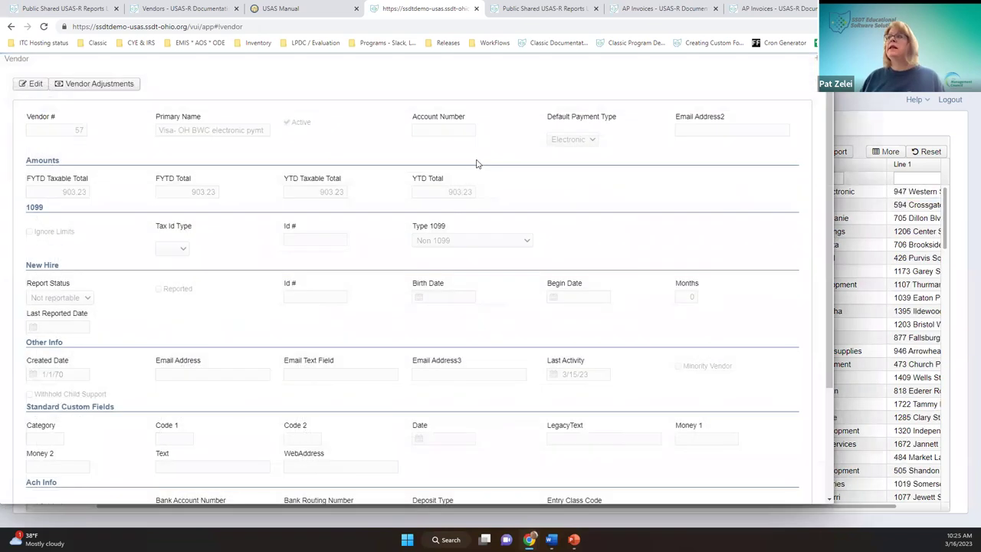
Save the vendor with Electronic as default payment type, then clear the name filter.
left_click(36, 84)
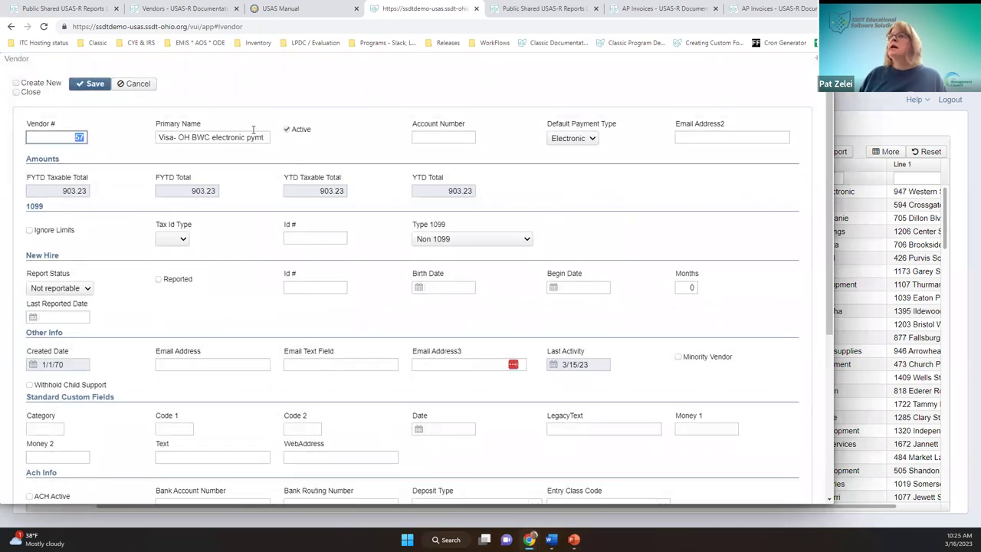
left_click(591, 139)
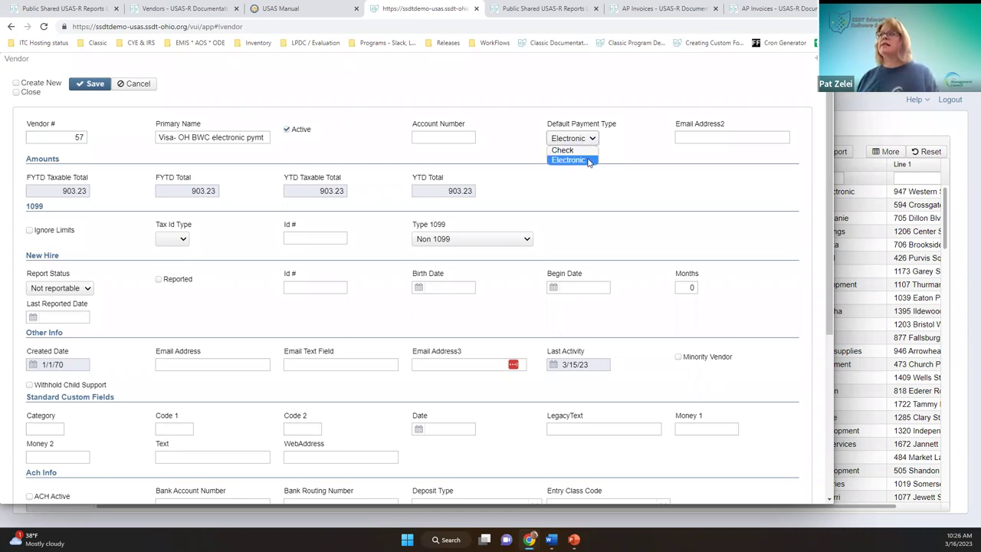
left_click(574, 160)
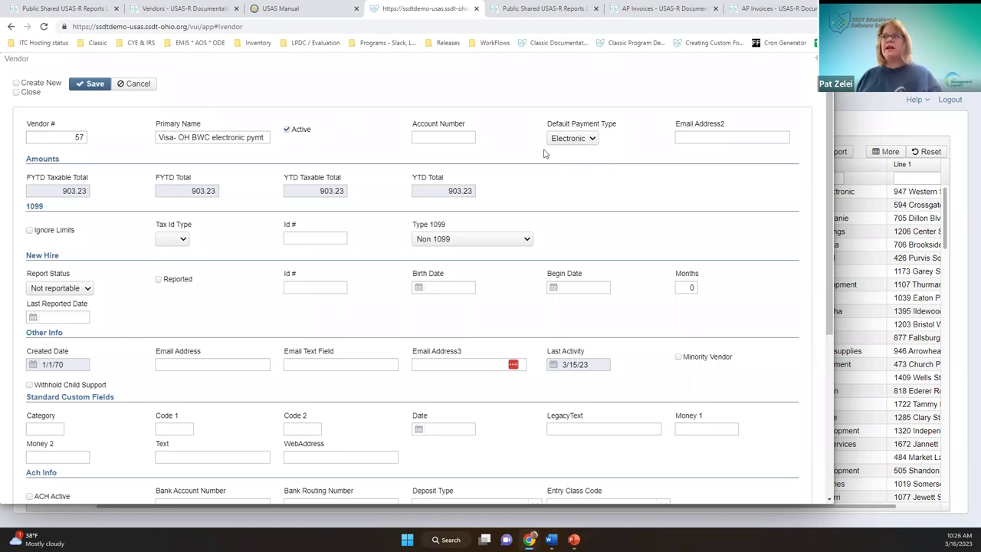
left_click(95, 86)
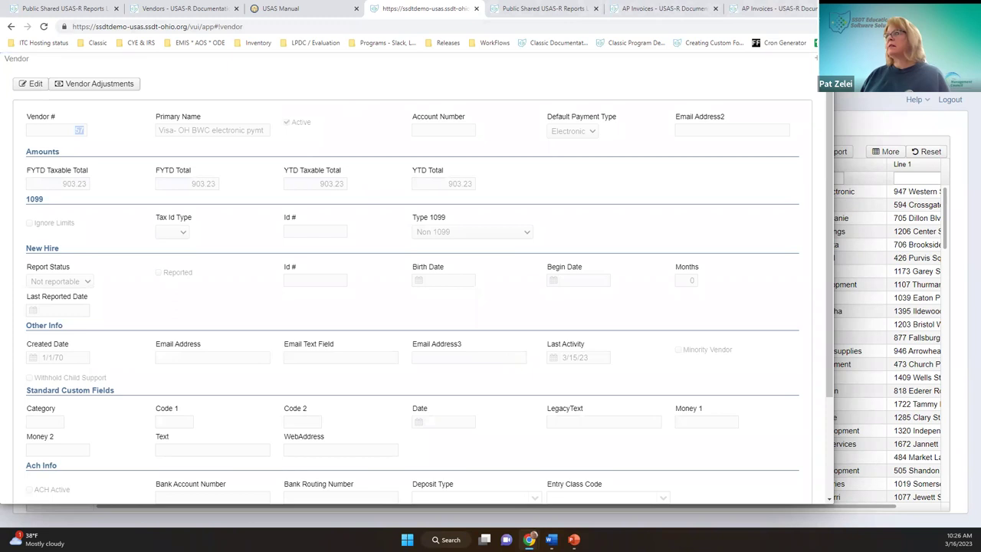
key("Escape")
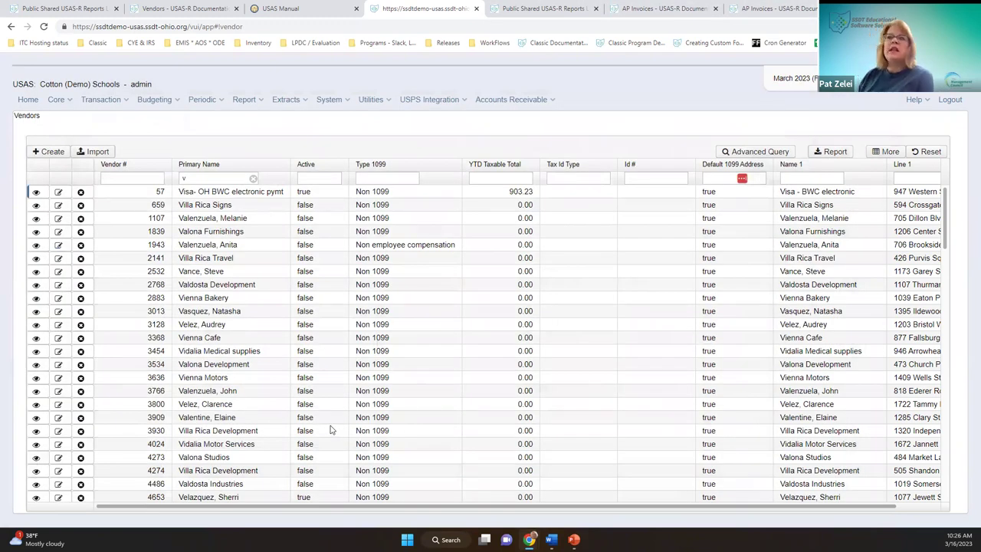
left_click(254, 179)
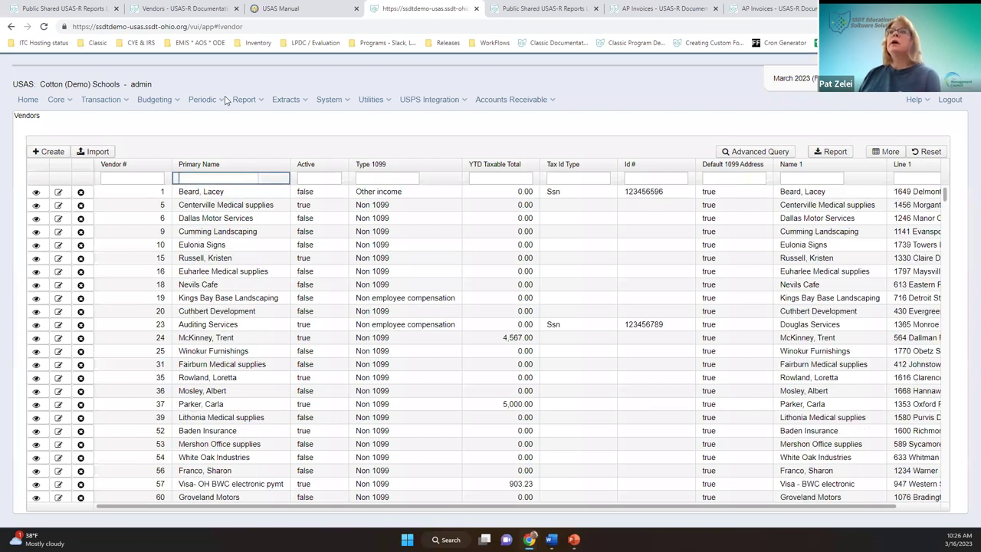
Open Disbursements and move the Printed column to sit beside Primary Name.
left_click(123, 101)
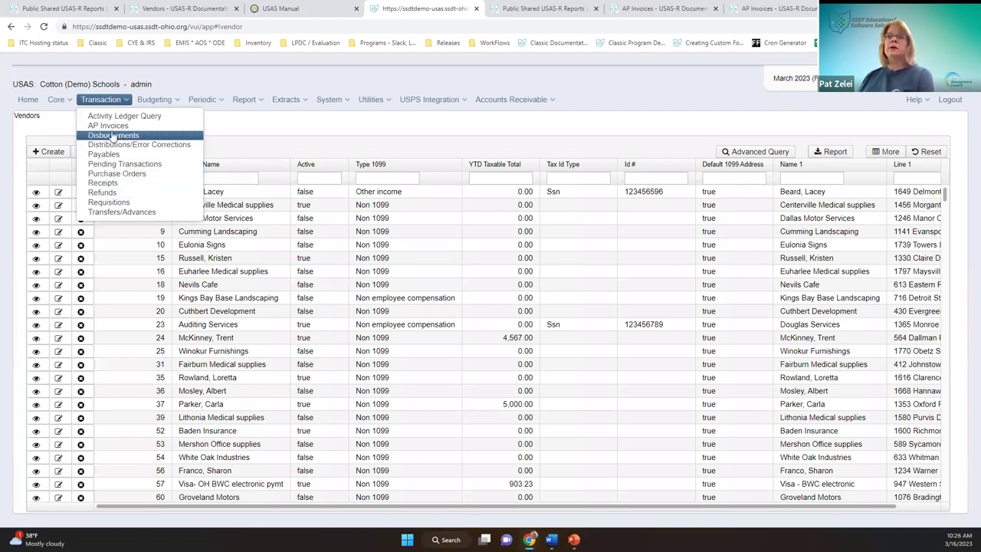
left_click(462, 239)
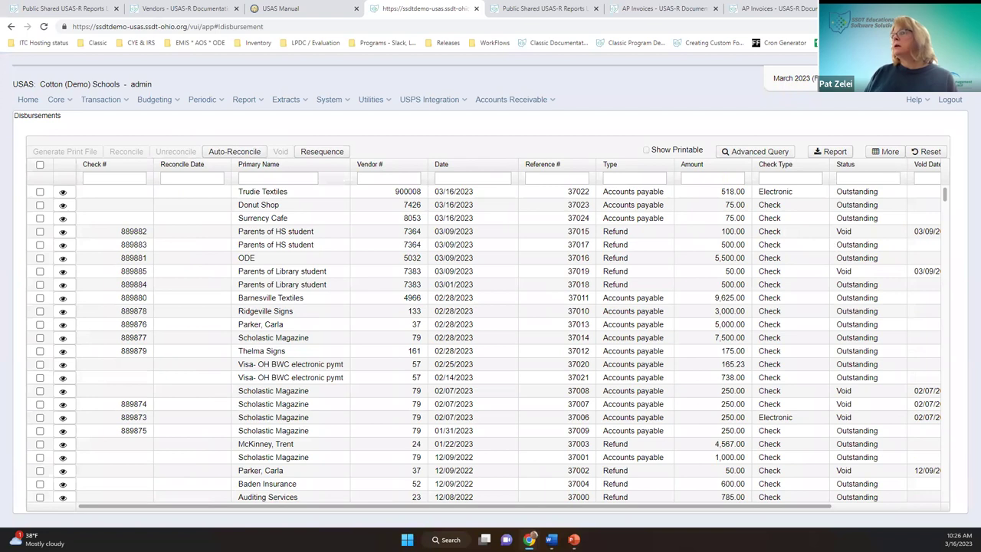
left_click(912, 506)
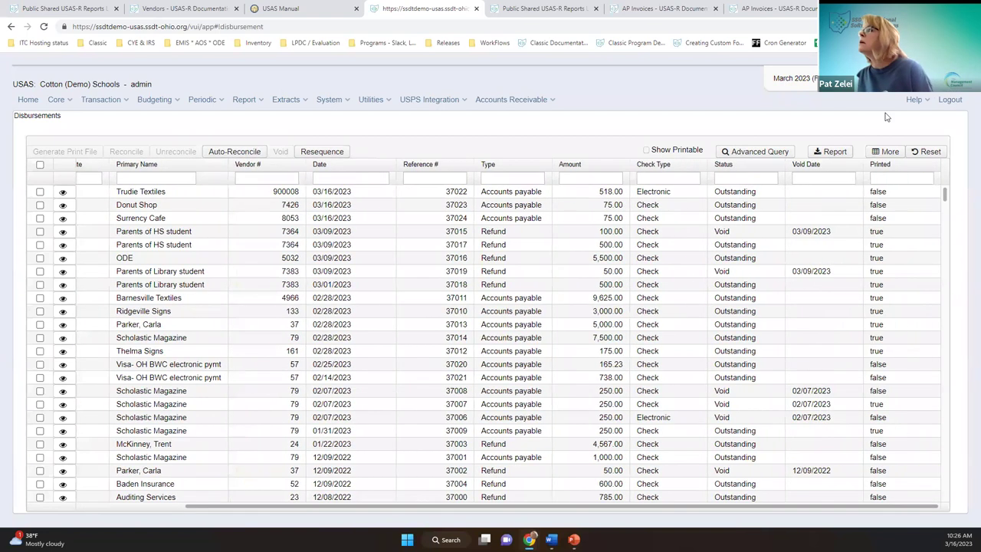
mouse_move(895, 167)
left_mouse_down()
mouse_move(221, 155)
mouse_move(403, 169)
mouse_move(222, 159)
mouse_move(217, 223)
left_mouse_up()
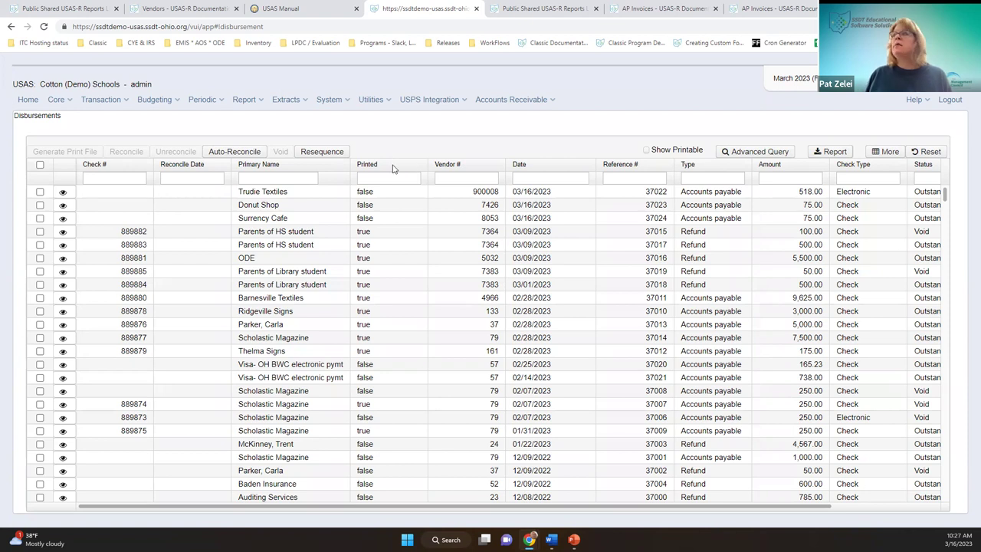
scroll(935, 513, "right", 1)
scroll(935, 512, "right", 2)
left_click_drag(810, 515, 580, 515)
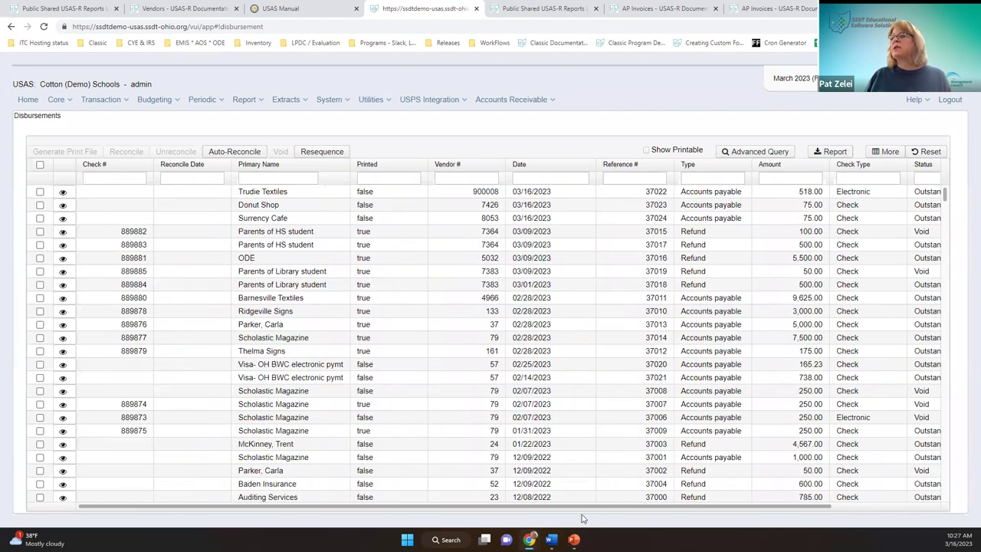
left_click(388, 178)
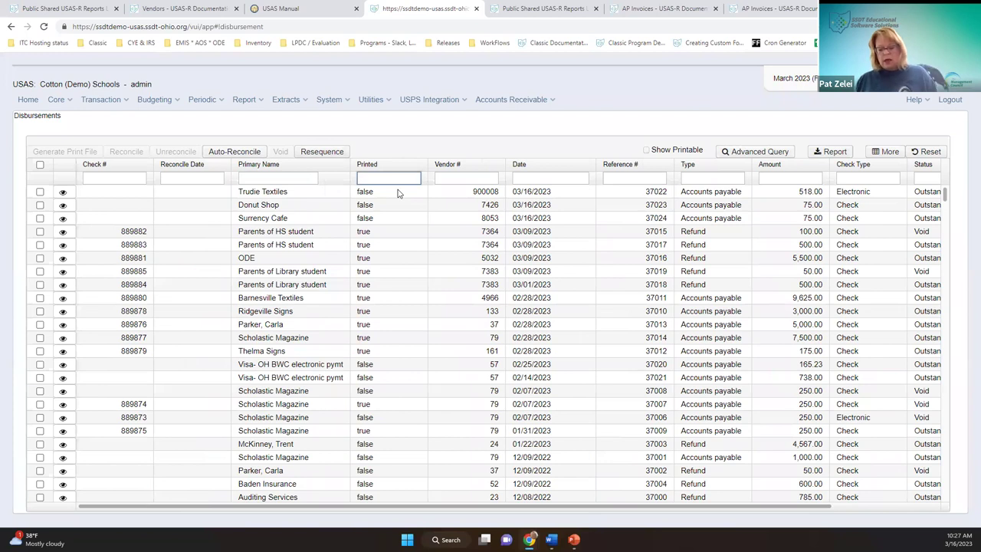
Filter the Disbursements list to unprinted entries using 'f' in the Printed filter.
type("f")
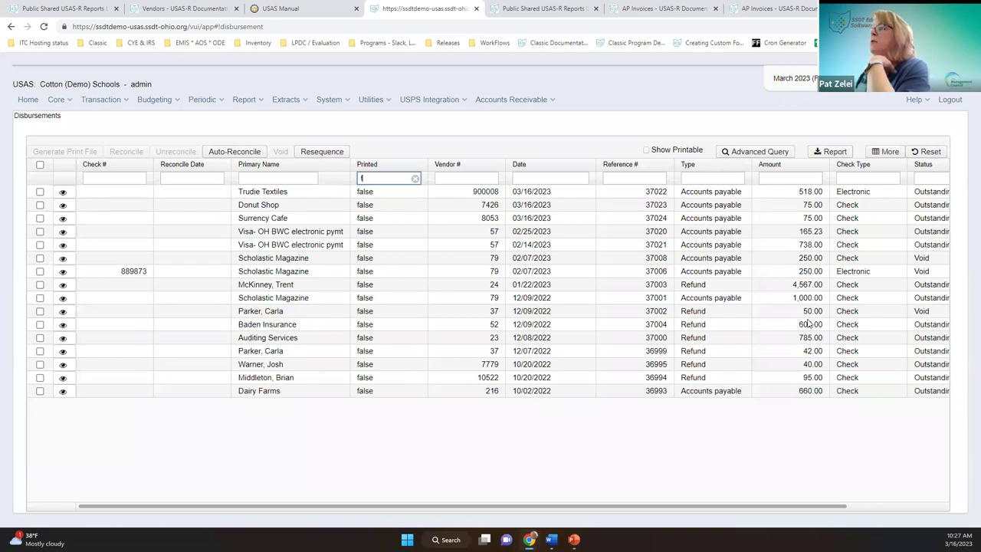
right_click(31, 211)
left_click(376, 147)
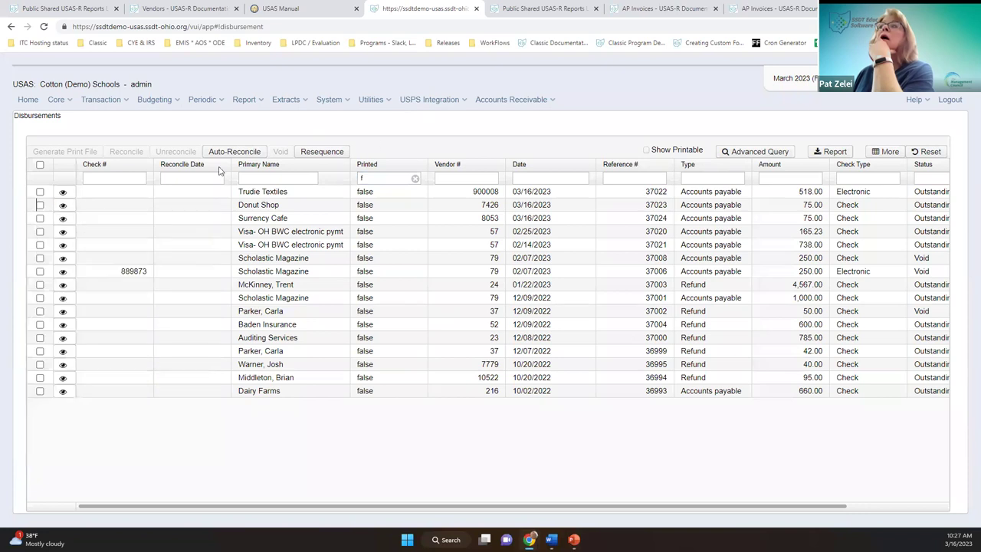
Select the Trudie Textiles, Donut Shop and Surrency Cafe disbursements and generate a print file.
left_click(40, 192)
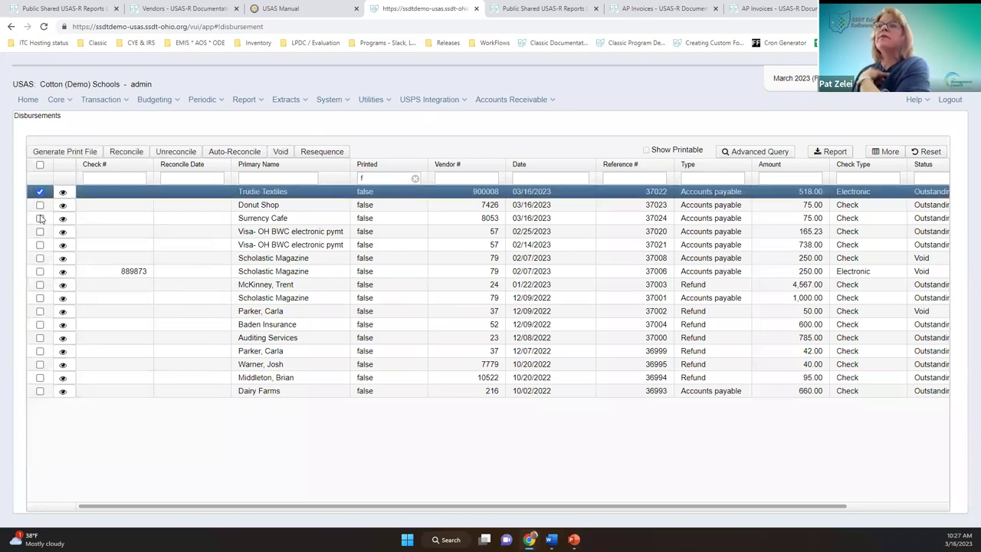
left_click(40, 204)
left_click(40, 217)
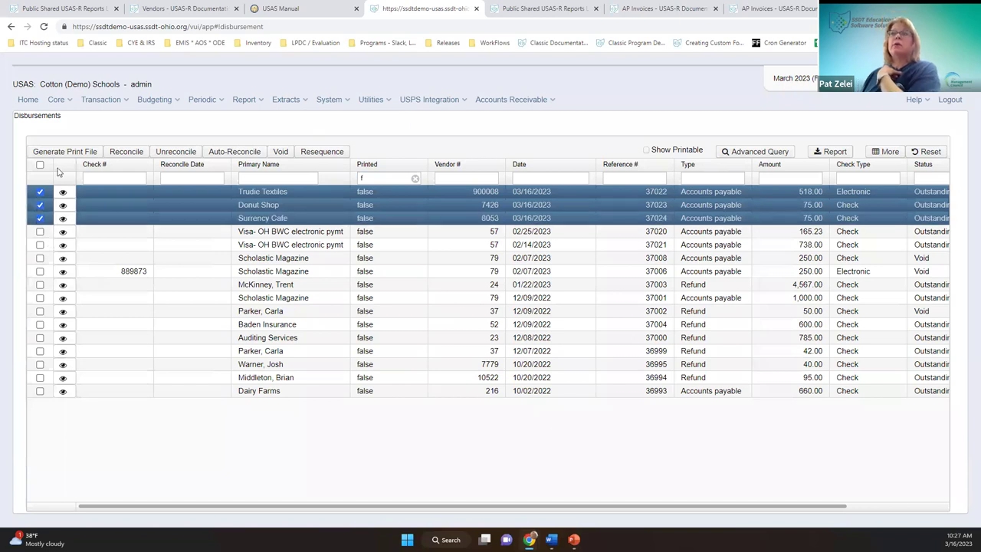
left_click(81, 152)
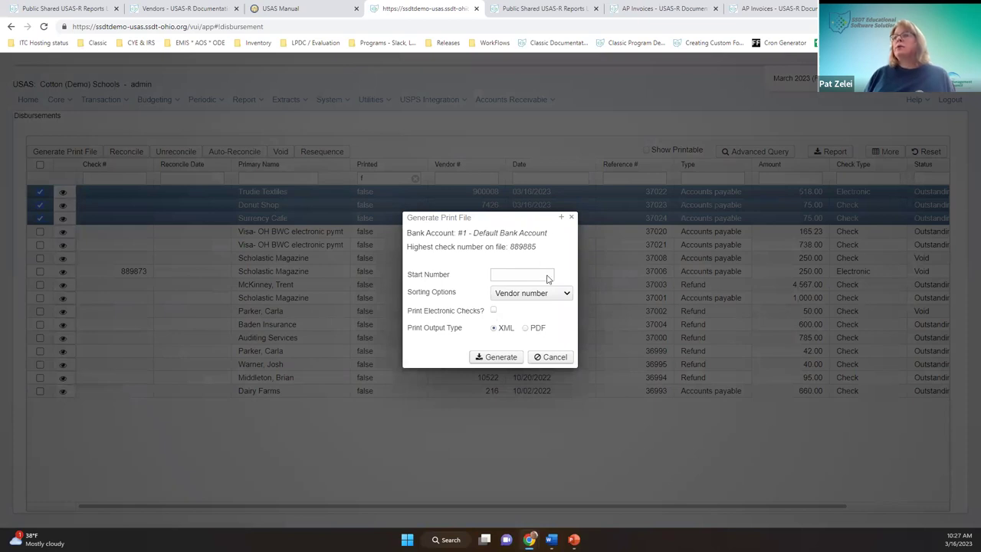
Add the Visa- OH BWC payment and print a vendor-sorted PDF with the Default check form, including electronic checks.
left_click(572, 217)
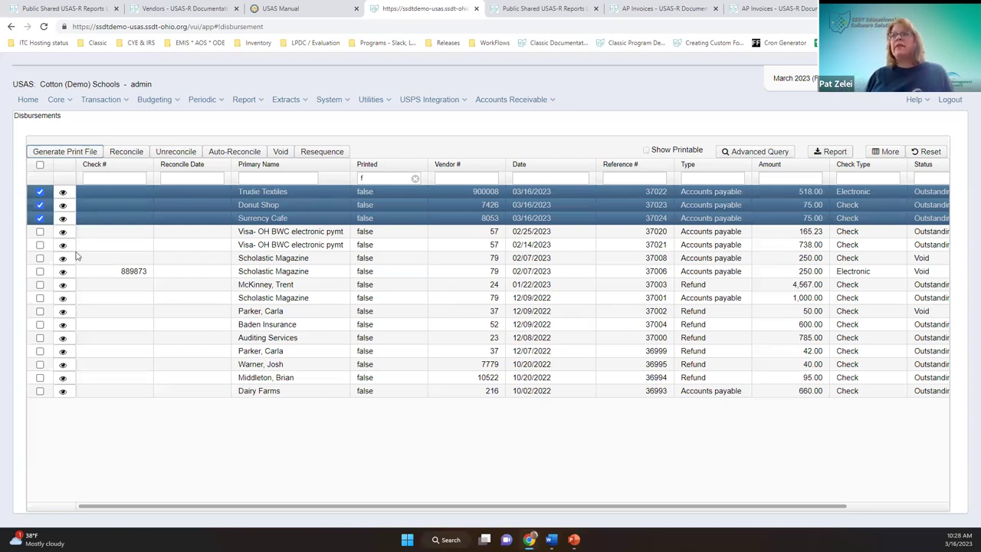
left_click(40, 232)
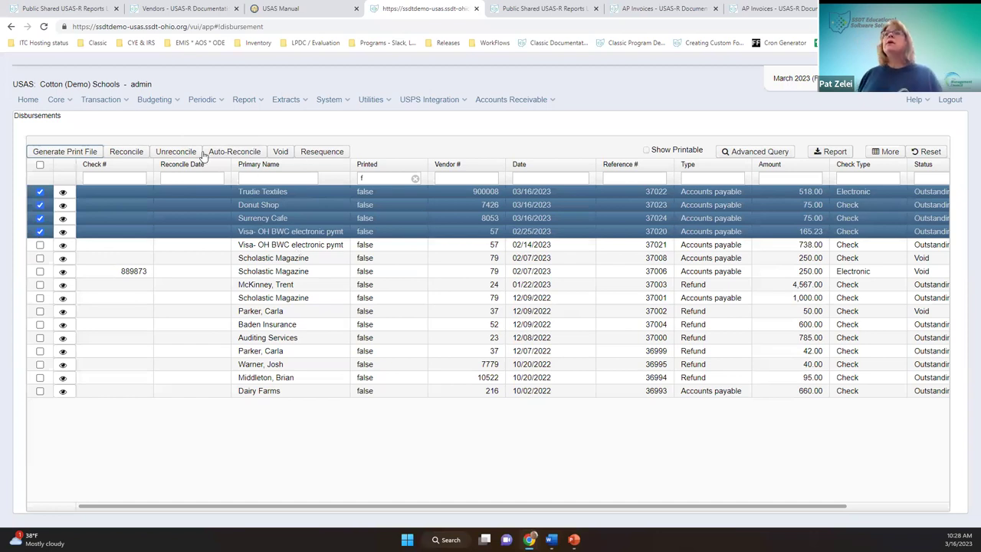
left_click(92, 152)
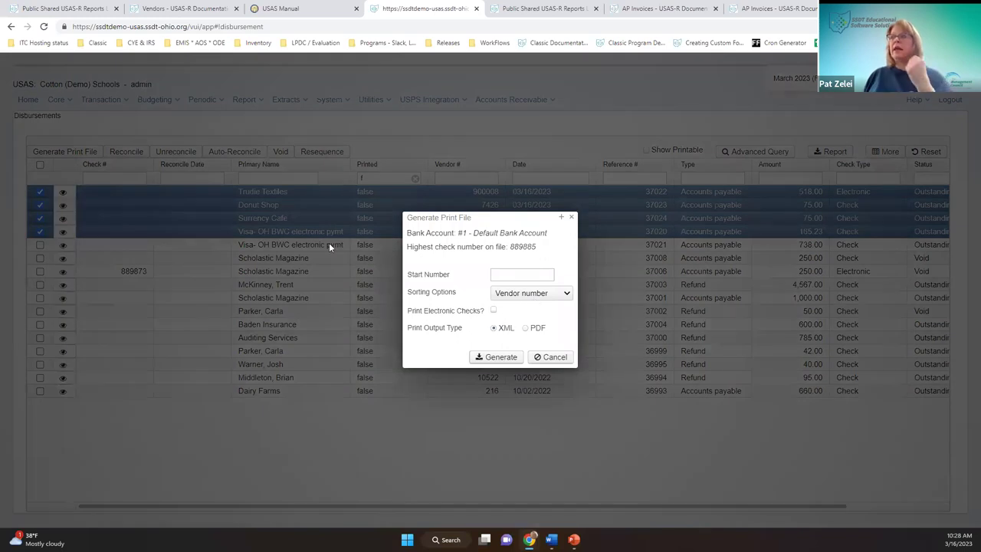
left_click(492, 309)
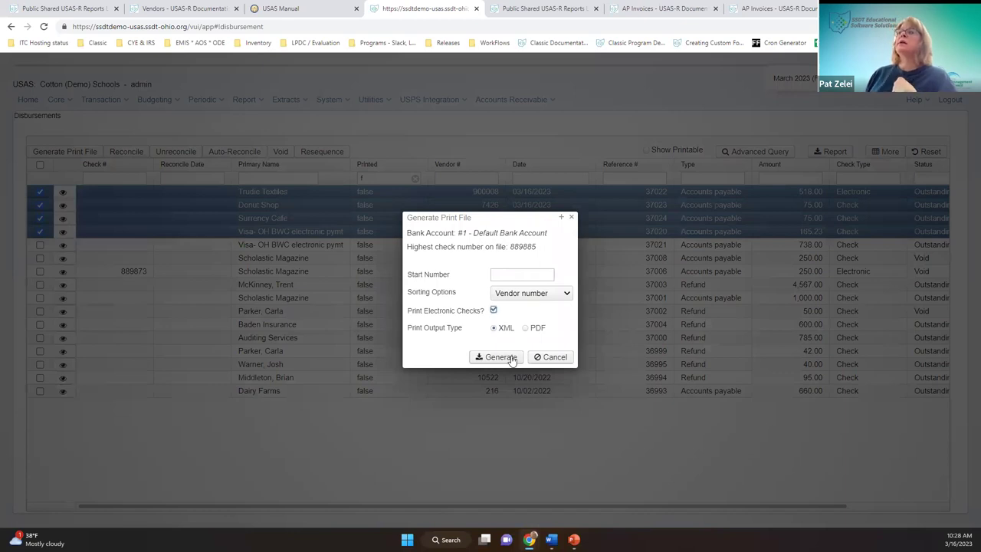
left_click(544, 294)
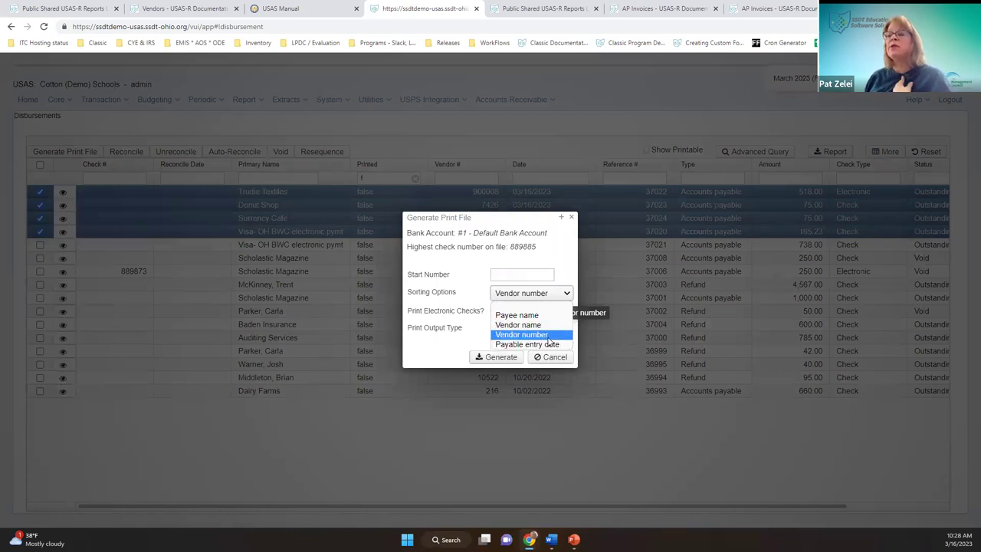
left_click(539, 275)
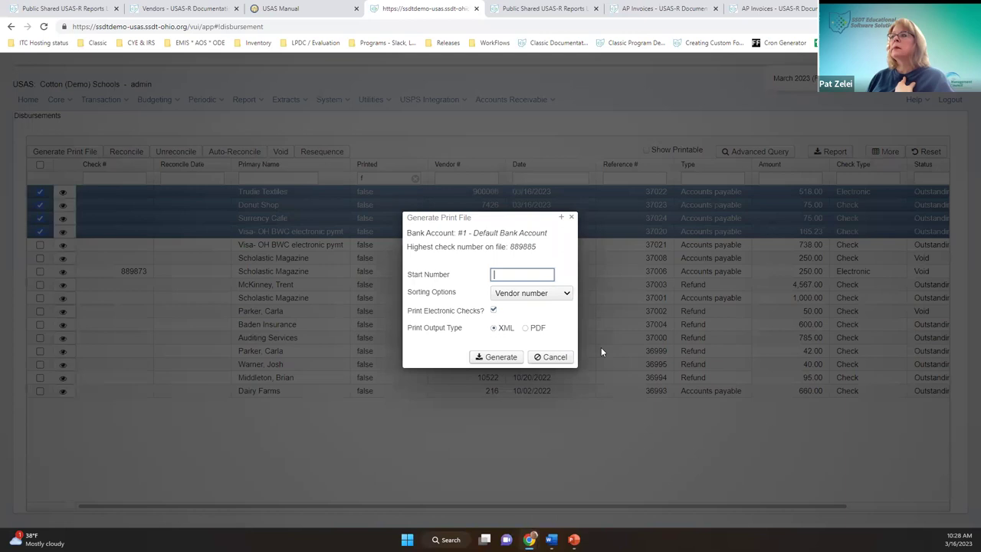
left_click(526, 328)
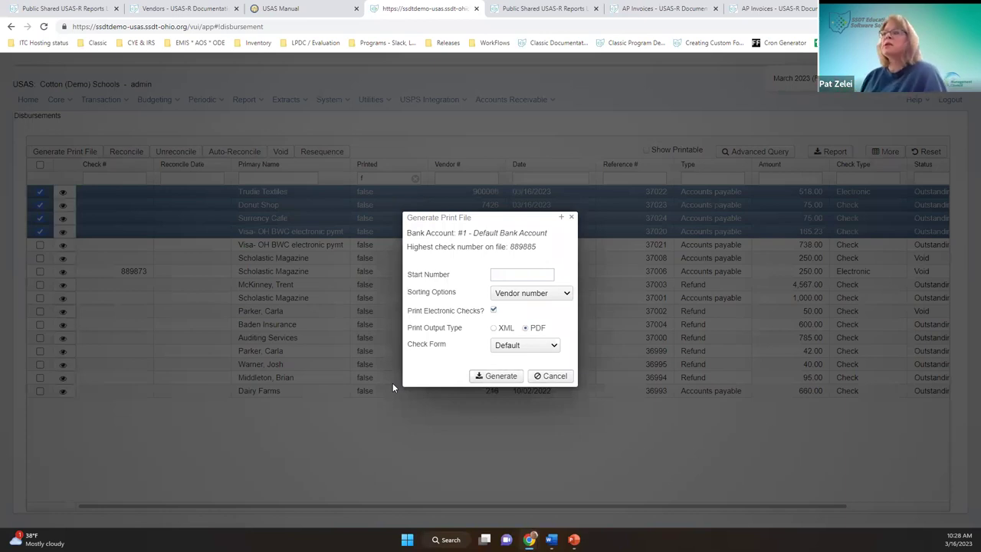
left_click(526, 349)
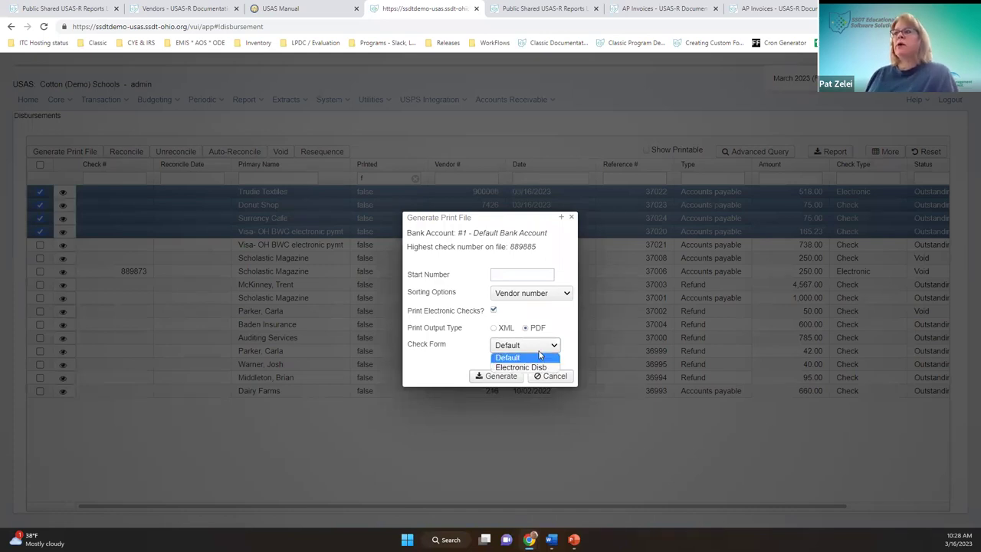
left_click(541, 354)
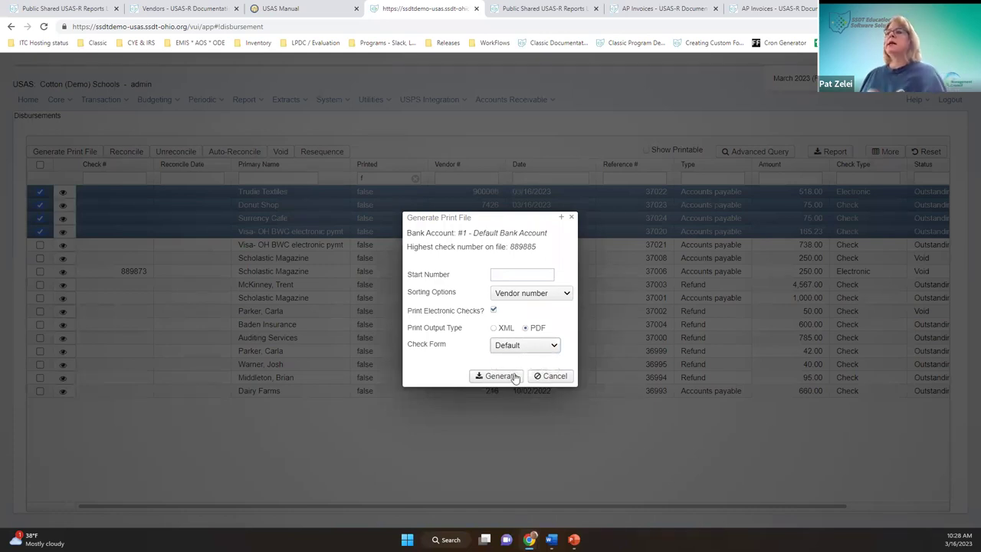
left_click(510, 378)
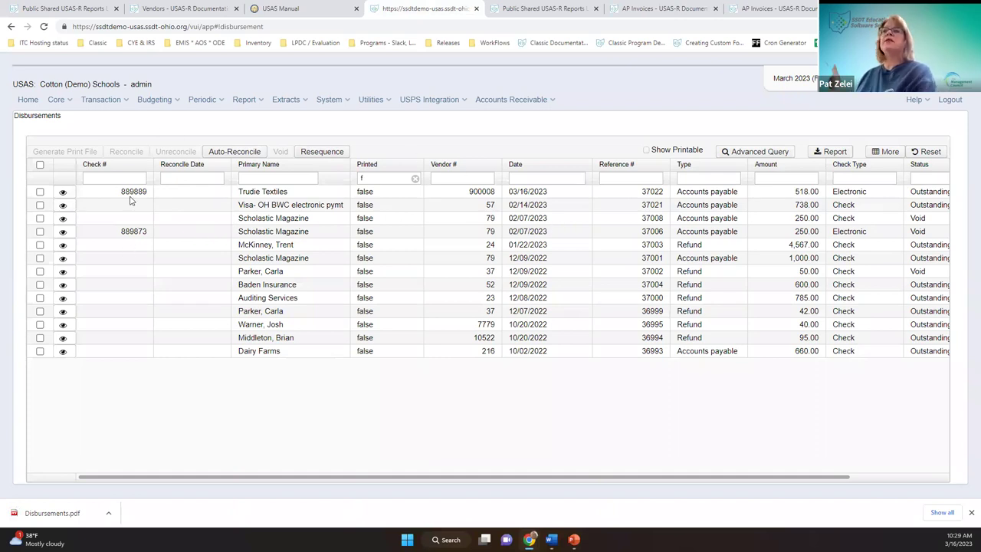
Visit the Report Manager, then return to the Transaction > Disbursements list.
left_click(245, 100)
left_click(264, 128)
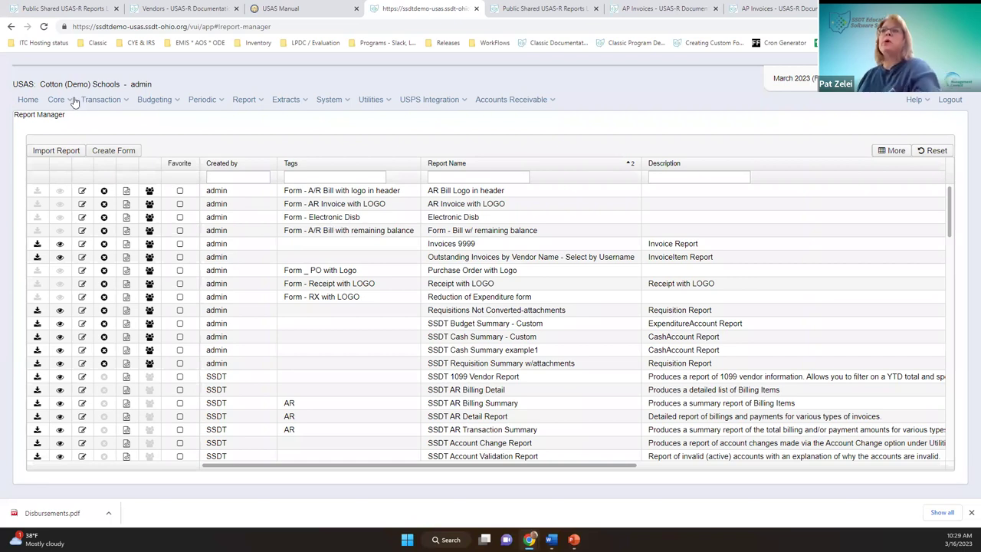
left_click(101, 99)
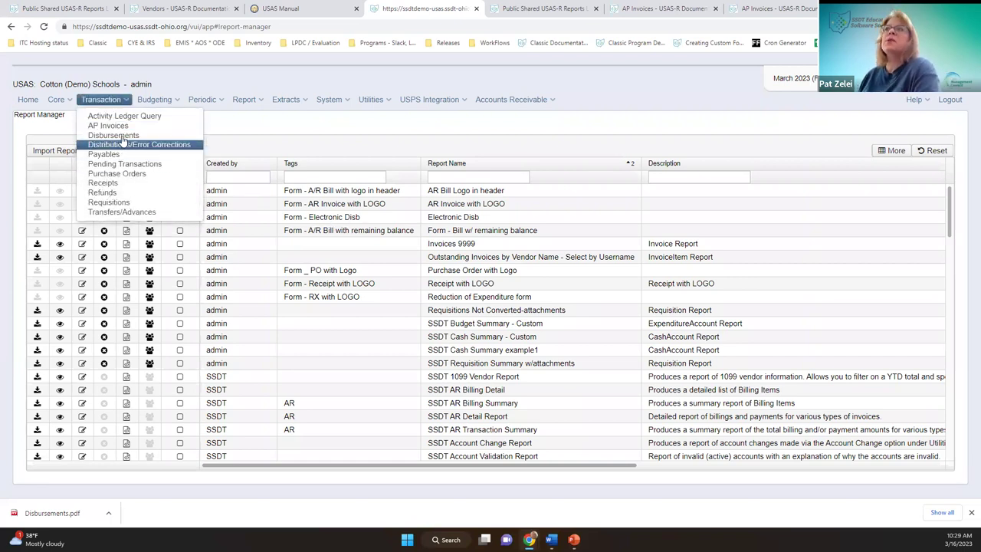
left_click(121, 135)
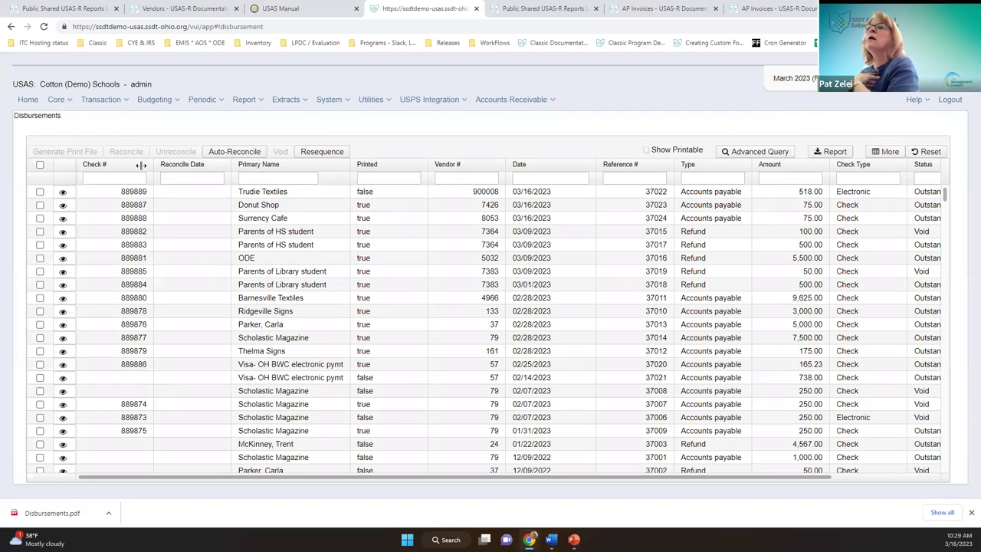
Select only the 738.00 Visa- OH BWC electronic payment, leaving Trudie Textiles unchecked.
left_click(40, 192)
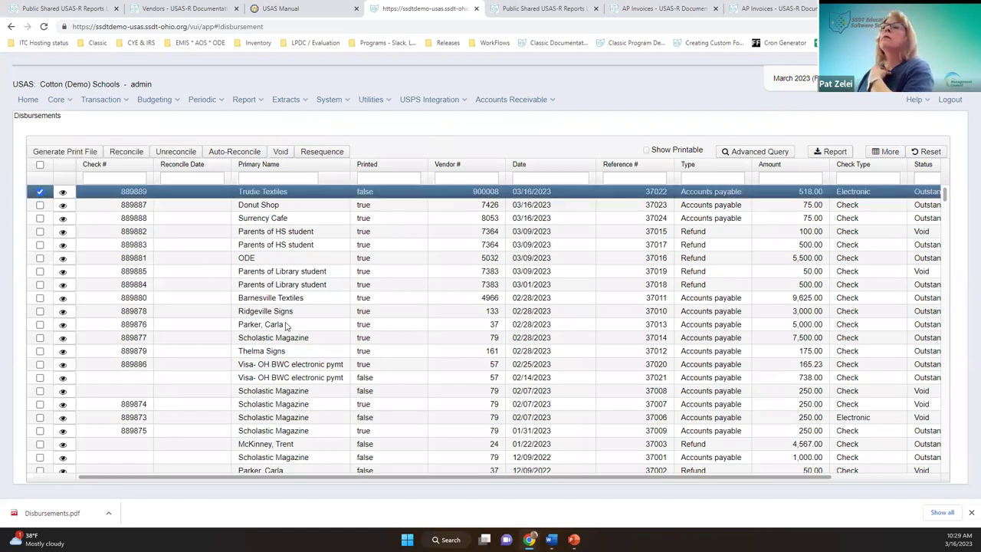
left_click(39, 377)
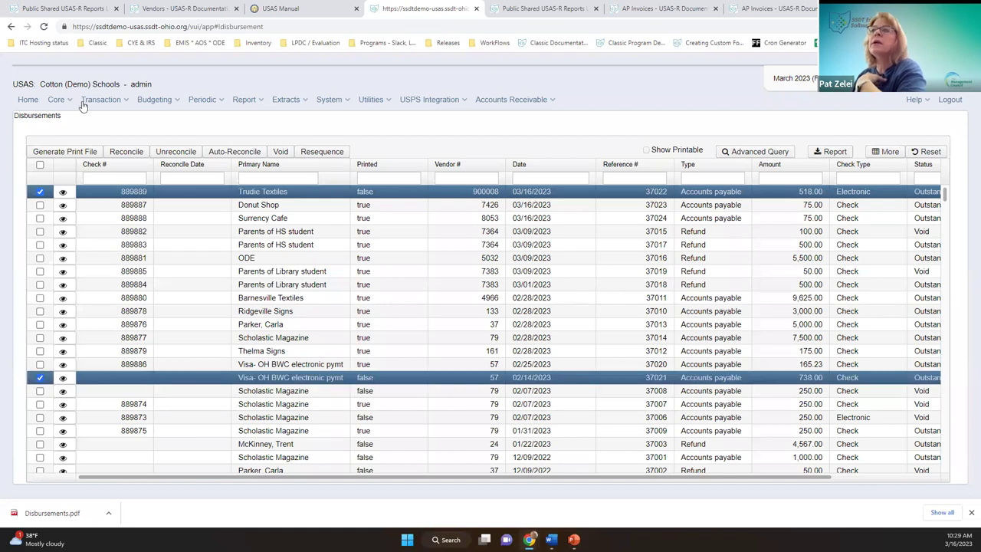
left_click(40, 192)
Print it to PDF on the Electronic Disb check form and open Disbursements (1).pdf.
left_click(77, 152)
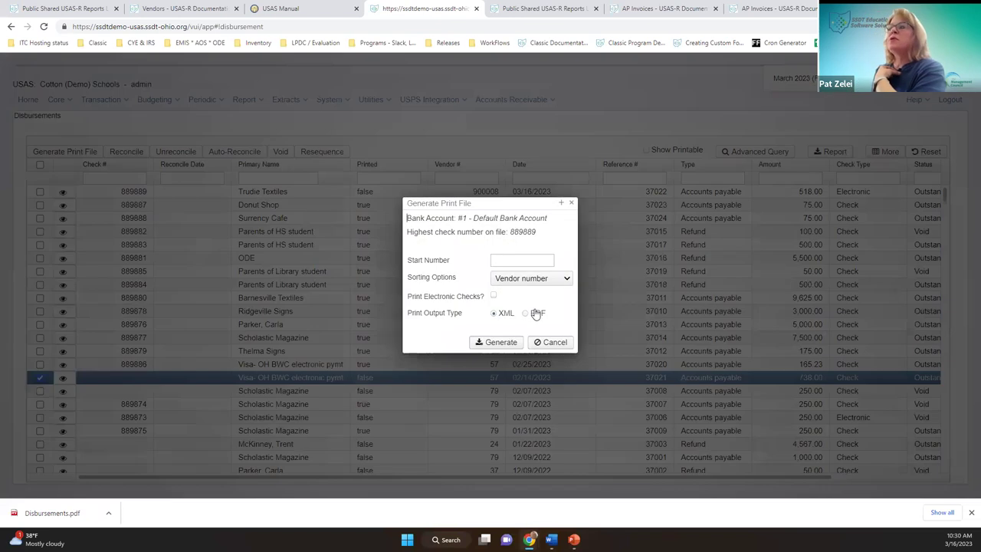
left_click(533, 314)
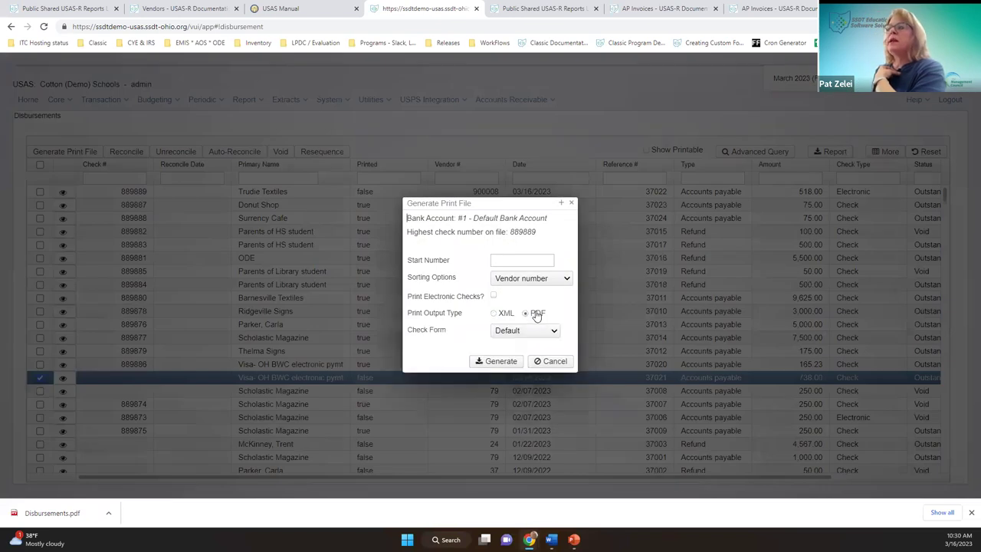
left_click(532, 332)
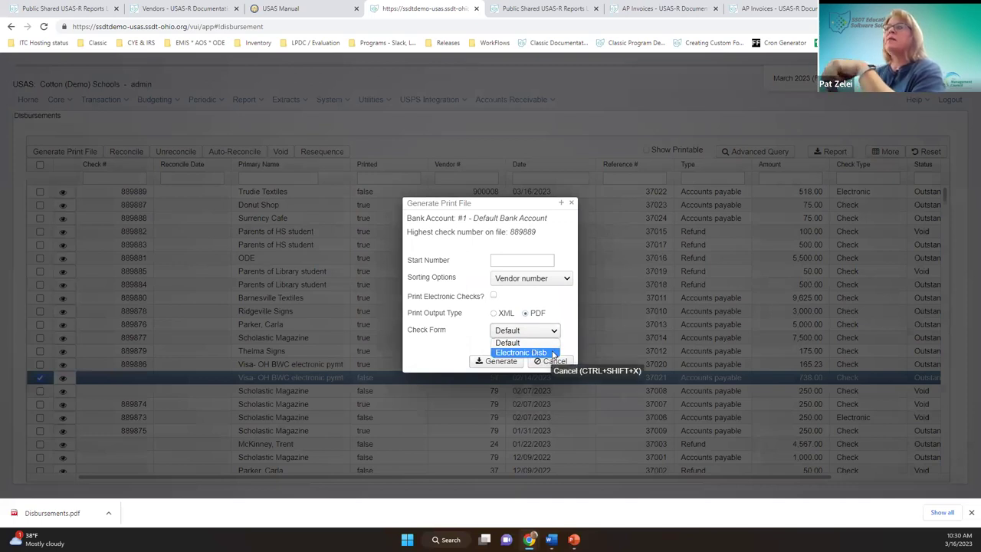
left_click(546, 352)
left_click(499, 362)
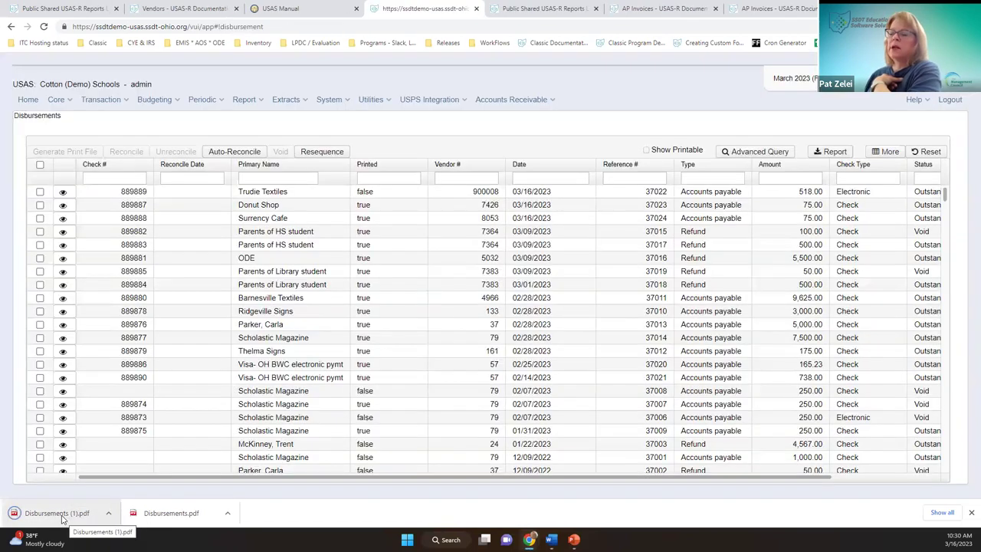
left_click(63, 518)
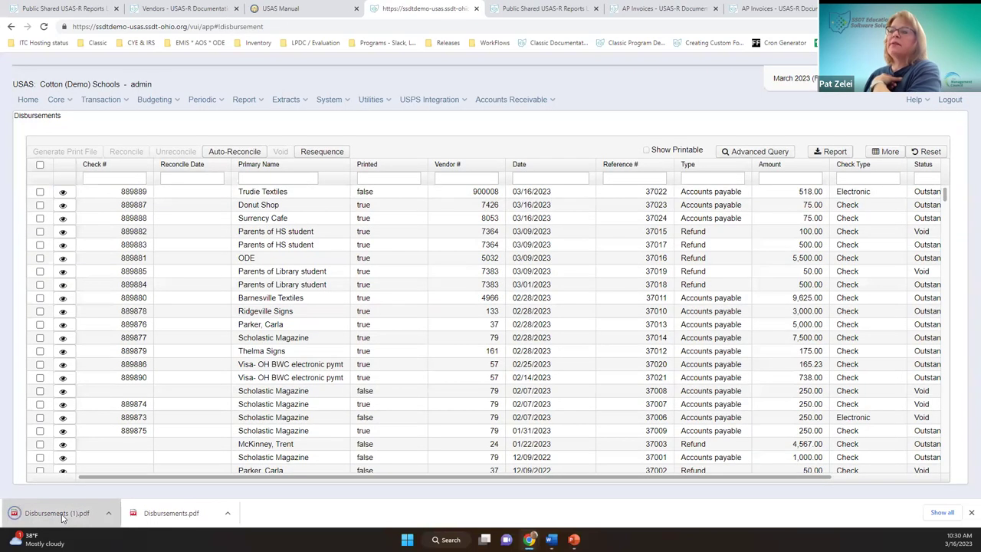
Review Disbursements.pdf and Disbursements (1).pdf, then close both PDF tabs.
left_click(165, 513)
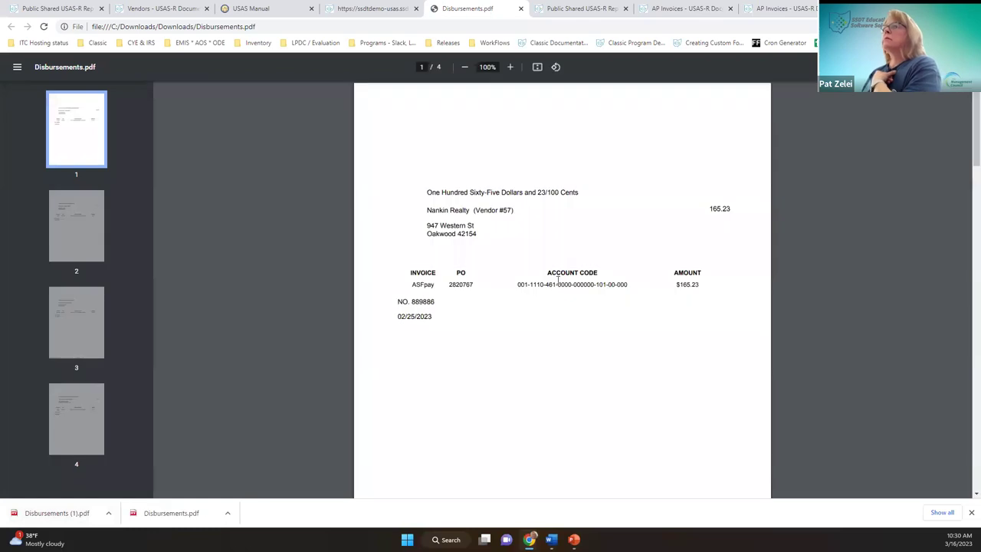
left_click(39, 513)
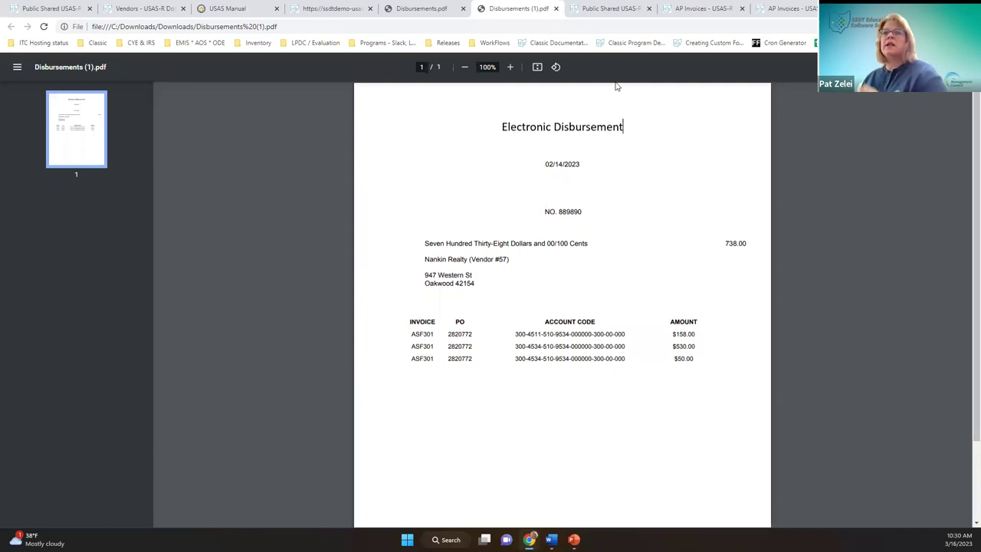
left_click(554, 9)
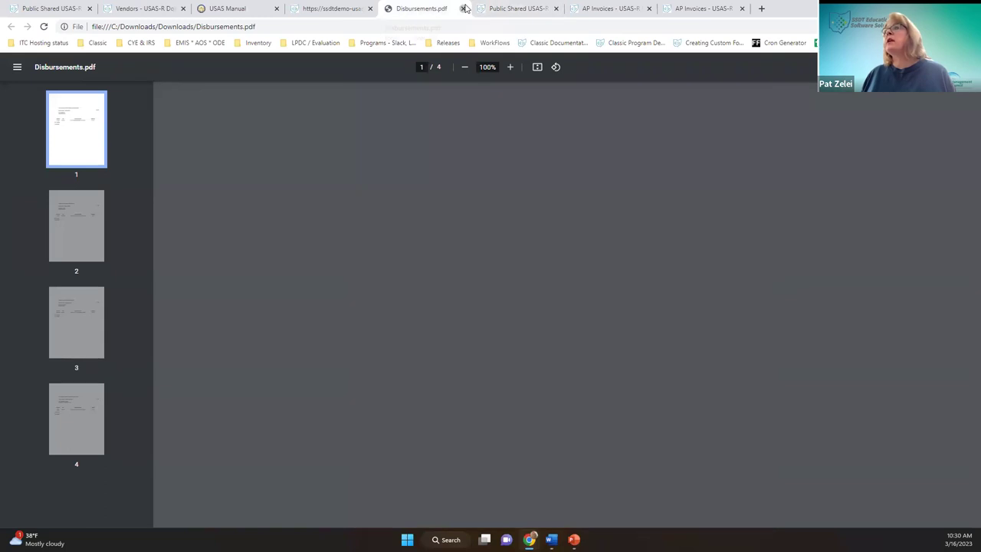
left_click(463, 9)
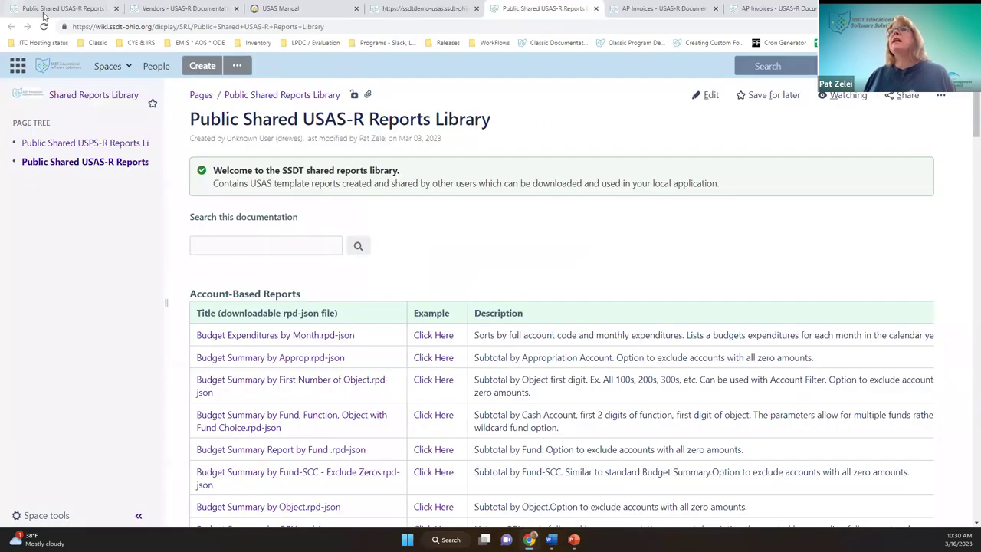
Switch back to the ssdtdemo-usas tab showing the USAS-R Disbursements list.
left_click(406, 7)
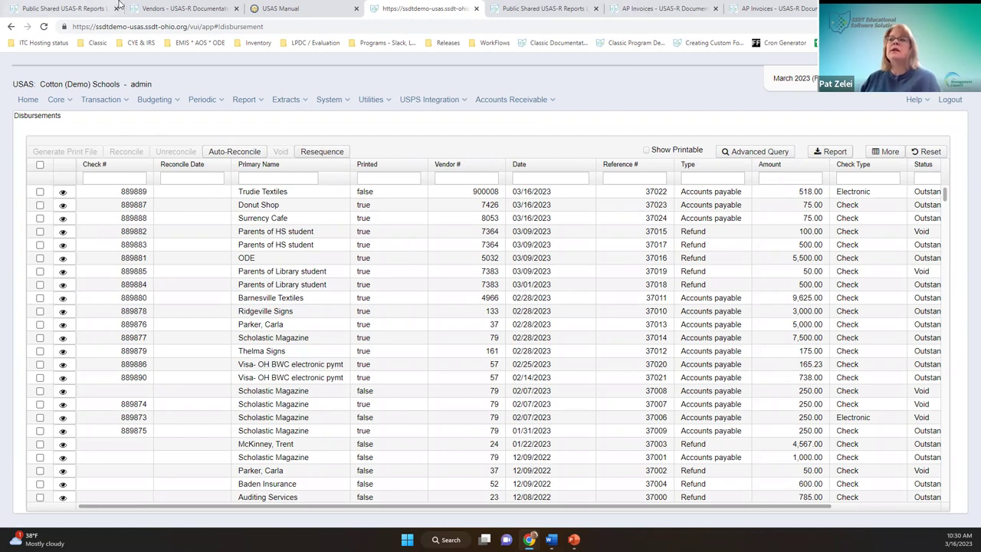
left_click(105, 101)
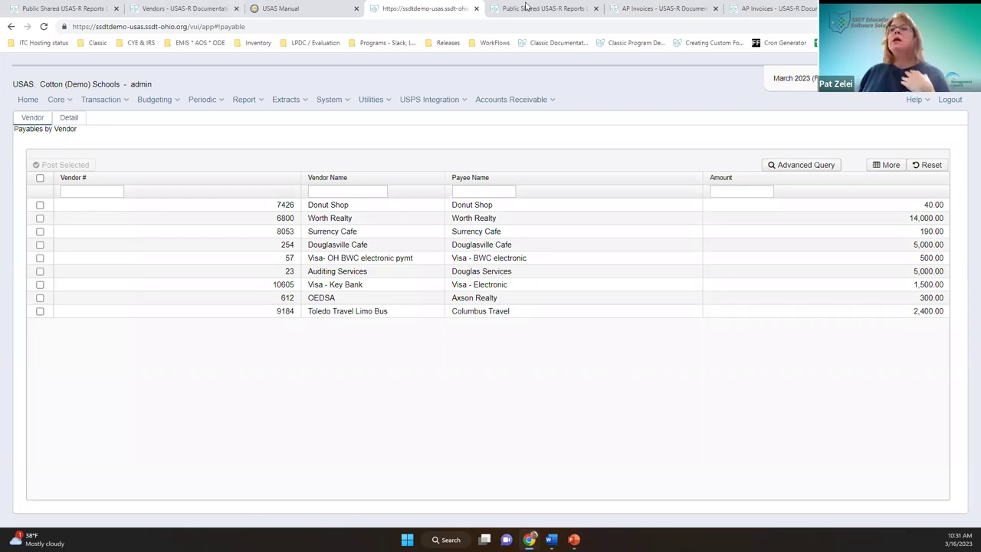
left_click(111, 100)
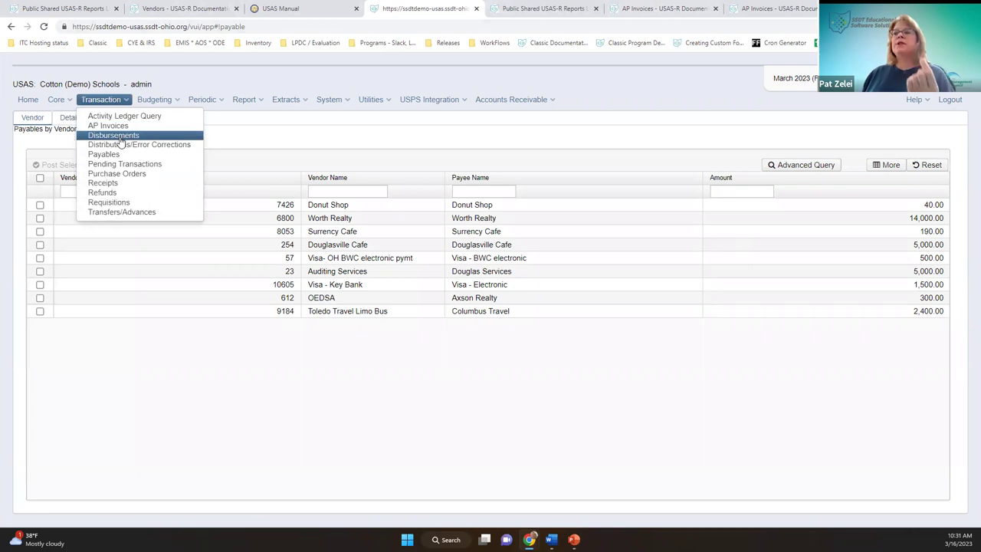
left_click(119, 135)
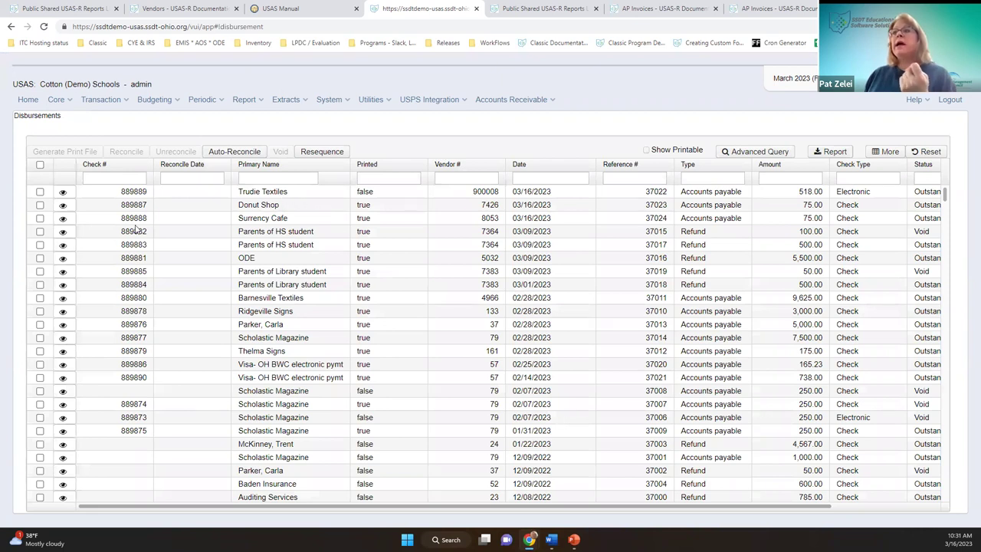
Select Trudie Textiles disbursement 889889 and bring up the Void Disbursements dialog.
left_click(40, 192)
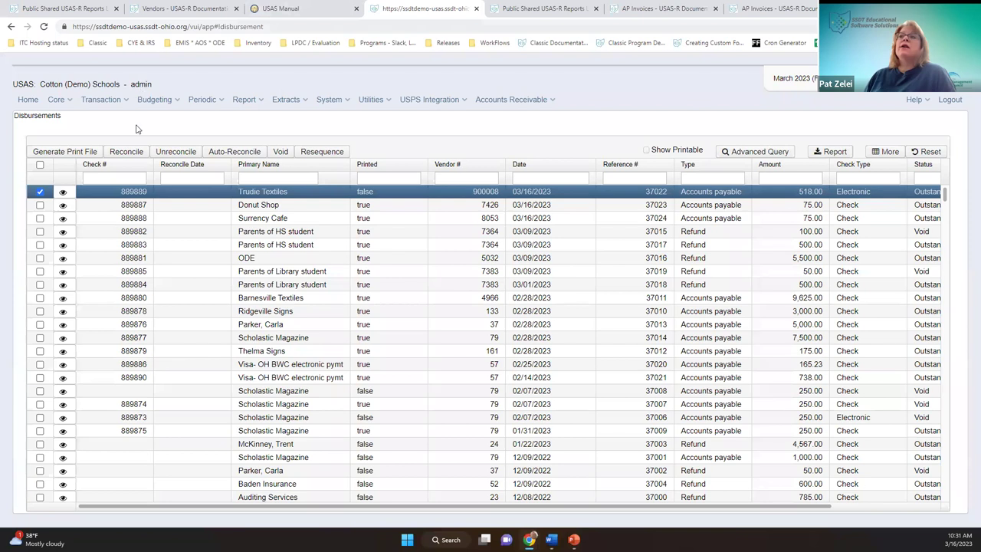
left_click(282, 153)
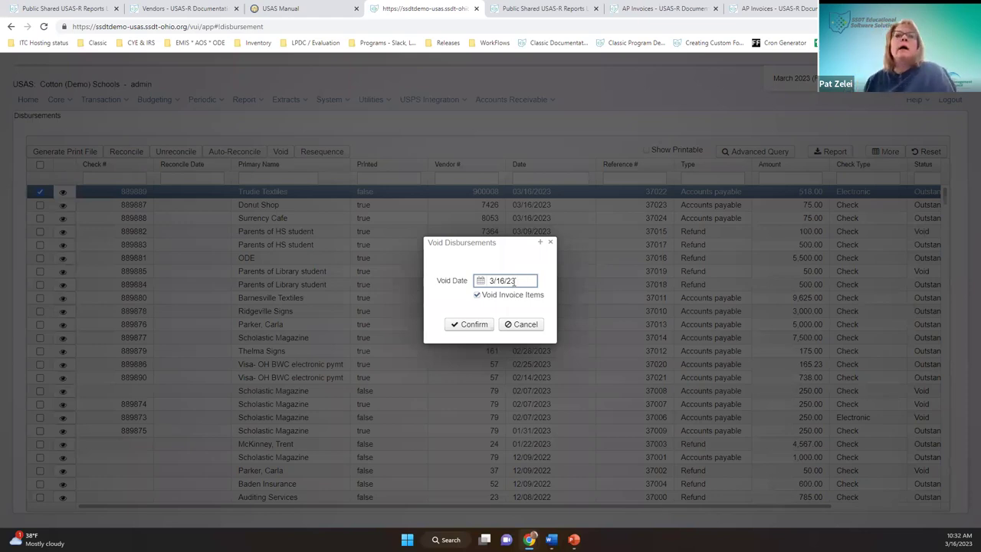
Void disbursement 889889 with Void Invoice Items unchecked, then go to Payables.
left_click(477, 296)
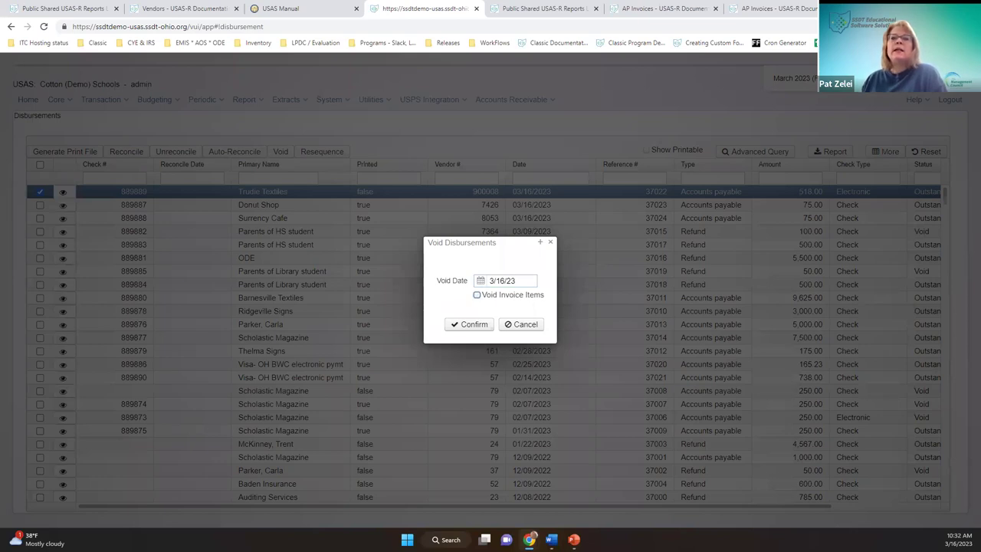
left_click(477, 295)
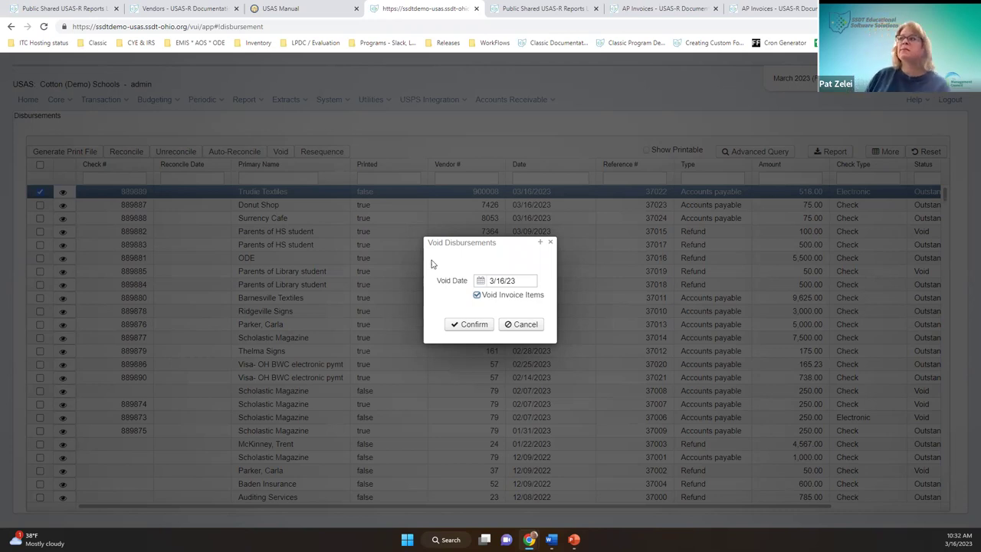
left_click(476, 295)
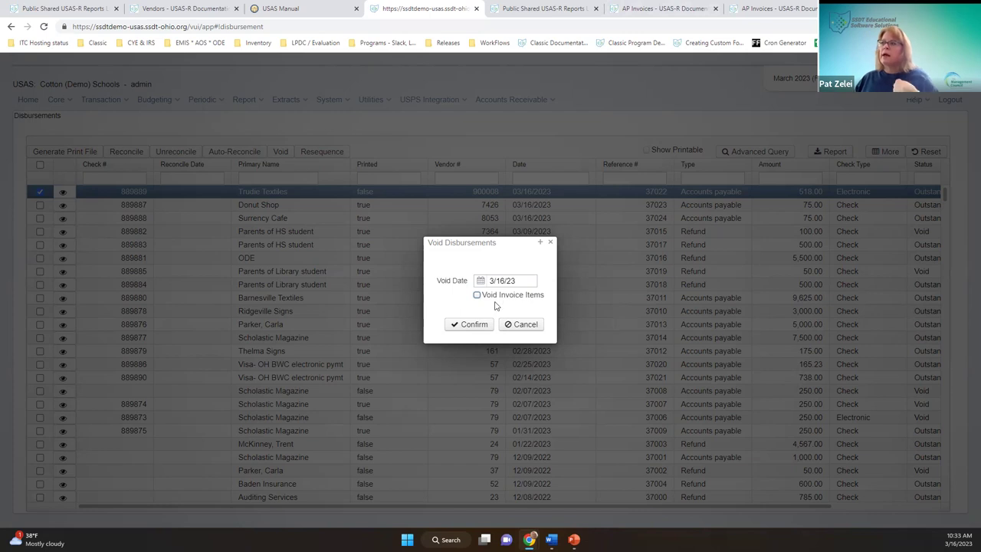
left_click(483, 330)
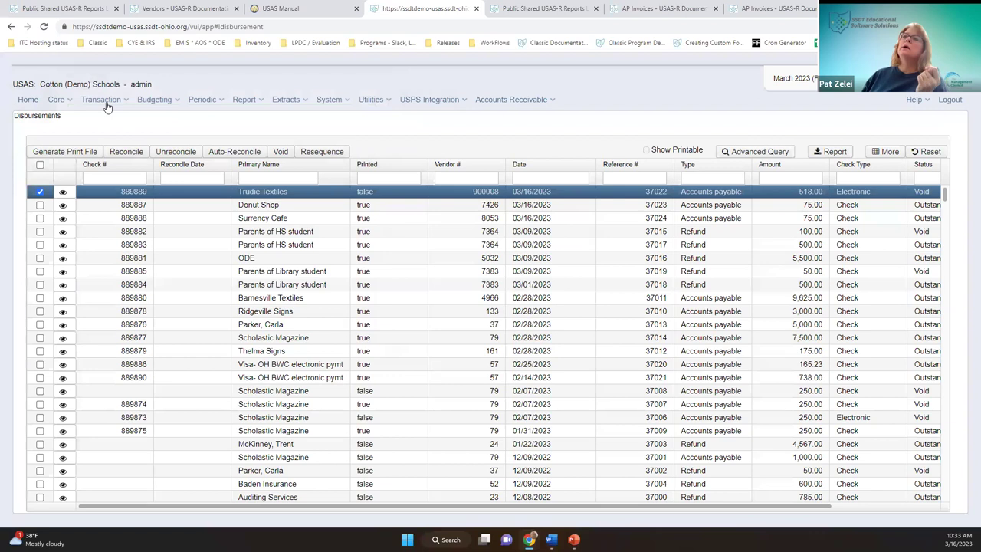
left_click(107, 106)
left_click(104, 155)
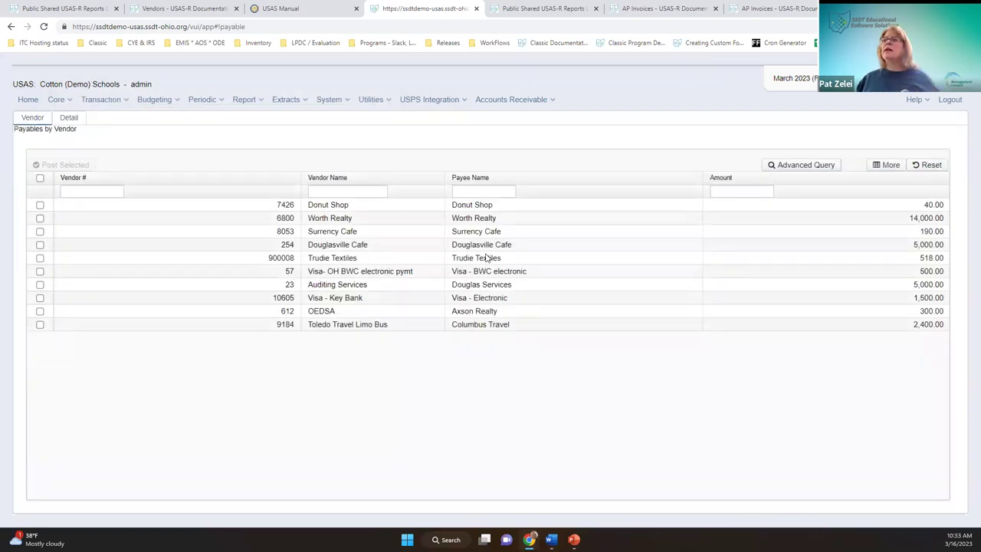
Copy Trudie Textiles' invoice number Inv-0098877 from the Payables detail view.
left_click(41, 259)
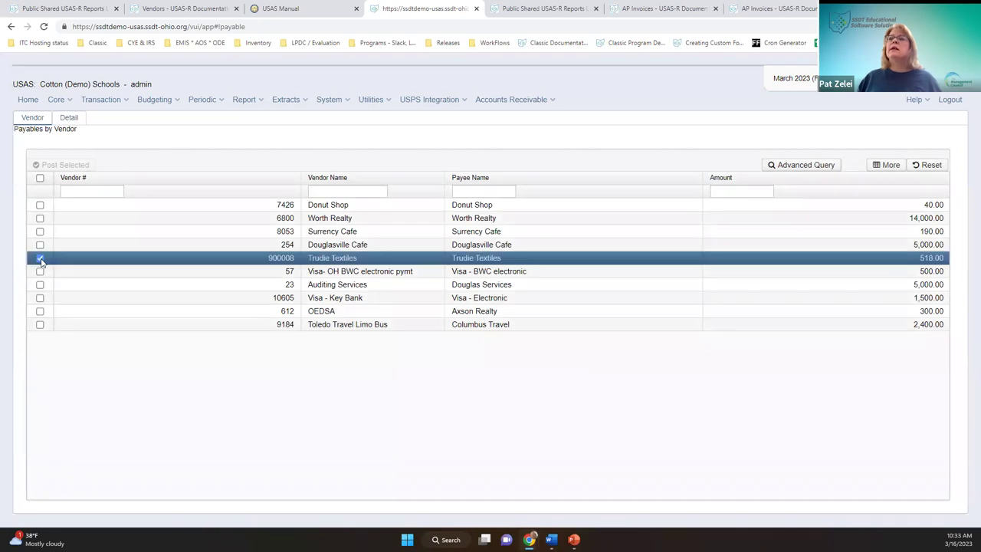
left_click(69, 118)
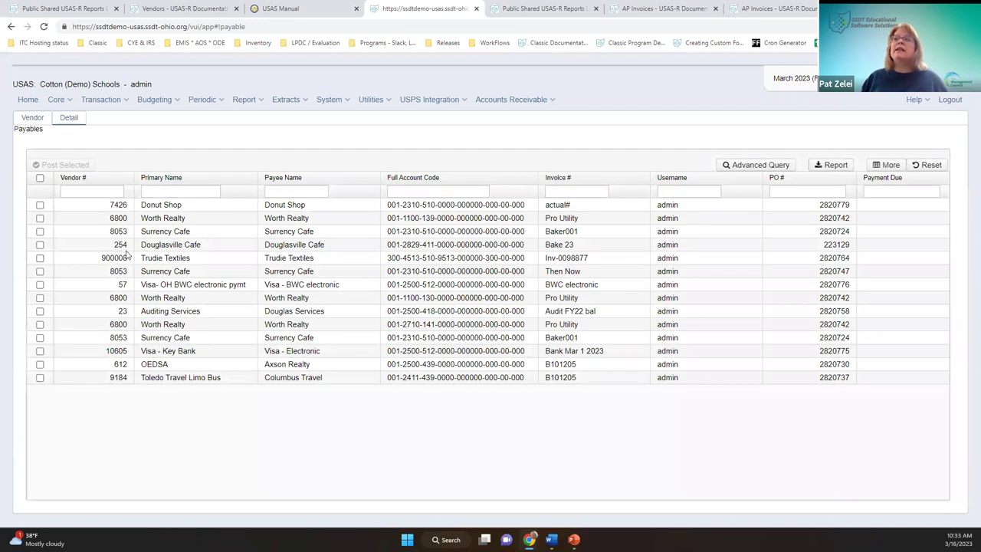
left_click(568, 259)
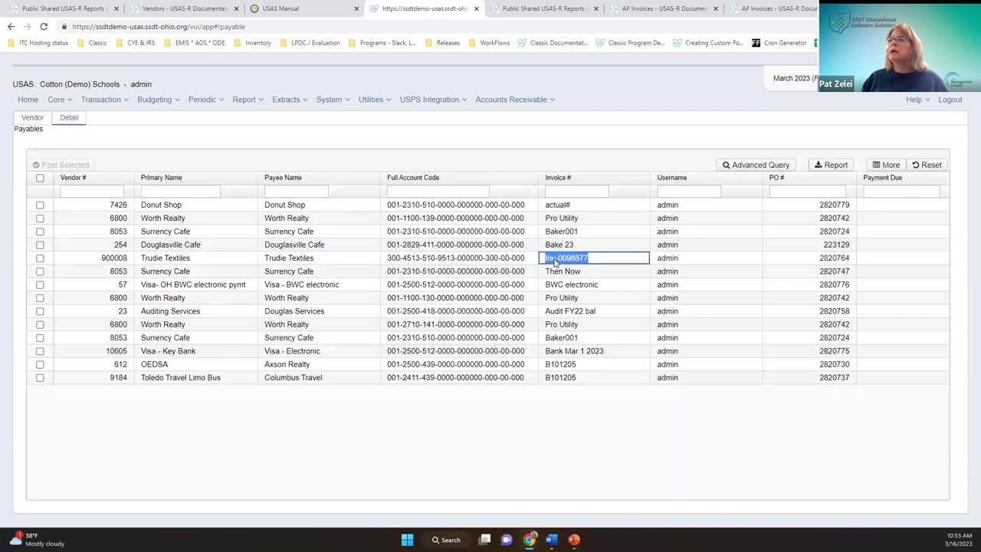
right_click(551, 265)
left_click(570, 264)
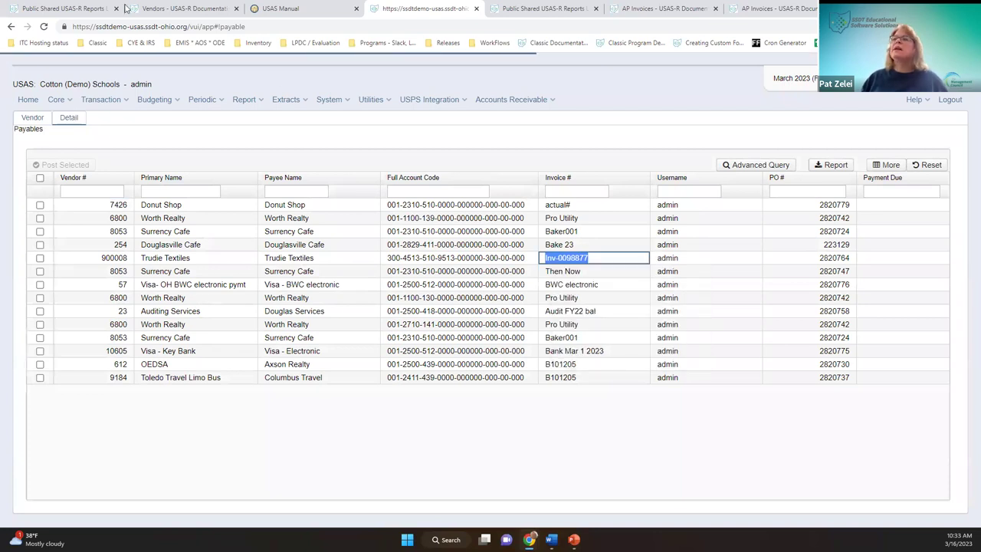
Go to the AP Invoices list and focus its Invoice # filter.
left_click(101, 99)
left_click(109, 127)
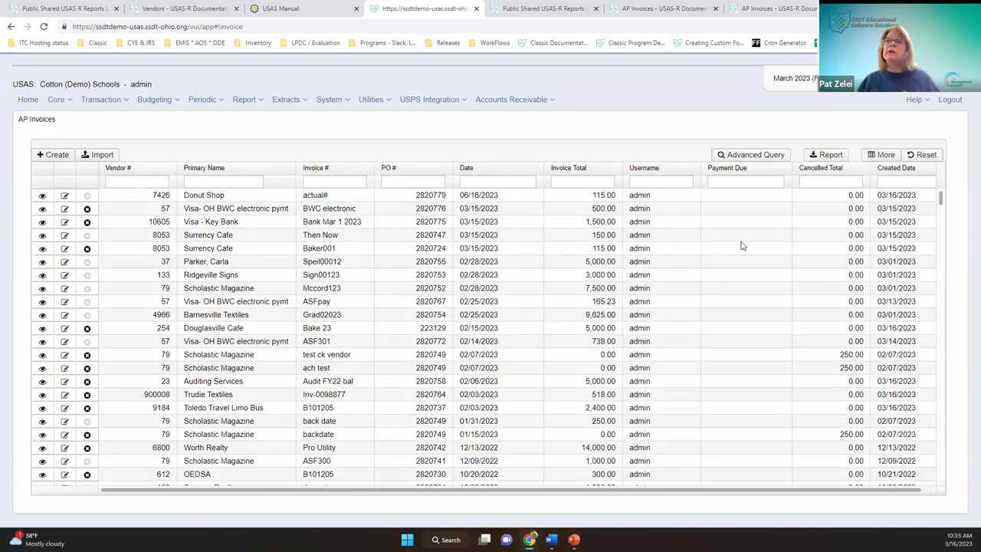
left_click(345, 183)
Filter to invoice Inv-0098877 and save its item amount as 618 instead of 518.00.
right_click(344, 183)
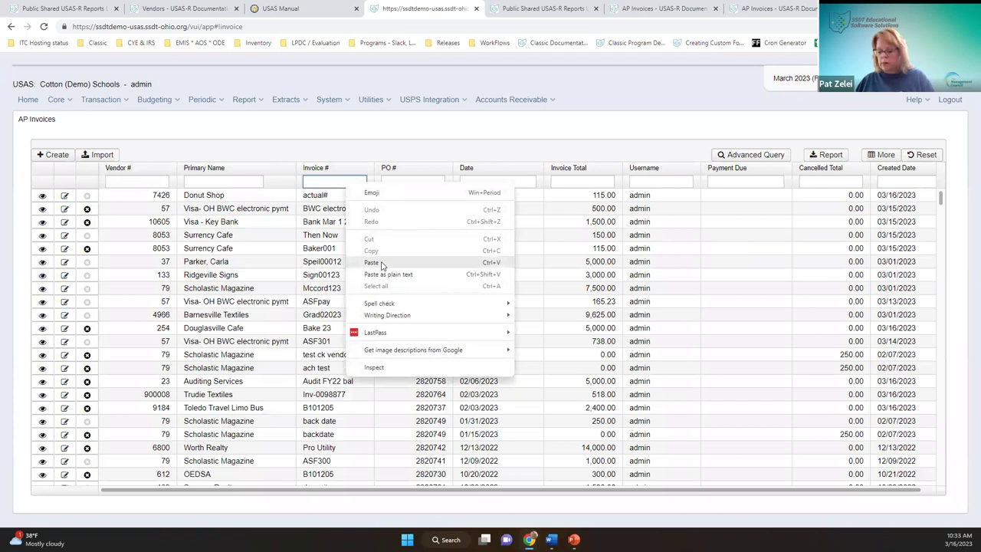
left_click(376, 262)
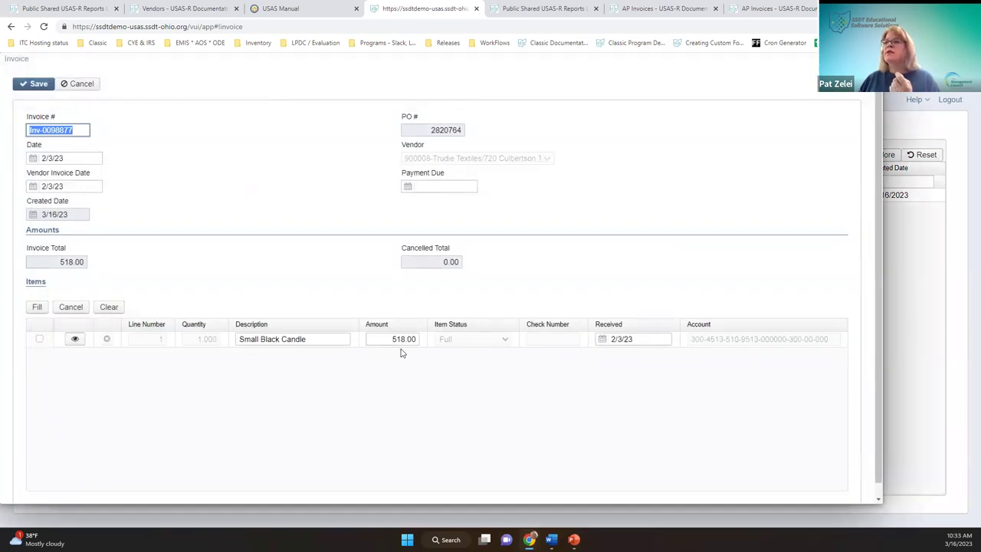
left_click(413, 339)
type("610")
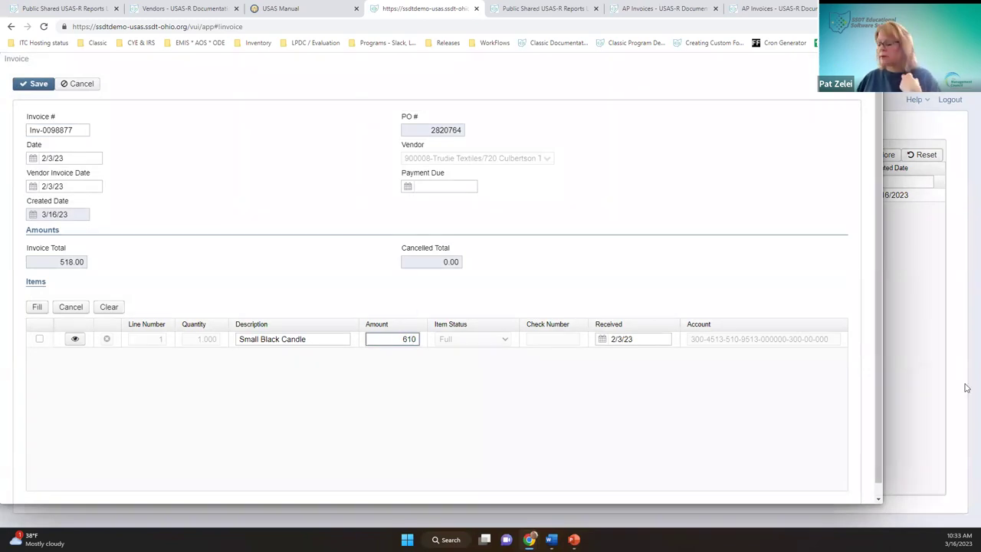
key("BackSpace")
type("8")
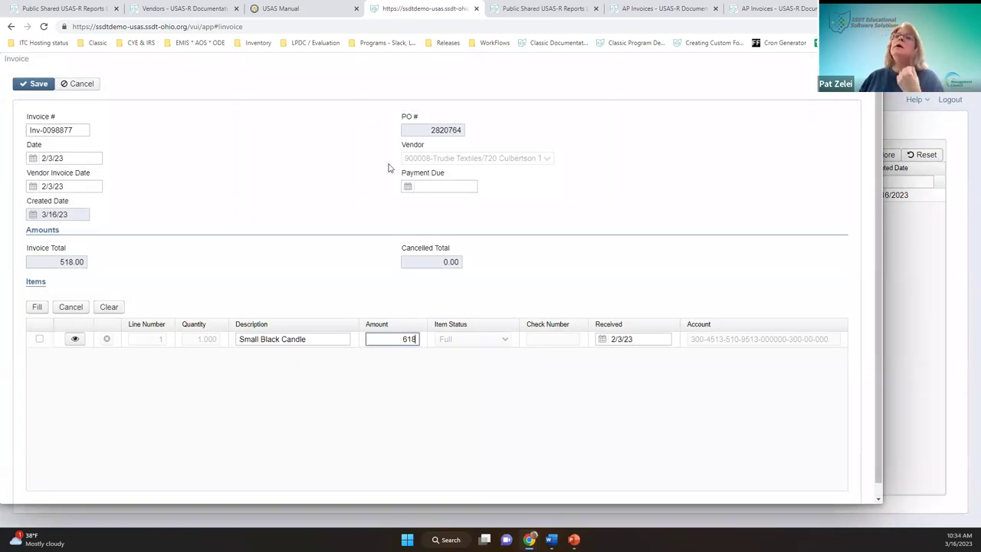
left_click(37, 84)
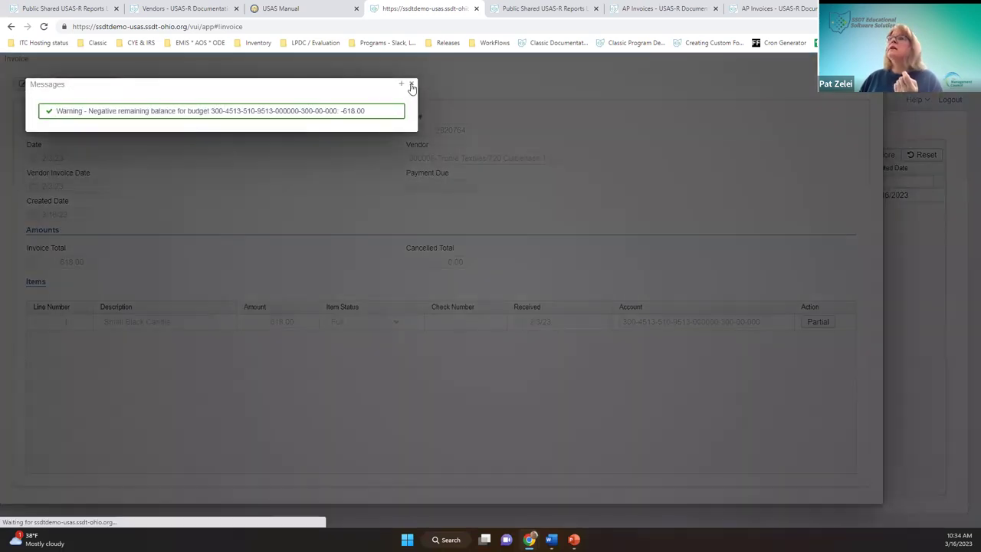
left_click(412, 84)
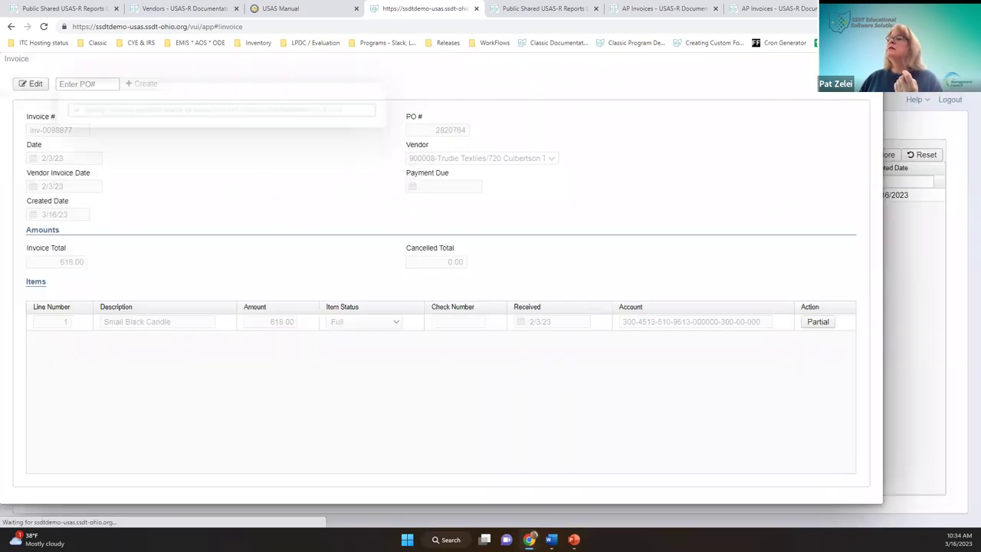
key("Escape")
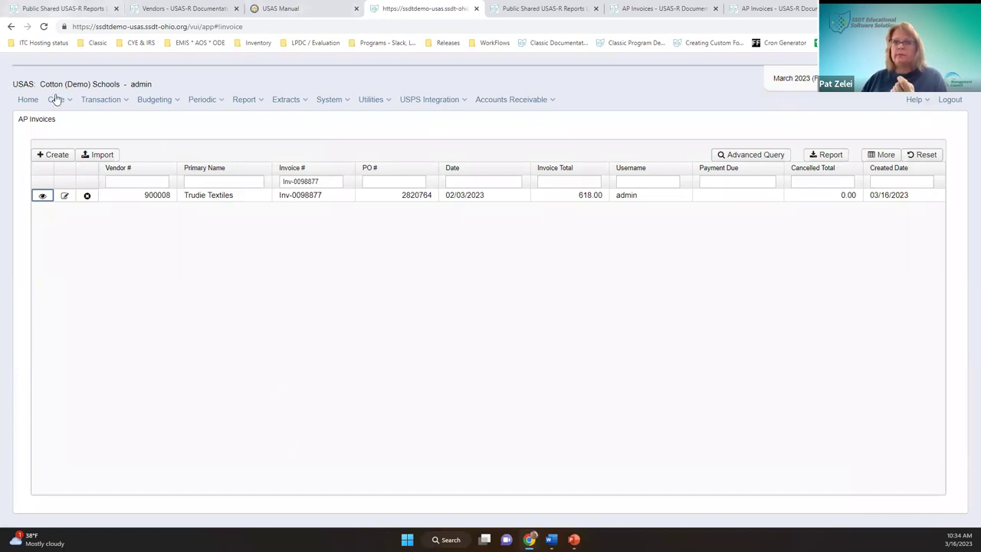
Reopen Disbursements, start a void on Trudie Textiles 889889, then cancel it and uncheck the row.
left_click(105, 99)
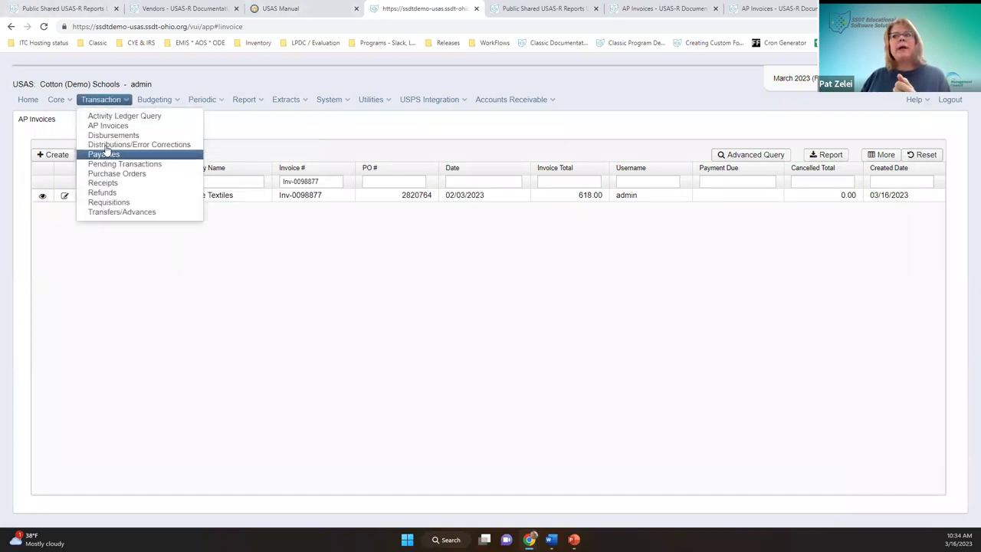
left_click(106, 137)
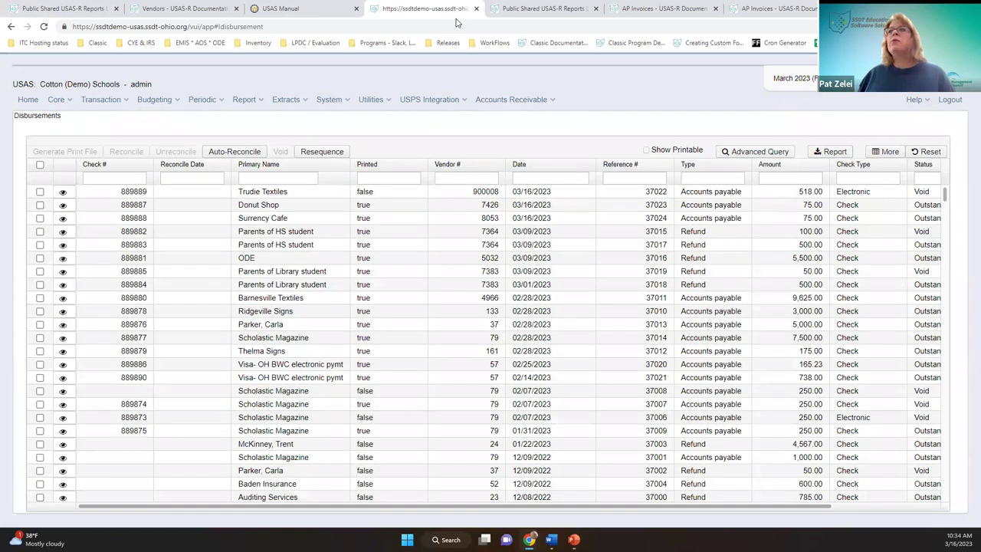
left_click(40, 192)
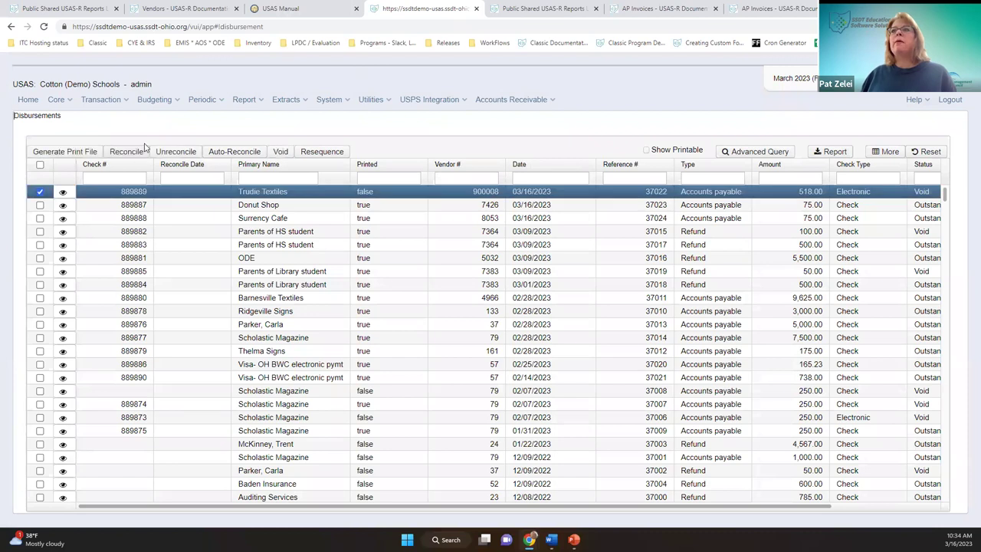
left_click(281, 151)
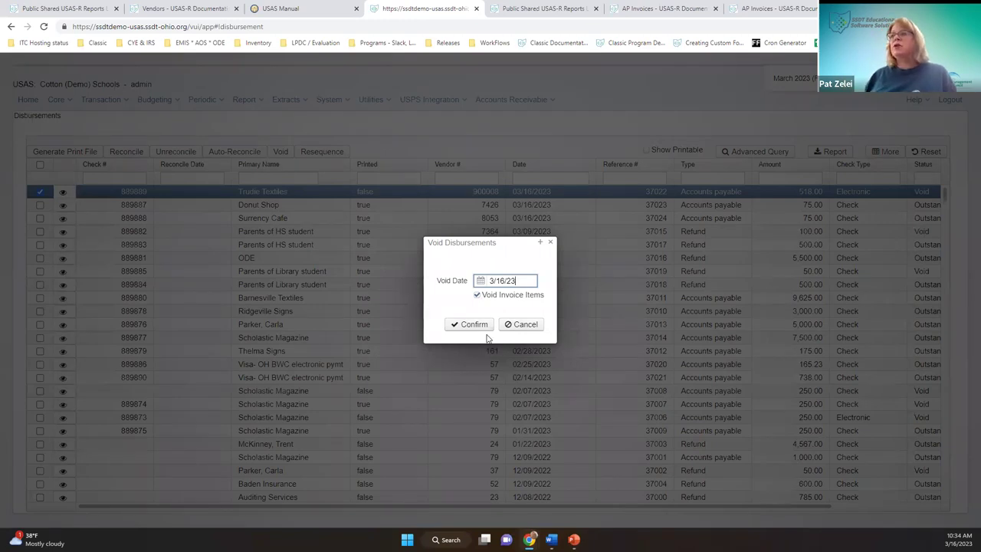
left_click(550, 242)
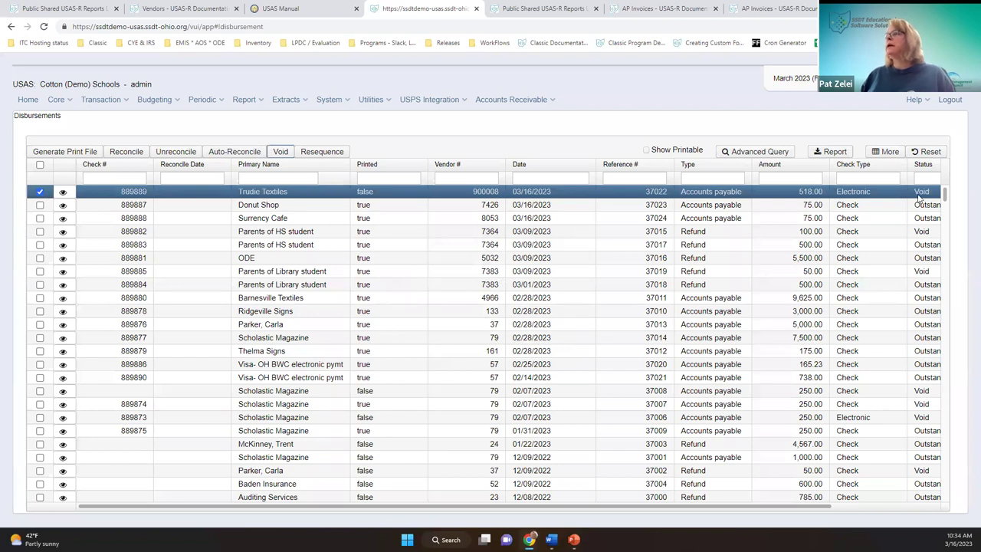
left_click(40, 191)
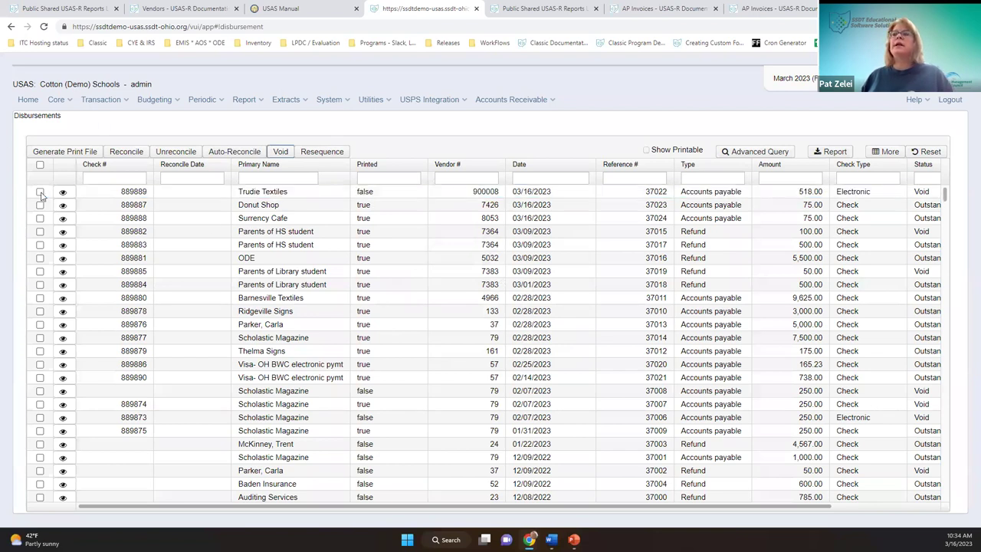
Change the void date of Trudie Textiles check 889889 from 3/16/23 to 3/15/23.
left_click(62, 192)
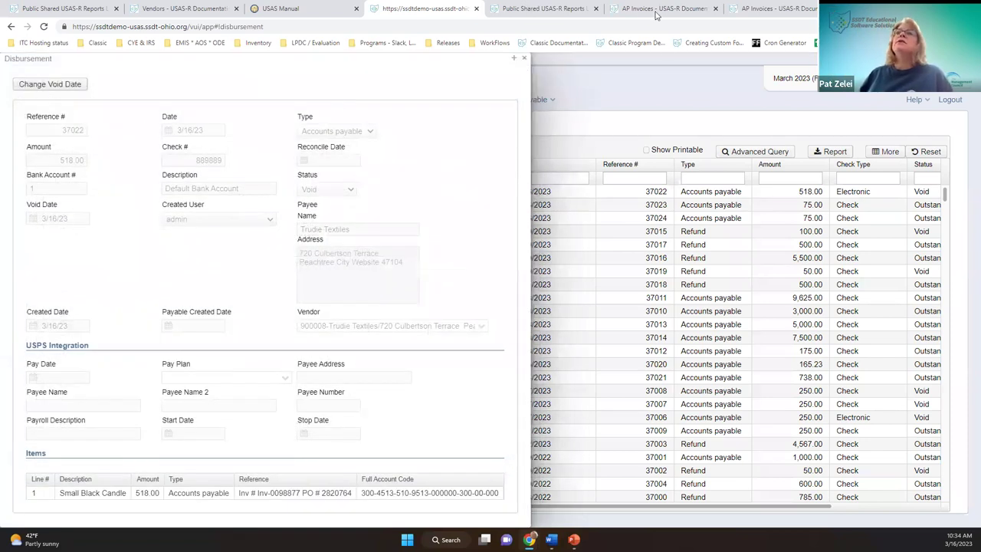
left_click(524, 59)
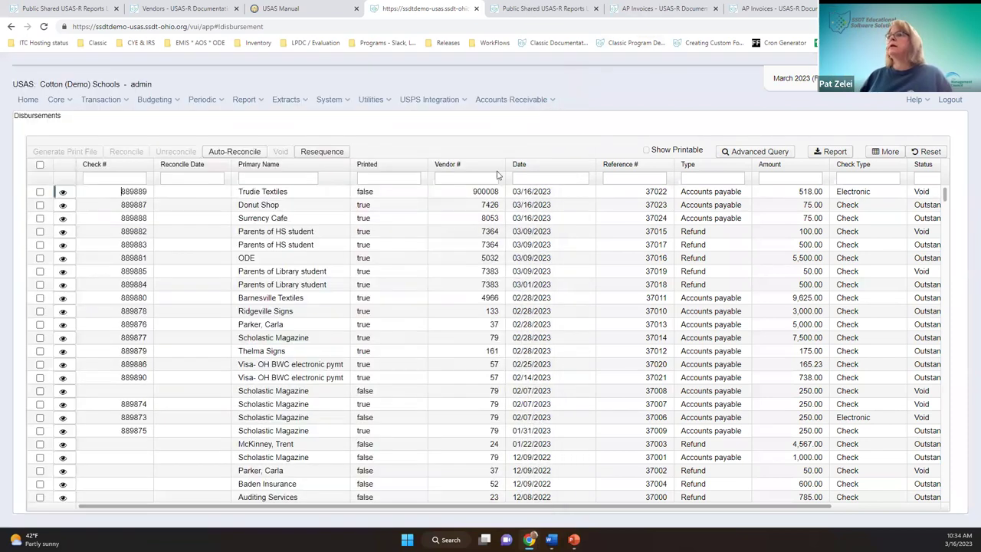
left_click(63, 192)
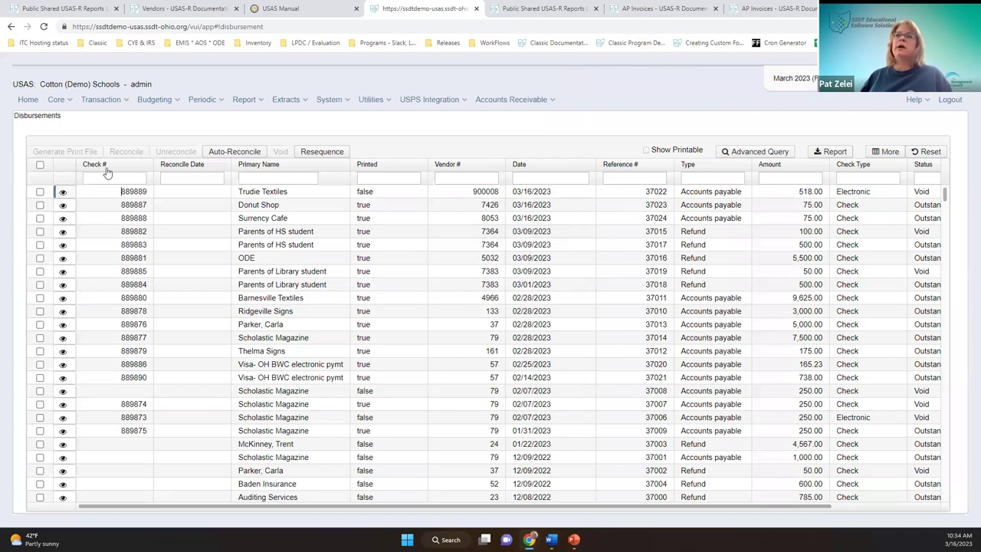
left_click(42, 84)
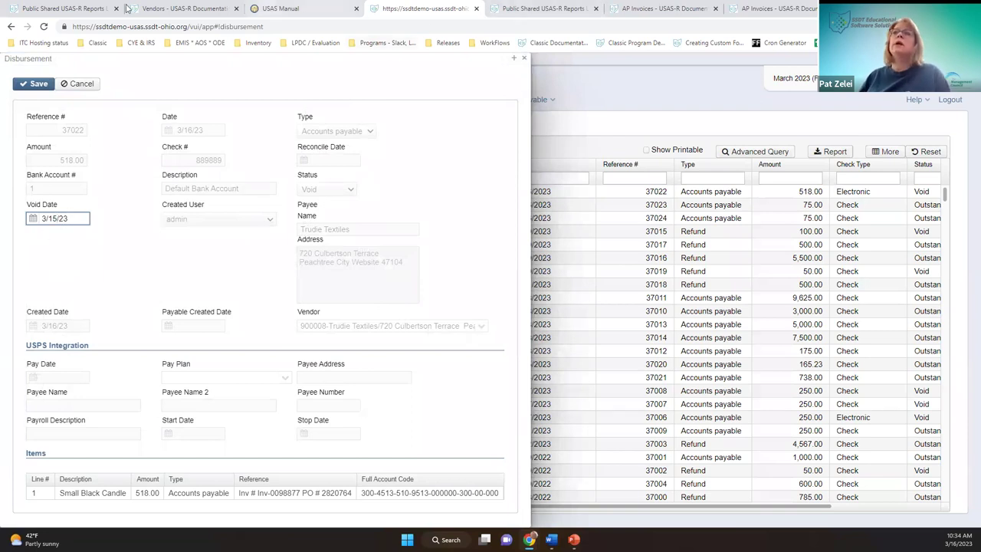
left_click(58, 169)
key("Return")
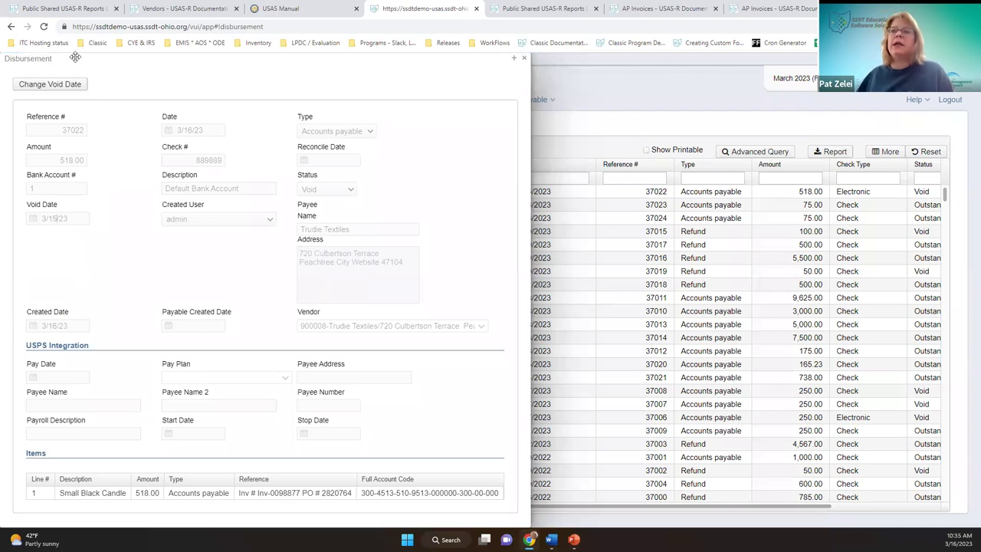
left_click(524, 59)
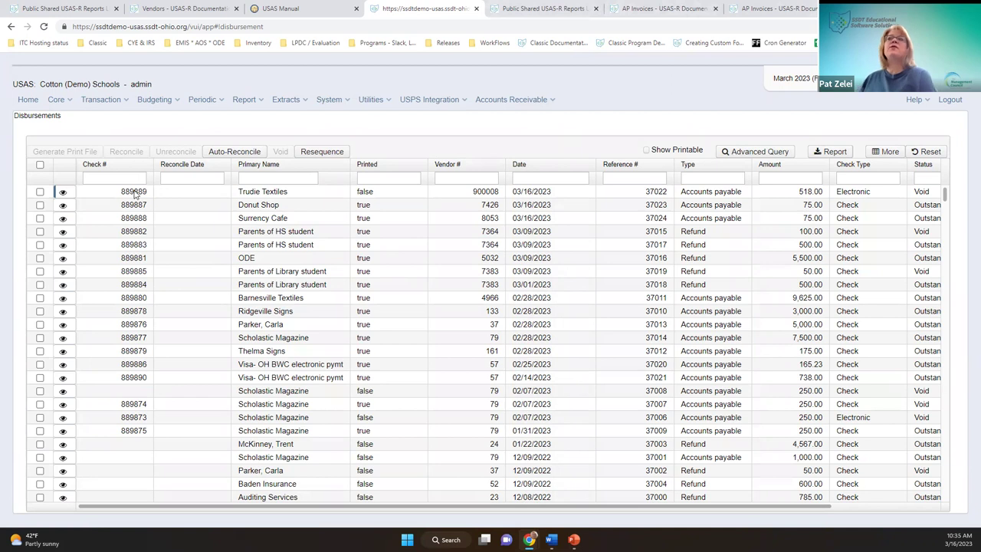
right_click(7, 179)
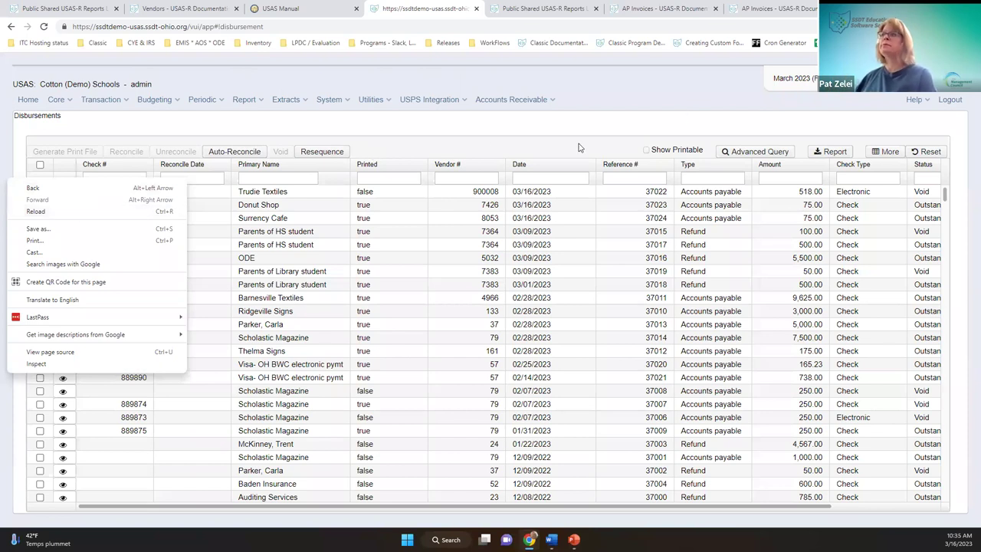
Select Trudie Textiles, Donut Shop, Surrency Cafe and the HS student refund, then dismiss the Reconcile prompt.
key("Escape")
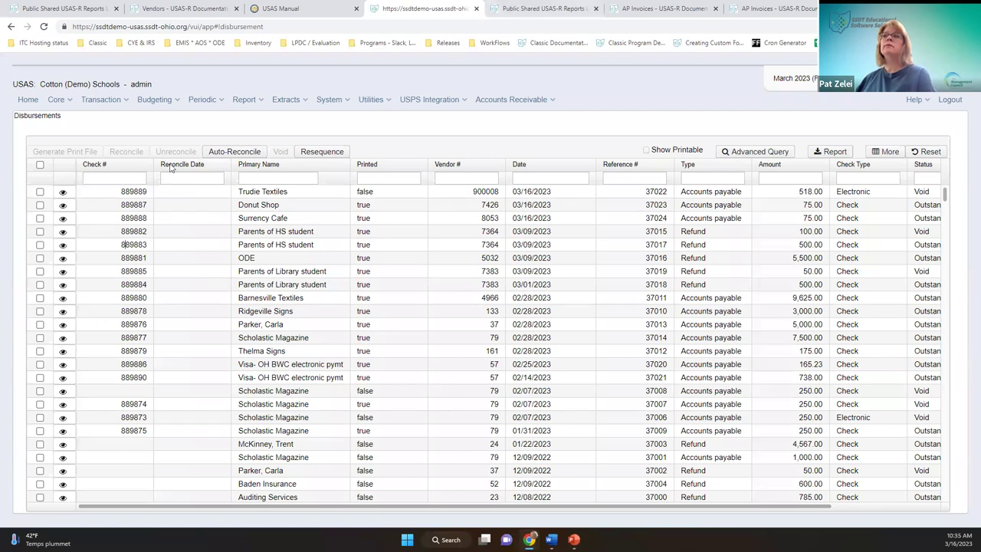
left_click(40, 191)
left_click(40, 204)
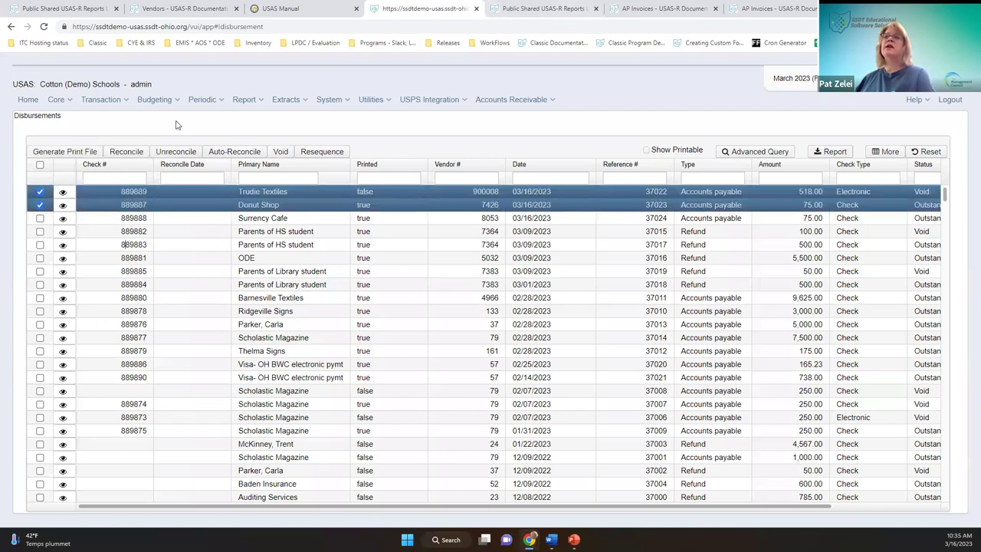
left_click(40, 191)
left_click(39, 204)
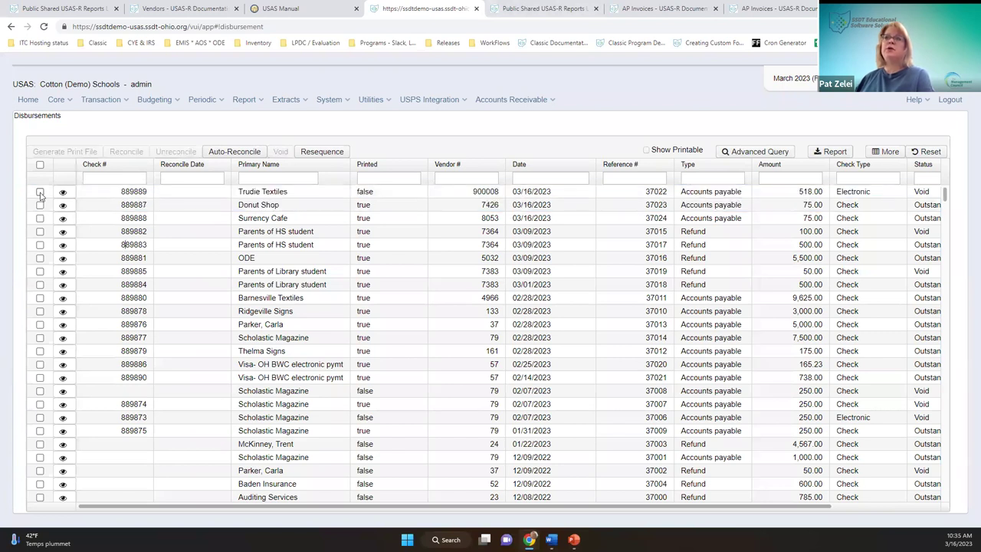
left_click(40, 192)
left_click(40, 205)
left_click(39, 217)
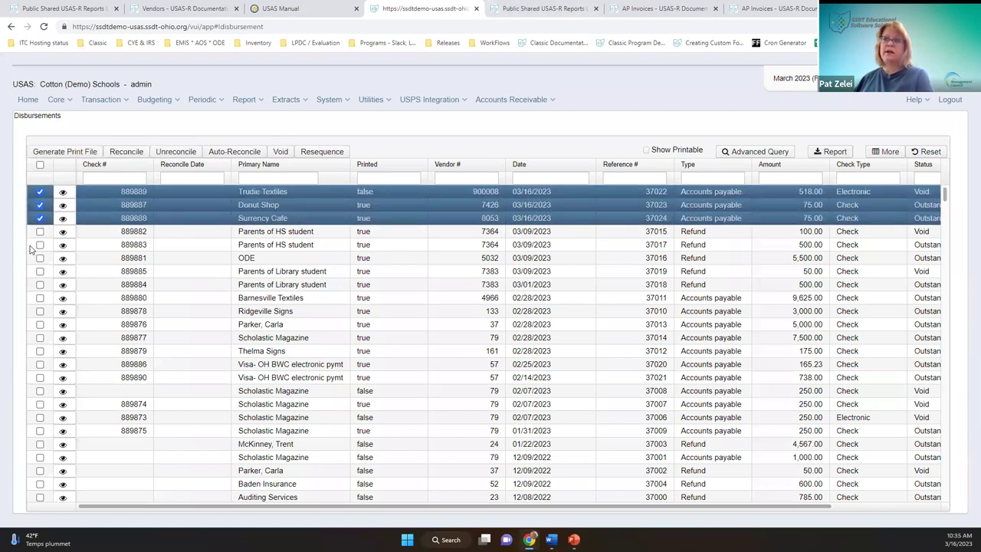
left_click(40, 232)
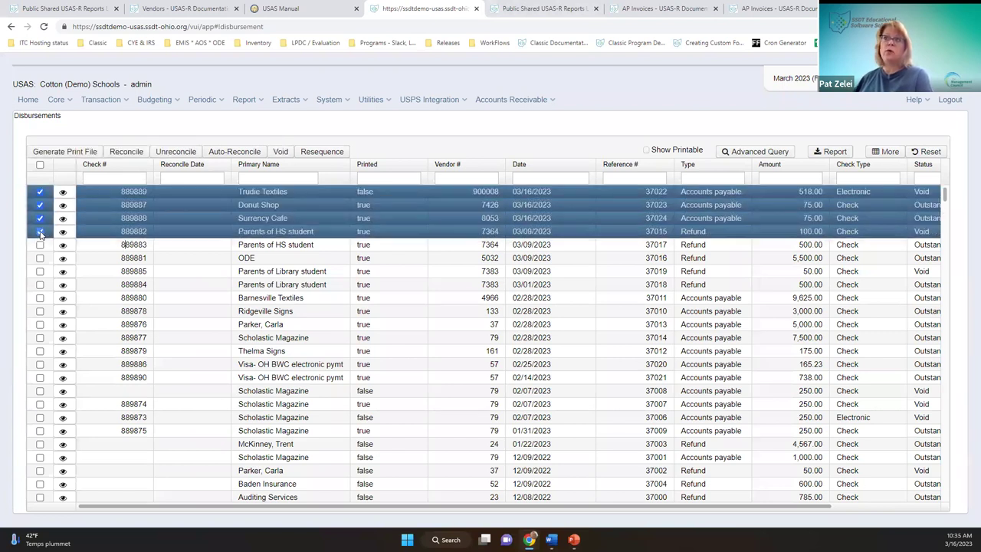
left_click(119, 153)
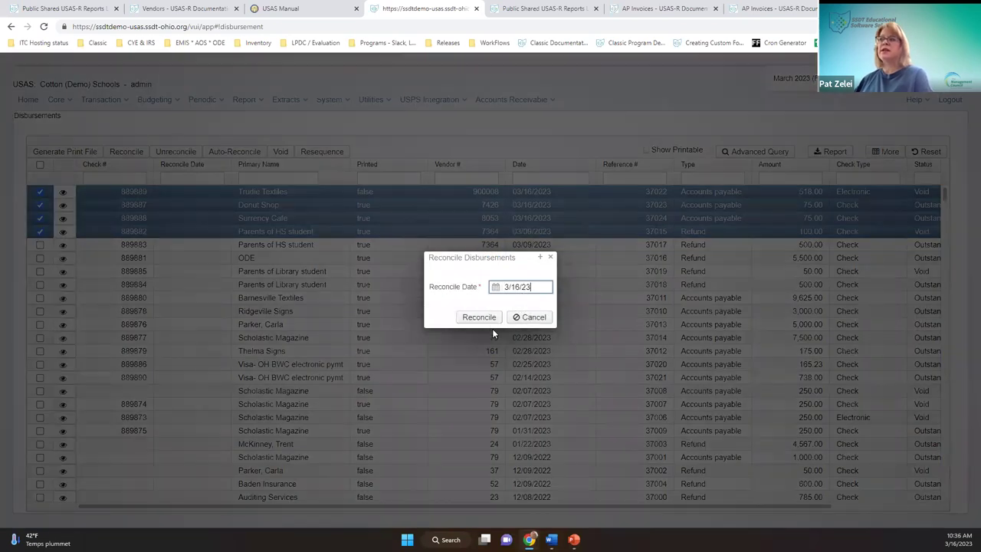
left_click(550, 257)
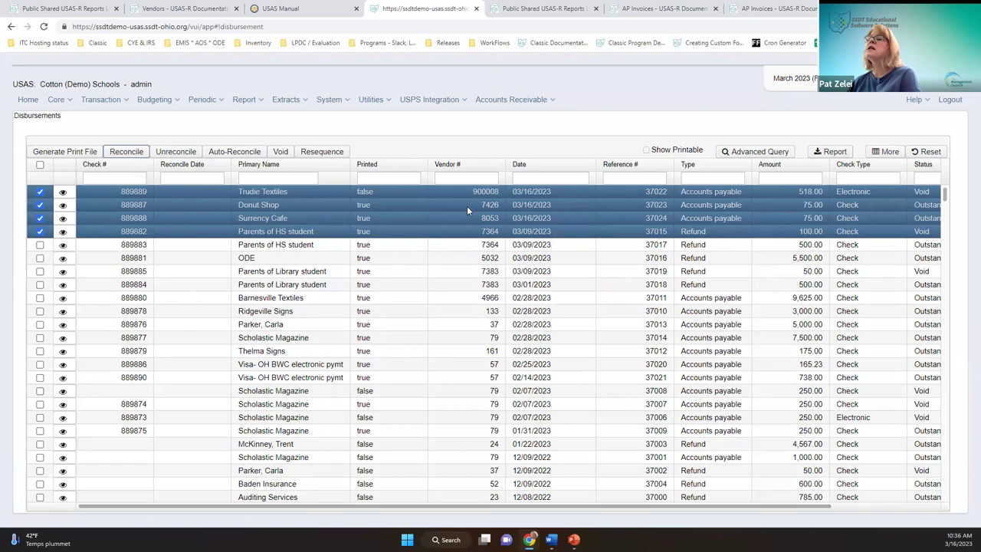
Leave only Donut Shop check 889887 selected and start reconciling it.
right_click(539, 217)
left_click(37, 220)
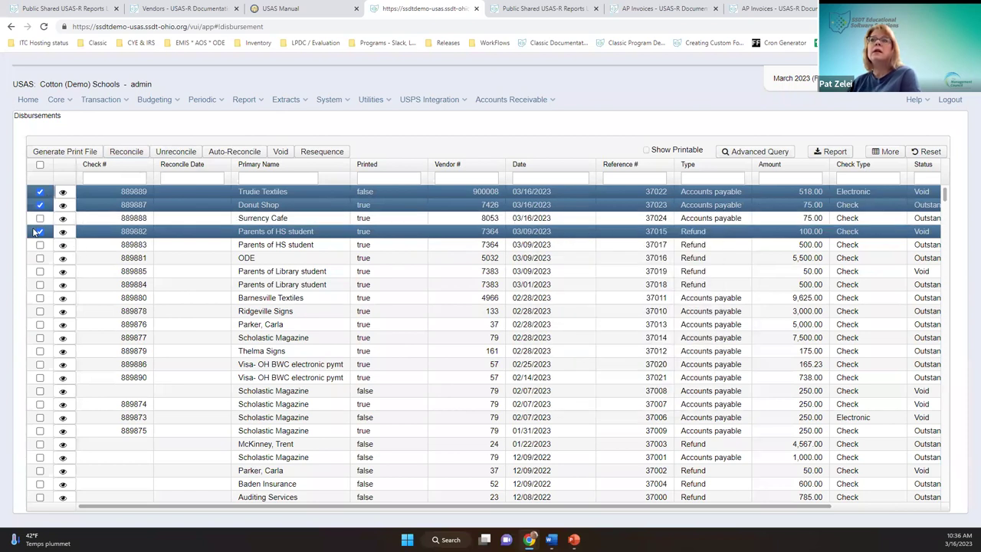
left_click(40, 231)
left_click(40, 192)
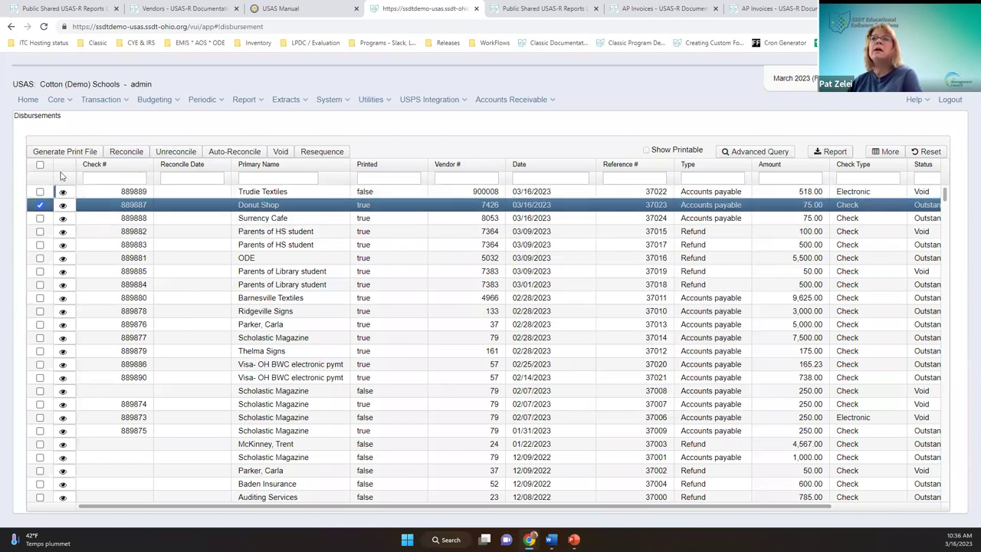
left_click(126, 150)
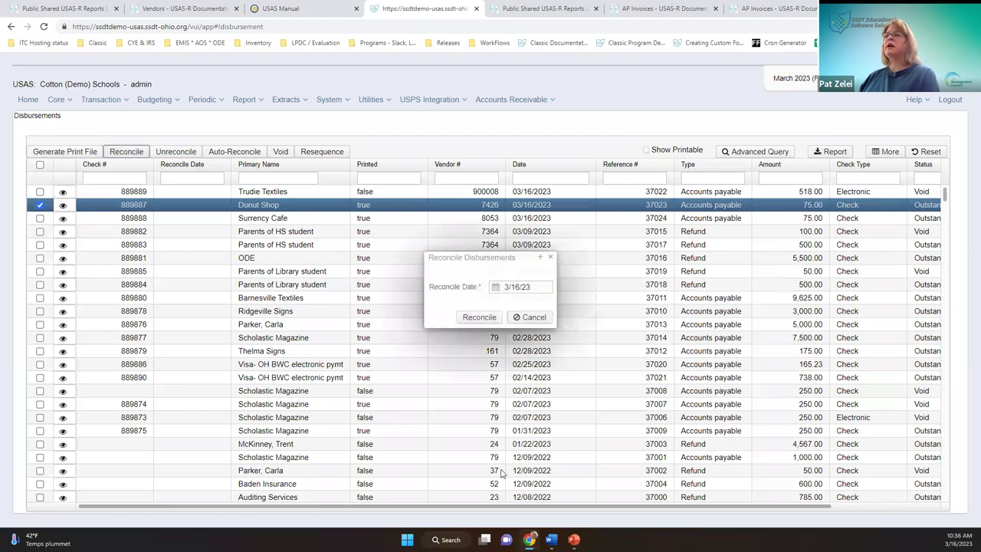
Try reconciling Donut Shop check 889887 on 03/15/2023, dismiss the earlier-date error, and deselect it.
left_click_drag(522, 286, 515, 287)
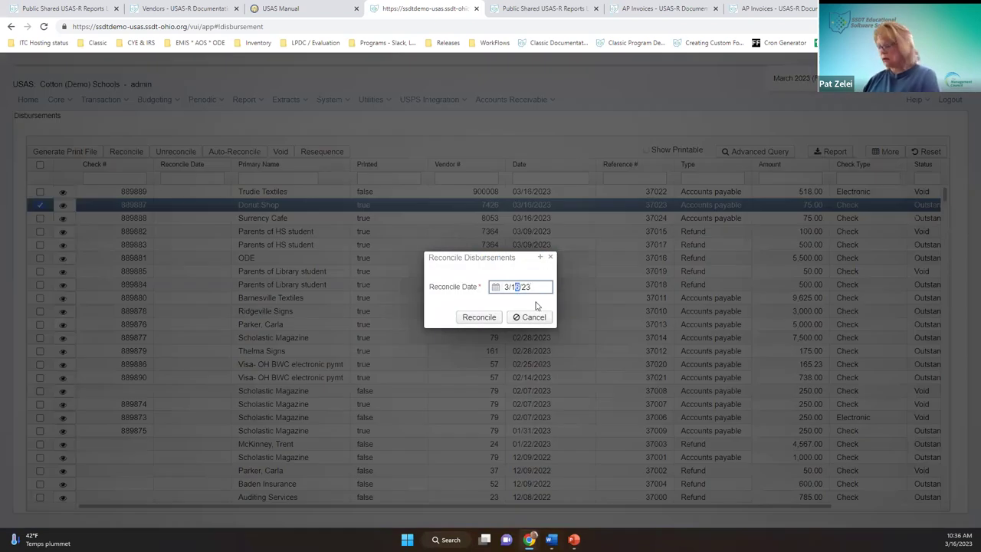
left_click(476, 317)
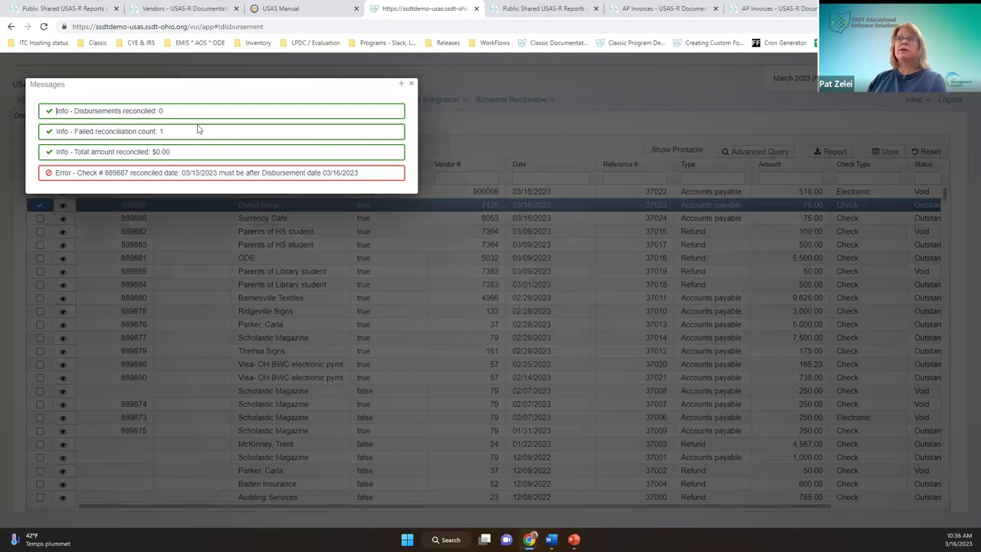
left_click(411, 85)
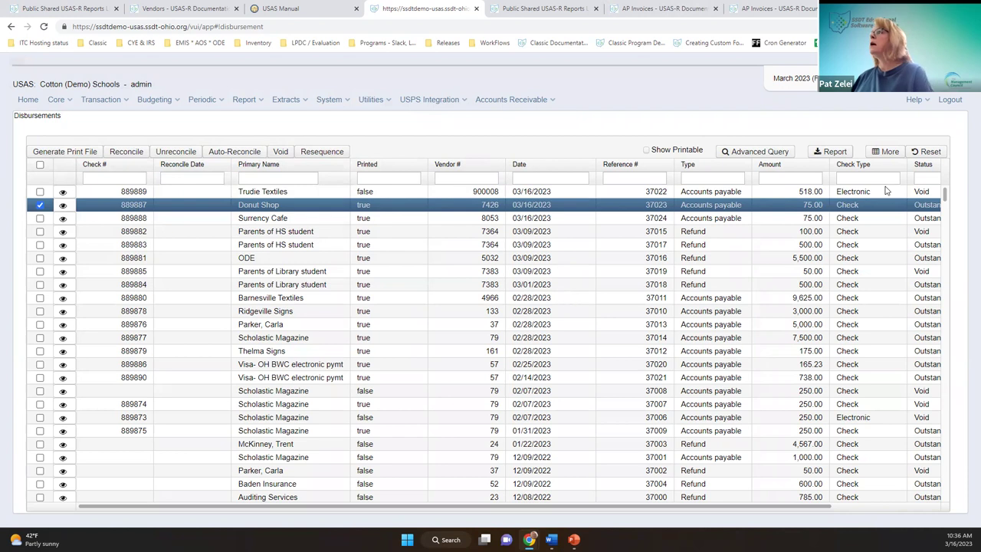
scroll(843, 352, "down", 4)
scroll(846, 368, "up", 4)
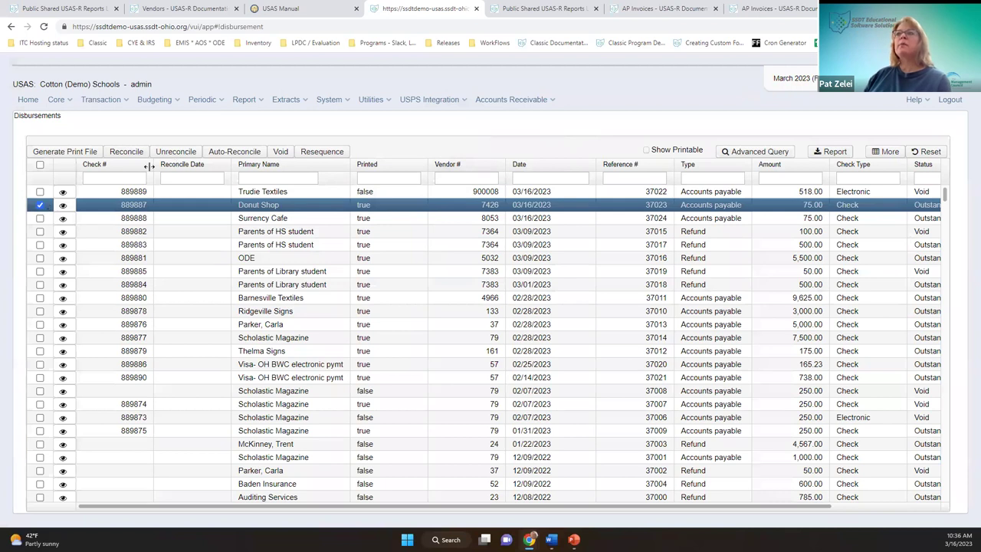
left_click(181, 155)
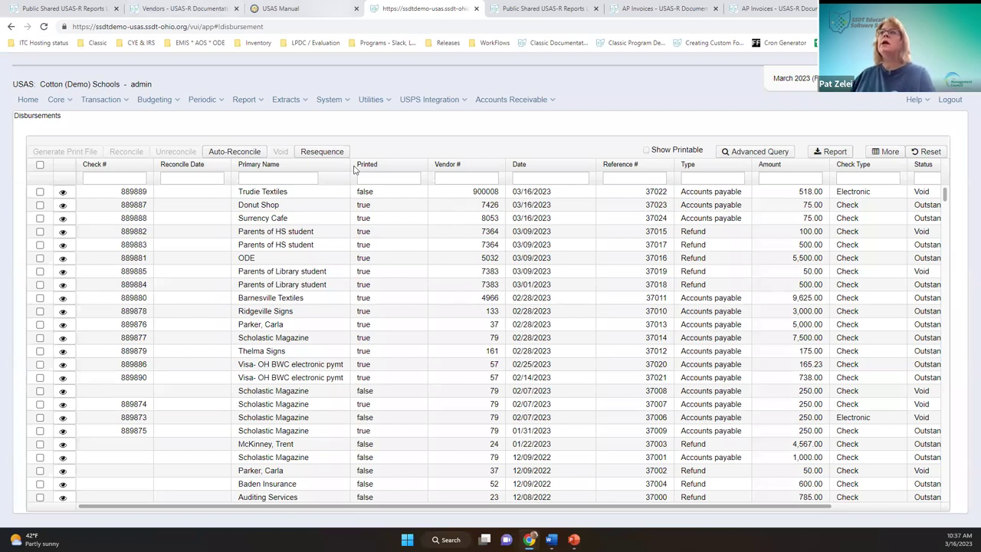
Cancel the Auto-Reconcile bank file upload, check three disbursements, and switch to the USAS Overview presentation.
left_click(246, 154)
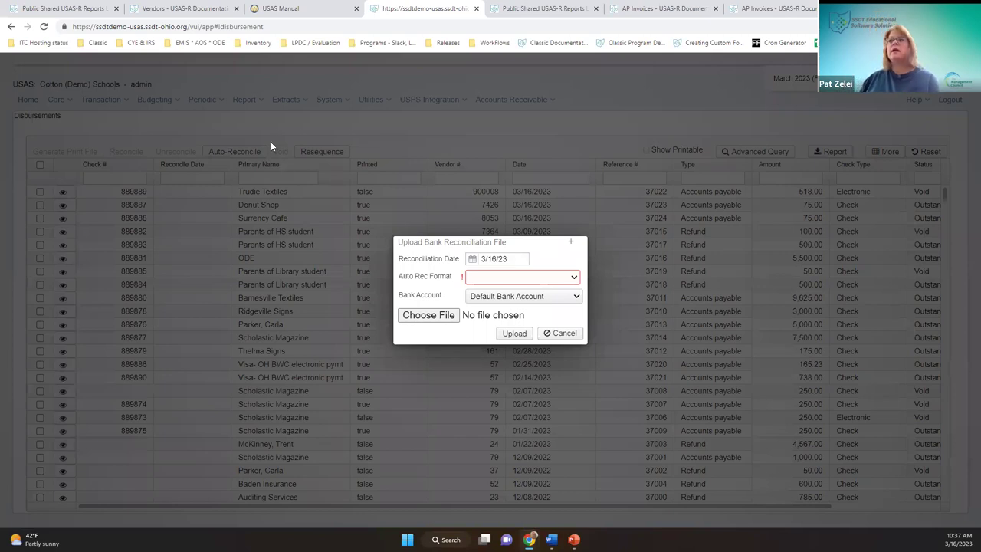
left_click(560, 333)
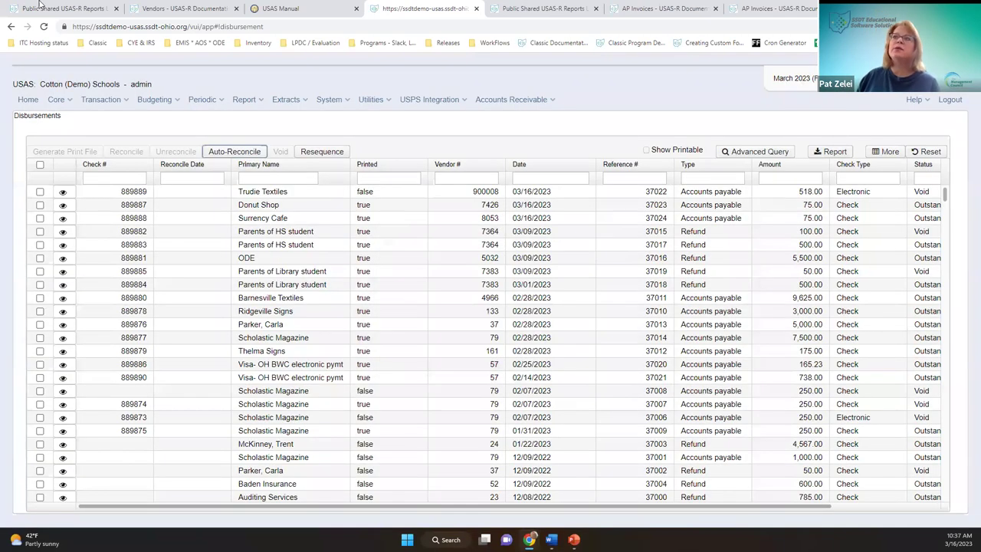
left_click(39, 192)
left_click(40, 205)
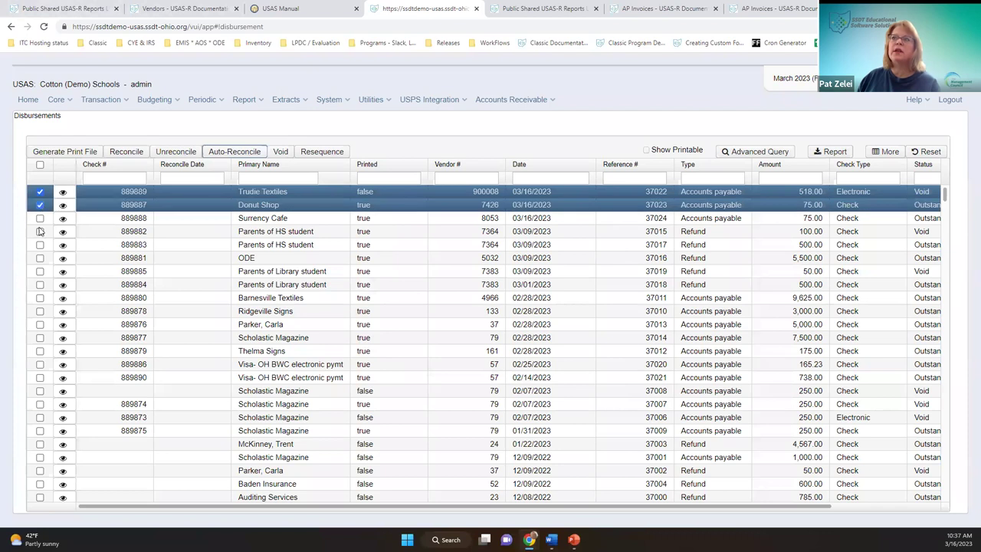
left_click(40, 231)
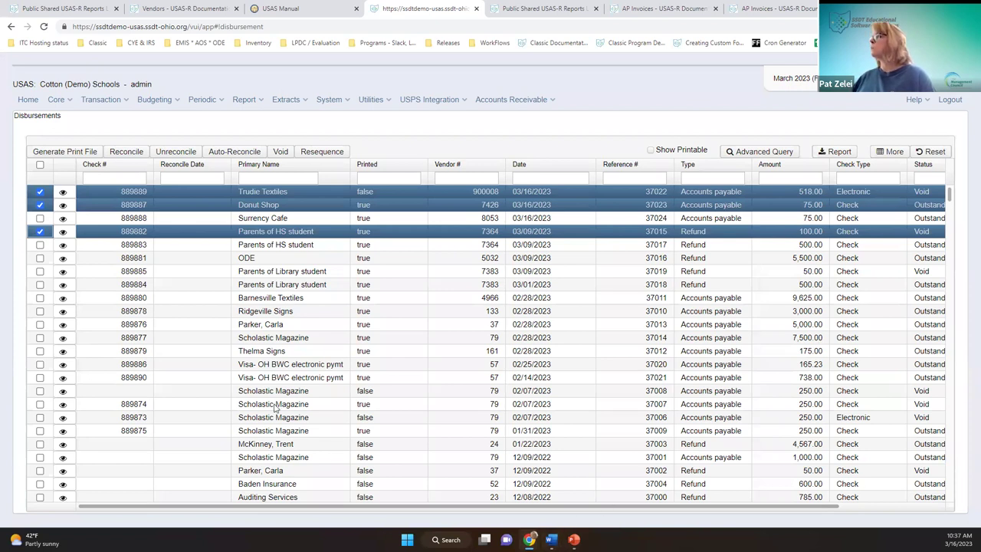
mouse_move(580, 539)
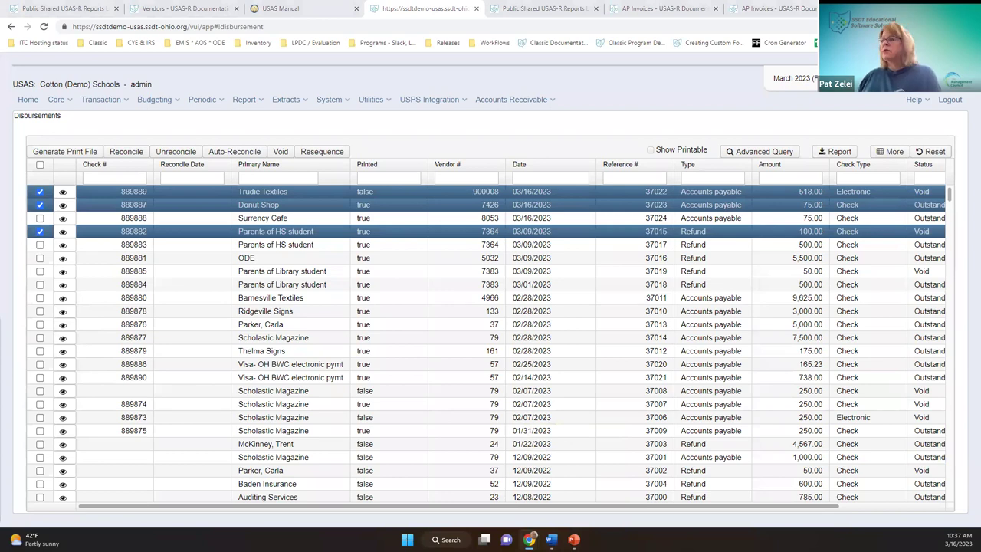
left_click(573, 538)
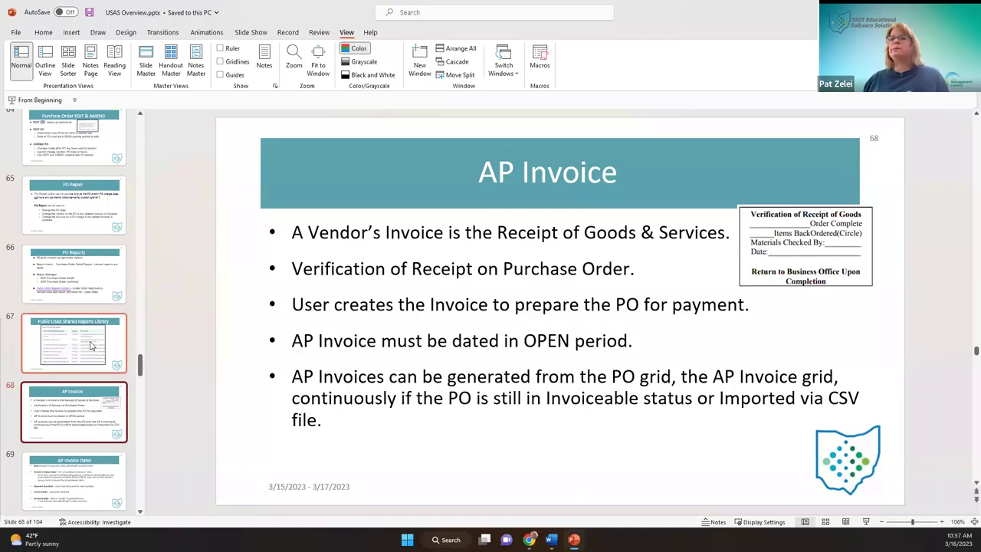
Move through the slides past End of Day 2 (slide 79) to slide 80, Receipts & Refunds.
scroll(91, 378, "down", 3)
scroll(96, 368, "down", 3)
scroll(96, 368, "down", 5)
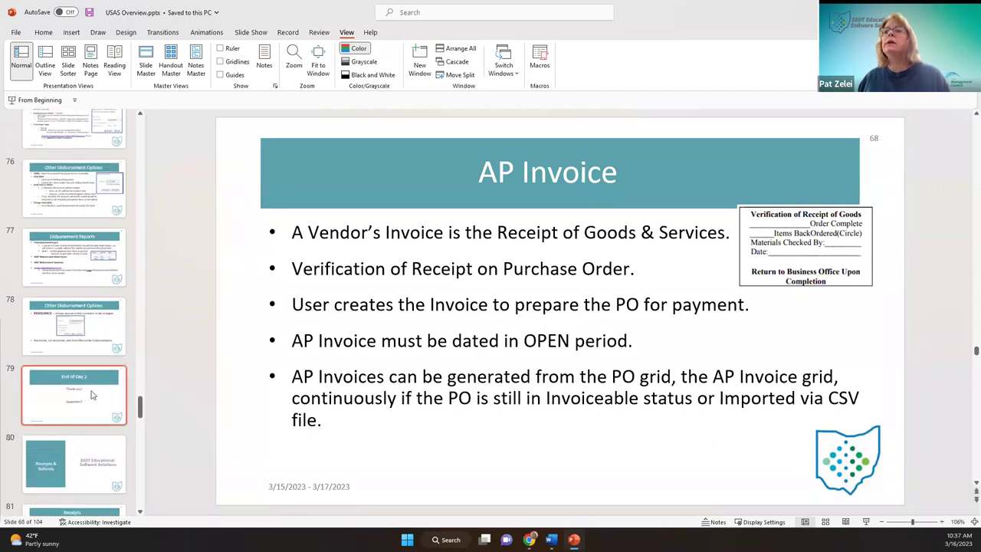
left_click(75, 417)
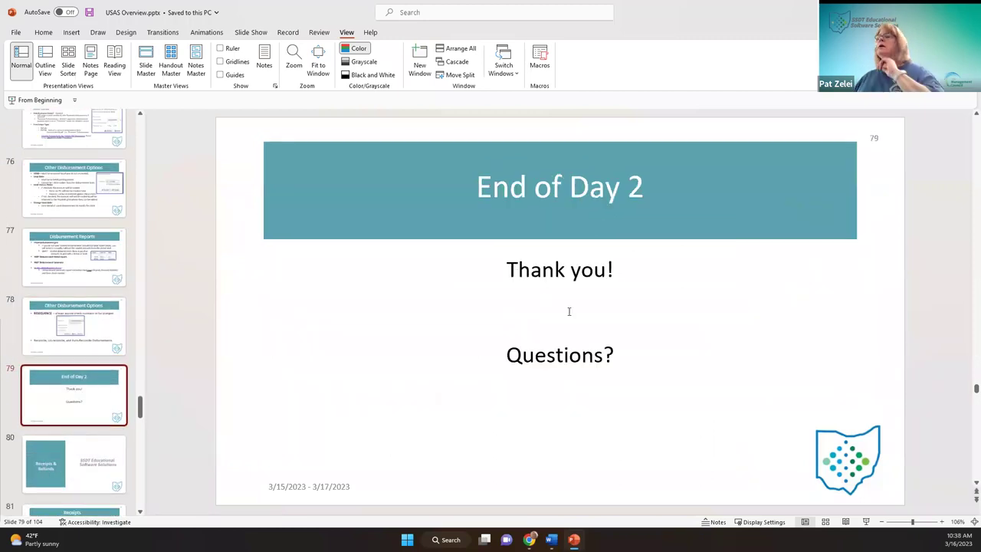
scroll(571, 321, "down", 1)
scroll(571, 321, "down", 1)
scroll(567, 310, "up", 1)
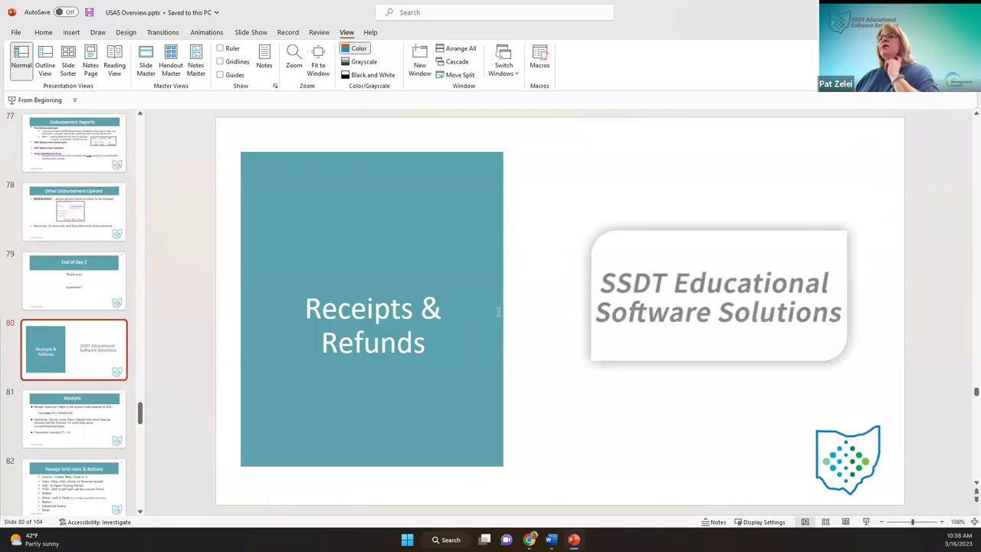